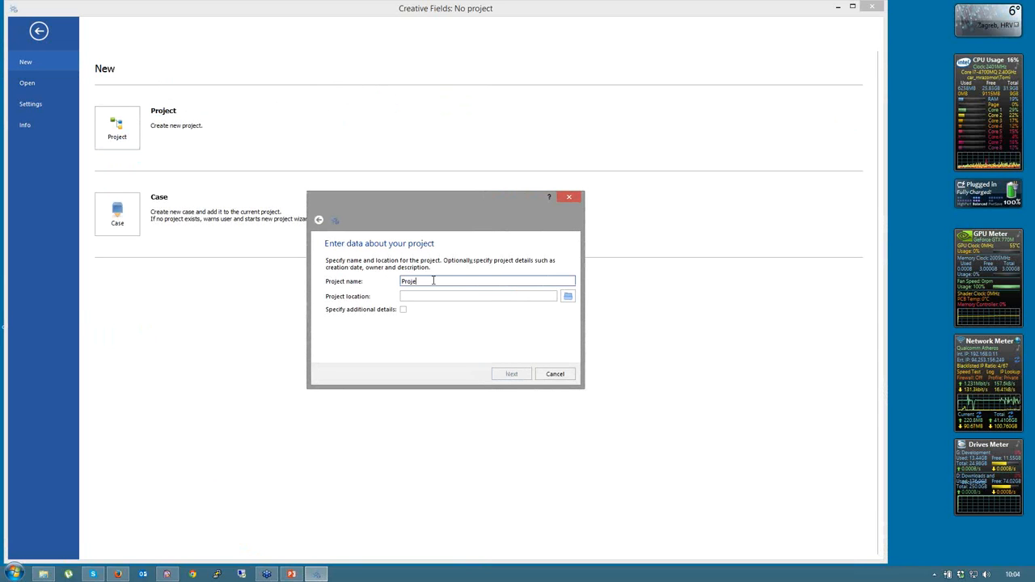
Finish creating the project named Project in the Webinar folder, without adding any existing cases
{"action": "left_click", "coordinate": [568, 297]}
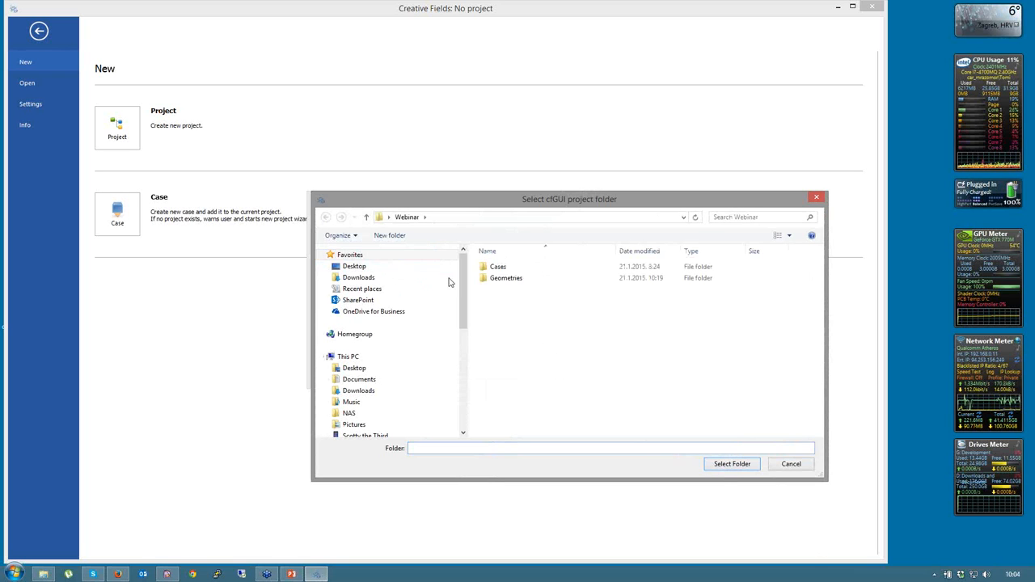
{"action": "left_click", "coordinate": [725, 465]}
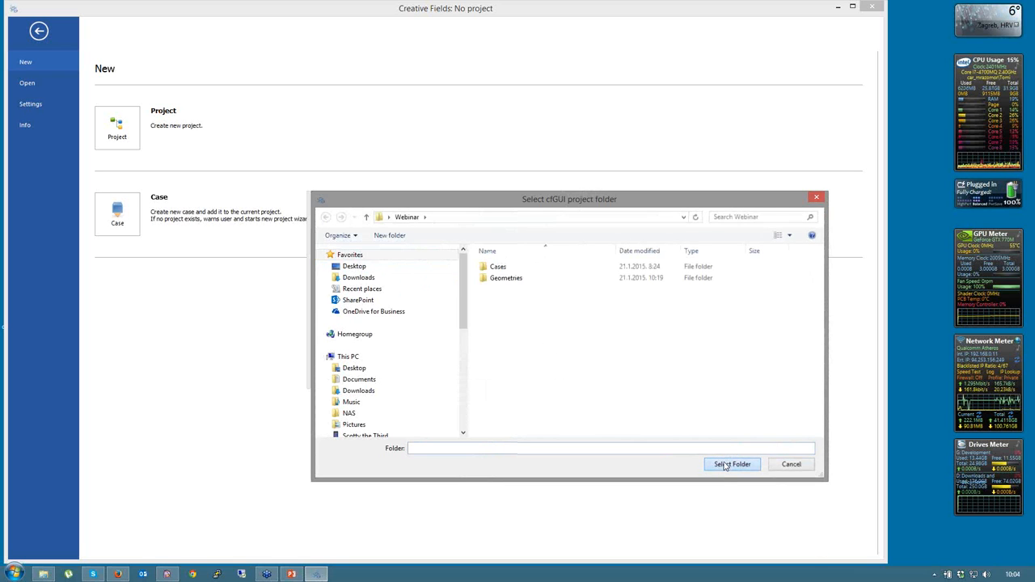
{"action": "left_click", "coordinate": [512, 375]}
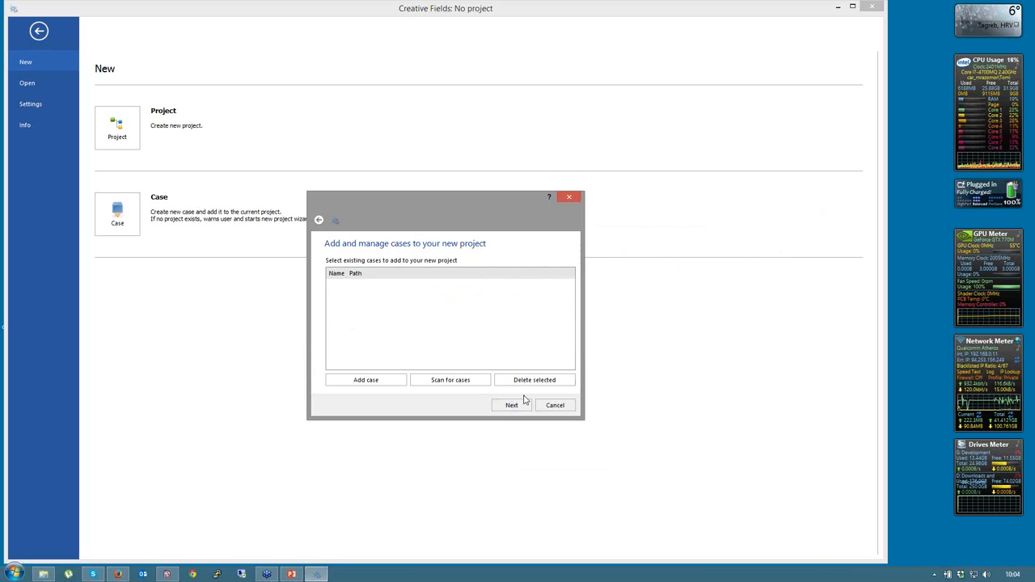
{"action": "left_click", "coordinate": [511, 405]}
{"action": "left_click", "coordinate": [512, 406]}
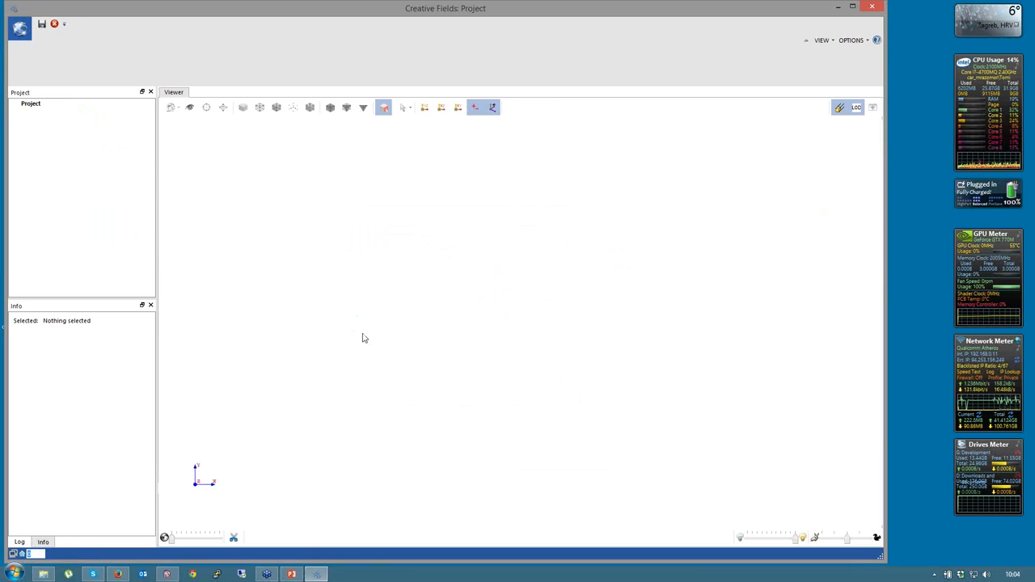
Create a case named flange inside the current project and expand its entries in the project tree
{"action": "left_click", "coordinate": [20, 27]}
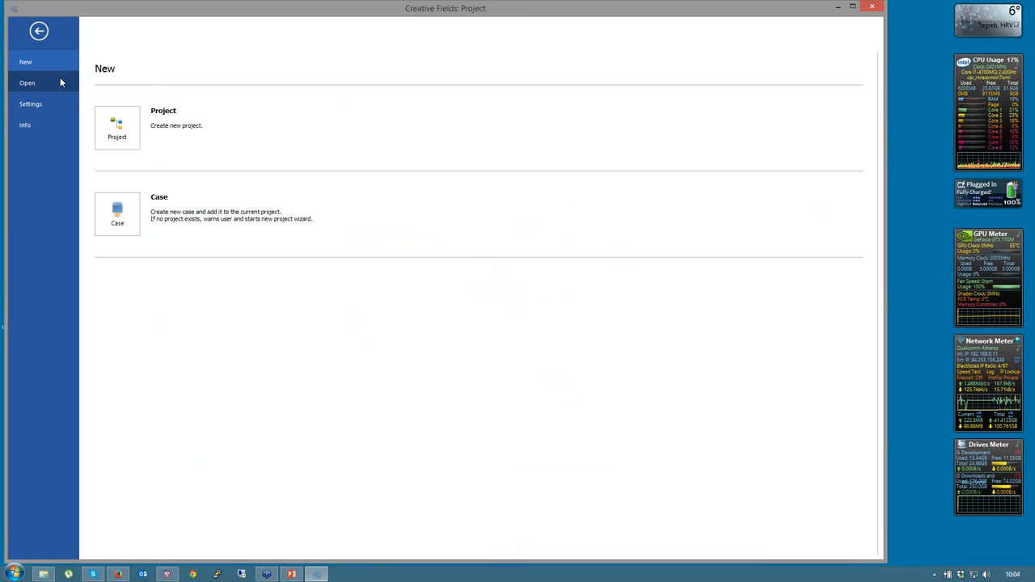
{"action": "left_click", "coordinate": [118, 214]}
{"action": "left_click", "coordinate": [512, 373]}
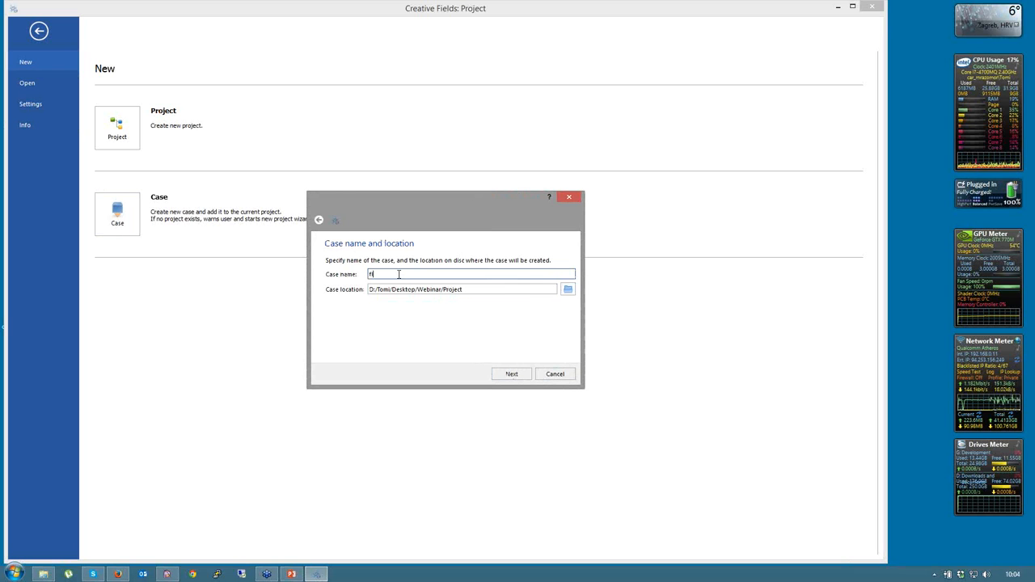
{"action": "type", "text": "flange"}
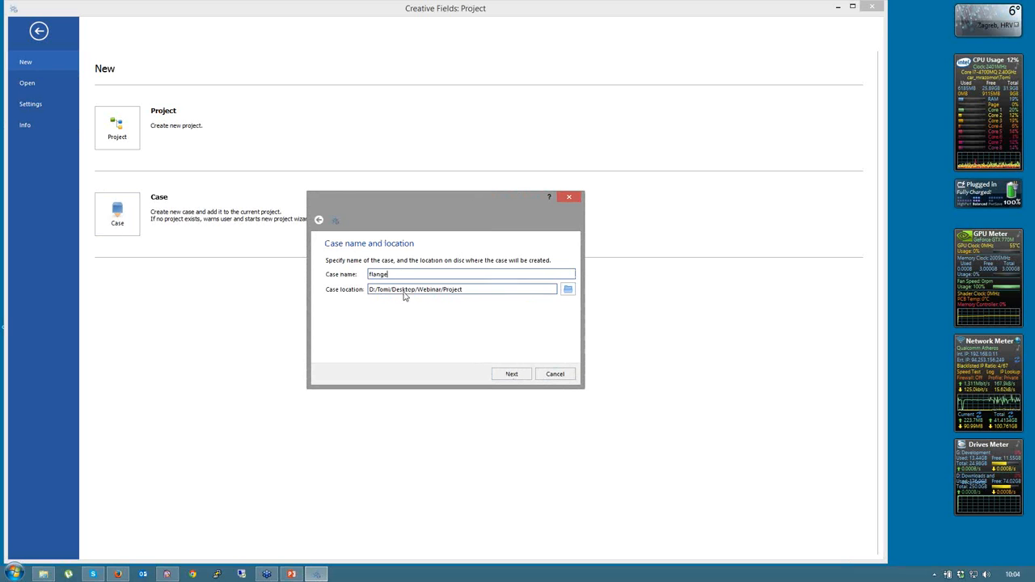
{"action": "left_click", "coordinate": [522, 375]}
{"action": "left_click", "coordinate": [522, 374]}
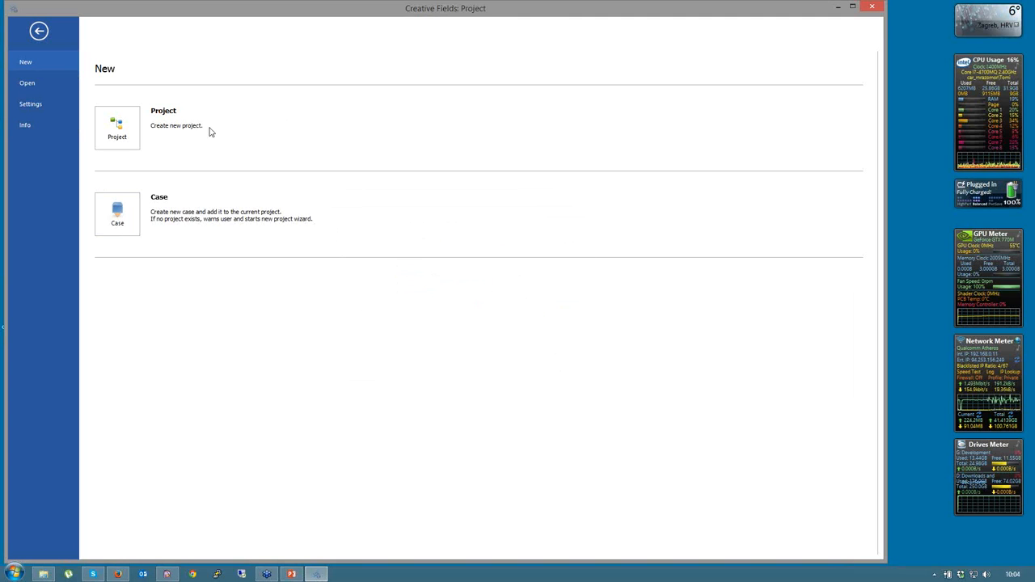
{"action": "left_click", "coordinate": [38, 31]}
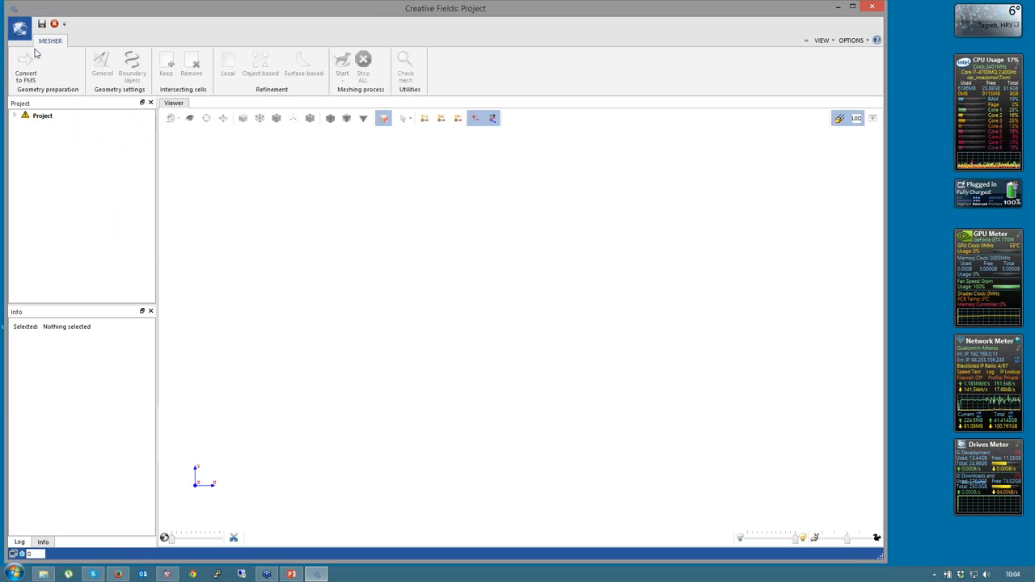
{"action": "left_click", "coordinate": [15, 118]}
{"action": "left_click", "coordinate": [25, 125]}
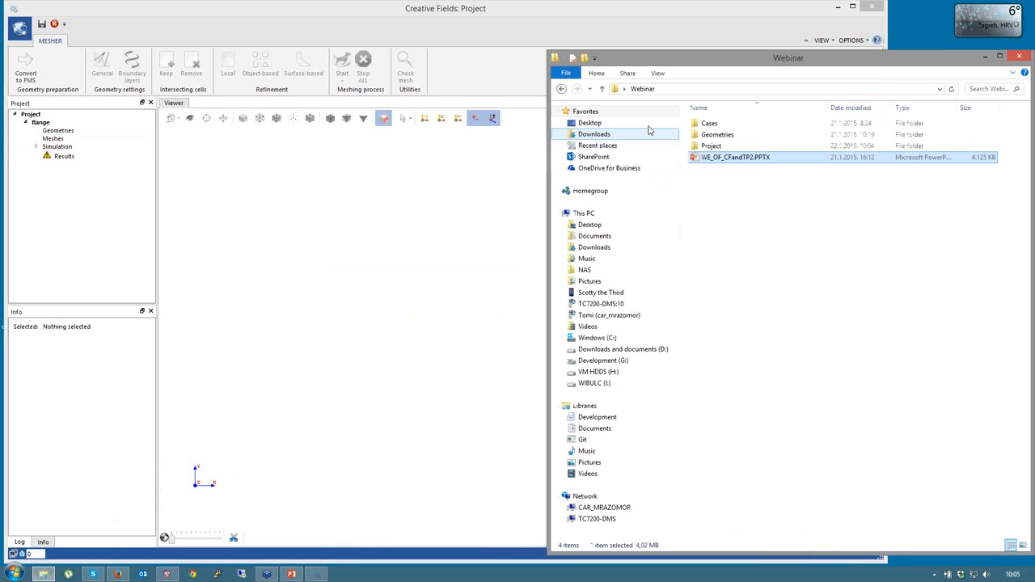
In File Explorer, examine the geometry files in the Geometries folder of Webinar, and return to the meshing program
{"action": "left_click_drag", "start_coordinate": [677, 63], "coordinate": [498, 74]}
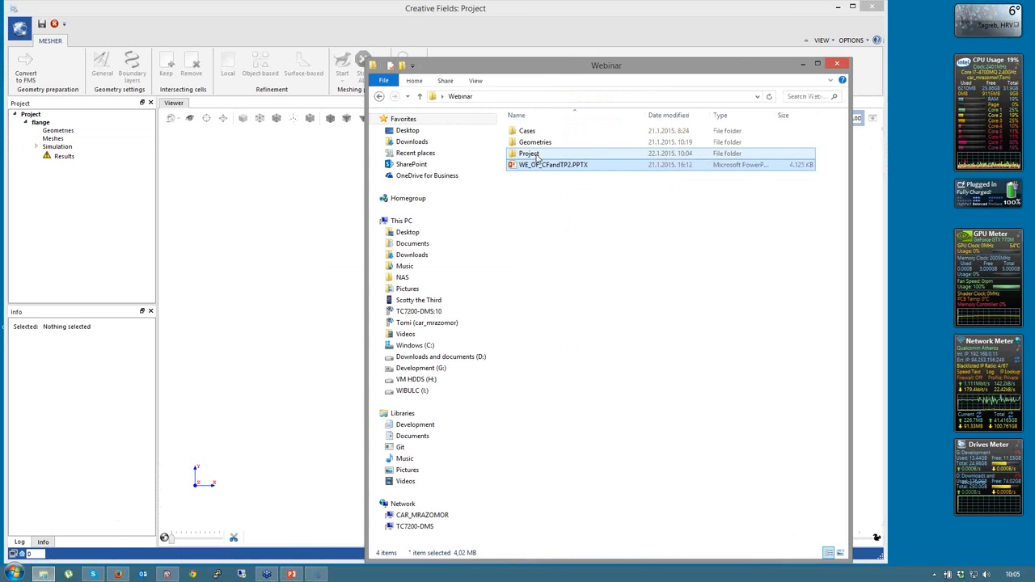
{"action": "double_click", "coordinate": [537, 141]}
{"action": "left_click", "coordinate": [532, 142]}
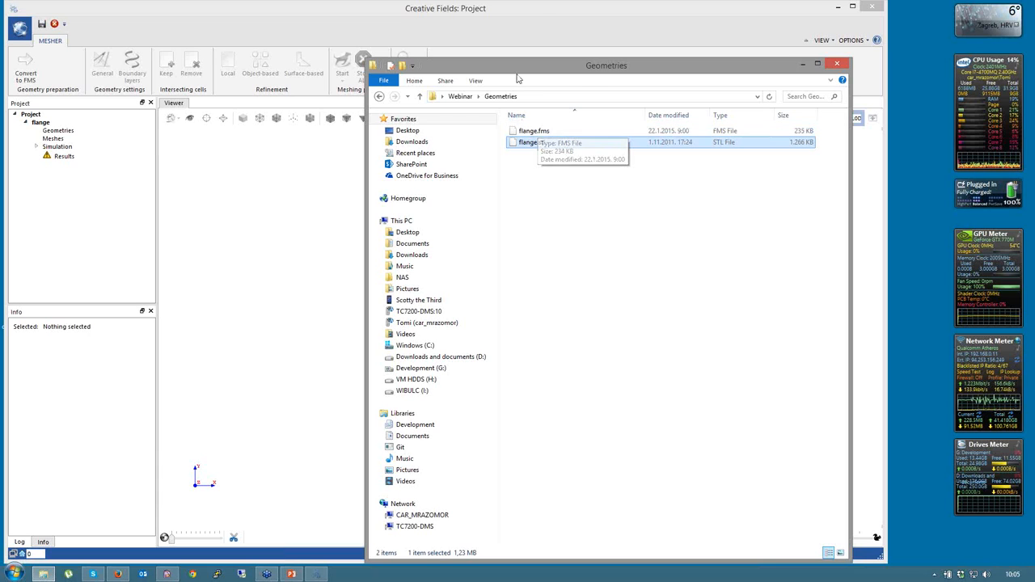
{"action": "left_click", "coordinate": [37, 108]}
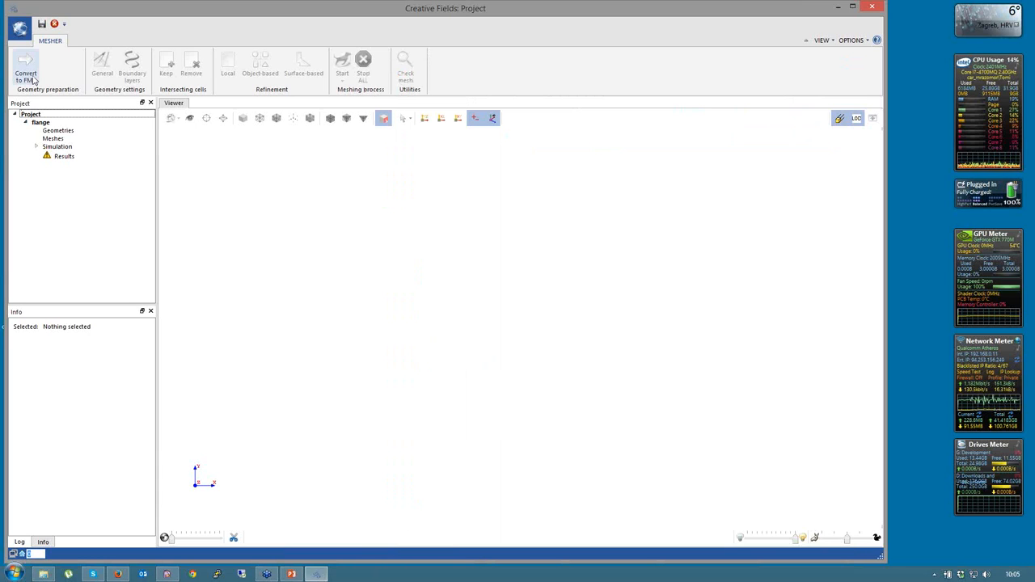
Convert flange.stl from the Webinar Geometries folder to FMS format and close the finished process output
{"action": "left_click", "coordinate": [26, 75]}
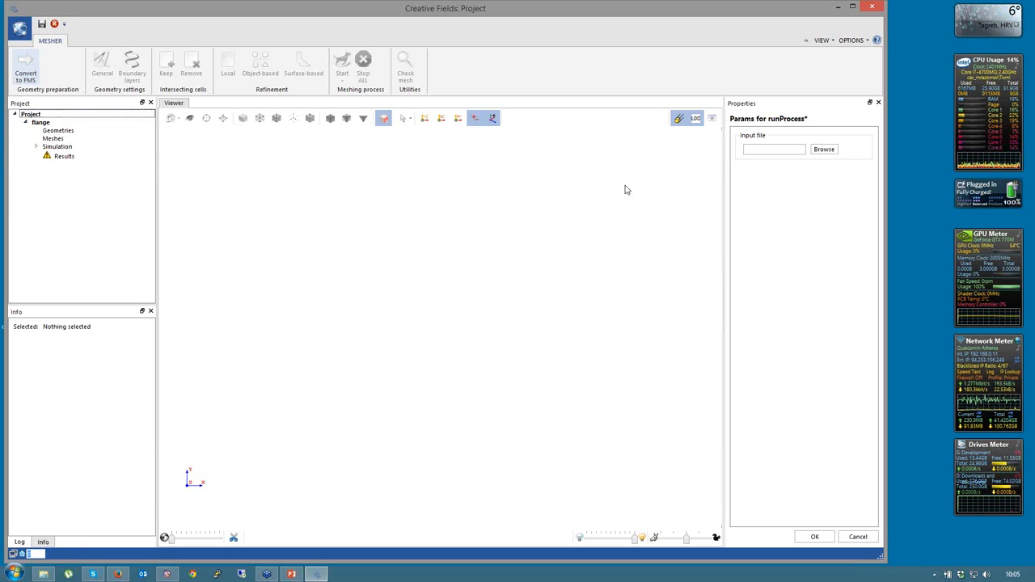
{"action": "left_click", "coordinate": [825, 150]}
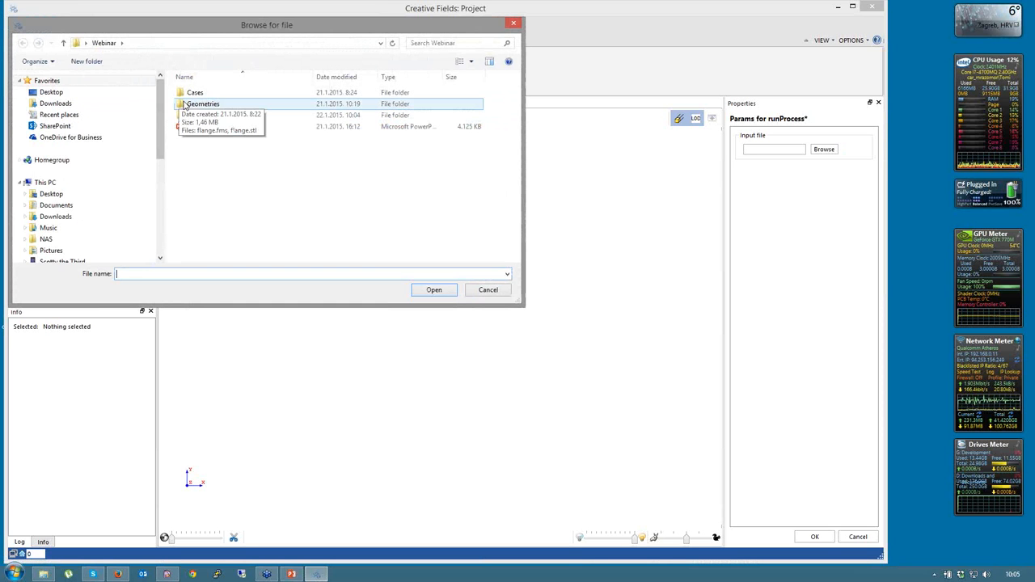
{"action": "double_click", "coordinate": [184, 105]}
{"action": "double_click", "coordinate": [201, 104]}
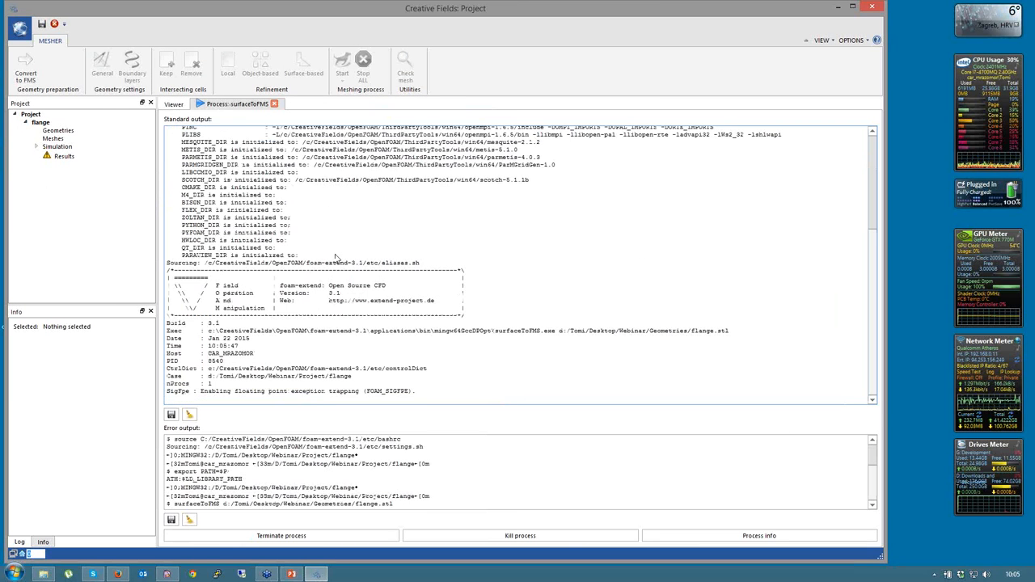
{"action": "right_click", "coordinate": [64, 130]}
{"action": "left_click", "coordinate": [263, 210]}
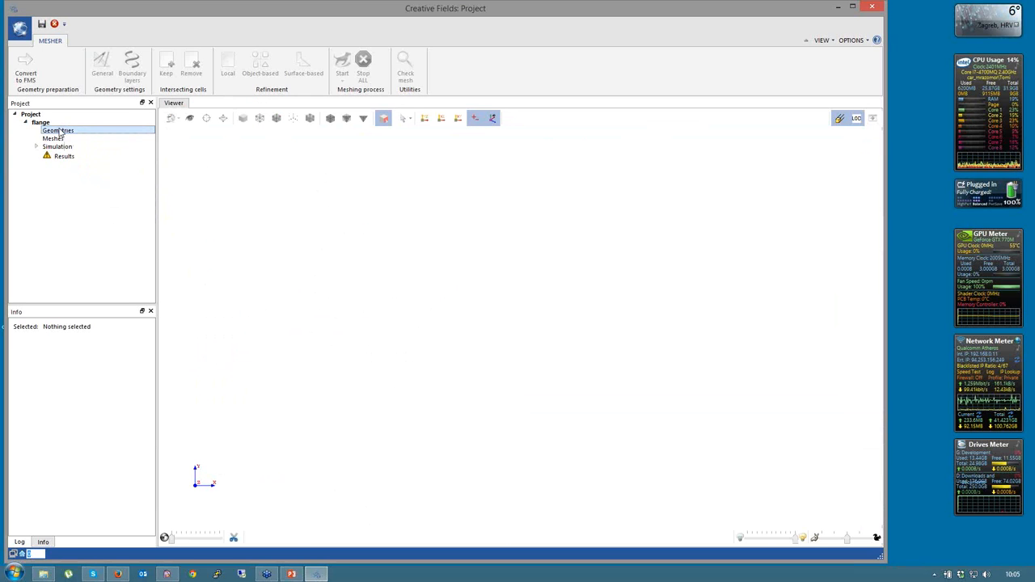
Import flange.fms from the Webinar Geometries folder into the flange case and show the geometry in the viewer
{"action": "right_click", "coordinate": [66, 130]}
{"action": "left_click", "coordinate": [83, 137]}
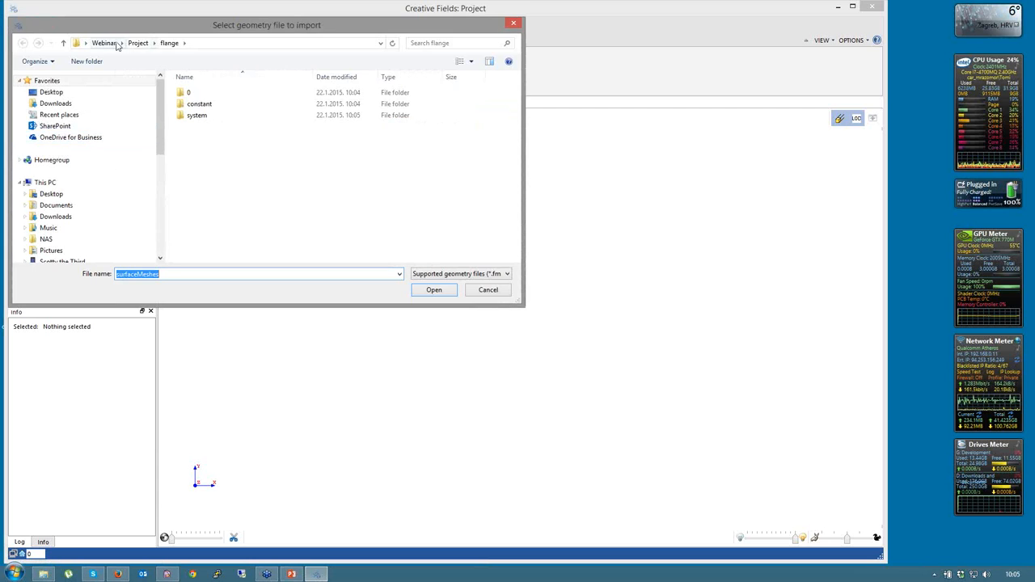
{"action": "left_click", "coordinate": [114, 43]}
{"action": "double_click", "coordinate": [214, 103]}
{"action": "left_click", "coordinate": [208, 94]}
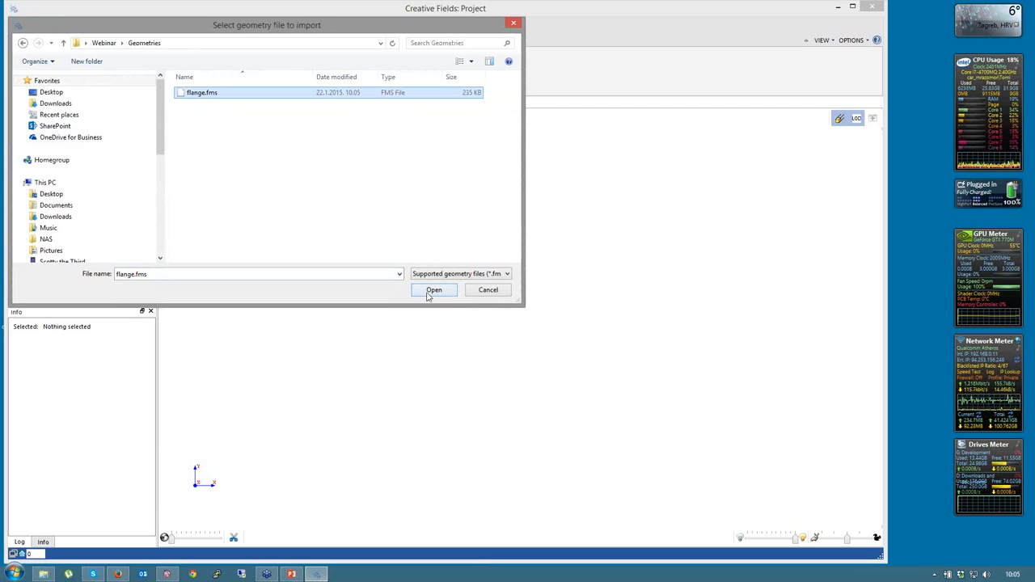
{"action": "left_click", "coordinate": [431, 290]}
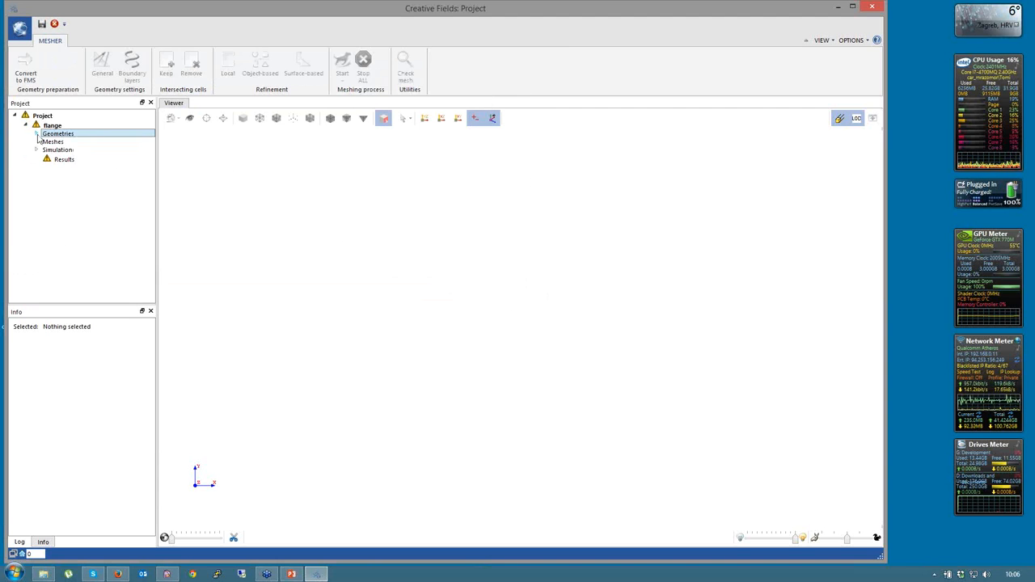
{"action": "left_click", "coordinate": [36, 134]}
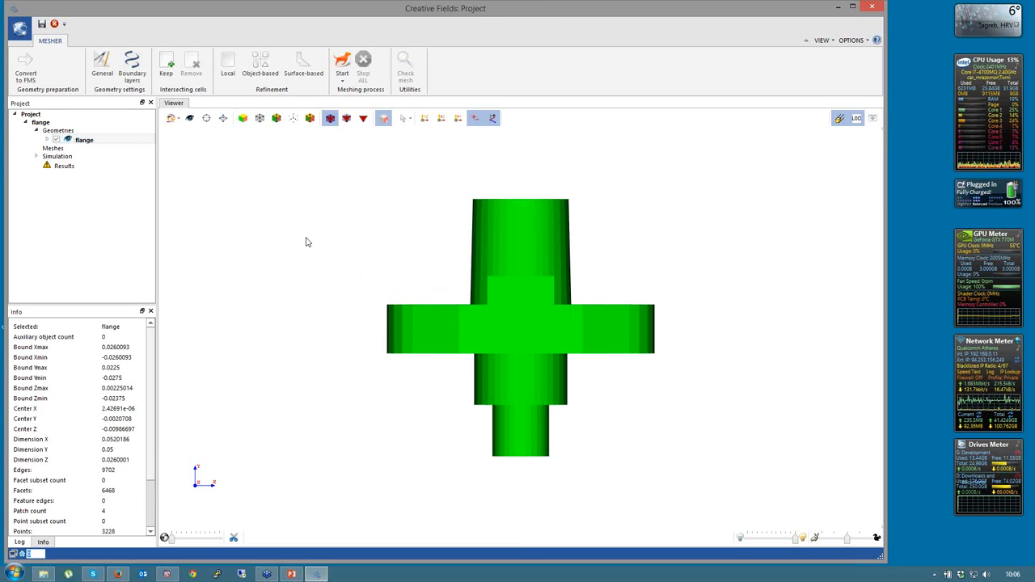
Set the type of all four flange boundary patches, patch1 to patch4, to Patch
{"action": "left_click_drag", "start_coordinate": [305, 241], "coordinate": [300, 286]}
{"action": "left_click", "coordinate": [47, 139]}
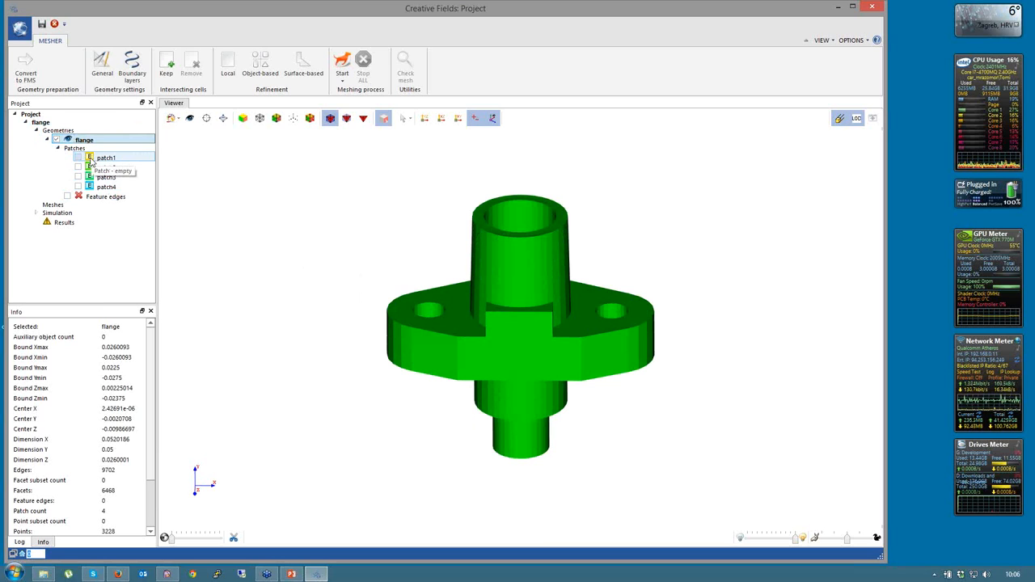
{"action": "left_click_drag", "start_coordinate": [104, 162], "coordinate": [106, 189]}
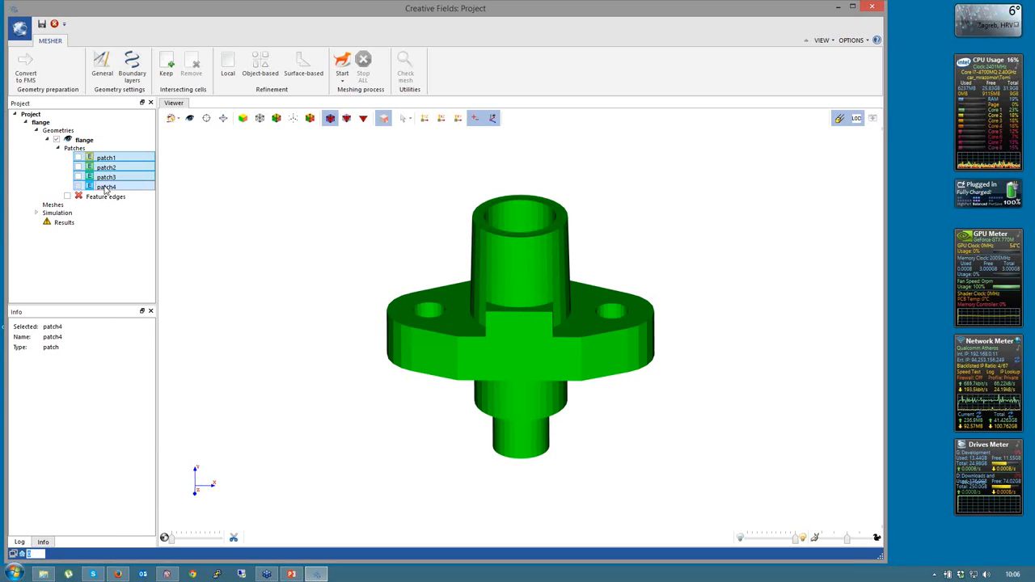
{"action": "right_click", "coordinate": [105, 190]}
{"action": "mouse_move", "coordinate": [166, 229]}
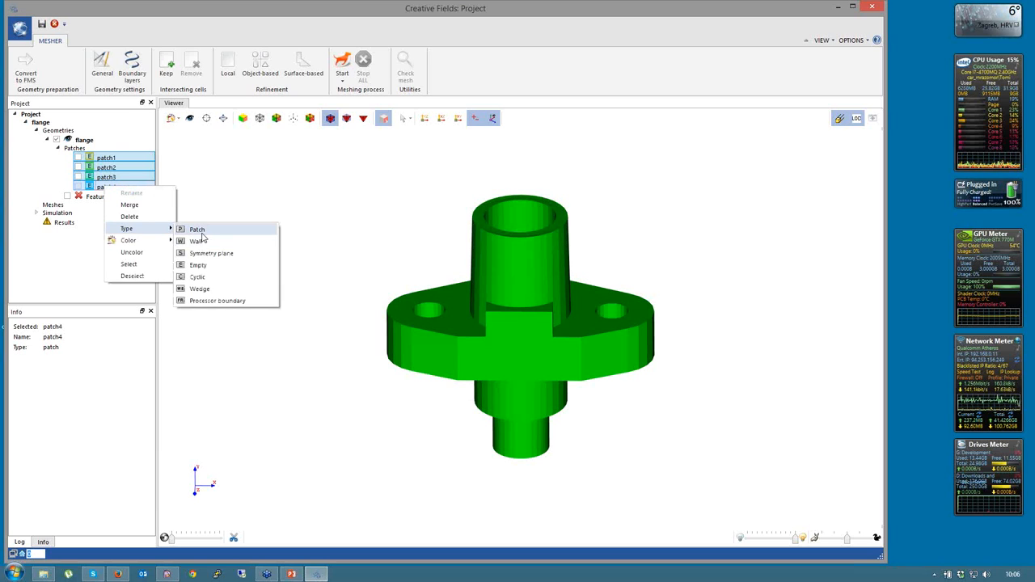
{"action": "left_click", "coordinate": [201, 230]}
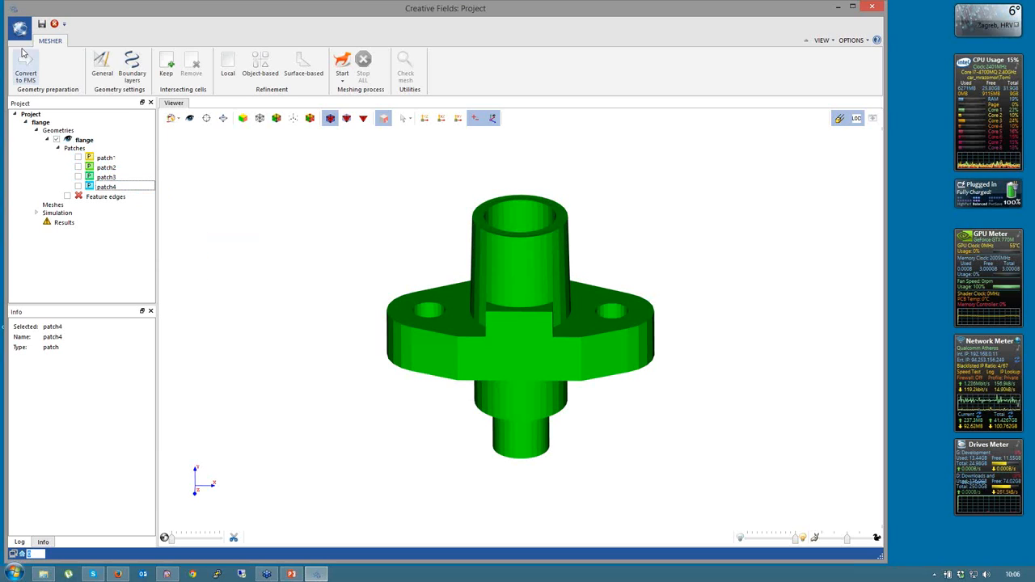
{"action": "left_click_drag", "start_coordinate": [249, 202], "coordinate": [252, 237]}
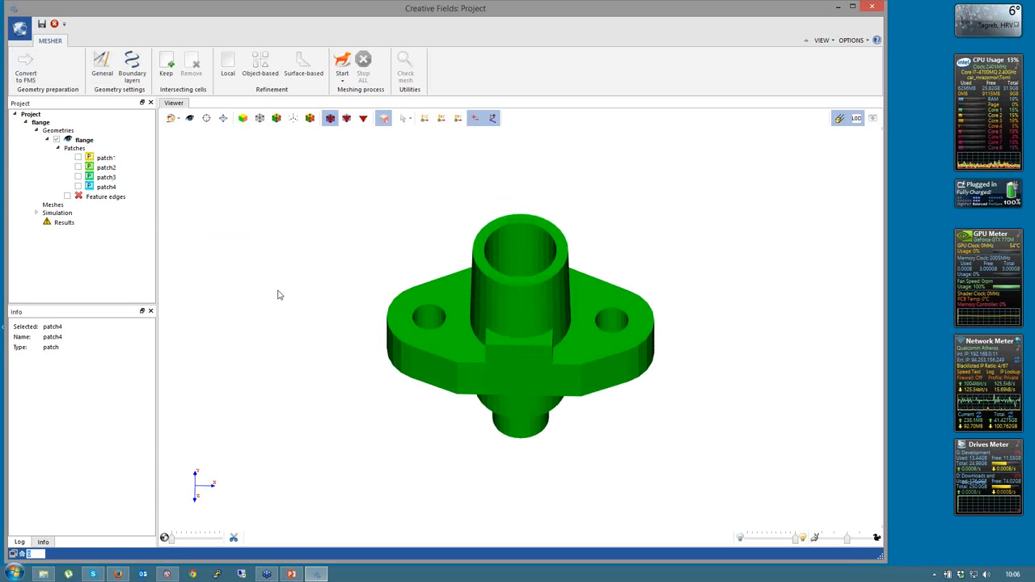
{"action": "left_click_drag", "start_coordinate": [280, 294], "coordinate": [300, 284]}
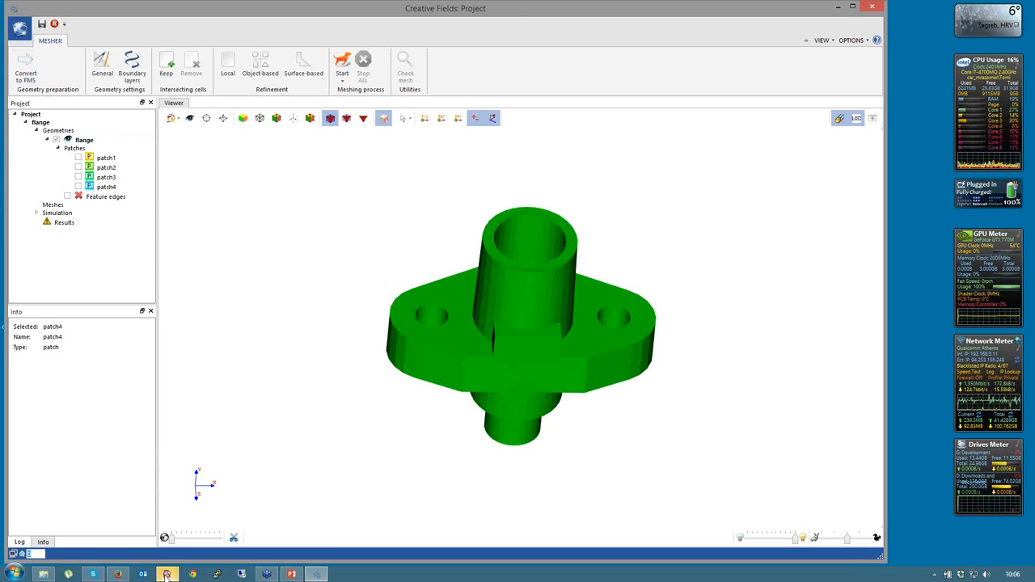
{"action": "mouse_move", "coordinate": [166, 575]}
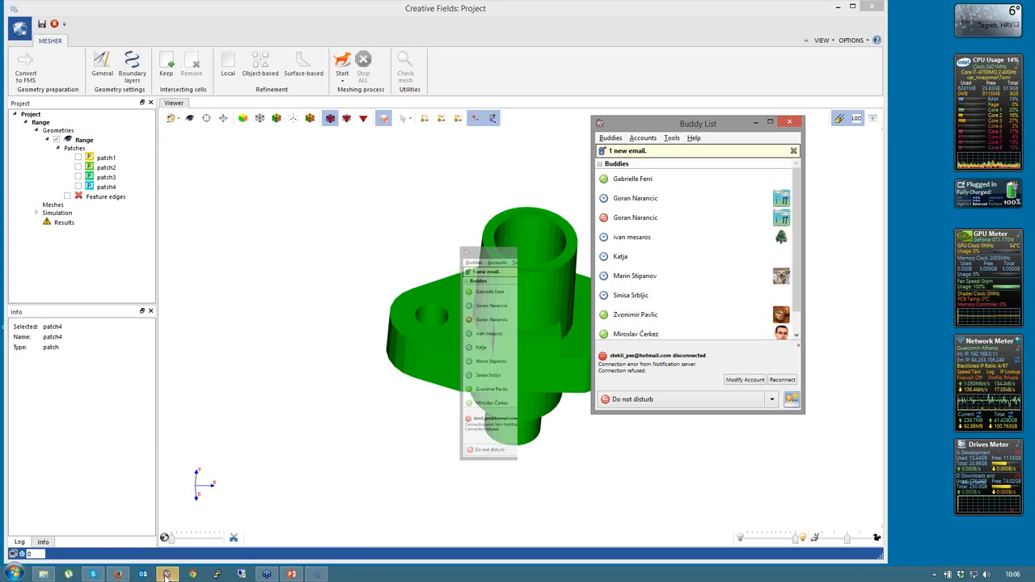
{"action": "left_click", "coordinate": [167, 576]}
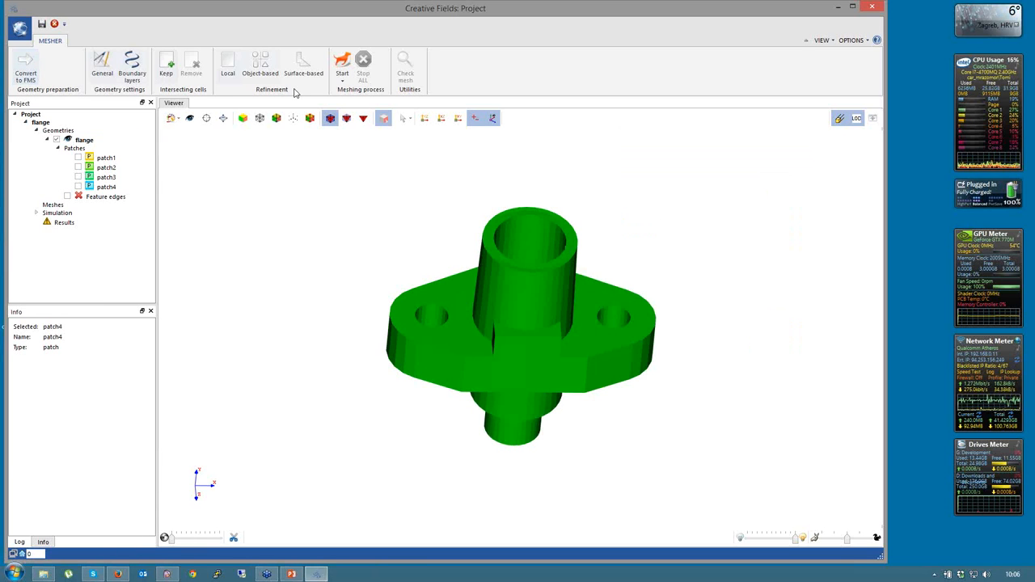
In the general mesh settings, check the flange's dimensions, set the maximum cell size to 0.0008 m and preview that size on the model
{"action": "left_click", "coordinate": [103, 71]}
{"action": "left_click_drag", "start_coordinate": [721, 166], "coordinate": [709, 168]}
{"action": "left_click", "coordinate": [84, 141]}
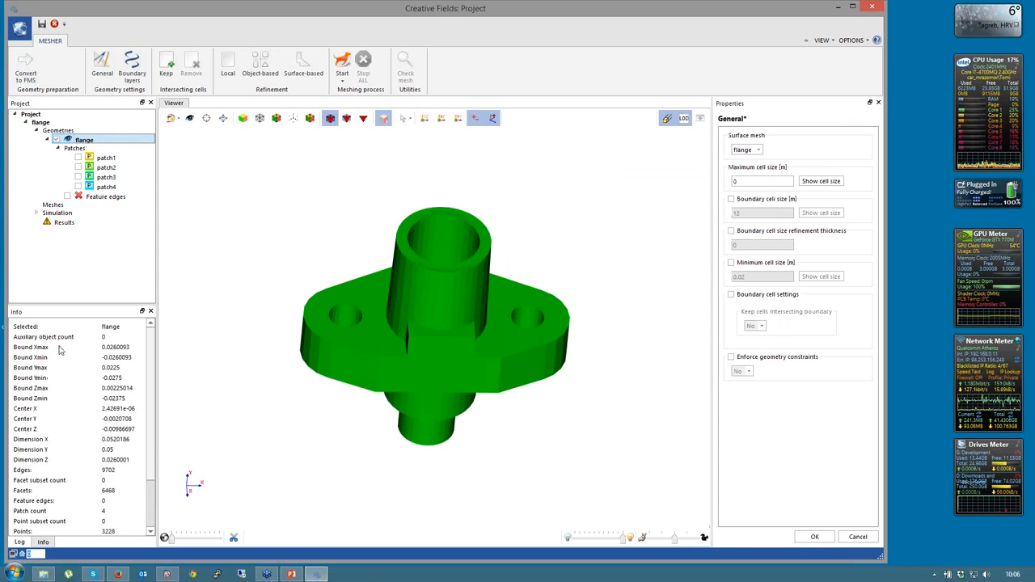
{"action": "scroll", "coordinate": [86, 387], "scroll_direction": "down", "scroll_amount": 1}
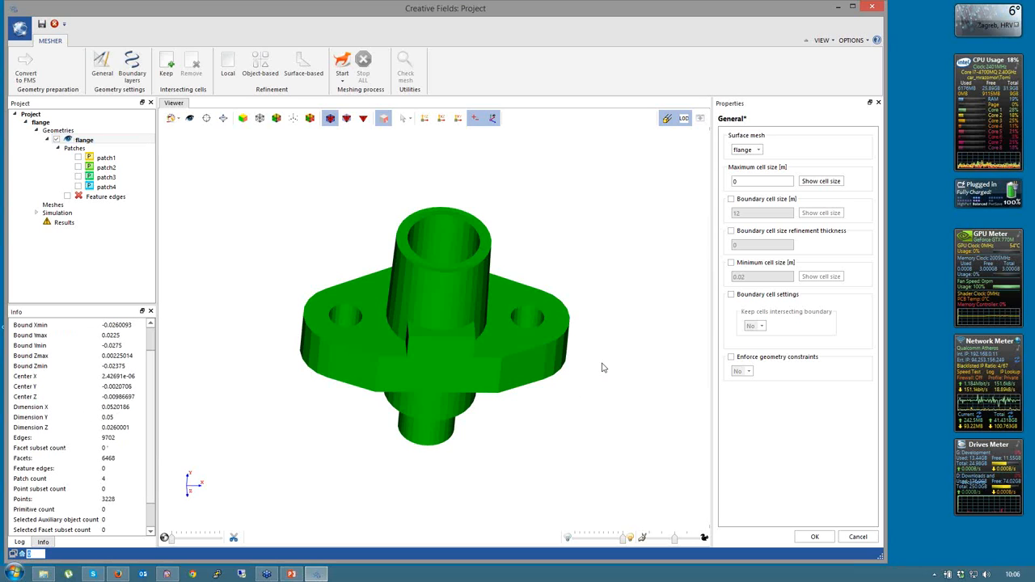
{"action": "left_click", "coordinate": [752, 181]}
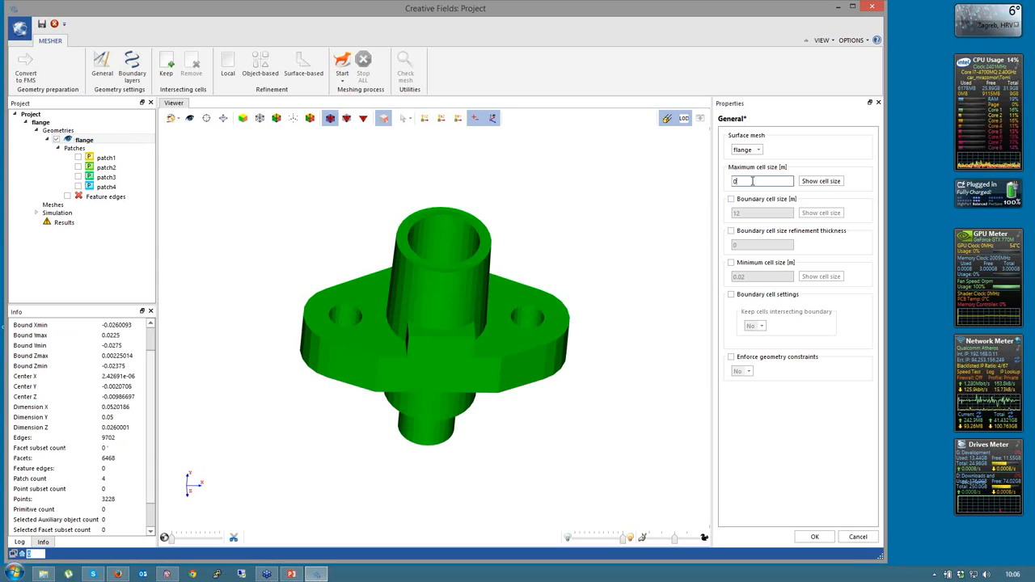
{"action": "type", "text": ".00"}
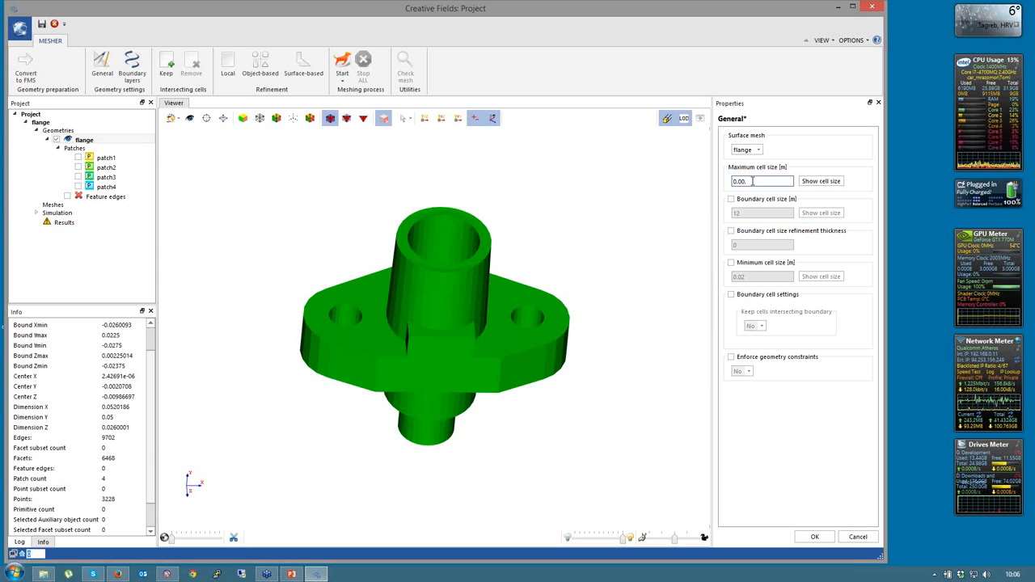
{"action": "type", "text": "08"}
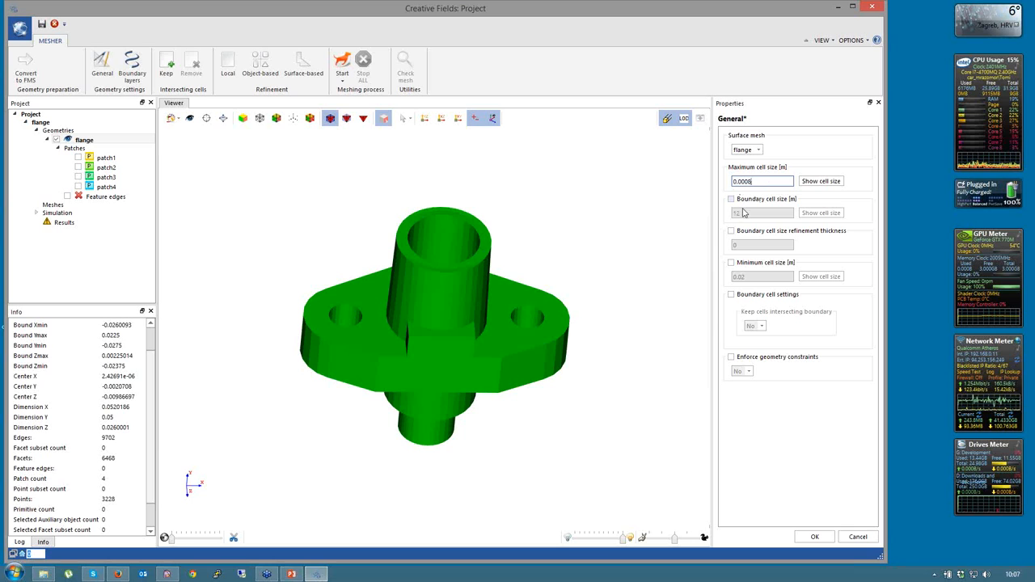
{"action": "left_click", "coordinate": [820, 182]}
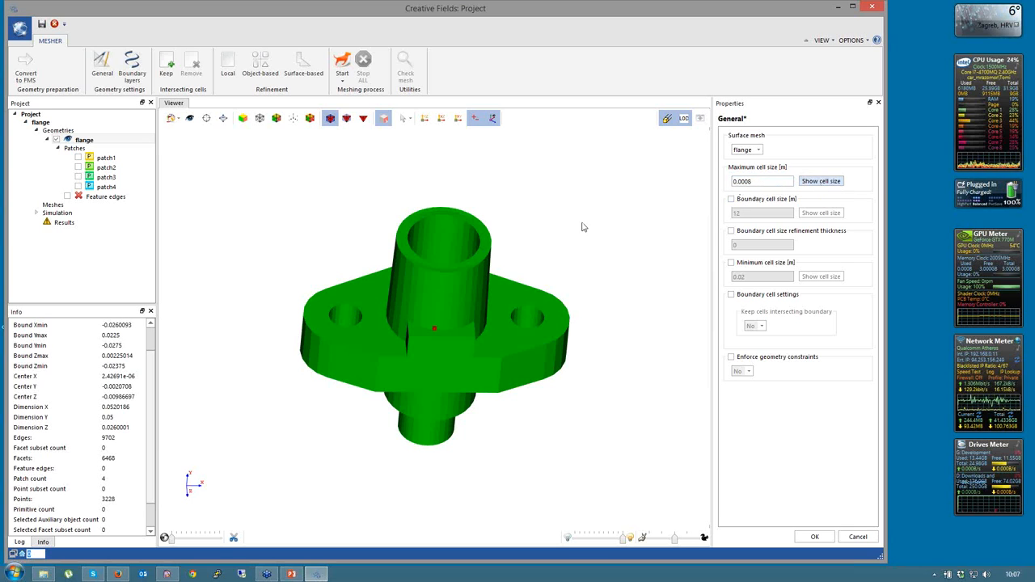
Set the boundary cell size to 0.0004 m, preview it on the flange, and apply the settings, deleting the existing meshDict dictionary
{"action": "scroll", "coordinate": [455, 296], "scroll_direction": "down", "scroll_amount": 2}
{"action": "scroll", "coordinate": [451, 297], "scroll_direction": "up", "scroll_amount": 2}
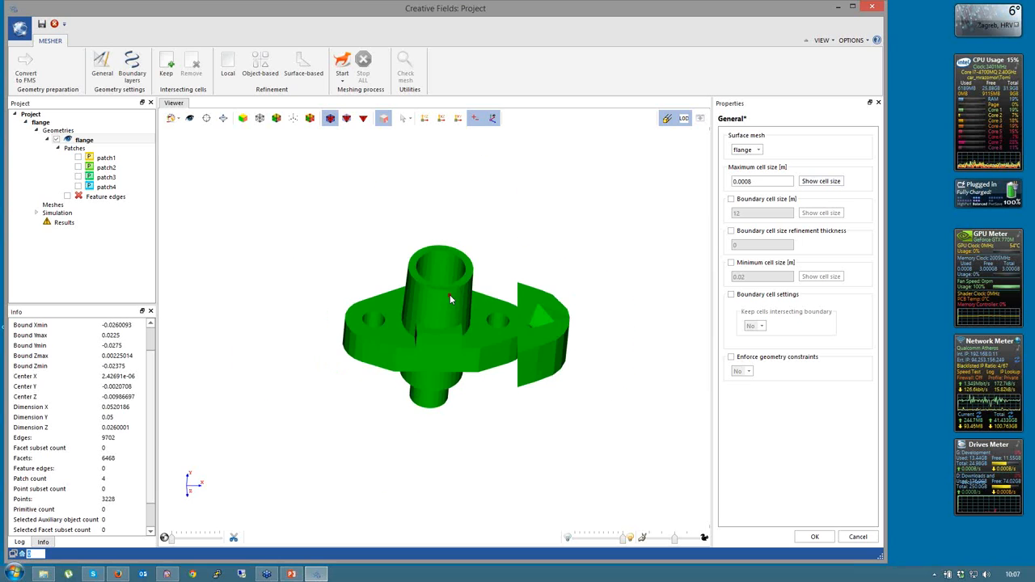
{"action": "scroll", "coordinate": [450, 297], "scroll_direction": "up", "scroll_amount": 2}
{"action": "mouse_move", "coordinate": [540, 261]}
{"action": "left_mouse_down"}
{"action": "mouse_move", "coordinate": [573, 232]}
{"action": "mouse_move", "coordinate": [571, 261]}
{"action": "mouse_move", "coordinate": [504, 296]}
{"action": "left_mouse_up"}
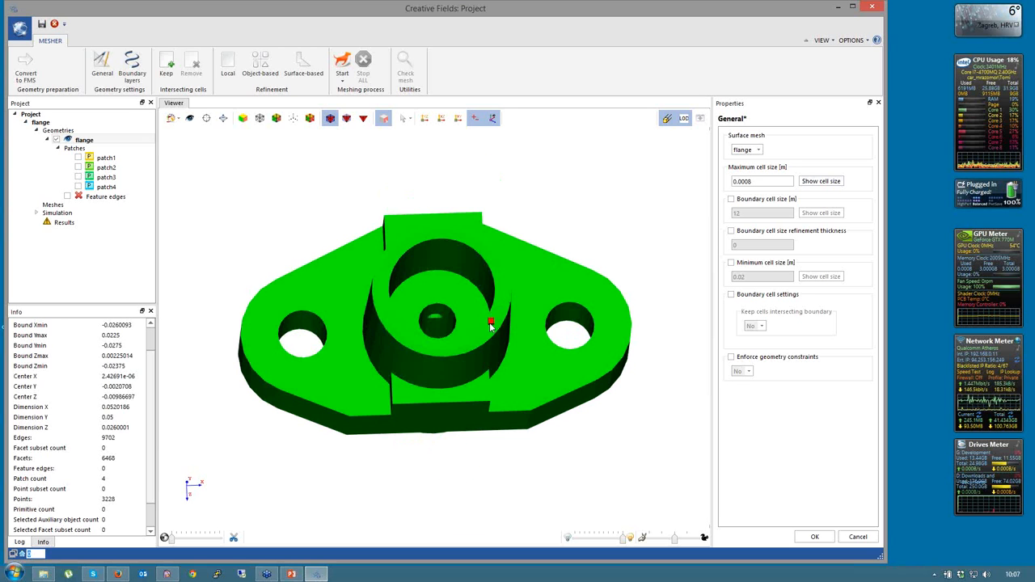
{"action": "left_click", "coordinate": [520, 378]}
{"action": "mouse_move", "coordinate": [508, 349]}
{"action": "left_mouse_down"}
{"action": "mouse_move", "coordinate": [495, 283]}
{"action": "mouse_move", "coordinate": [600, 307]}
{"action": "mouse_move", "coordinate": [505, 345]}
{"action": "mouse_move", "coordinate": [542, 327]}
{"action": "mouse_move", "coordinate": [500, 332]}
{"action": "left_mouse_up"}
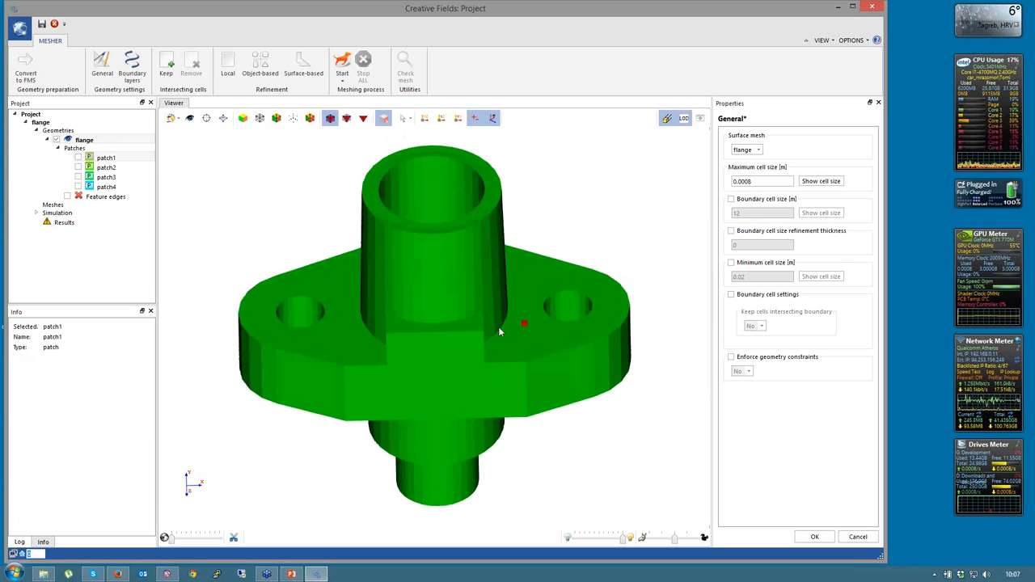
{"action": "left_click", "coordinate": [746, 203]}
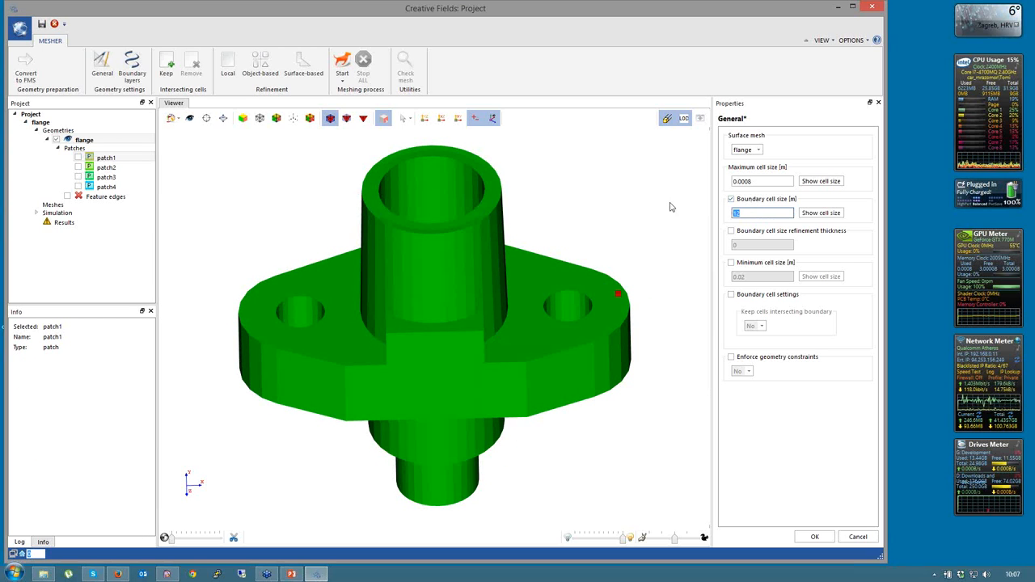
{"action": "type", "text": "0.0004"}
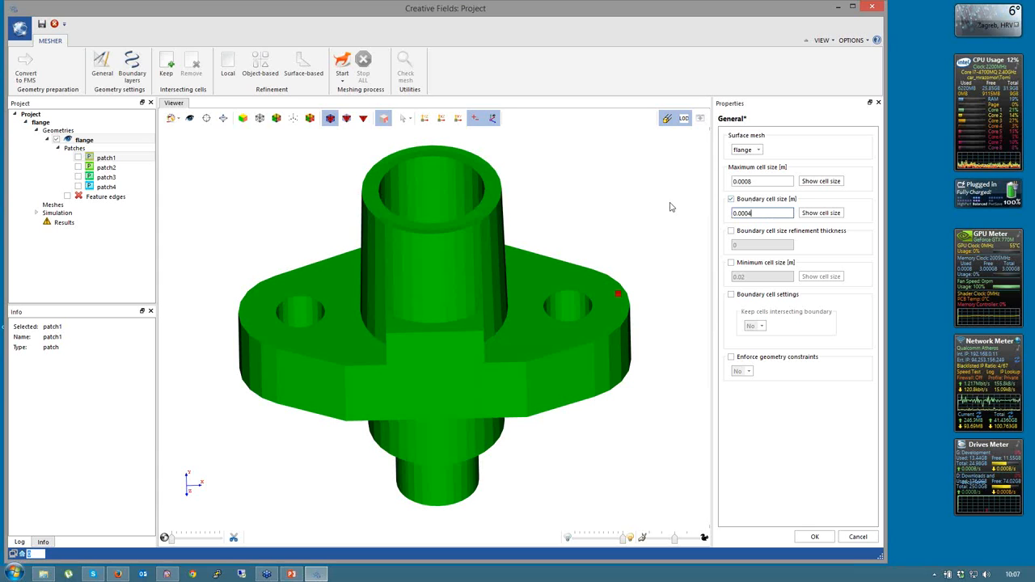
{"action": "left_click", "coordinate": [821, 213]}
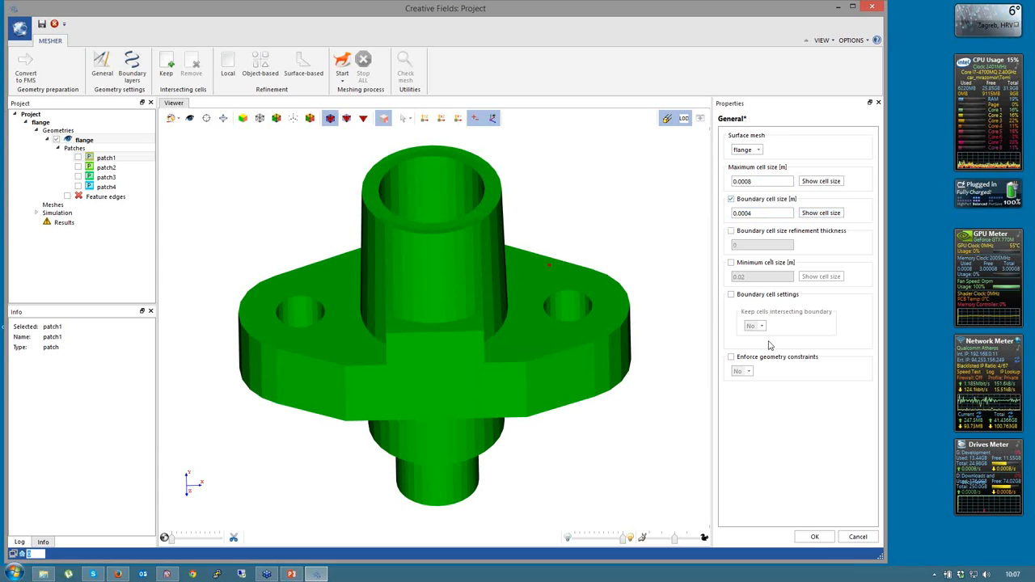
{"action": "left_click", "coordinate": [813, 537]}
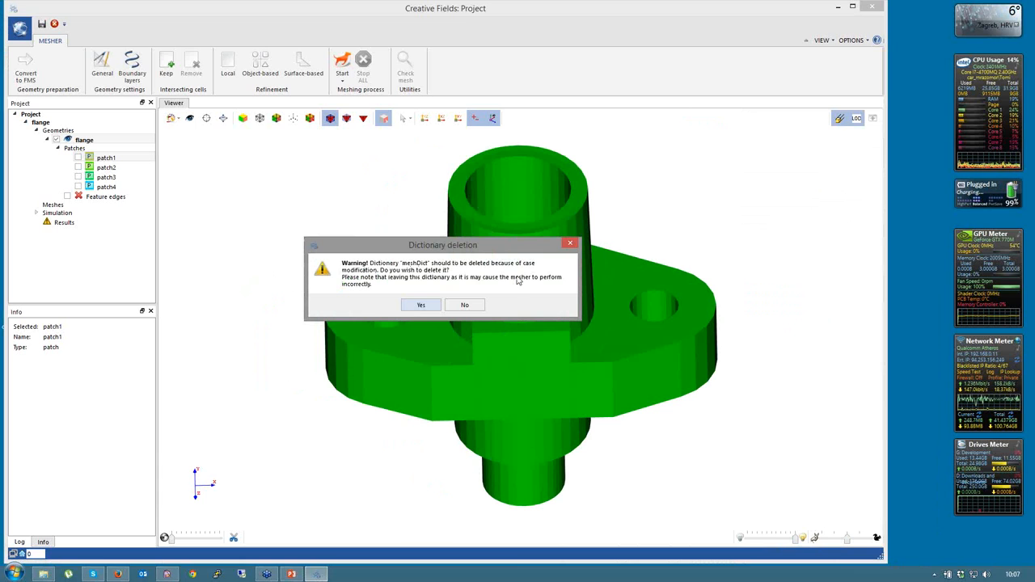
{"action": "left_click", "coordinate": [417, 305]}
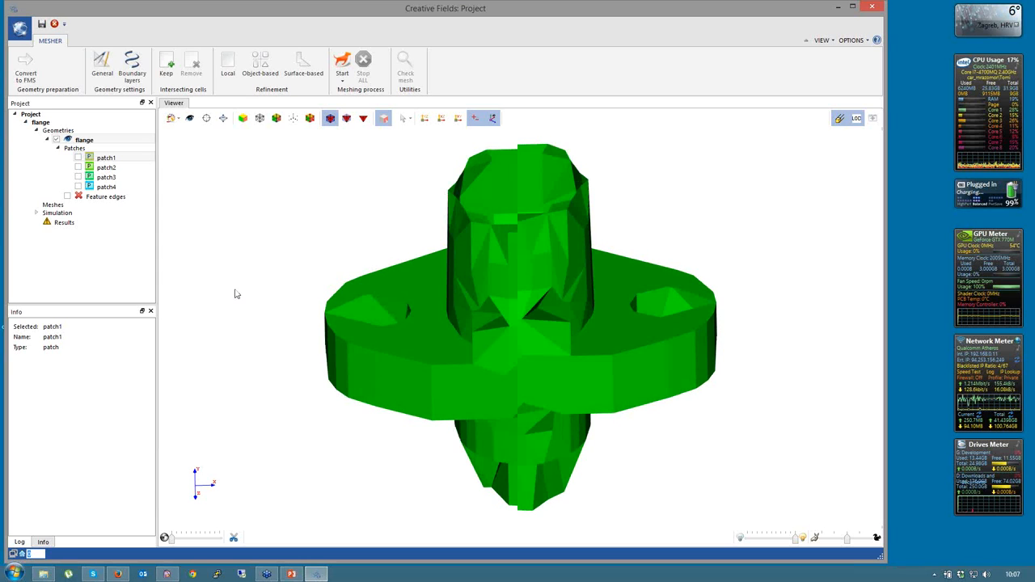
Generate feature edges for the flange from the Feature criterion with a feature angle of 30
{"action": "mouse_move", "coordinate": [235, 295]}
{"action": "left_mouse_down"}
{"action": "mouse_move", "coordinate": [233, 323]}
{"action": "mouse_move", "coordinate": [224, 288]}
{"action": "left_mouse_up"}
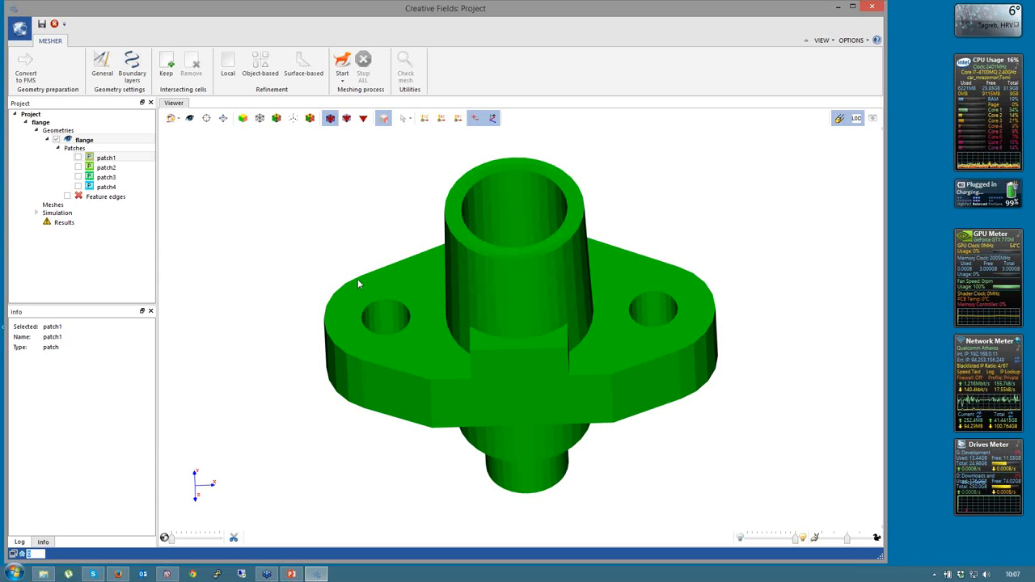
{"action": "scroll", "coordinate": [358, 279], "scroll_direction": "up", "scroll_amount": 2}
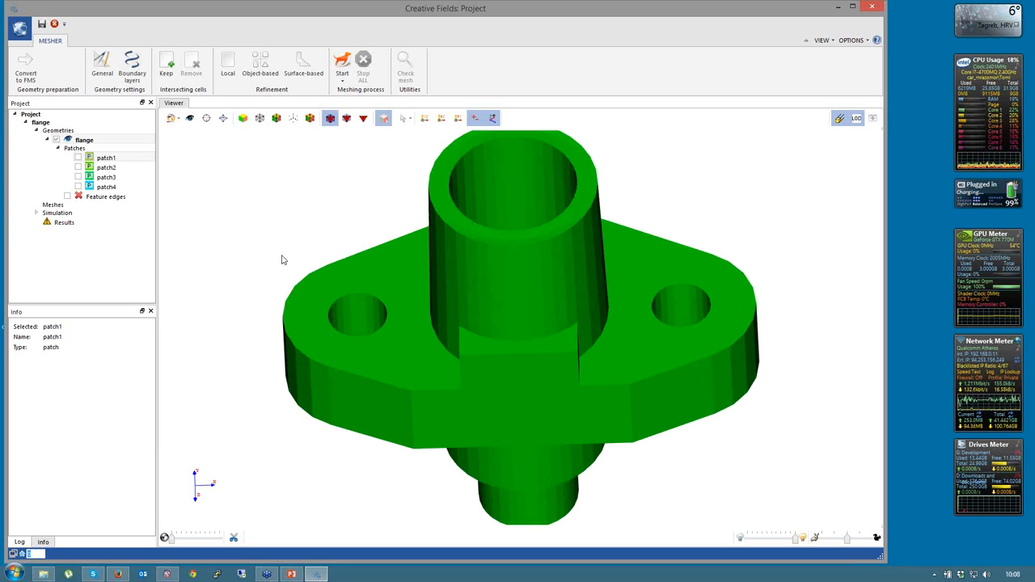
{"action": "right_click", "coordinate": [101, 202]}
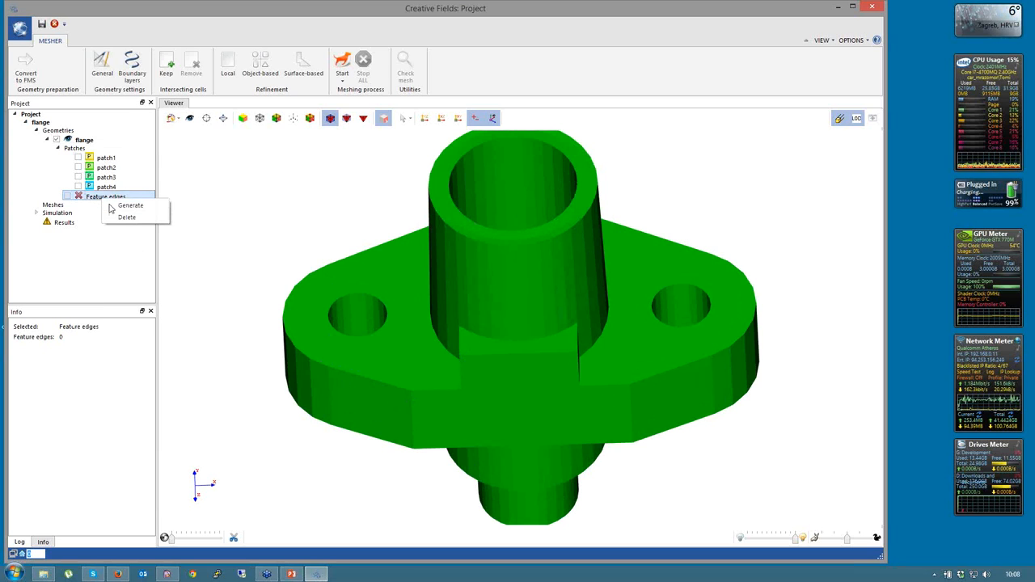
{"action": "left_click", "coordinate": [130, 207]}
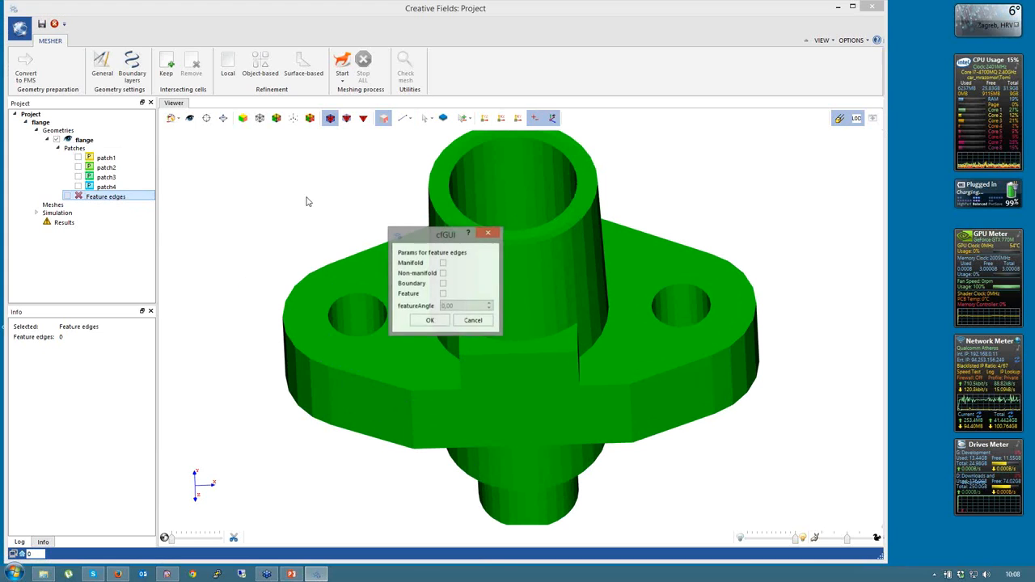
{"action": "left_click", "coordinate": [443, 293]}
{"action": "double_click", "coordinate": [449, 306]}
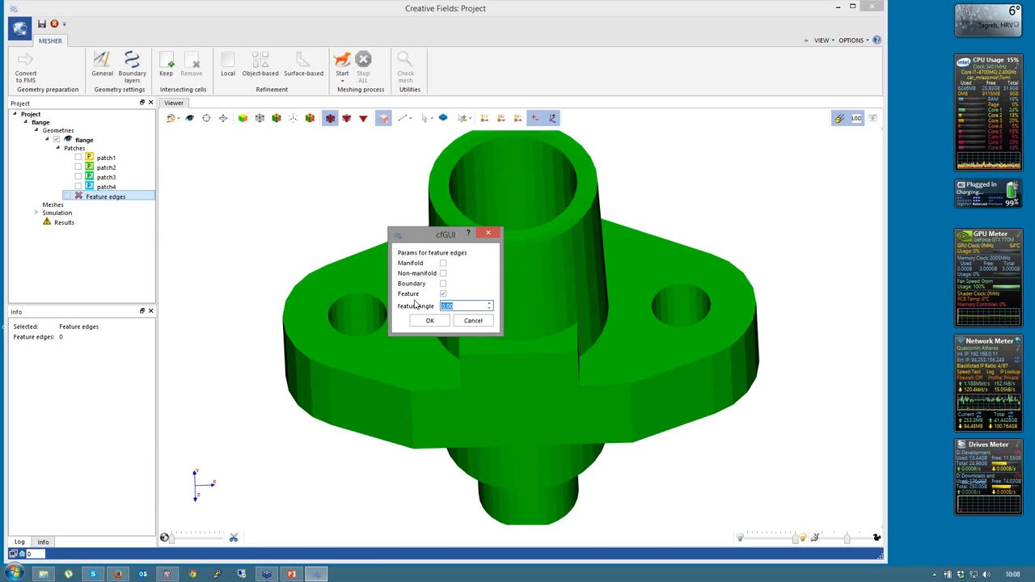
{"action": "type", "text": "30"}
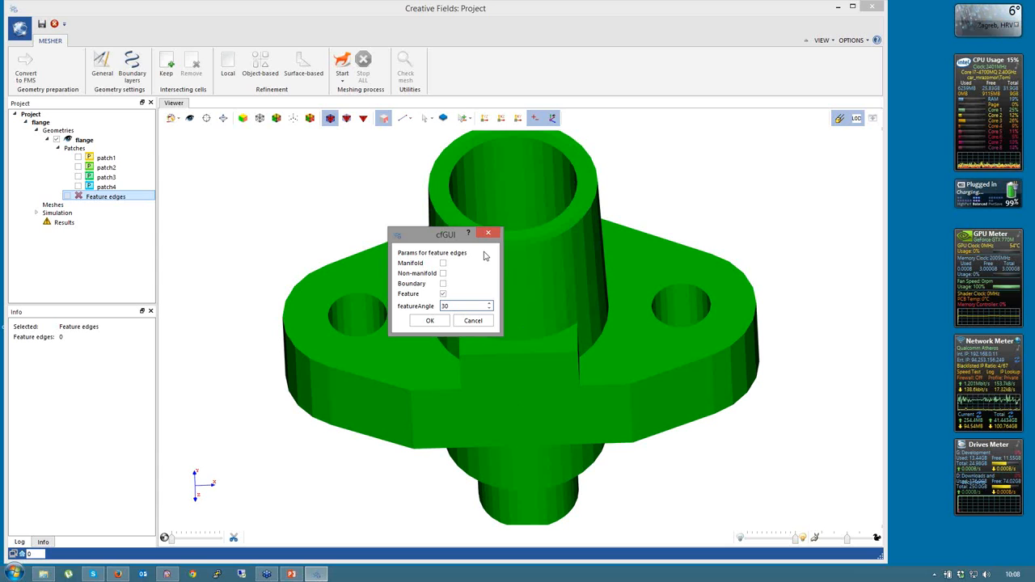
{"action": "left_click", "coordinate": [426, 322]}
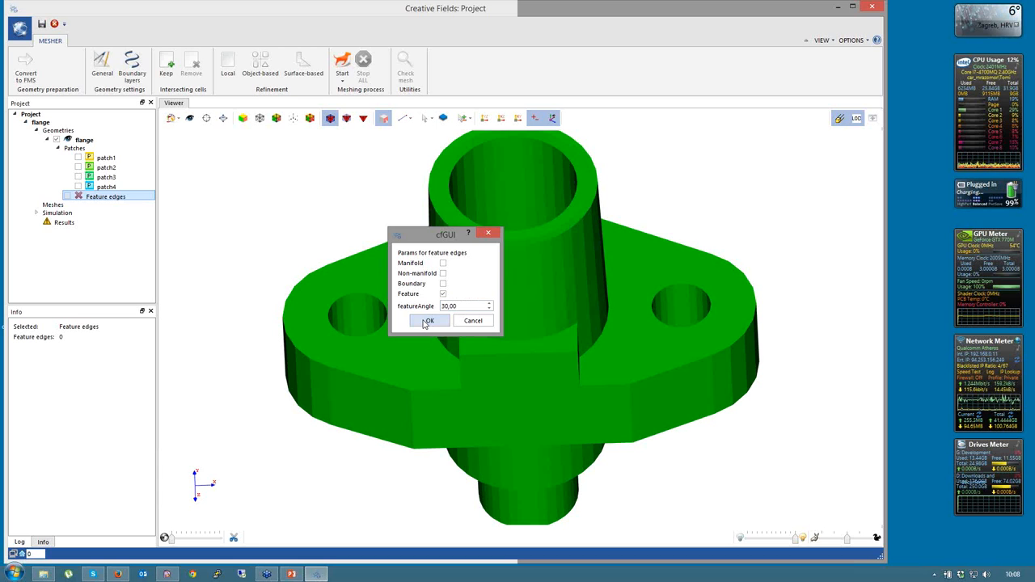
Inspect the generated feature edges and add the missing vertical edges of the flange's flat side faces to the edge selection
{"action": "left_click_drag", "start_coordinate": [263, 469], "coordinate": [229, 257]}
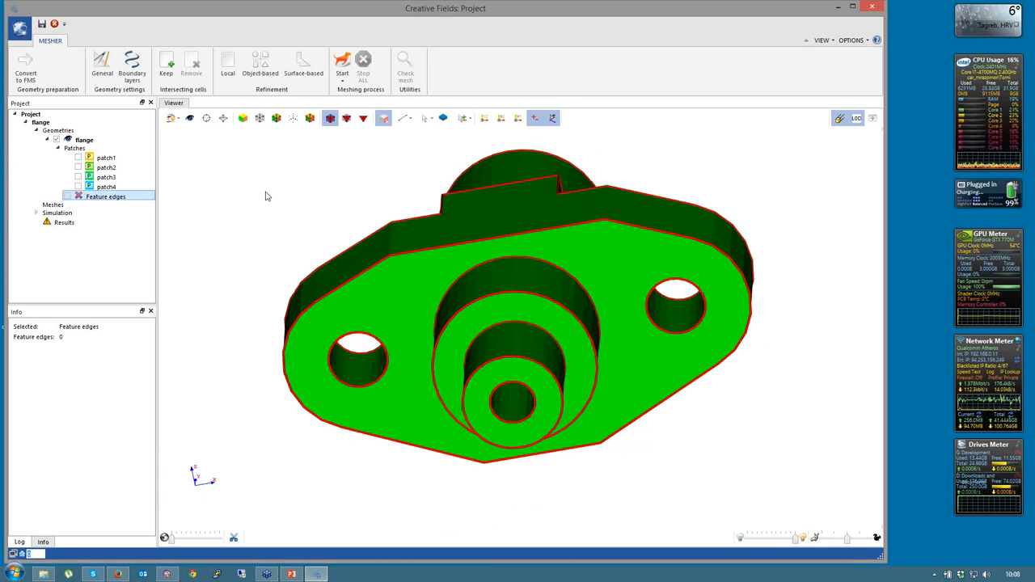
{"action": "left_click_drag", "start_coordinate": [265, 196], "coordinate": [774, 474]}
{"action": "left_click_drag", "start_coordinate": [690, 187], "coordinate": [643, 422]}
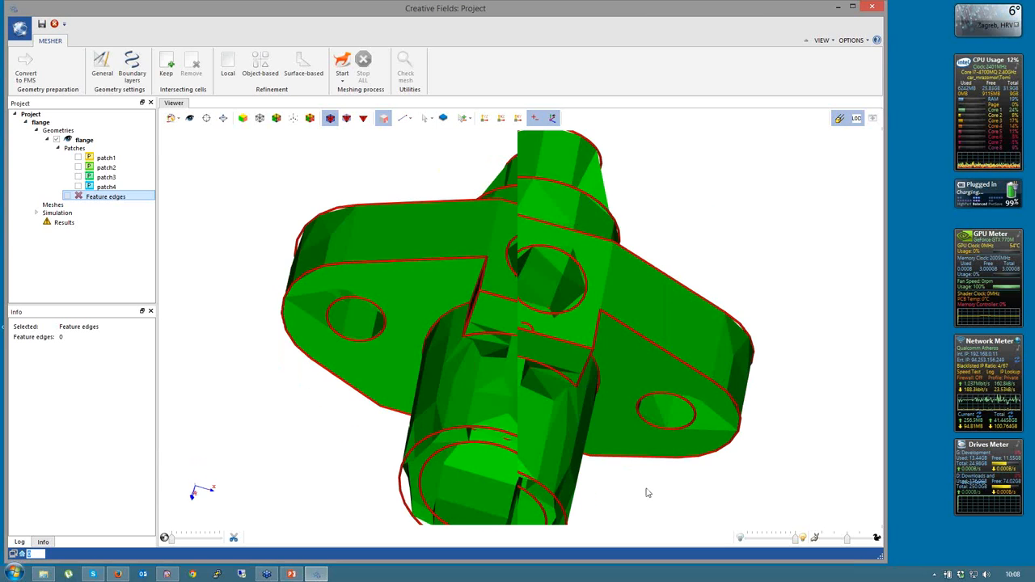
{"action": "left_click_drag", "start_coordinate": [646, 493], "coordinate": [719, 219]}
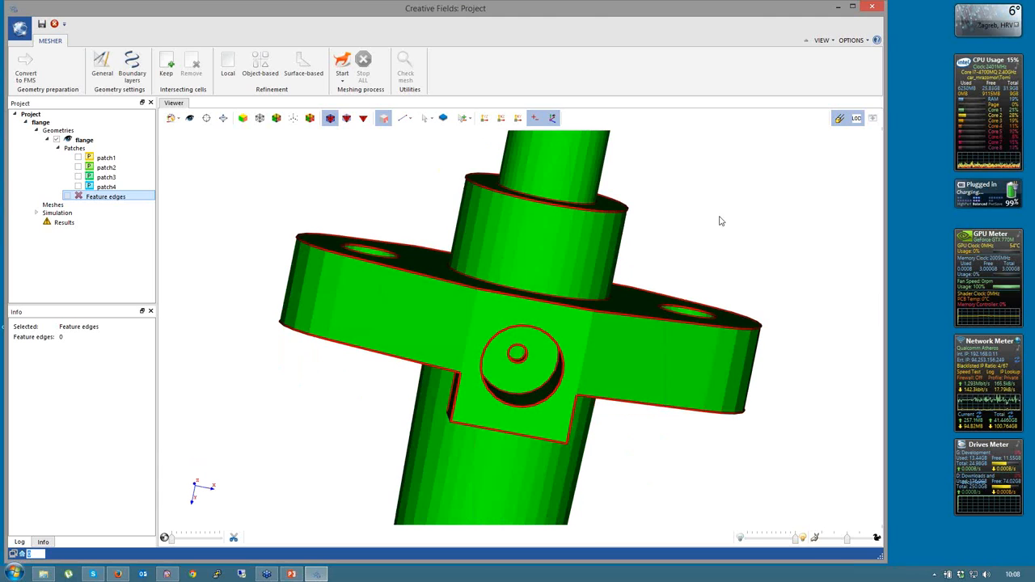
{"action": "right_click", "coordinate": [408, 159]}
{"action": "mouse_move", "coordinate": [427, 169]}
{"action": "left_click", "coordinate": [556, 198]}
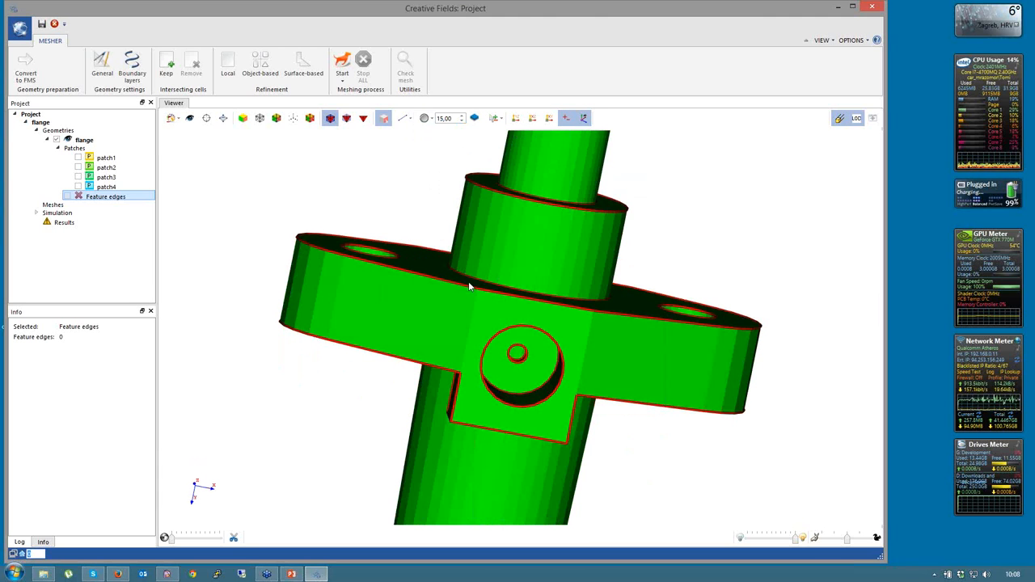
{"action": "left_click_drag", "start_coordinate": [469, 286], "coordinate": [476, 326]}
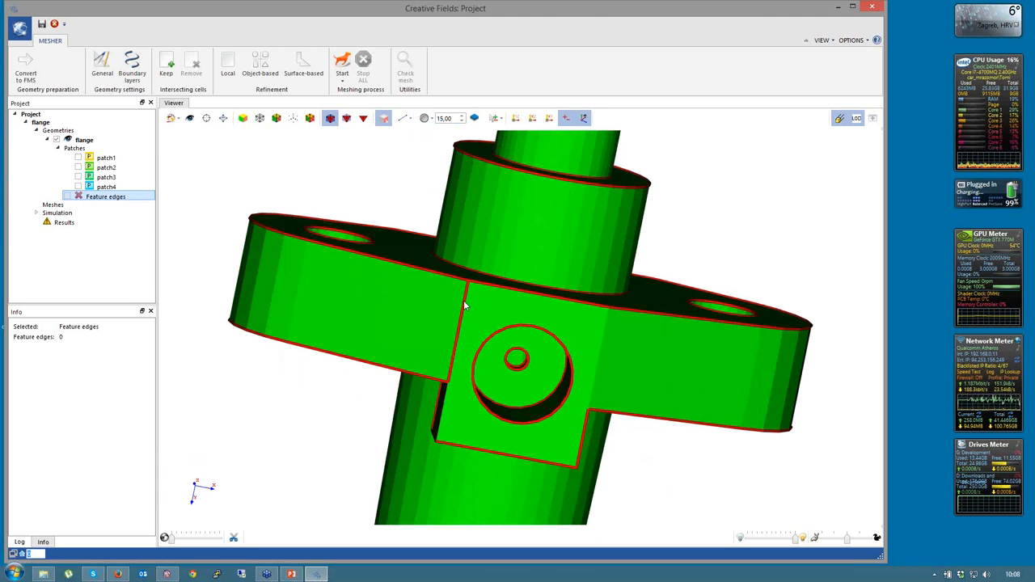
{"action": "left_click", "coordinate": [501, 119]}
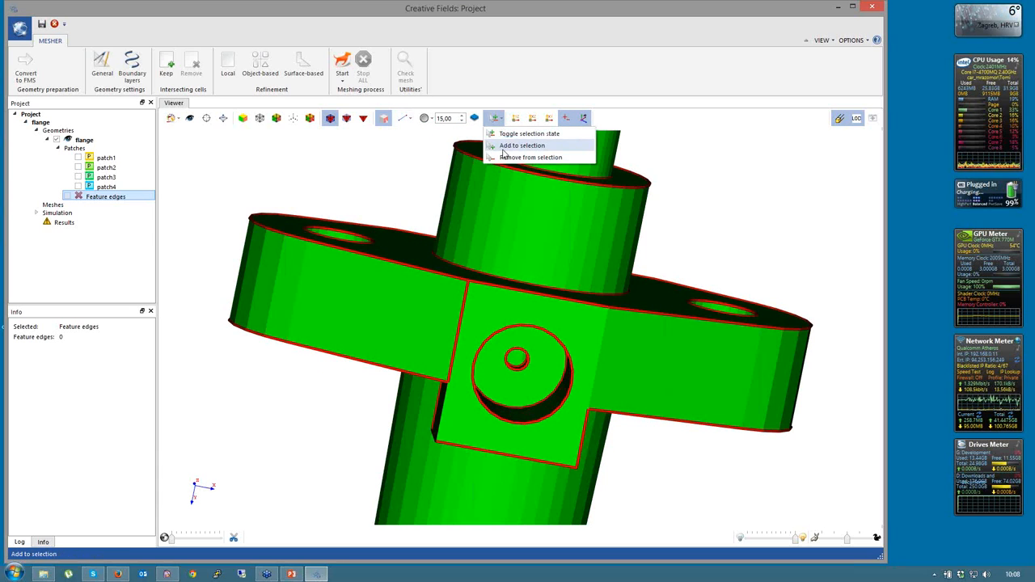
{"action": "left_click", "coordinate": [503, 150]}
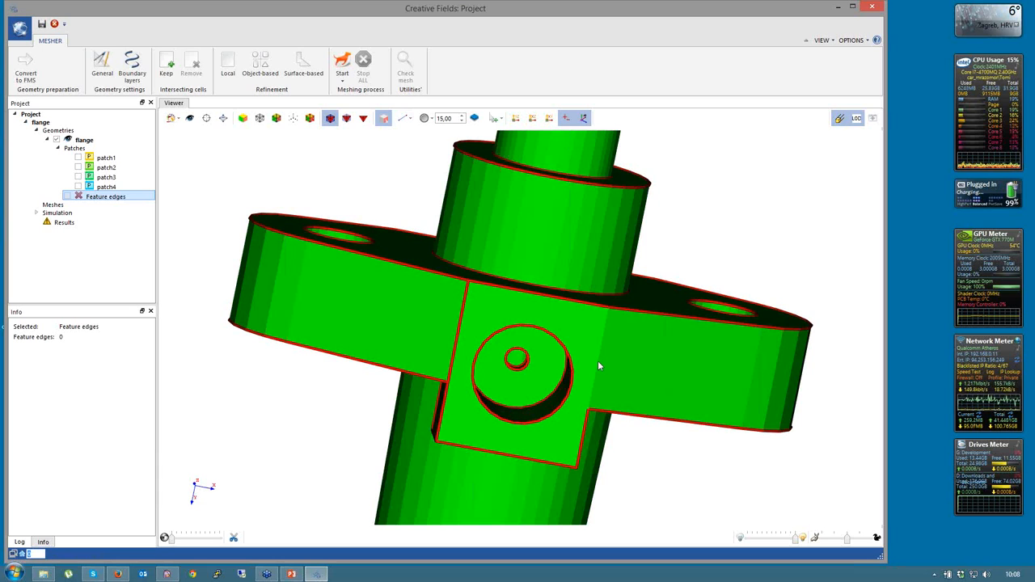
{"action": "left_click_drag", "start_coordinate": [768, 153], "coordinate": [654, 490]}
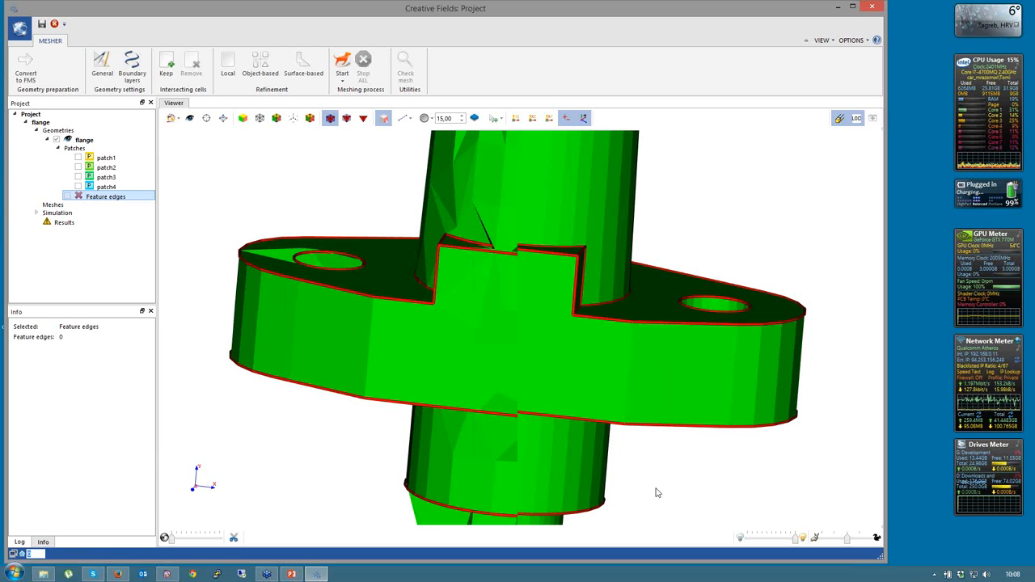
{"action": "left_click", "coordinate": [366, 361]}
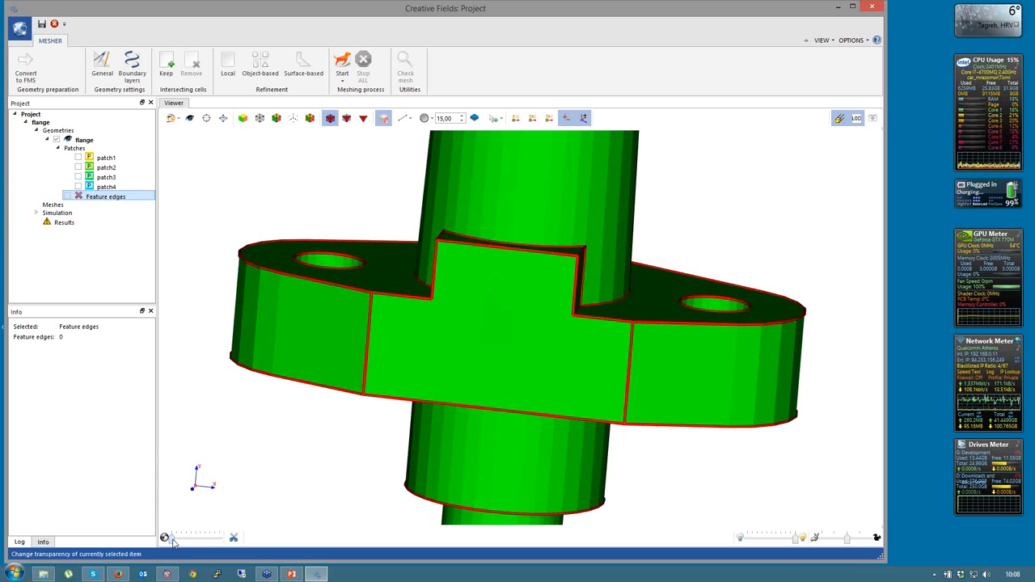
With the flange temporarily transparent, add the selected edges to its feature edges, restore normal selection and opacity, and save the project
{"action": "left_click", "coordinate": [176, 539]}
{"action": "left_click_drag", "start_coordinate": [178, 541], "coordinate": [219, 540]}
{"action": "scroll", "coordinate": [251, 442], "scroll_direction": "down", "scroll_amount": 2}
{"action": "scroll", "coordinate": [251, 442], "scroll_direction": "down", "scroll_amount": 2}
{"action": "right_click", "coordinate": [256, 431]}
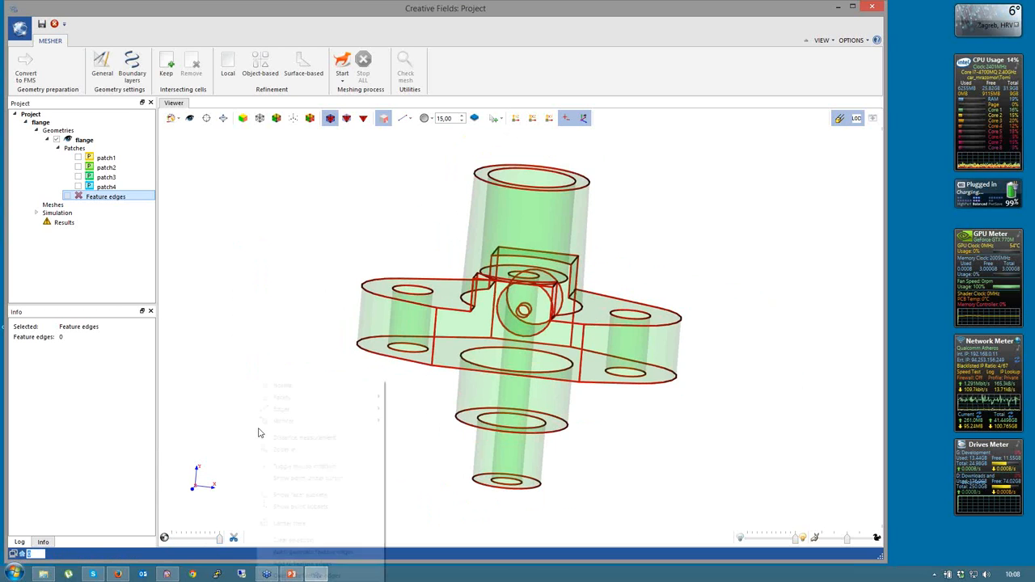
{"action": "left_click", "coordinate": [296, 565]}
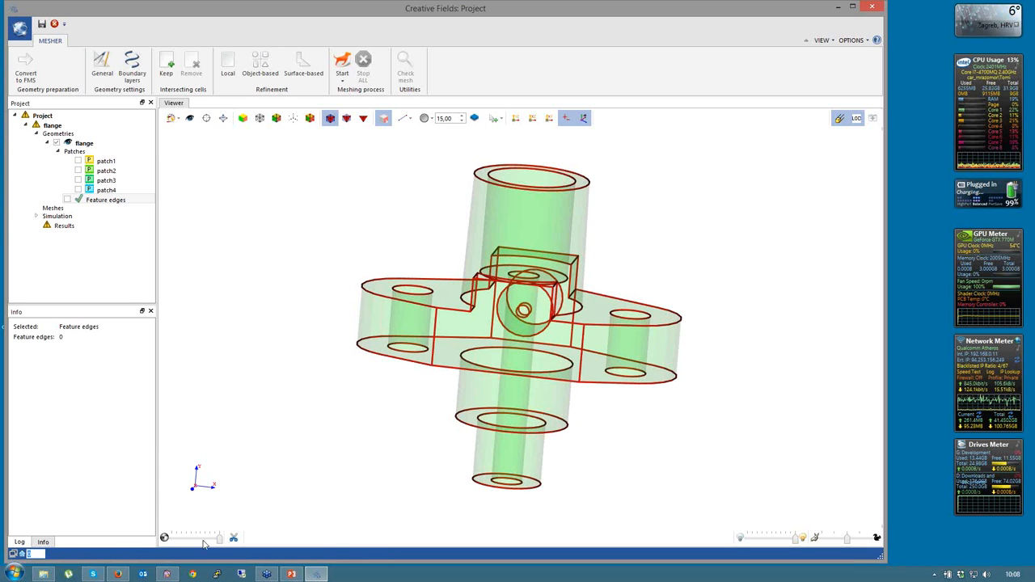
{"action": "right_click", "coordinate": [213, 418]}
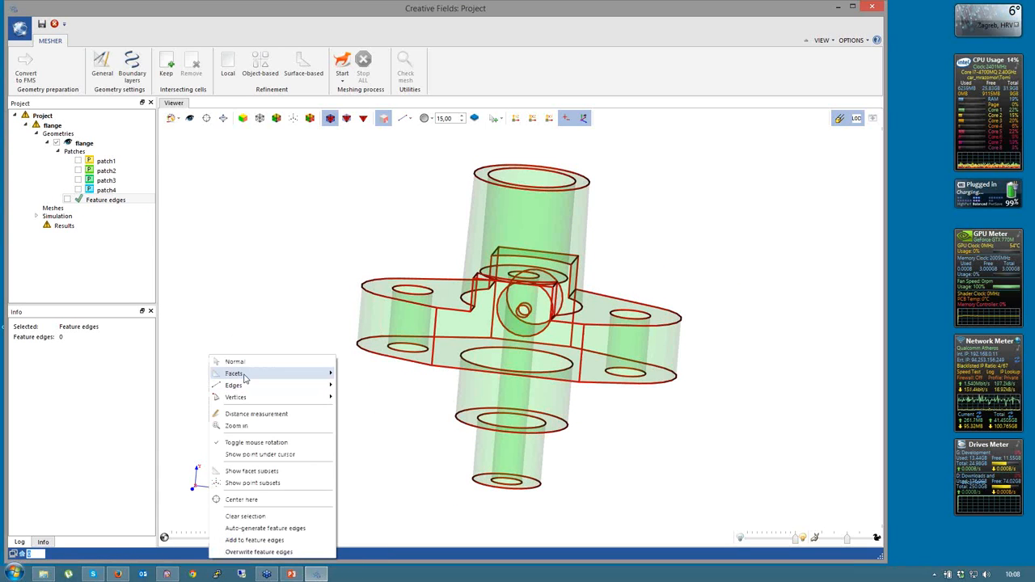
{"action": "left_click", "coordinate": [235, 362]}
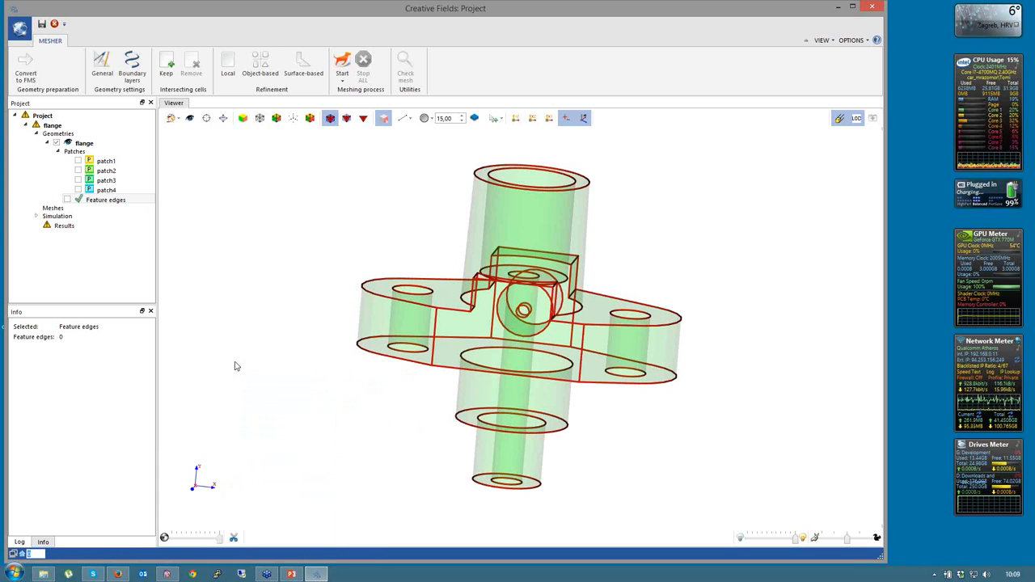
{"action": "left_click_drag", "start_coordinate": [220, 541], "coordinate": [166, 540]}
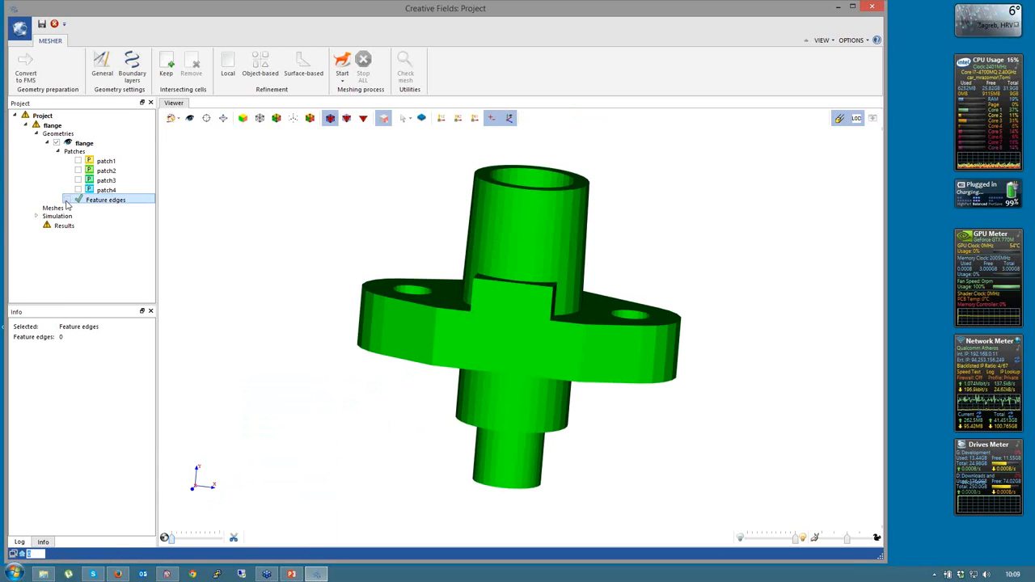
{"action": "left_click", "coordinate": [42, 25]}
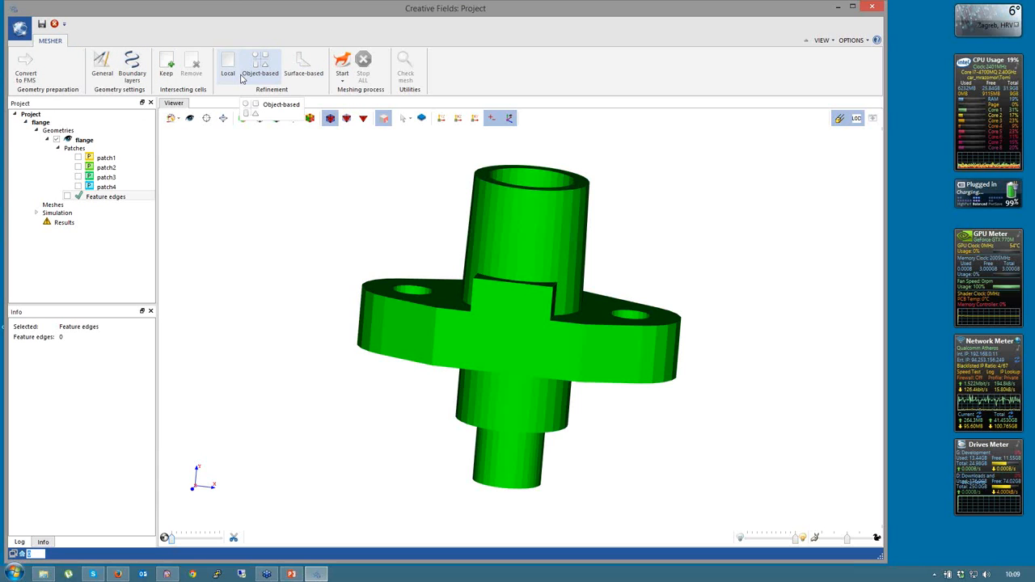
Run the Cartesian mesher on the flange case, close the finished process output and hide the flange geometry
{"action": "left_click", "coordinate": [343, 79]}
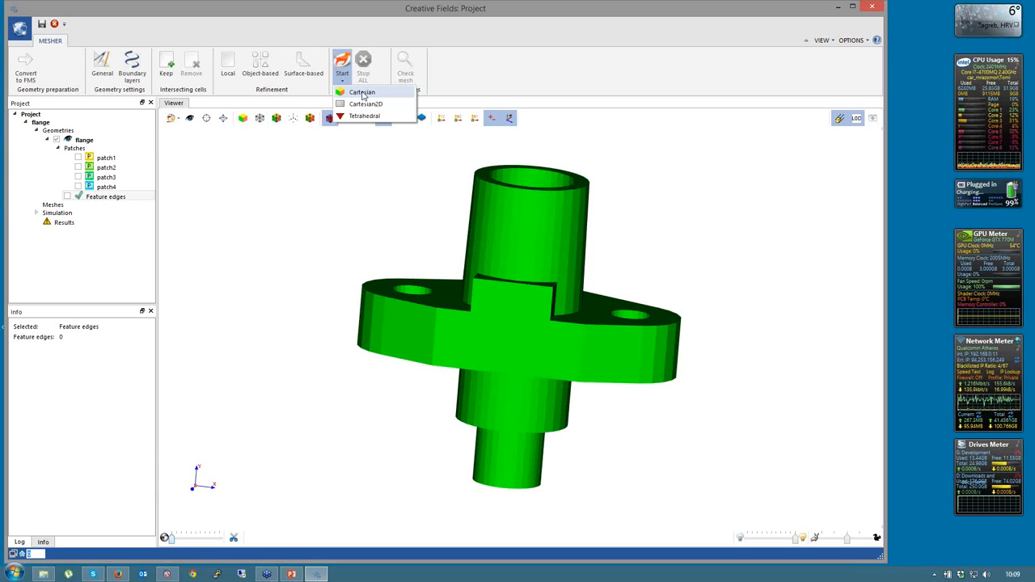
{"action": "left_click", "coordinate": [361, 94]}
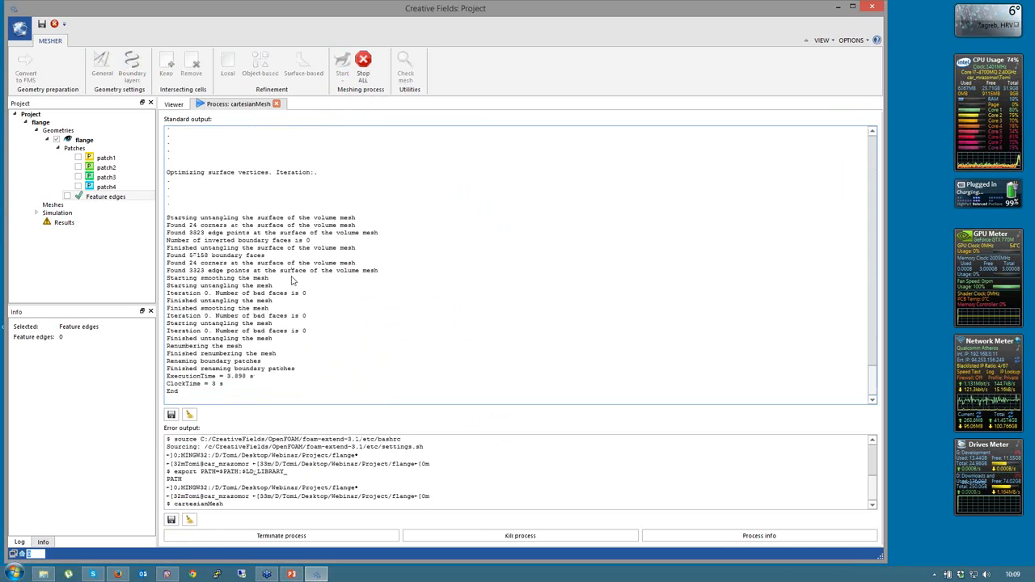
{"action": "left_click", "coordinate": [276, 106]}
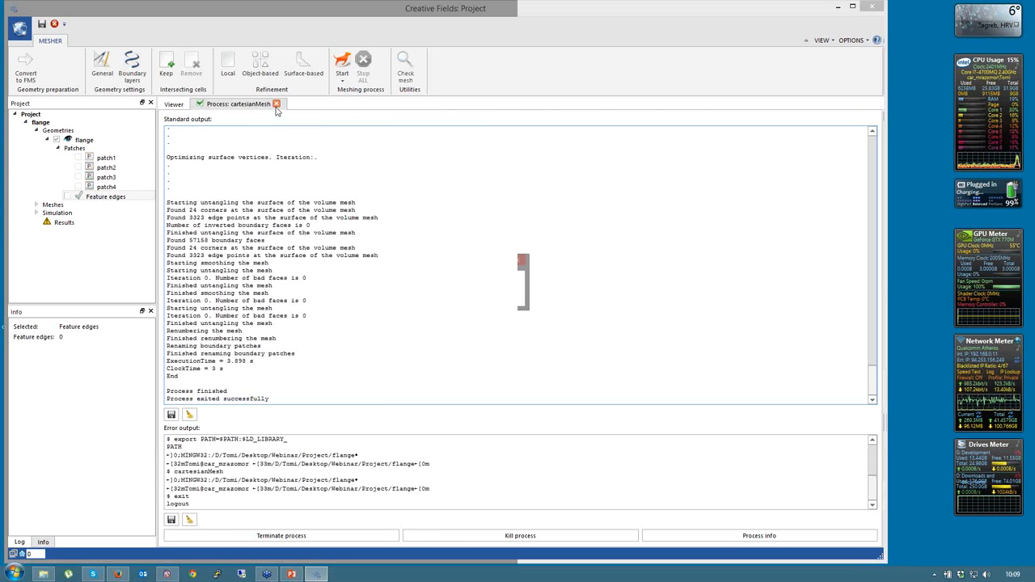
{"action": "left_click", "coordinate": [277, 104]}
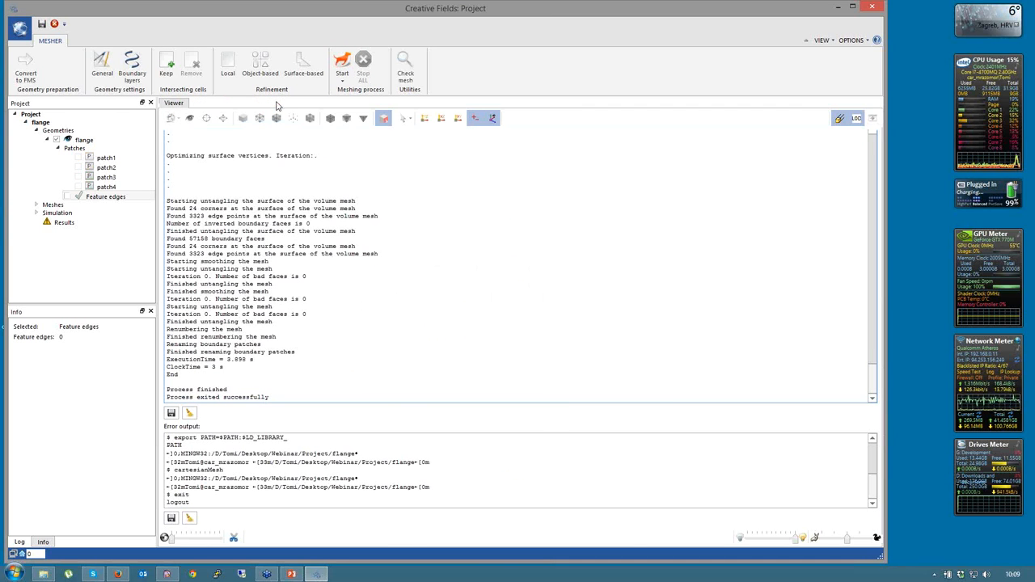
{"action": "left_click", "coordinate": [56, 140]}
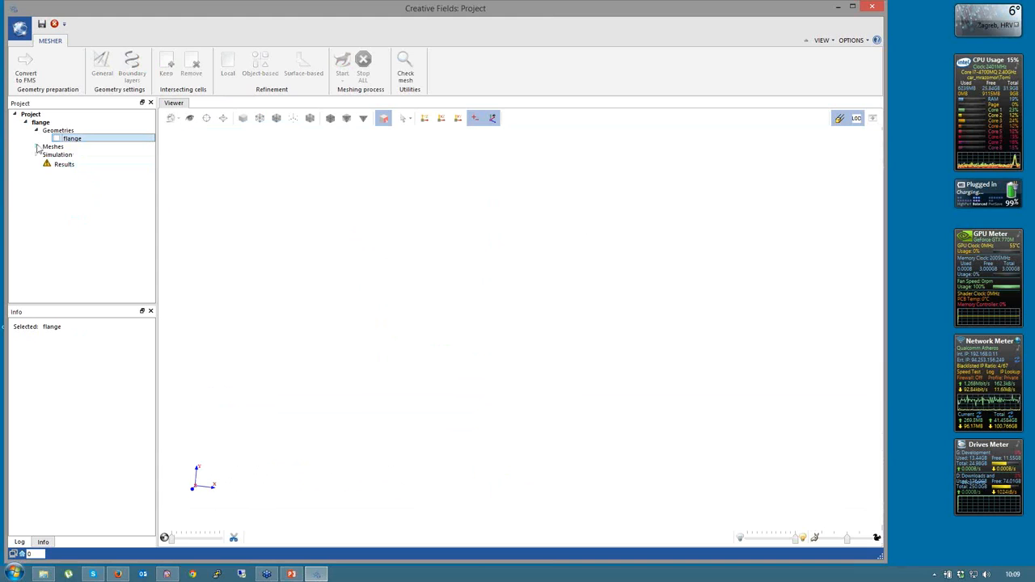
Display the constant mesh and inspect its surface cells around the flange's holes, cylinder and step edges
{"action": "left_click", "coordinate": [36, 146]}
{"action": "left_click", "coordinate": [56, 156]}
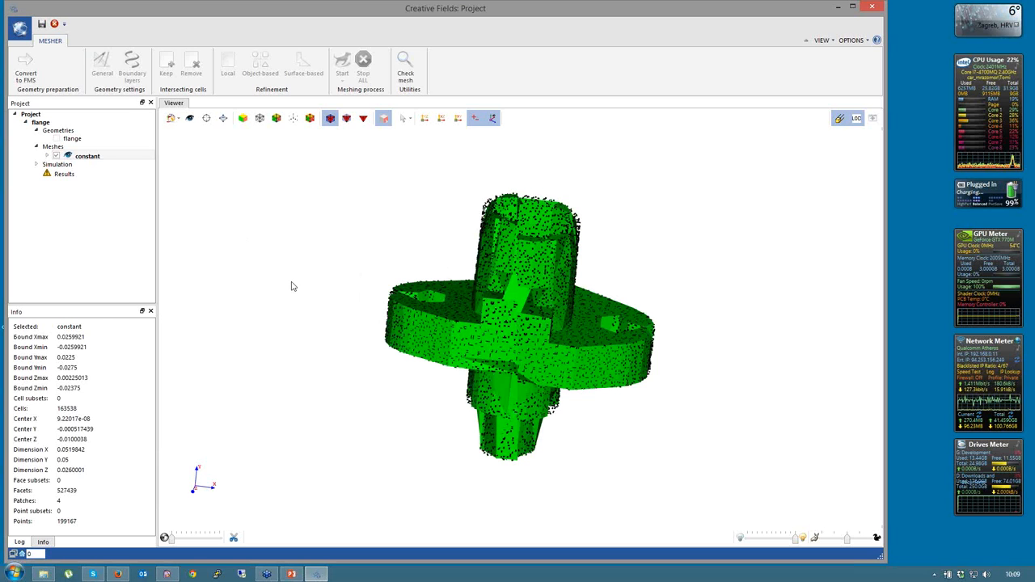
{"action": "left_click_drag", "start_coordinate": [293, 286], "coordinate": [775, 210]}
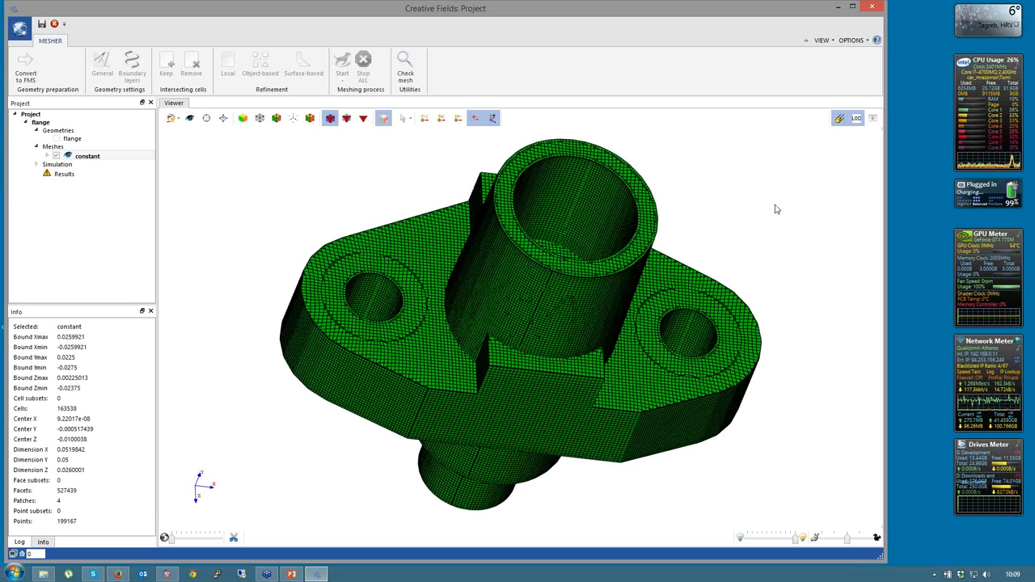
{"action": "scroll", "coordinate": [388, 399], "scroll_direction": "up", "scroll_amount": 5}
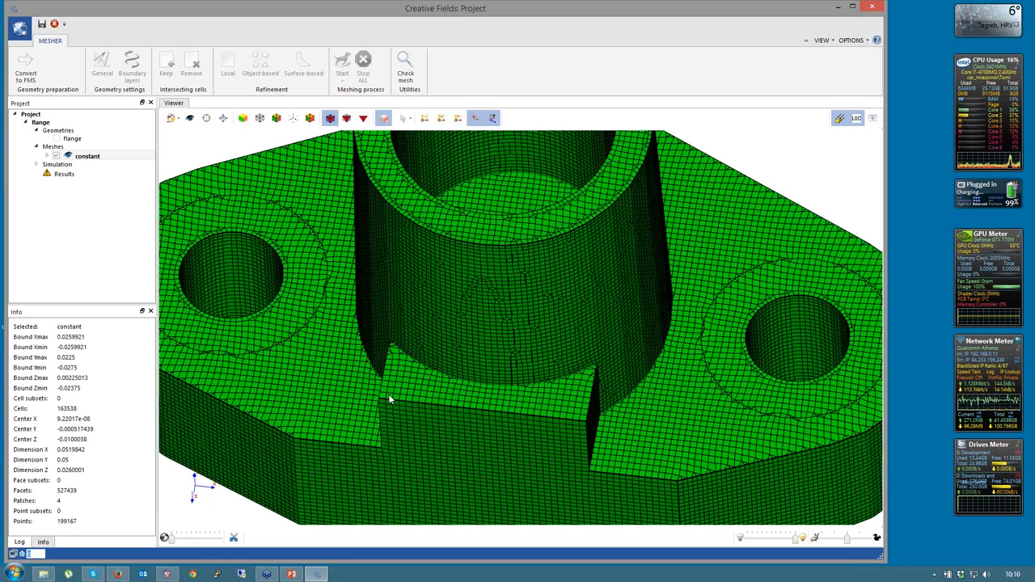
{"action": "left_click_drag", "start_coordinate": [388, 399], "coordinate": [237, 202]}
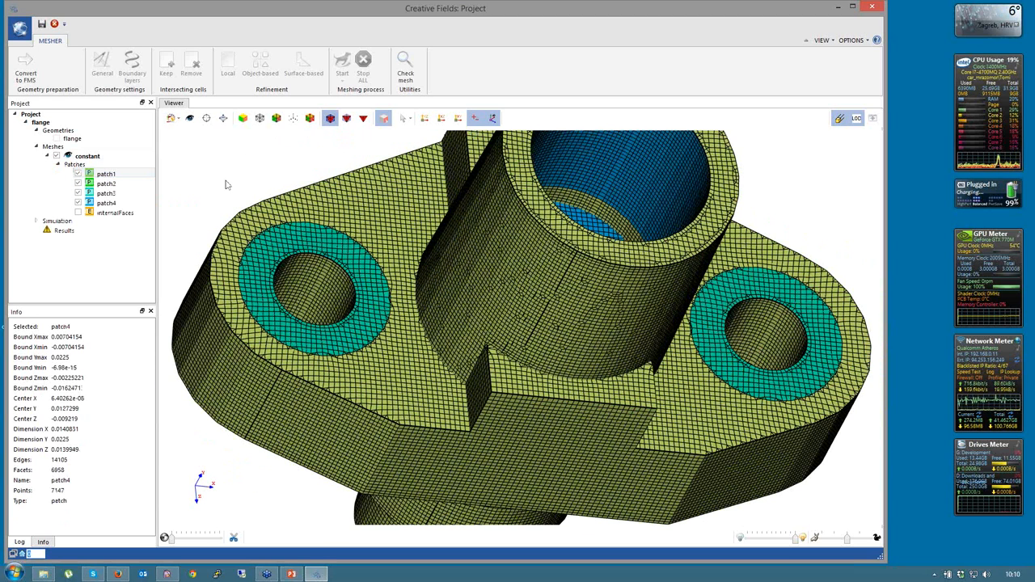
Inspect the coloured mesh patches on the flange and turn off the display of patch1 to patch4
{"action": "scroll", "coordinate": [227, 185], "scroll_direction": "down", "scroll_amount": 1}
{"action": "left_click_drag", "start_coordinate": [227, 185], "coordinate": [37, 190]}
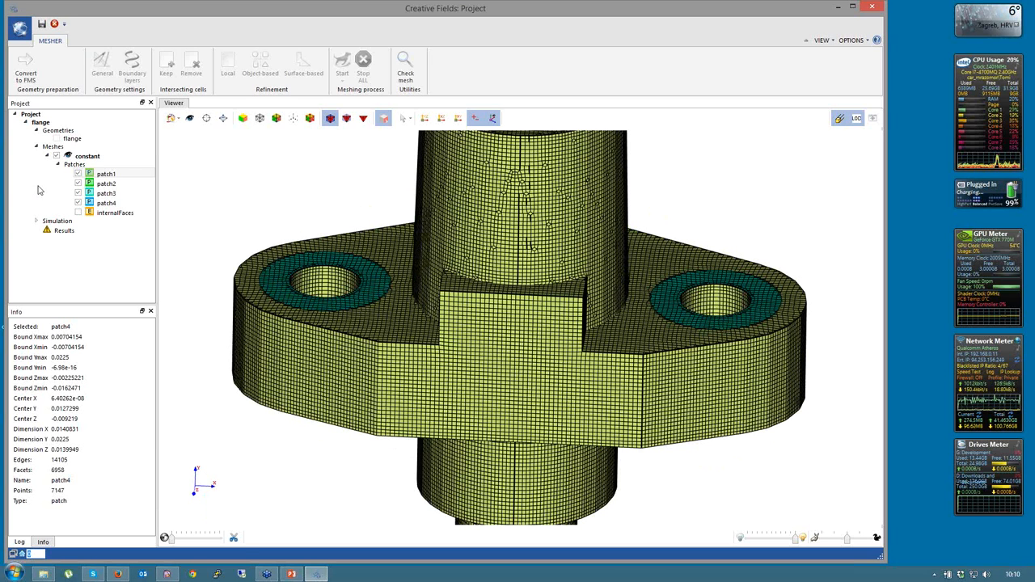
{"action": "left_click", "coordinate": [79, 193]}
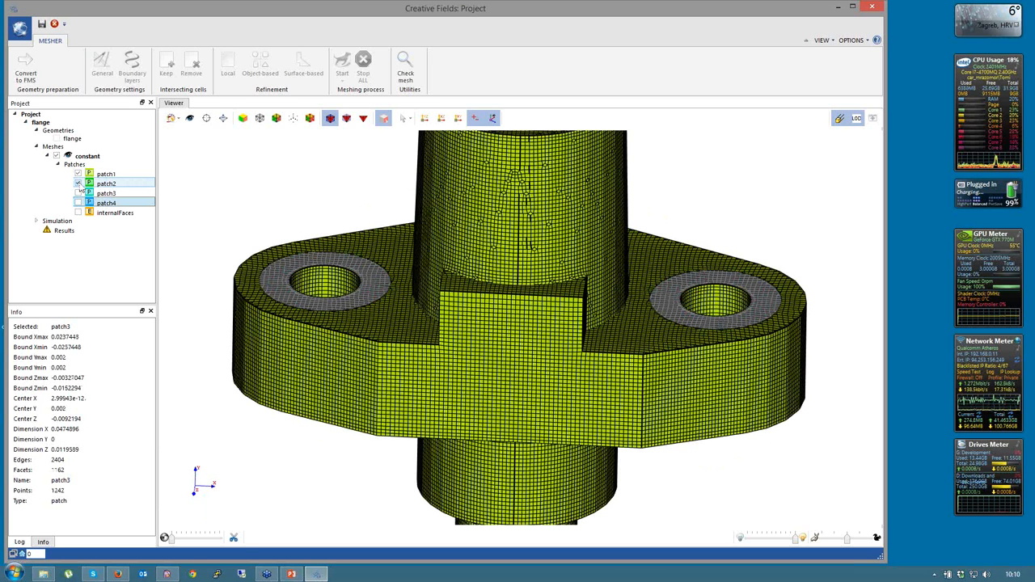
{"action": "left_click", "coordinate": [78, 183]}
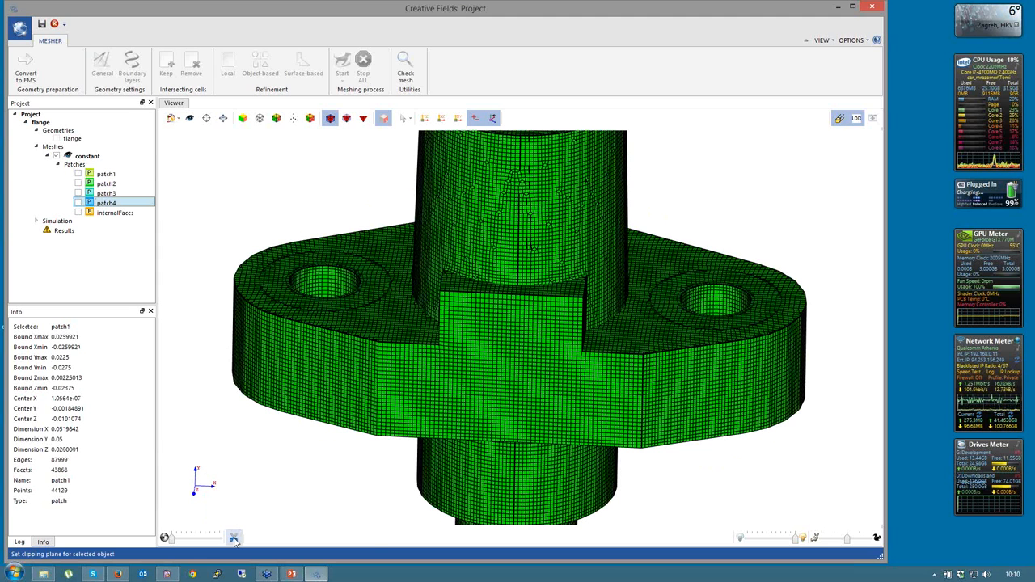
Clip the mesh through its centre with a plane normal to X, examine the interior cells and remove the clipping
{"action": "left_click", "coordinate": [233, 538]}
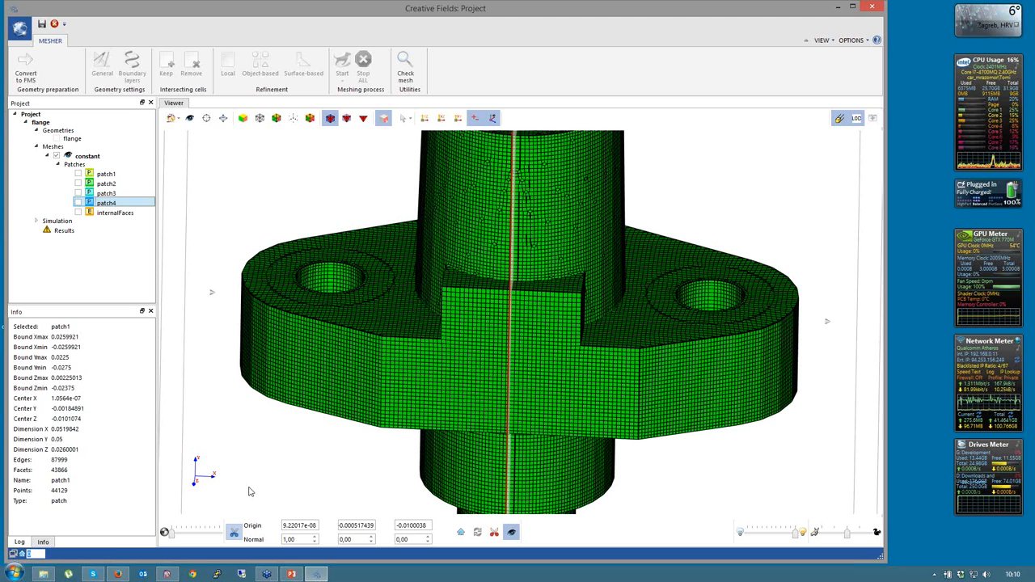
{"action": "left_click_drag", "start_coordinate": [250, 492], "coordinate": [348, 495]}
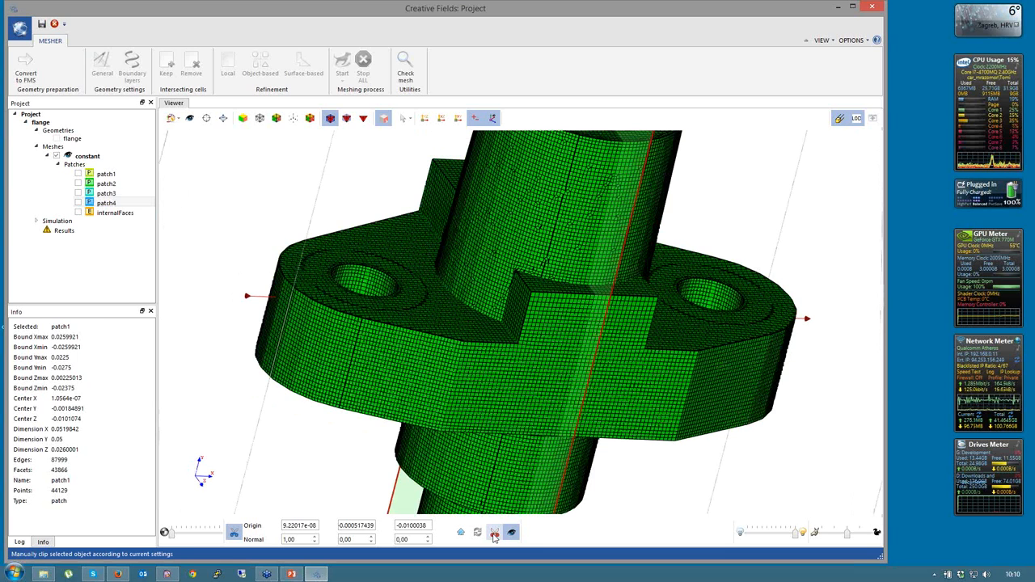
{"action": "left_click", "coordinate": [494, 534]}
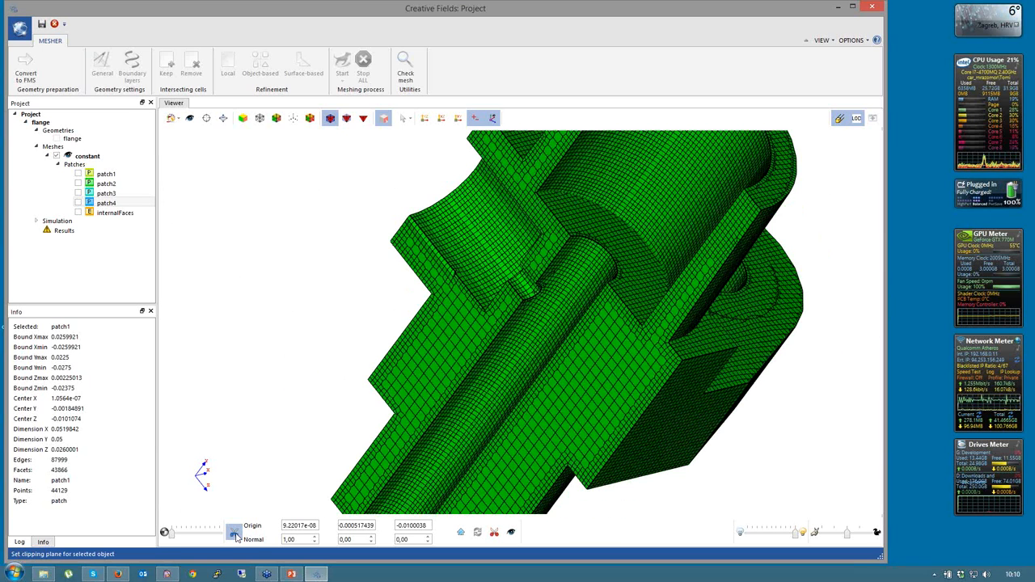
{"action": "left_click", "coordinate": [234, 533]}
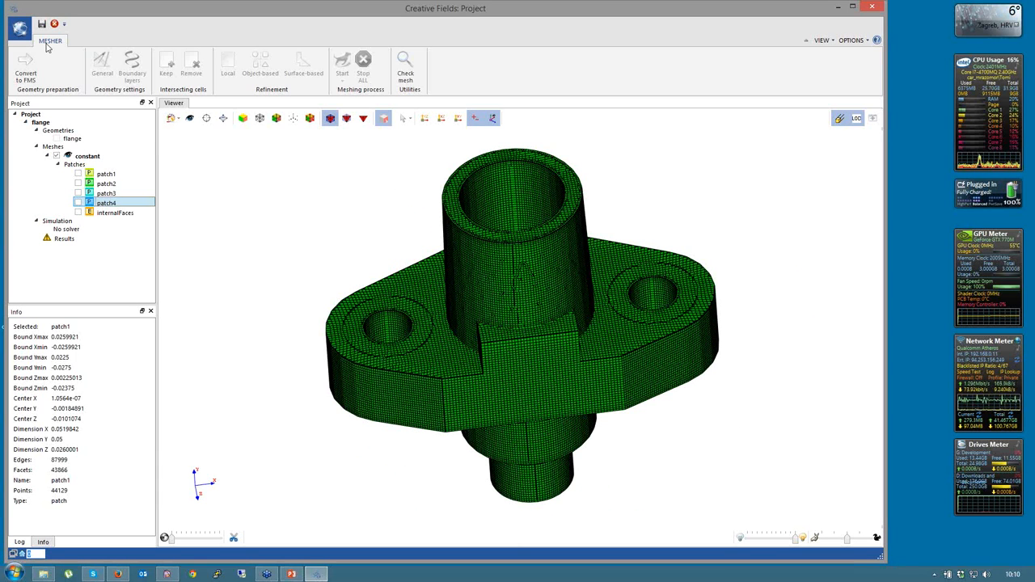
Assign the laplacianFoam solver to the flange simulation, show the solver settings and save the project
{"action": "right_click", "coordinate": [69, 233]}
{"action": "left_click", "coordinate": [101, 239]}
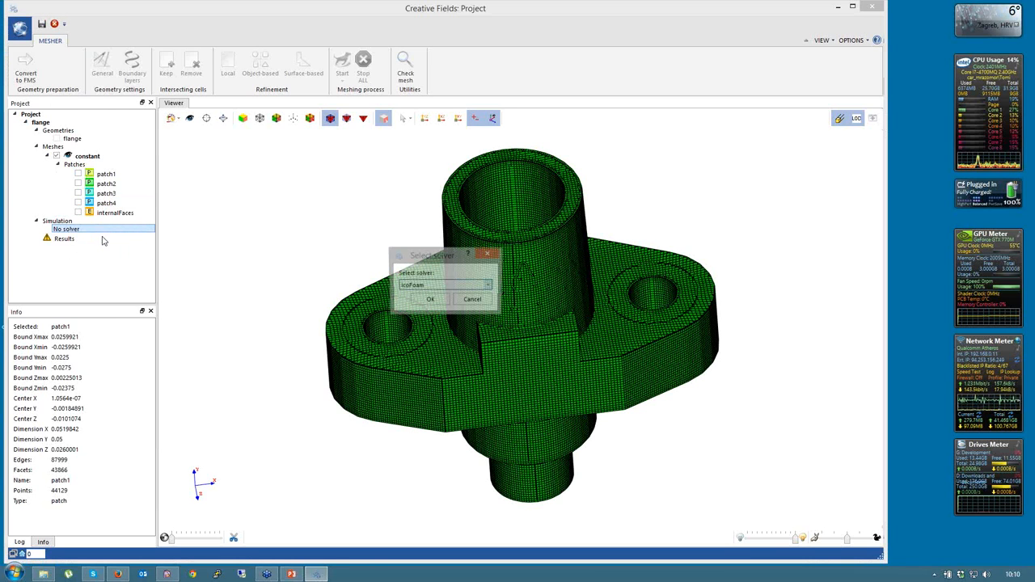
{"action": "left_click", "coordinate": [489, 286]}
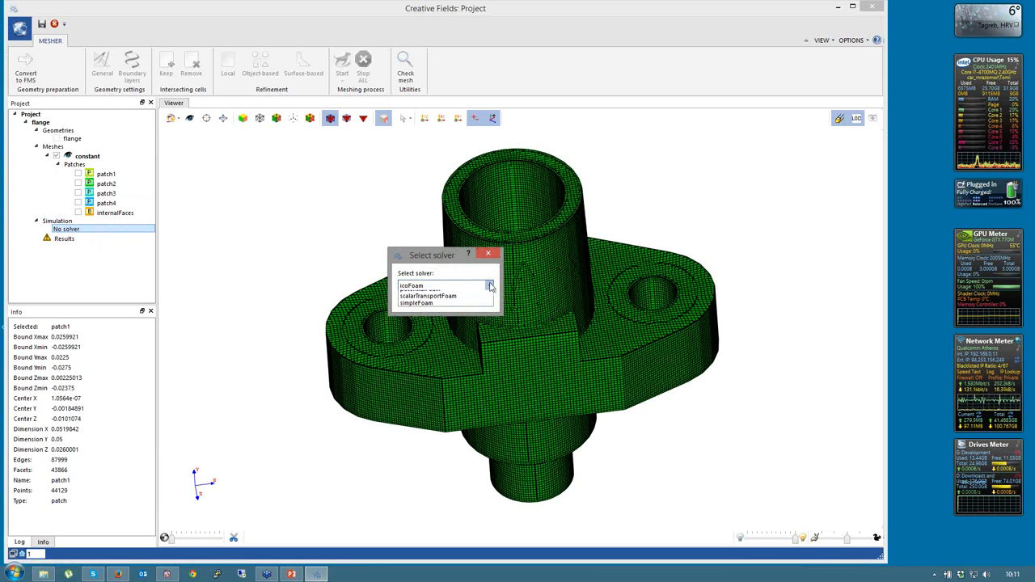
{"action": "left_click", "coordinate": [429, 300]}
{"action": "left_click", "coordinate": [429, 301]}
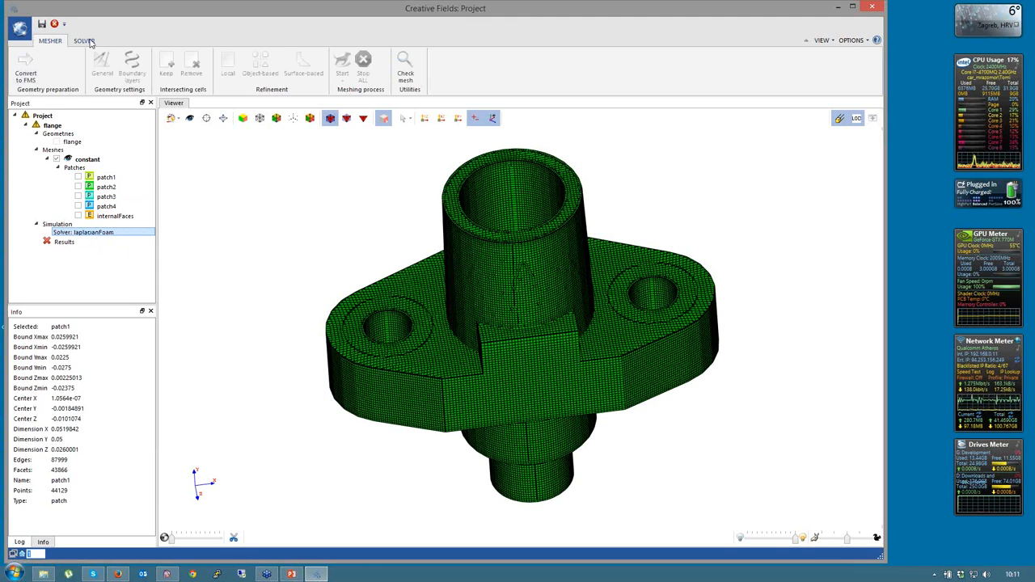
{"action": "left_click", "coordinate": [85, 41]}
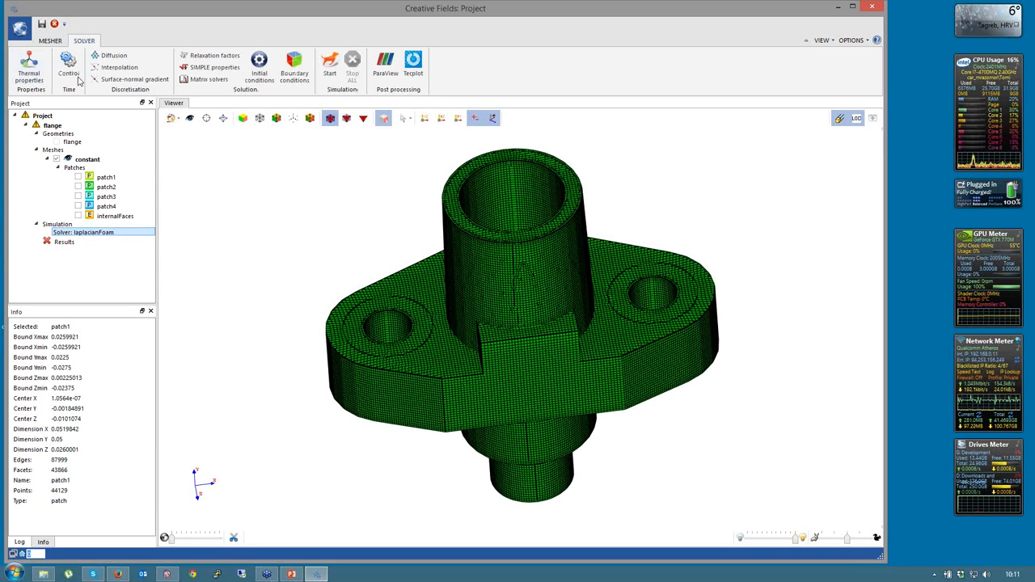
{"action": "left_click", "coordinate": [43, 24]}
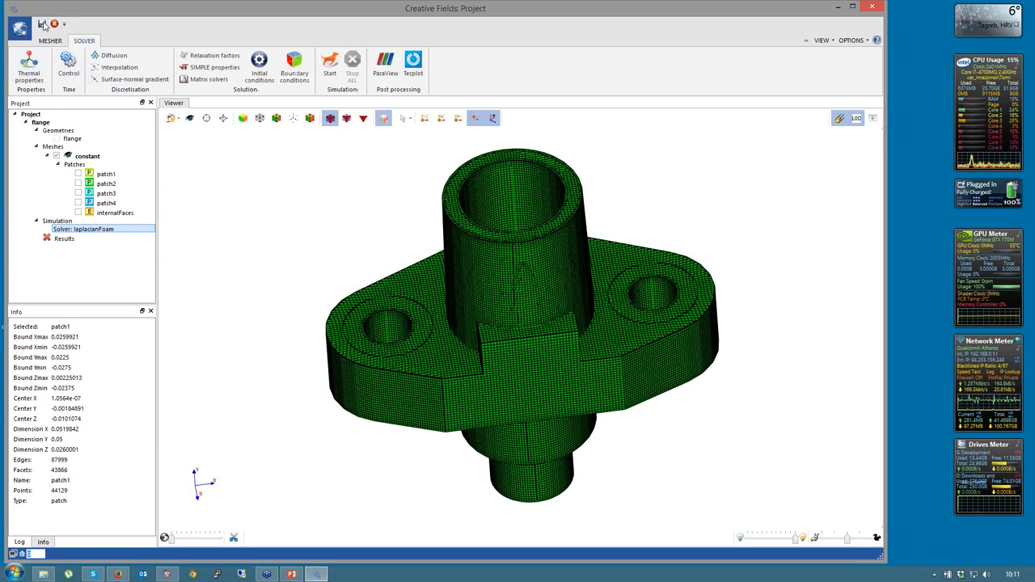
{"action": "left_click", "coordinate": [91, 156]}
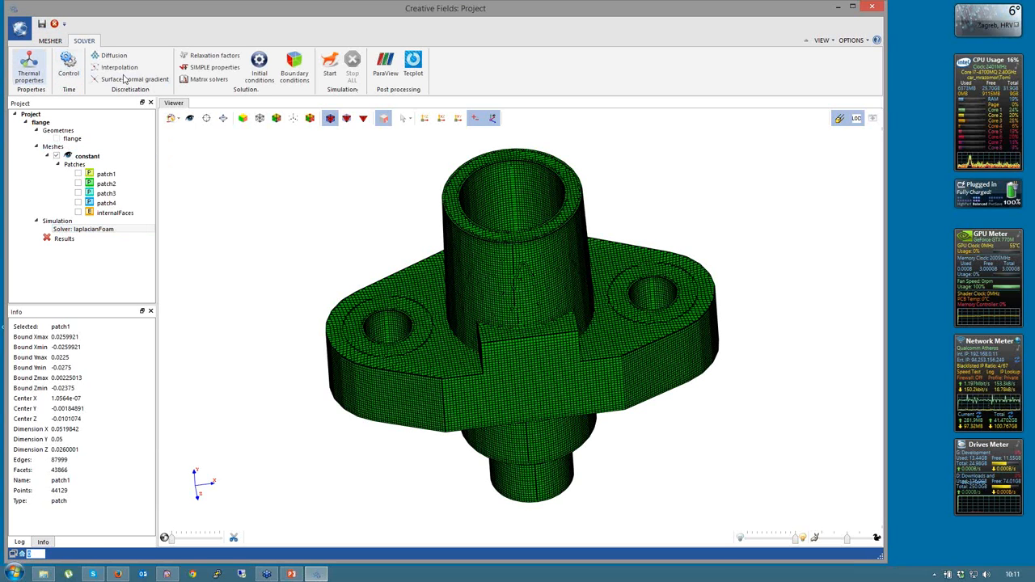
Set the thermal diffusivity in the thermal properties to 8e-05 m²/s
{"action": "left_click", "coordinate": [39, 78]}
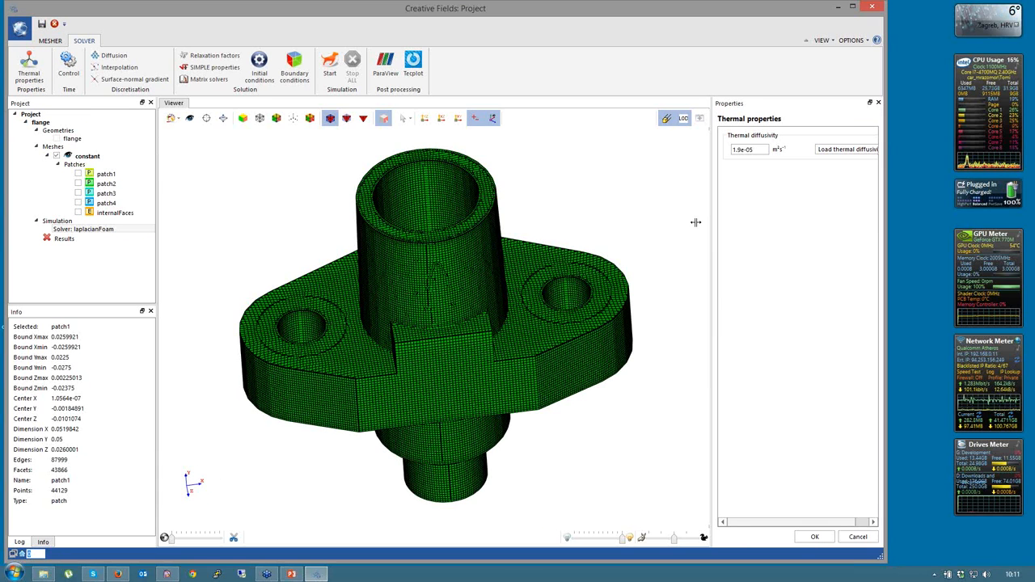
{"action": "left_click_drag", "start_coordinate": [696, 221], "coordinate": [657, 222]}
{"action": "left_click_drag", "start_coordinate": [701, 150], "coordinate": [688, 153]}
{"action": "type", "text": "8"}
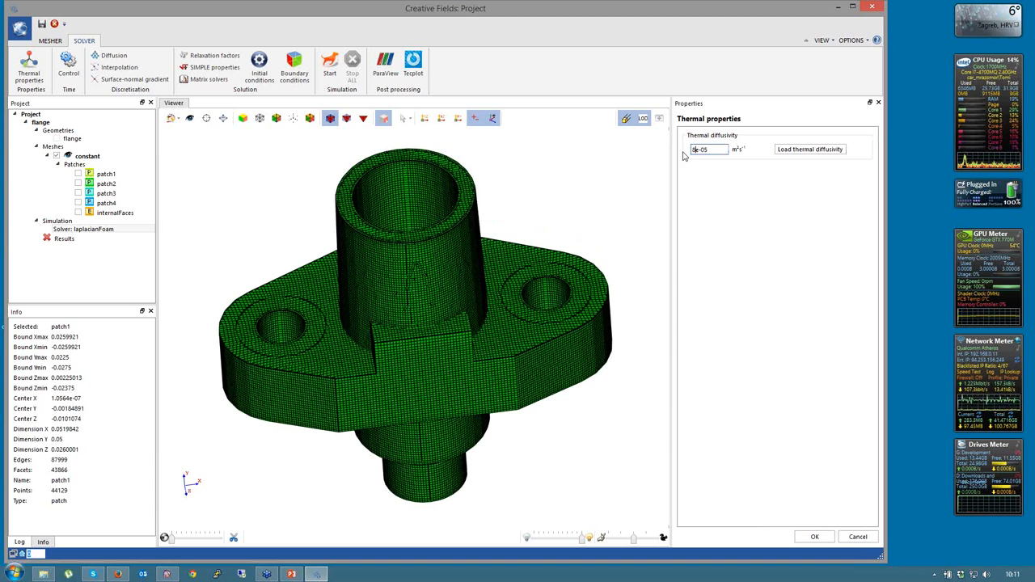
Browse the predefined thermal diffusivity entries without loading any and apply the thermal properties
{"action": "left_click", "coordinate": [796, 153]}
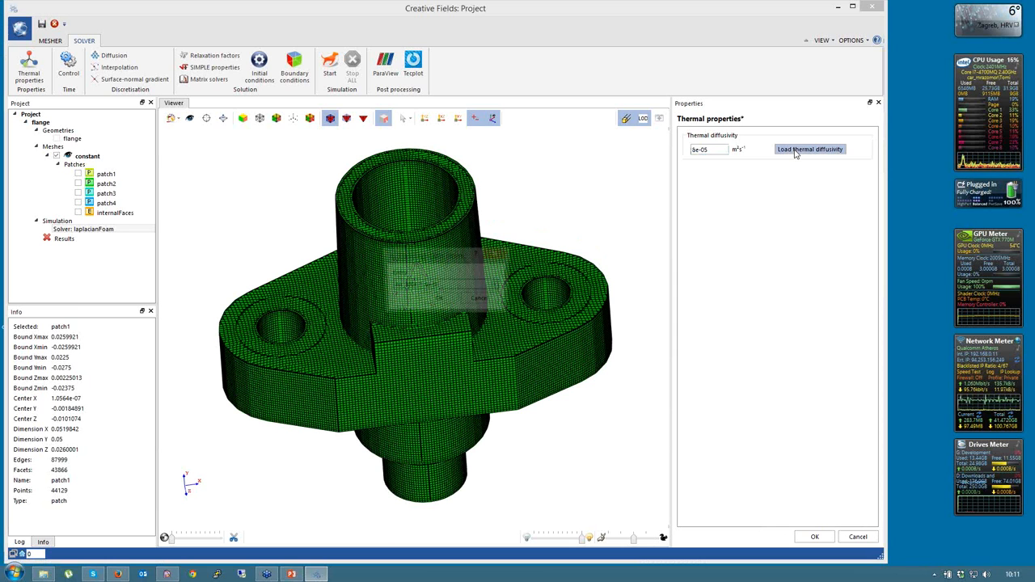
{"action": "left_click", "coordinate": [497, 285]}
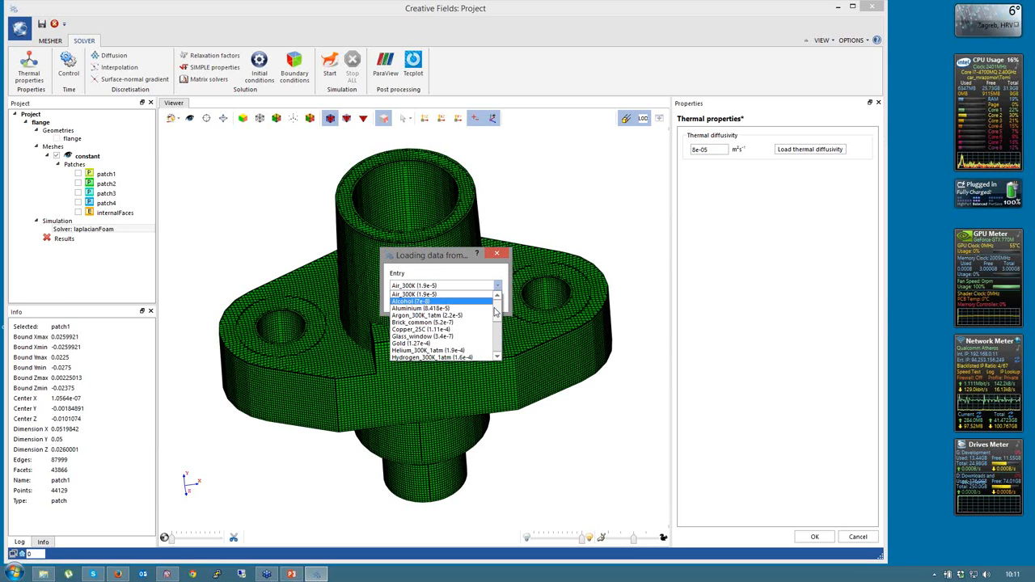
{"action": "left_click", "coordinate": [496, 324]}
{"action": "mouse_move", "coordinate": [496, 324]}
{"action": "left_mouse_down"}
{"action": "mouse_move", "coordinate": [498, 346]}
{"action": "mouse_move", "coordinate": [499, 315]}
{"action": "left_mouse_up"}
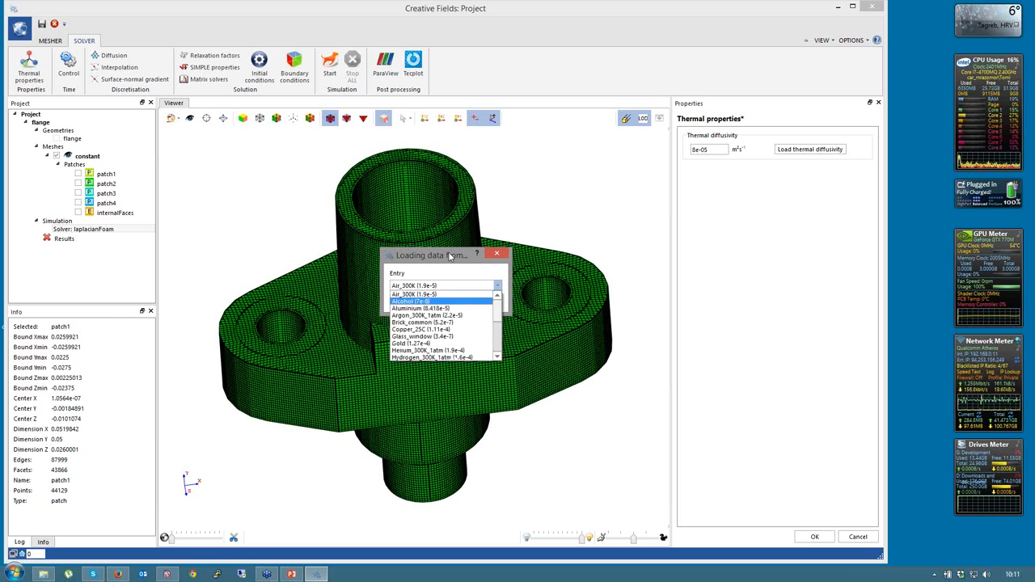
{"action": "left_click", "coordinate": [437, 295]}
{"action": "left_click", "coordinate": [479, 303]}
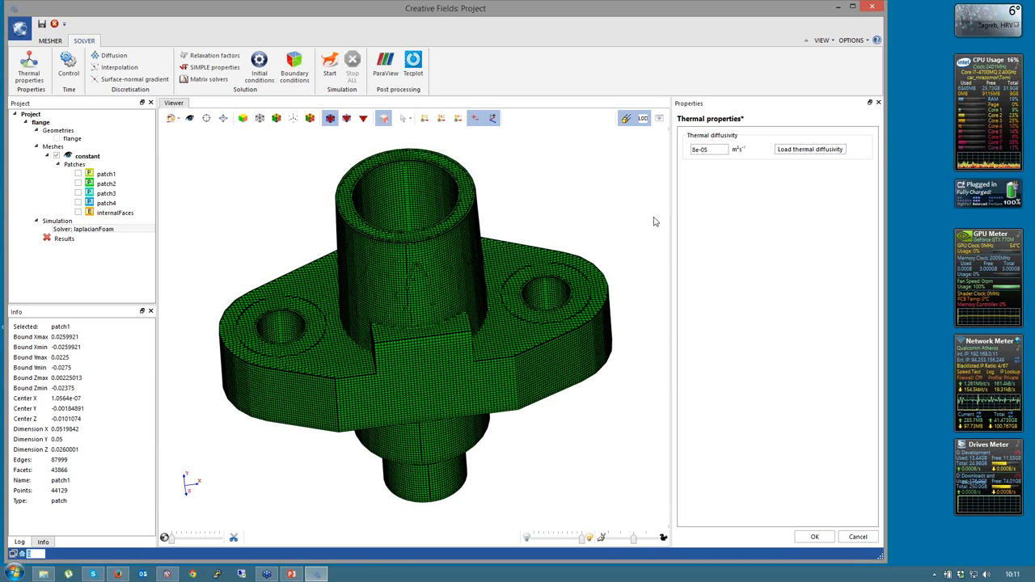
{"action": "left_click", "coordinate": [815, 537]}
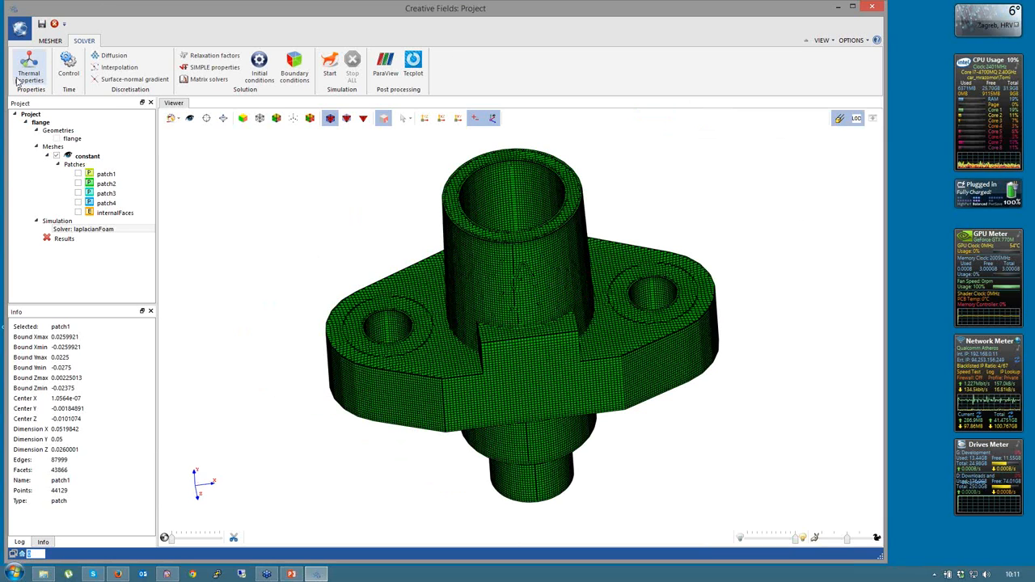
Configure the time control with an end time of 2, a time step of 0.1 and a write interval of 1
{"action": "left_click", "coordinate": [68, 63]}
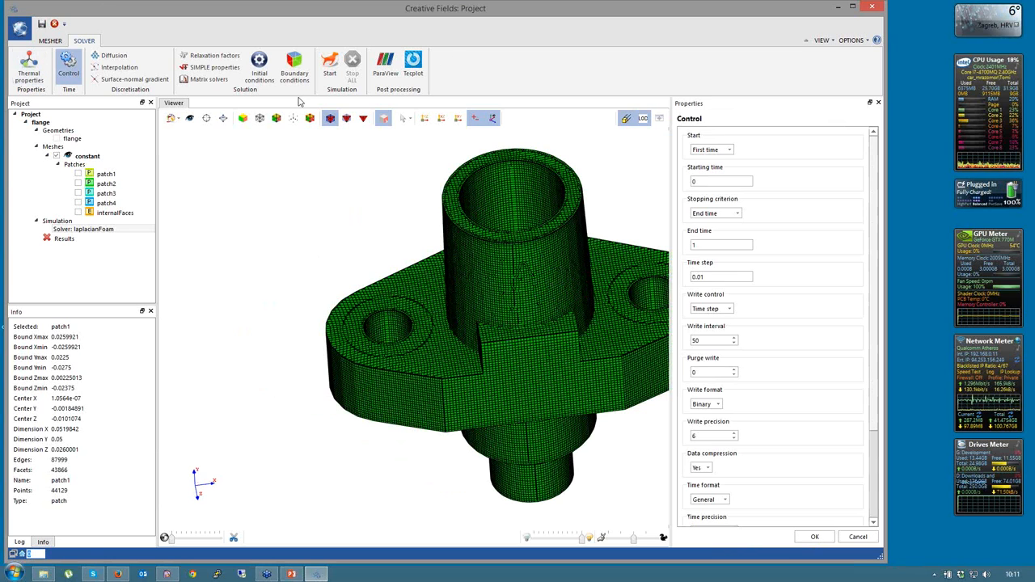
{"action": "double_click", "coordinate": [719, 245]}
{"action": "type", "text": "2"}
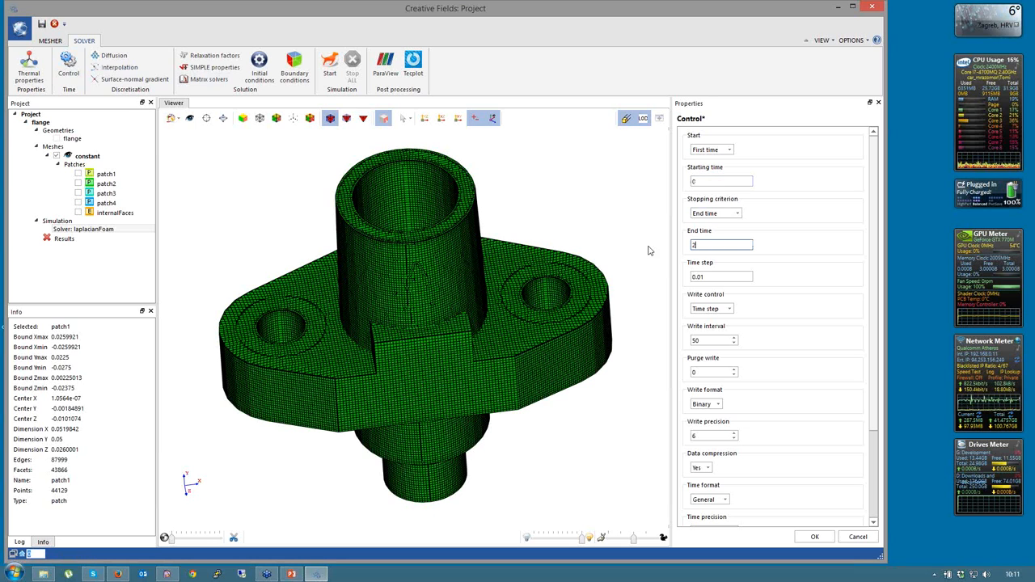
{"action": "double_click", "coordinate": [738, 277]}
{"action": "type", "text": "0.1"}
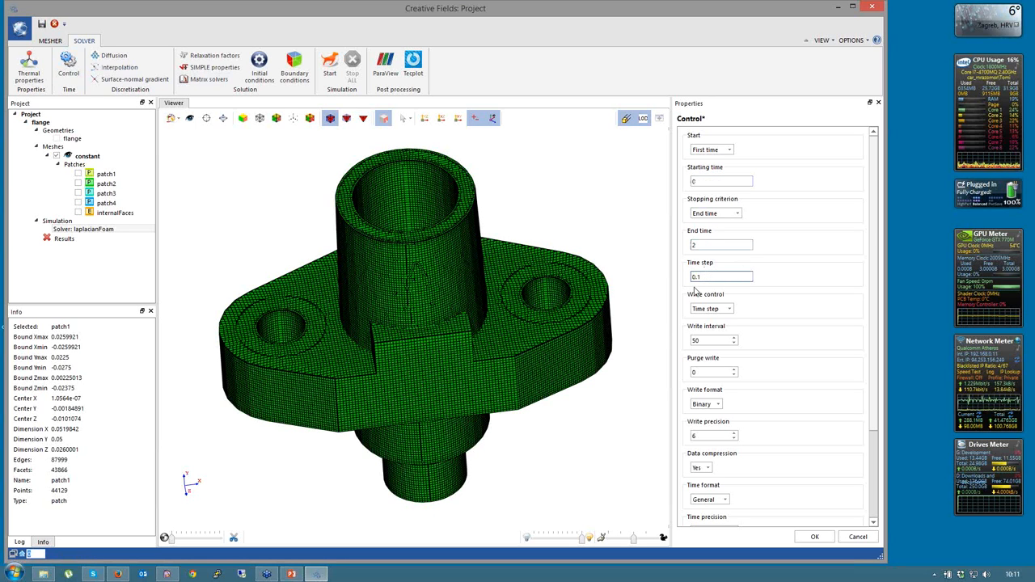
{"action": "double_click", "coordinate": [712, 341]}
{"action": "type", "text": "1"}
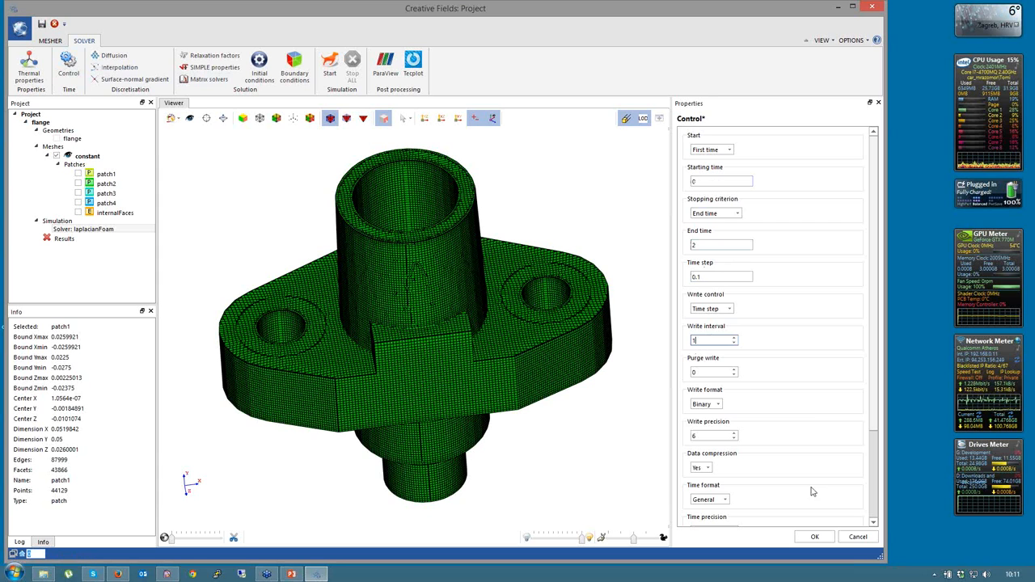
{"action": "left_click", "coordinate": [814, 537]}
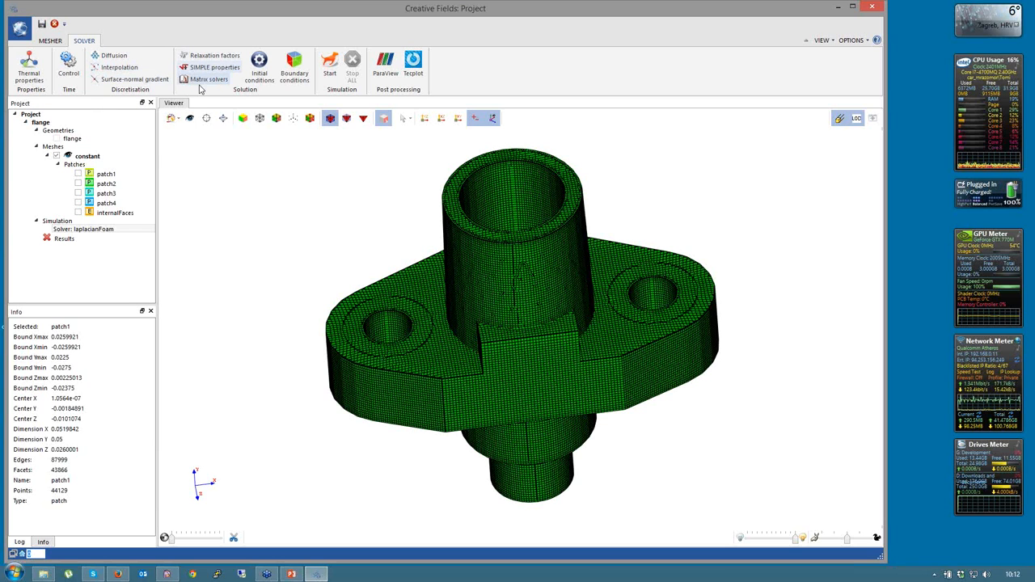
Review and accept the linear interpolation schemes, and set the uniform initial temperature to 273
{"action": "left_click", "coordinate": [114, 68]}
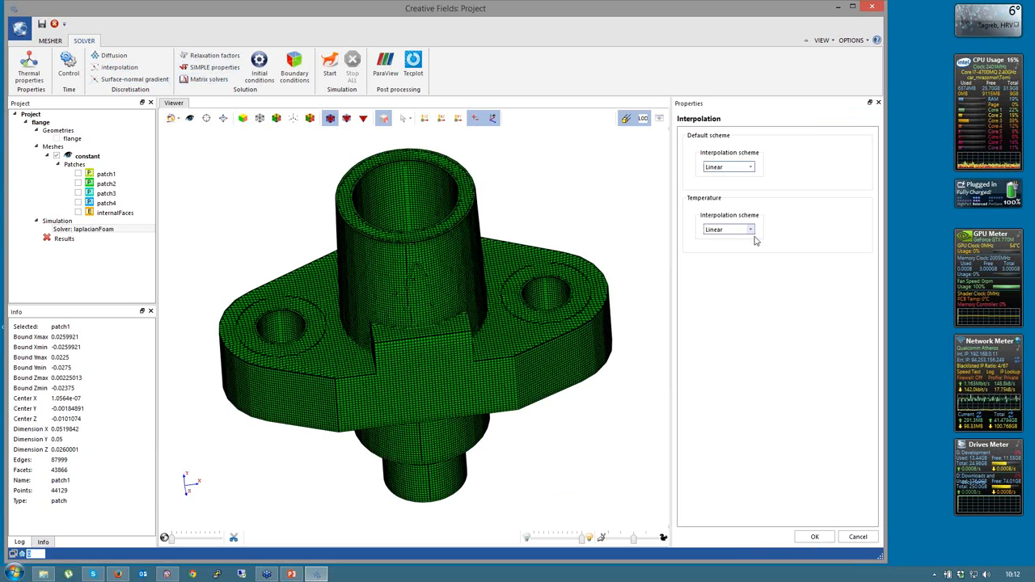
{"action": "left_click", "coordinate": [815, 537]}
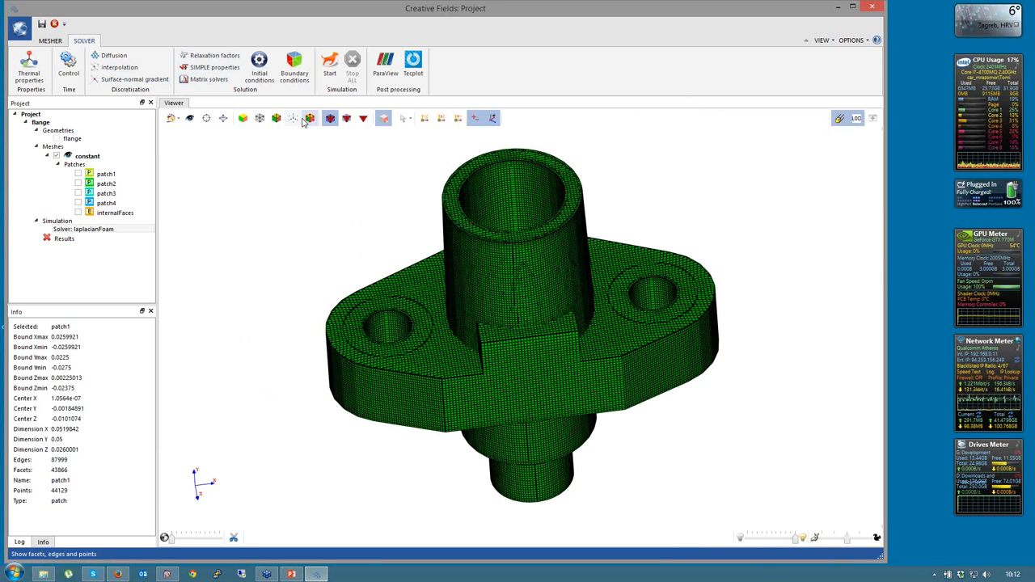
{"action": "left_click", "coordinate": [259, 75]}
{"action": "left_click", "coordinate": [753, 155]}
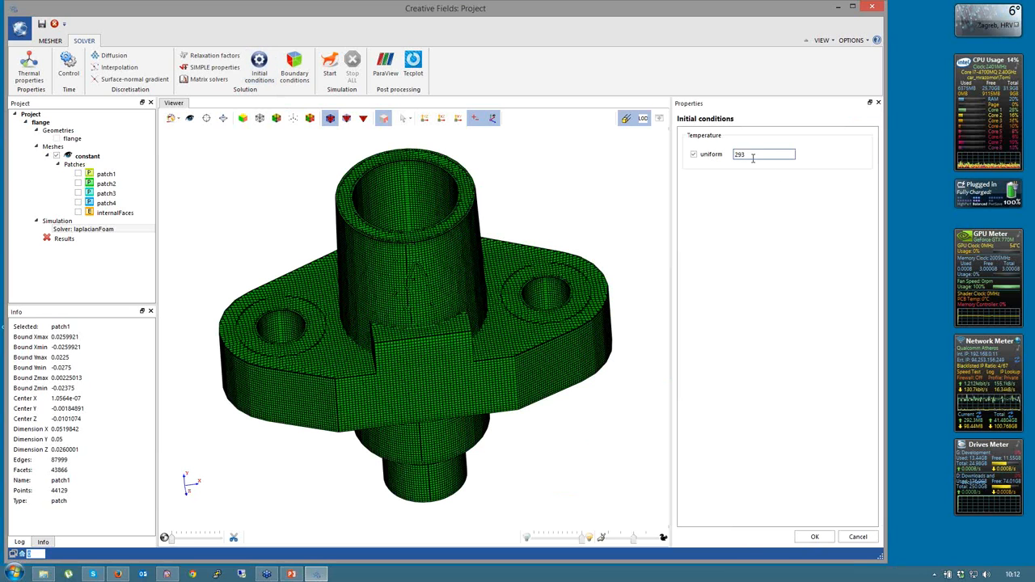
{"action": "key", "text": "BackSpace"}
{"action": "type", "text": "7"}
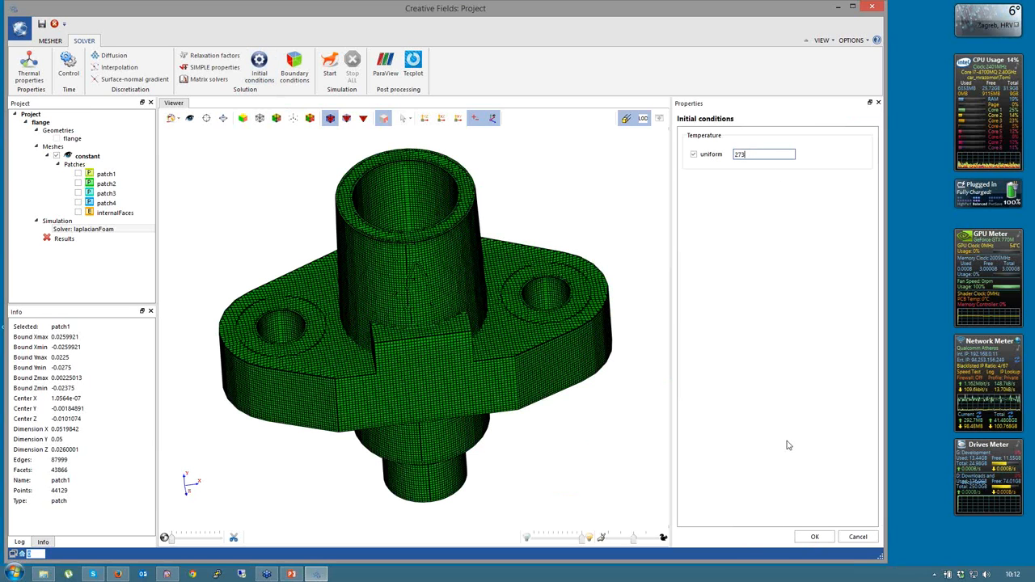
{"action": "type", "text": "3"}
{"action": "left_click", "coordinate": [815, 536]}
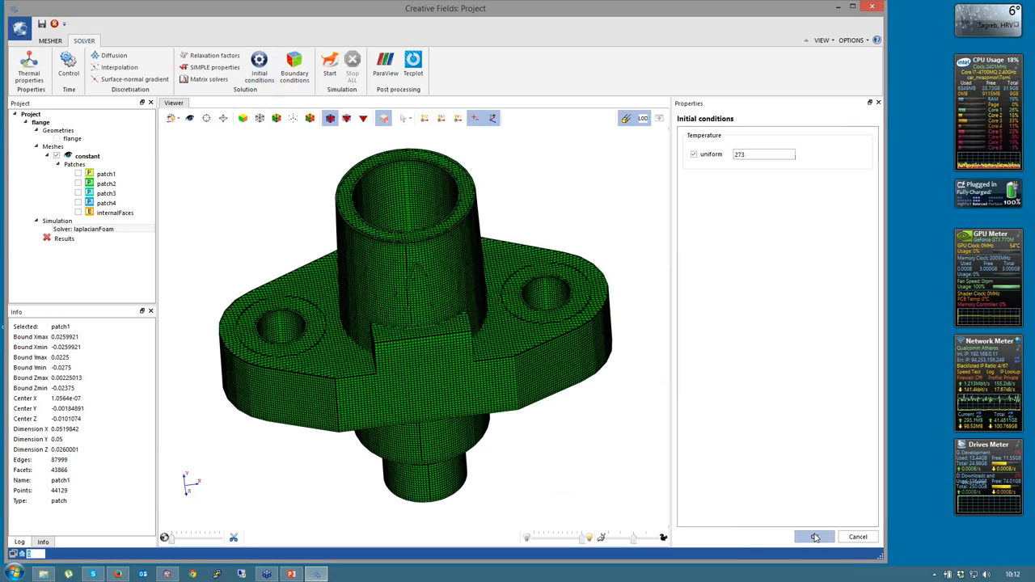
Open the boundary conditions and review the temperature settings of patch1, patch2, patch3 and patch4
{"action": "left_click", "coordinate": [292, 73]}
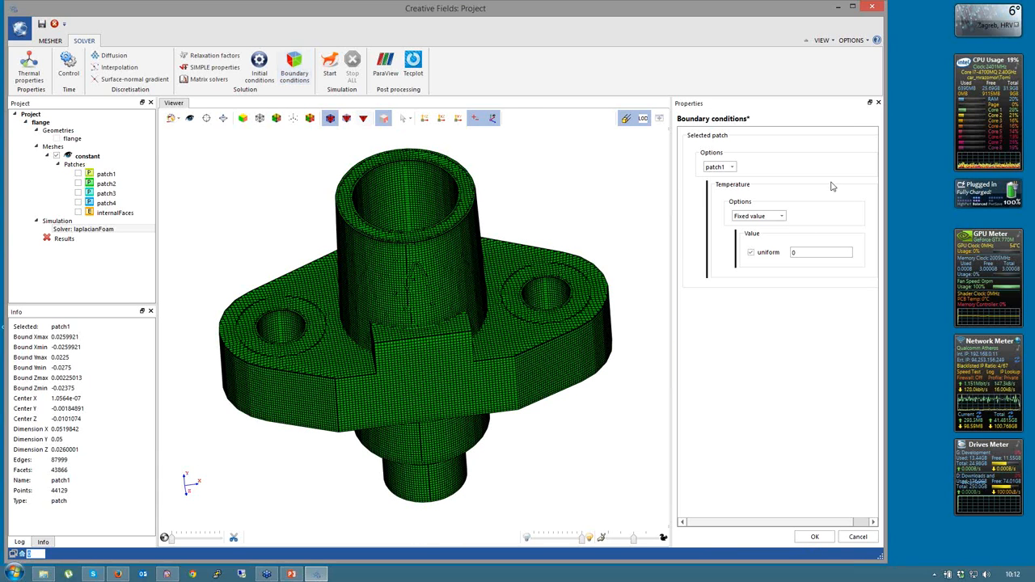
{"action": "left_click", "coordinate": [730, 167]}
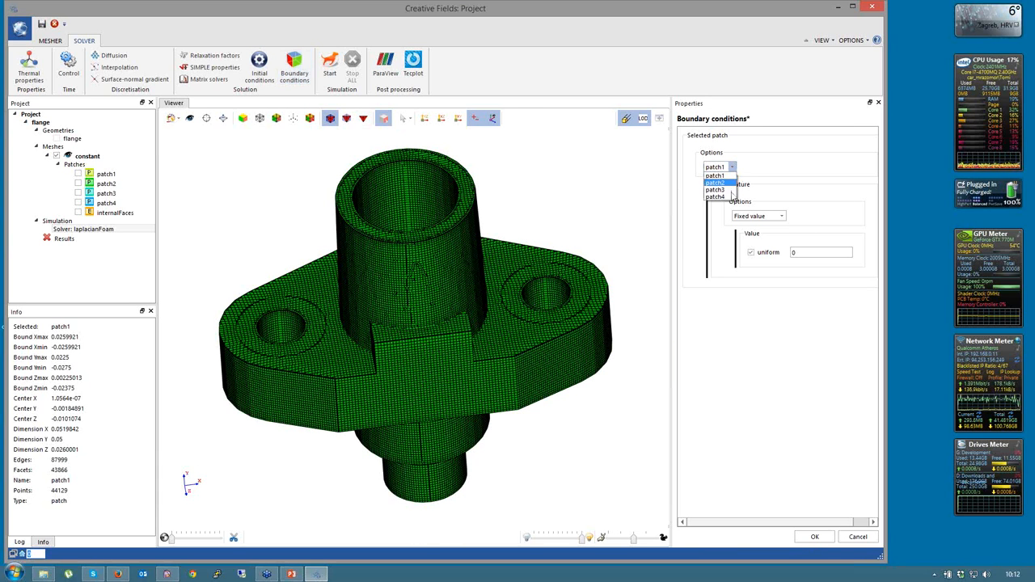
{"action": "left_click", "coordinate": [733, 167]}
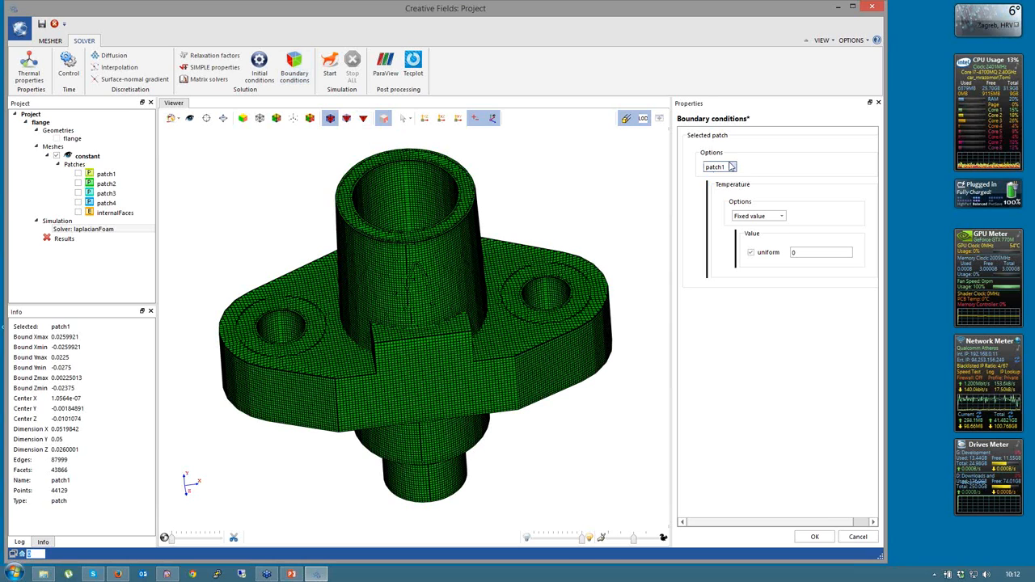
{"action": "left_click", "coordinate": [732, 168]}
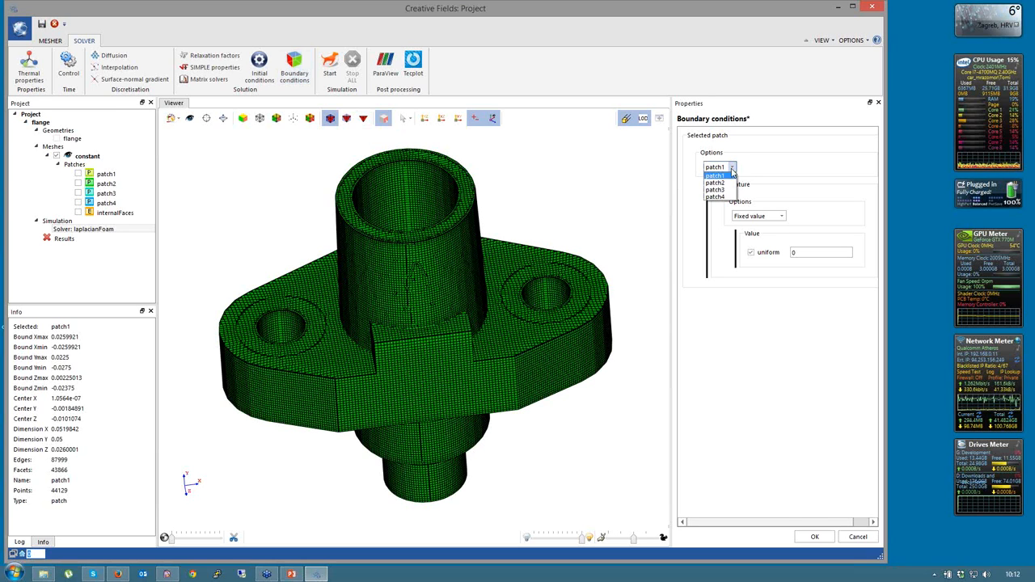
{"action": "left_click", "coordinate": [716, 183]}
{"action": "left_click", "coordinate": [729, 167]}
{"action": "left_click", "coordinate": [722, 190]}
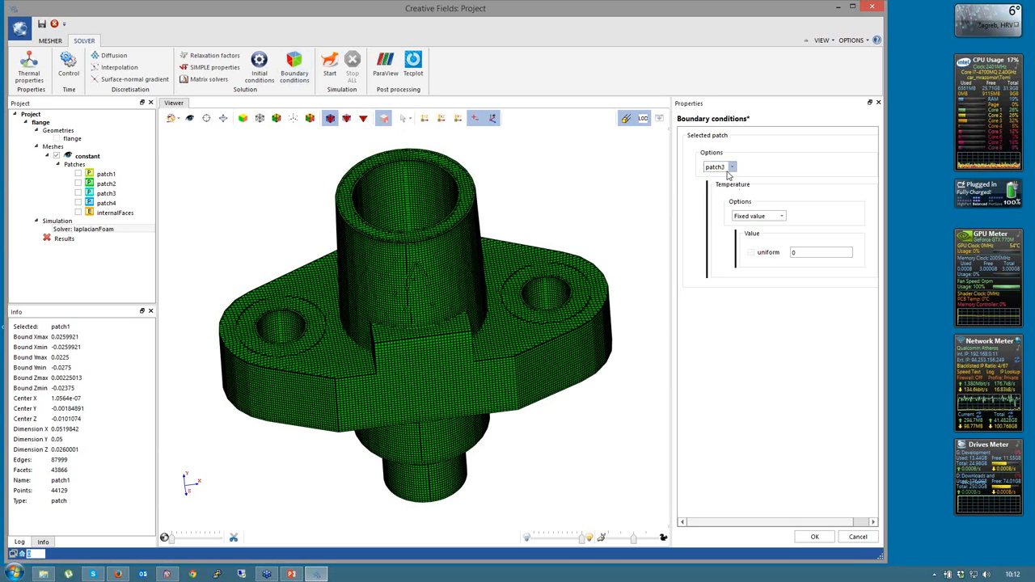
{"action": "left_click", "coordinate": [731, 167]}
{"action": "left_click", "coordinate": [716, 196]}
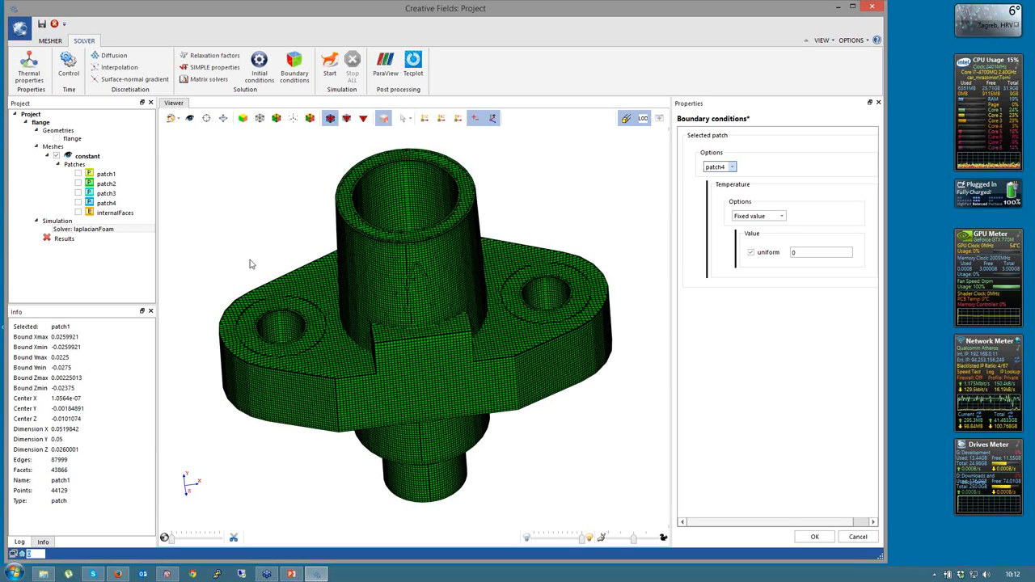
{"action": "left_click", "coordinate": [305, 307]}
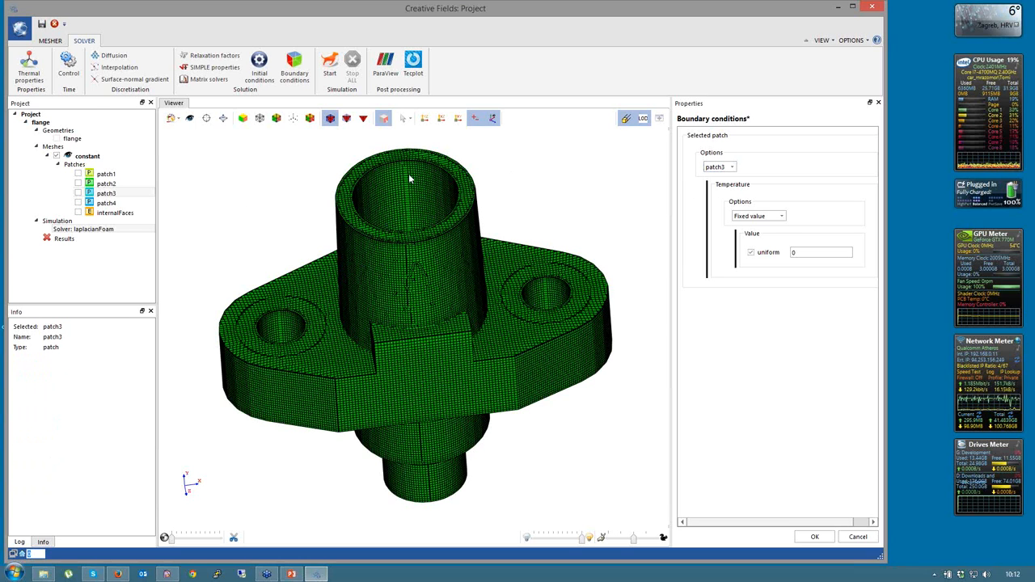
{"action": "left_click", "coordinate": [106, 184]}
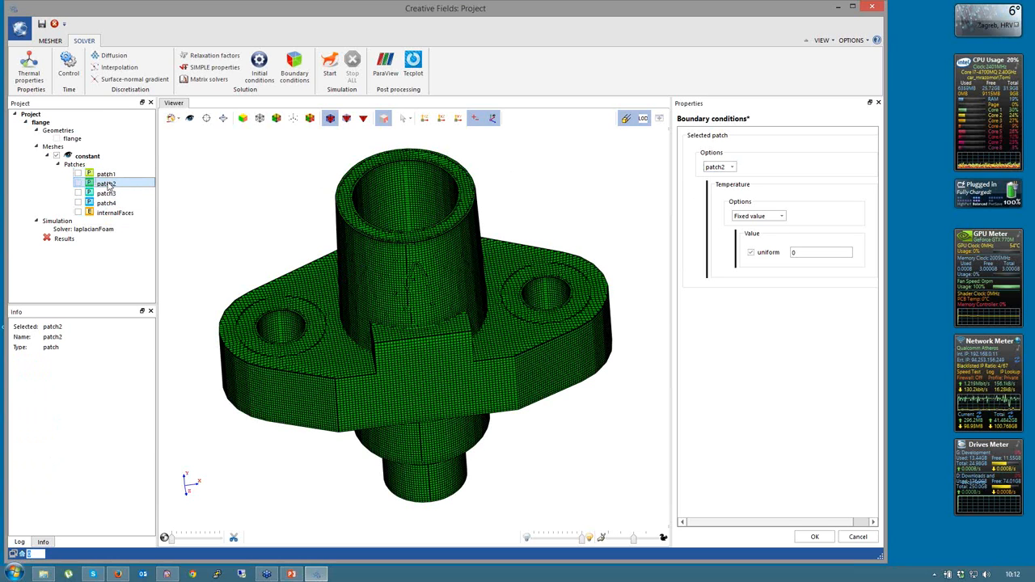
Set the temperature boundary condition of patch1 and patch3 to Zero gradient
{"action": "left_click", "coordinate": [106, 175]}
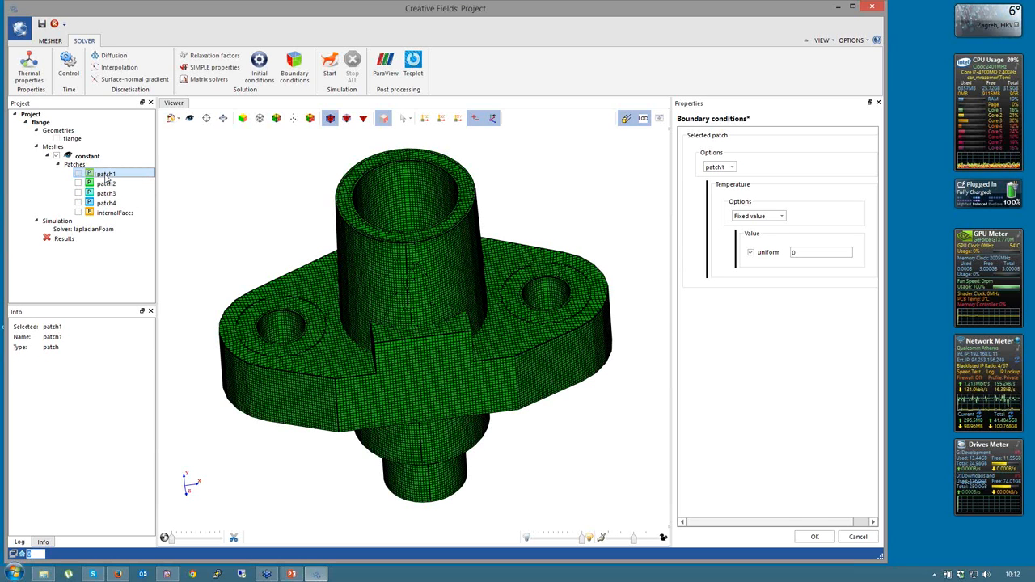
{"action": "left_click", "coordinate": [780, 217]}
{"action": "left_click", "coordinate": [759, 253]}
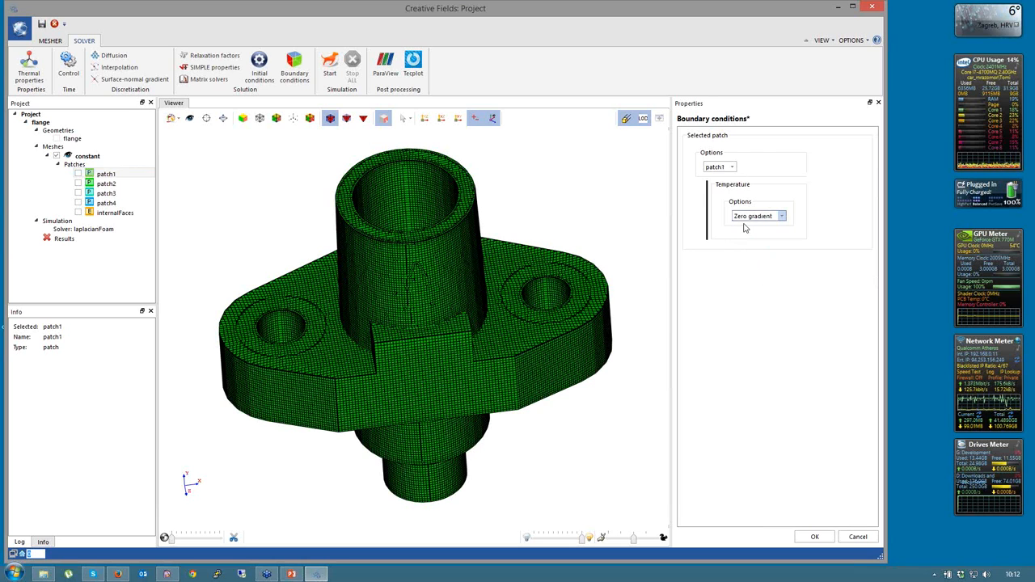
{"action": "left_click", "coordinate": [732, 168]}
{"action": "left_click", "coordinate": [716, 189]}
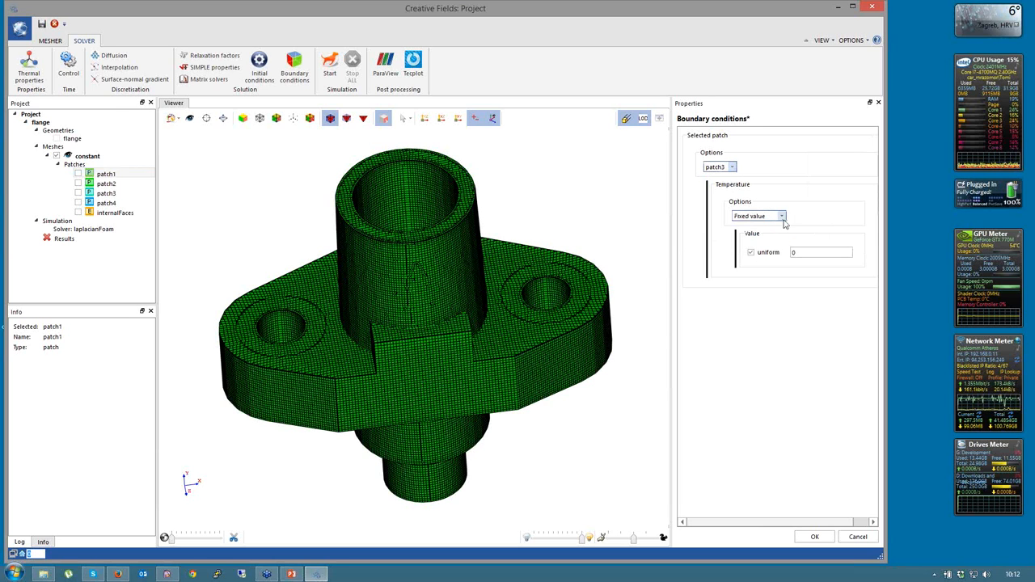
{"action": "left_click", "coordinate": [781, 216]}
{"action": "left_click", "coordinate": [766, 254]}
Give patch2 a Fixed value temperature boundary condition with a uniform value of 273
{"action": "left_click", "coordinate": [732, 168]}
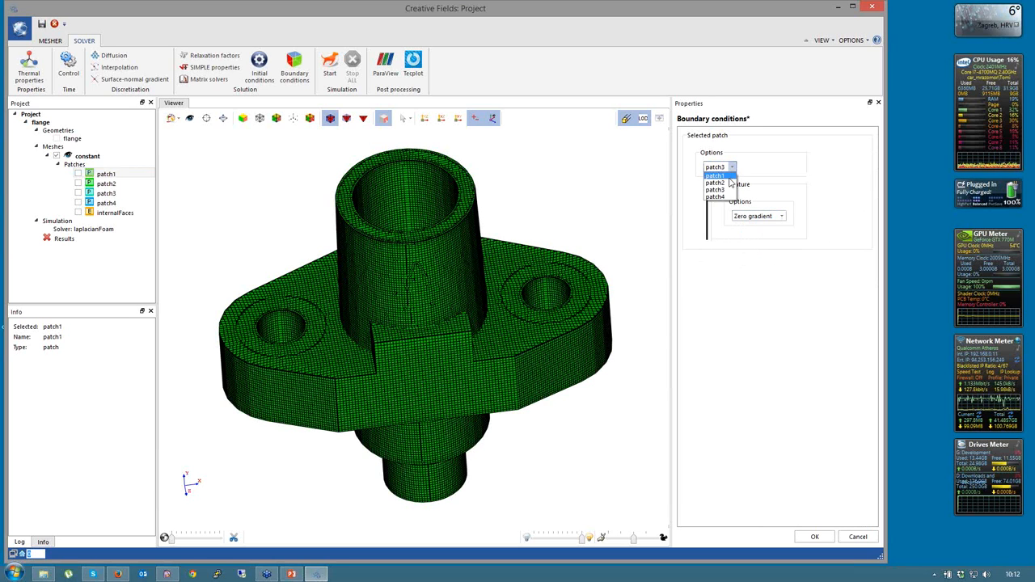
{"action": "left_click", "coordinate": [726, 183]}
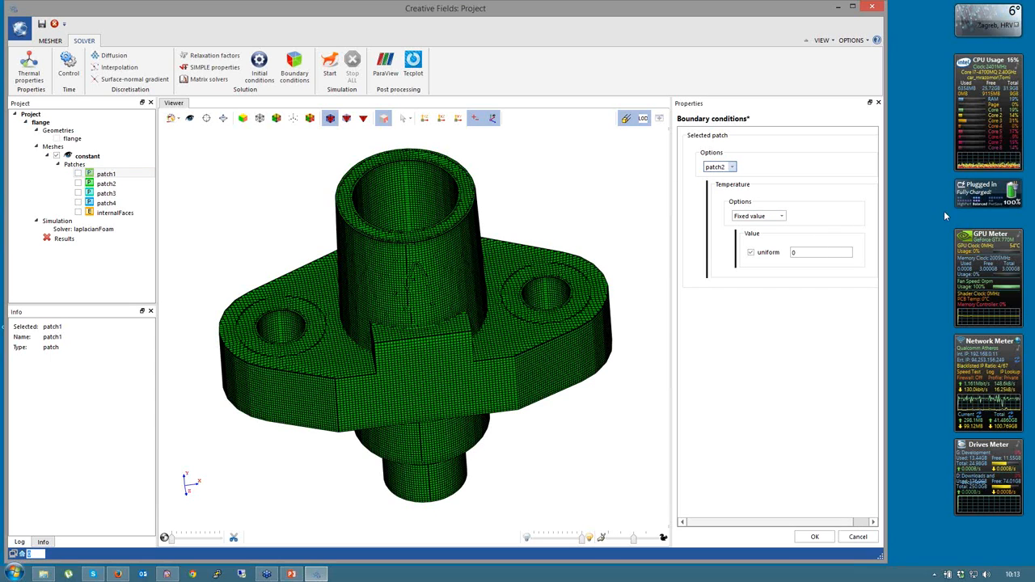
{"action": "double_click", "coordinate": [792, 251]}
{"action": "type", "text": "273"}
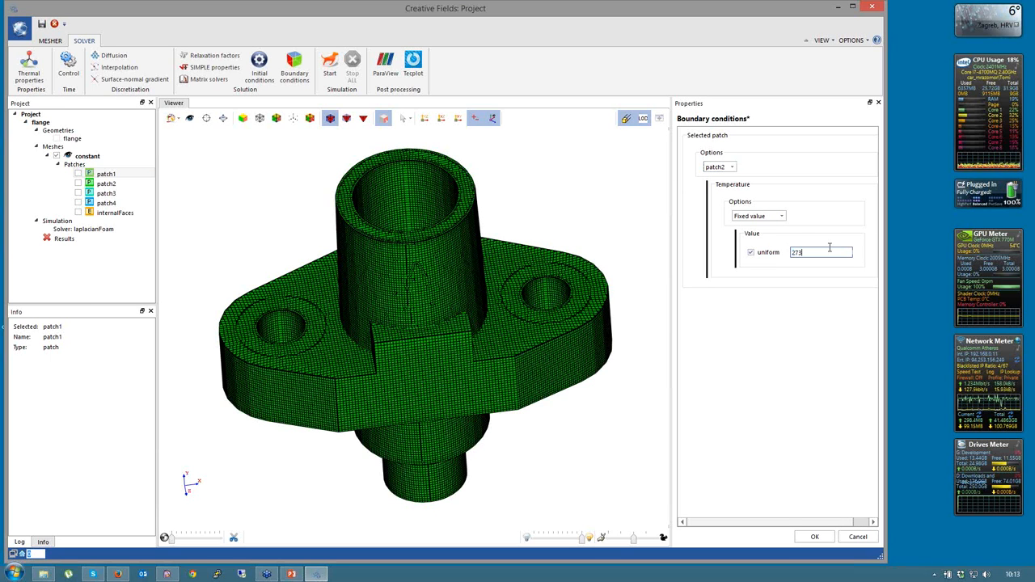
{"action": "left_click", "coordinate": [781, 216]}
{"action": "left_click", "coordinate": [776, 217]}
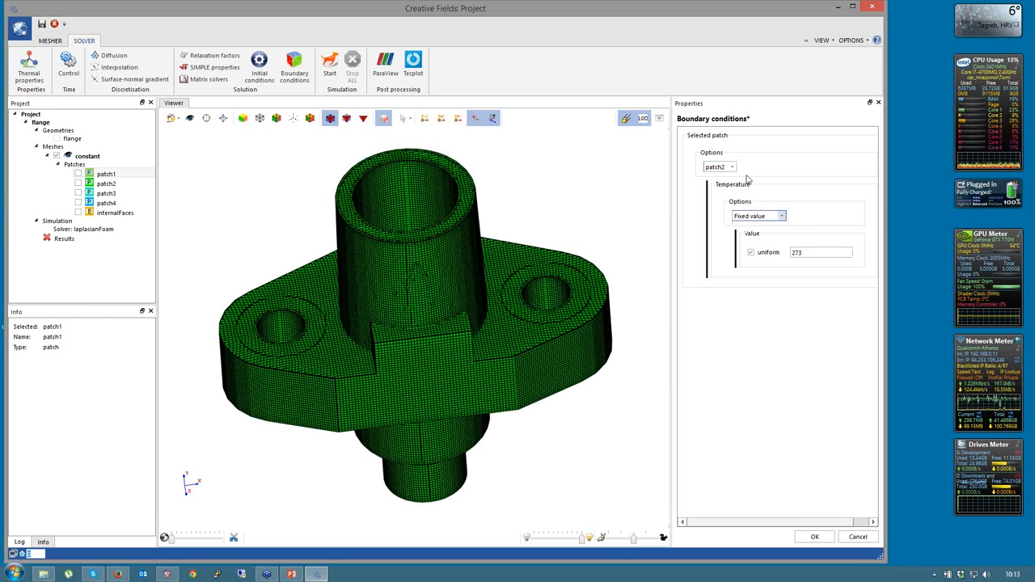
Give patch4 a fixed uniform temperature of 573 and apply the boundary conditions
{"action": "left_click", "coordinate": [732, 167]}
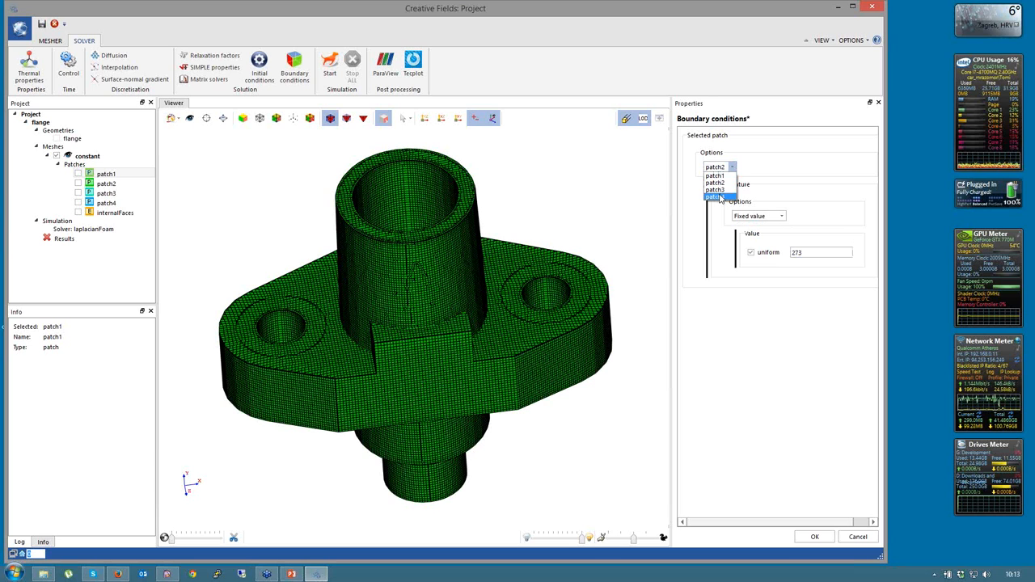
{"action": "left_click", "coordinate": [715, 196]}
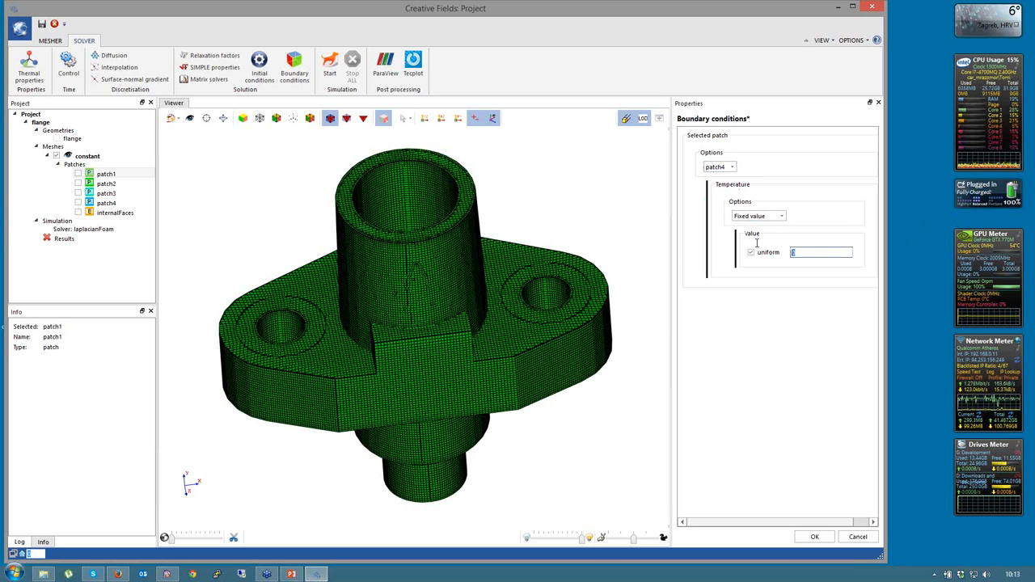
{"action": "type", "text": "573"}
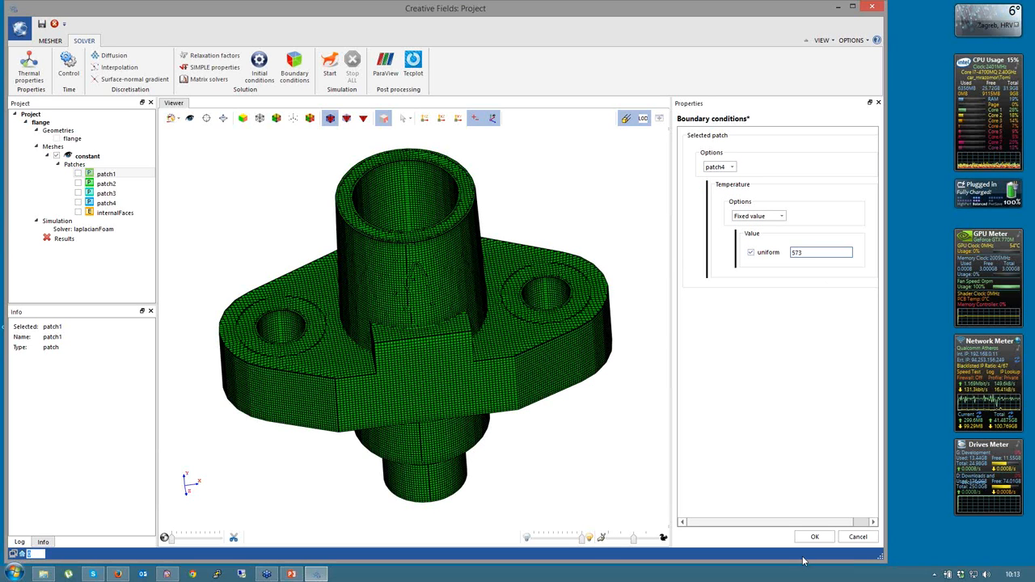
{"action": "left_click", "coordinate": [806, 538]}
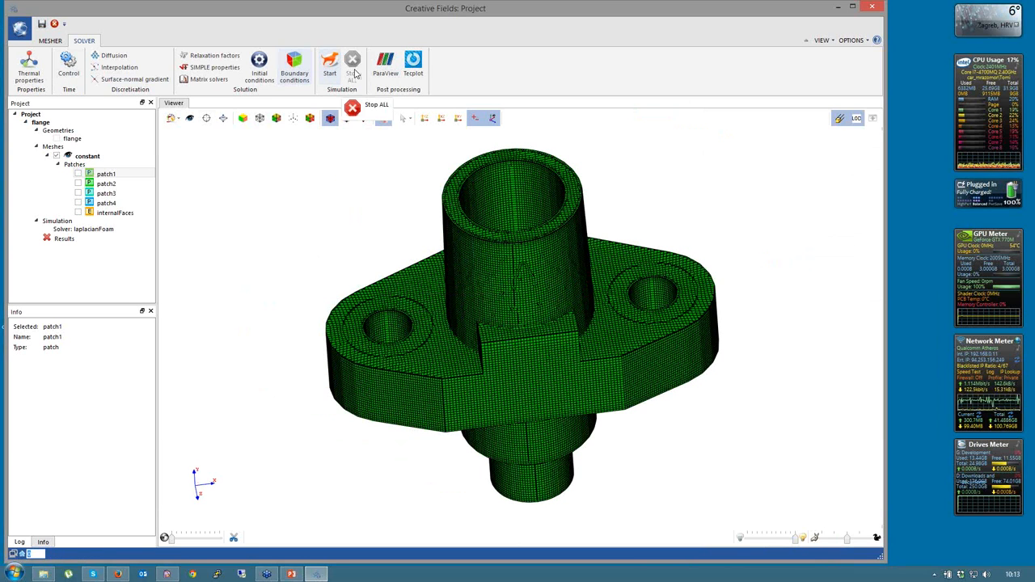
Start the laplacianFoam simulation and monitor its residuals plot and solver output
{"action": "left_click", "coordinate": [330, 68]}
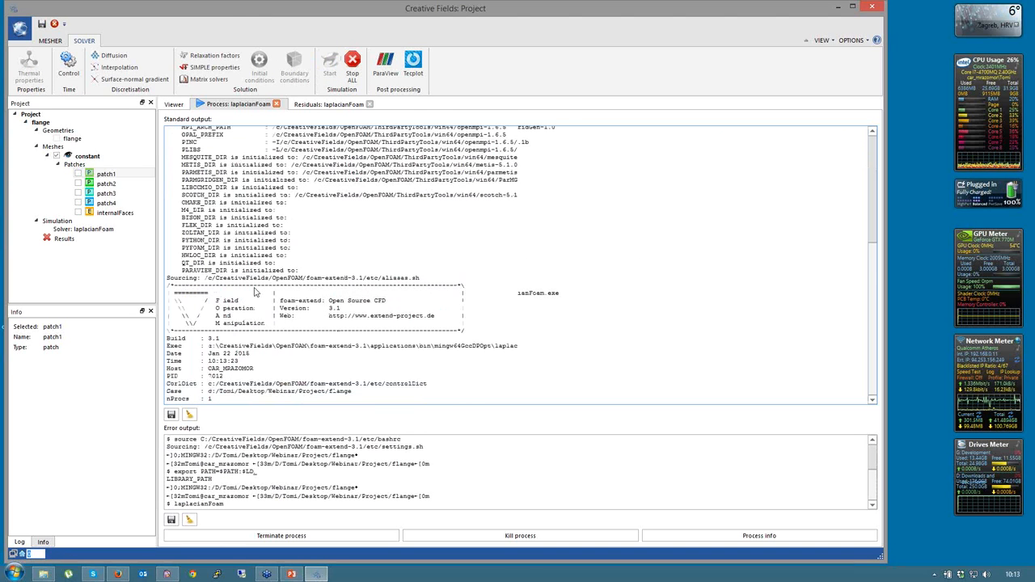
{"action": "left_click", "coordinate": [328, 105]}
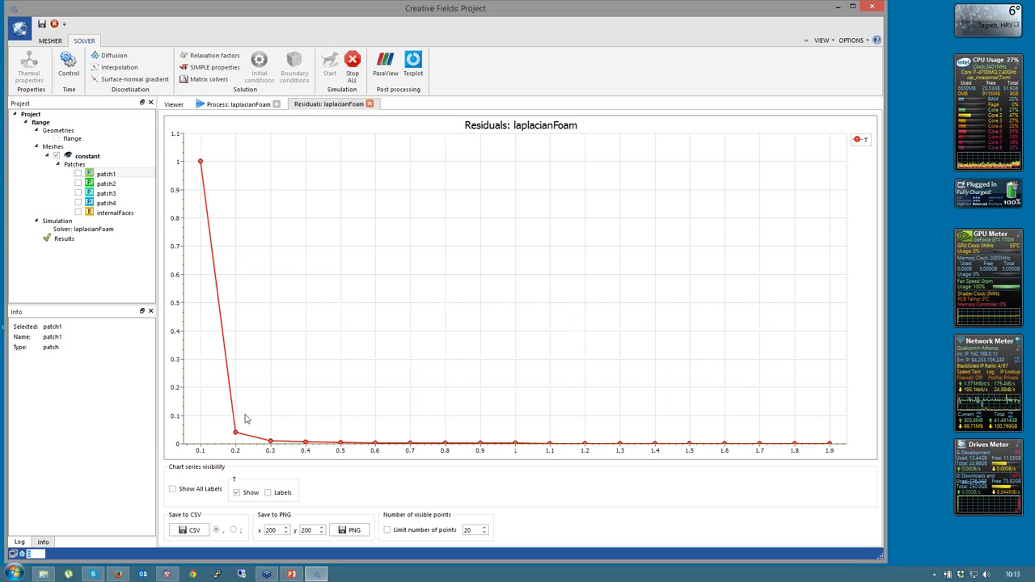
{"action": "left_click", "coordinate": [233, 106]}
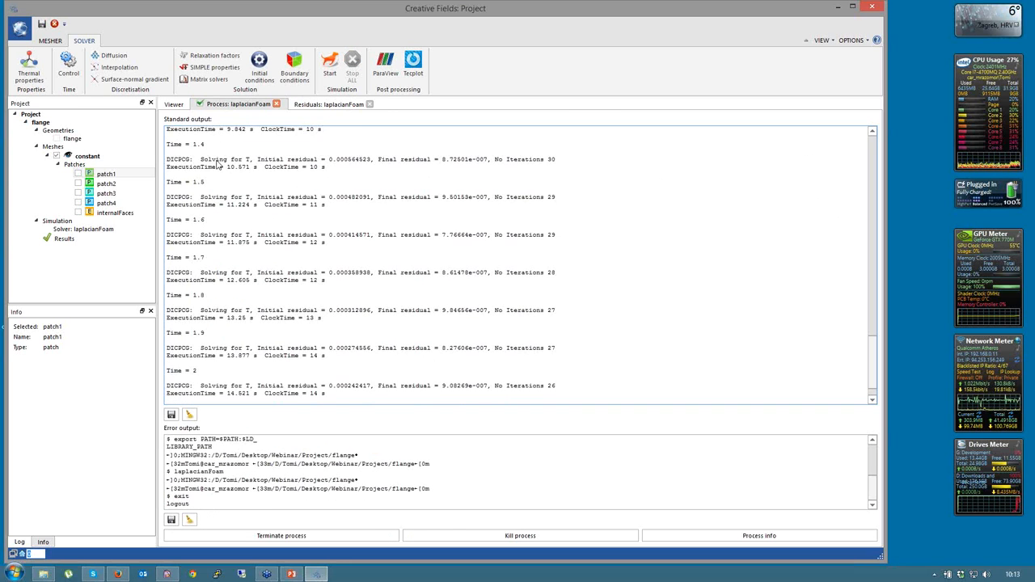
{"action": "left_click", "coordinate": [317, 105]}
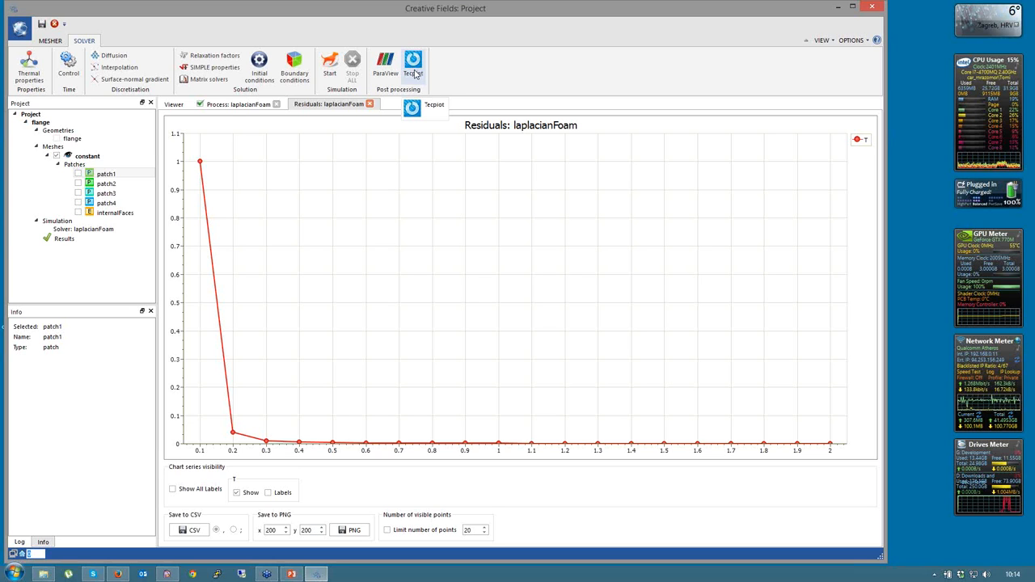
Open the simulation results in Tecplot and dismiss the warning about zone numbers
{"action": "left_click", "coordinate": [416, 74]}
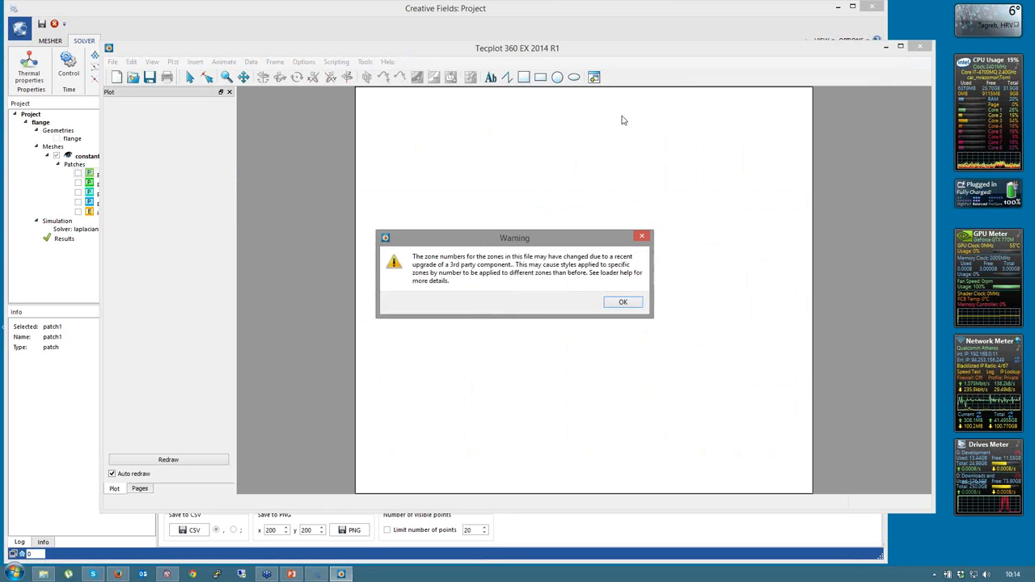
{"action": "left_click", "coordinate": [622, 305]}
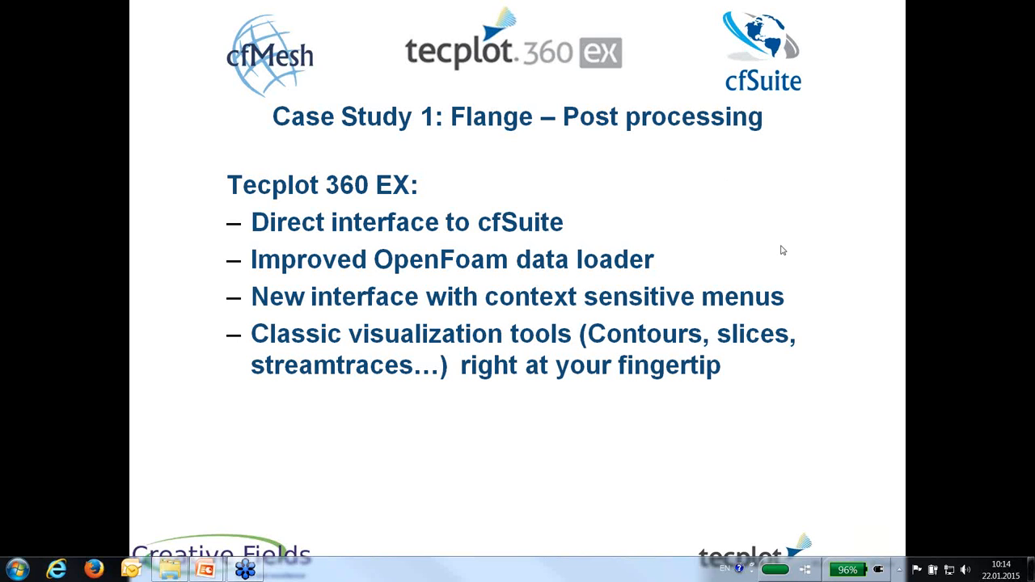
{"action": "left_click", "coordinate": [801, 355]}
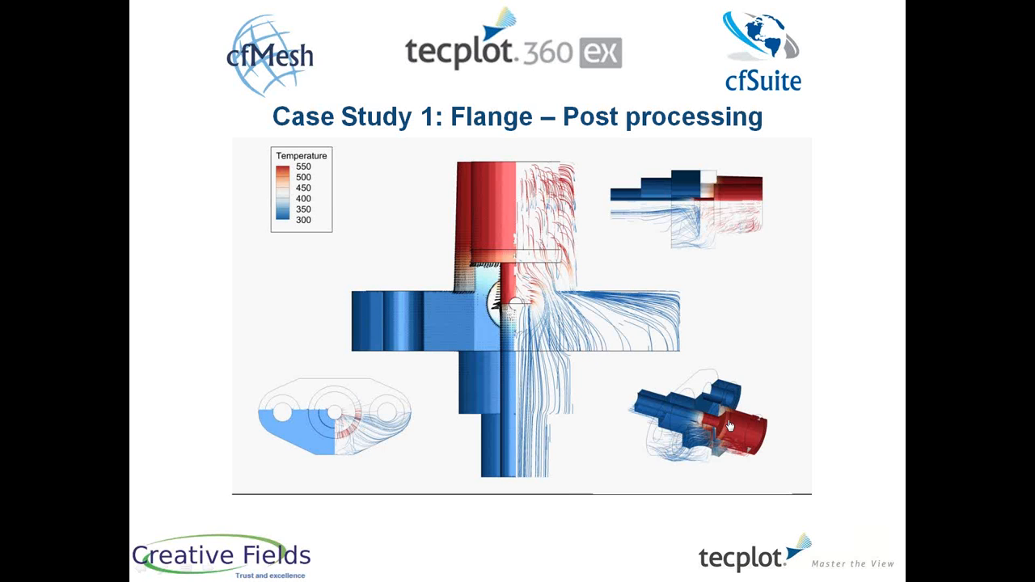
Leave the slide show and launch Tecplot 360 EX Beta from the desktop
{"action": "key", "text": "Escape"}
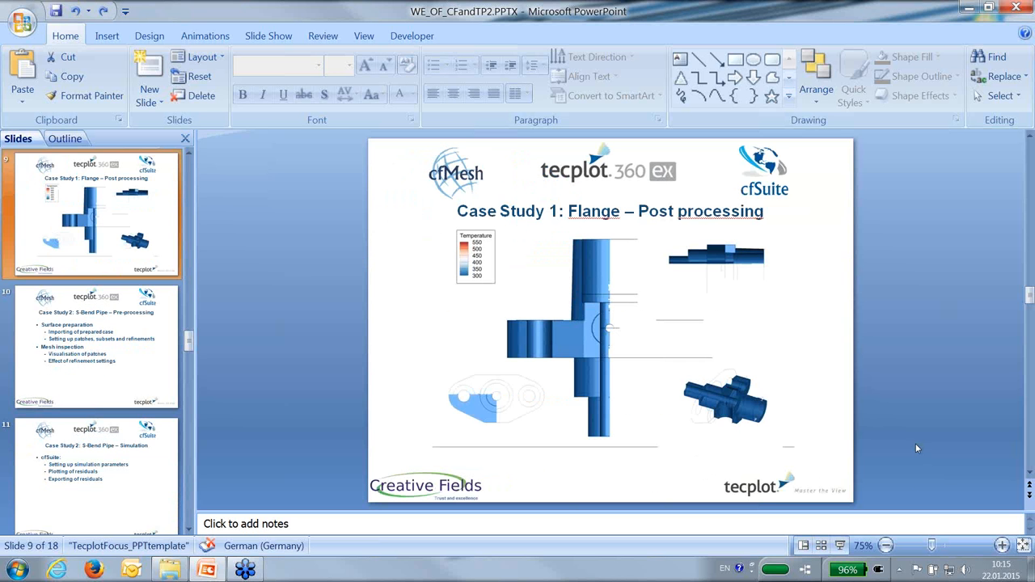
{"action": "left_click", "coordinate": [1032, 571]}
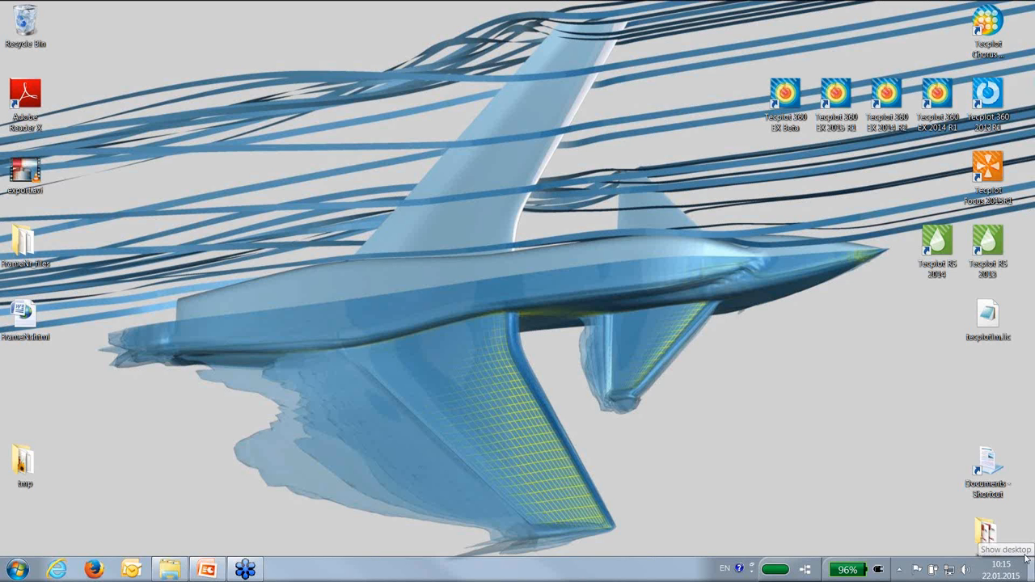
{"action": "double_click", "coordinate": [798, 96]}
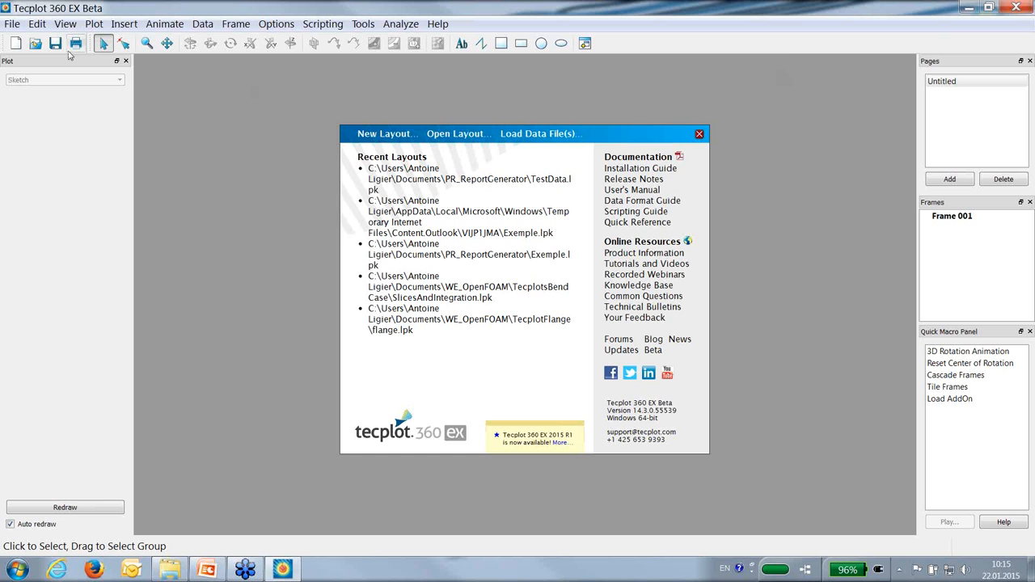
Load the controlDict file from the flangeLight case's system folder as OpenFOAM (FEA) data
{"action": "left_click", "coordinate": [35, 43]}
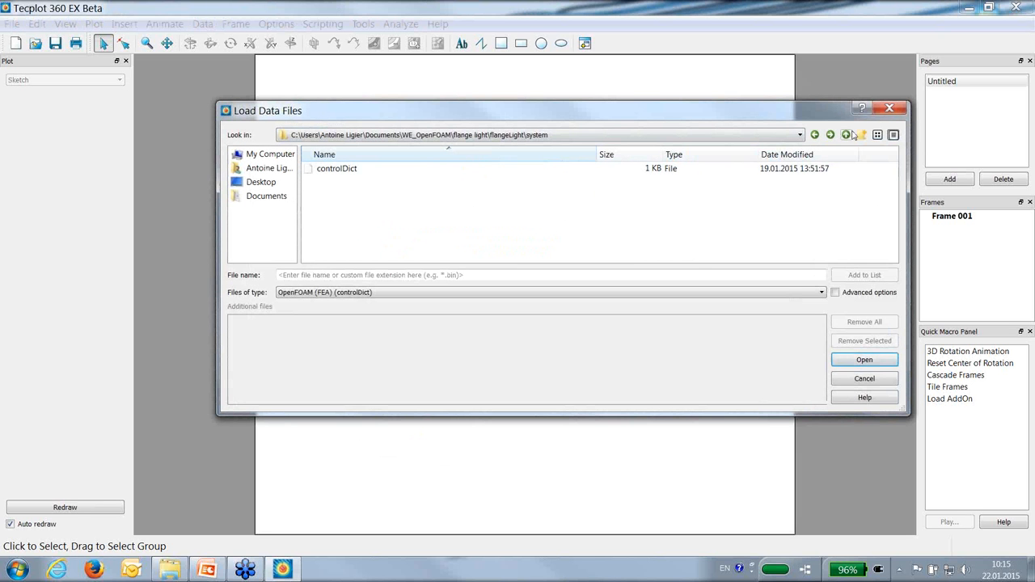
{"action": "left_click", "coordinate": [846, 134]}
{"action": "scroll", "coordinate": [406, 190], "scroll_direction": "down", "scroll_amount": 6}
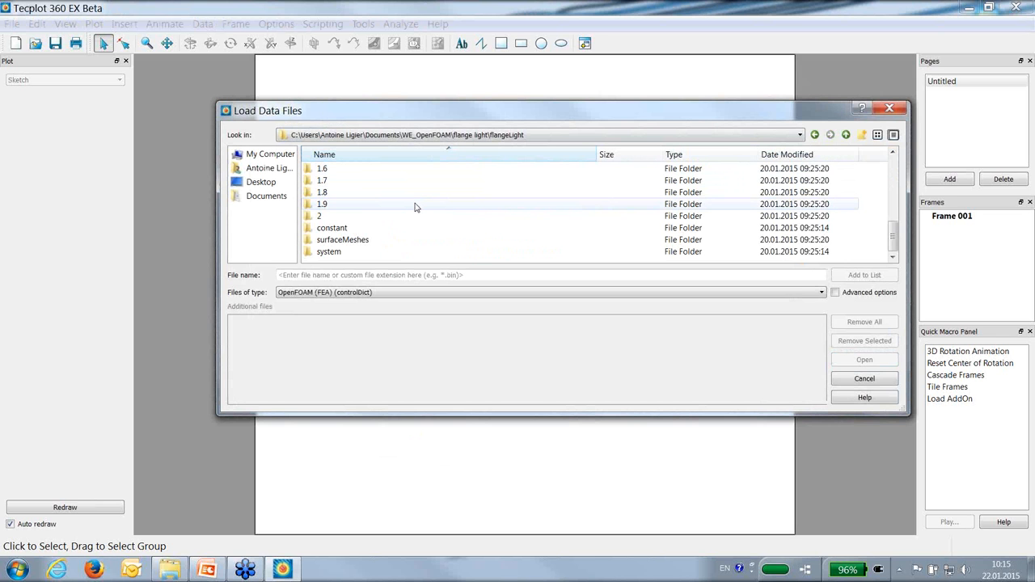
{"action": "left_click", "coordinate": [387, 215]}
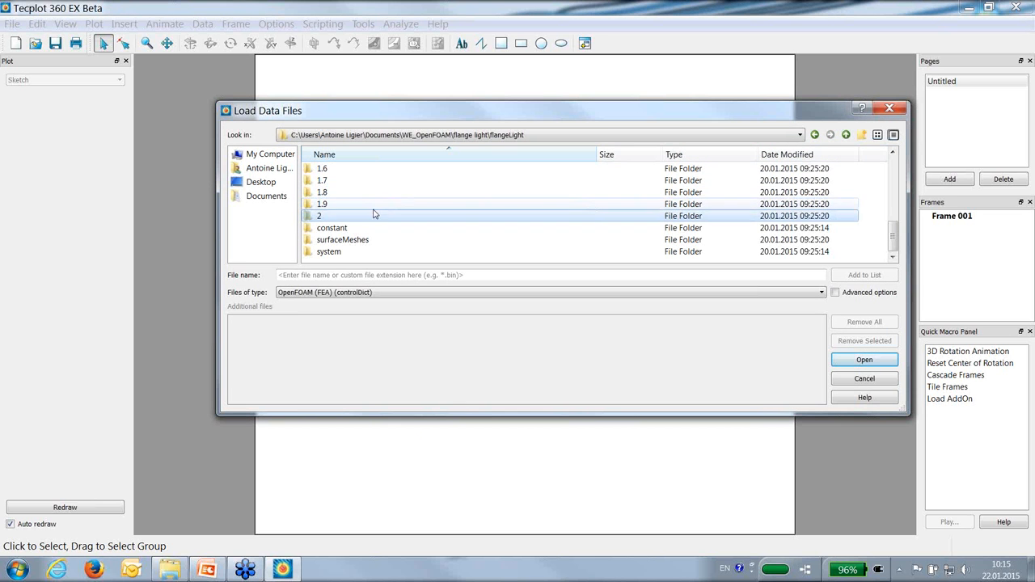
{"action": "left_click", "coordinate": [374, 252]}
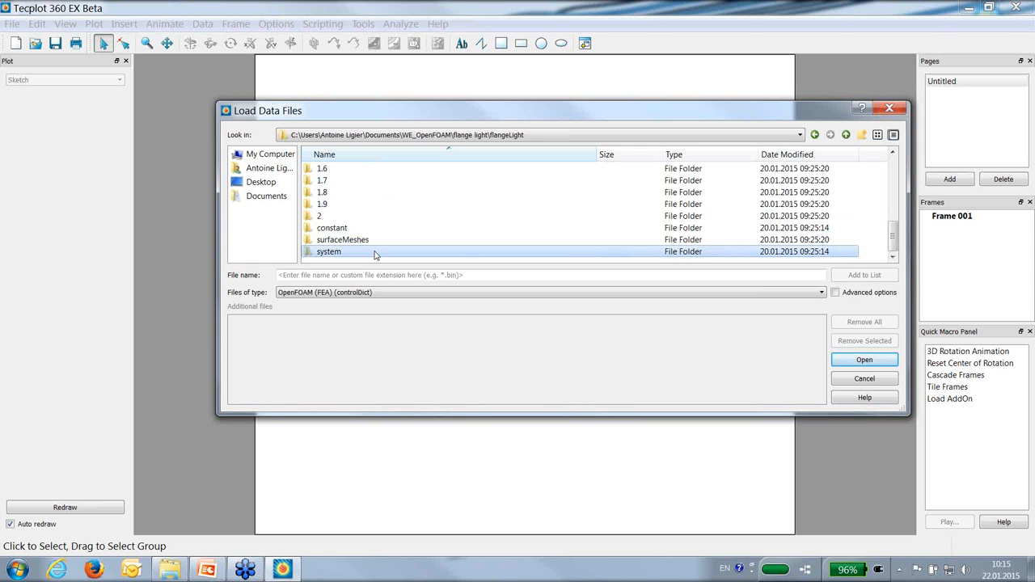
{"action": "double_click", "coordinate": [374, 252]}
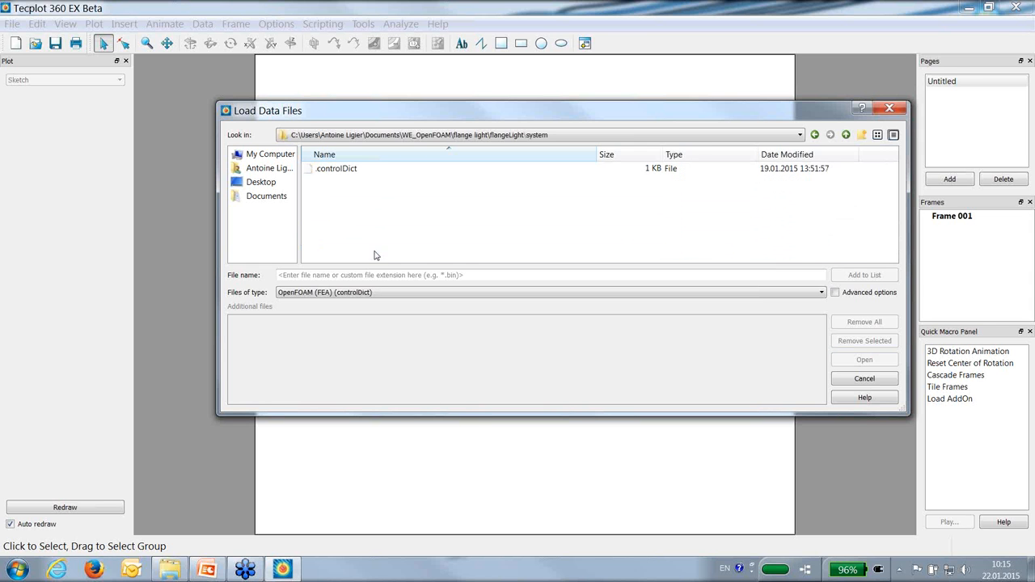
{"action": "left_click", "coordinate": [374, 172]}
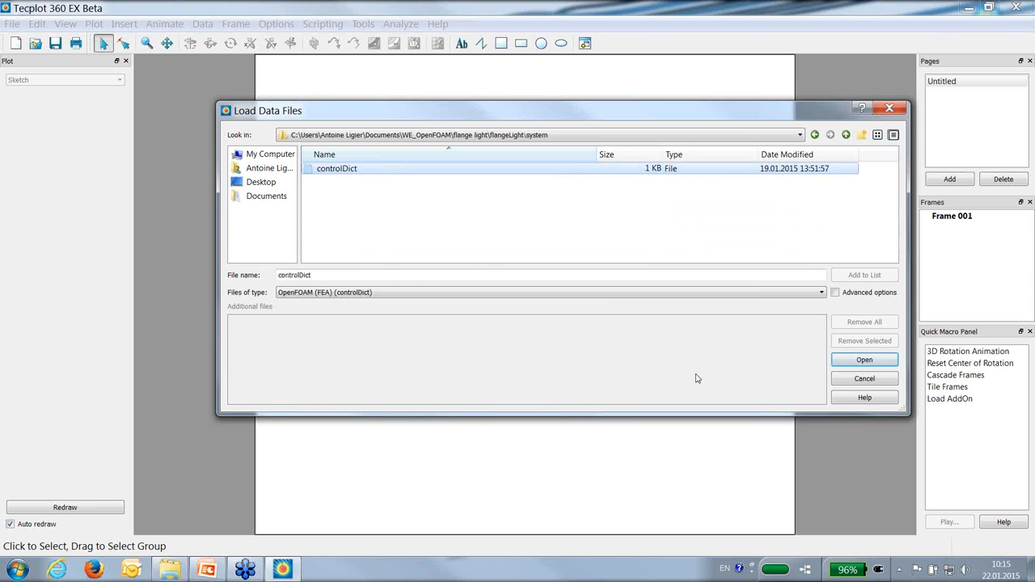
{"action": "left_click", "coordinate": [863, 360]}
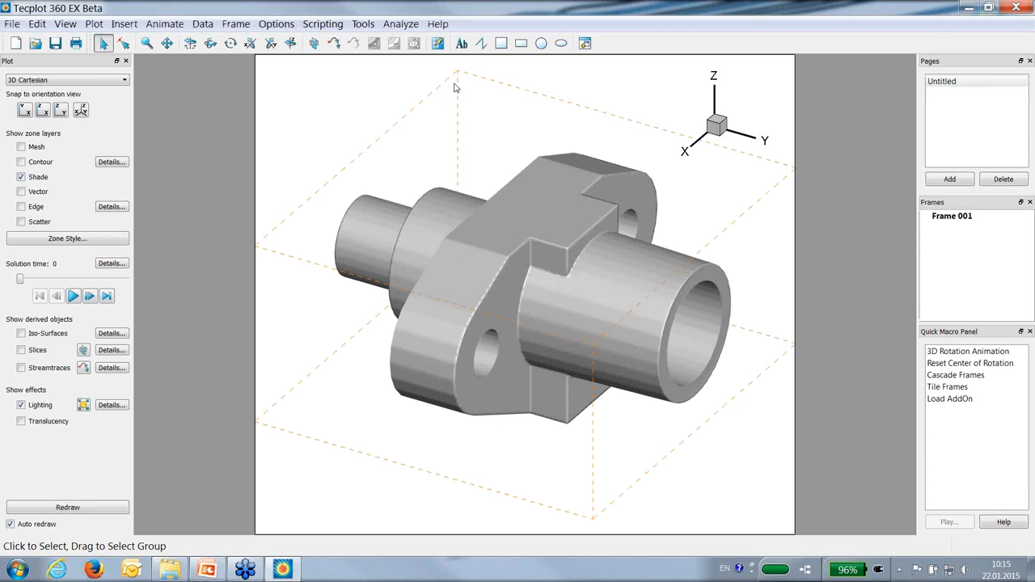
Turn off the dashed orange bounding box displayed around the flange
{"action": "left_click", "coordinate": [202, 24]}
{"action": "mouse_move", "coordinate": [322, 23]}
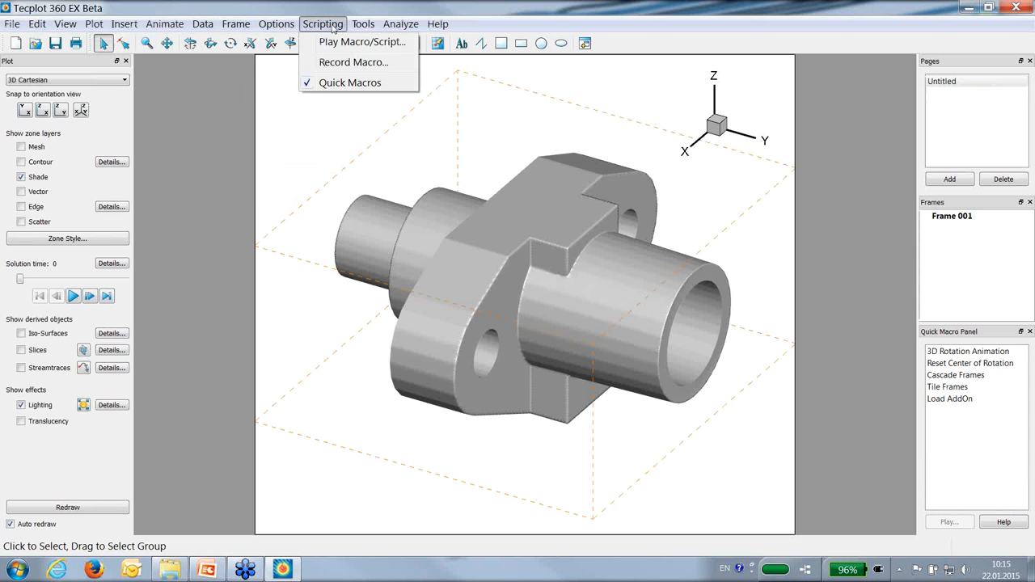
{"action": "mouse_move", "coordinate": [276, 24]}
{"action": "left_click", "coordinate": [282, 71]}
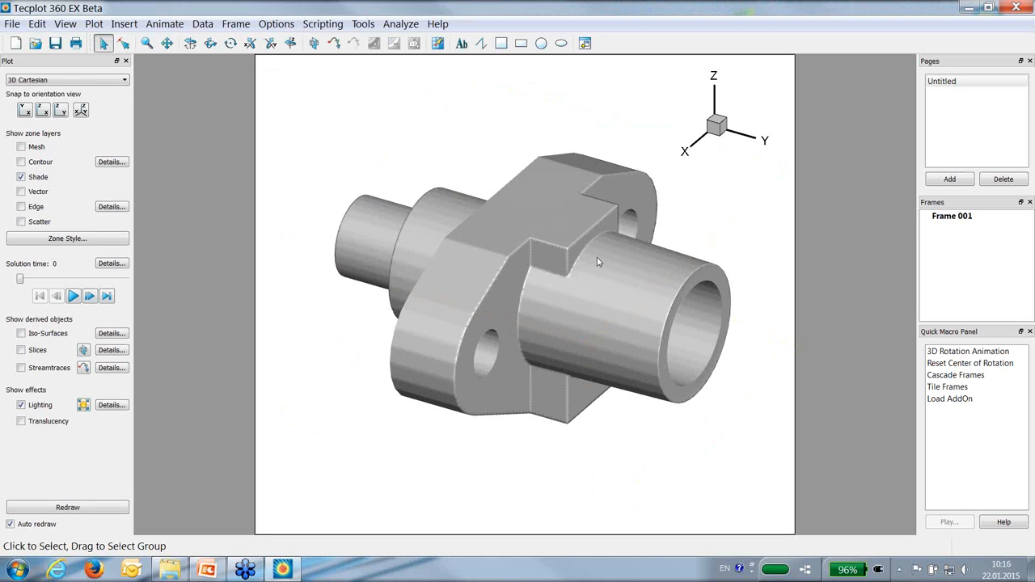
Enable value blanking with constraint 1 active for X less than or equal to 0, exposing the flange's interior
{"action": "left_click", "coordinate": [93, 24]}
{"action": "mouse_move", "coordinate": [121, 244]}
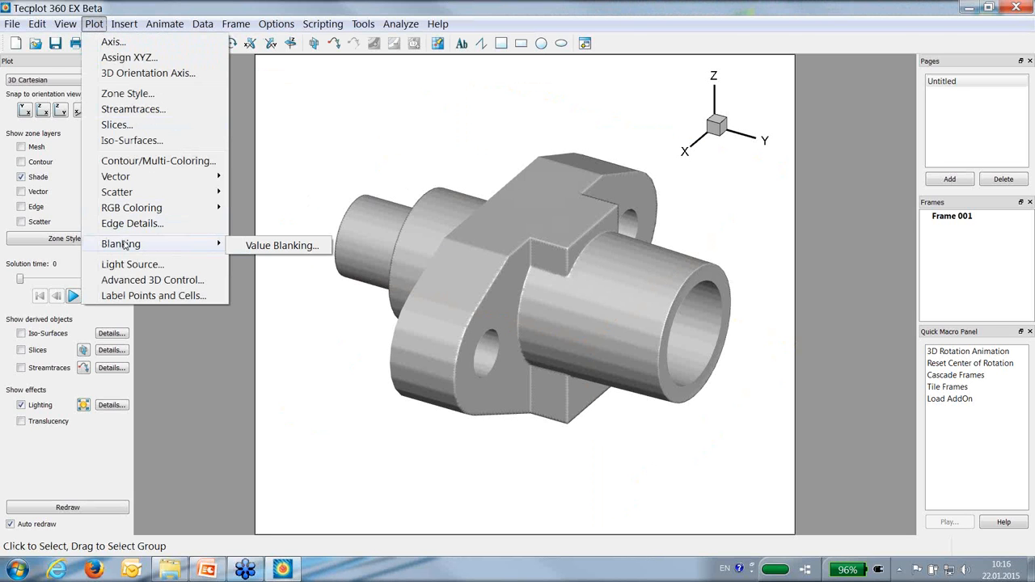
{"action": "left_click", "coordinate": [271, 245]}
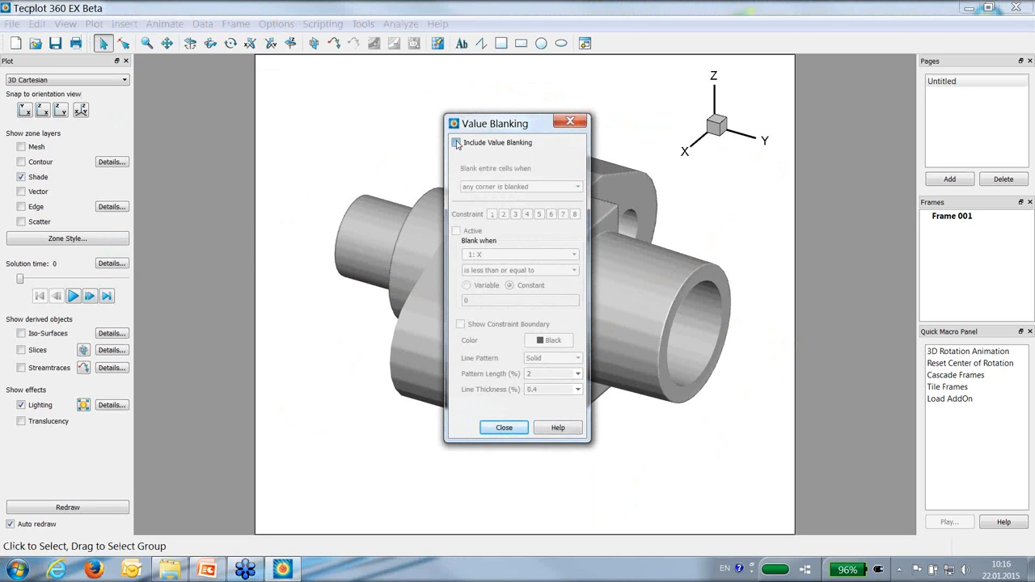
{"action": "left_click", "coordinate": [456, 142]}
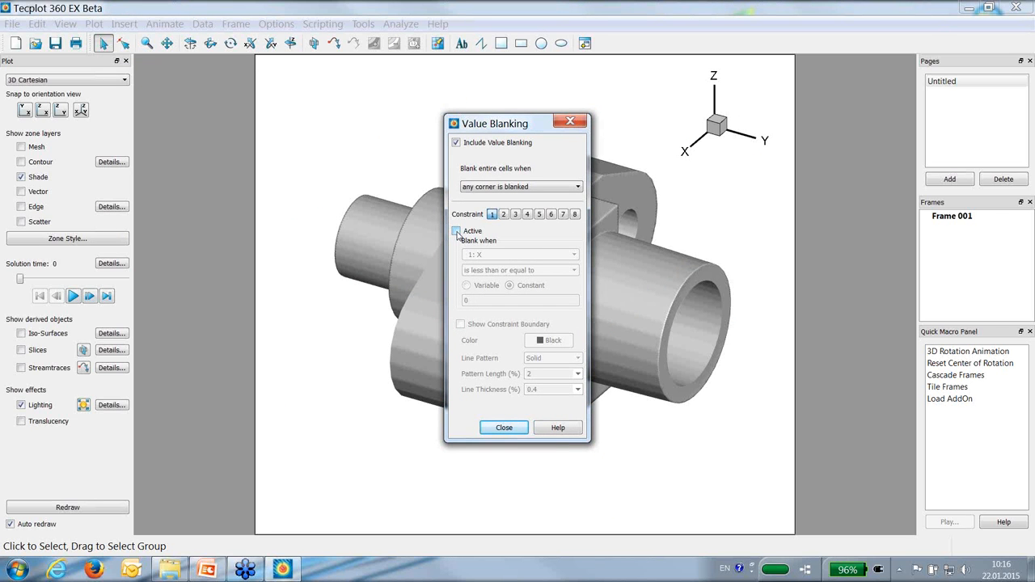
{"action": "left_click", "coordinate": [456, 232]}
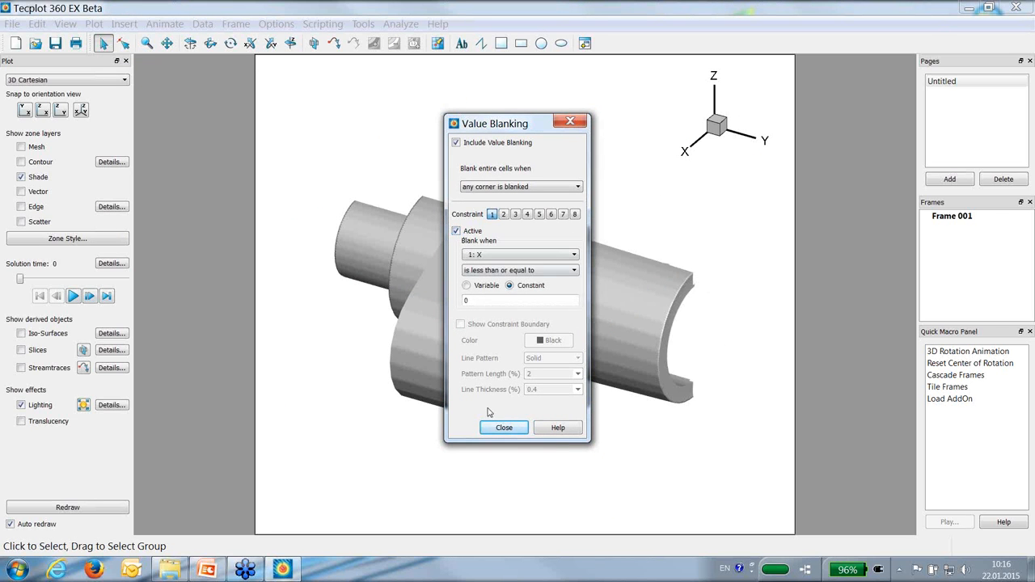
{"action": "left_click", "coordinate": [503, 428]}
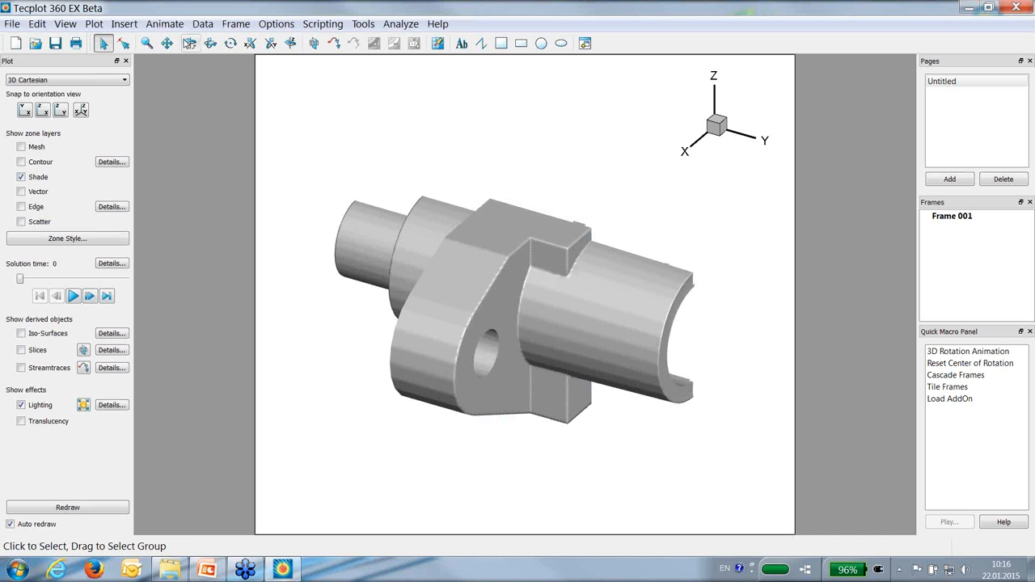
{"action": "left_click", "coordinate": [210, 43]}
{"action": "left_click_drag", "start_coordinate": [615, 328], "coordinate": [604, 227]}
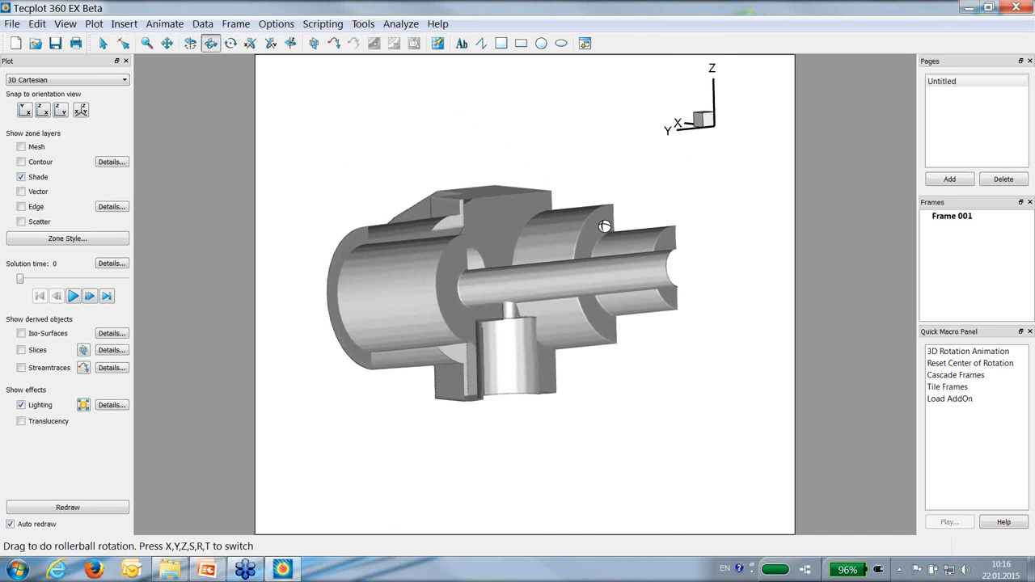
{"action": "right_click", "coordinate": [653, 285]}
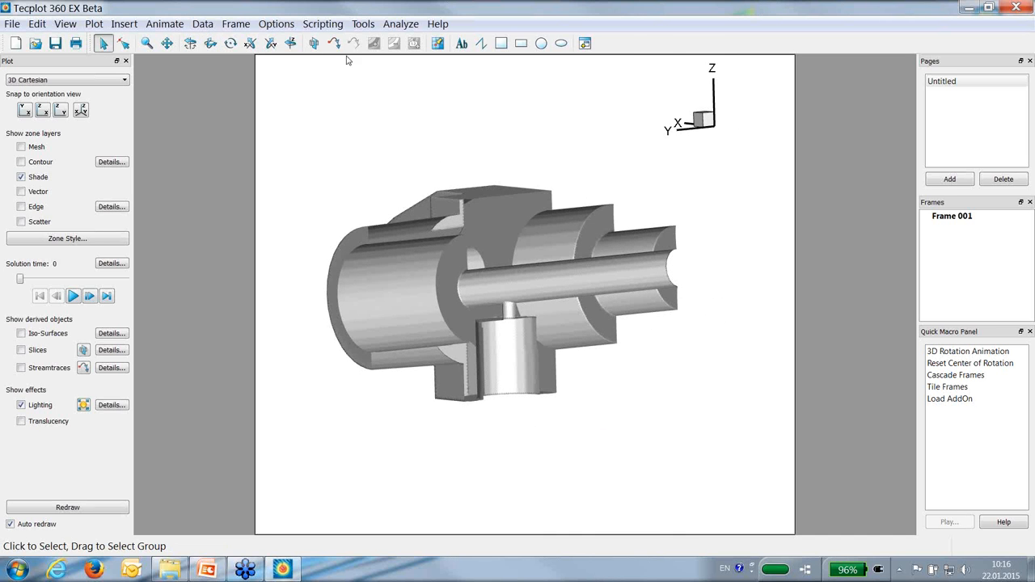
Examine the data set information for the Z, Temperature and gradTx to gradTz variables and review the remaining variables
{"action": "left_click", "coordinate": [202, 24]}
{"action": "left_click", "coordinate": [237, 145]}
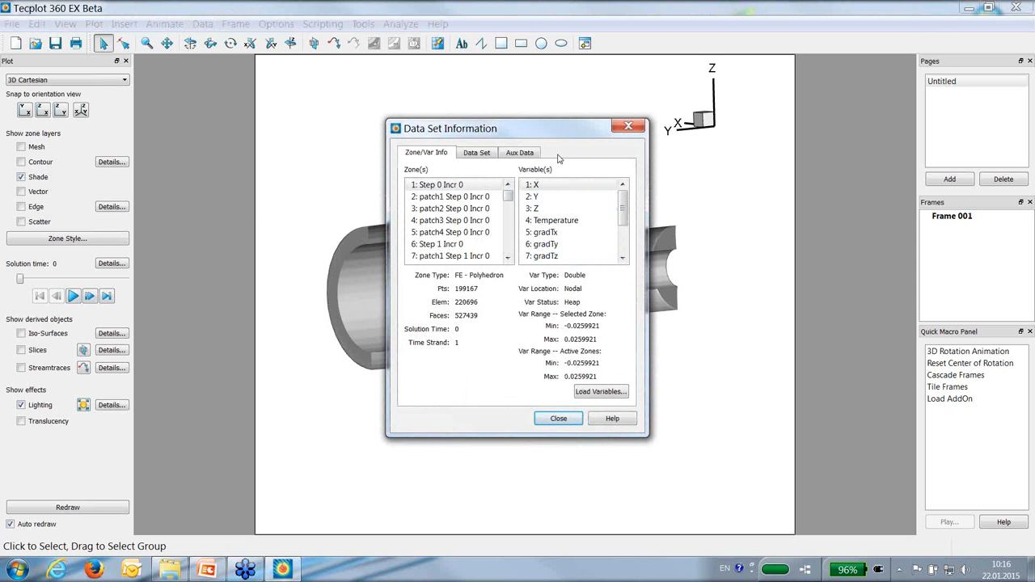
{"action": "left_click_drag", "start_coordinate": [507, 132], "coordinate": [243, 126]}
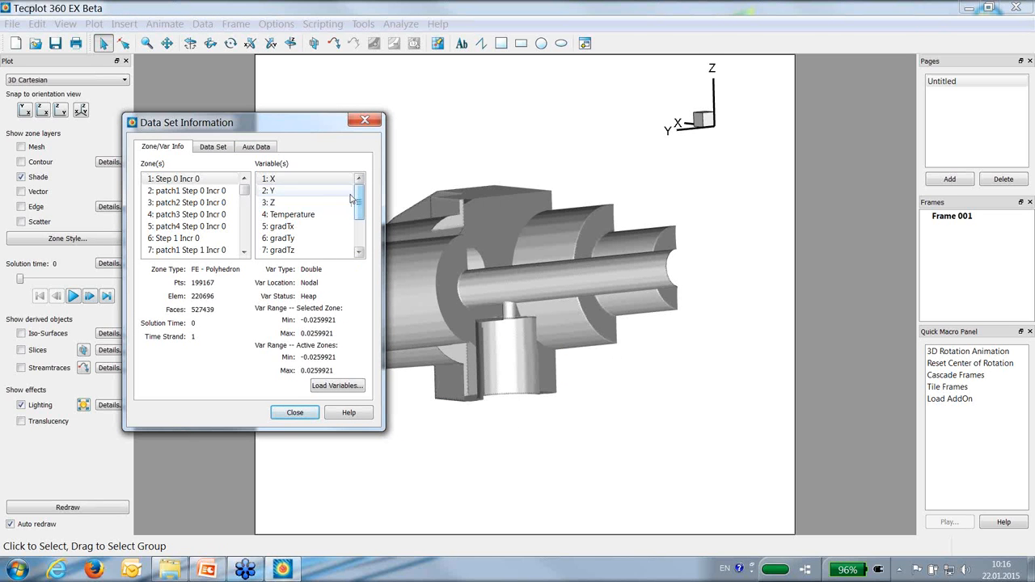
{"action": "left_click", "coordinate": [322, 202]}
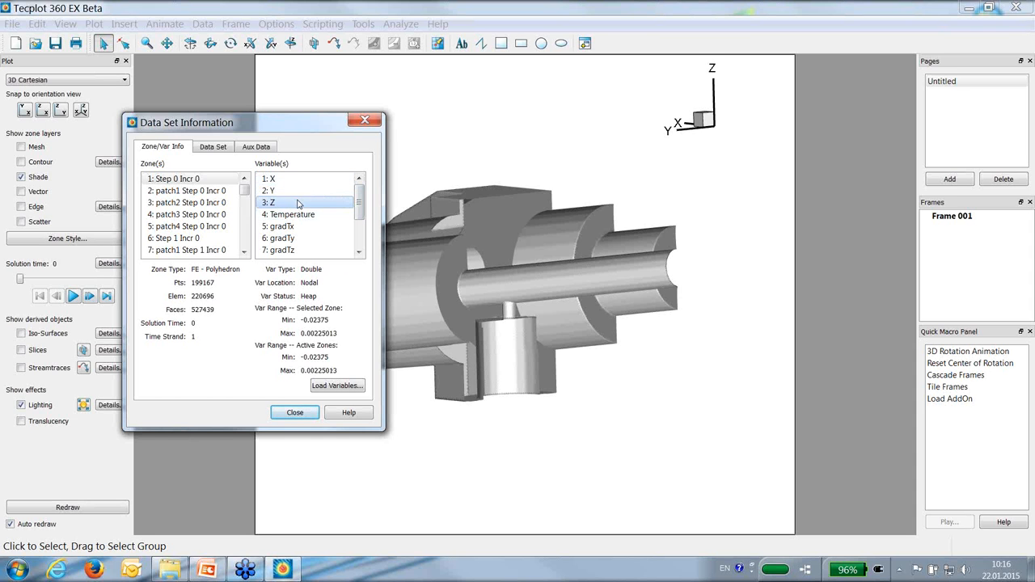
{"action": "left_click", "coordinate": [304, 215]}
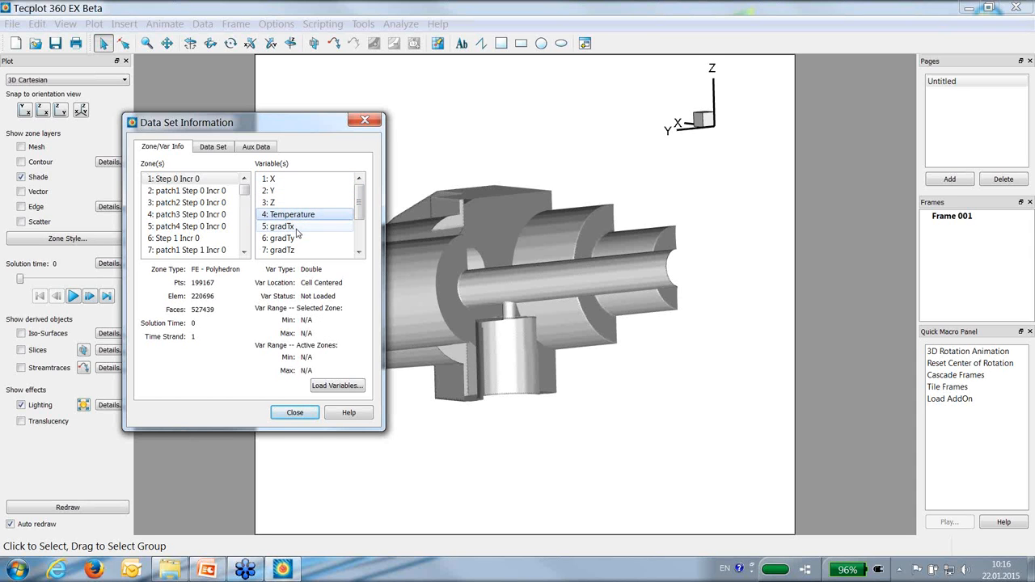
{"action": "left_click", "coordinate": [296, 229]}
{"action": "left_click", "coordinate": [295, 239]}
{"action": "left_click", "coordinate": [296, 249]}
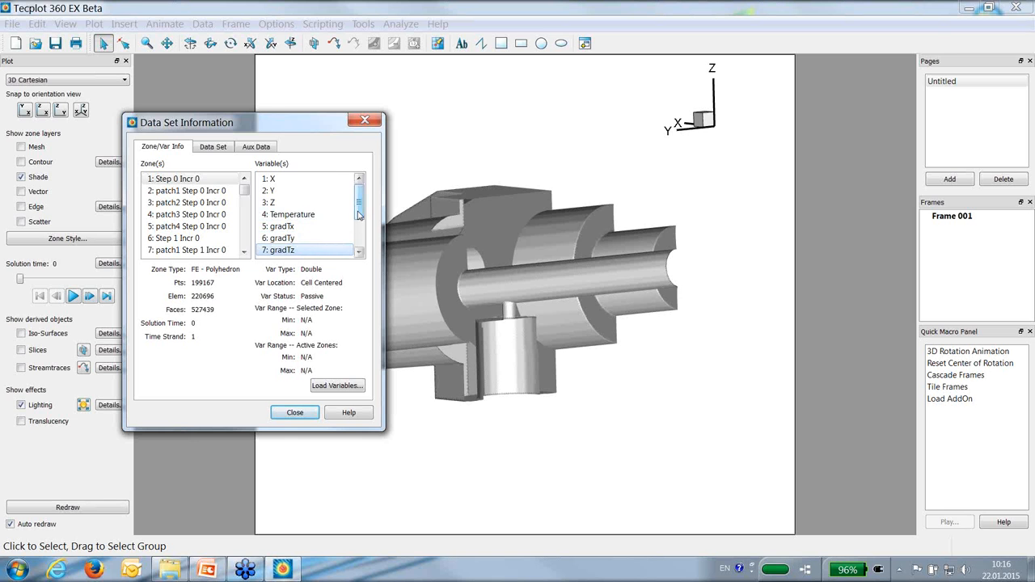
{"action": "left_click_drag", "start_coordinate": [358, 213], "coordinate": [359, 244]}
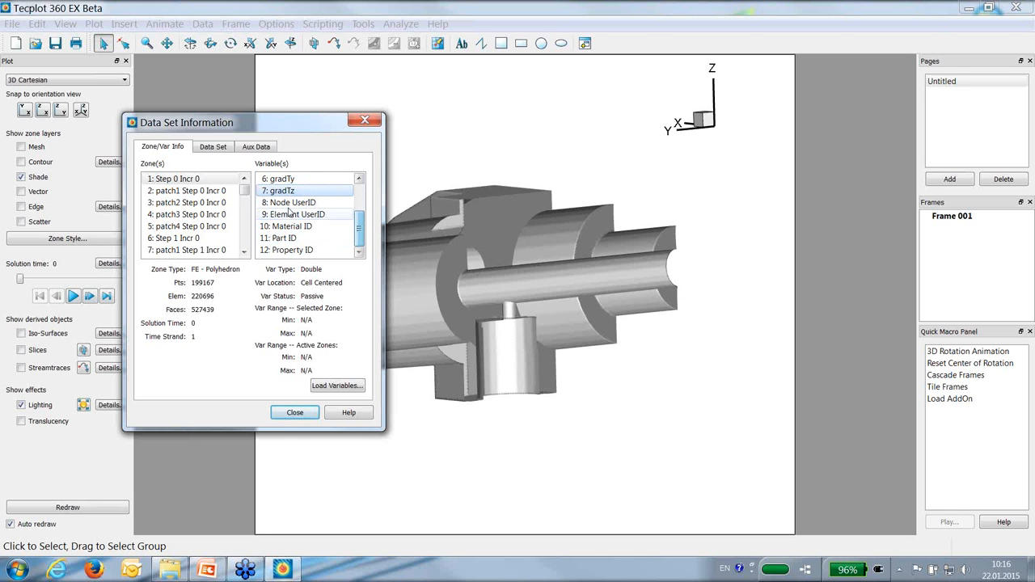
{"action": "left_click_drag", "start_coordinate": [360, 234], "coordinate": [360, 194]}
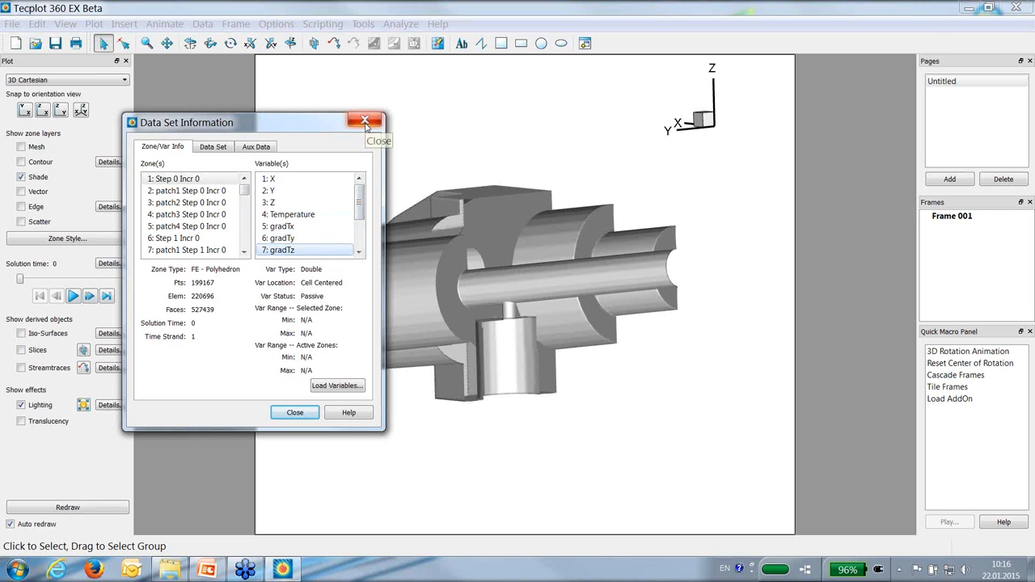
{"action": "left_click", "coordinate": [365, 123]}
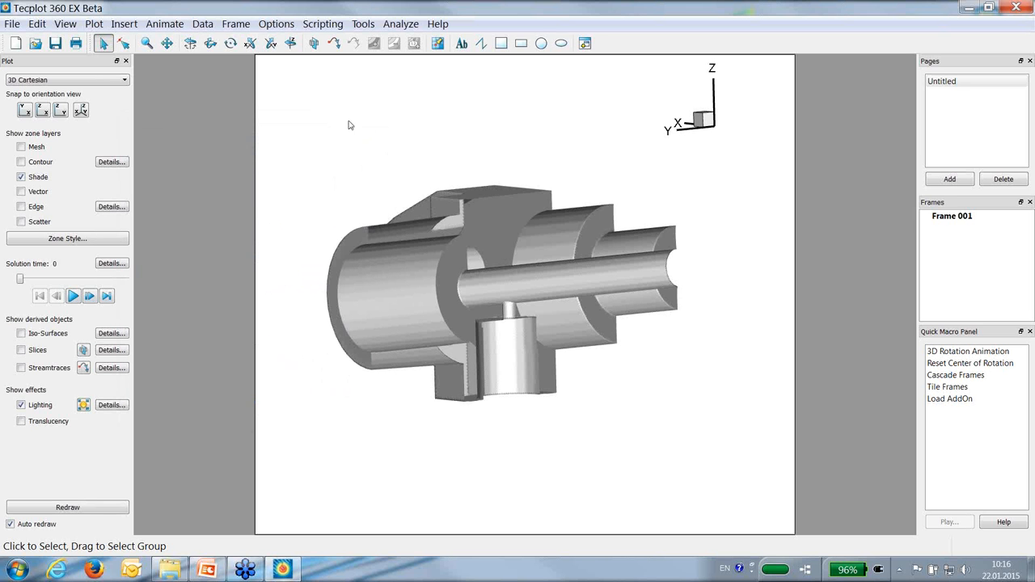
Open the equation specification for altering the data, enter Q=-k.GratT, and move the dialog clear of the flange
{"action": "left_click", "coordinate": [203, 23]}
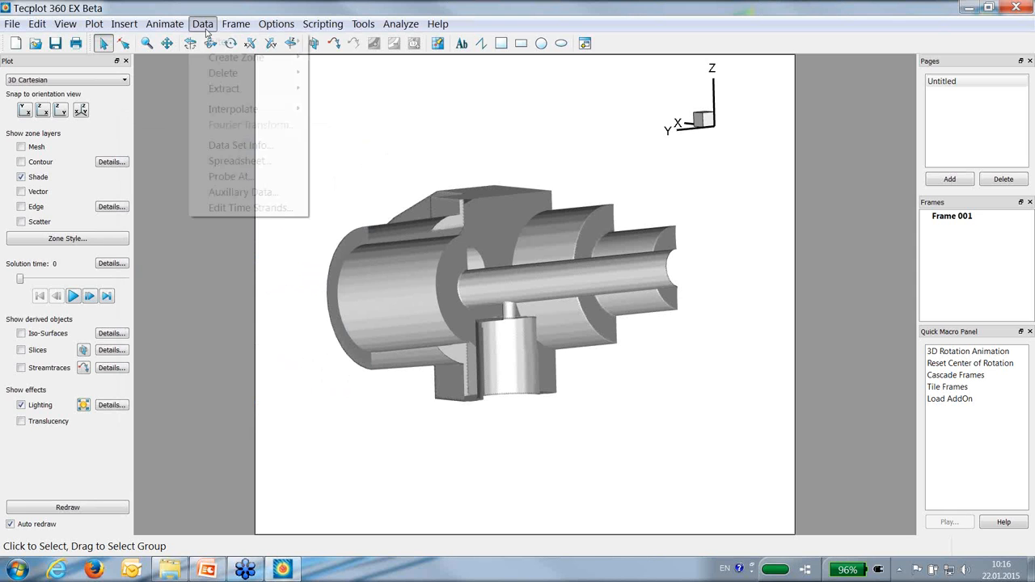
{"action": "mouse_move", "coordinate": [243, 41]}
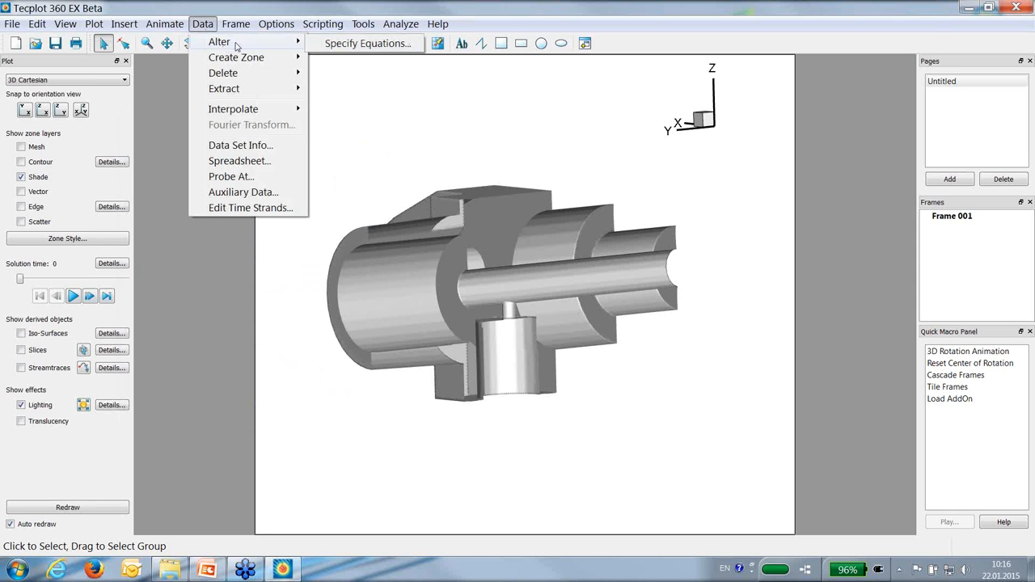
{"action": "left_click", "coordinate": [339, 44]}
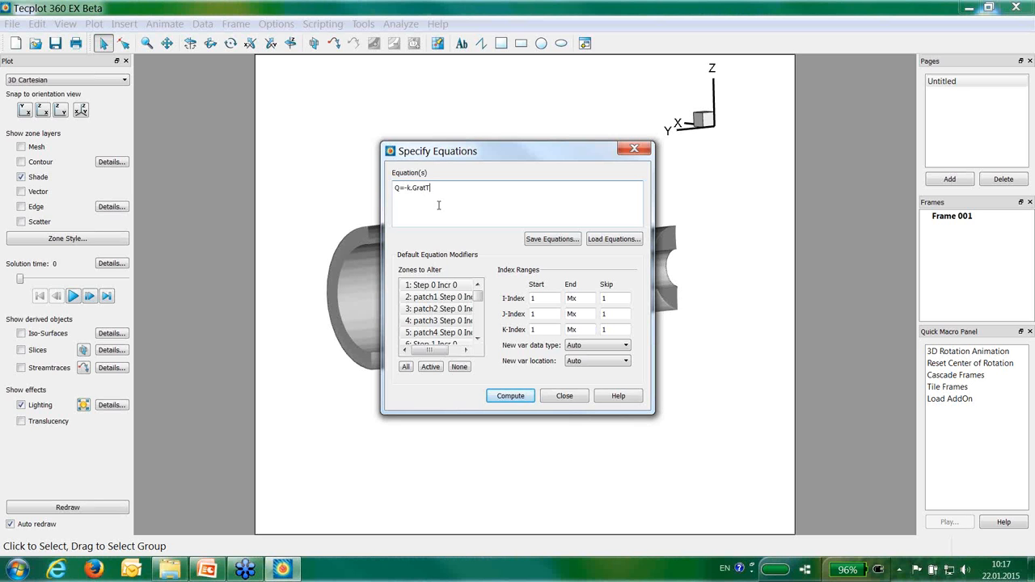
{"action": "left_click_drag", "start_coordinate": [436, 188], "coordinate": [390, 186]}
{"action": "left_click_drag", "start_coordinate": [467, 153], "coordinate": [807, 129]}
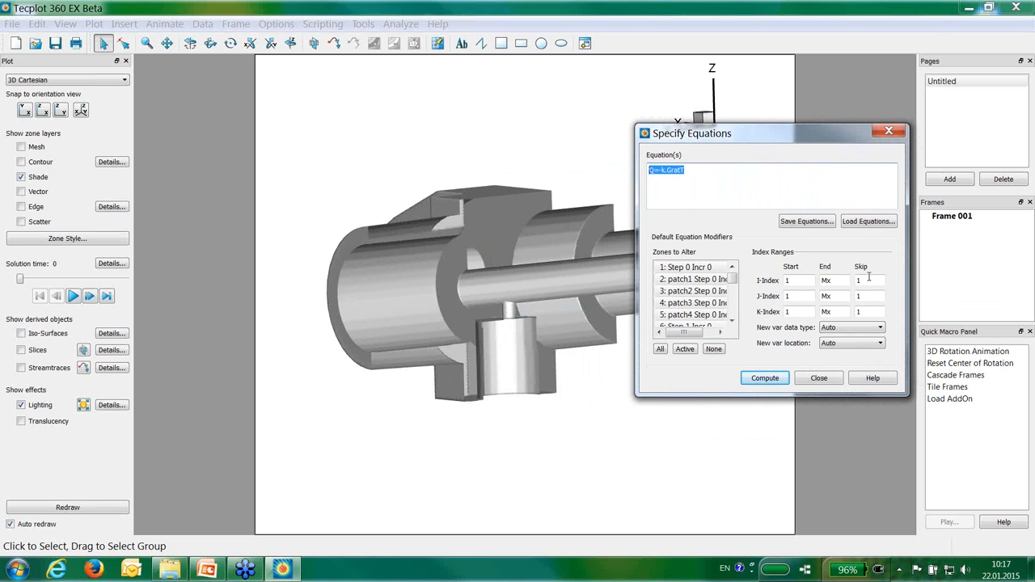
Load the HeatTransfert.eqn equation file and remove the Q=-k.GratT line, leaving only its qx, qy and qz equations
{"action": "left_click", "coordinate": [868, 220]}
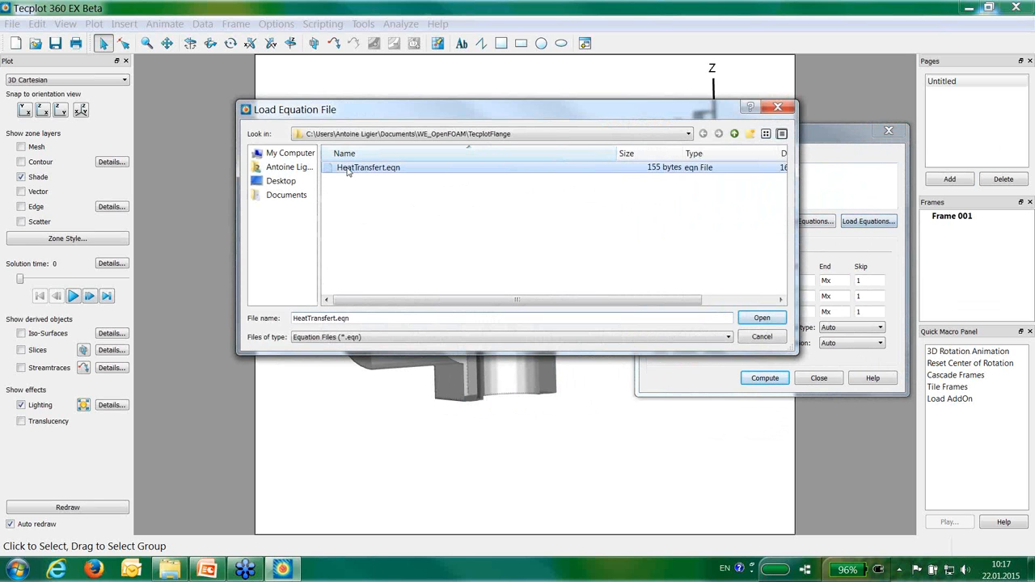
{"action": "double_click", "coordinate": [368, 167]}
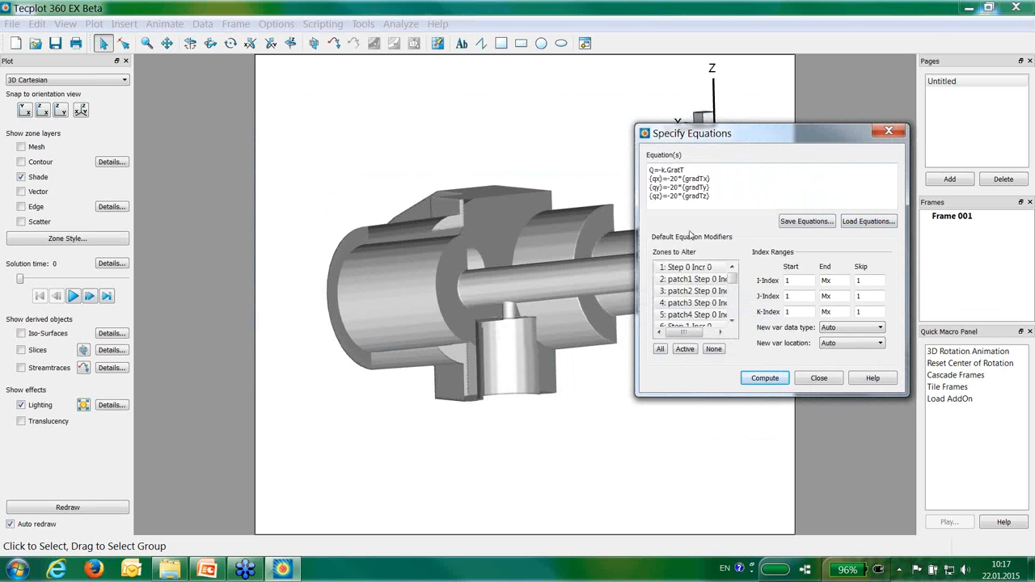
{"action": "left_click_drag", "start_coordinate": [686, 169], "coordinate": [643, 171]}
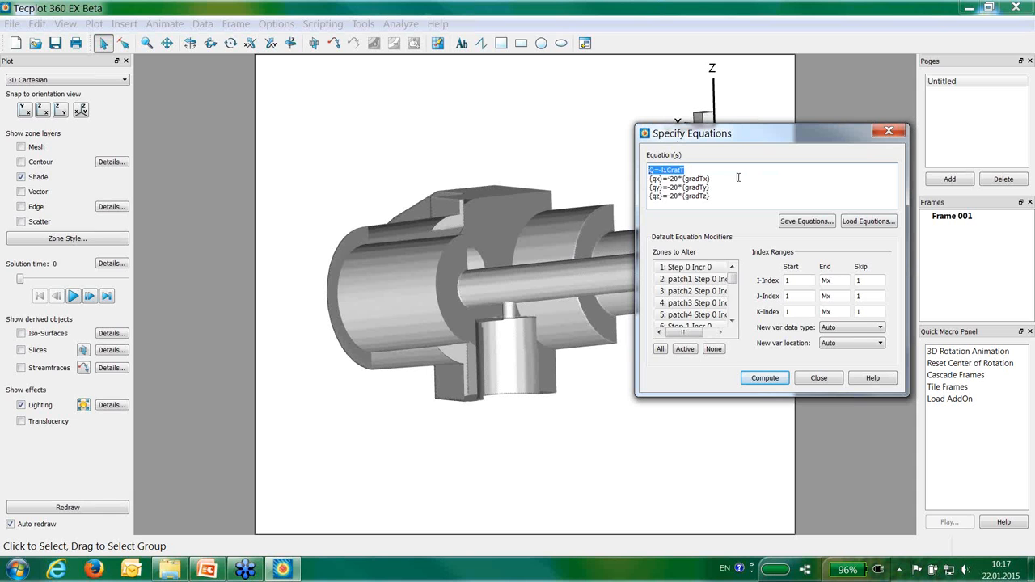
{"action": "key", "text": "Delete"}
{"action": "key", "text": "Delete"}
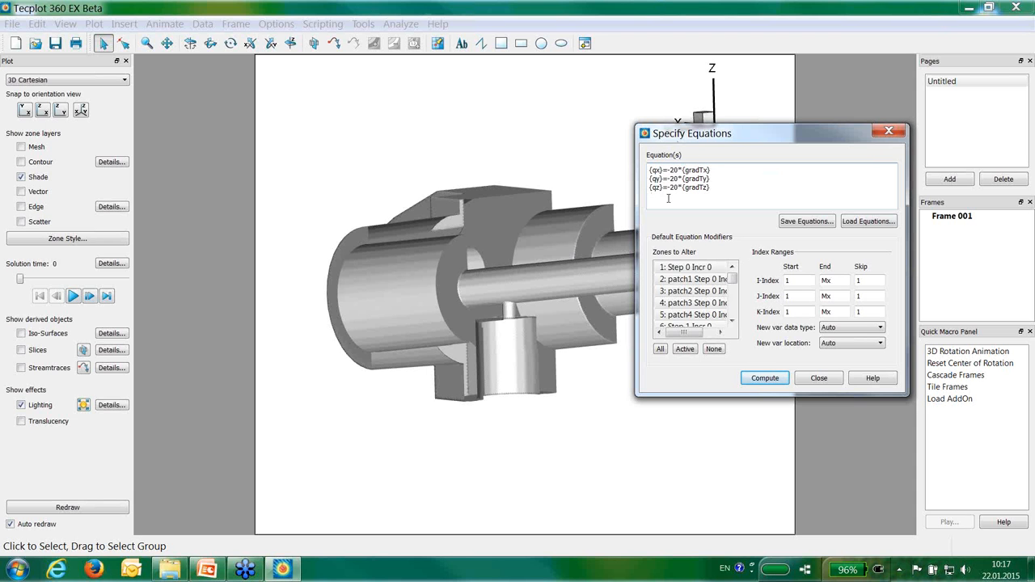
Compute the heat flux components qx, qy and qz as -20 times gradTx, gradTy and gradTz, and close the equation dialog
{"action": "left_click", "coordinate": [765, 377]}
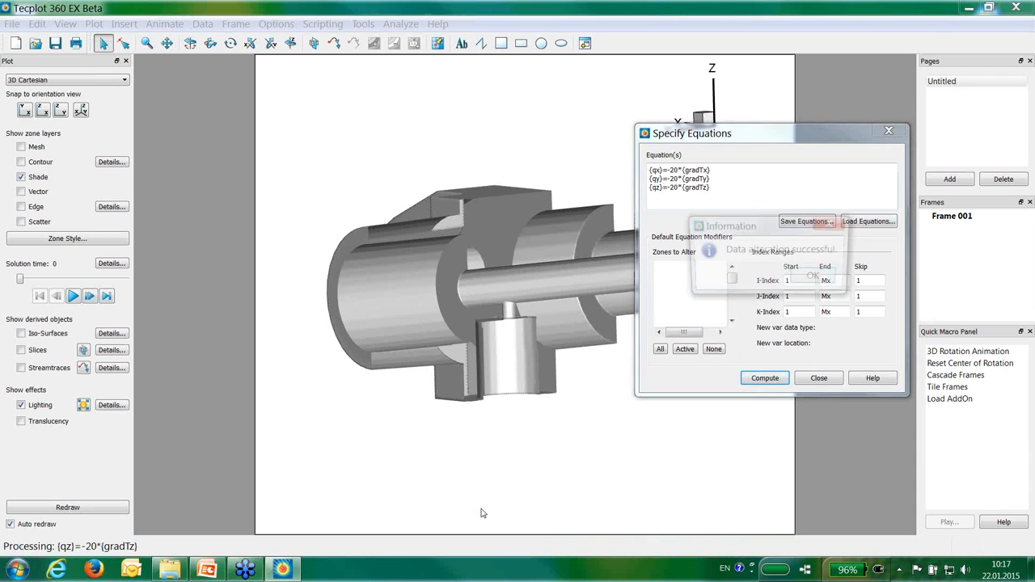
{"action": "left_click", "coordinate": [811, 278]}
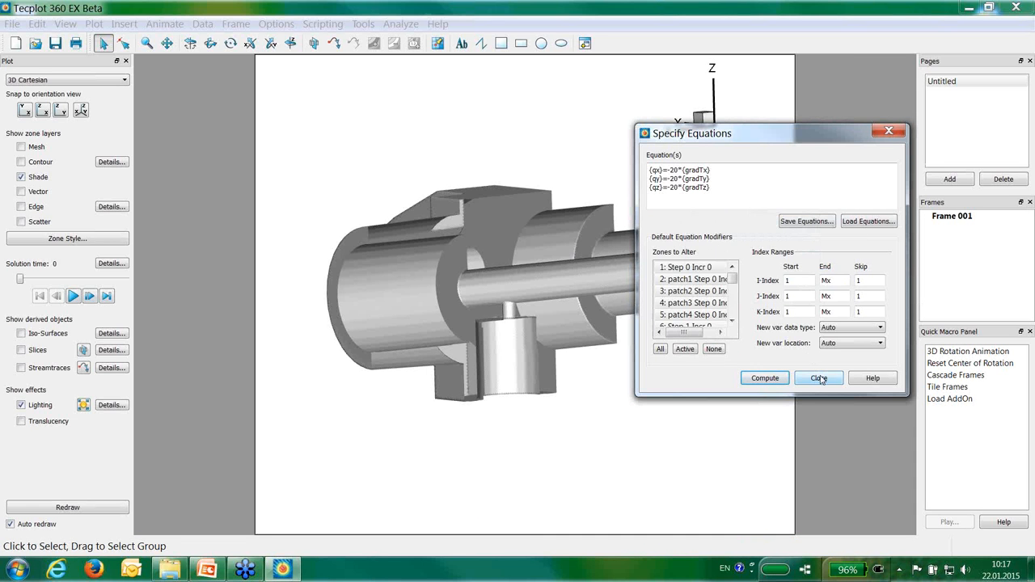
{"action": "left_click", "coordinate": [819, 379]}
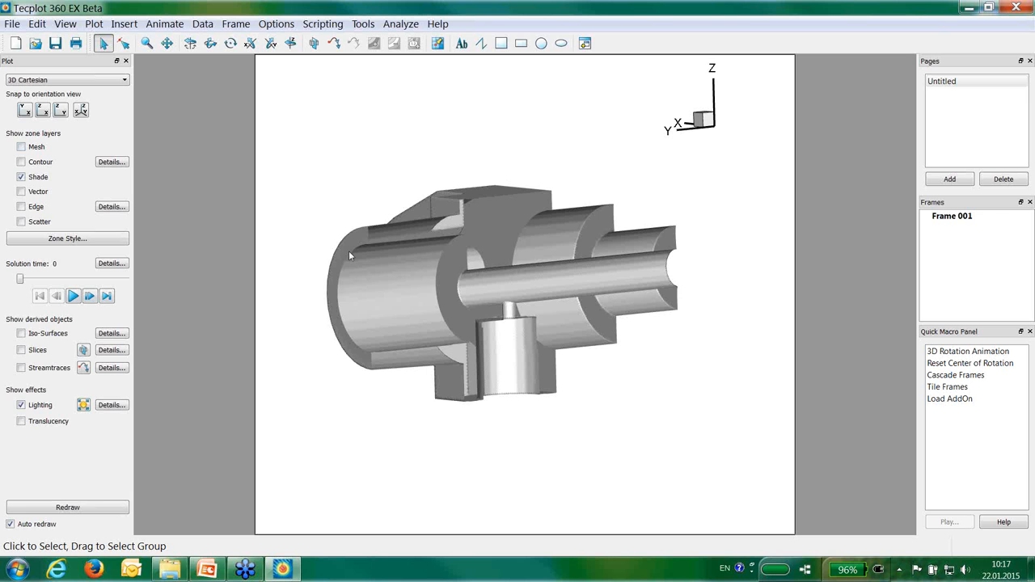
Show the mesh on the flange, toggle it for the patch4 zone, and switch the mesh layer off again
{"action": "left_click", "coordinate": [21, 148]}
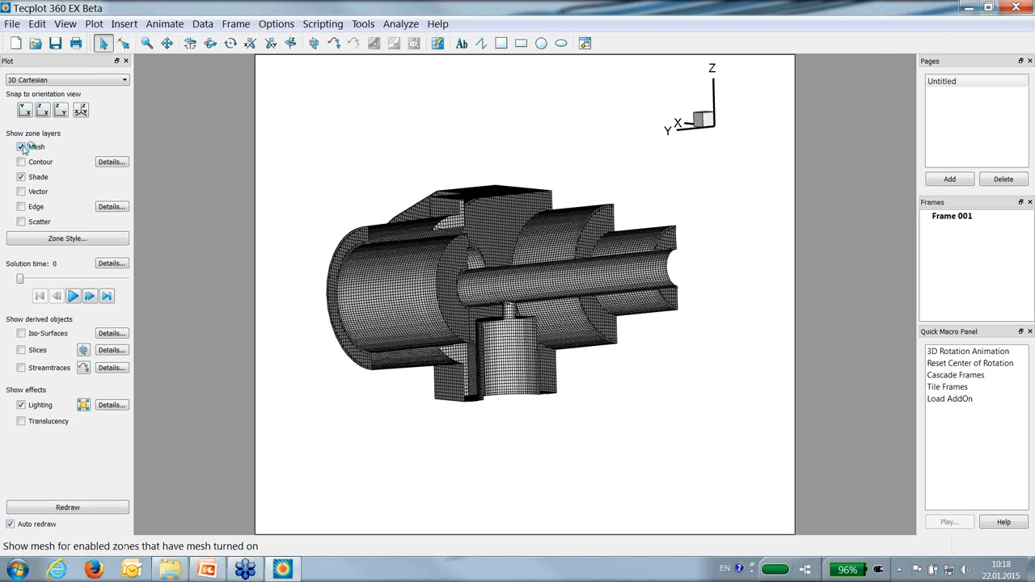
{"action": "right_click", "coordinate": [424, 280]}
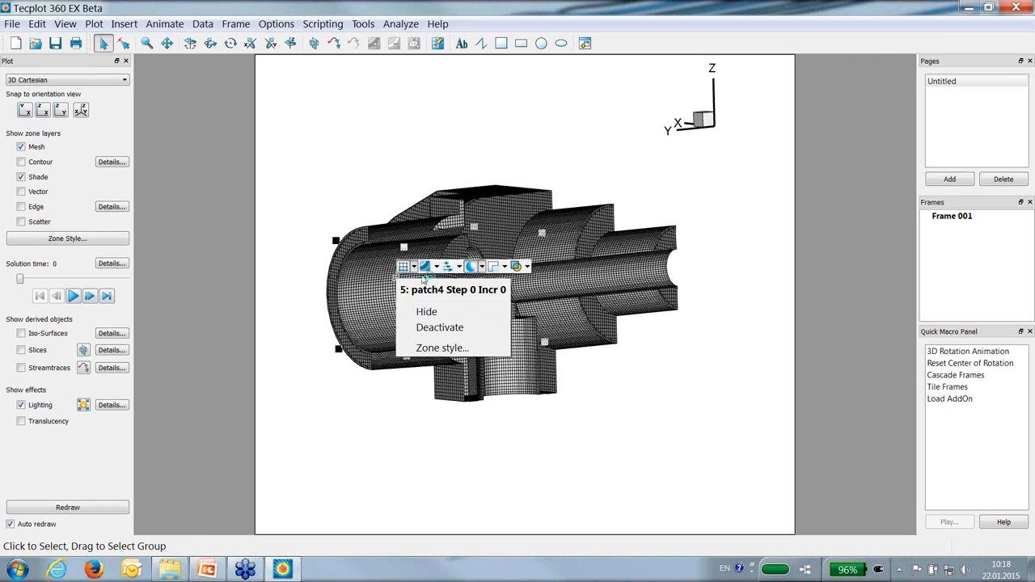
{"action": "left_click", "coordinate": [409, 267]}
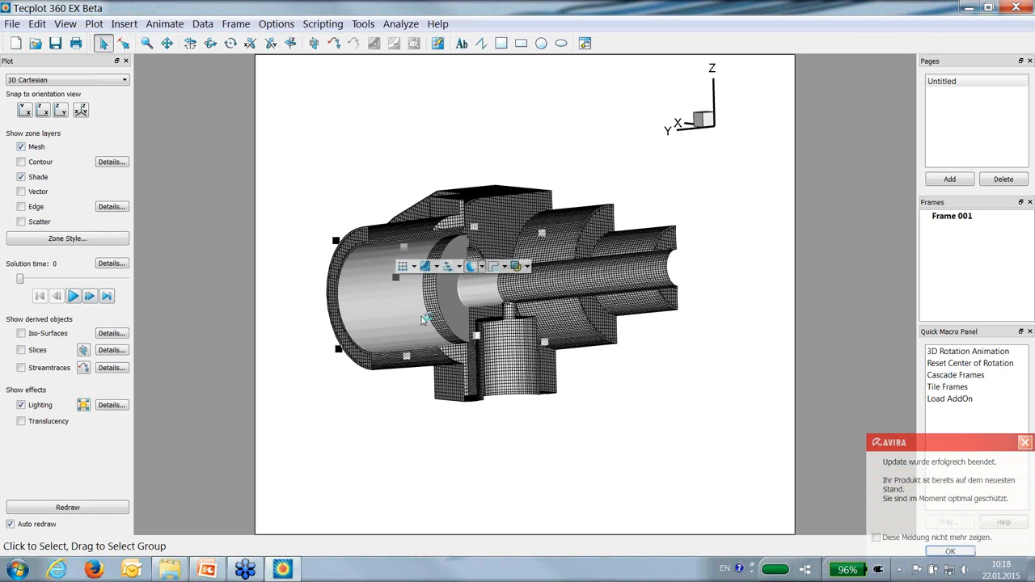
{"action": "left_click", "coordinate": [402, 267]}
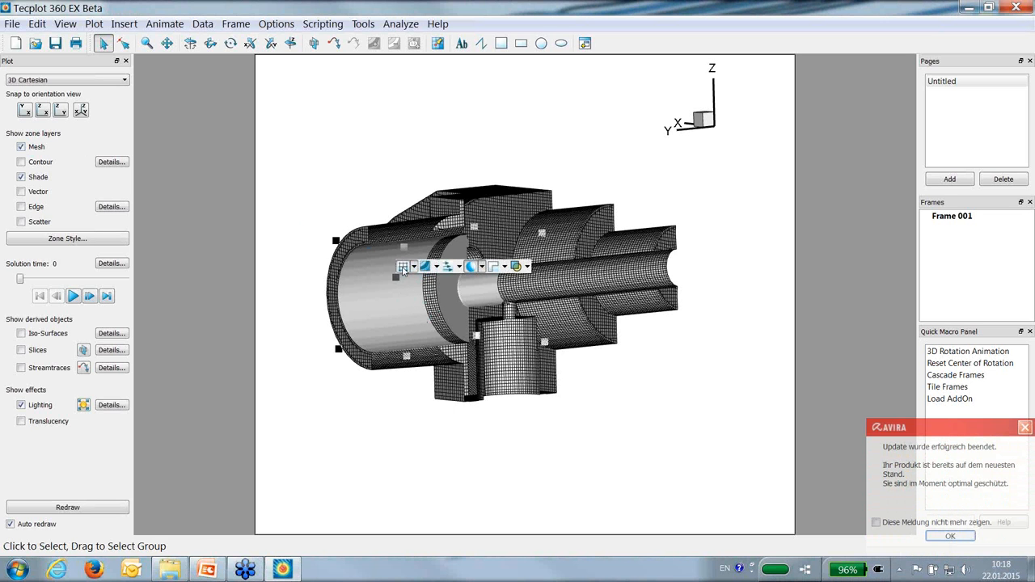
{"action": "left_click", "coordinate": [21, 147]}
Display the temperature contours on the flange, deselect the zone, and play the solution through to time 2
{"action": "left_click", "coordinate": [21, 162]}
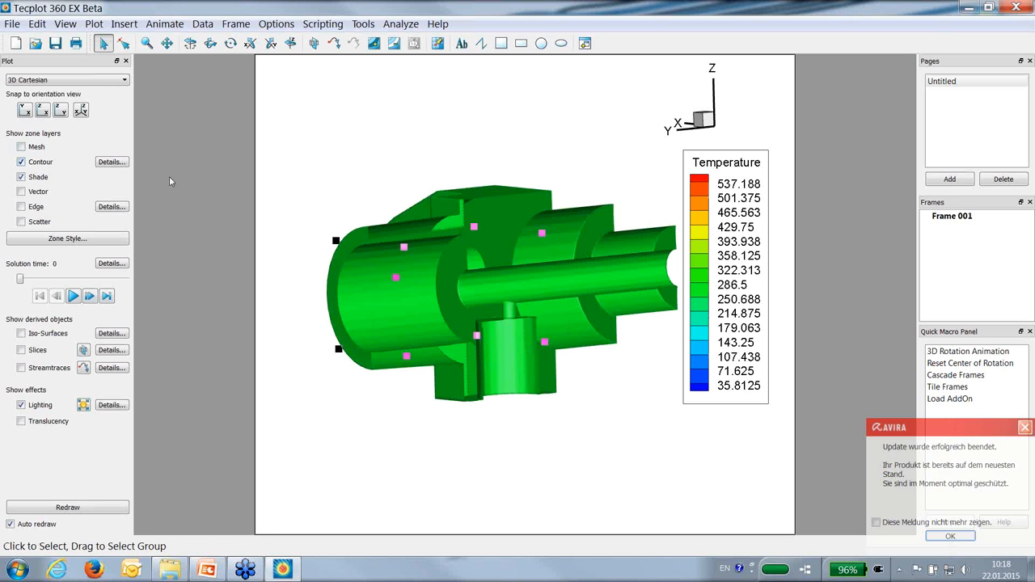
{"action": "left_click", "coordinate": [568, 468]}
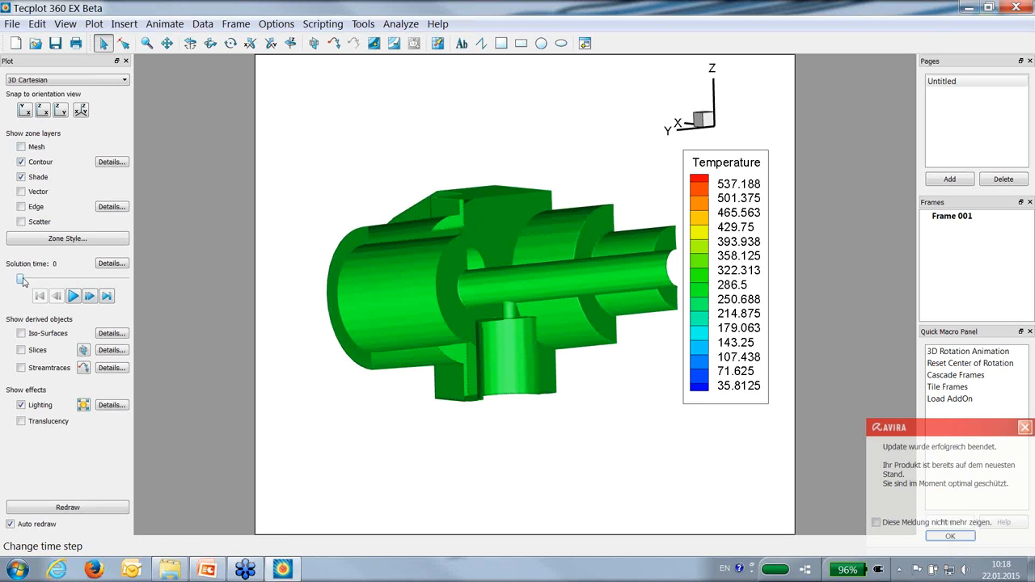
{"action": "left_click_drag", "start_coordinate": [22, 280], "coordinate": [31, 280]}
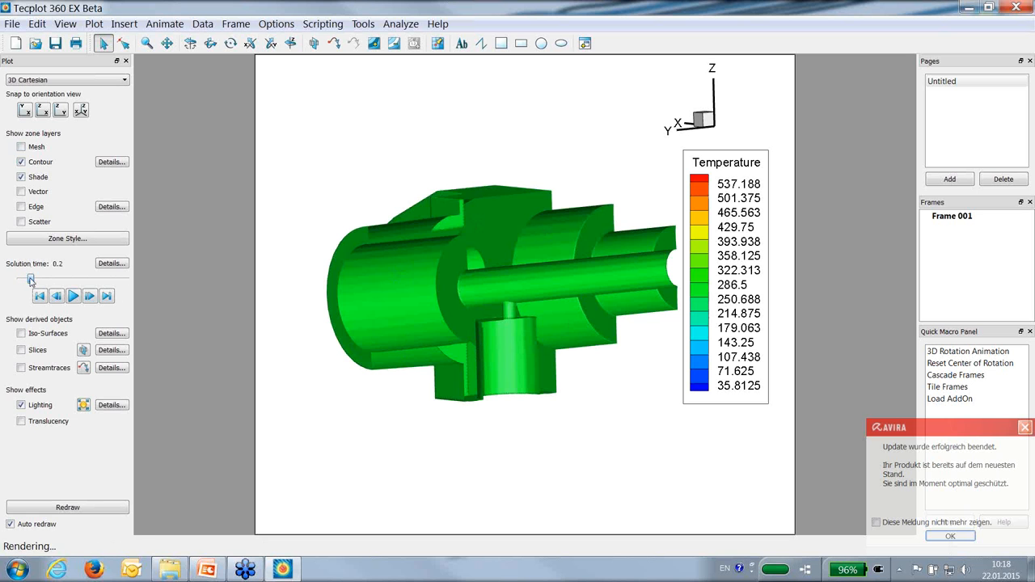
{"action": "left_click", "coordinate": [72, 297]}
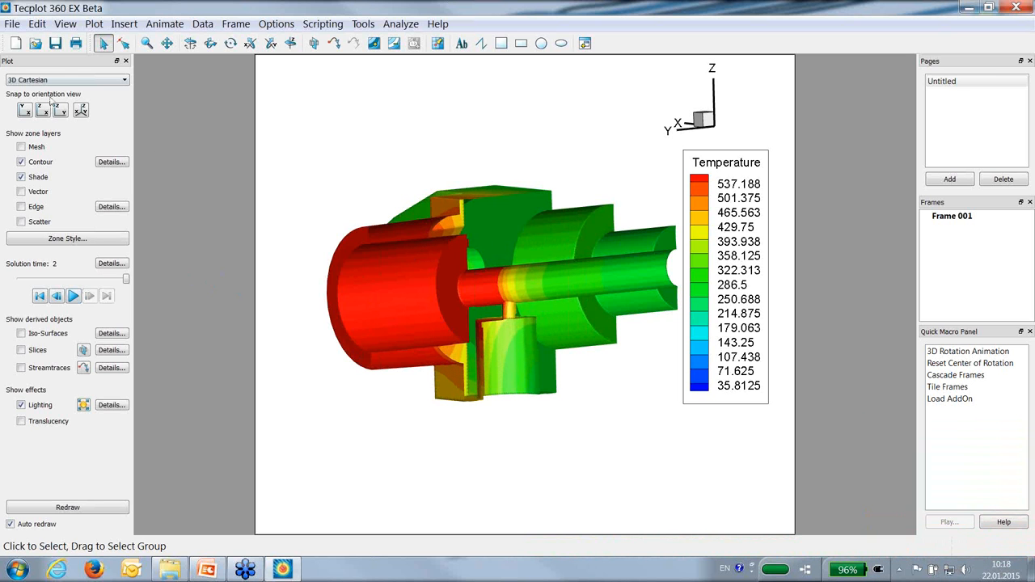
Set the temperature contour's color map to Diverging - Blue/Red and keep the contour details dialog clear of the flange
{"action": "left_click", "coordinate": [112, 162]}
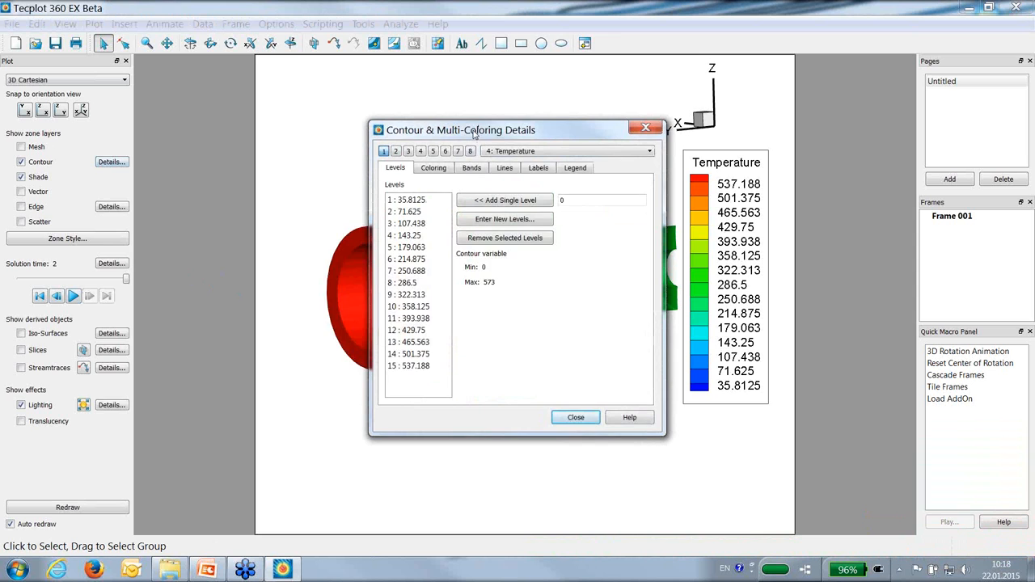
{"action": "left_click_drag", "start_coordinate": [472, 129], "coordinate": [190, 93]}
{"action": "left_click", "coordinate": [147, 132]}
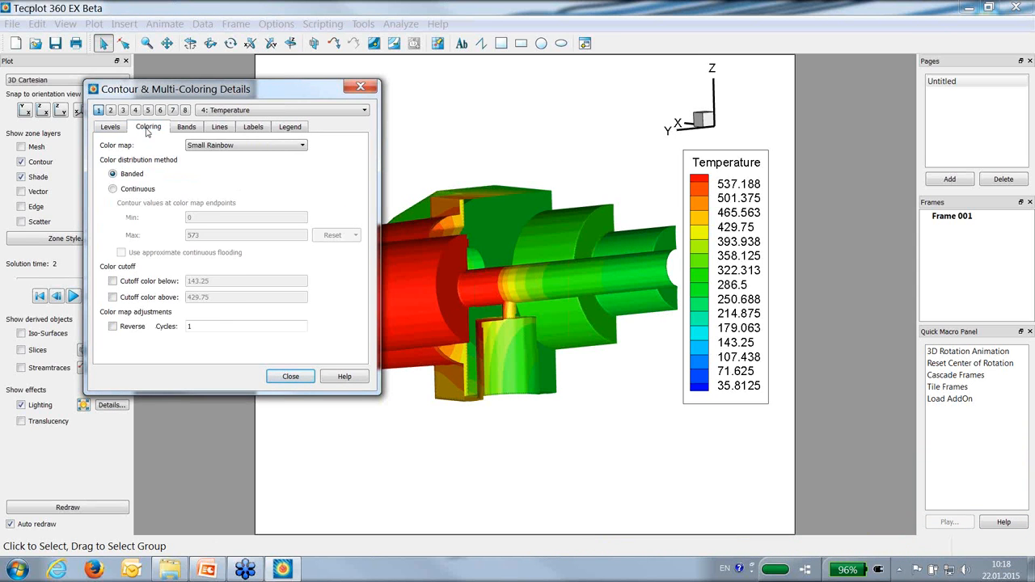
{"action": "left_click", "coordinate": [275, 146]}
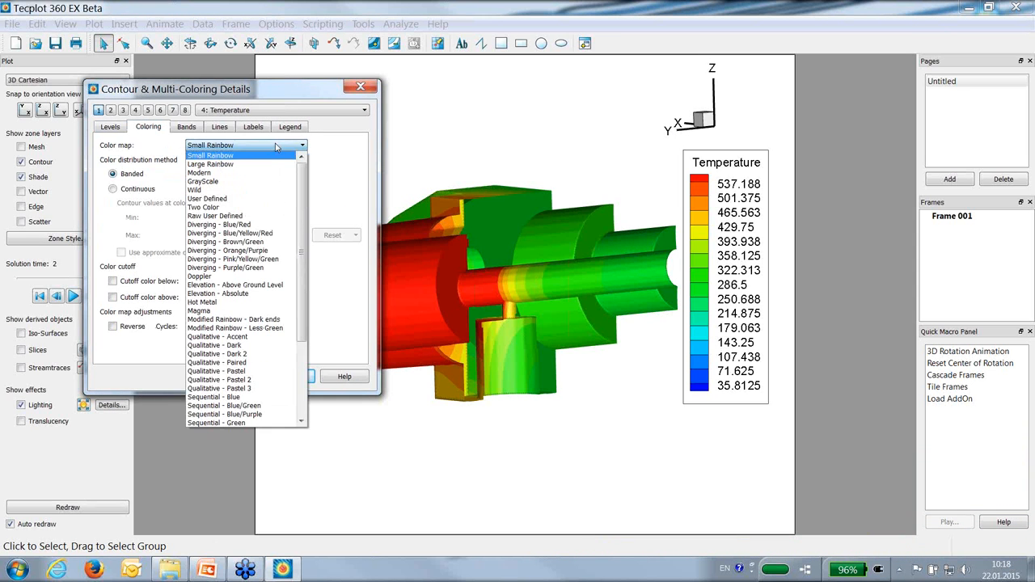
{"action": "left_click", "coordinate": [252, 224]}
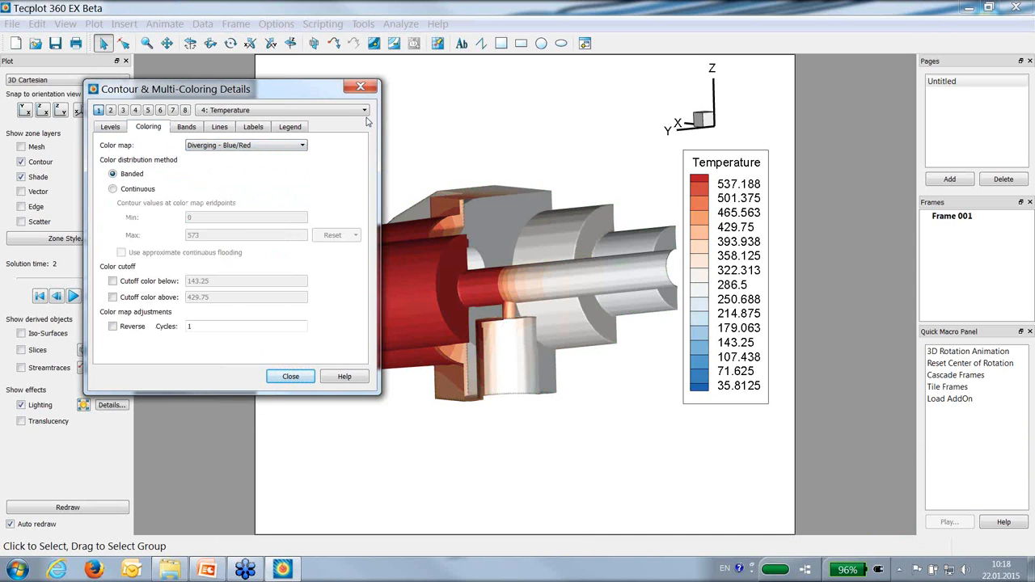
{"action": "left_click_drag", "start_coordinate": [287, 96], "coordinate": [257, 91]}
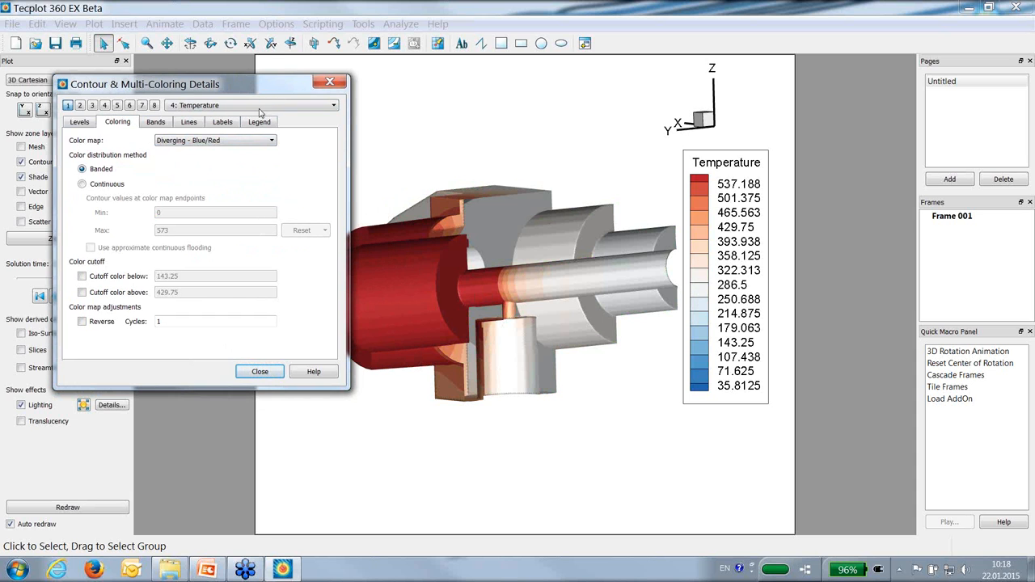
Define new temperature contour levels with a minimum of 250, a maximum of 550 and a delta of 50
{"action": "left_click", "coordinate": [80, 122]}
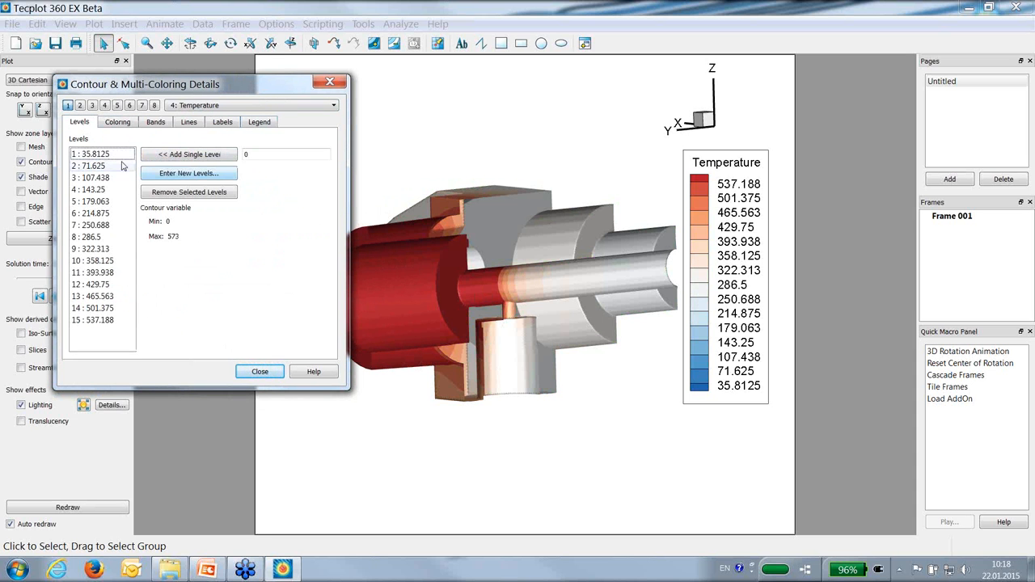
{"action": "left_click", "coordinate": [172, 175]}
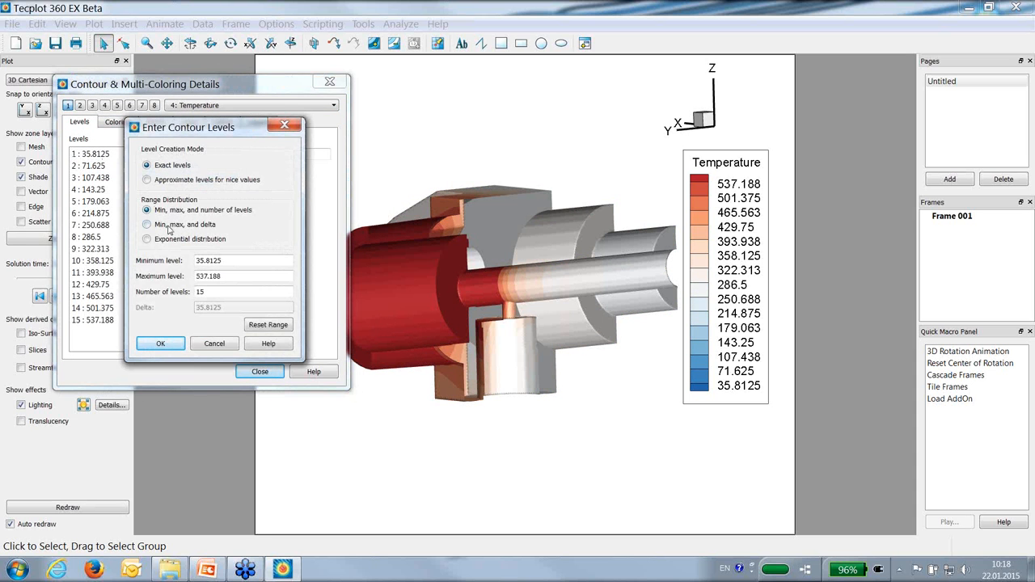
{"action": "left_click", "coordinate": [170, 226]}
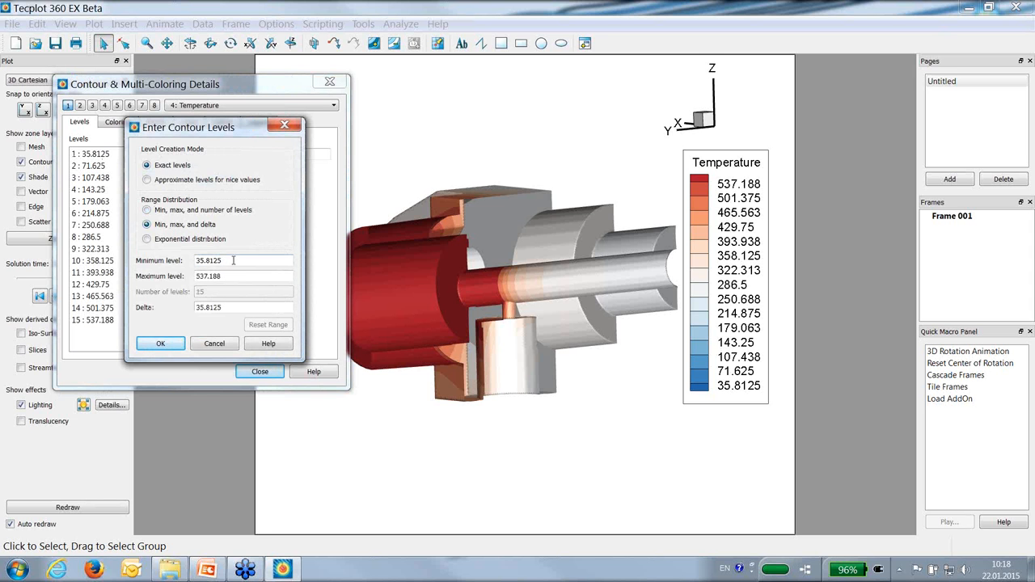
{"action": "left_click_drag", "start_coordinate": [223, 260], "coordinate": [195, 260]}
{"action": "type", "text": "250"}
{"action": "key", "text": "Tab"}
{"action": "type", "text": "5"}
{"action": "key", "text": "Tab"}
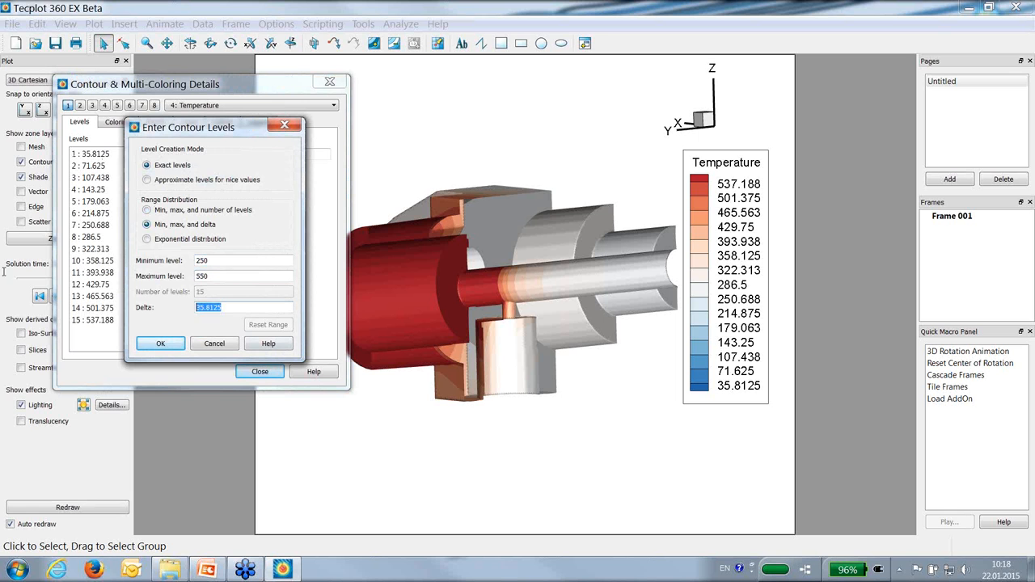
{"action": "type", "text": "50"}
{"action": "left_click", "coordinate": [156, 345]}
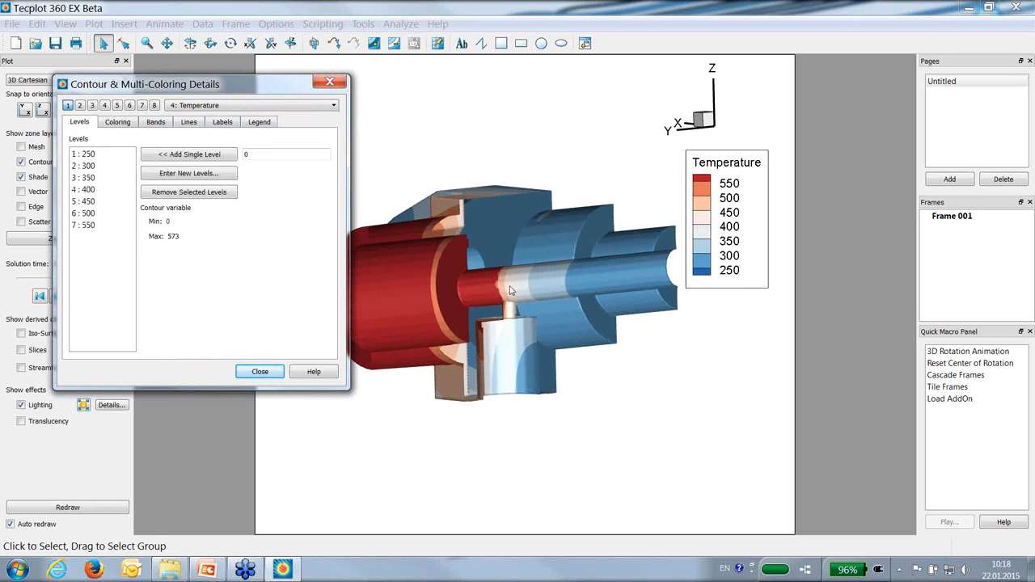
Use continuous color distribution, reset the color map endpoints to 250 and 550, and close the contour details
{"action": "left_click", "coordinate": [118, 123]}
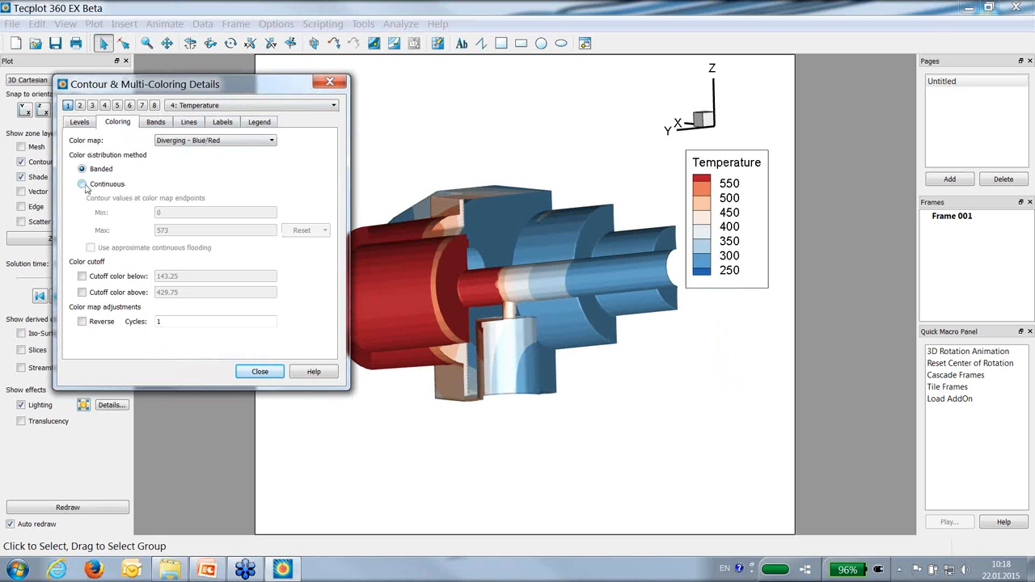
{"action": "left_click", "coordinate": [83, 185]}
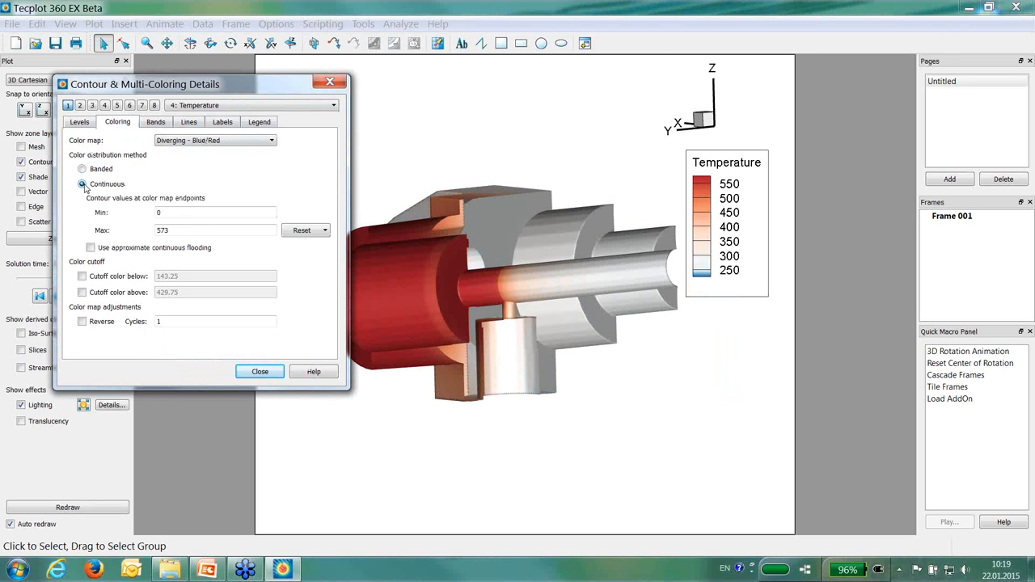
{"action": "left_click", "coordinate": [325, 231]}
{"action": "left_click", "coordinate": [348, 265]}
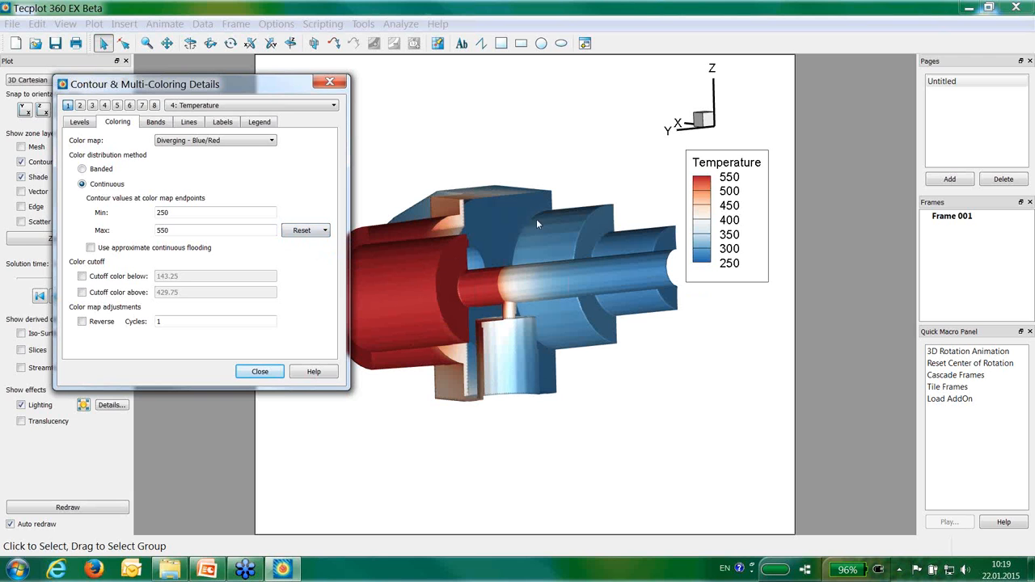
{"action": "left_click", "coordinate": [320, 83]}
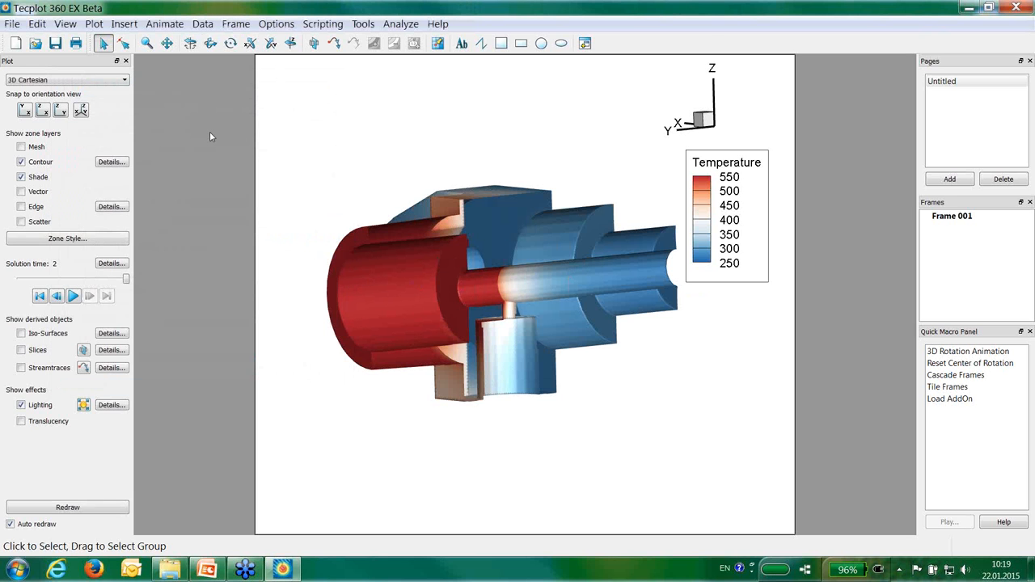
Rotate the flange to view its cut side, enable slices, and place a Y-plane slice across its middle section
{"action": "left_click", "coordinate": [210, 43]}
{"action": "left_click_drag", "start_coordinate": [323, 221], "coordinate": [354, 288]}
{"action": "key", "text": "Escape"}
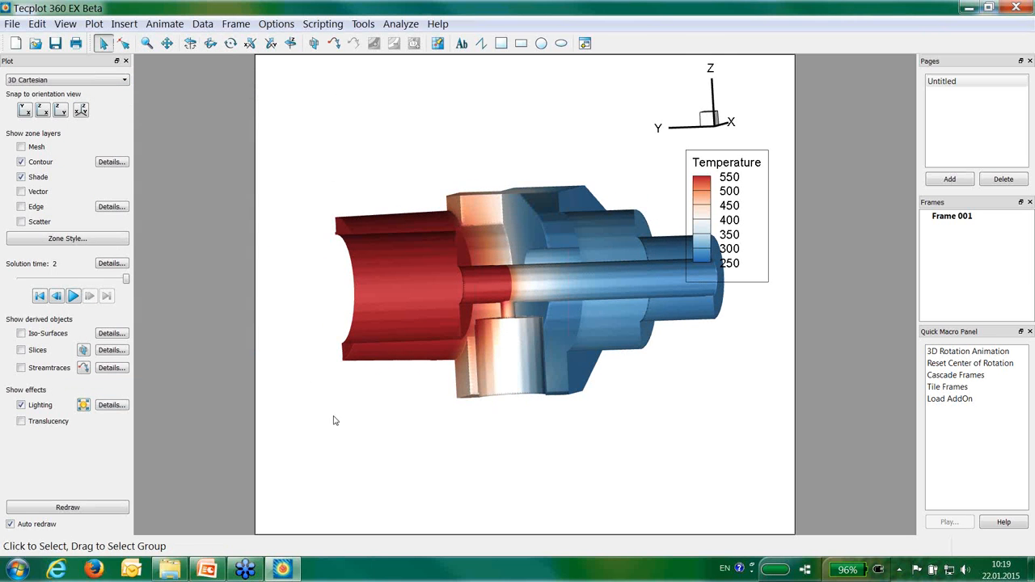
{"action": "left_click", "coordinate": [21, 350]}
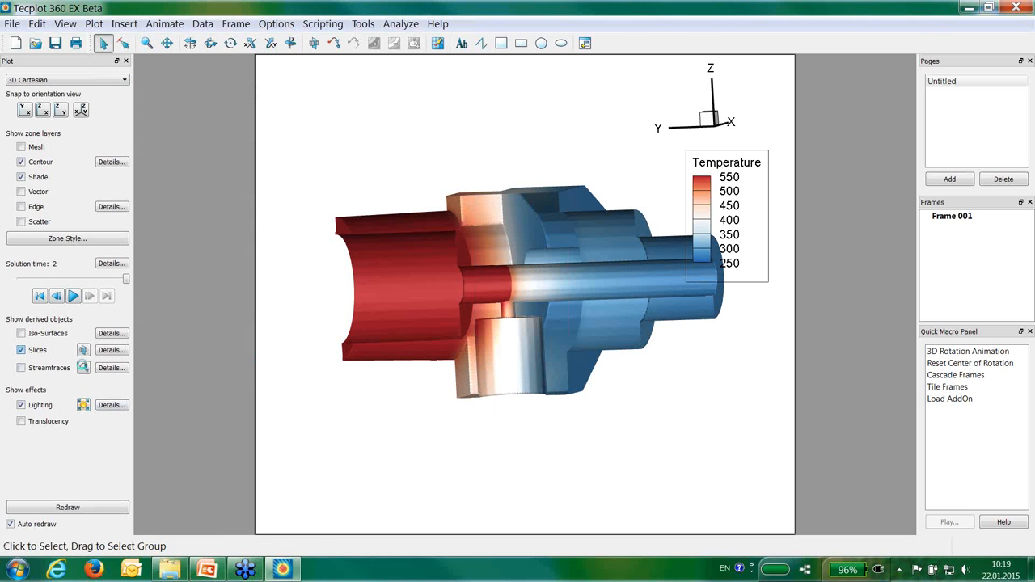
{"action": "left_click", "coordinate": [83, 350]}
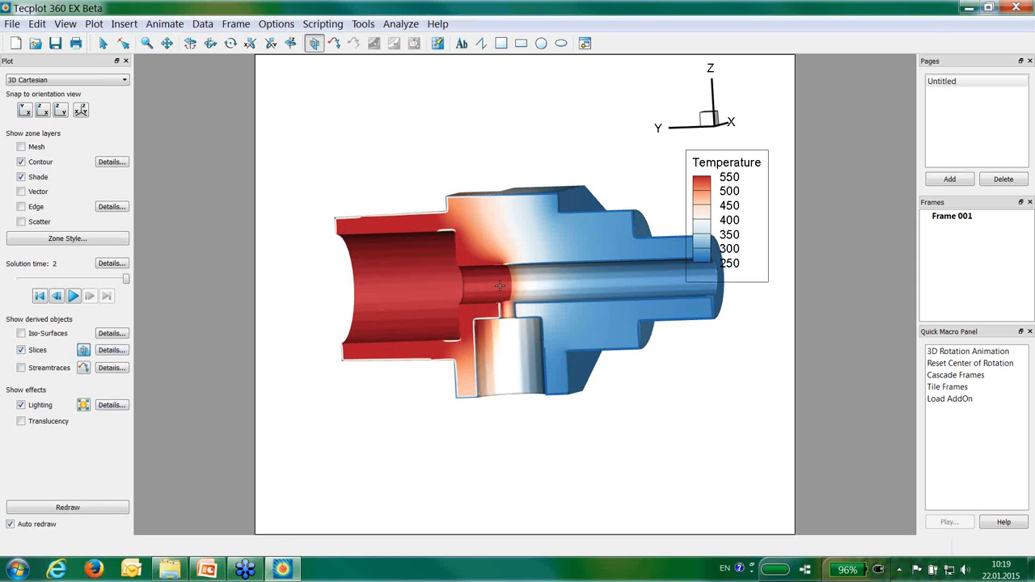
{"action": "left_click", "coordinate": [513, 285]}
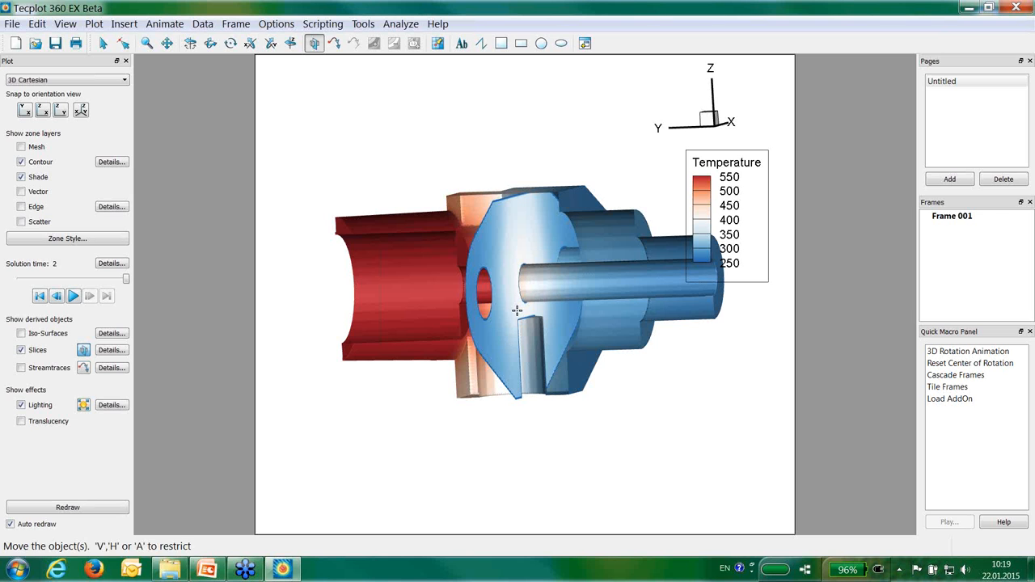
{"action": "left_click", "coordinate": [103, 44]}
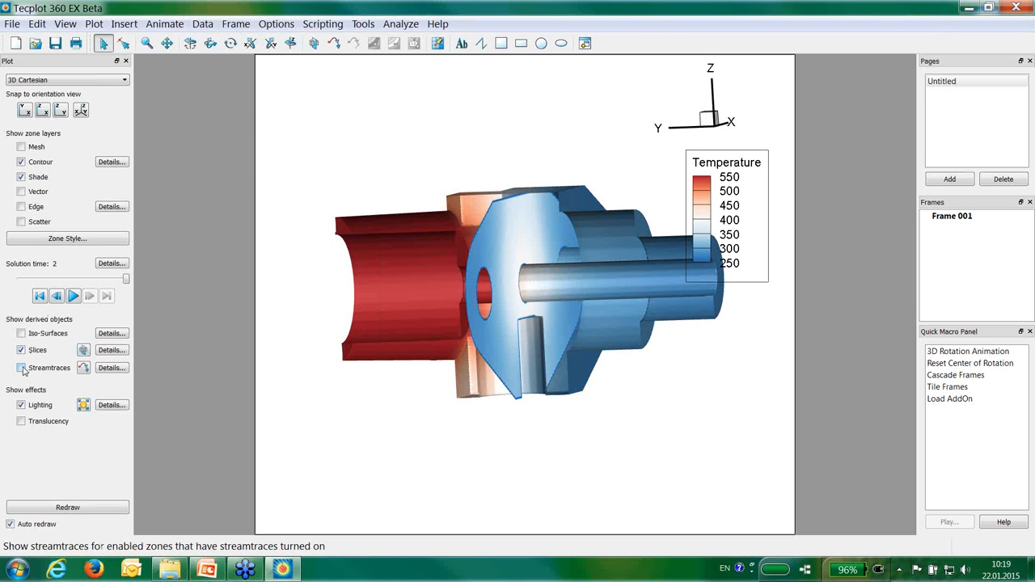
Turn shading on and contour flooding off for slice group 1, and deselect the slice
{"action": "left_click", "coordinate": [515, 232]}
{"action": "right_click", "coordinate": [515, 232]}
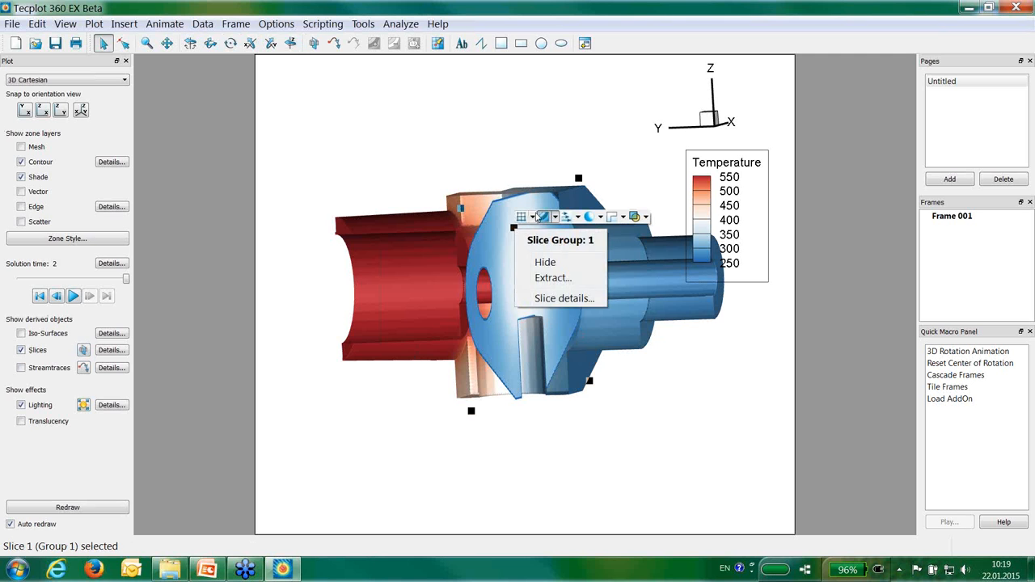
{"action": "left_click", "coordinate": [480, 258]}
{"action": "left_click", "coordinate": [546, 219]}
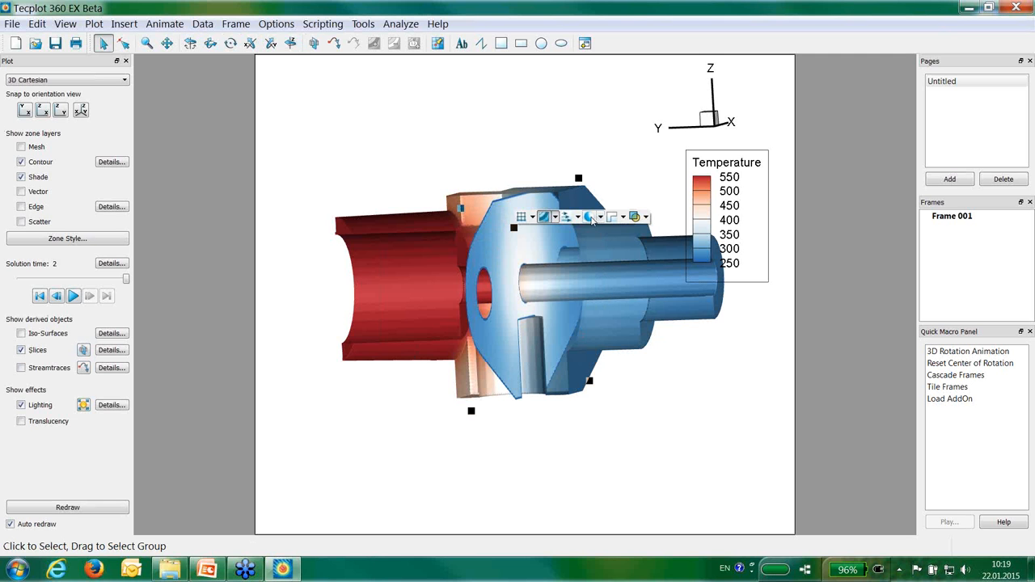
{"action": "left_click", "coordinate": [591, 219]}
{"action": "left_click", "coordinate": [547, 219]}
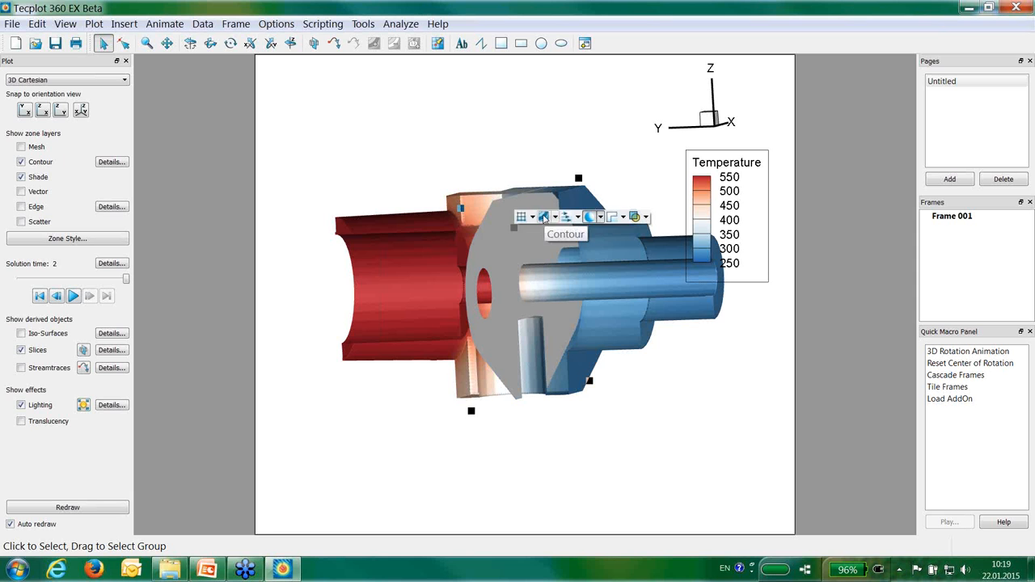
{"action": "left_click", "coordinate": [340, 162]}
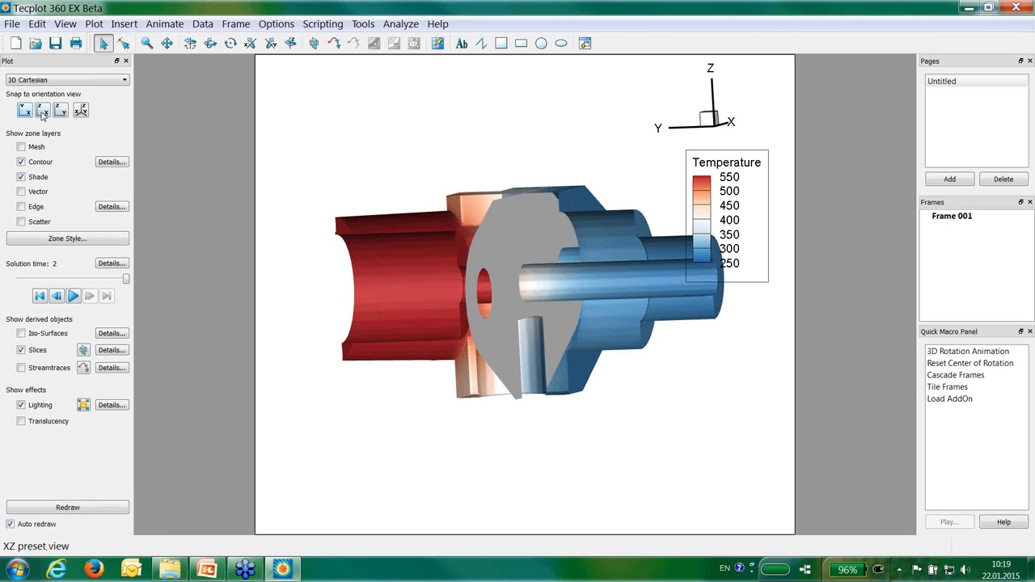
{"action": "right_click", "coordinate": [495, 230]}
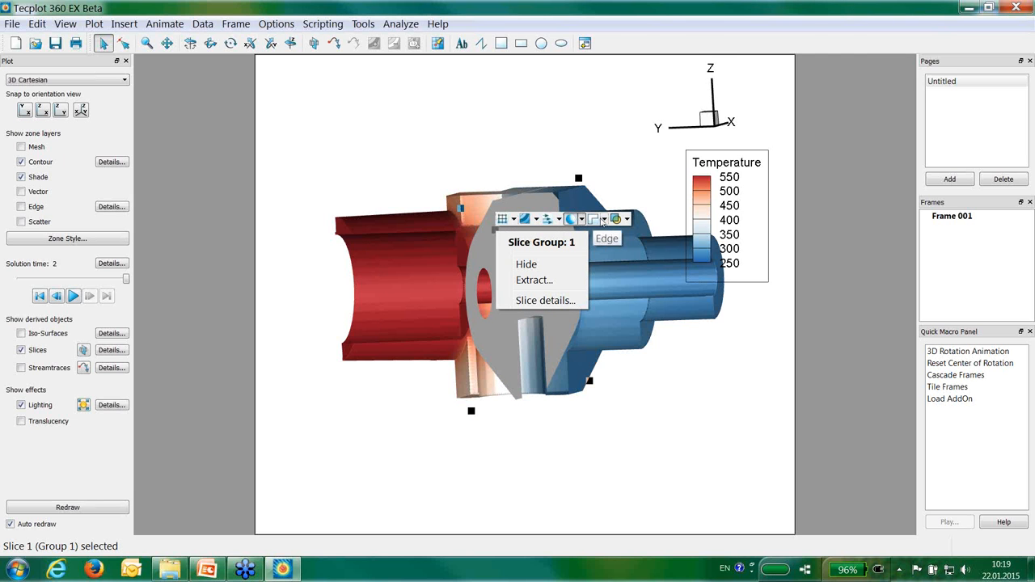
{"action": "left_click", "coordinate": [401, 166]}
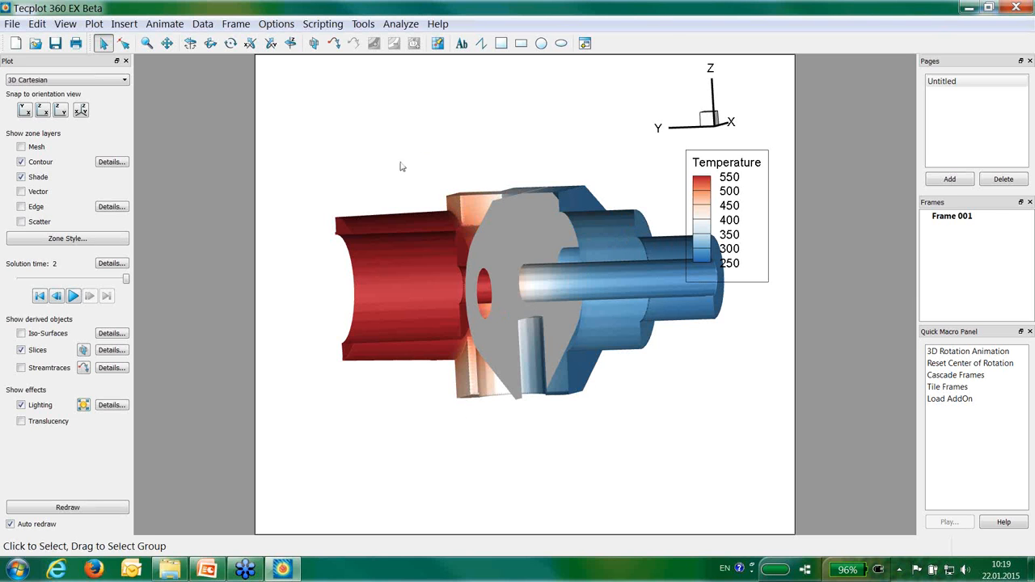
Snap to the XZ view and turn contour flooding back on for the slice
{"action": "left_click", "coordinate": [42, 111]}
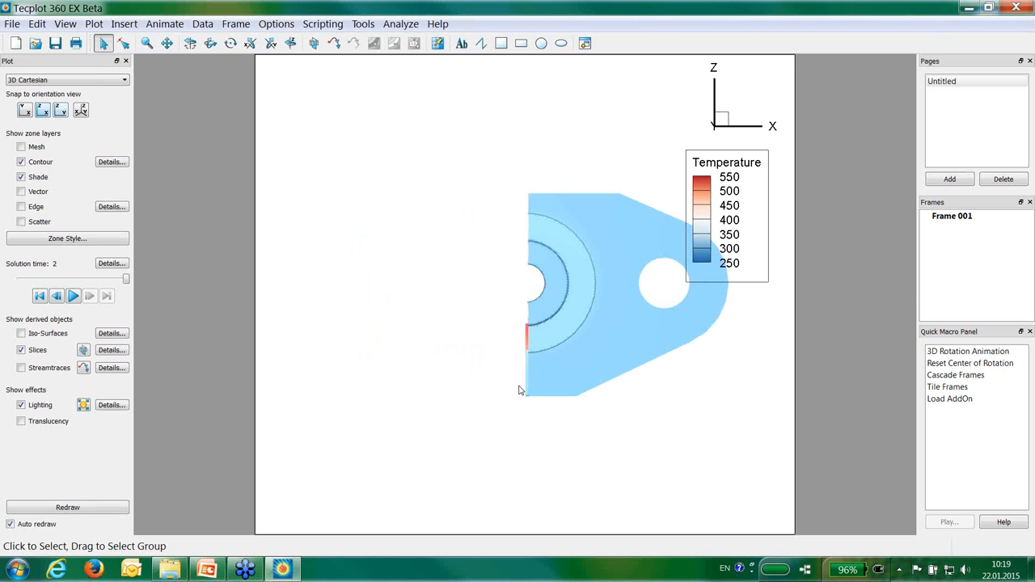
{"action": "left_click", "coordinate": [460, 287]}
{"action": "right_click", "coordinate": [460, 286]}
{"action": "left_click", "coordinate": [491, 275]}
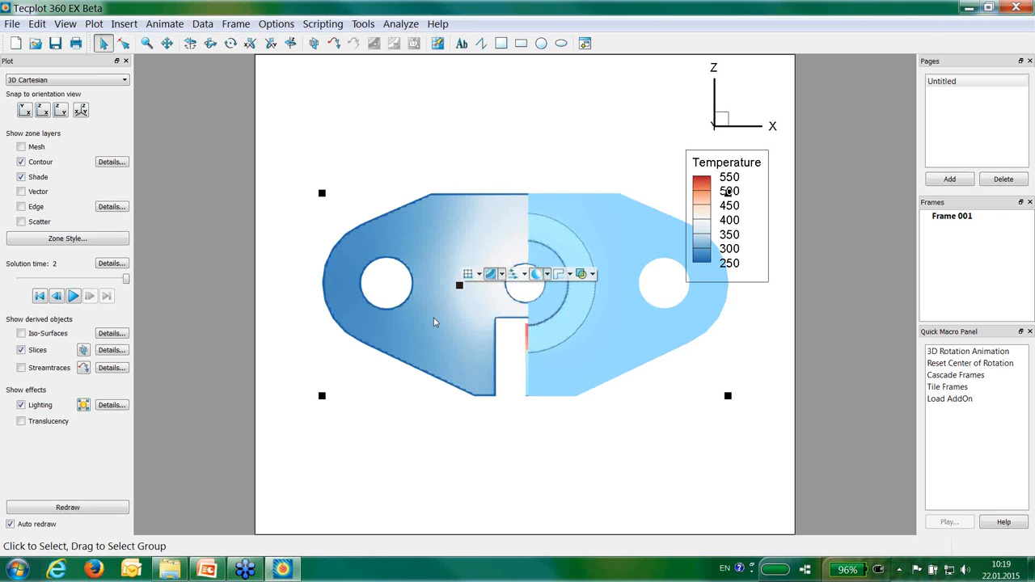
Deselect the slice, turn on streamtraces, and set the U, V and W vector variables to qx, qy and qz
{"action": "left_click", "coordinate": [432, 333]}
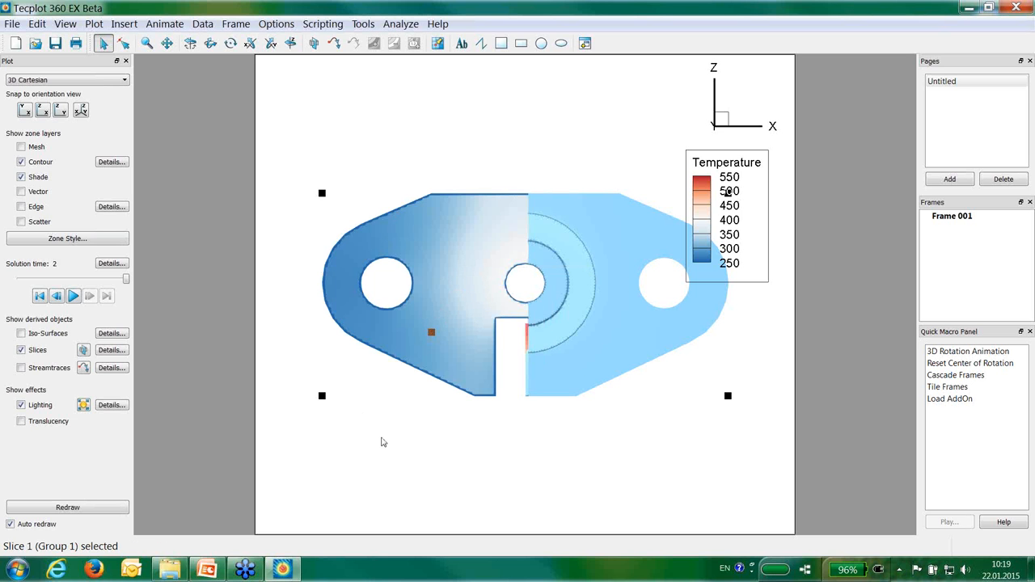
{"action": "left_click", "coordinate": [384, 439]}
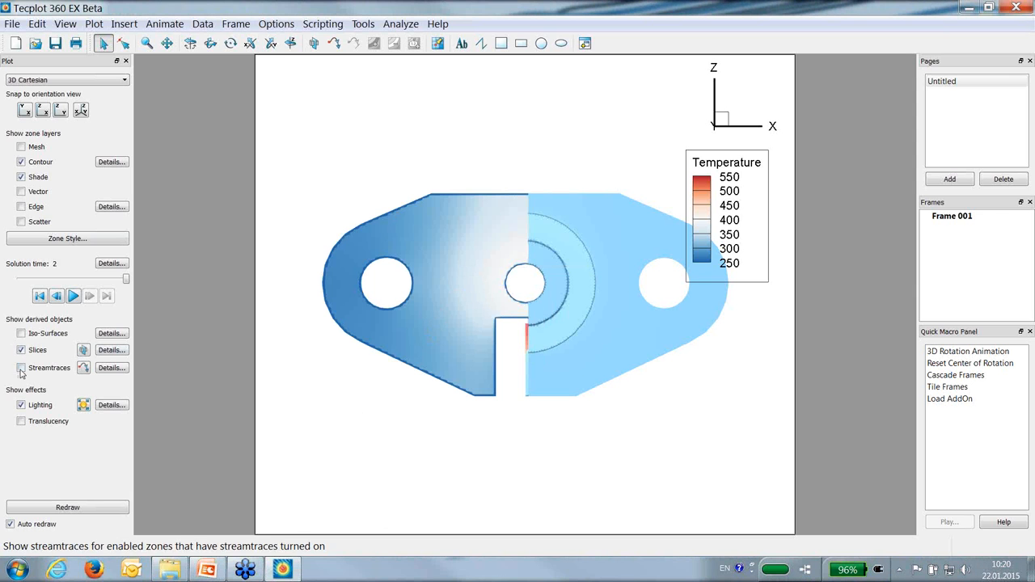
{"action": "left_click", "coordinate": [93, 24]}
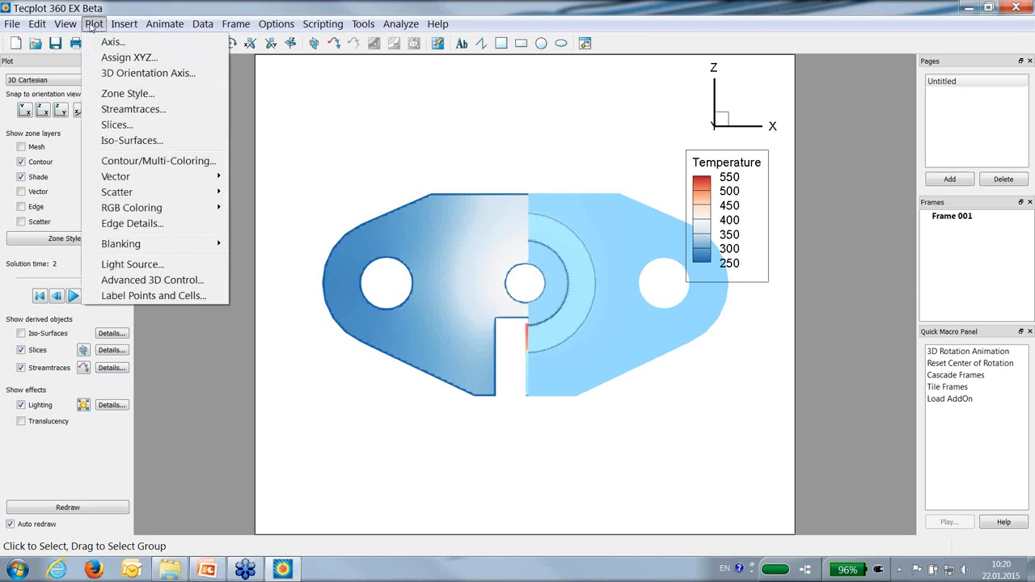
{"action": "mouse_move", "coordinate": [125, 180]}
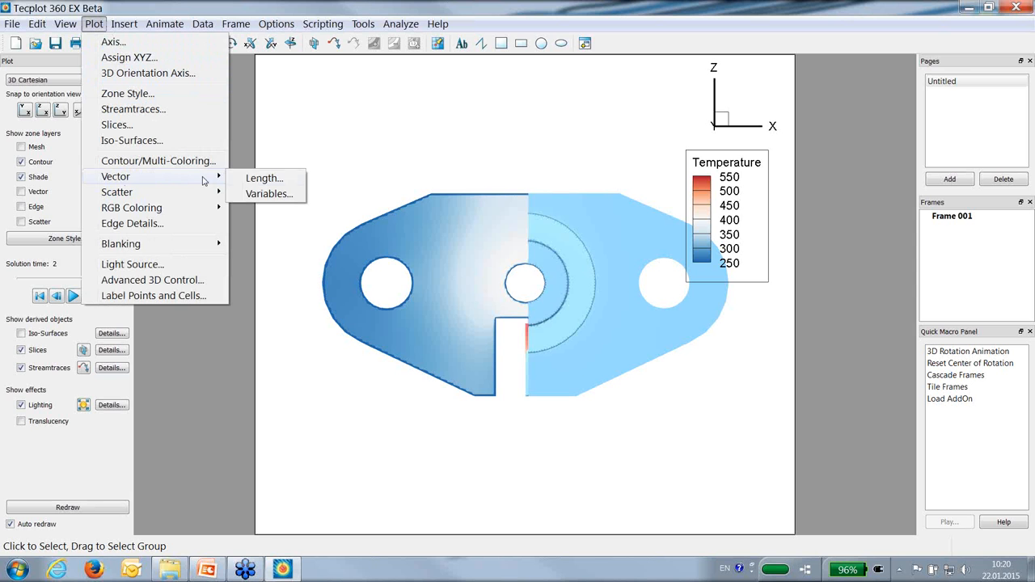
{"action": "left_click", "coordinate": [269, 194]}
{"action": "left_click_drag", "start_coordinate": [445, 223], "coordinate": [238, 118]}
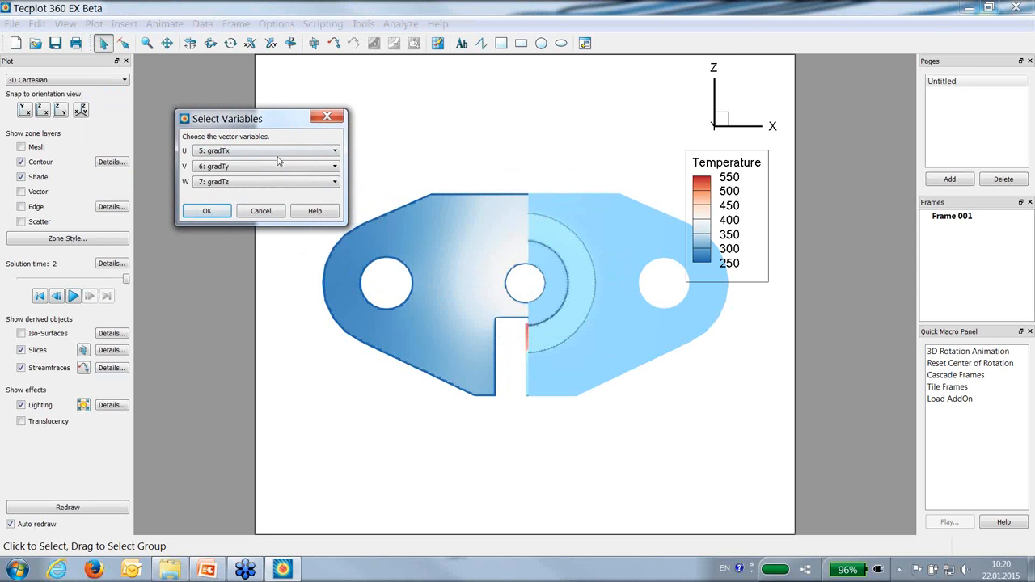
{"action": "left_click", "coordinate": [277, 154]}
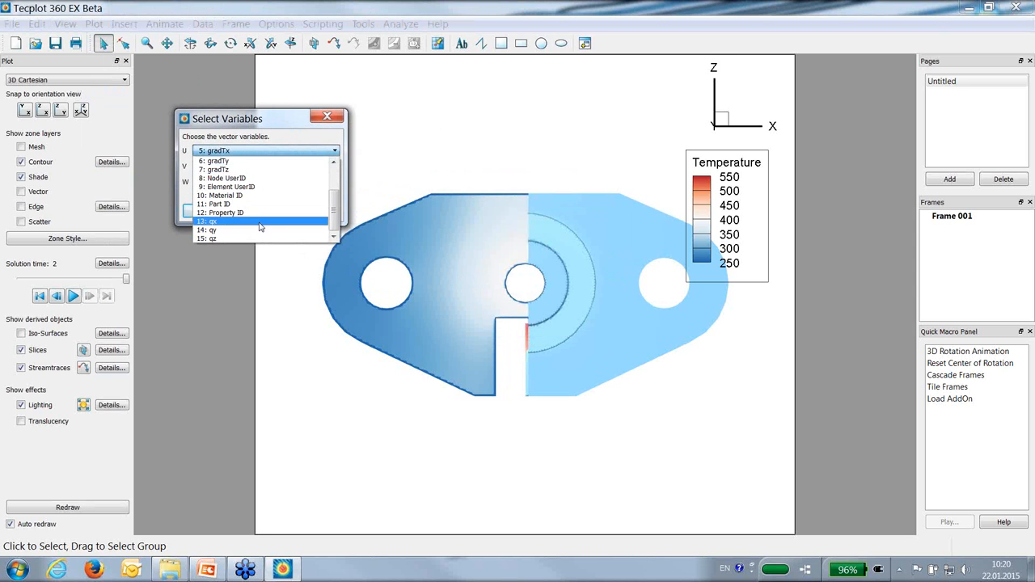
{"action": "left_click", "coordinate": [259, 224]}
{"action": "left_click", "coordinate": [267, 166]}
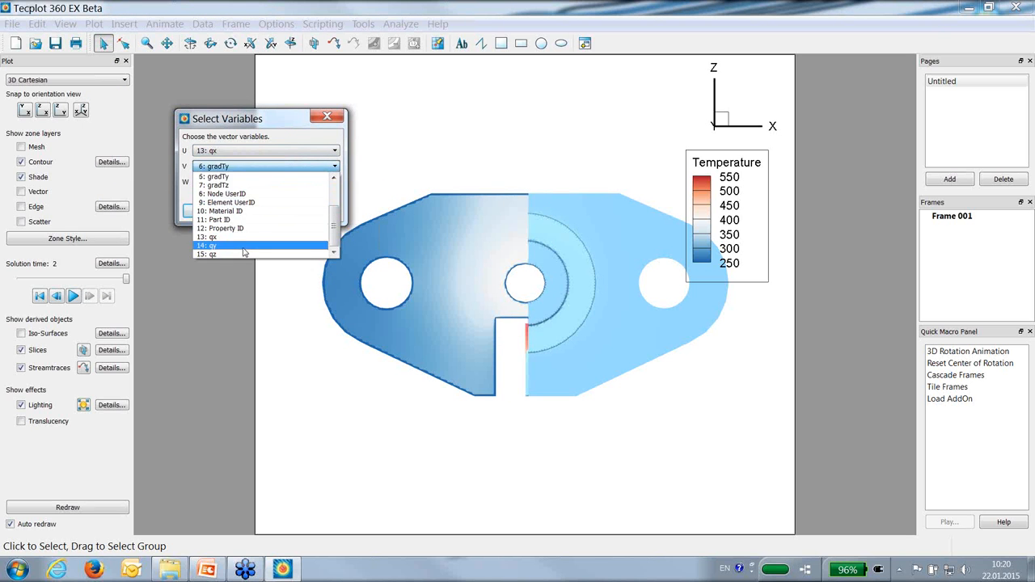
{"action": "left_click", "coordinate": [243, 247]}
{"action": "left_click", "coordinate": [235, 182]}
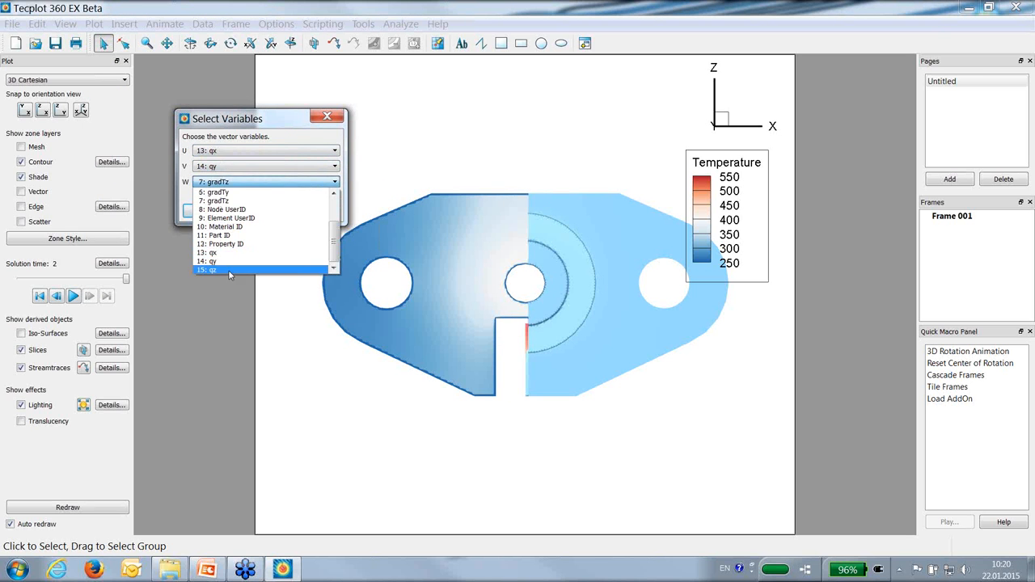
{"action": "left_click", "coordinate": [228, 270]}
{"action": "left_click", "coordinate": [208, 211]}
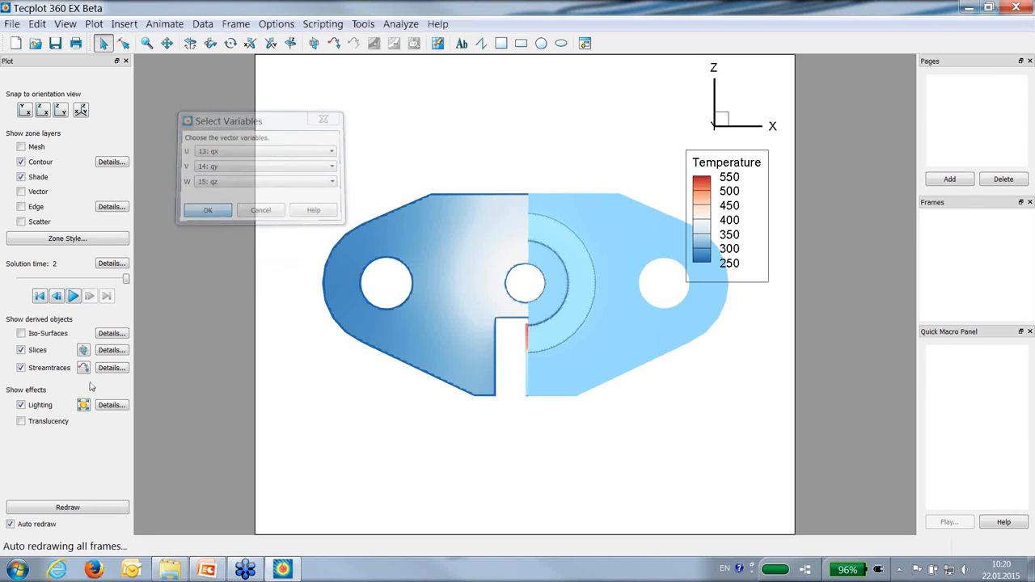
Place individual streamtraces and several rakes of streamtraces across the slice, around the bolt hole and beside the central bore
{"action": "left_click", "coordinate": [84, 368]}
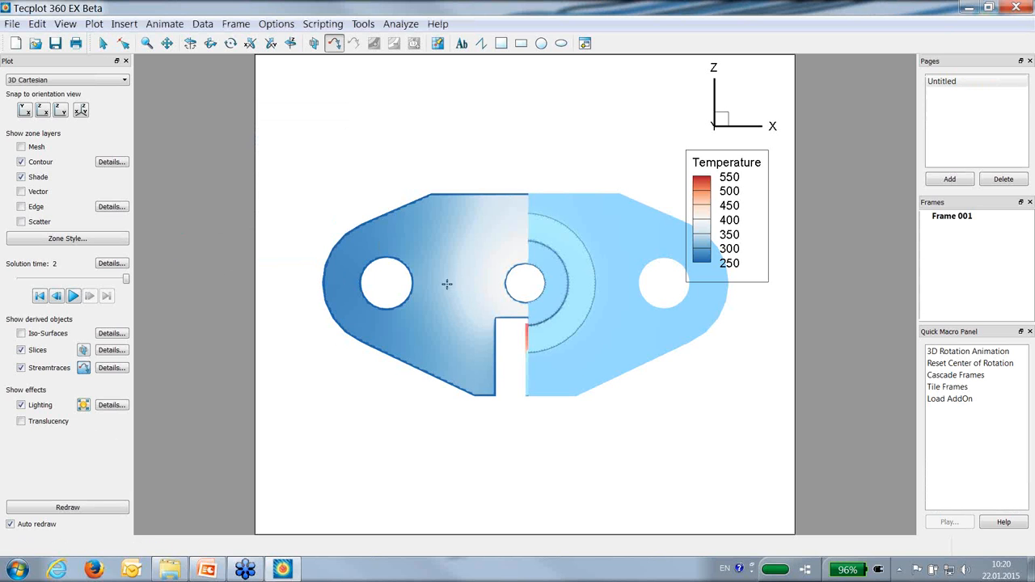
{"action": "left_click", "coordinate": [505, 240]}
{"action": "left_click", "coordinate": [487, 279]}
{"action": "left_click", "coordinate": [473, 250]}
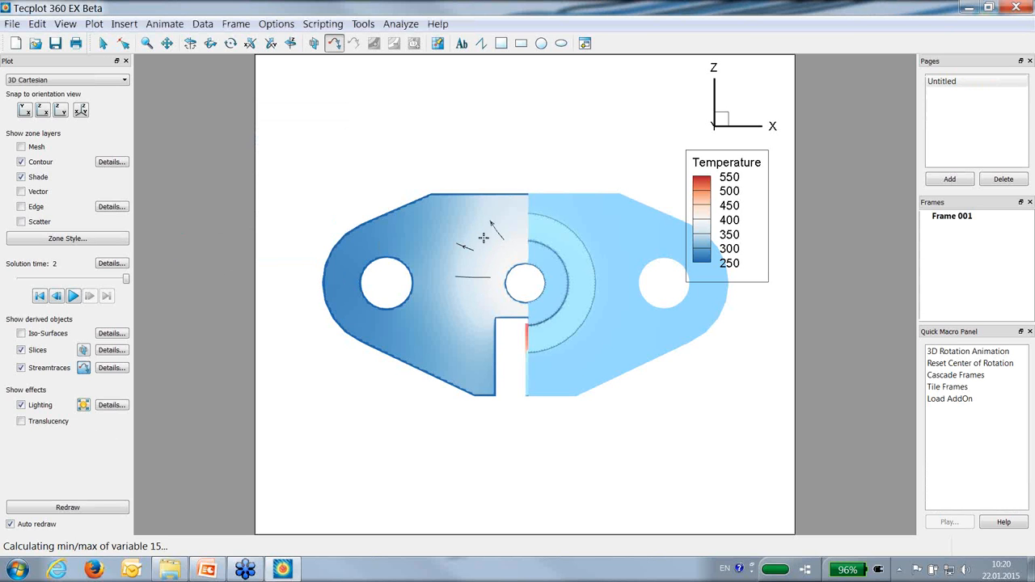
{"action": "left_click_drag", "start_coordinate": [484, 223], "coordinate": [467, 376]}
{"action": "left_click_drag", "start_coordinate": [450, 233], "coordinate": [446, 358]}
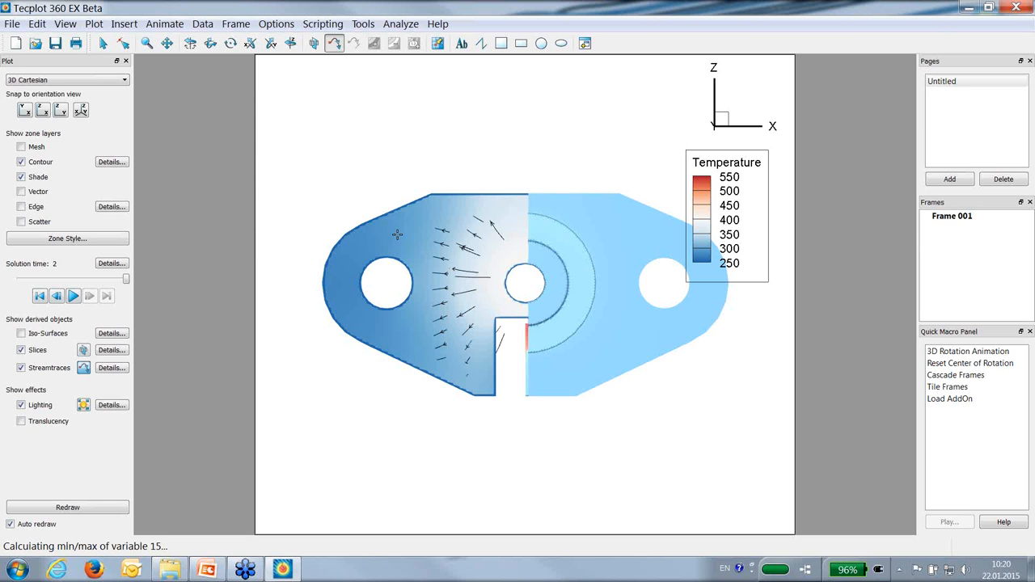
{"action": "left_click_drag", "start_coordinate": [406, 233], "coordinate": [374, 242]}
{"action": "left_click_drag", "start_coordinate": [494, 248], "coordinate": [412, 330]}
{"action": "left_click_drag", "start_coordinate": [513, 241], "coordinate": [474, 341]}
{"action": "left_click_drag", "start_coordinate": [501, 206], "coordinate": [424, 318]}
{"action": "left_click", "coordinate": [437, 225]}
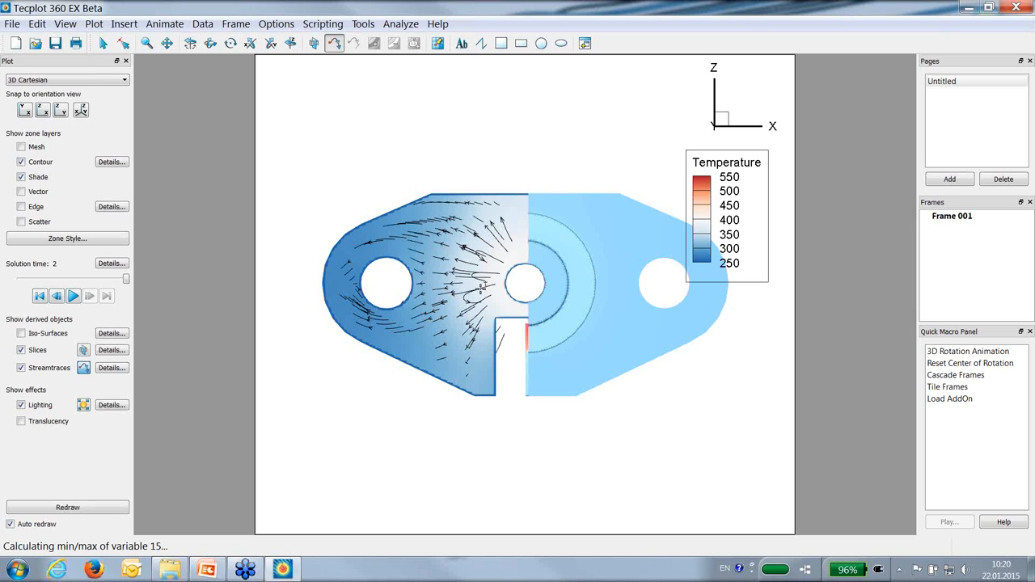
{"action": "left_click_drag", "start_coordinate": [510, 306], "coordinate": [488, 285]}
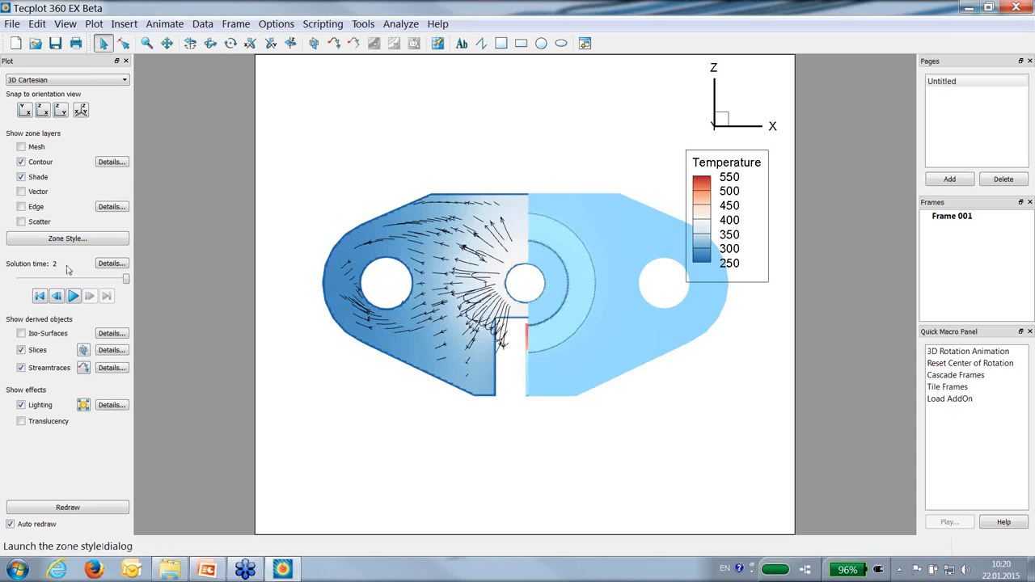
Rotate the flange to a side view and set the streamtrace line color to Multi
{"action": "left_click", "coordinate": [210, 43]}
{"action": "left_click_drag", "start_coordinate": [345, 200], "coordinate": [598, 350]}
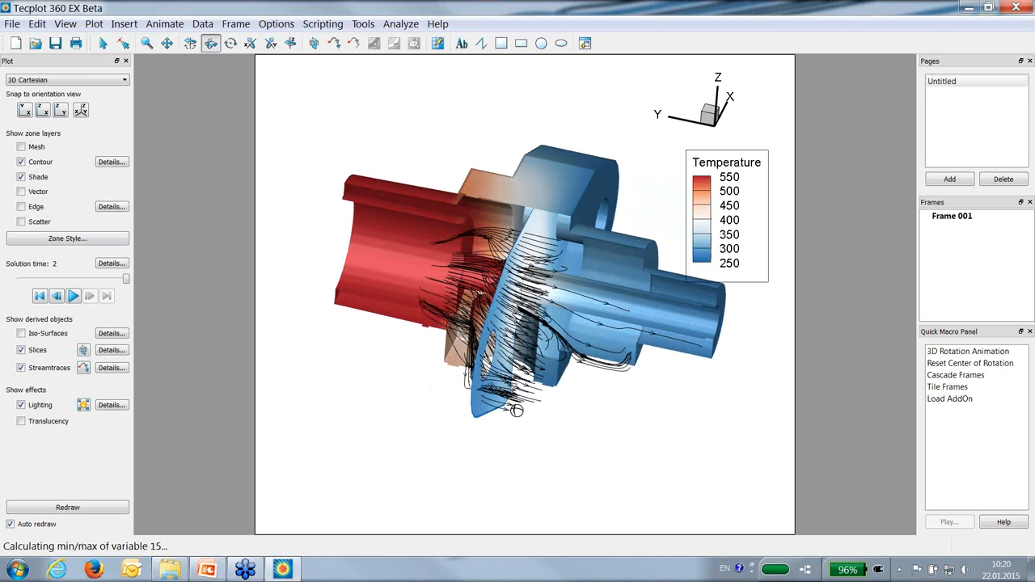
{"action": "key", "text": "Escape"}
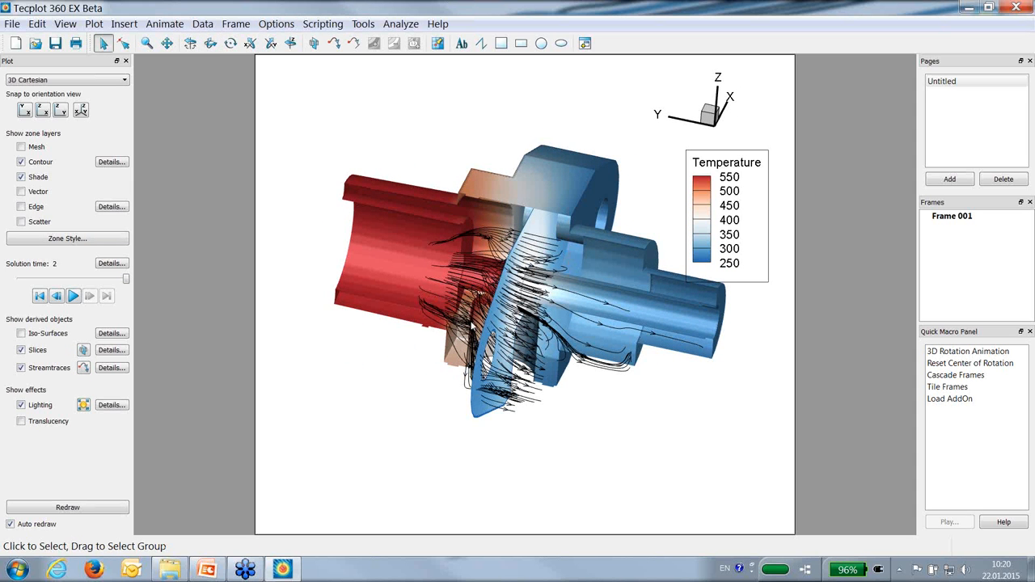
{"action": "left_click", "coordinate": [502, 391]}
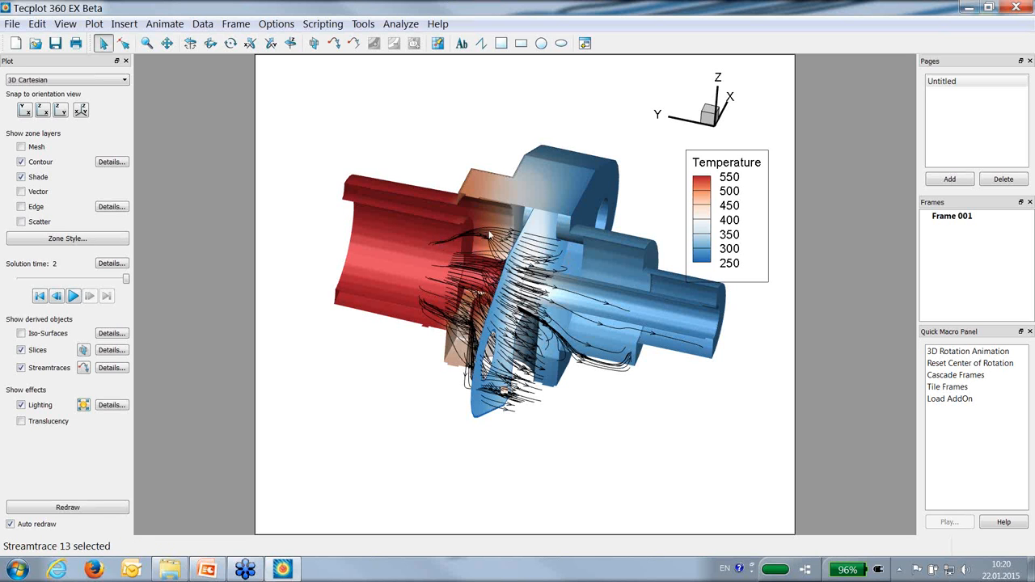
{"action": "left_click", "coordinate": [112, 368]}
{"action": "left_click", "coordinate": [443, 189]}
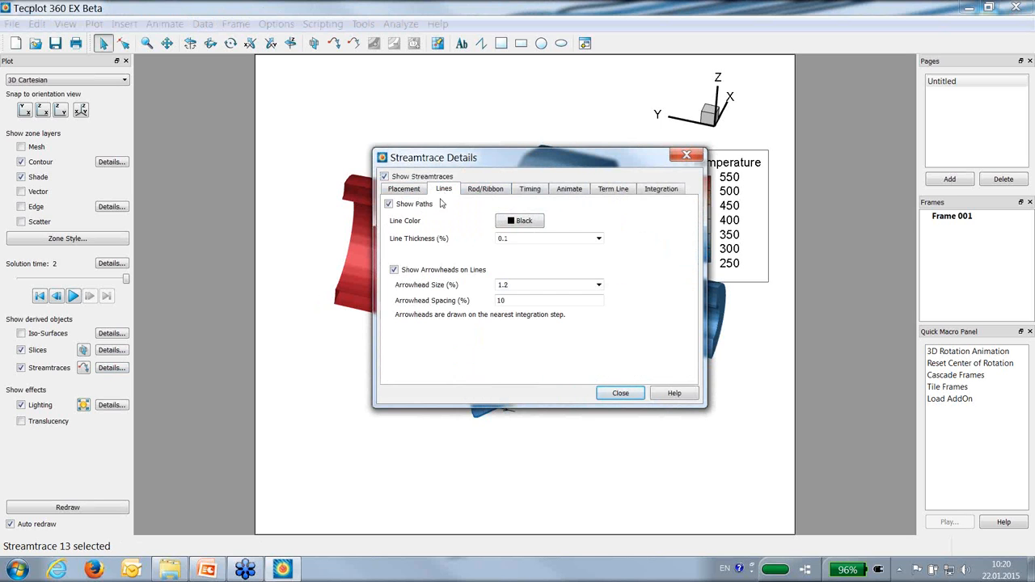
{"action": "left_click", "coordinate": [526, 223]}
{"action": "left_click", "coordinate": [485, 327]}
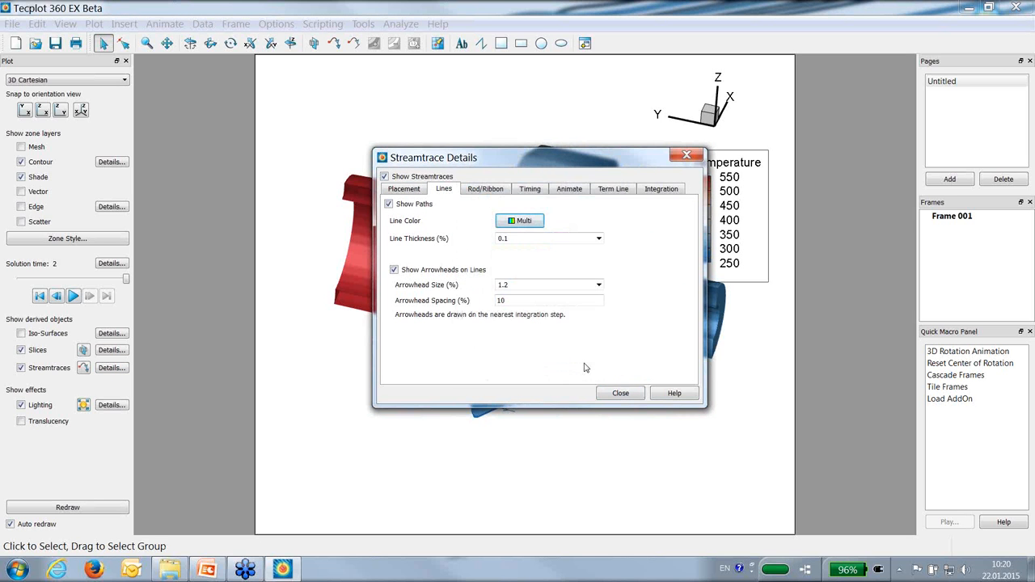
{"action": "left_click", "coordinate": [616, 393]}
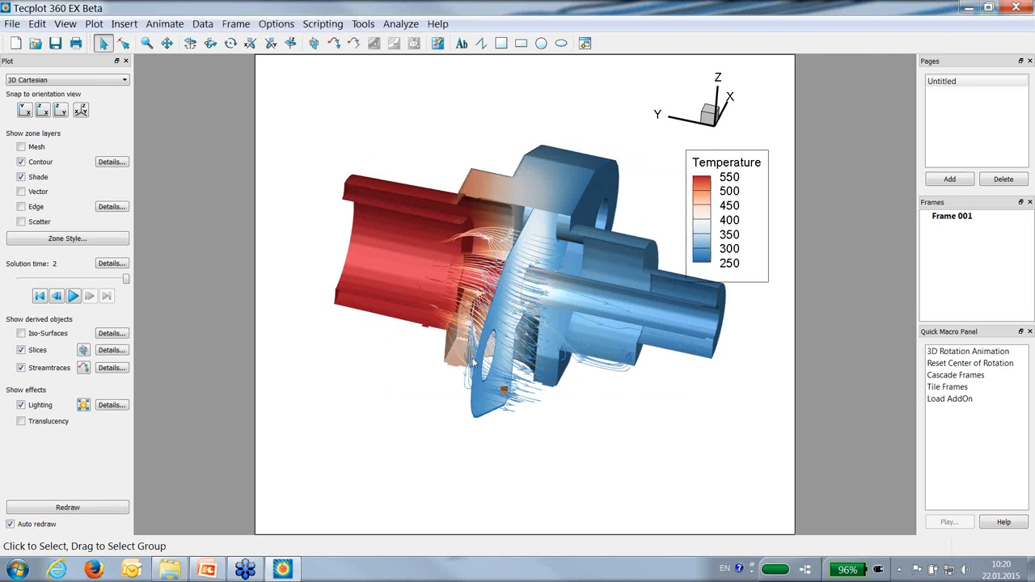
Hide the slices and show the vector layer on the flange's zones
{"action": "left_click", "coordinate": [21, 350]}
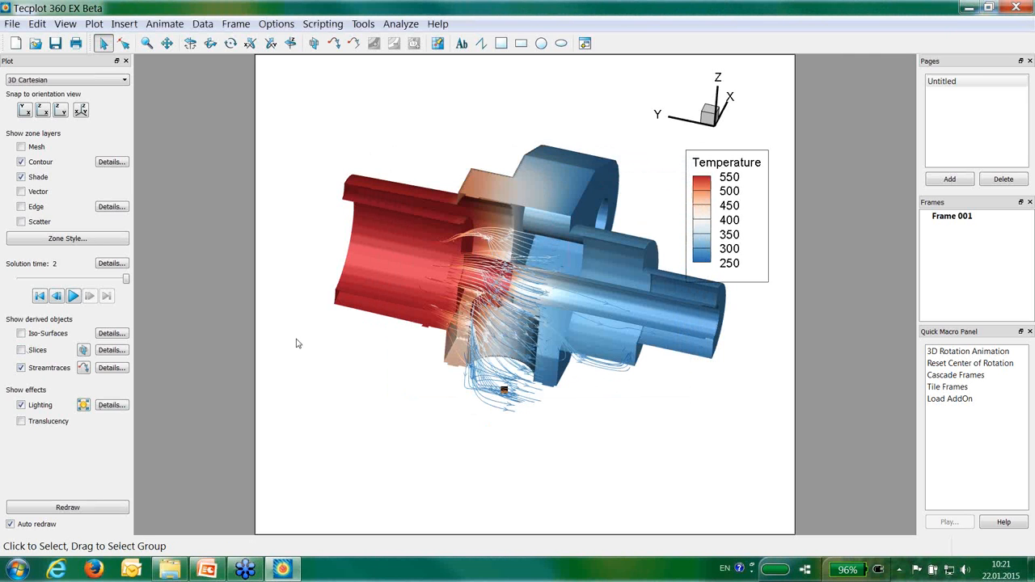
{"action": "left_click", "coordinate": [398, 238]}
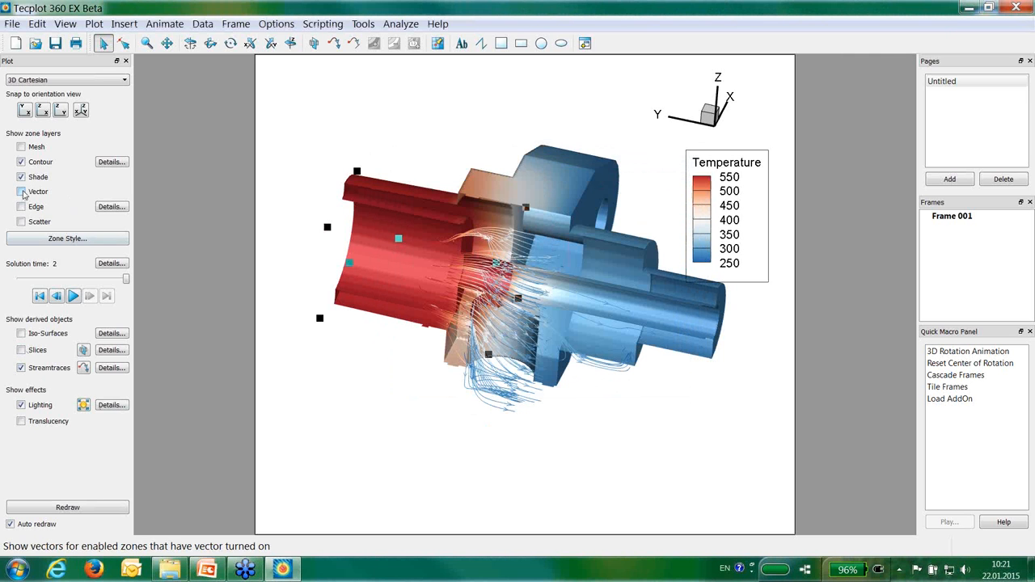
{"action": "left_click", "coordinate": [21, 192]}
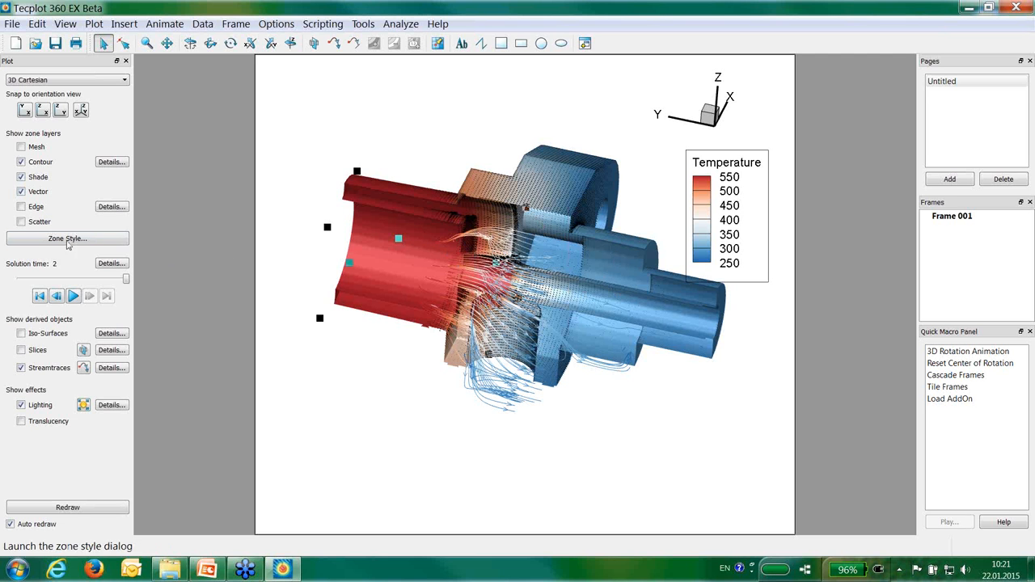
Increase the relative vector length to 1.2E-009 grid units per magnitude and deselect the flange zone
{"action": "left_click", "coordinate": [93, 24]}
{"action": "mouse_move", "coordinate": [134, 178]}
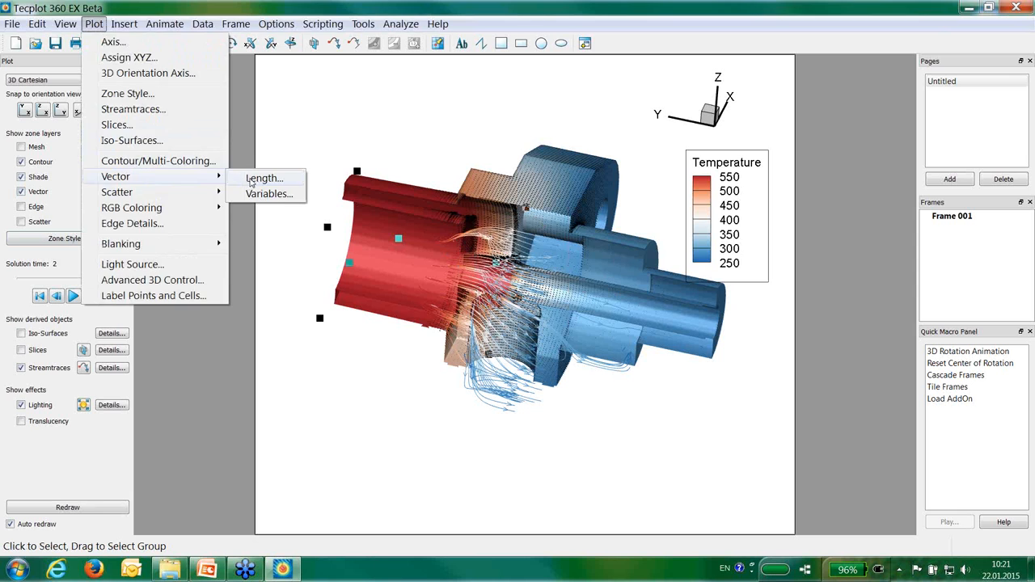
{"action": "left_click", "coordinate": [251, 182]}
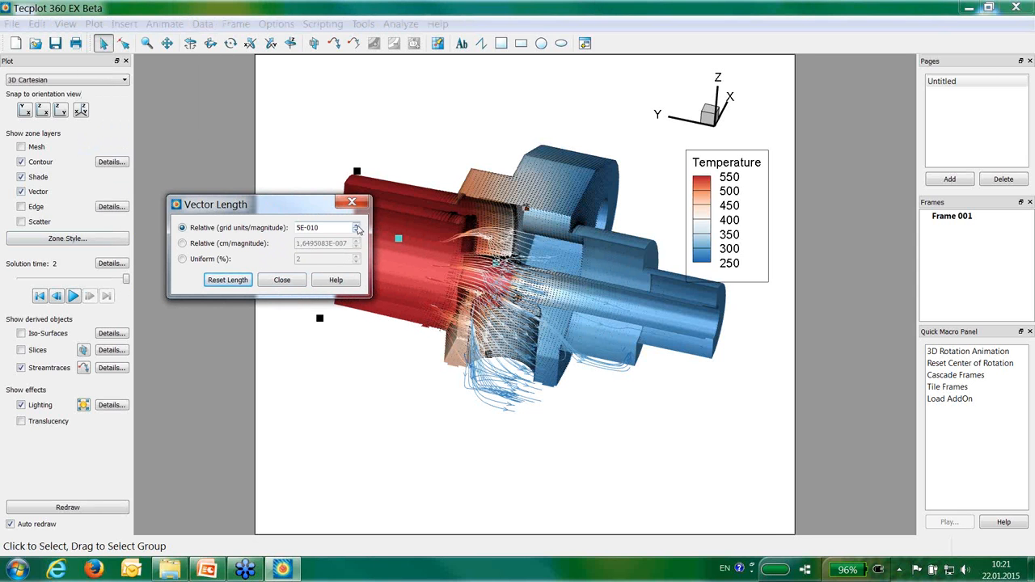
{"action": "left_click", "coordinate": [357, 229]}
{"action": "left_click", "coordinate": [358, 228]}
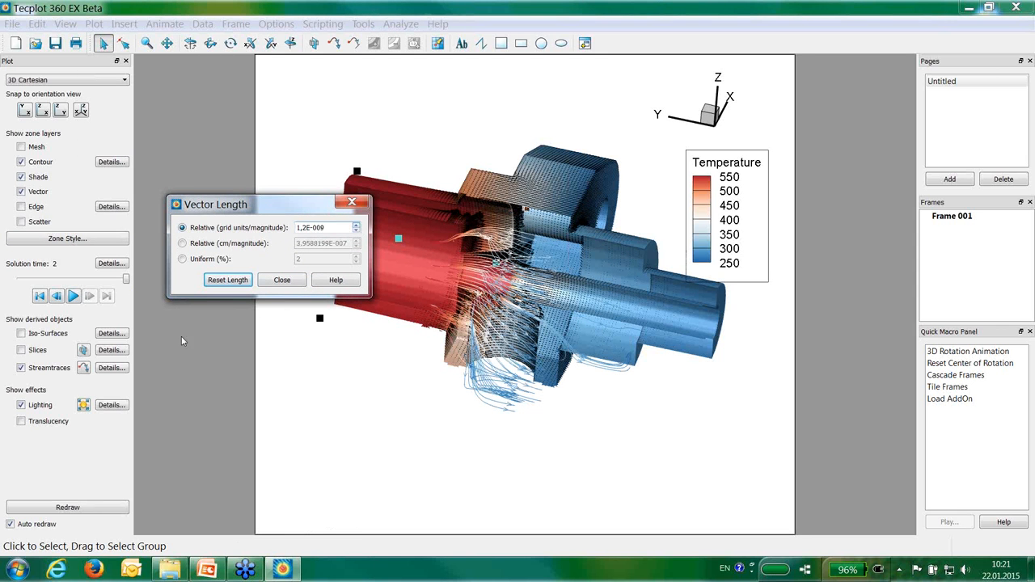
{"action": "left_click", "coordinate": [280, 280]}
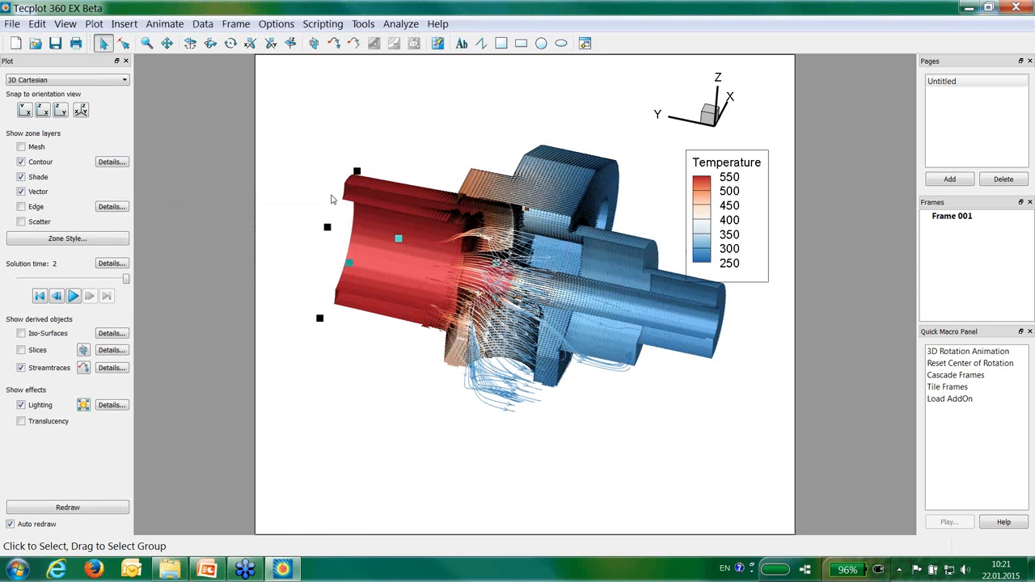
{"action": "left_click", "coordinate": [331, 342]}
Rotate the flange so the X axis points up, and change the frame's background color to black
{"action": "left_click", "coordinate": [210, 43]}
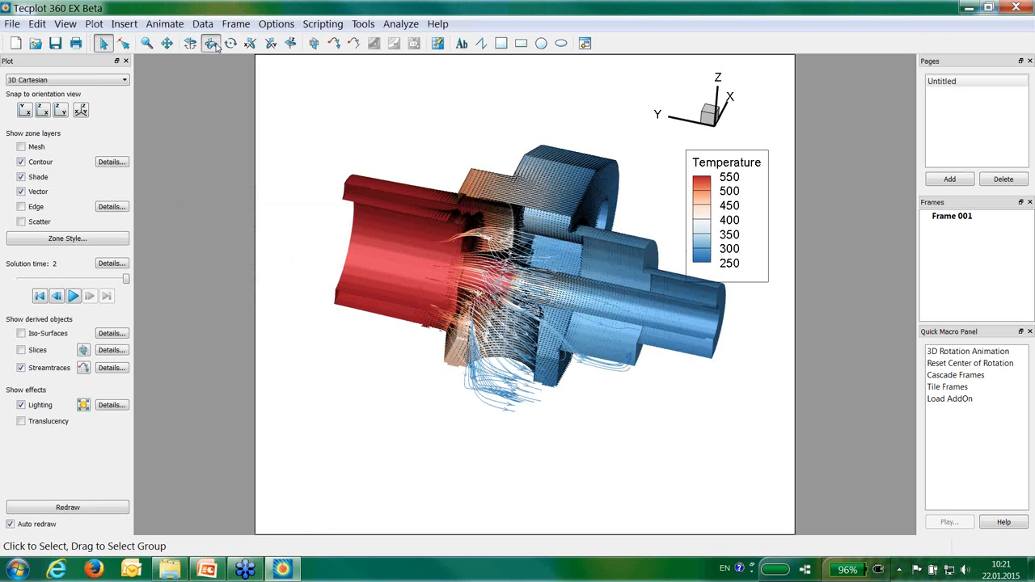
{"action": "left_click_drag", "start_coordinate": [412, 185], "coordinate": [423, 315]}
{"action": "key", "text": "Escape"}
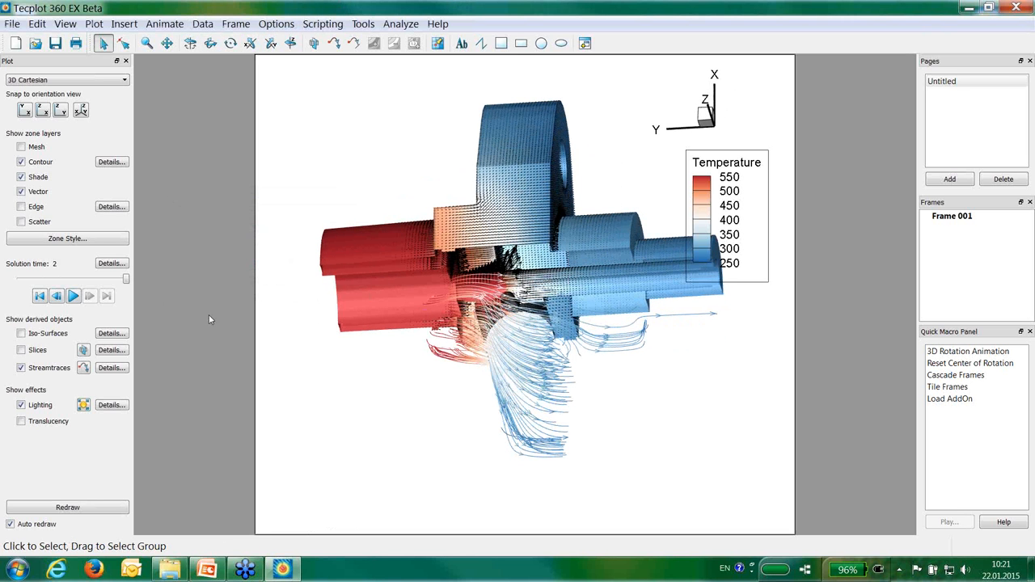
{"action": "double_click", "coordinate": [256, 332]}
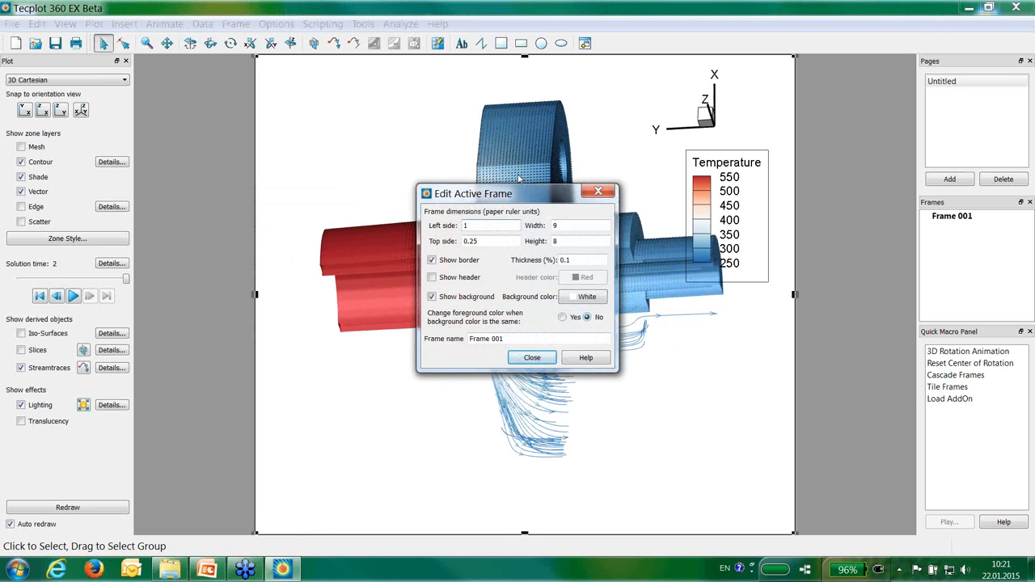
{"action": "left_click", "coordinate": [568, 297]}
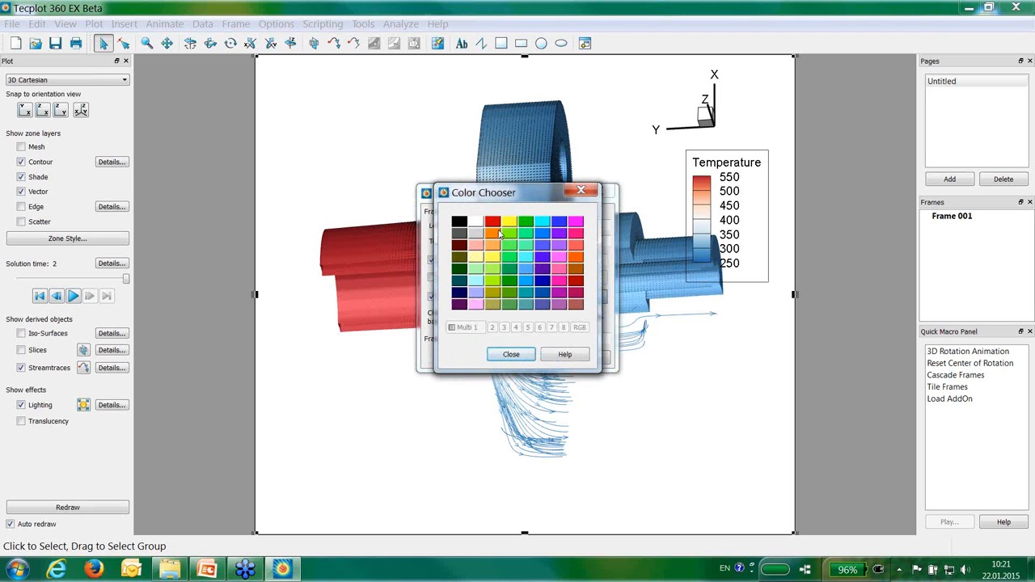
{"action": "left_click", "coordinate": [465, 227]}
{"action": "left_click", "coordinate": [531, 360]}
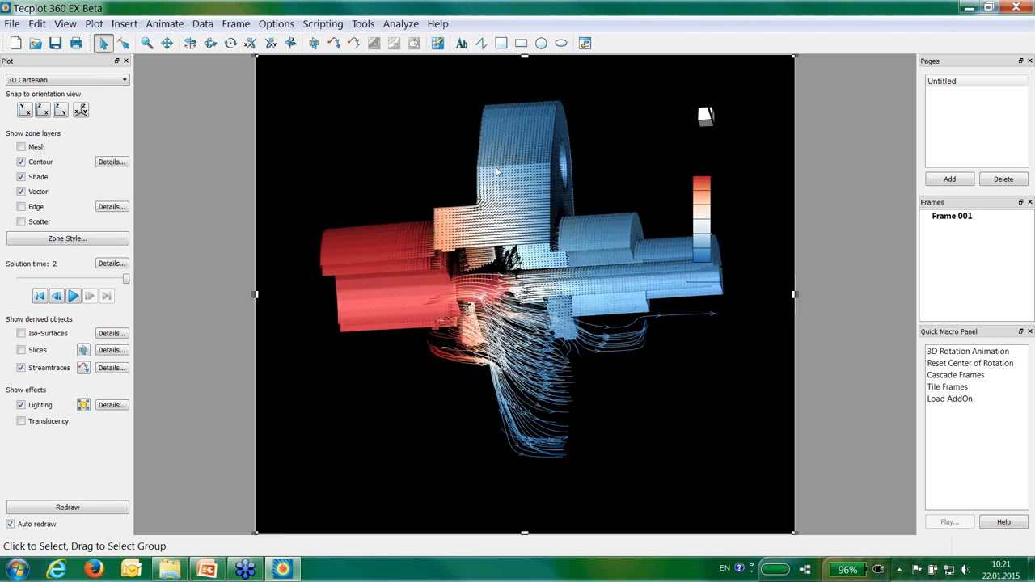
Change the temperature legend's text color to white
{"action": "double_click", "coordinate": [724, 201]}
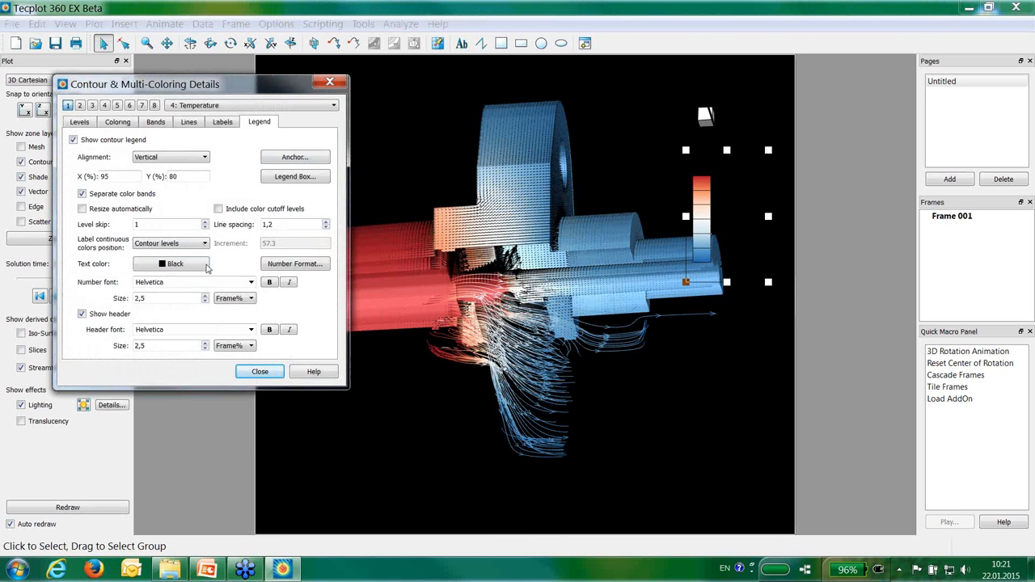
{"action": "left_click", "coordinate": [194, 266]}
{"action": "left_click", "coordinate": [159, 176]}
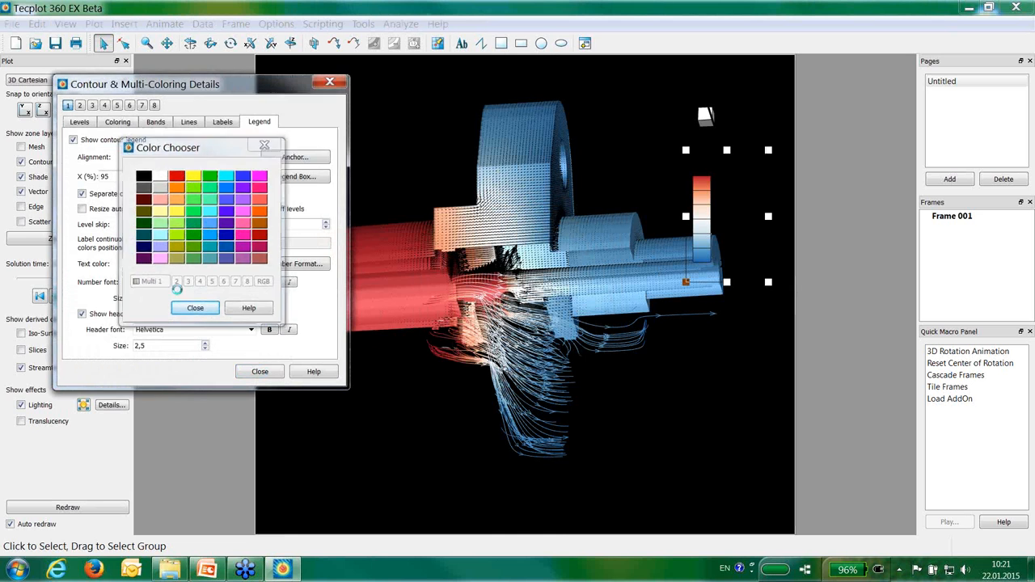
{"action": "left_click", "coordinate": [194, 308]}
{"action": "left_click", "coordinate": [330, 82]}
Set the 3D orientation axis color to white and move the Temperature legend to the frame's upper-left corner
{"action": "double_click", "coordinate": [705, 116]}
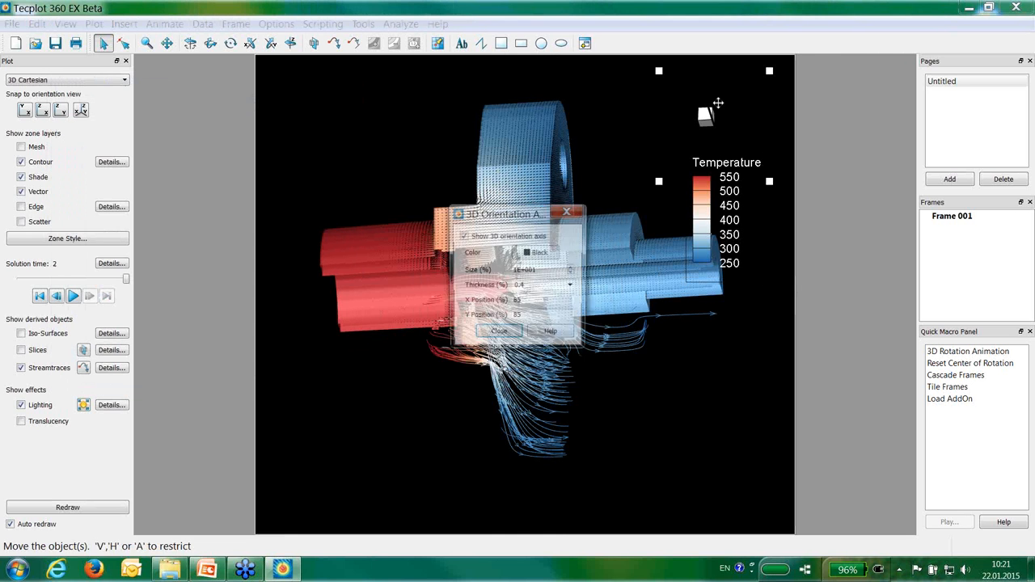
{"action": "left_click", "coordinate": [530, 251]}
{"action": "left_click", "coordinate": [473, 223]}
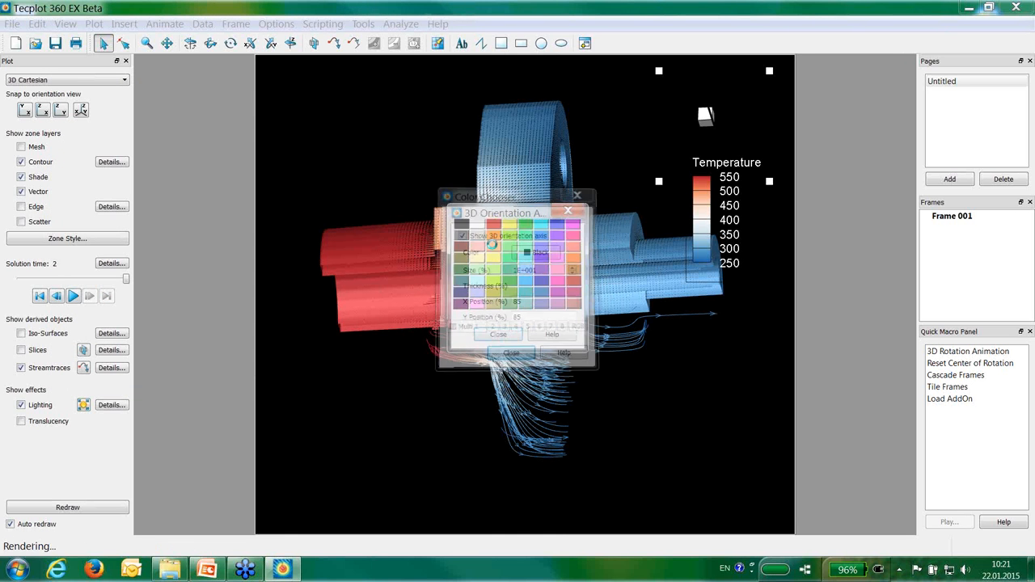
{"action": "left_click", "coordinate": [497, 335]}
{"action": "left_click", "coordinate": [708, 178]}
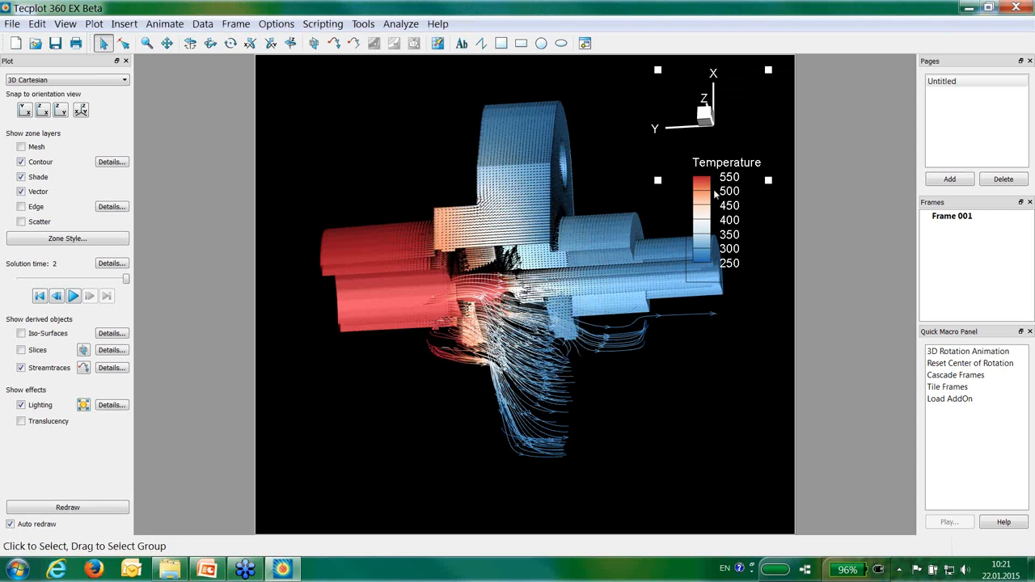
{"action": "left_click_drag", "start_coordinate": [726, 223], "coordinate": [310, 133]}
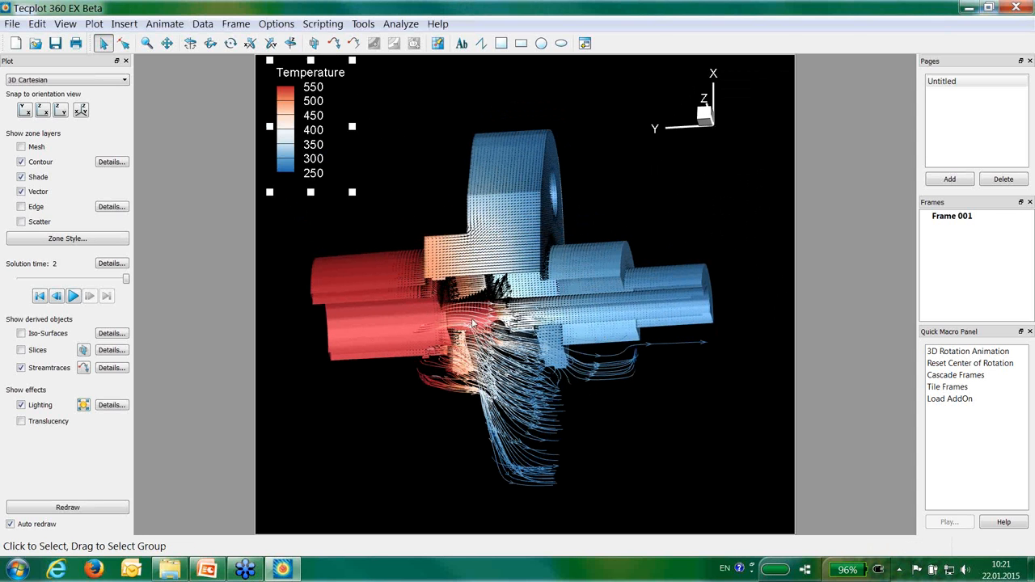
Rotate the flange so the Z axis points up and append this view as the first key frame of a key frame animation
{"action": "left_click", "coordinate": [210, 43]}
{"action": "left_click_drag", "start_coordinate": [427, 381], "coordinate": [495, 176]}
{"action": "left_click_drag", "start_coordinate": [557, 321], "coordinate": [446, 294]}
{"action": "left_click", "coordinate": [215, 43]}
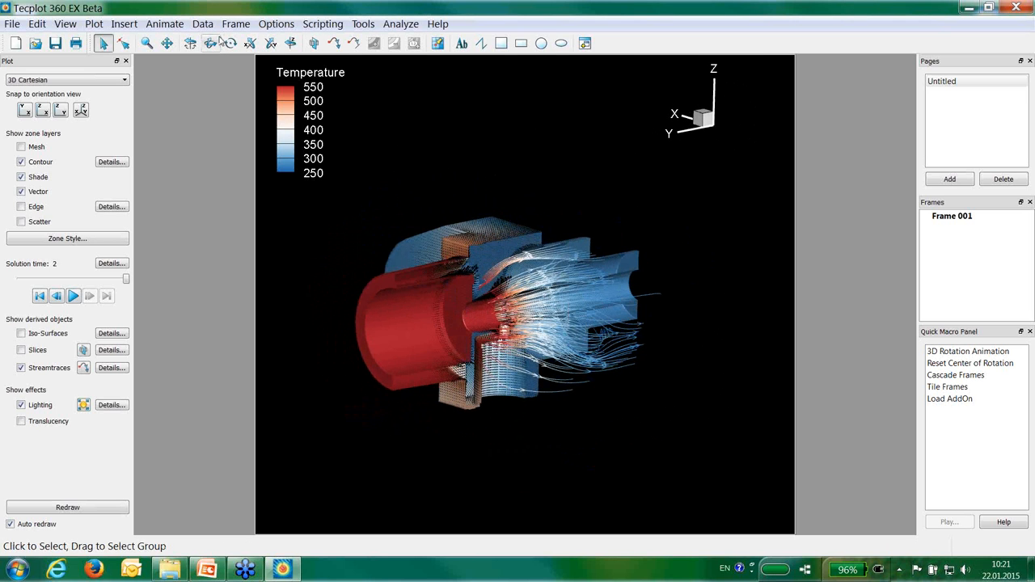
{"action": "left_click", "coordinate": [166, 26]}
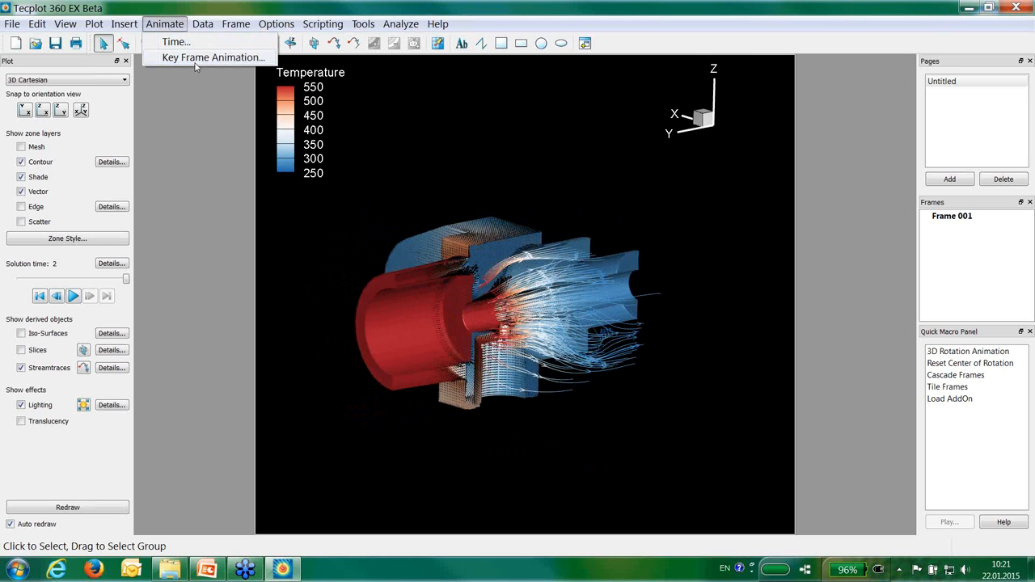
{"action": "left_click", "coordinate": [196, 59]}
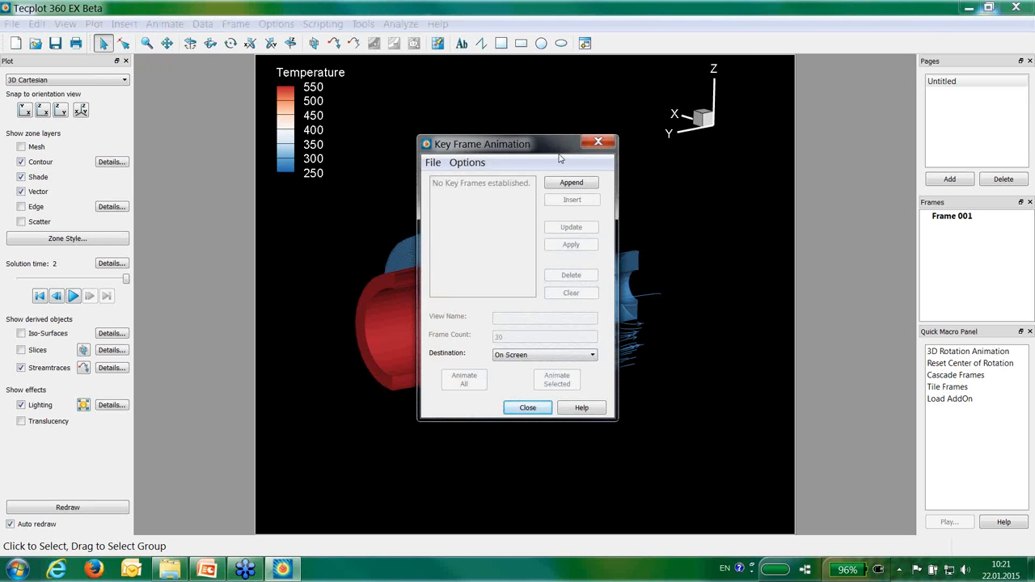
{"action": "left_click_drag", "start_coordinate": [534, 144], "coordinate": [241, 116]}
{"action": "left_click", "coordinate": [276, 155]}
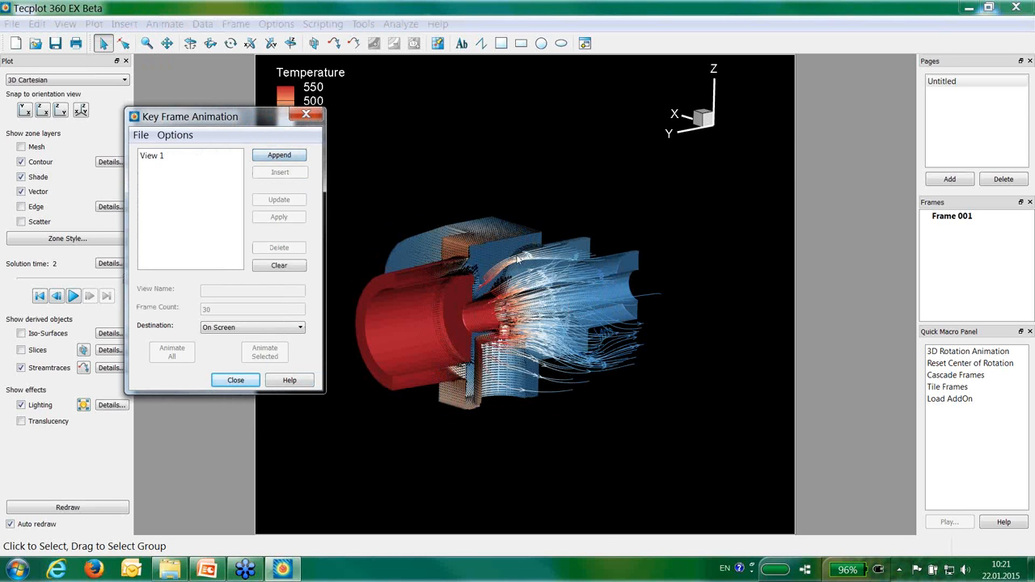
Append three more key frames: a close-up of the flange's center, the same close-up rotated, and the rotated flange zoomed out to full view
{"action": "middle_click_drag", "start_coordinate": [517, 259], "coordinate": [526, 581]}
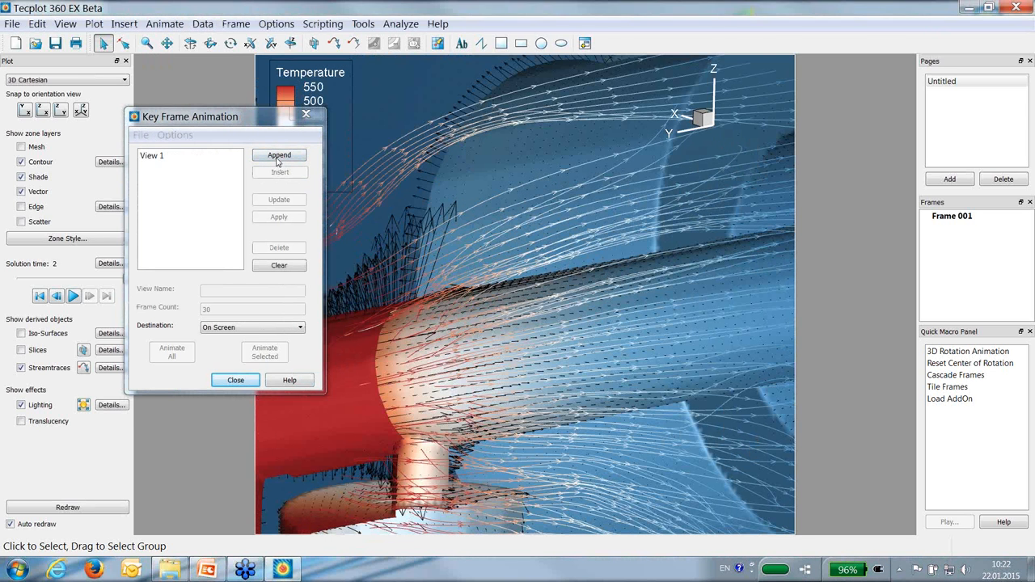
{"action": "left_click", "coordinate": [277, 155]}
{"action": "left_click", "coordinate": [647, 361]}
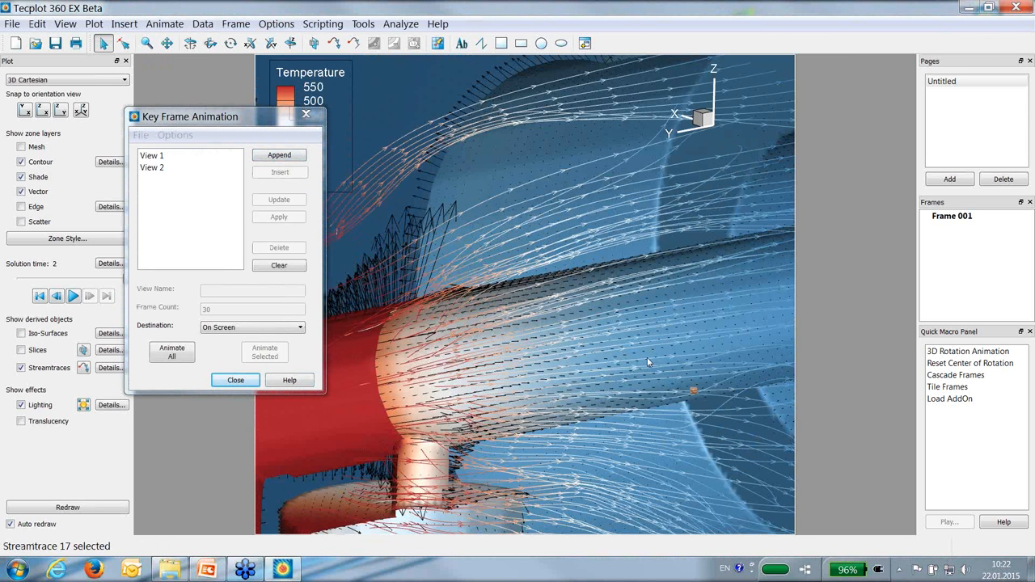
{"action": "left_click", "coordinate": [211, 43]}
{"action": "left_click_drag", "start_coordinate": [731, 423], "coordinate": [224, 164]}
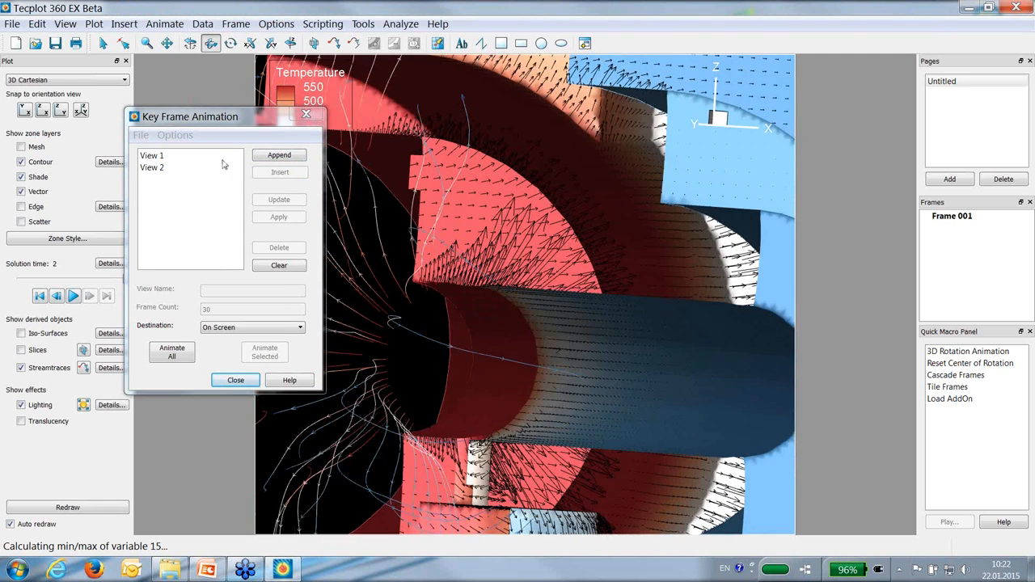
{"action": "left_click", "coordinate": [279, 155]}
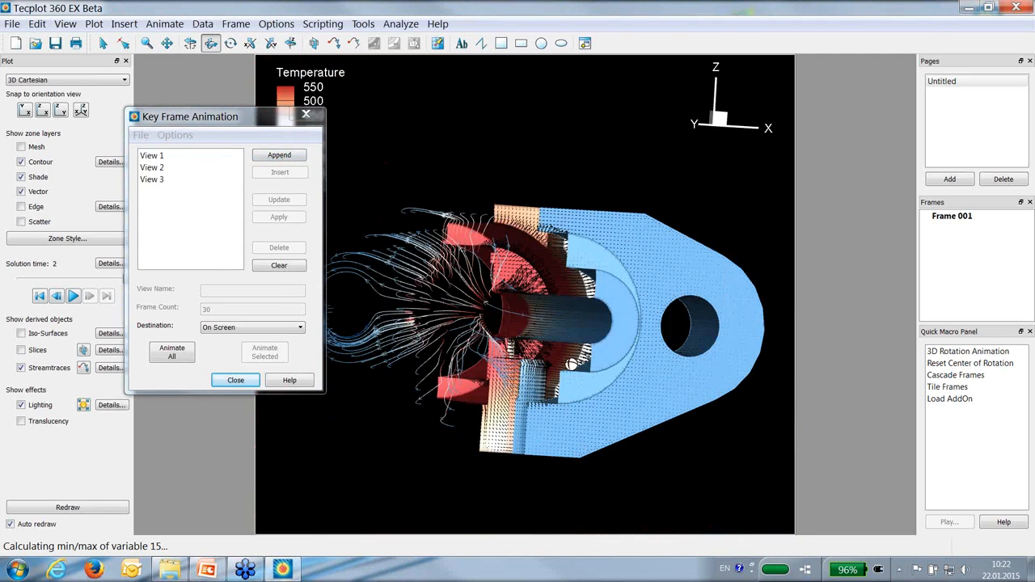
{"action": "left_click", "coordinate": [279, 155]}
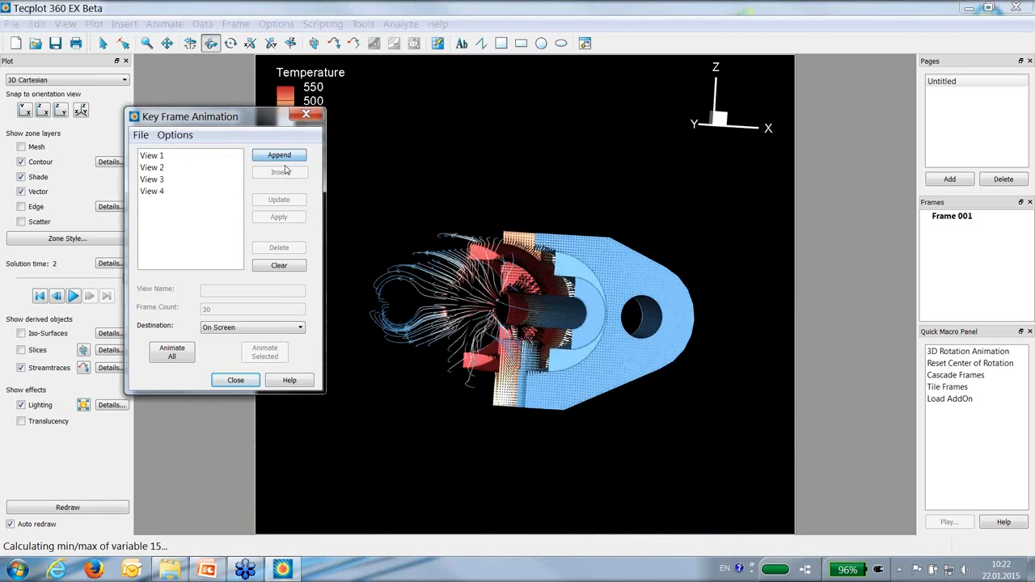
Review the stored key frames by applying views 1 to 4 to the plot, finishing on View 1
{"action": "left_click", "coordinate": [184, 168]}
{"action": "left_click", "coordinate": [278, 218]}
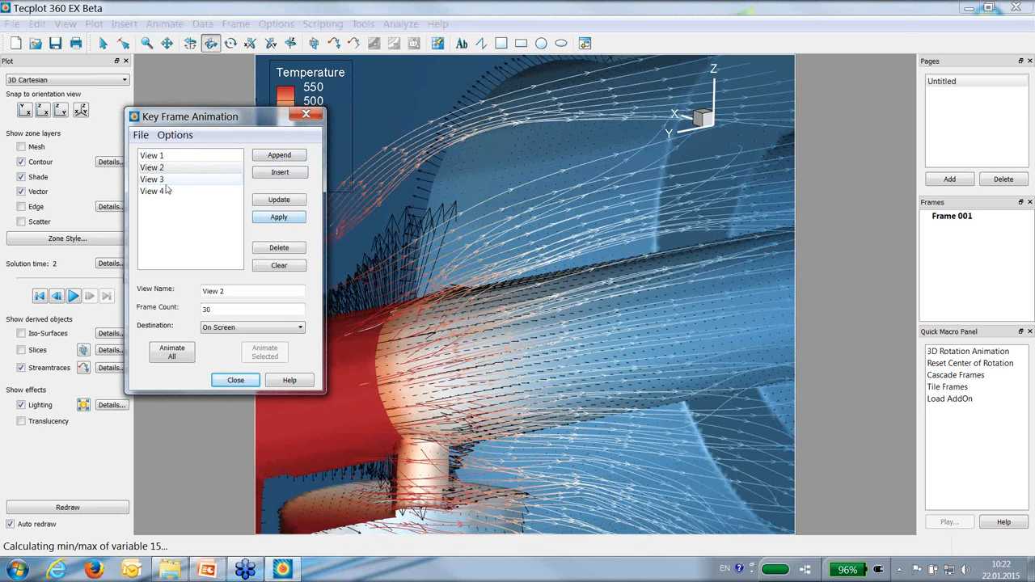
{"action": "left_click", "coordinate": [290, 222]}
{"action": "left_click", "coordinate": [186, 156]}
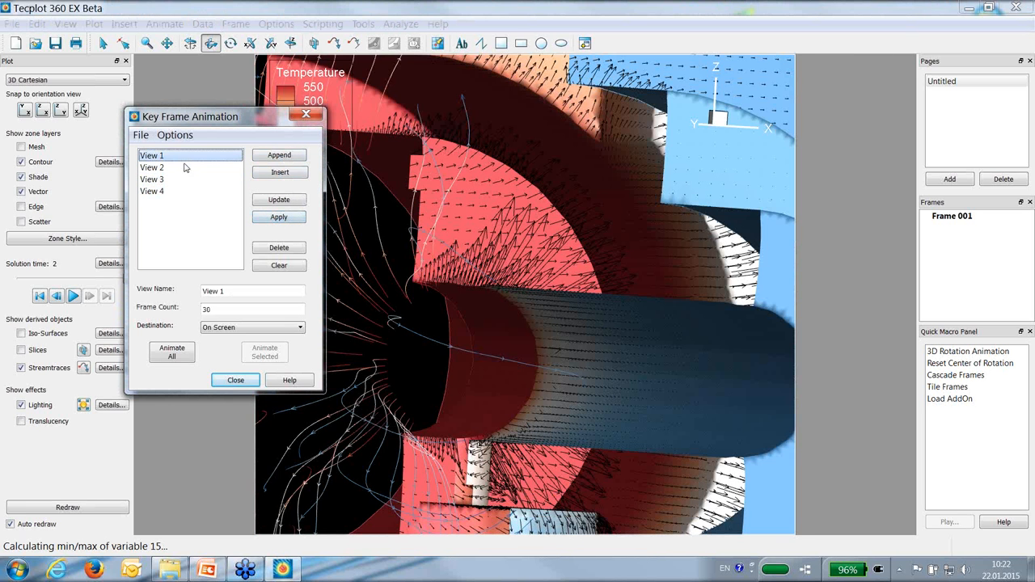
{"action": "left_click", "coordinate": [293, 219]}
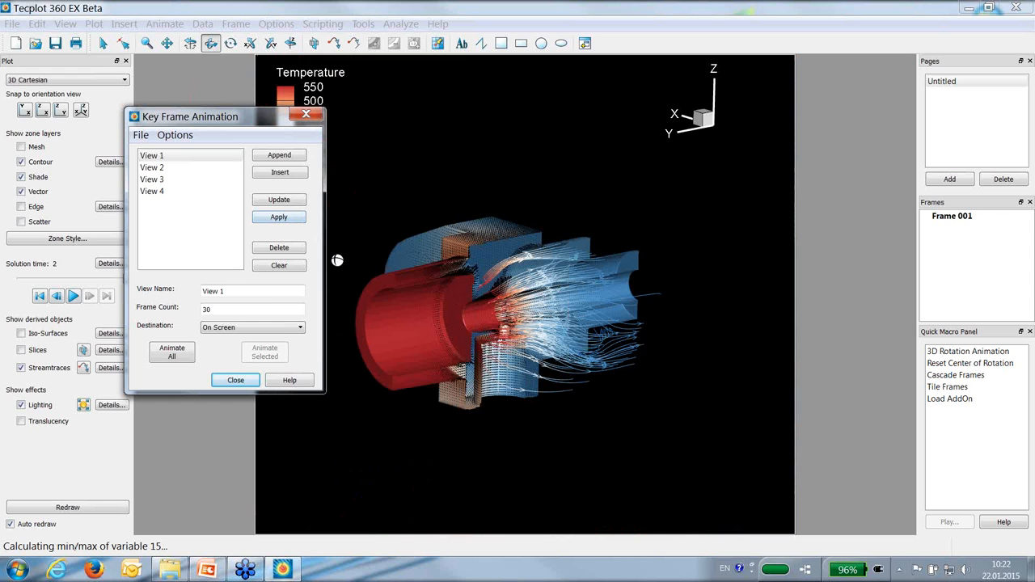
{"action": "left_click", "coordinate": [171, 191]}
{"action": "left_click", "coordinate": [270, 219]}
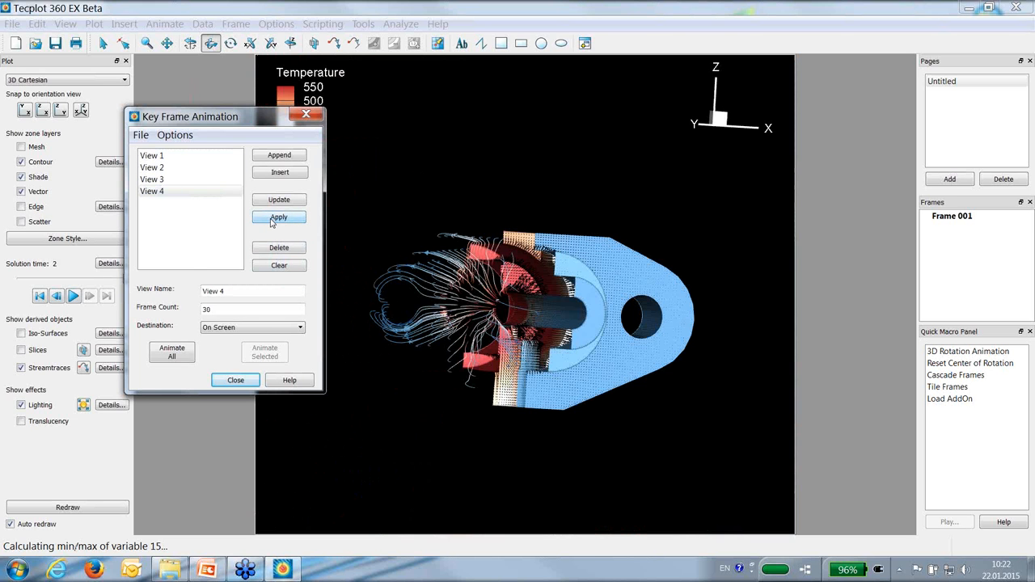
{"action": "left_click", "coordinate": [187, 156]}
{"action": "left_click", "coordinate": [199, 168]}
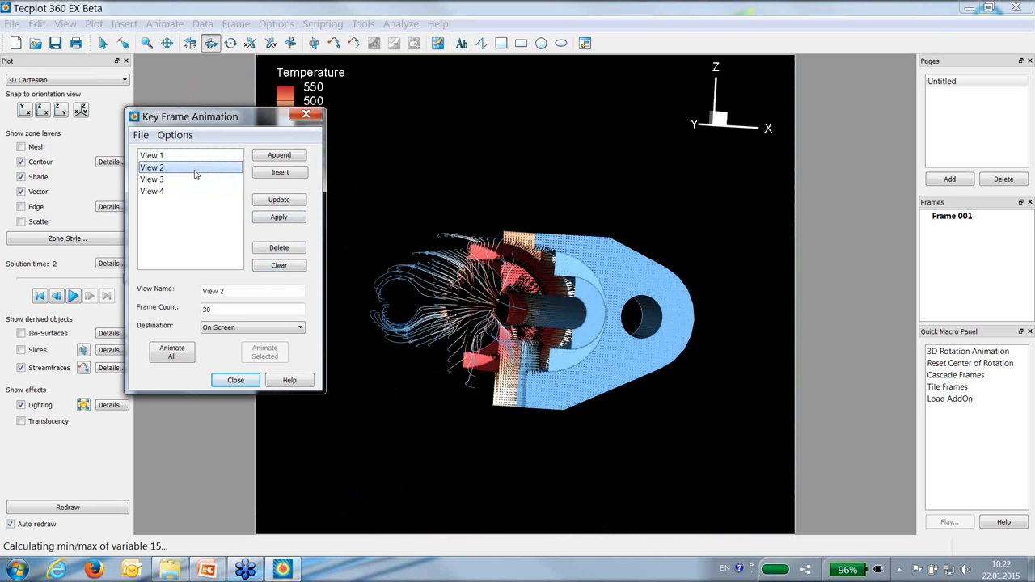
{"action": "left_click", "coordinate": [278, 216]}
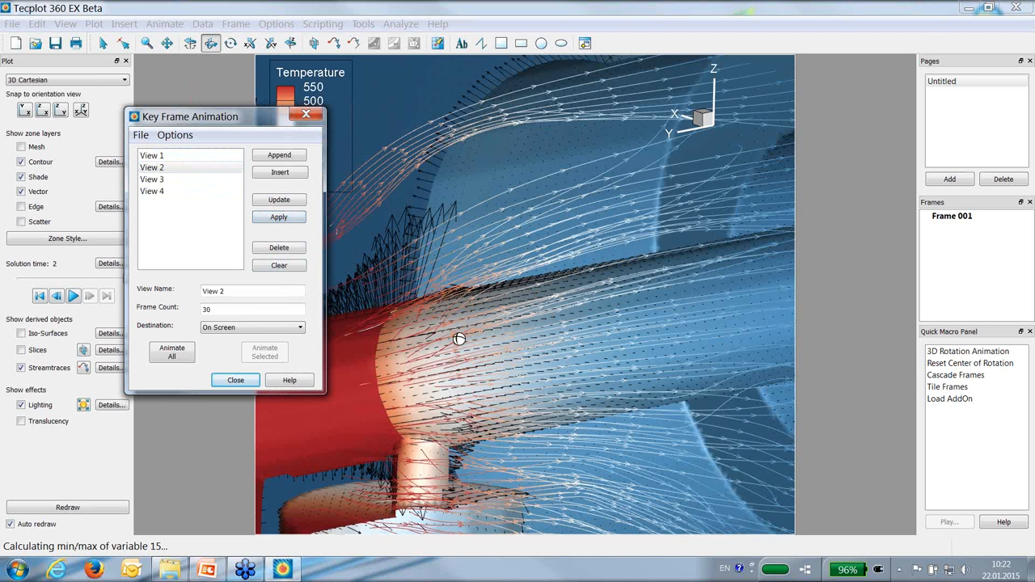
{"action": "left_click", "coordinate": [193, 156]}
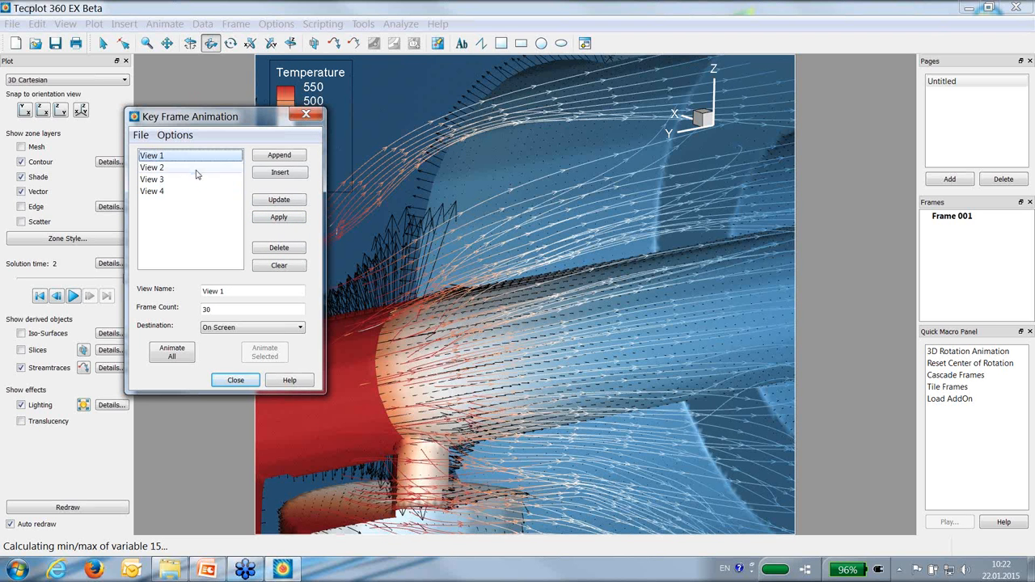
{"action": "left_click", "coordinate": [269, 223]}
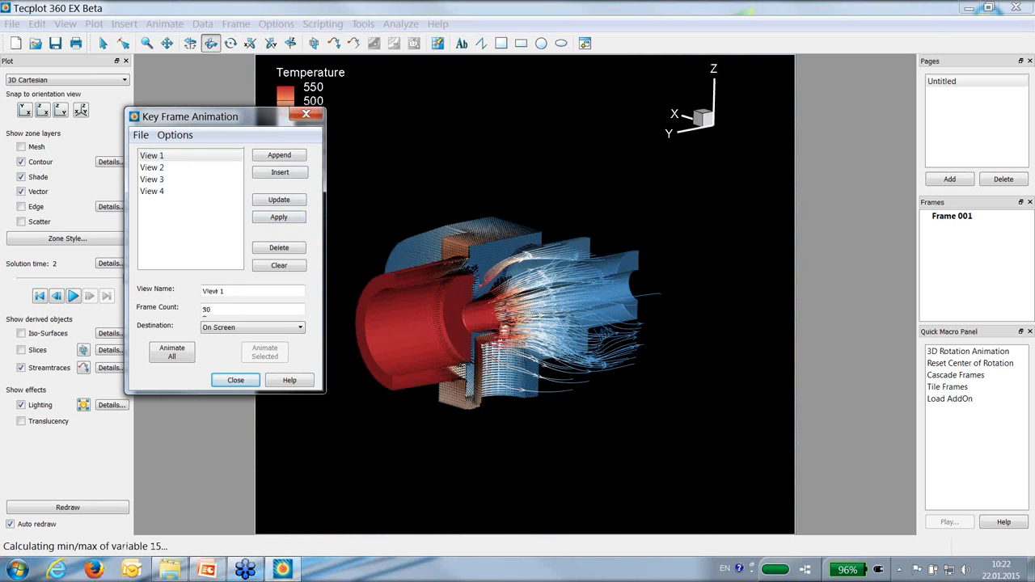
Play the animation through all key frames on screen, stop it partway and close the key frame animation settings
{"action": "left_click", "coordinate": [178, 353]}
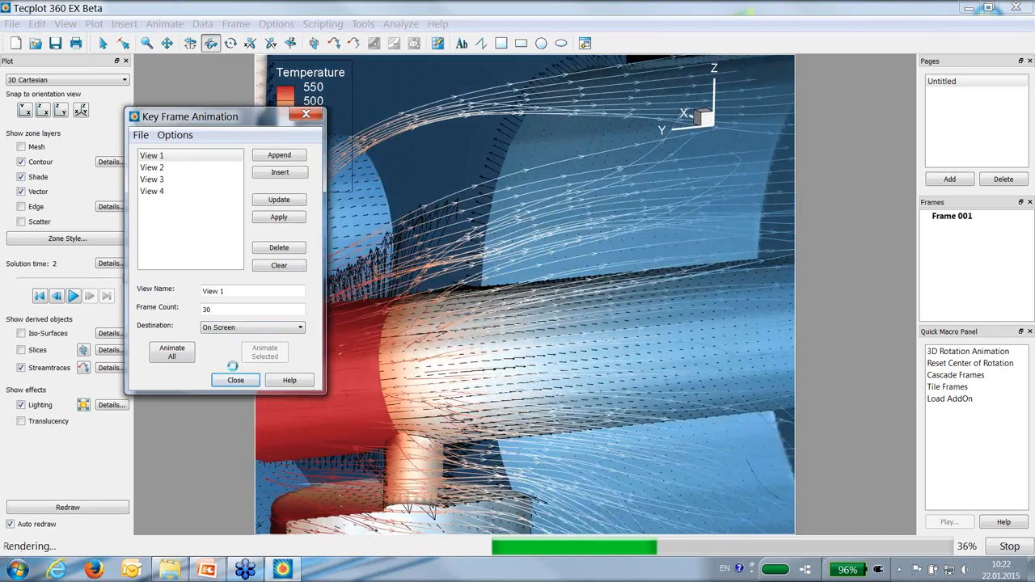
{"action": "left_click", "coordinate": [1009, 547]}
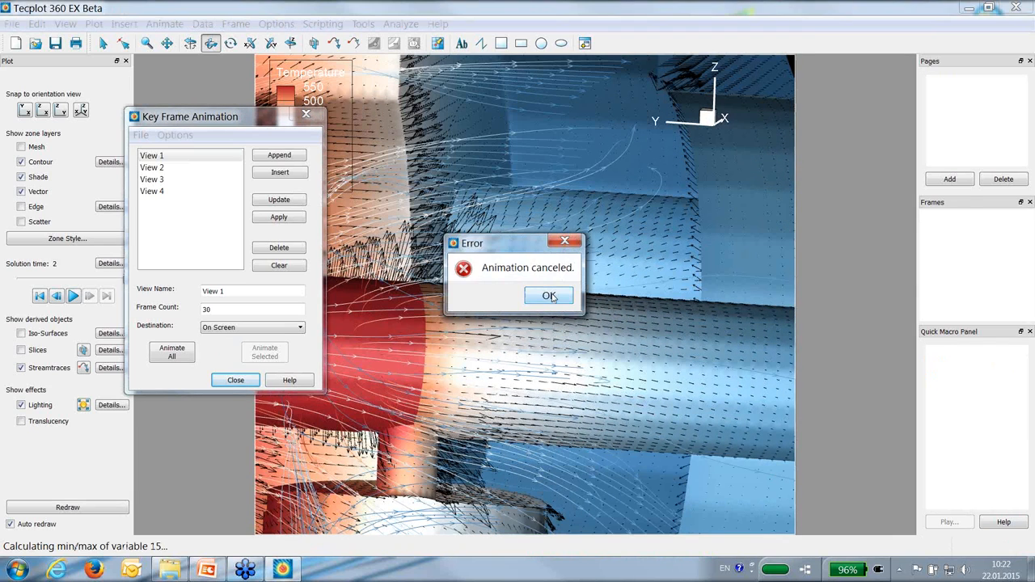
{"action": "left_click", "coordinate": [548, 296]}
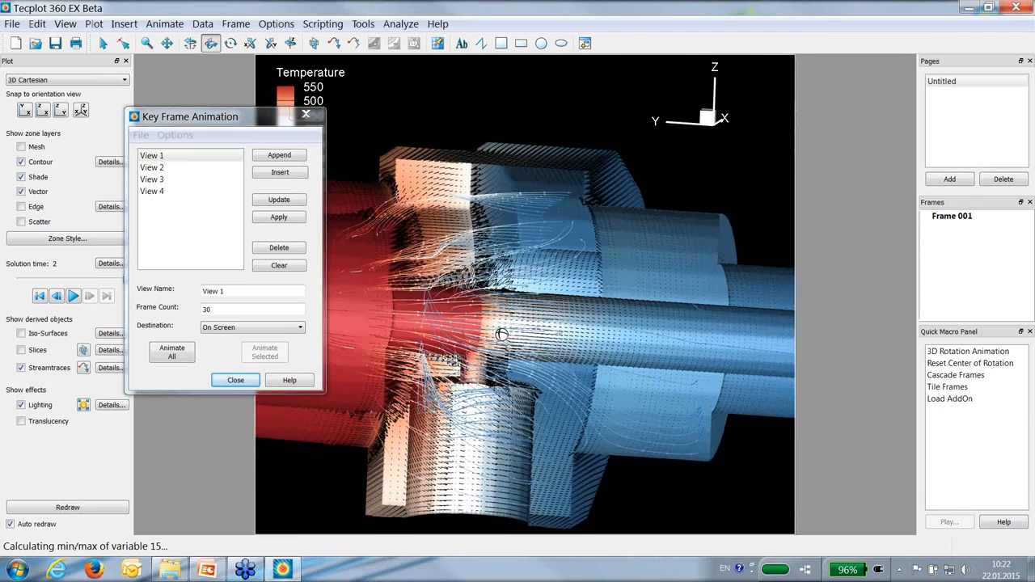
{"action": "middle_click_drag", "start_coordinate": [502, 334], "coordinate": [451, 185]}
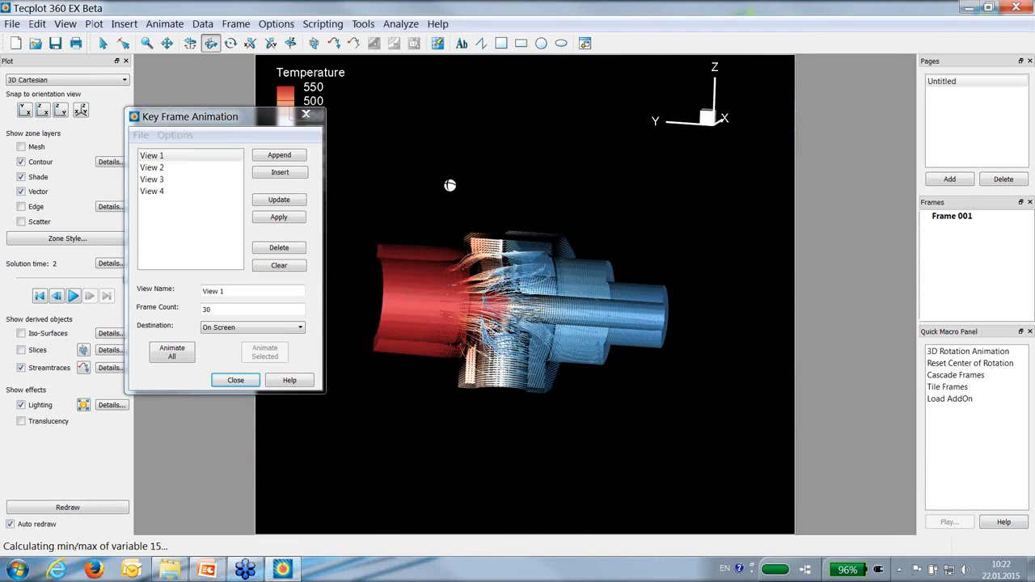
{"action": "left_click_drag", "start_coordinate": [452, 220], "coordinate": [569, 246]}
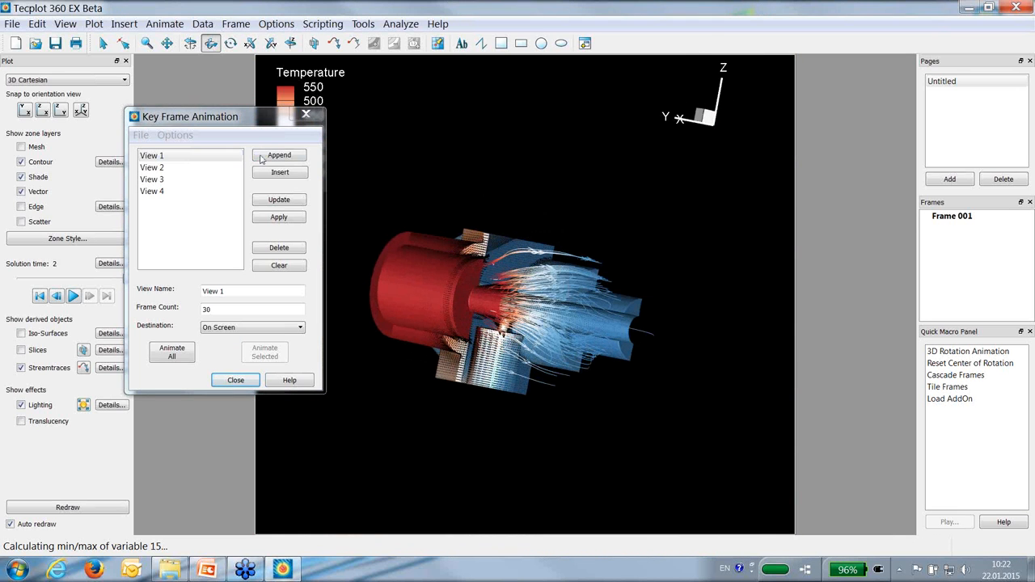
{"action": "left_click", "coordinate": [307, 114]}
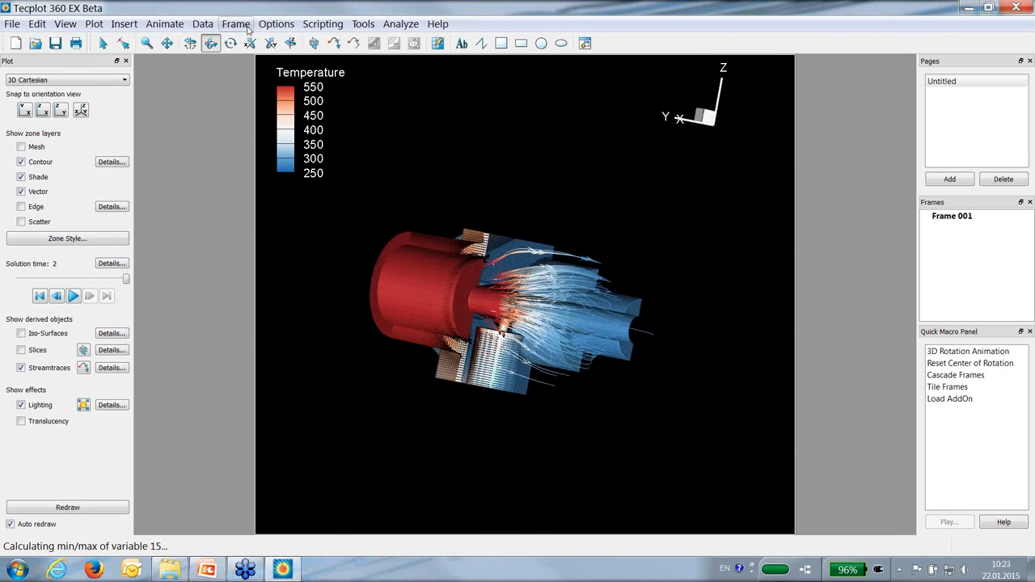
Load the saved frame style Flange.sty into the current frame
{"action": "left_click", "coordinate": [236, 24]}
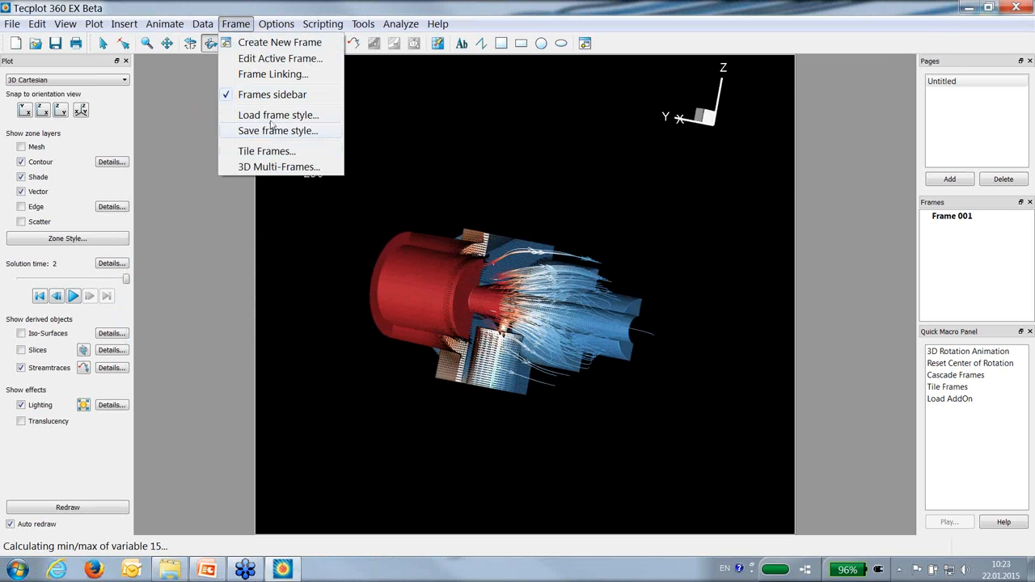
{"action": "left_click", "coordinate": [272, 116]}
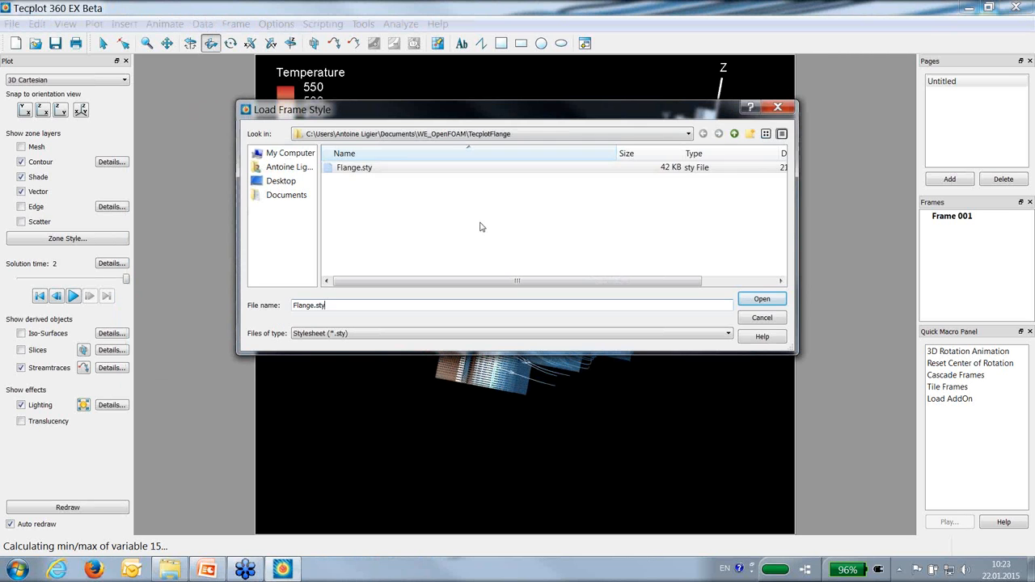
{"action": "double_click", "coordinate": [364, 166]}
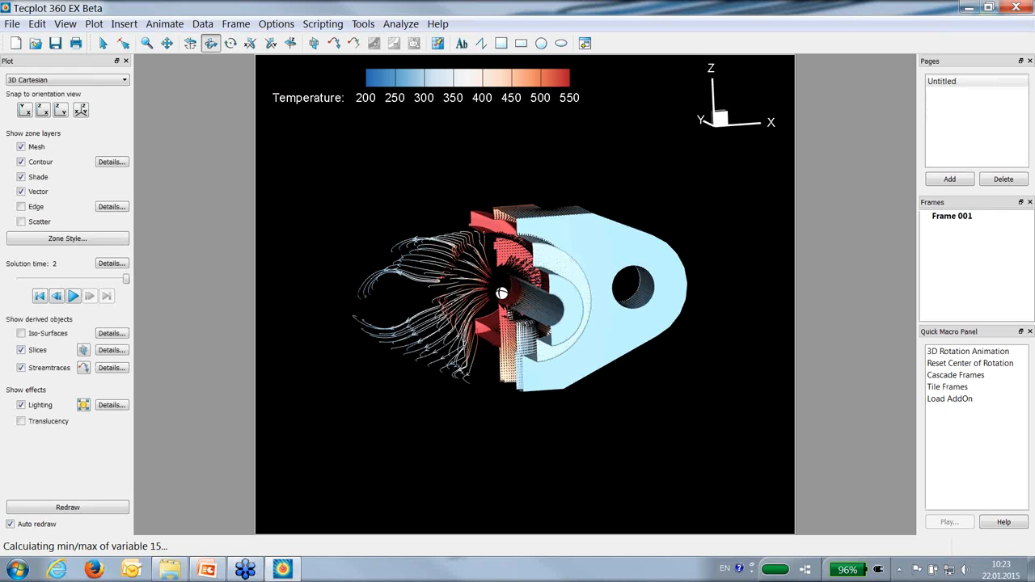
{"action": "scroll", "coordinate": [500, 214], "scroll_direction": "up", "scroll_amount": 3}
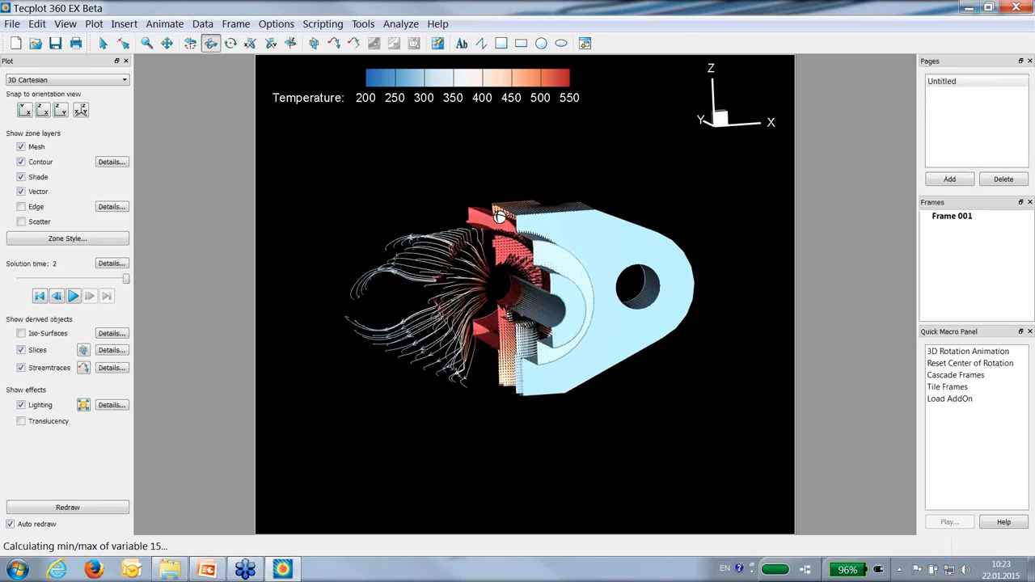
Hand the GoToWebinar presenter role over to the organizer
{"action": "left_click", "coordinate": [103, 44]}
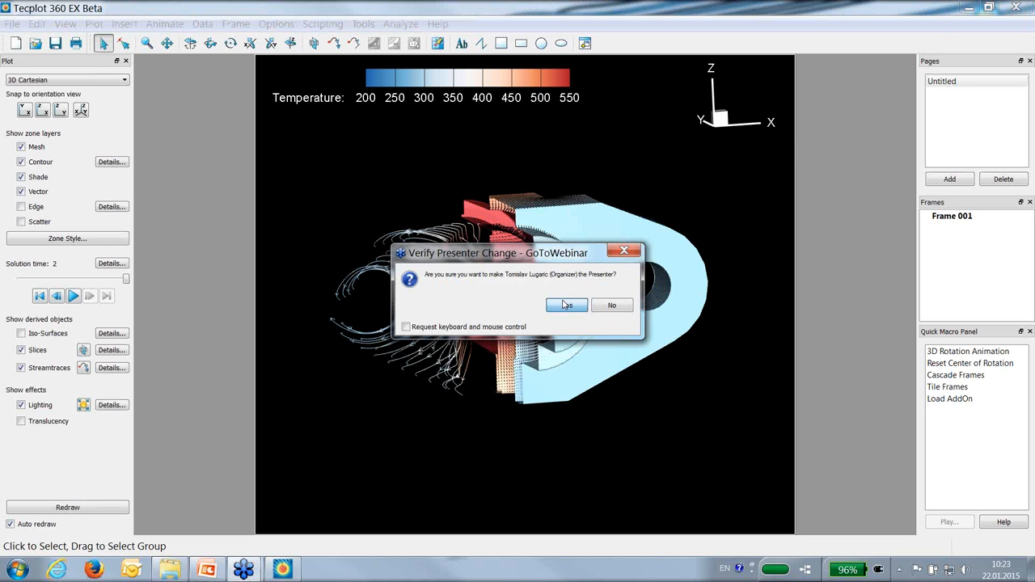
{"action": "left_click", "coordinate": [567, 305]}
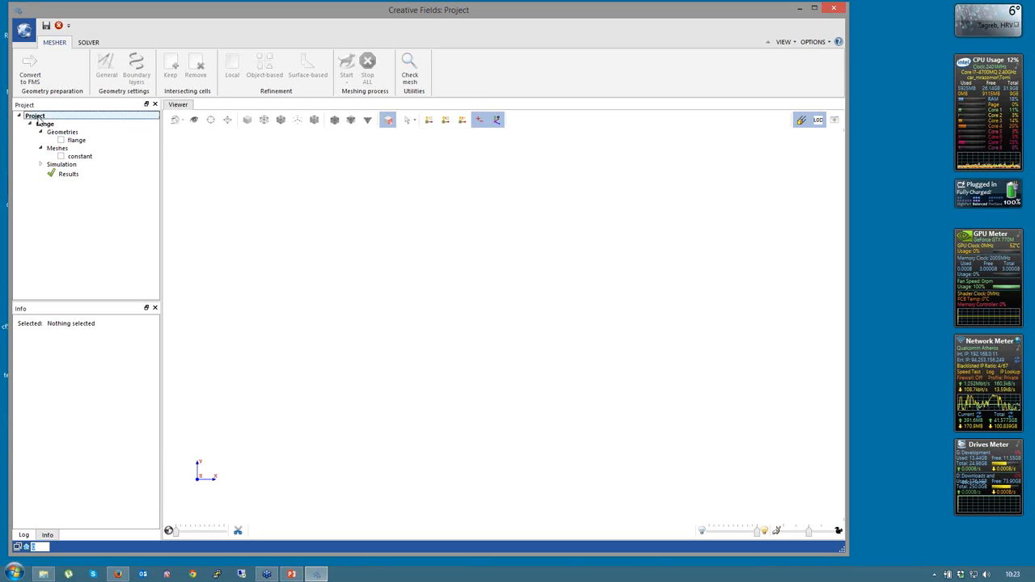
Collapse the flange case in the Creative Fields project tree
{"action": "left_click", "coordinate": [31, 124]}
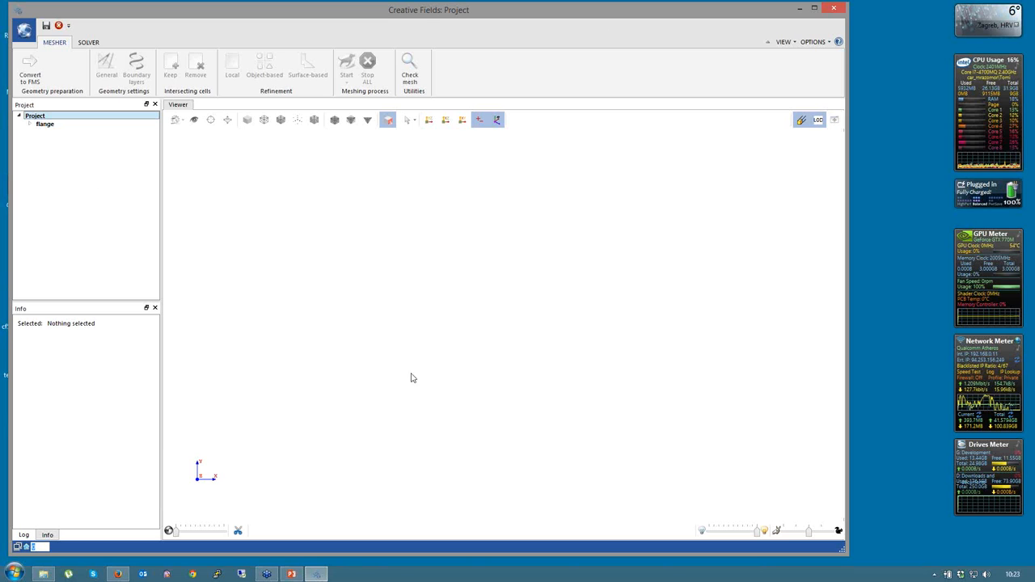
{"action": "left_click", "coordinate": [873, 150]}
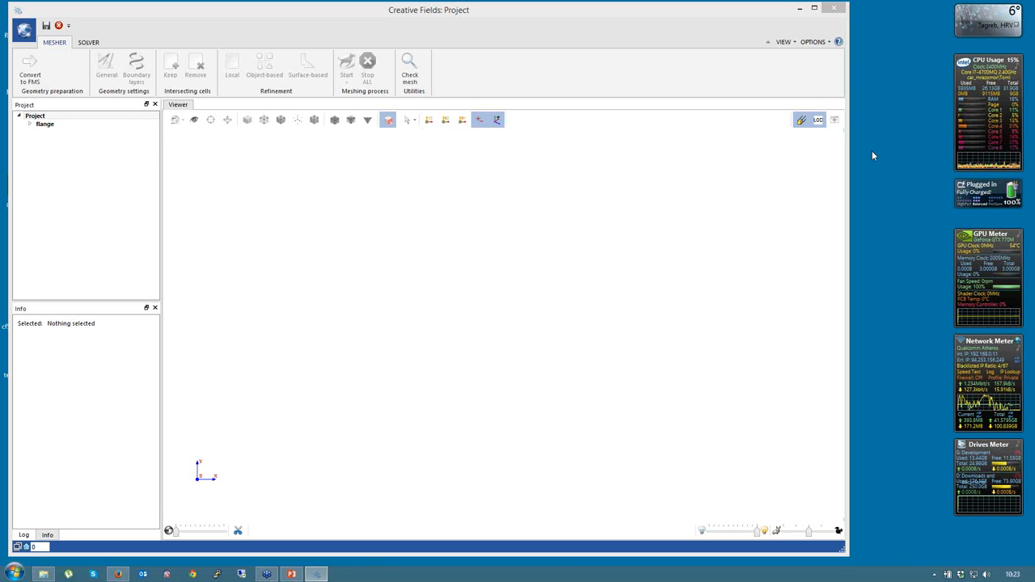
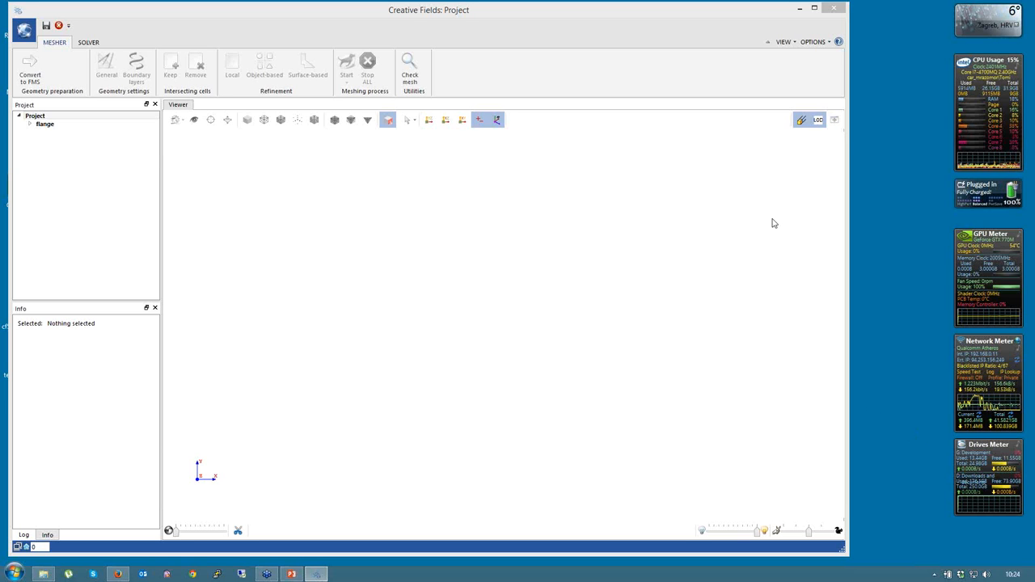
Set the recording microphone's level to 57 in the Windows sound settings and close them
{"action": "right_click", "coordinate": [986, 575]}
{"action": "left_click", "coordinate": [968, 538]}
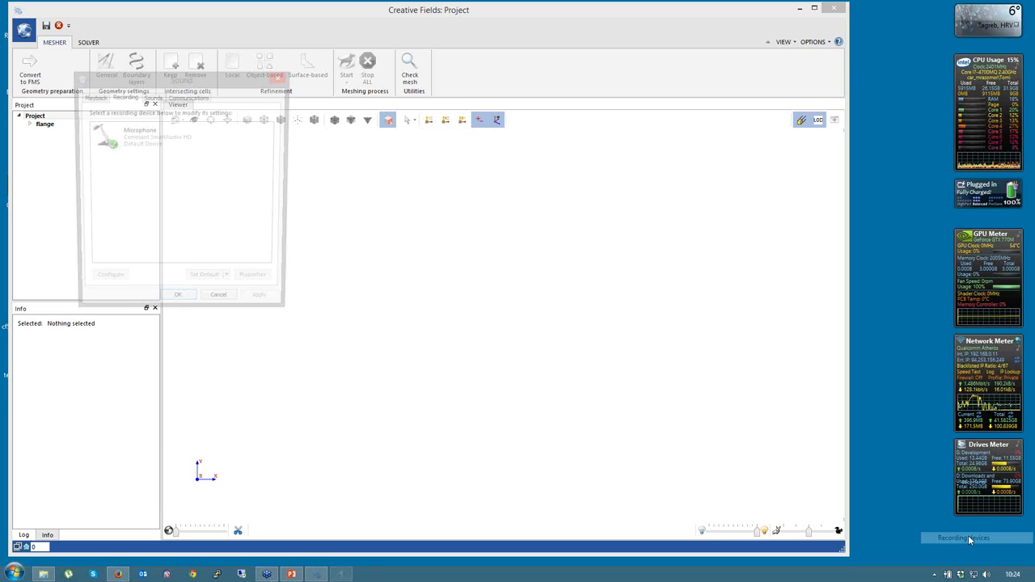
{"action": "double_click", "coordinate": [203, 132]}
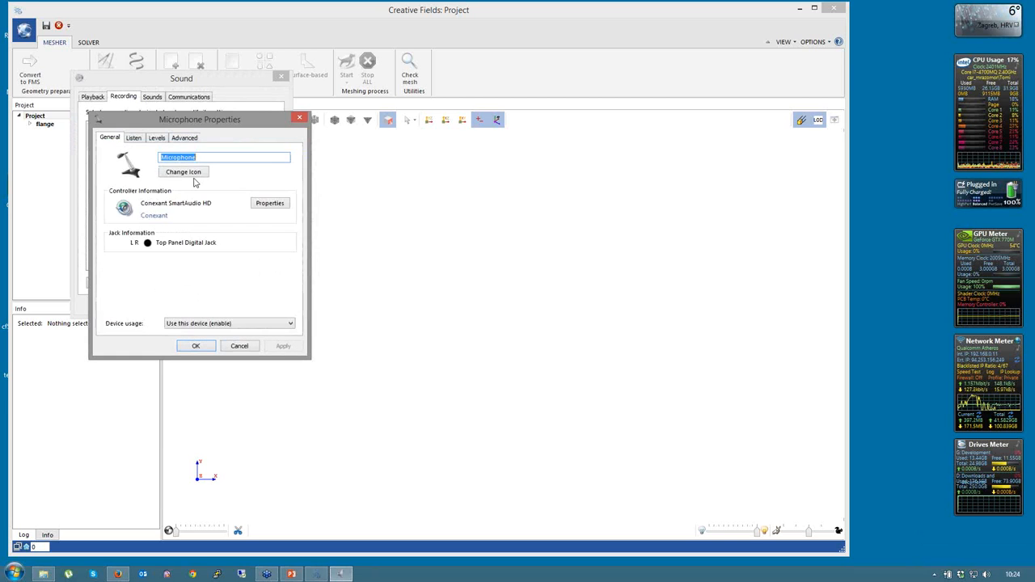
{"action": "left_click", "coordinate": [133, 138]}
{"action": "left_click", "coordinate": [156, 137]}
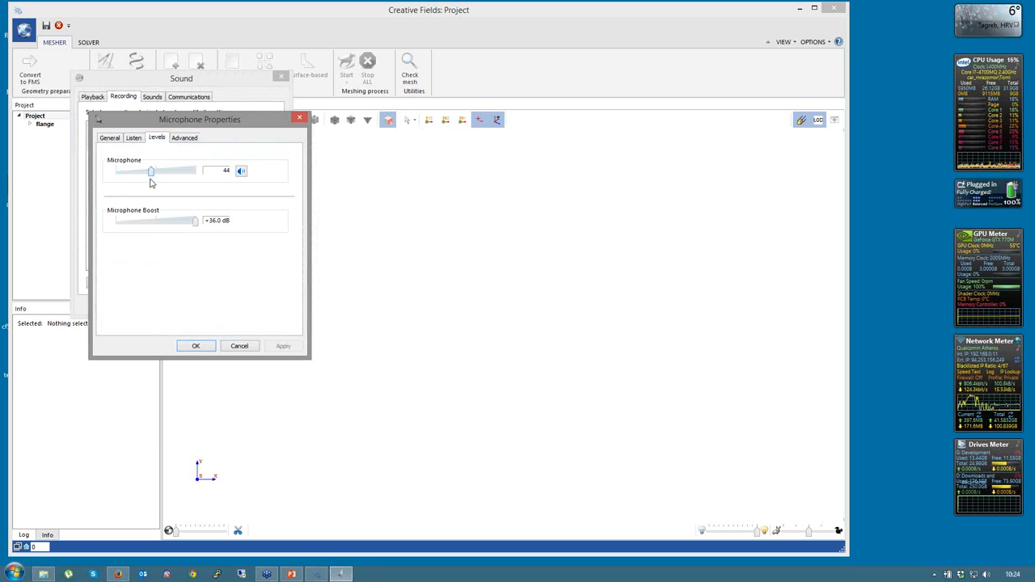
{"action": "left_click_drag", "start_coordinate": [149, 182], "coordinate": [162, 182]}
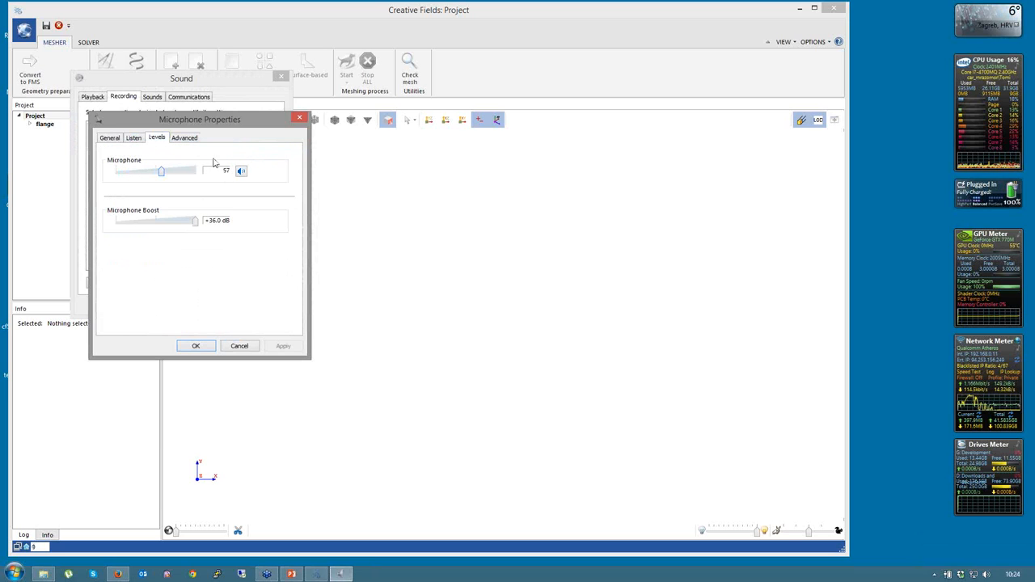
{"action": "left_click_drag", "start_coordinate": [250, 121], "coordinate": [477, 166]}
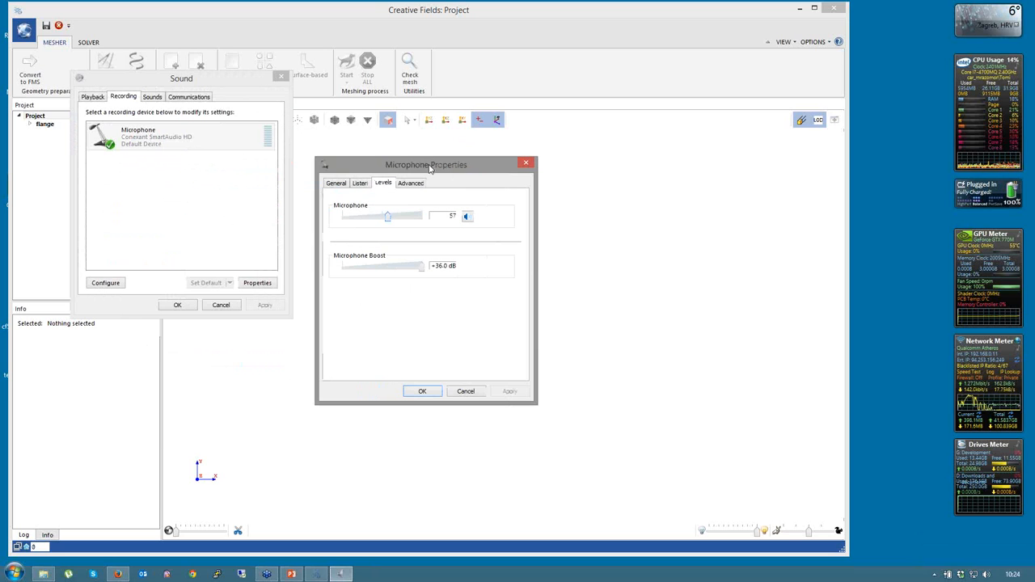
{"action": "left_click", "coordinate": [431, 396]}
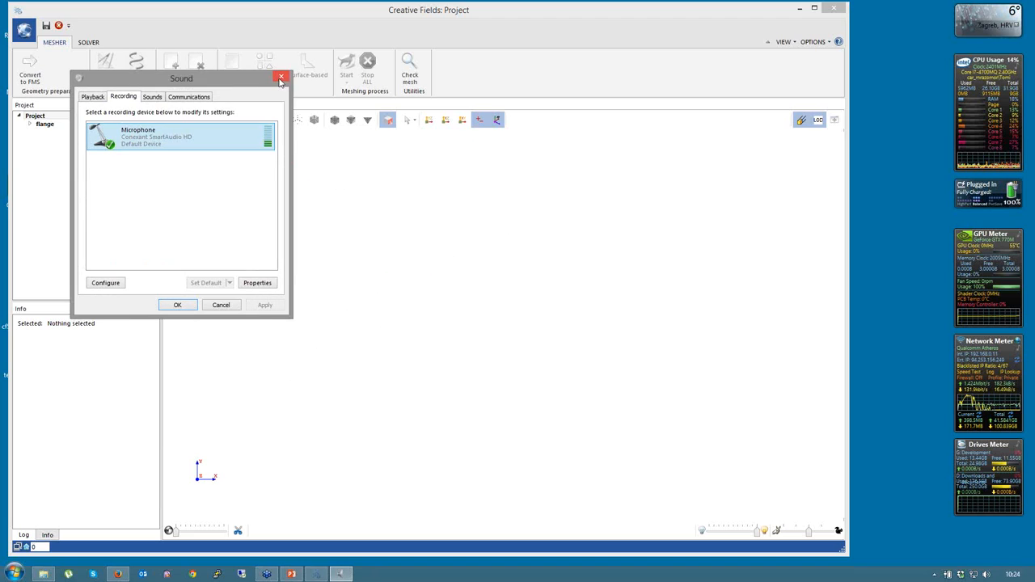
{"action": "left_click", "coordinate": [281, 77]}
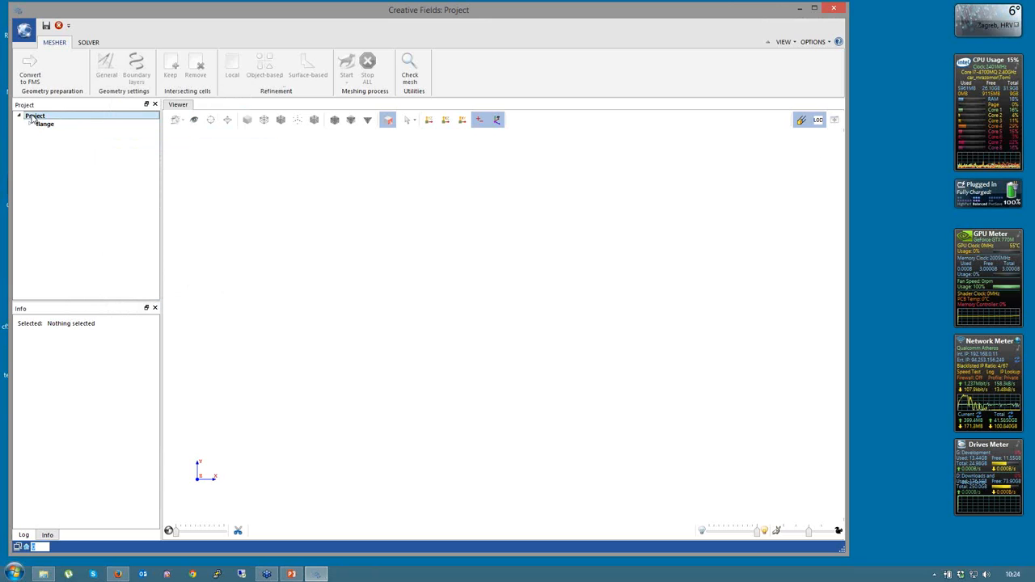
Import the sBendCase folder from Webinar > Cases into the project as a case
{"action": "right_click", "coordinate": [32, 118]}
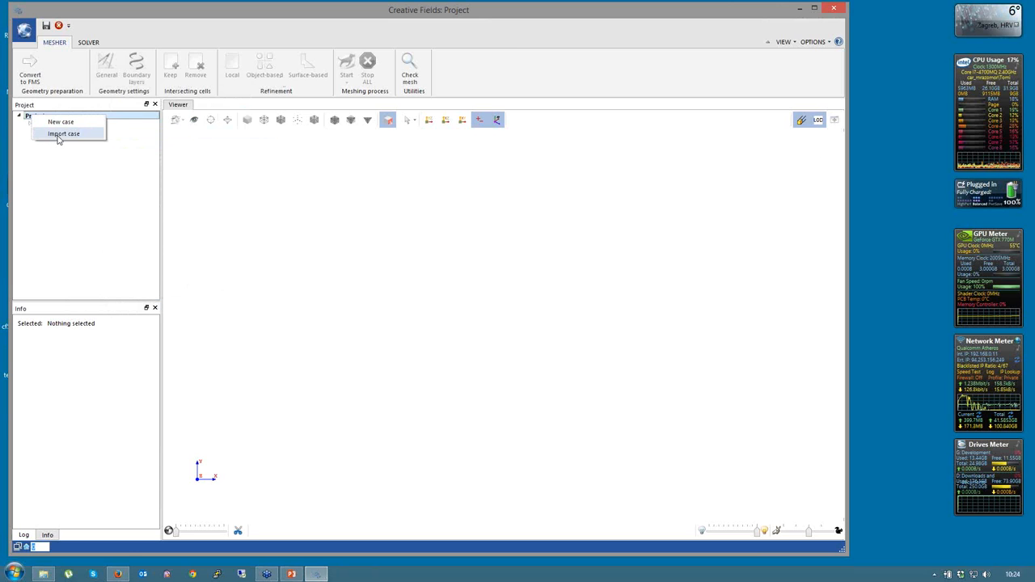
{"action": "left_click", "coordinate": [58, 135]}
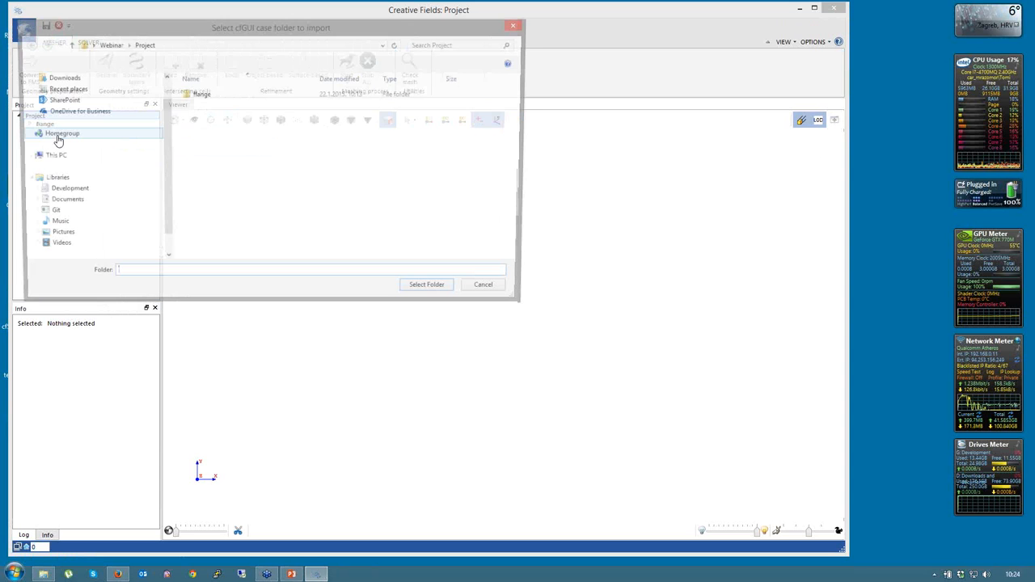
{"action": "left_click", "coordinate": [108, 45]}
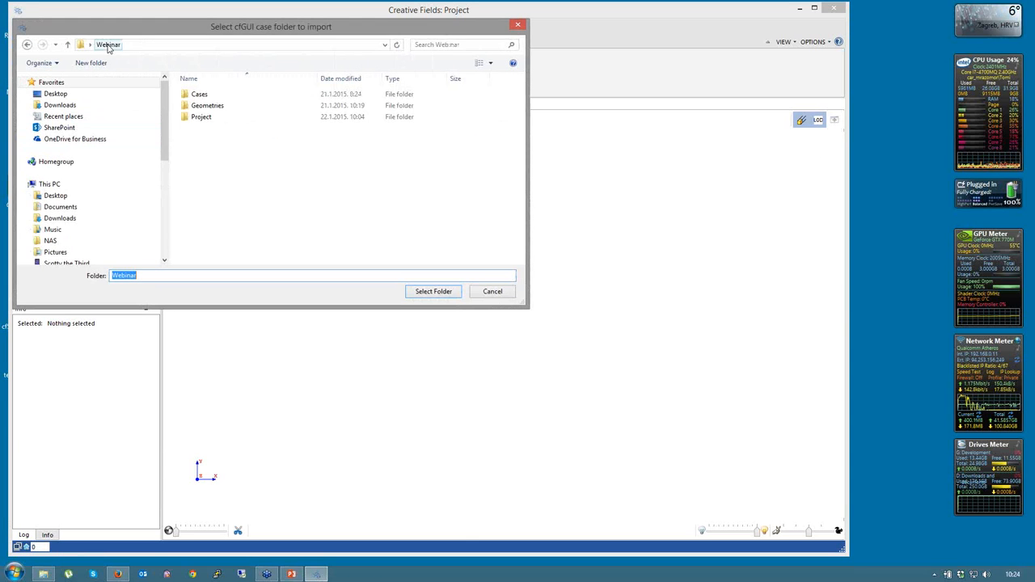
{"action": "double_click", "coordinate": [201, 93]}
{"action": "double_click", "coordinate": [203, 99]}
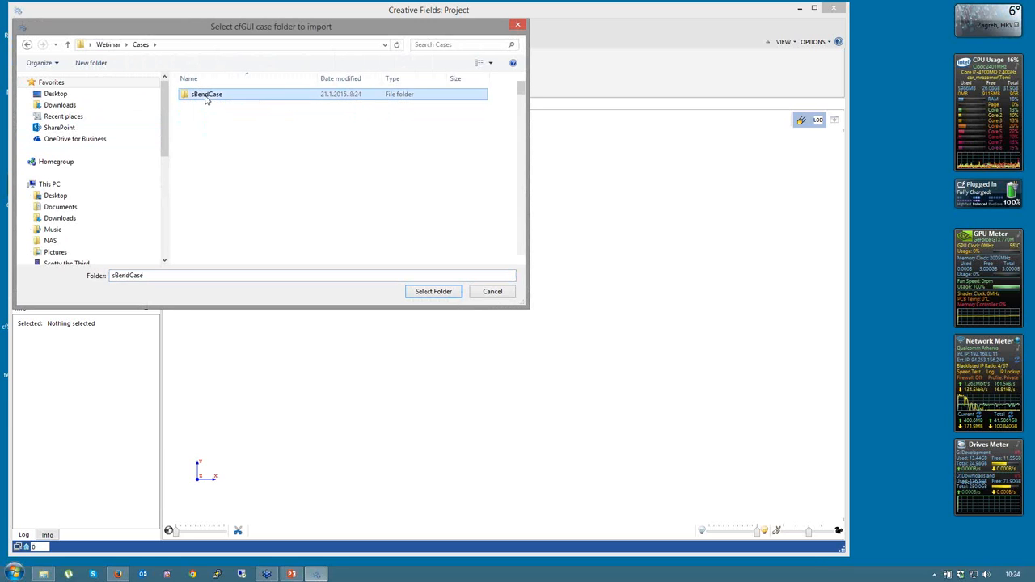
{"action": "left_click", "coordinate": [428, 291]}
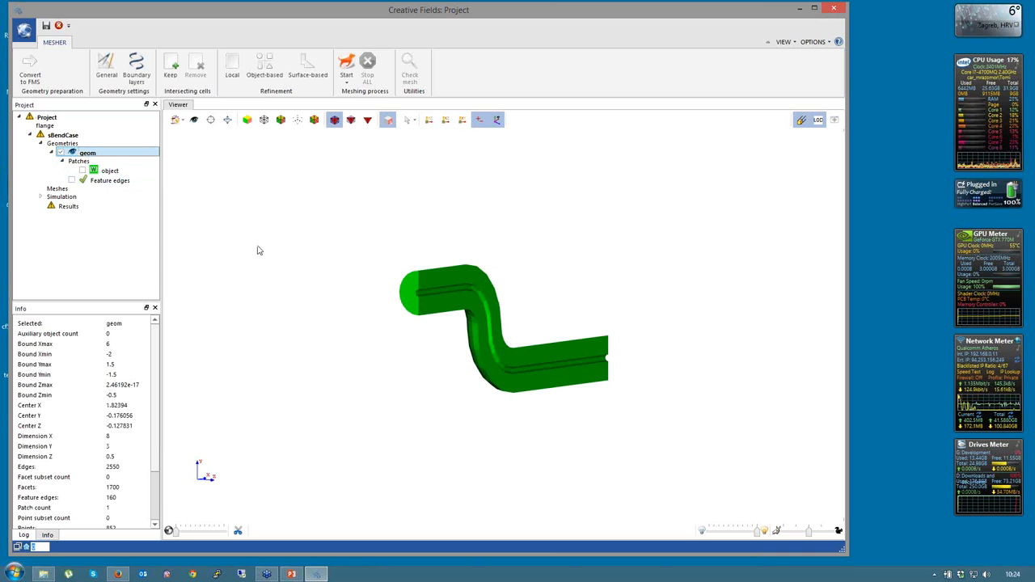
Display the feature edges of the sBendCase geometry for inspection and hide them again
{"action": "scroll", "coordinate": [257, 251], "scroll_direction": "up", "scroll_amount": 1}
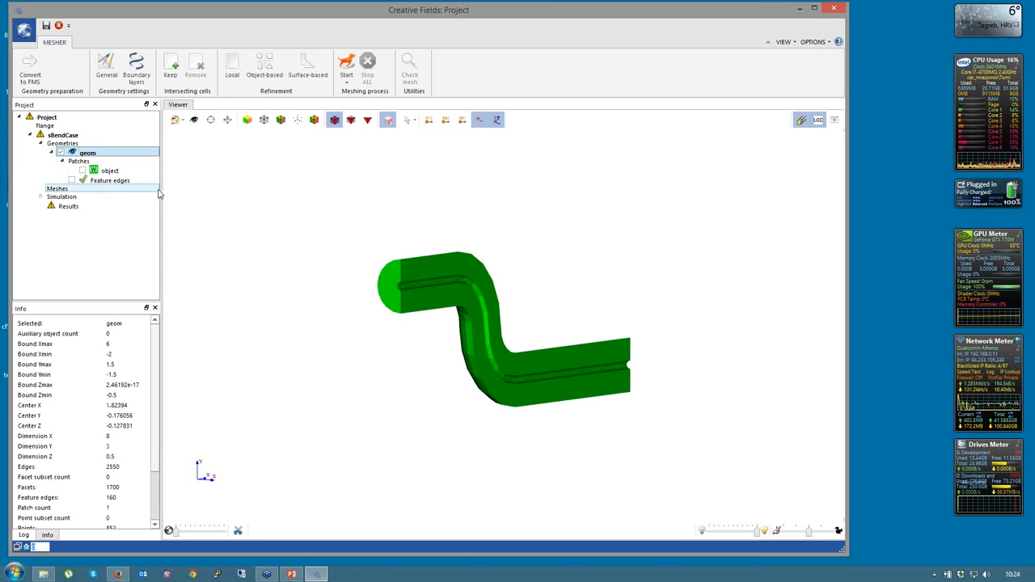
{"action": "left_click", "coordinate": [75, 182]}
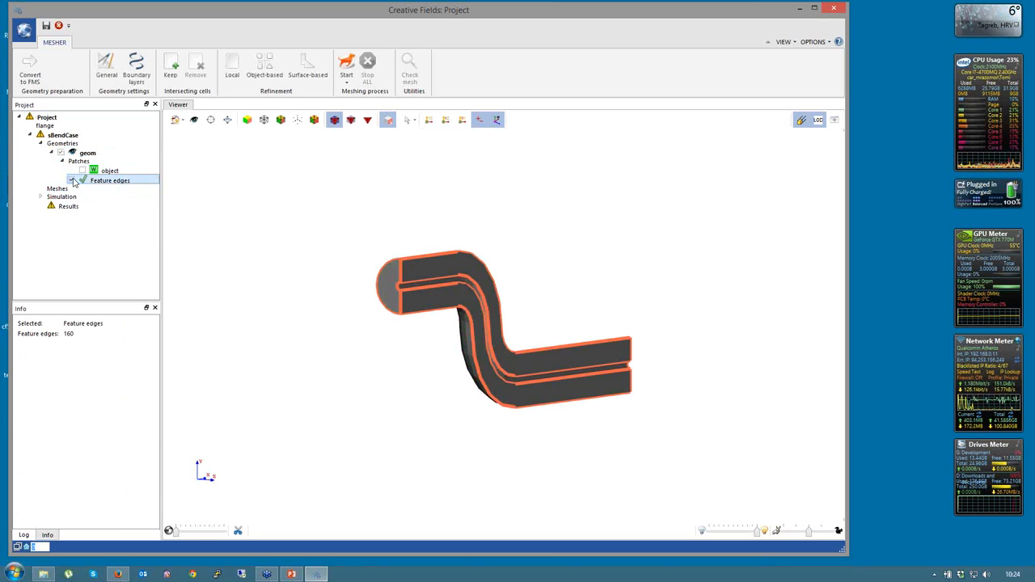
{"action": "left_click", "coordinate": [72, 180]}
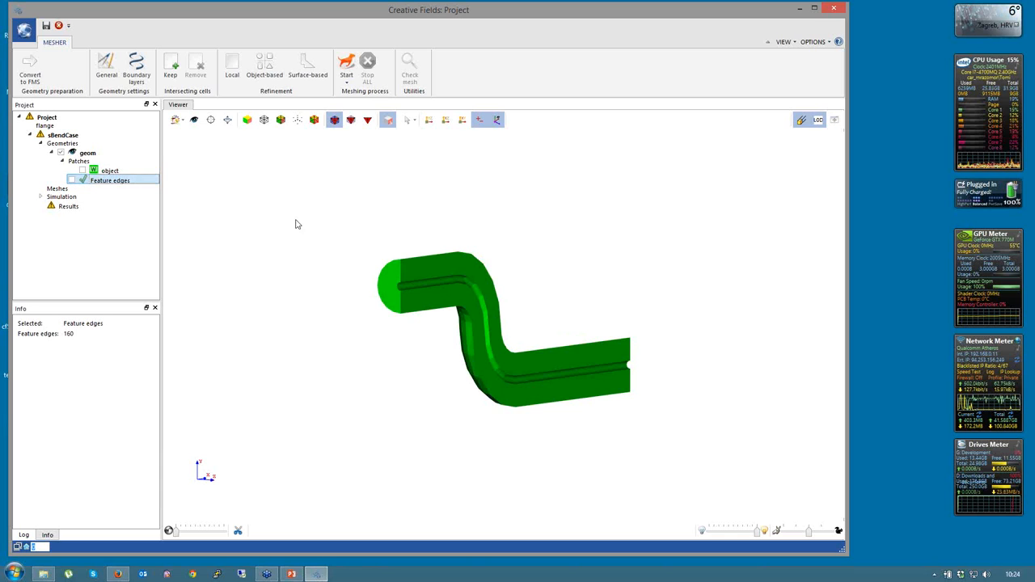
Select both flat symmetry-plane faces of the S-bend by critical angle and add their facets to a patch named symm
{"action": "scroll", "coordinate": [316, 254], "scroll_direction": "up", "scroll_amount": 1}
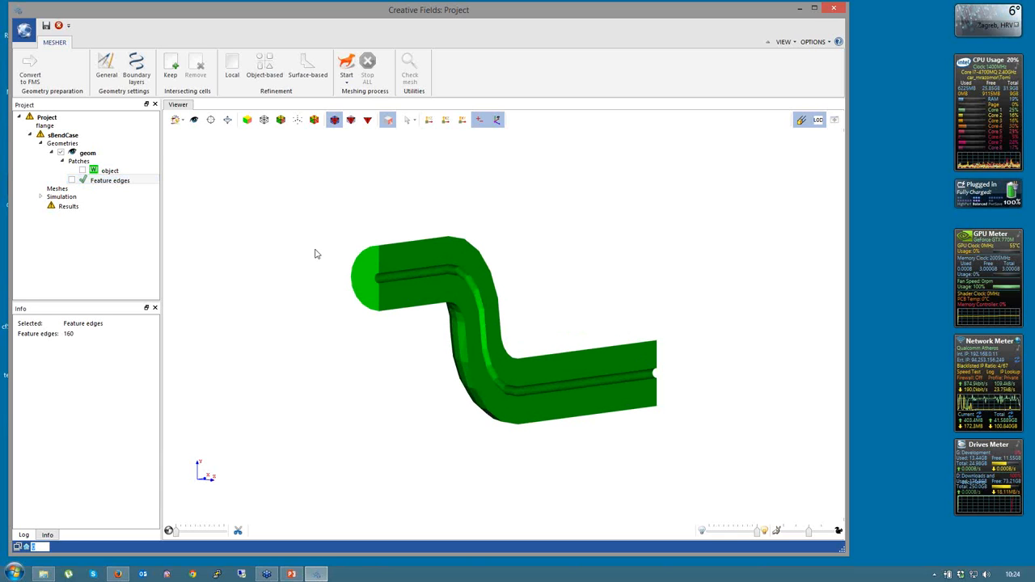
{"action": "right_click", "coordinate": [263, 183]}
{"action": "left_click", "coordinate": [210, 206]}
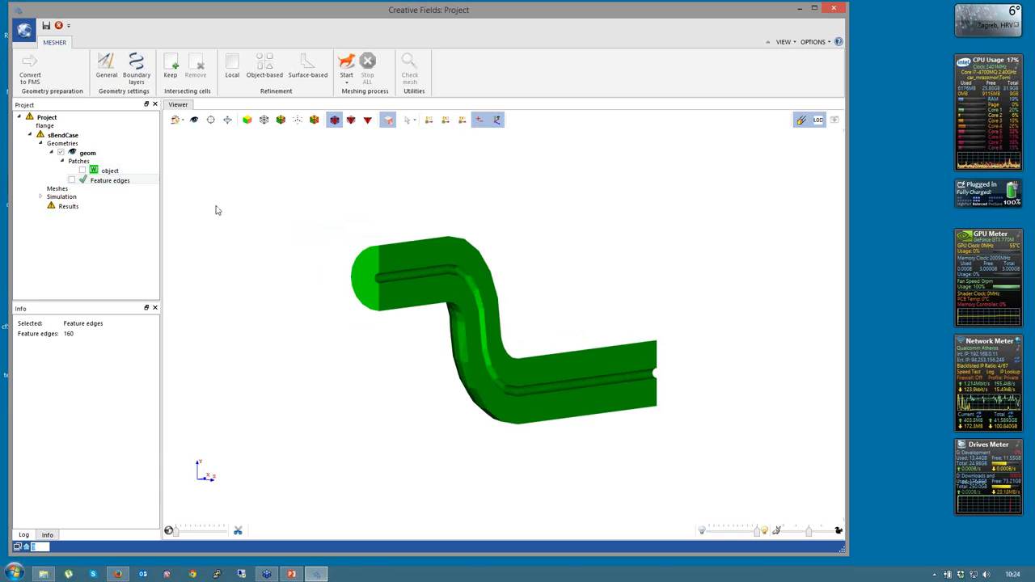
{"action": "right_click", "coordinate": [231, 172]}
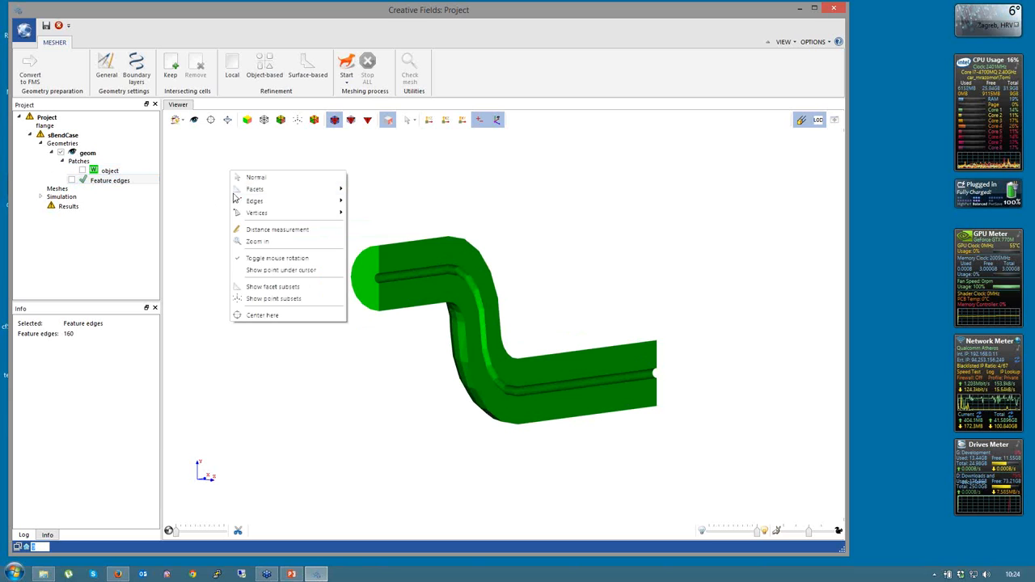
{"action": "mouse_move", "coordinate": [314, 192]}
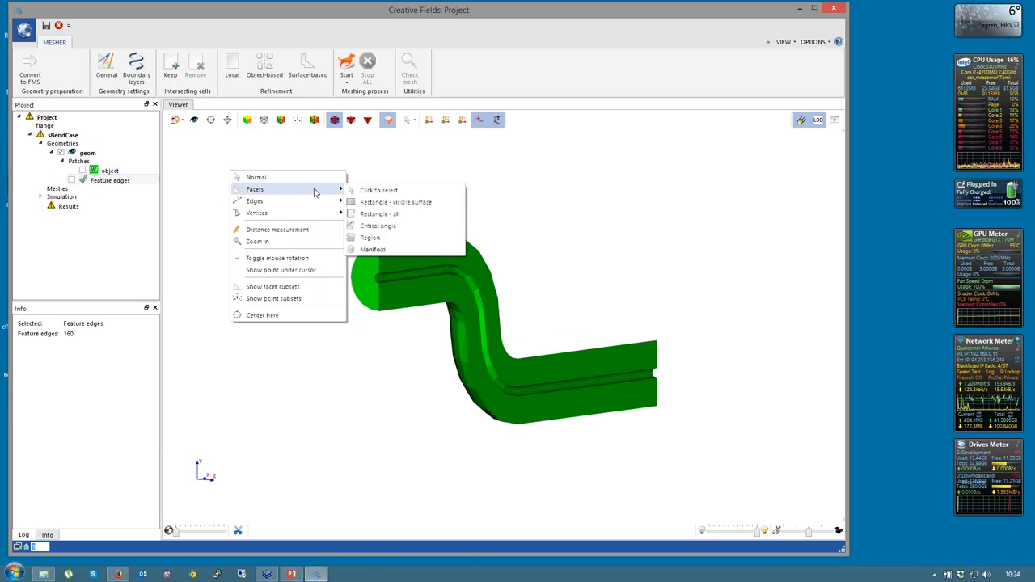
{"action": "left_click", "coordinate": [376, 226]}
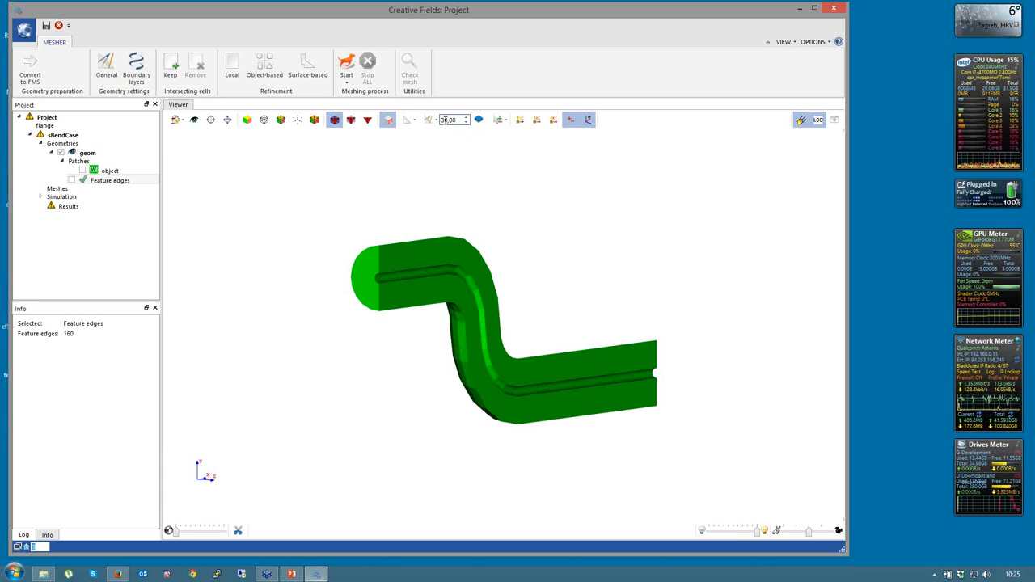
{"action": "left_click", "coordinate": [410, 255]}
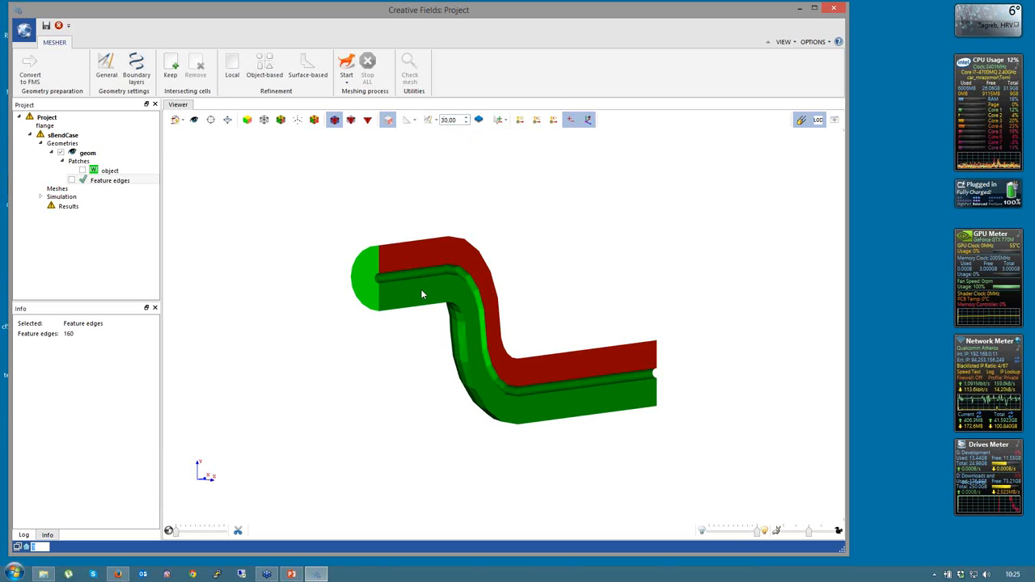
{"action": "left_click", "coordinate": [406, 294]}
{"action": "mouse_move", "coordinate": [377, 427]}
{"action": "left_mouse_down"}
{"action": "mouse_move", "coordinate": [356, 430]}
{"action": "mouse_move", "coordinate": [381, 381]}
{"action": "left_mouse_up"}
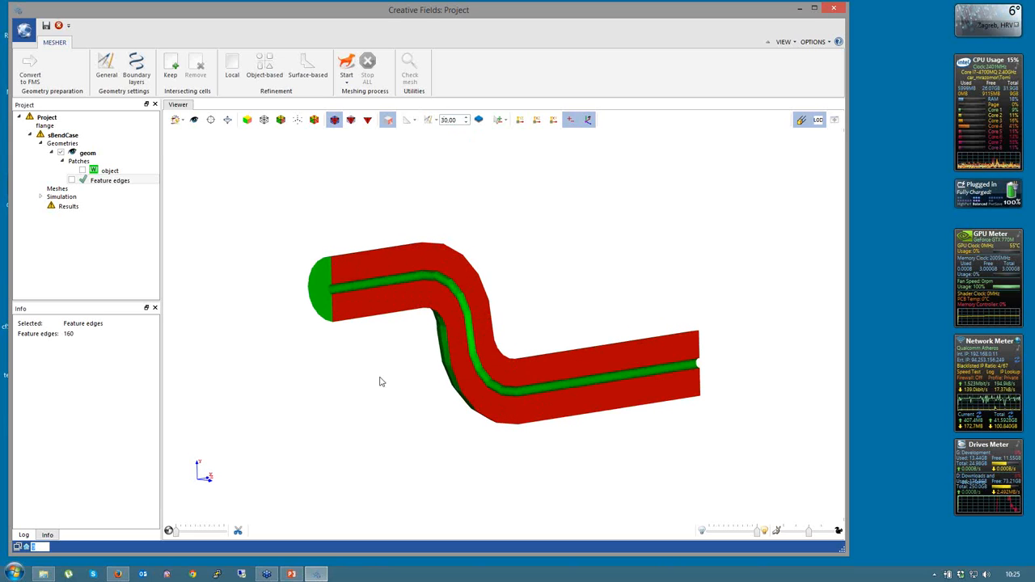
{"action": "right_click", "coordinate": [350, 296]}
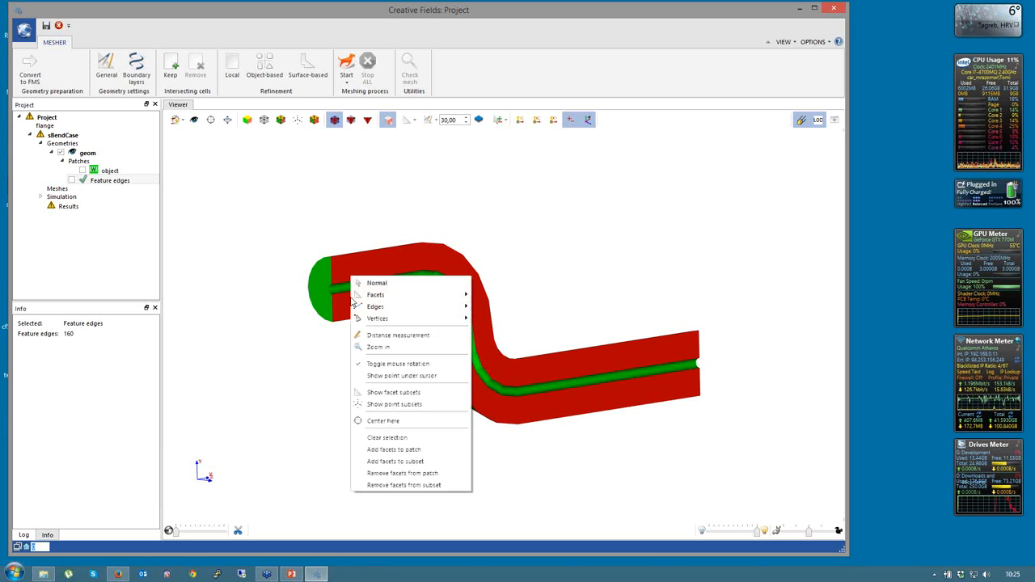
{"action": "left_click", "coordinate": [396, 455]}
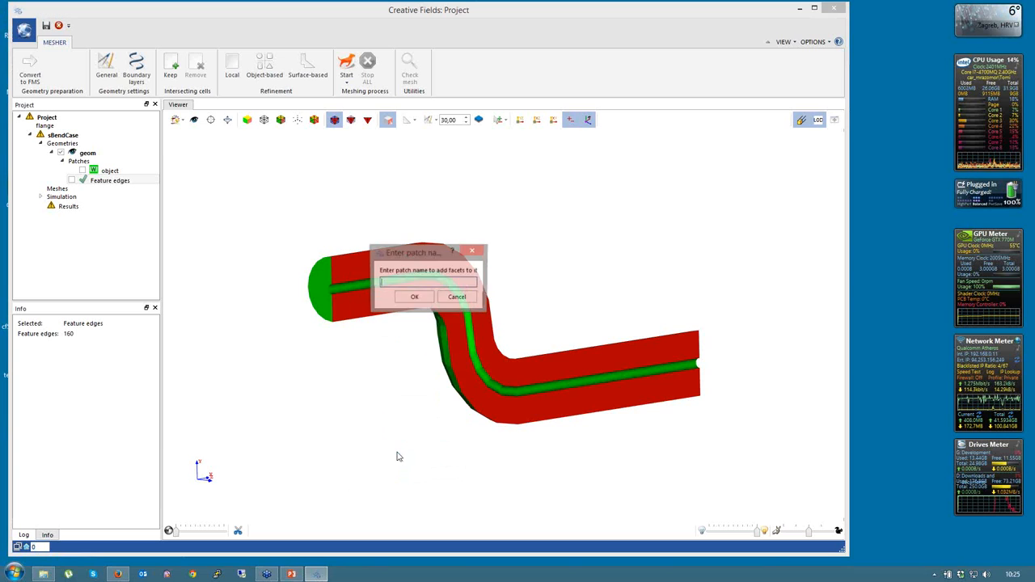
{"action": "type", "text": "symm"}
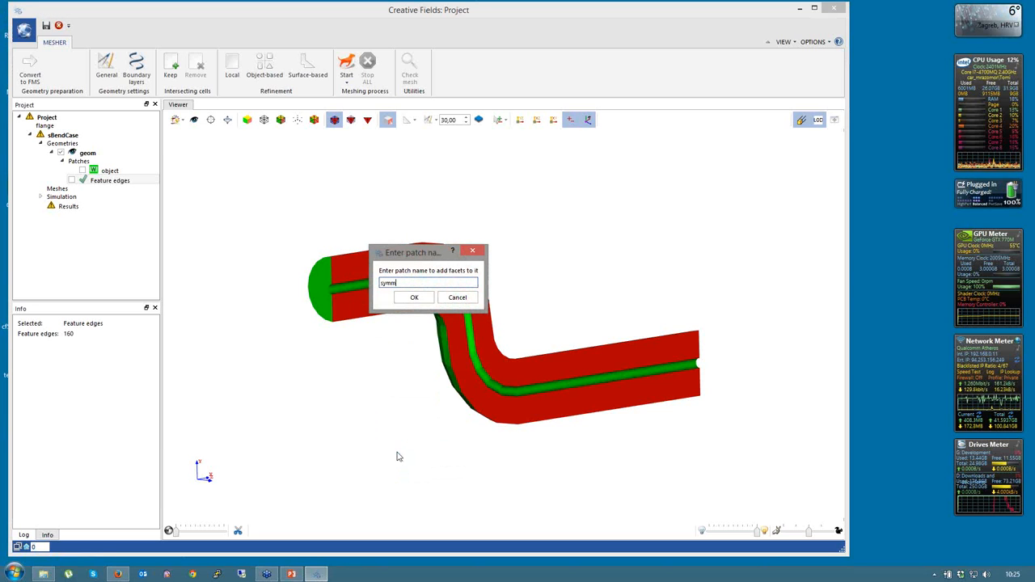
{"action": "left_click", "coordinate": [411, 298]}
Select the semicircular end face of the S-bend's upper leg by critical angle and add its facets to a patch named inlet
{"action": "left_click_drag", "start_coordinate": [317, 411], "coordinate": [356, 420]}
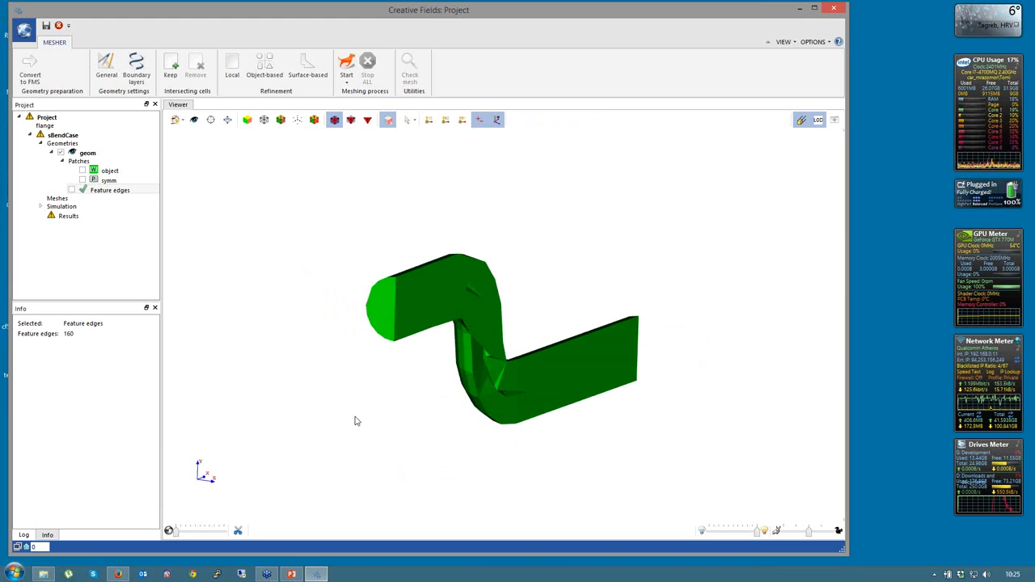
{"action": "right_click", "coordinate": [382, 310]}
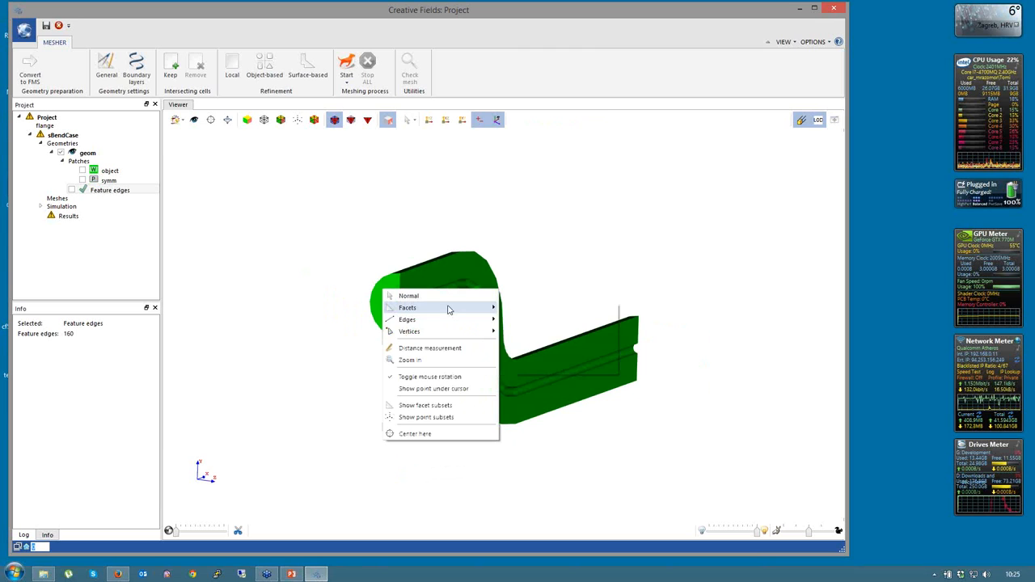
{"action": "mouse_move", "coordinate": [457, 308]}
{"action": "left_click", "coordinate": [522, 356]}
{"action": "left_click", "coordinate": [388, 295]}
{"action": "right_click", "coordinate": [389, 274]}
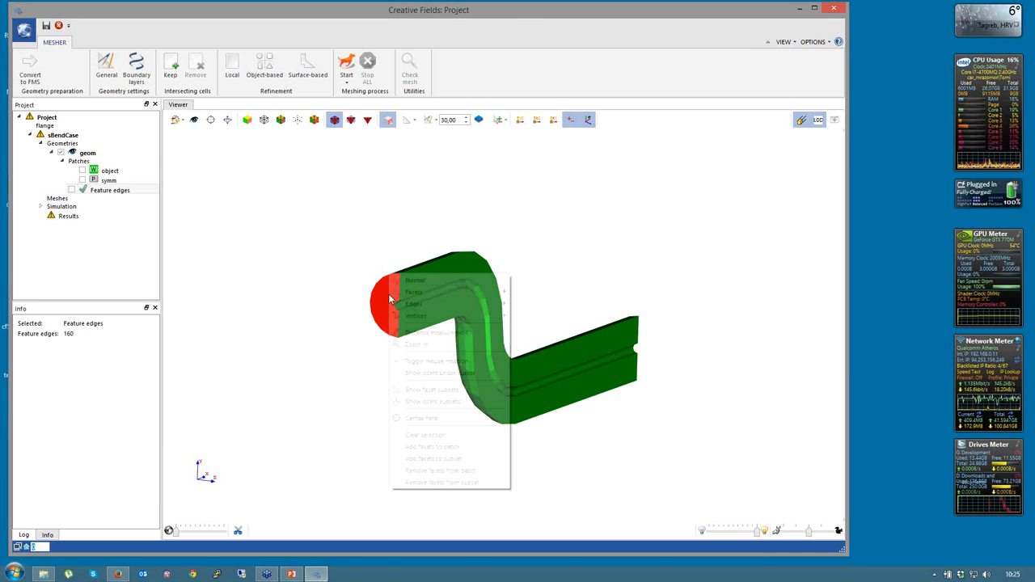
{"action": "left_click", "coordinate": [443, 447]}
{"action": "type", "text": "in"}
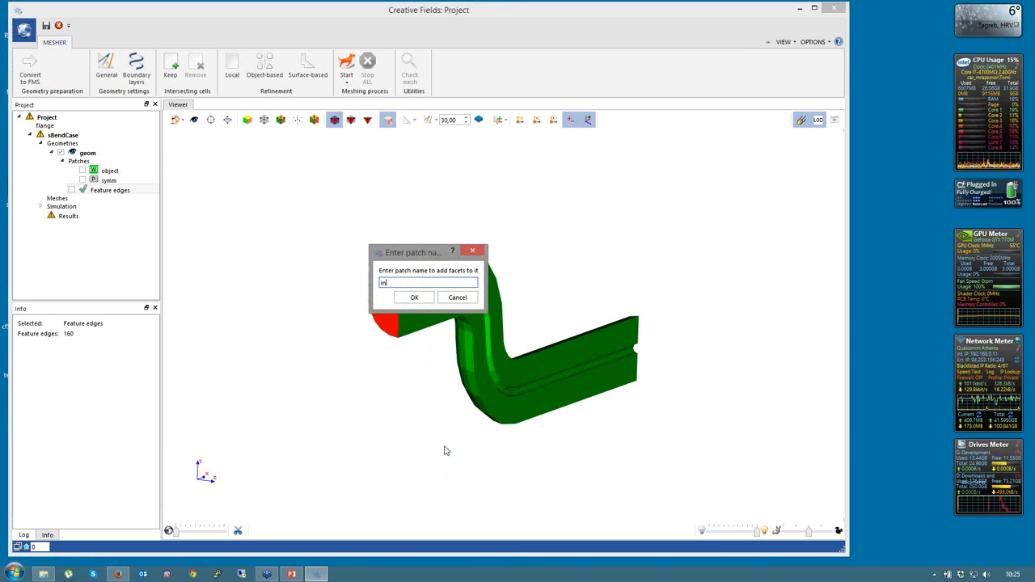
{"action": "type", "text": "let"}
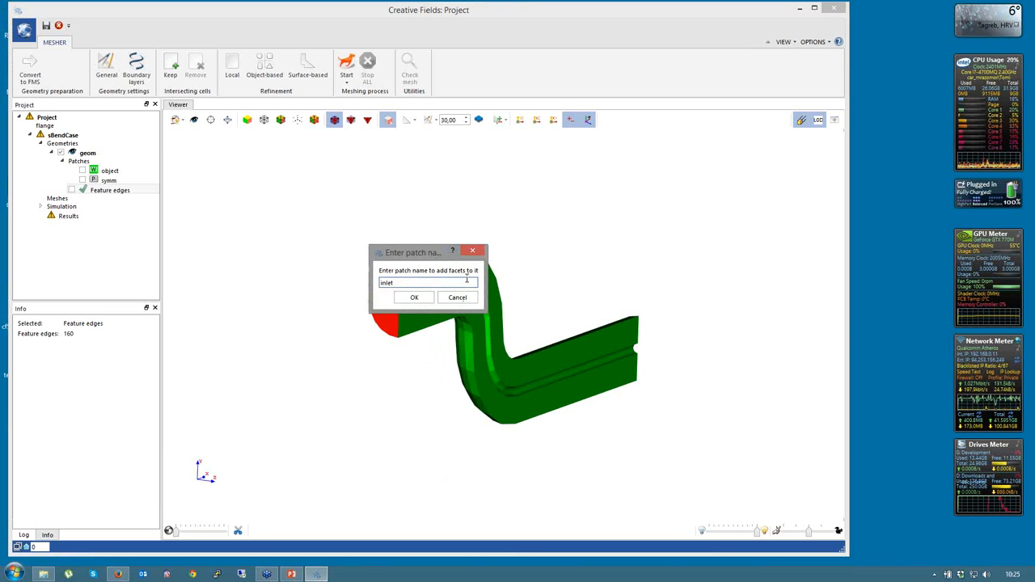
{"action": "left_click", "coordinate": [414, 297]}
Select the semicircular end face of the S-bend's lower leg by critical angle and add its facets to a patch named outlet
{"action": "left_click_drag", "start_coordinate": [720, 420], "coordinate": [654, 254]}
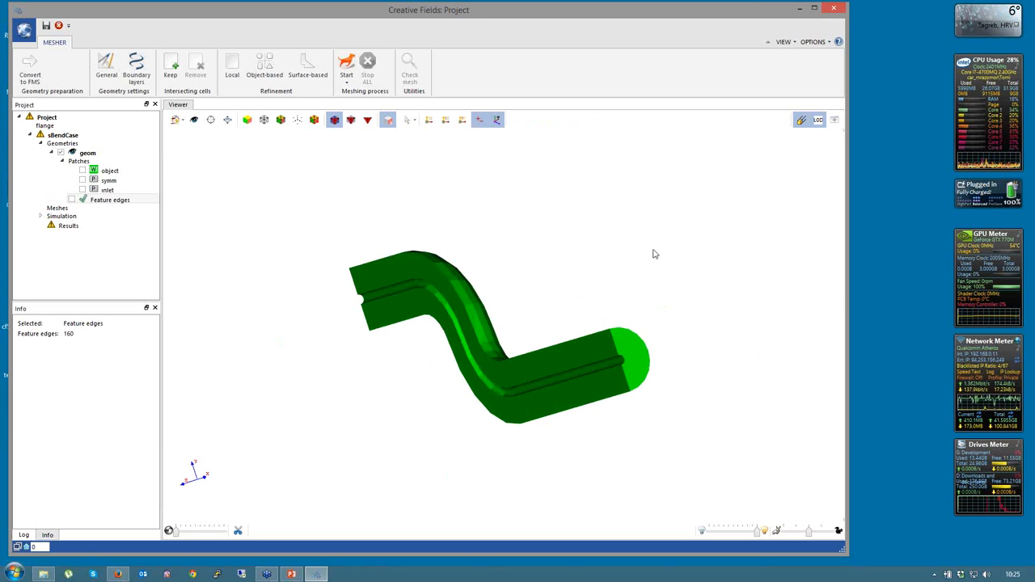
{"action": "right_click", "coordinate": [657, 227]}
{"action": "left_click", "coordinate": [833, 287]}
{"action": "left_click", "coordinate": [636, 340]}
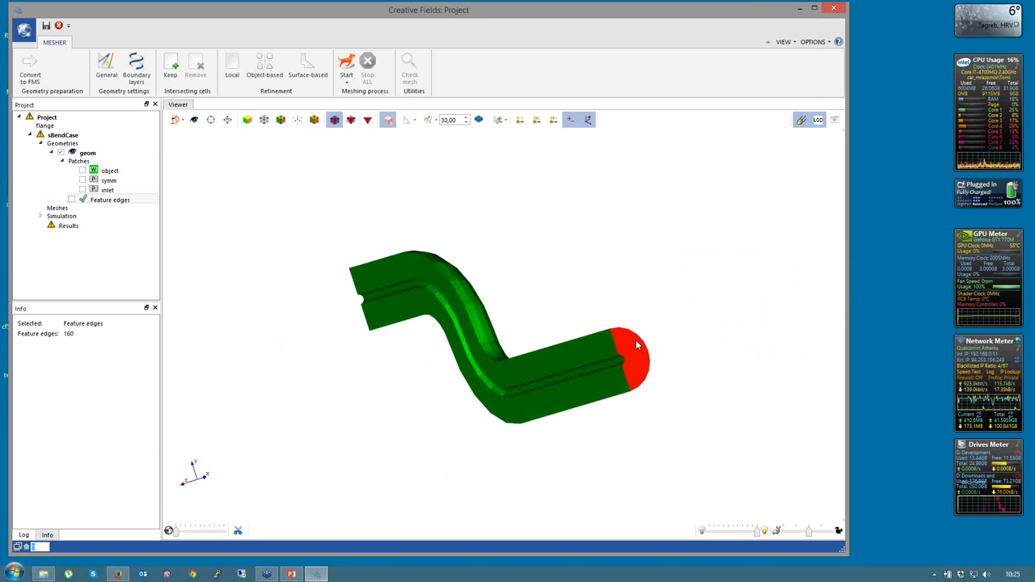
{"action": "right_click", "coordinate": [635, 340]}
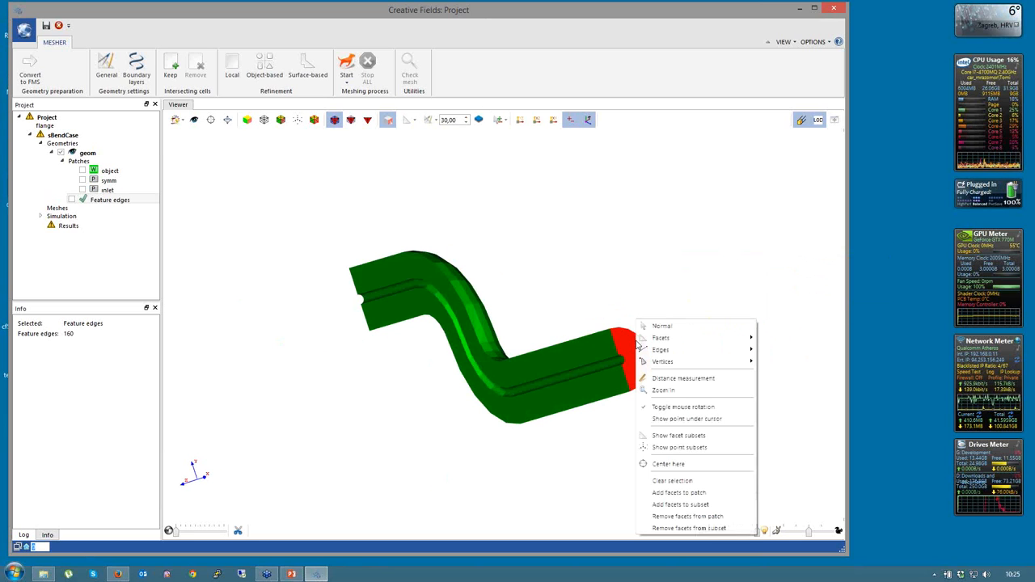
{"action": "left_click", "coordinate": [689, 495]}
{"action": "type", "text": "outlet"}
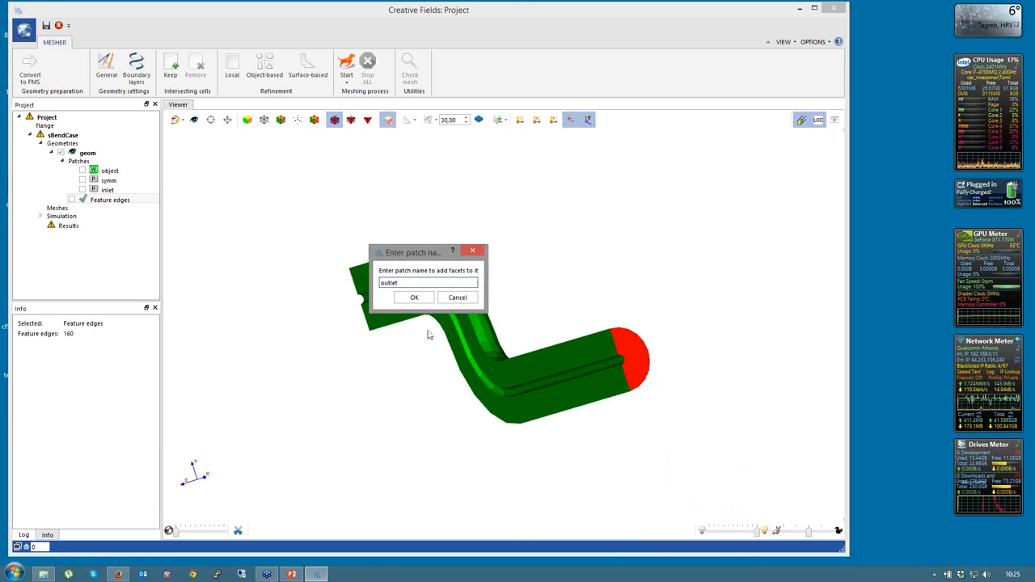
{"action": "left_click", "coordinate": [414, 297]}
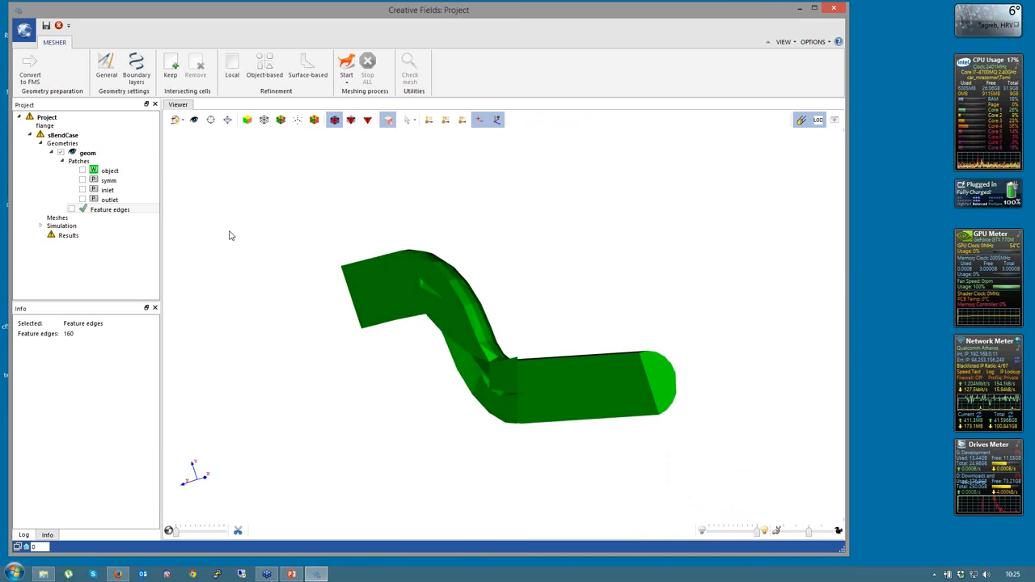
Display the object patch on its own to check its facets, and rename it as wall
{"action": "left_click_drag", "start_coordinate": [231, 235], "coordinate": [386, 229]}
{"action": "left_click", "coordinate": [82, 170]}
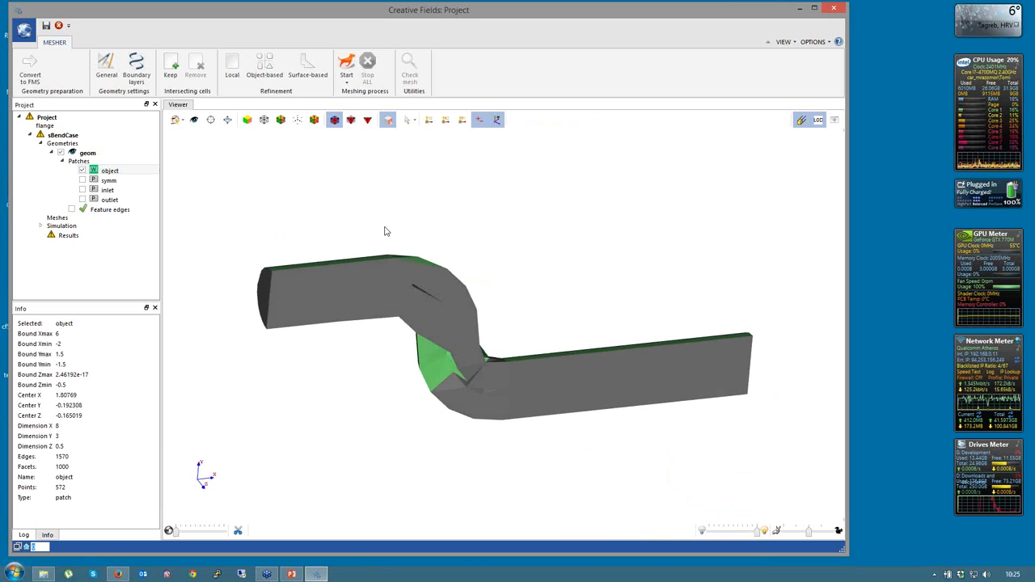
{"action": "left_click", "coordinate": [82, 171]}
{"action": "right_click", "coordinate": [117, 171]}
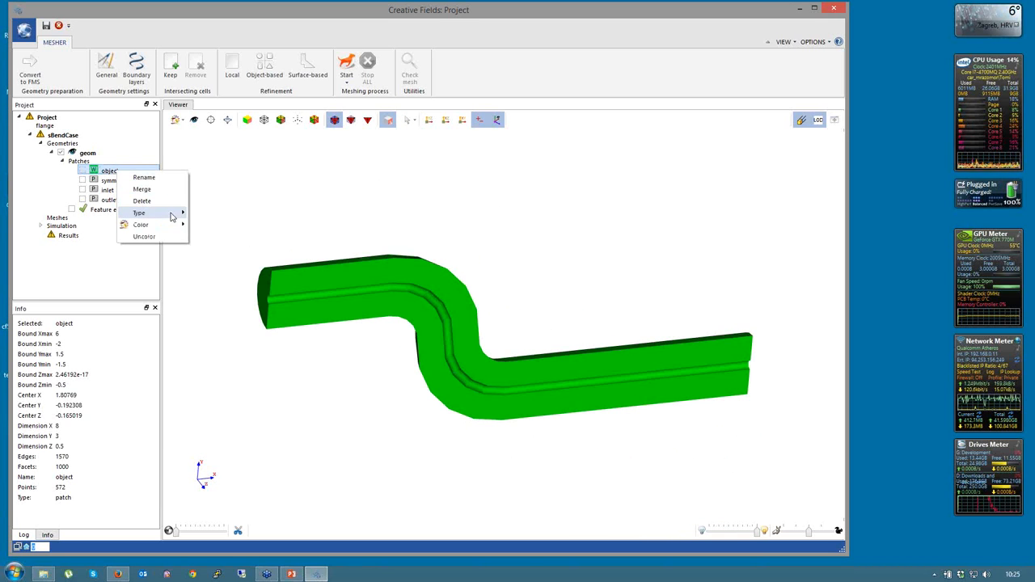
{"action": "left_click", "coordinate": [146, 177]}
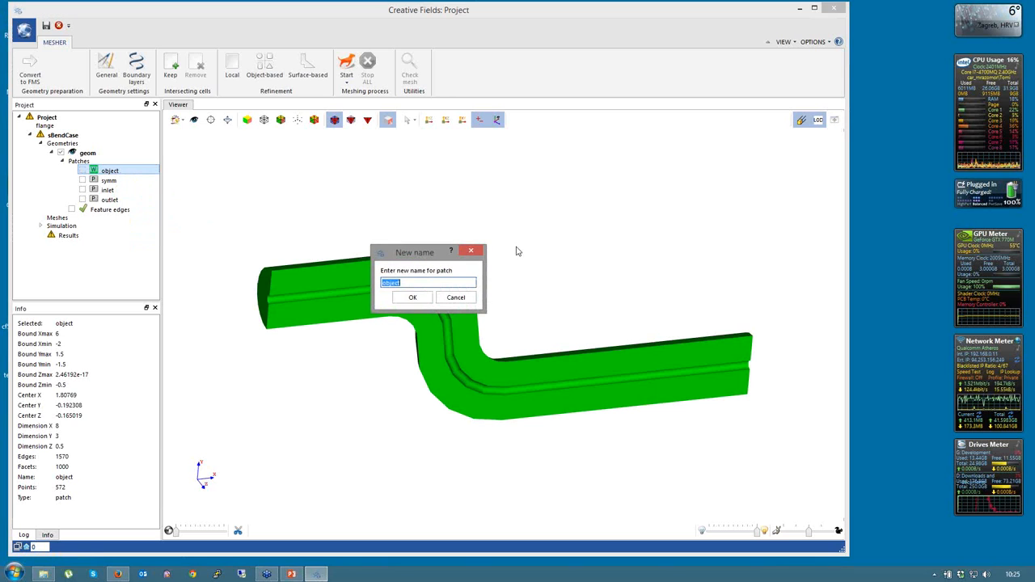
{"action": "type", "text": "wall"}
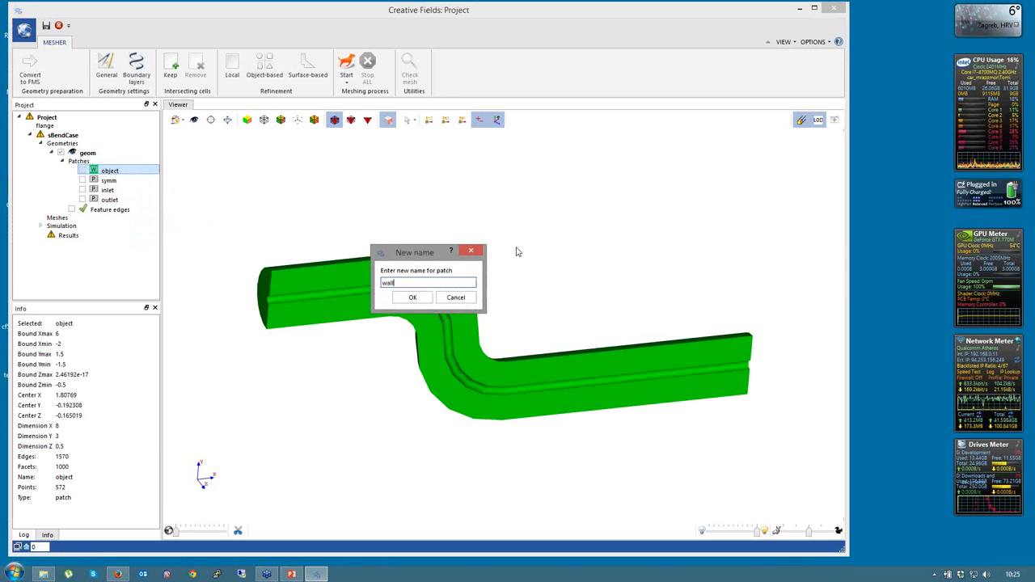
{"action": "left_click", "coordinate": [412, 297]}
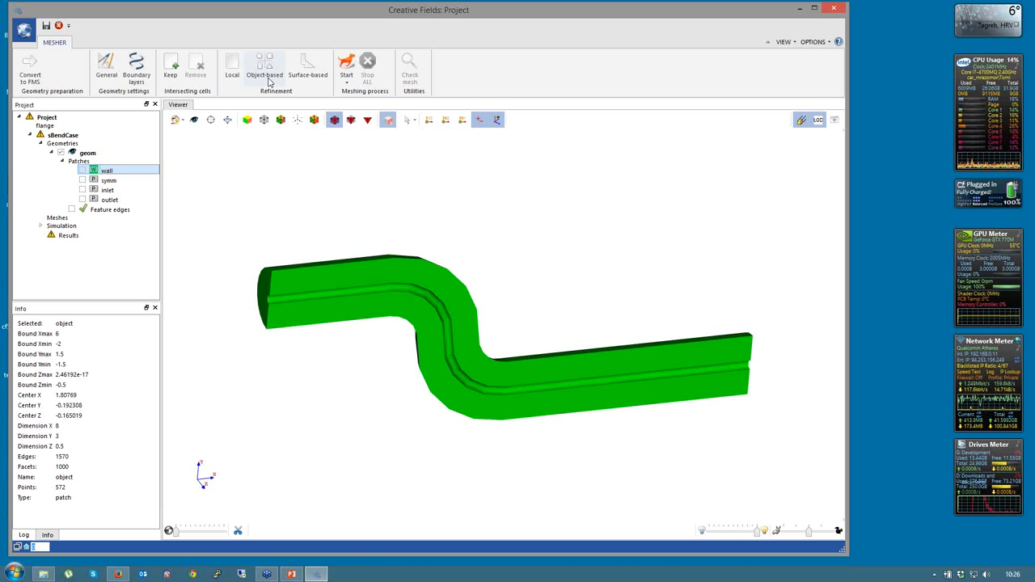
Set the type of the symm patch to Symmetry plane
{"action": "left_click", "coordinate": [107, 190]}
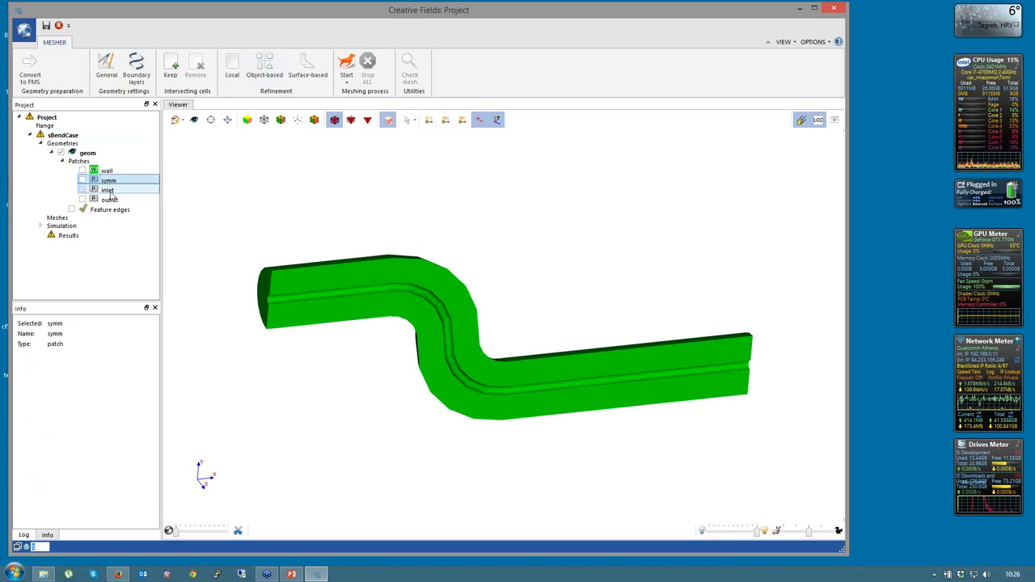
{"action": "left_click", "coordinate": [109, 199]}
{"action": "left_click", "coordinate": [108, 191]}
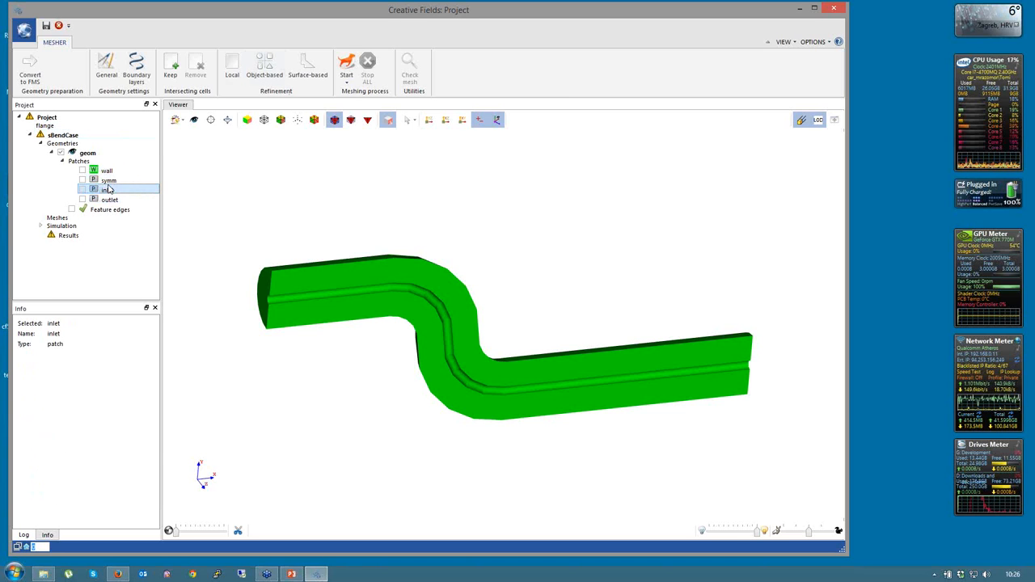
{"action": "left_click", "coordinate": [107, 181]}
{"action": "right_click", "coordinate": [106, 180]}
{"action": "mouse_move", "coordinate": [166, 222]}
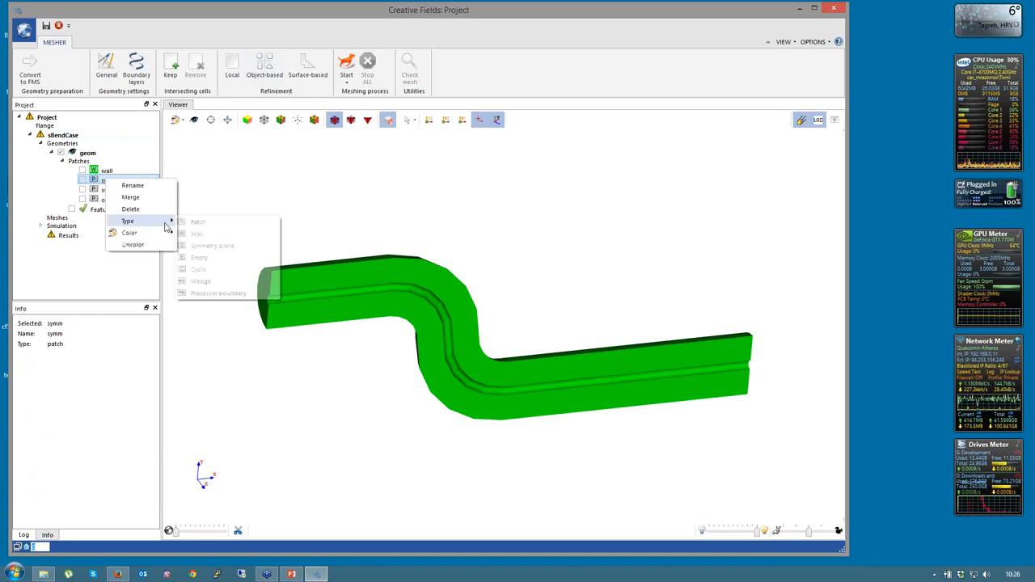
{"action": "left_click", "coordinate": [222, 248]}
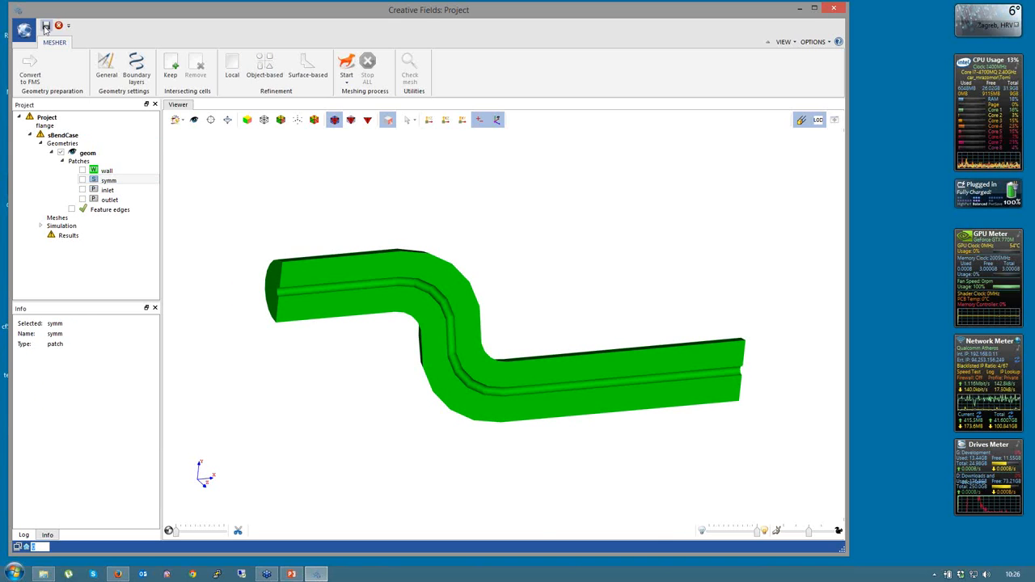
Set the maximum cell size of geom to 0.1 m, preview the cell on the pipe, and accept deleting the meshDict dictionary
{"action": "left_click", "coordinate": [111, 77]}
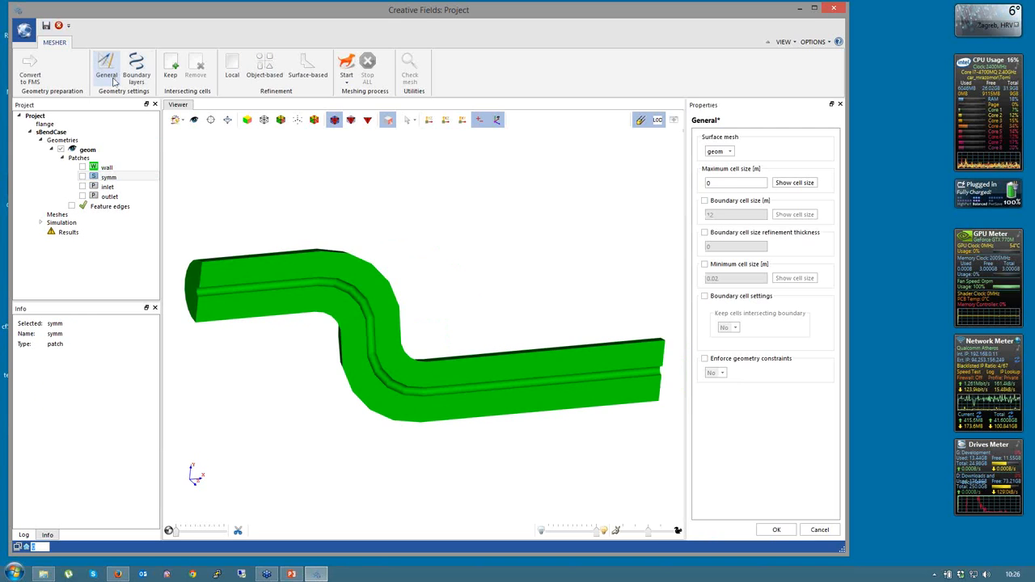
{"action": "double_click", "coordinate": [737, 183]}
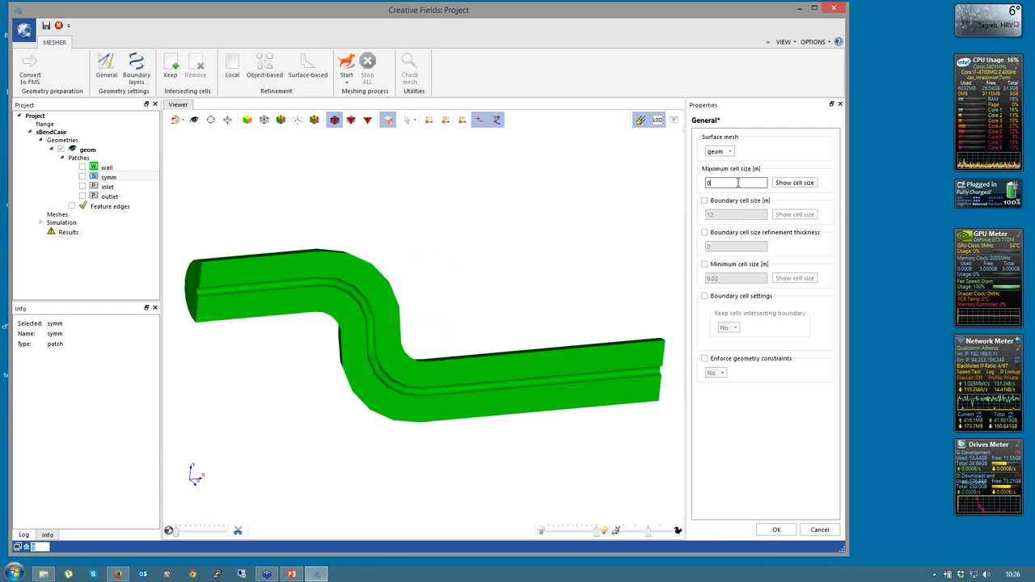
{"action": "type", "text": ".1"}
{"action": "left_click", "coordinate": [794, 183]}
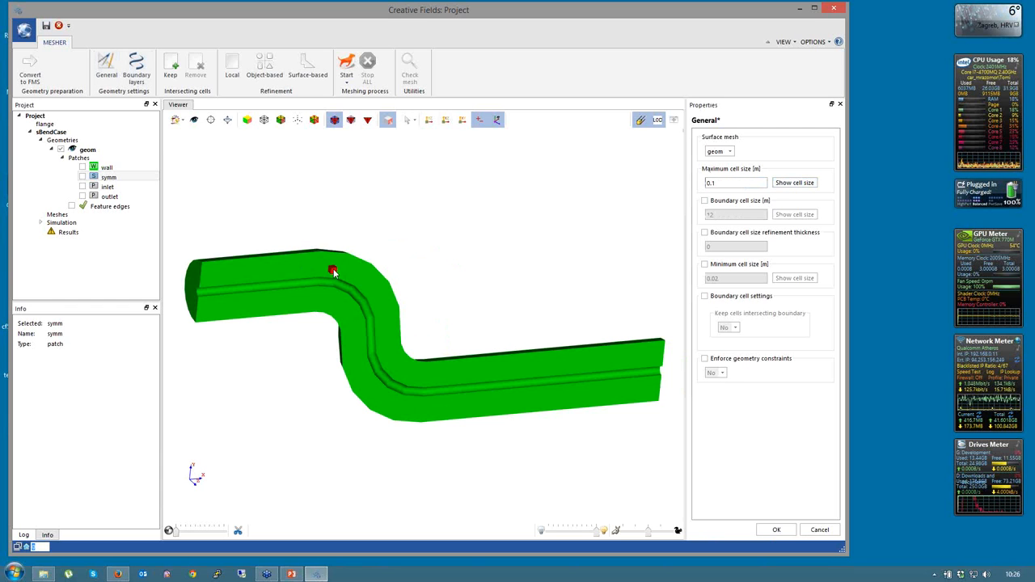
{"action": "left_click", "coordinate": [781, 530]}
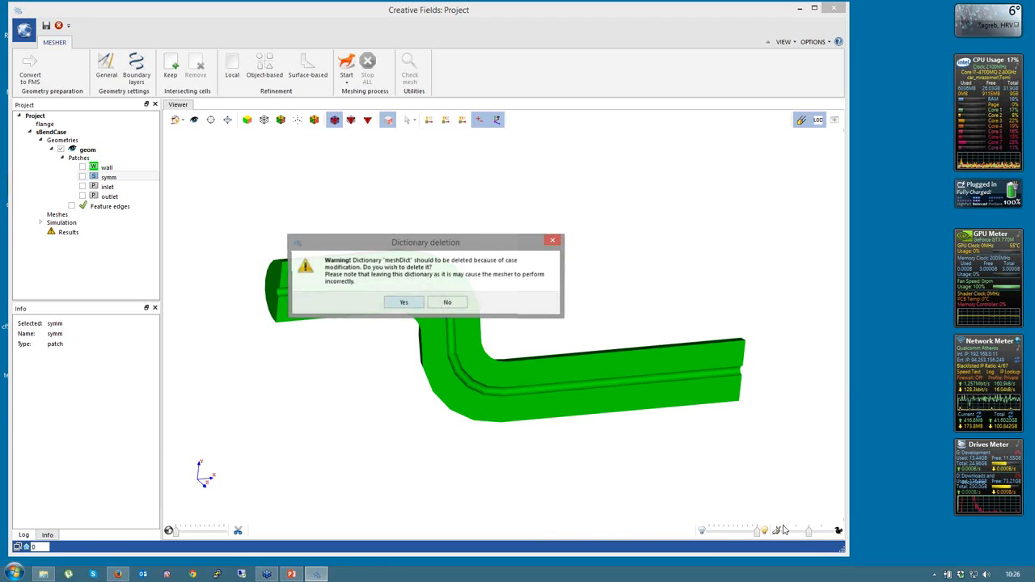
{"action": "left_click", "coordinate": [401, 302]}
Select the facets of the narrow groove running along the pipe's flat side and add them to a new facet subset named refFine
{"action": "left_click_drag", "start_coordinate": [533, 212], "coordinate": [257, 200]}
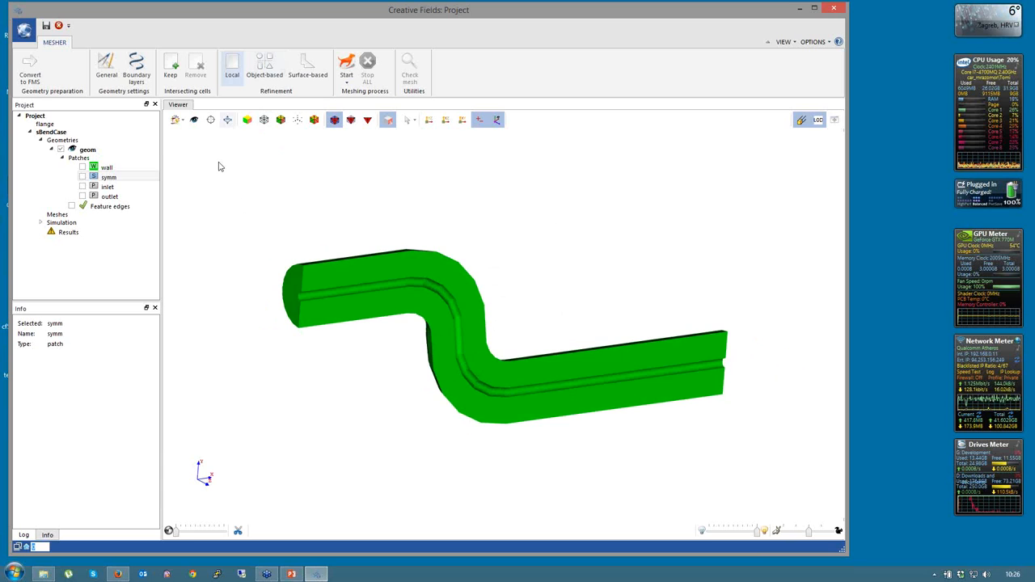
{"action": "left_click_drag", "start_coordinate": [248, 215], "coordinate": [556, 344]}
{"action": "left_click_drag", "start_coordinate": [460, 365], "coordinate": [327, 290]}
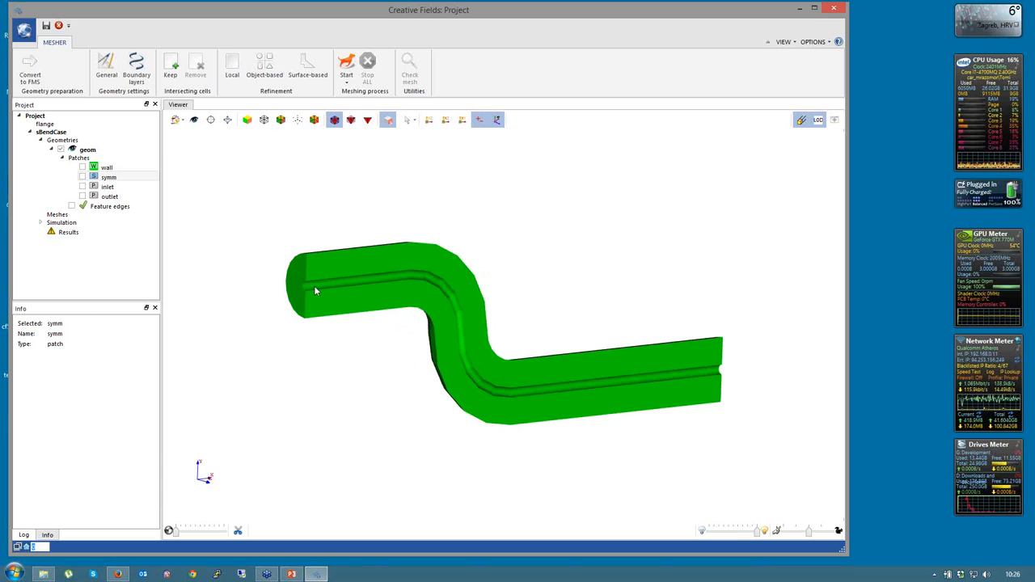
{"action": "right_click", "coordinate": [286, 208]}
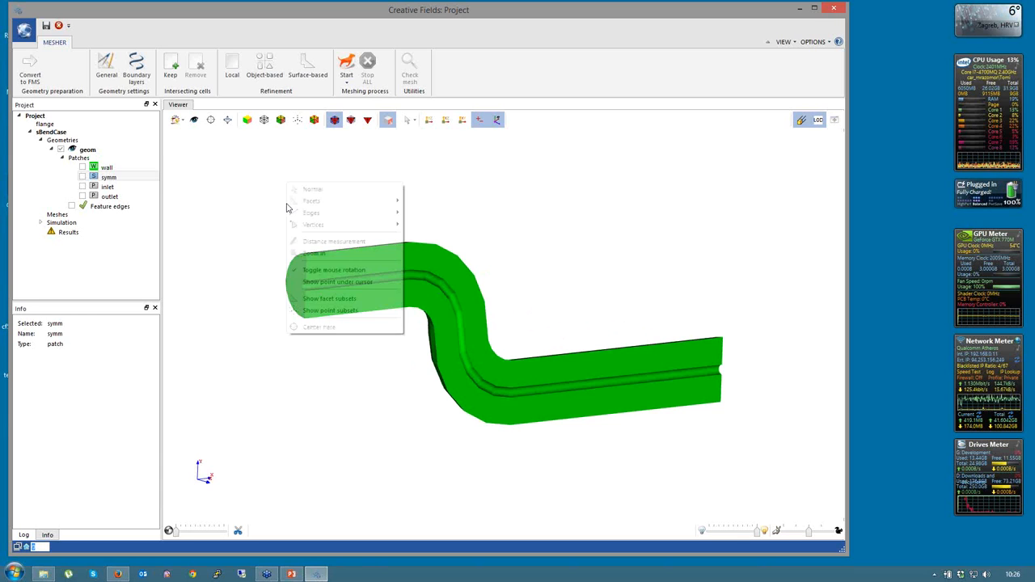
{"action": "mouse_move", "coordinate": [370, 201]}
{"action": "left_click", "coordinate": [434, 238]}
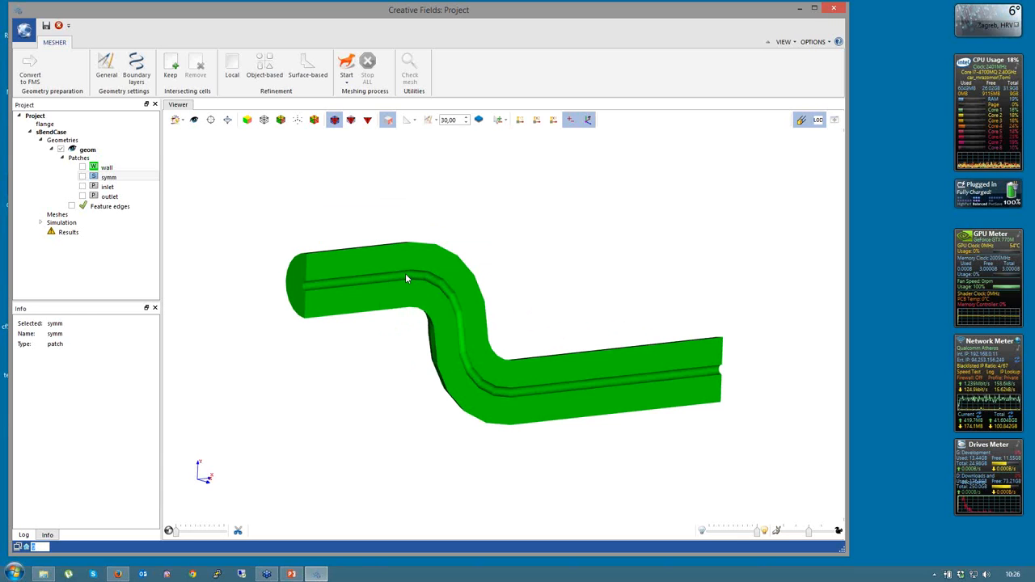
{"action": "left_click", "coordinate": [406, 277]}
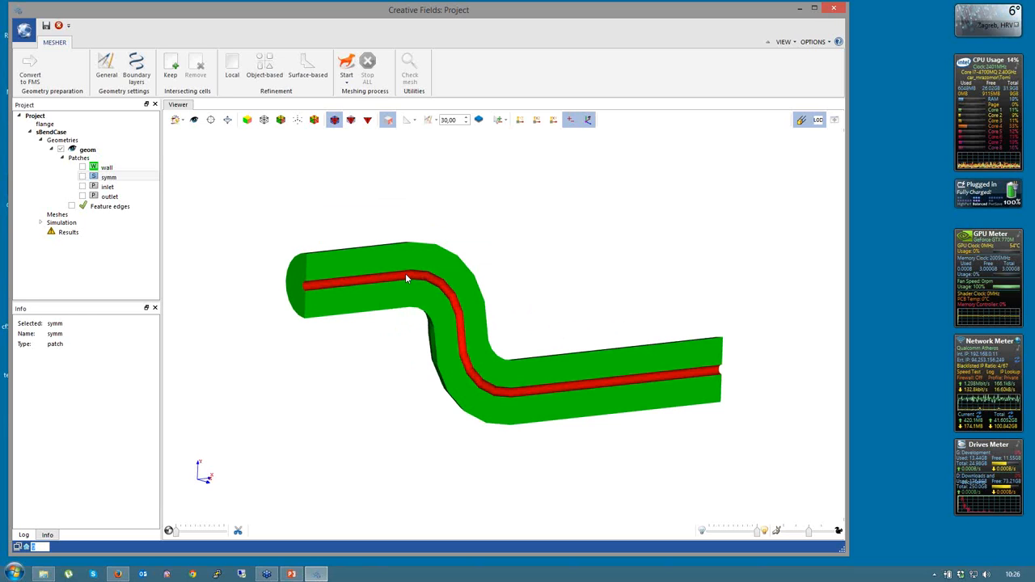
{"action": "right_click", "coordinate": [405, 273]}
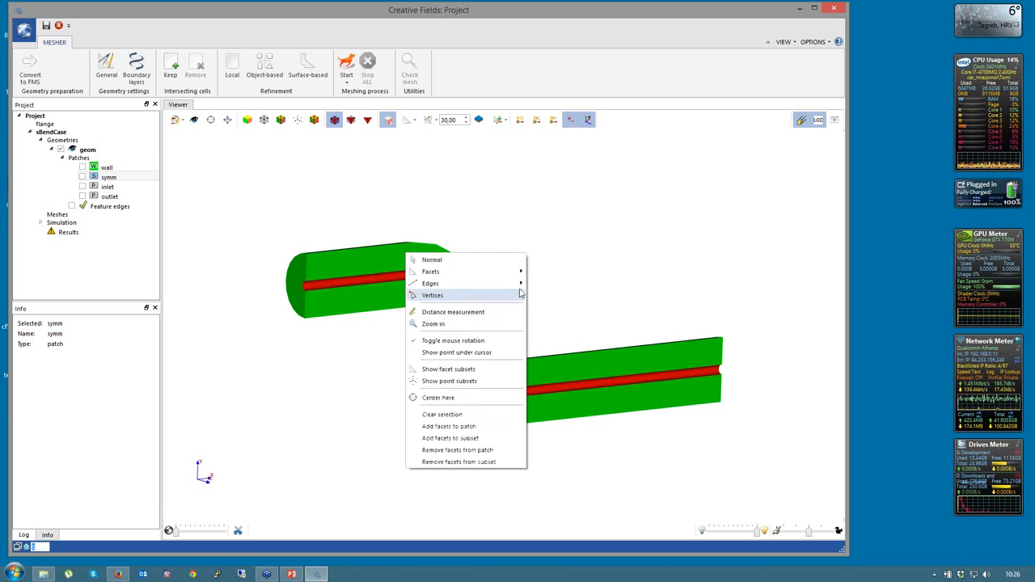
{"action": "left_click", "coordinate": [458, 438]}
{"action": "type", "text": "ref"}
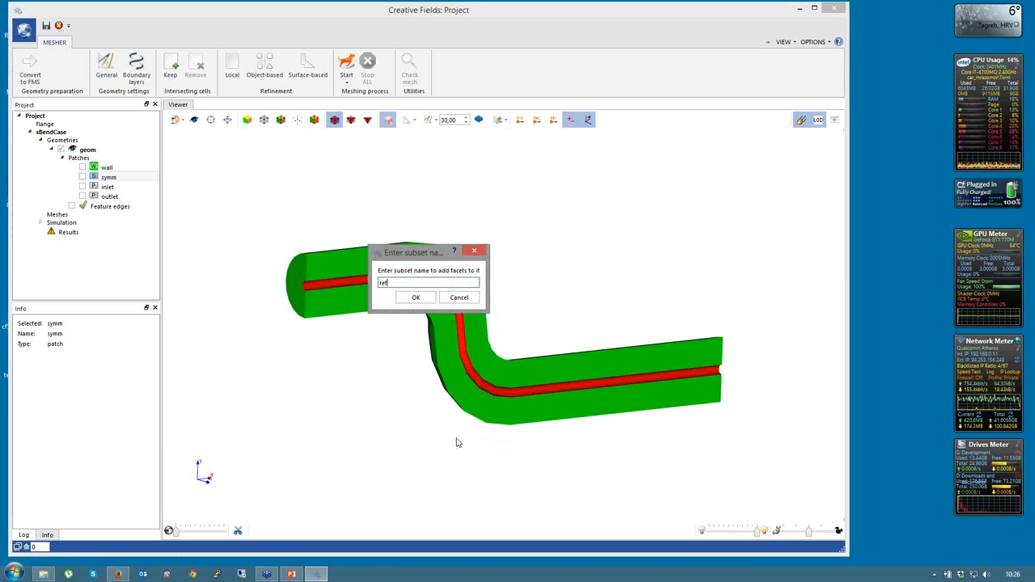
{"action": "type", "text": "Fine"}
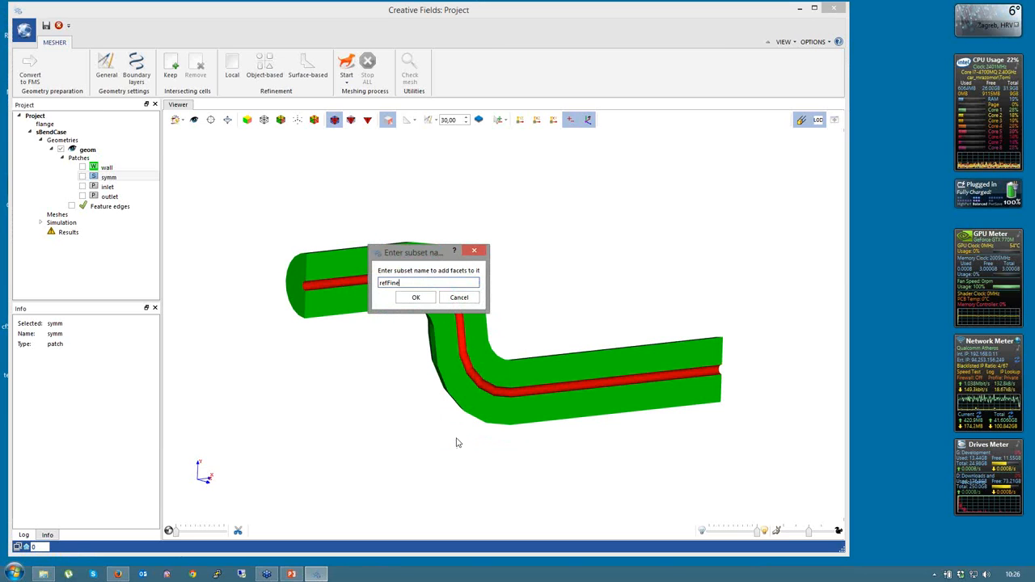
{"action": "left_click", "coordinate": [414, 298]}
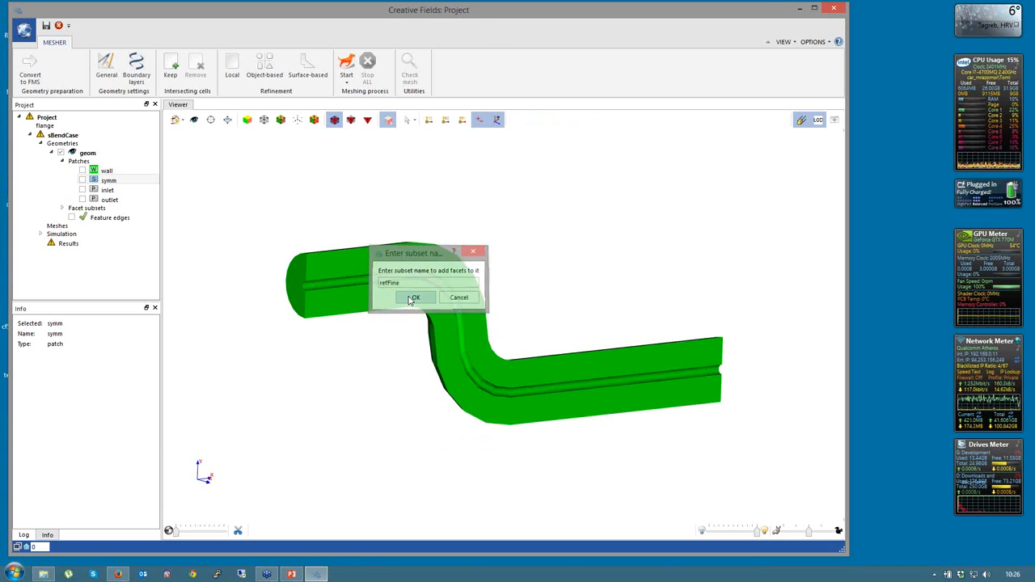
{"action": "left_click", "coordinate": [63, 209]}
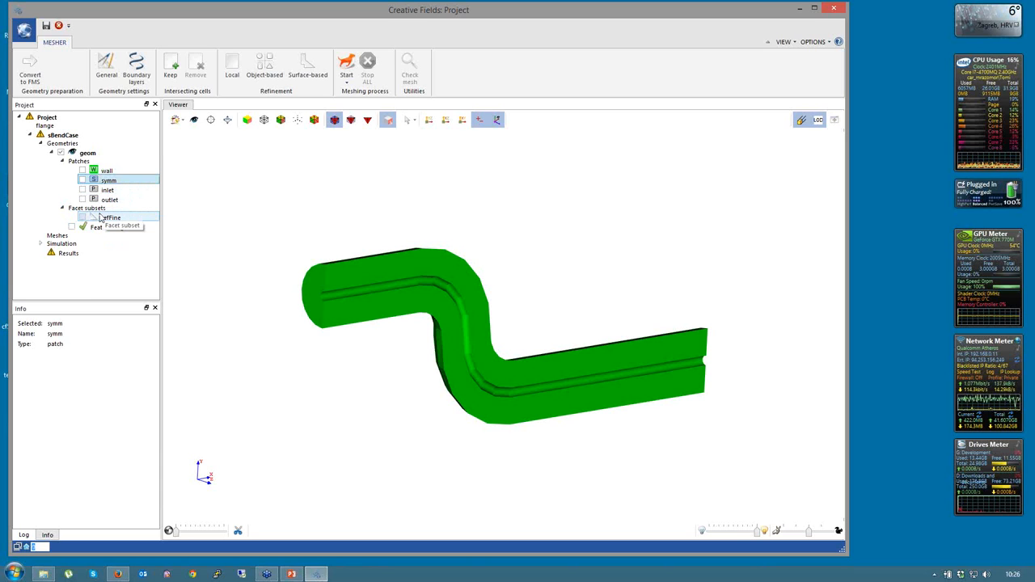
Try to set a local refinement cell size of 0.05 m for the wall patch
{"action": "left_click", "coordinate": [232, 74]}
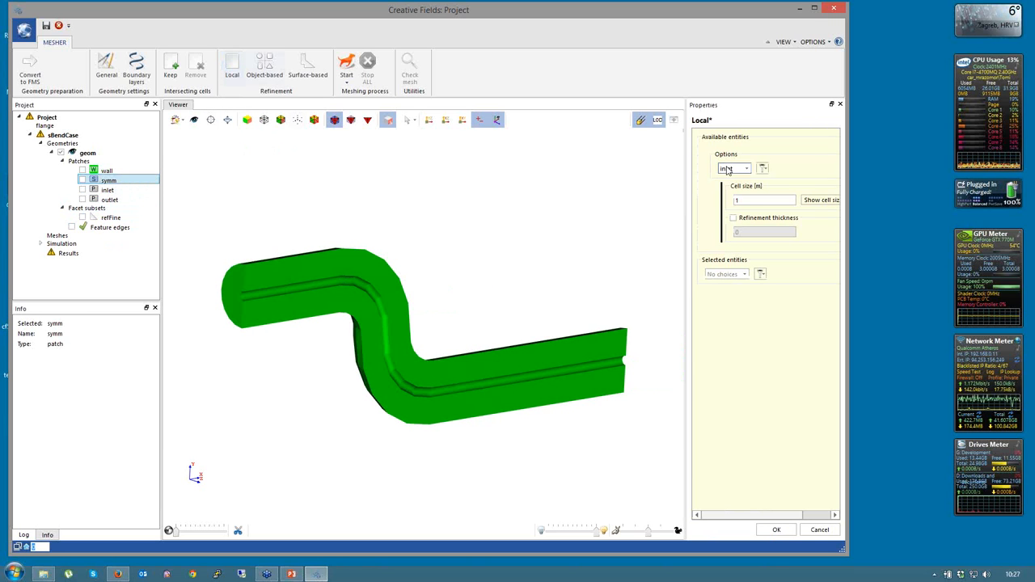
{"action": "left_click", "coordinate": [746, 169]}
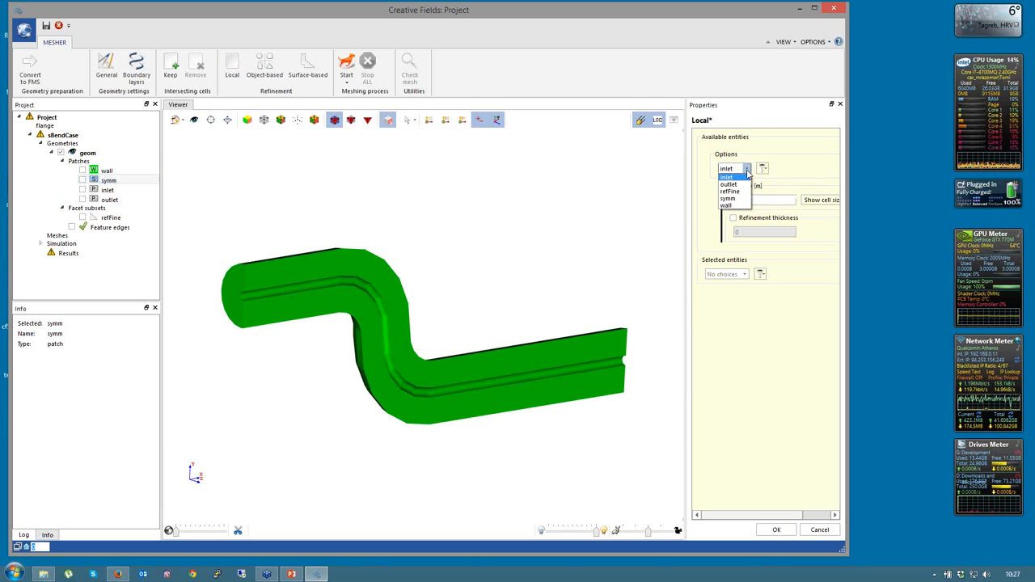
{"action": "left_click", "coordinate": [727, 205]}
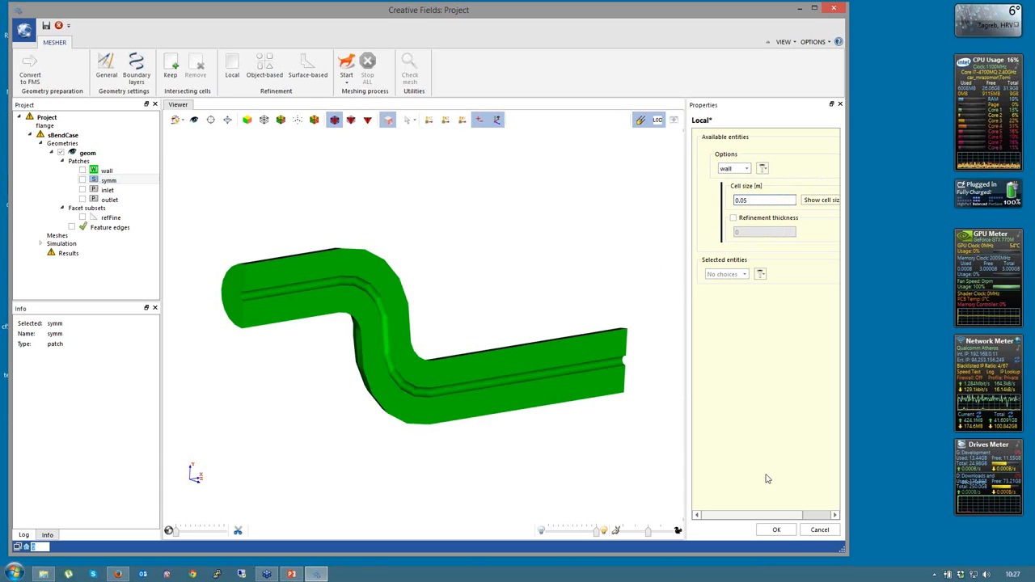
{"action": "left_click", "coordinate": [776, 529]}
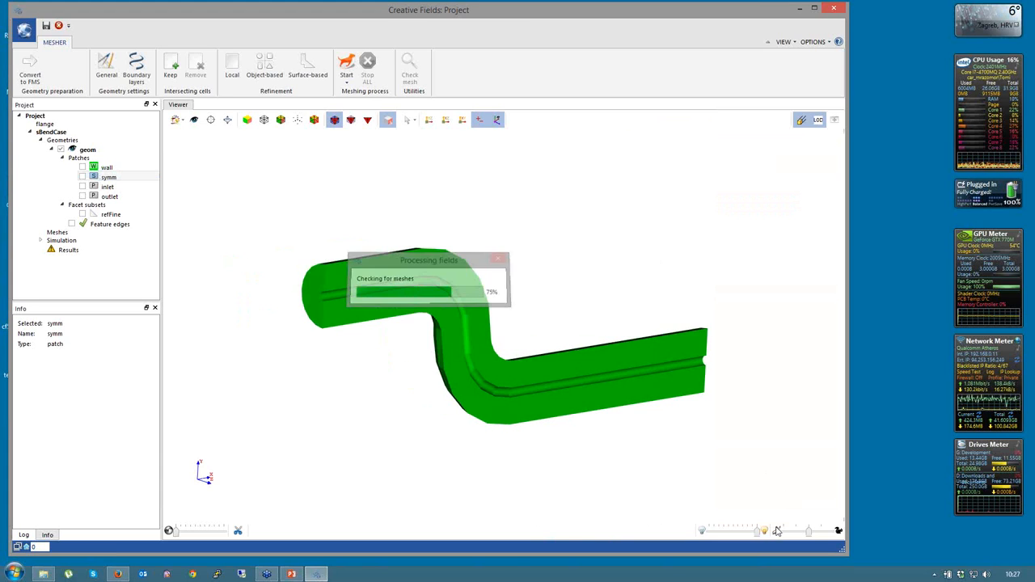
Add the wall patch to the local refinement entities with a cell size of 0.05 m
{"action": "left_click", "coordinate": [226, 71]}
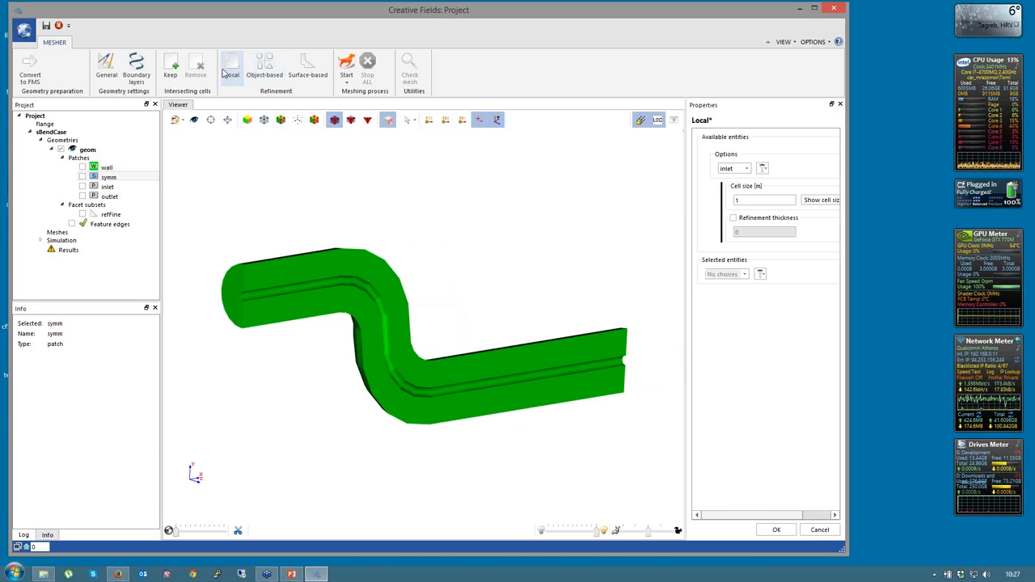
{"action": "left_click", "coordinate": [735, 168]}
{"action": "left_click", "coordinate": [752, 199]}
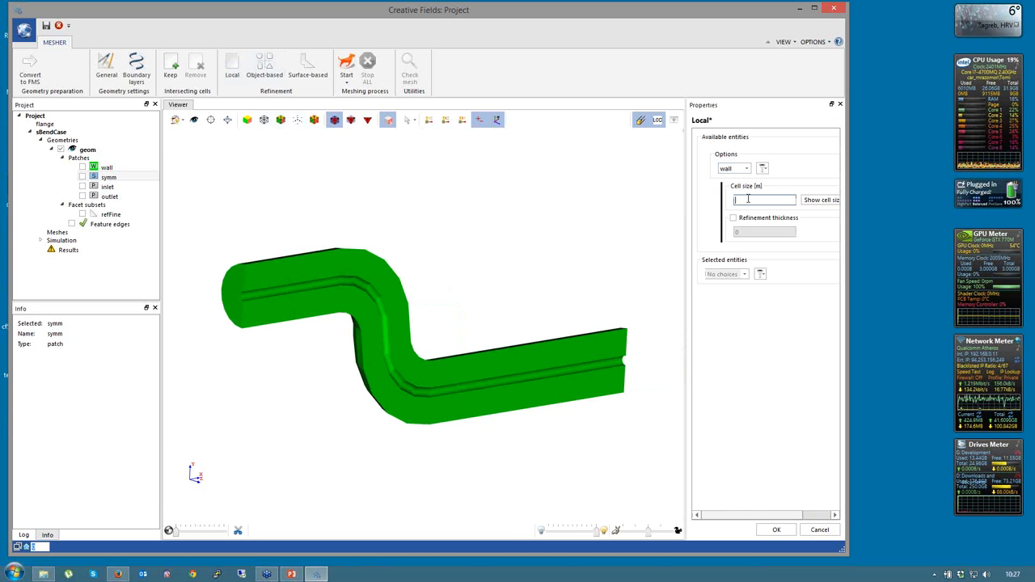
{"action": "type", "text": "0.05"}
{"action": "left_click", "coordinate": [763, 168]}
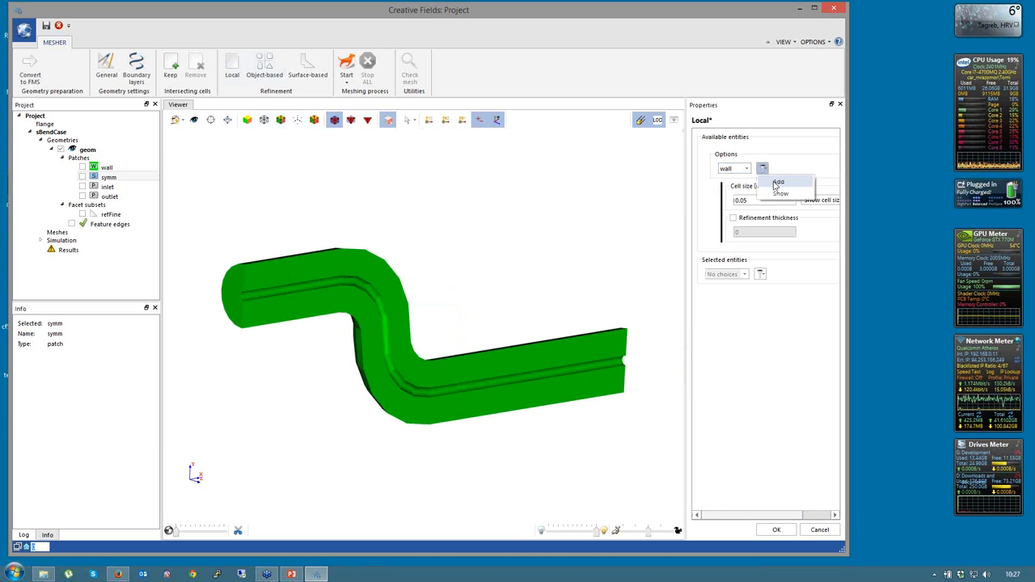
{"action": "left_click", "coordinate": [779, 180]}
Add the refFine subset to the local refinement entities with a cell size of 0.025 m and apply the settings
{"action": "left_click", "coordinate": [746, 169]}
{"action": "left_click", "coordinate": [743, 191]}
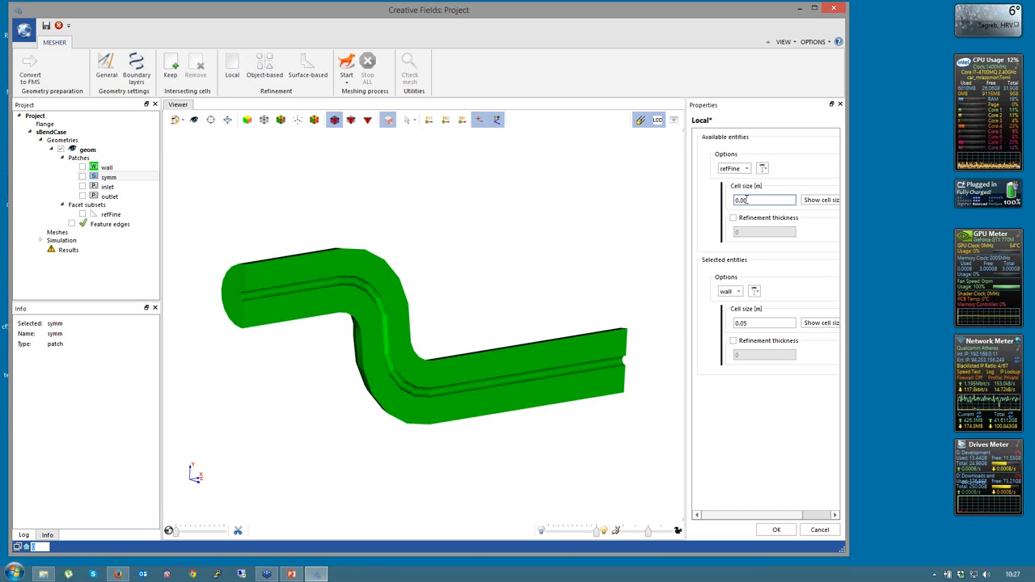
{"action": "type", "text": "0"}
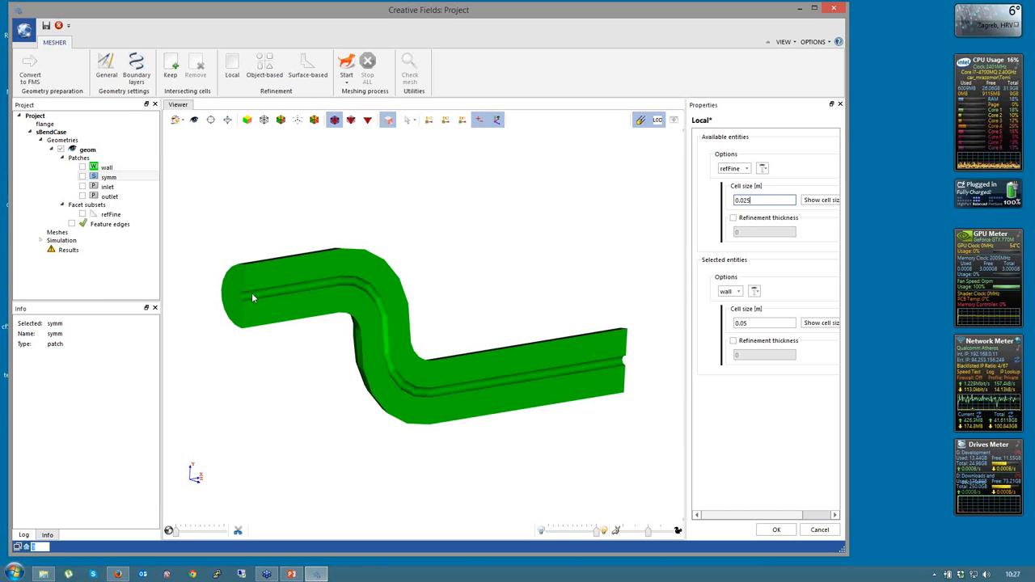
{"action": "left_click", "coordinate": [760, 171]}
{"action": "left_click", "coordinate": [777, 180]}
{"action": "left_click", "coordinate": [779, 533]}
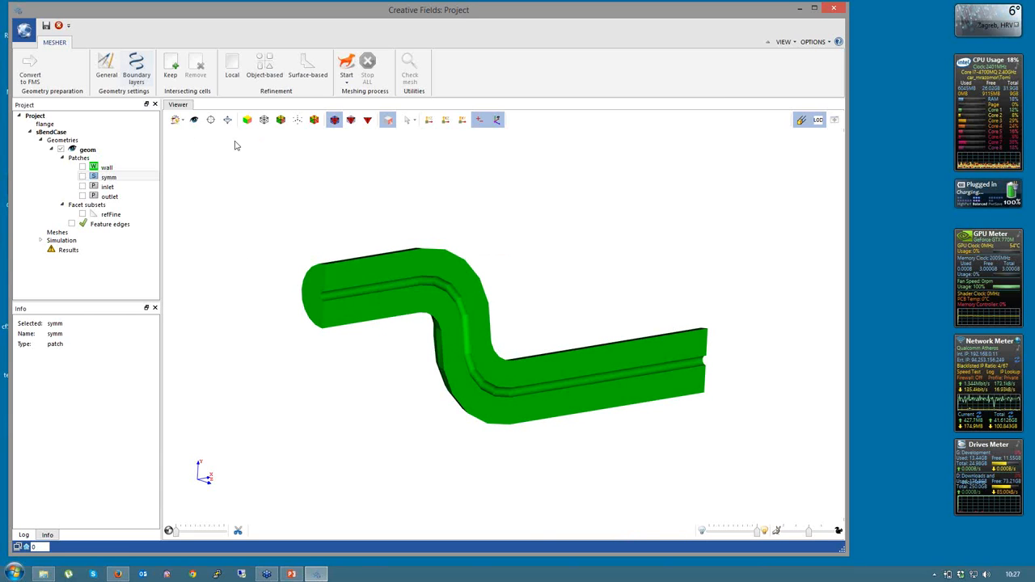
Generate a Cartesian mesh for sBendCase and close the process output once it has finished
{"action": "left_click", "coordinate": [346, 75]}
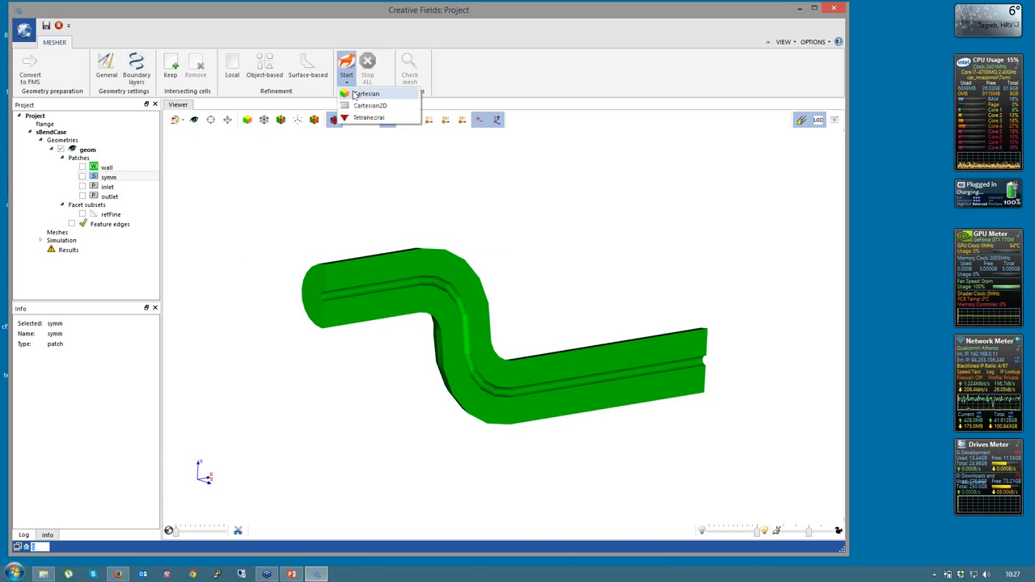
{"action": "left_click", "coordinate": [358, 98]}
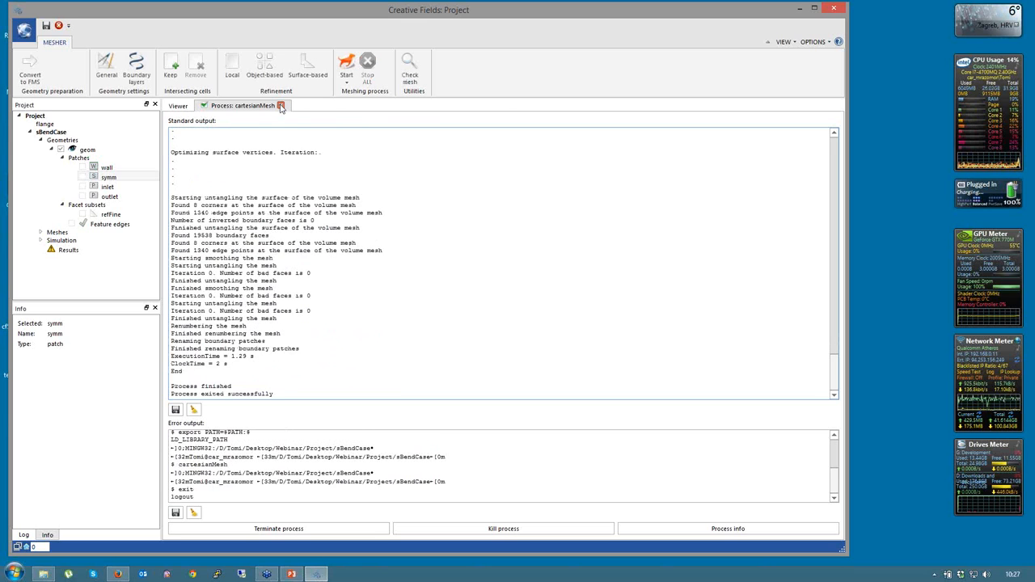
{"action": "left_click", "coordinate": [281, 105]}
Hide the geom surface and display the constant volume mesh, inspecting the cells along the groove and the pipe's outer wall
{"action": "left_click", "coordinate": [60, 149]}
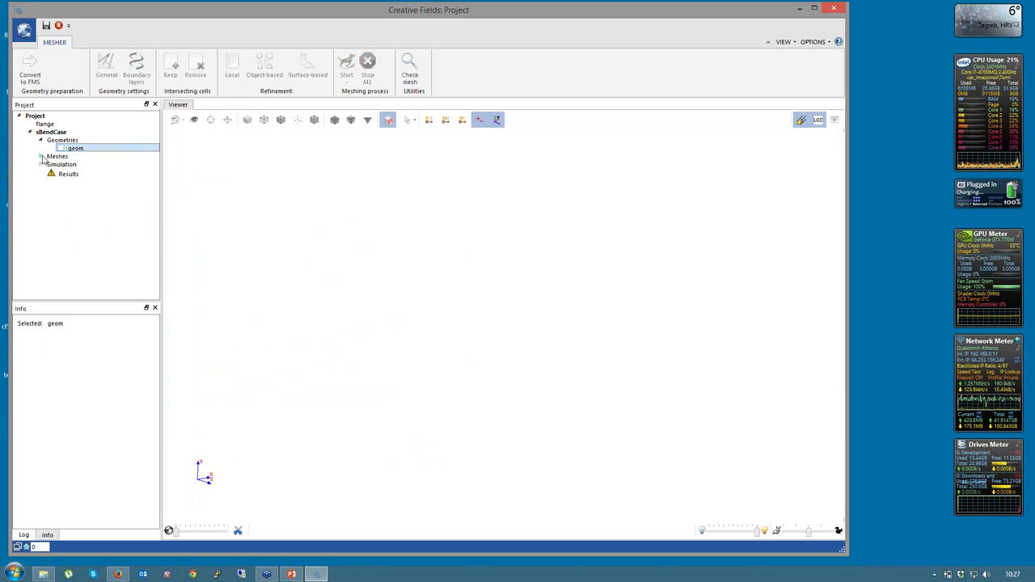
{"action": "left_click", "coordinate": [41, 157]}
{"action": "left_click", "coordinate": [67, 165]}
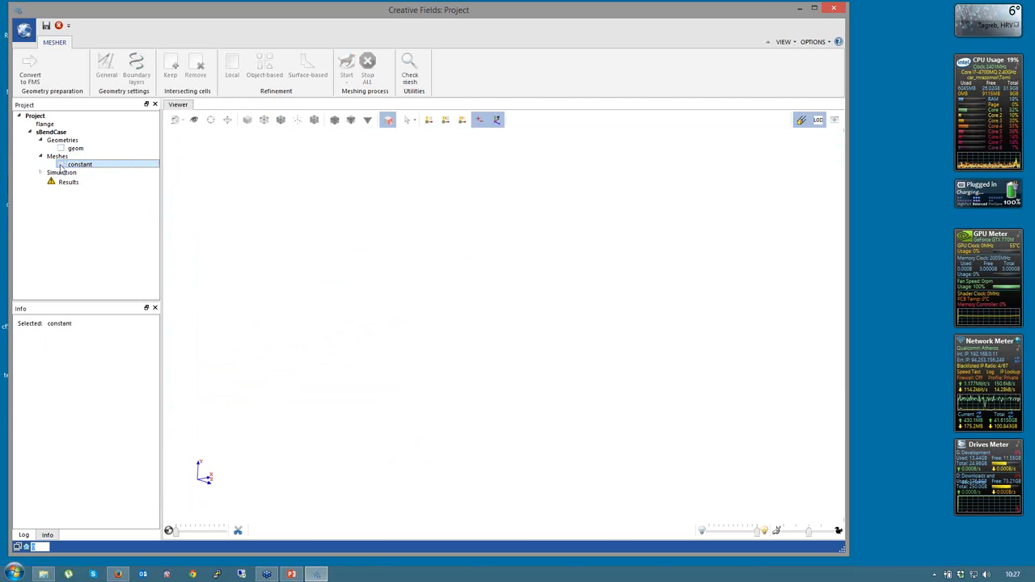
{"action": "left_click", "coordinate": [60, 165]}
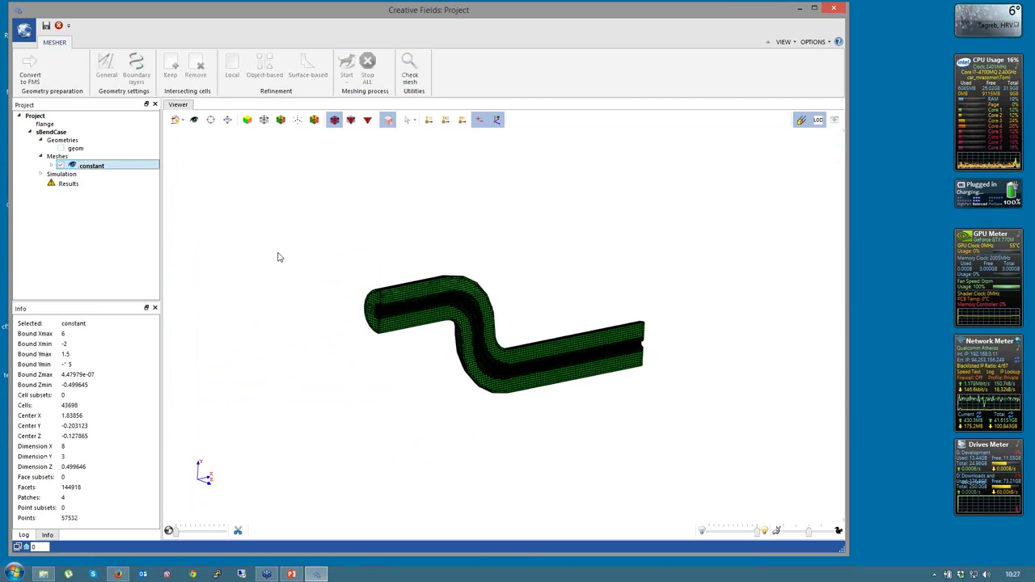
{"action": "left_click_drag", "start_coordinate": [277, 257], "coordinate": [294, 276]}
{"action": "scroll", "coordinate": [278, 198], "scroll_direction": "up", "scroll_amount": 4}
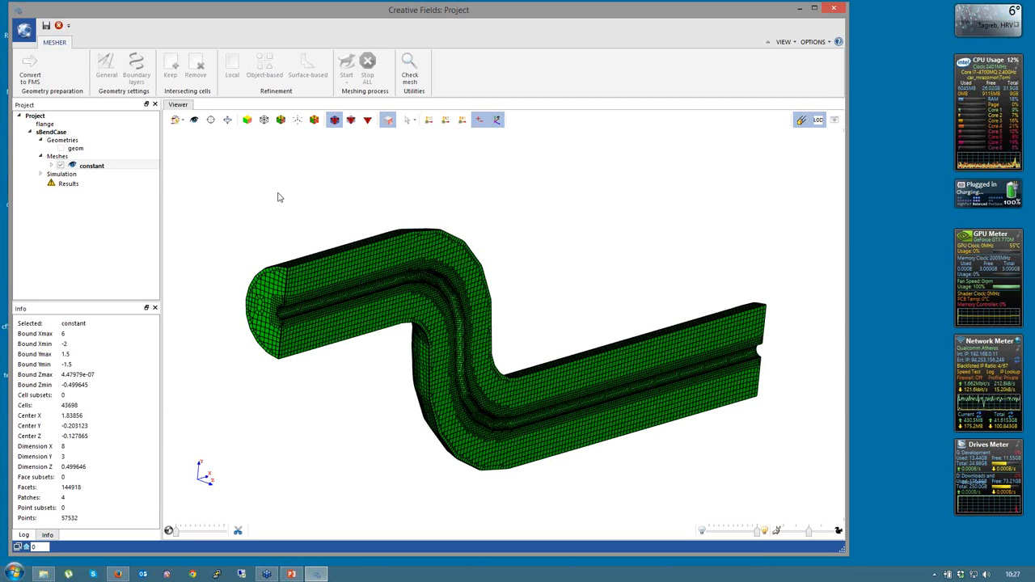
{"action": "left_click_drag", "start_coordinate": [277, 198], "coordinate": [254, 209]}
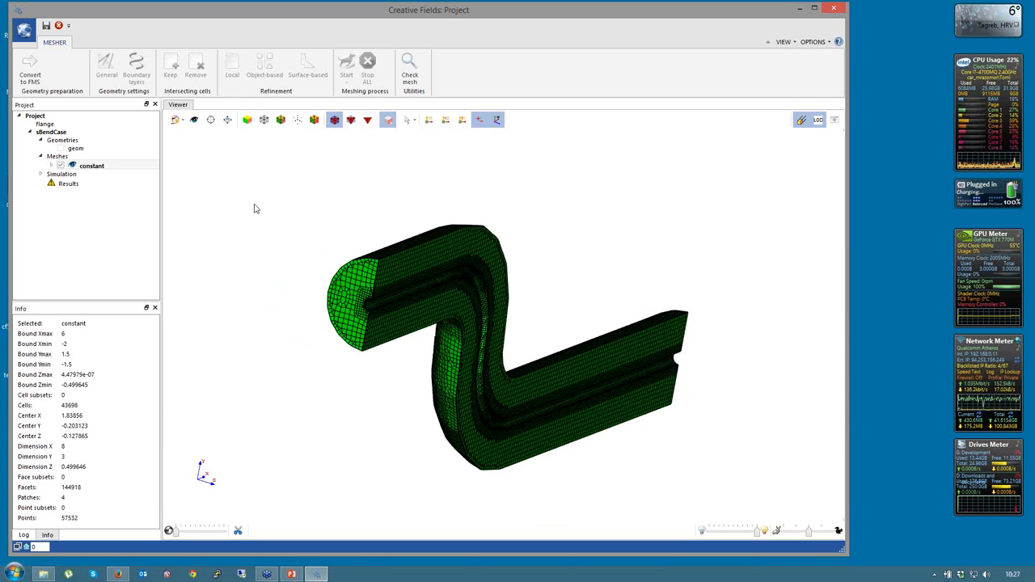
{"action": "left_click_drag", "start_coordinate": [254, 204], "coordinate": [728, 330]}
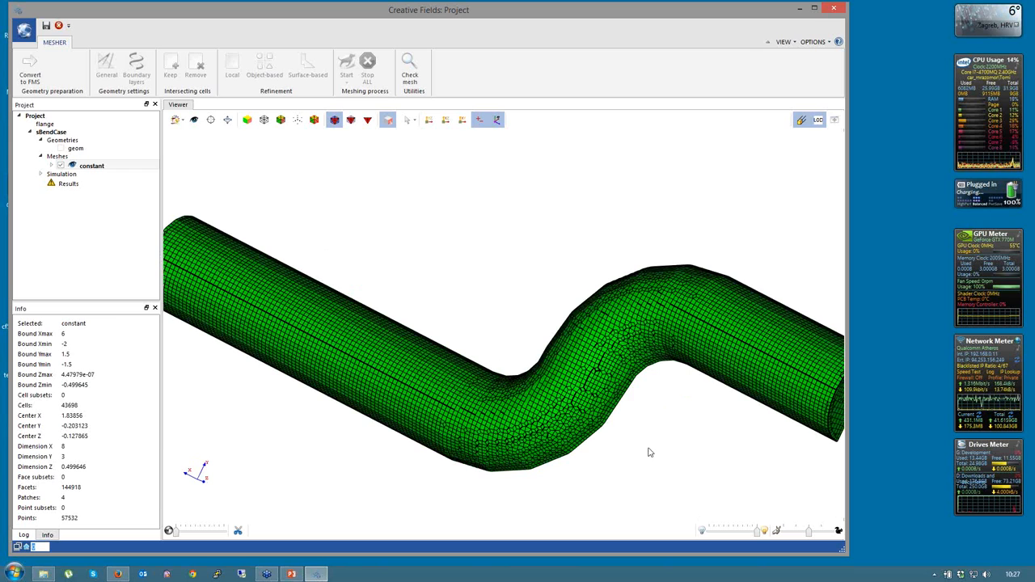
{"action": "left_click_drag", "start_coordinate": [649, 449], "coordinate": [262, 296]}
List the patches of the constant mesh and expand the Simulation branch of sBendCase
{"action": "left_click", "coordinate": [50, 165]}
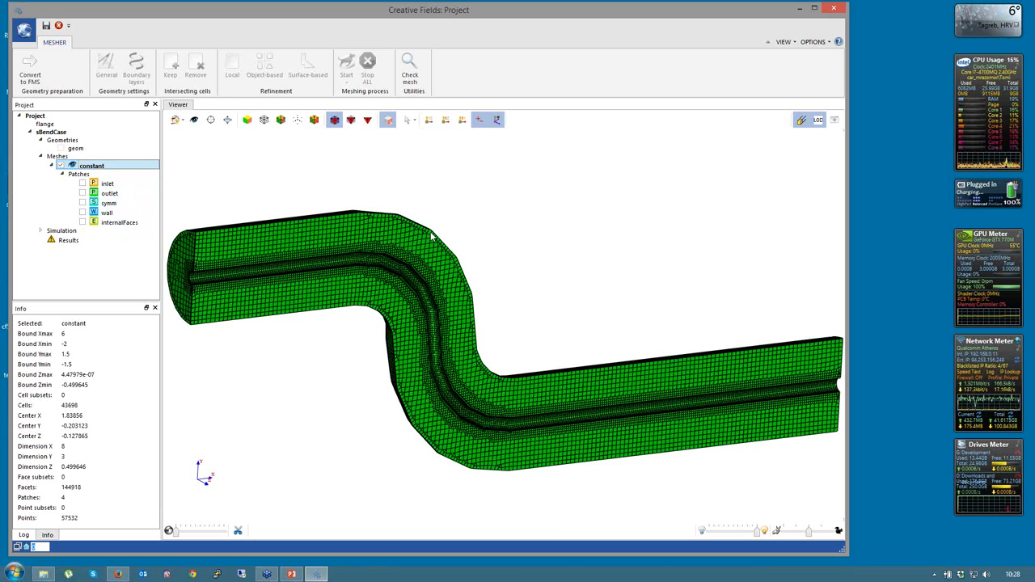
{"action": "scroll", "coordinate": [432, 236], "scroll_direction": "down", "scroll_amount": 1}
{"action": "left_click_drag", "start_coordinate": [607, 242], "coordinate": [599, 243]}
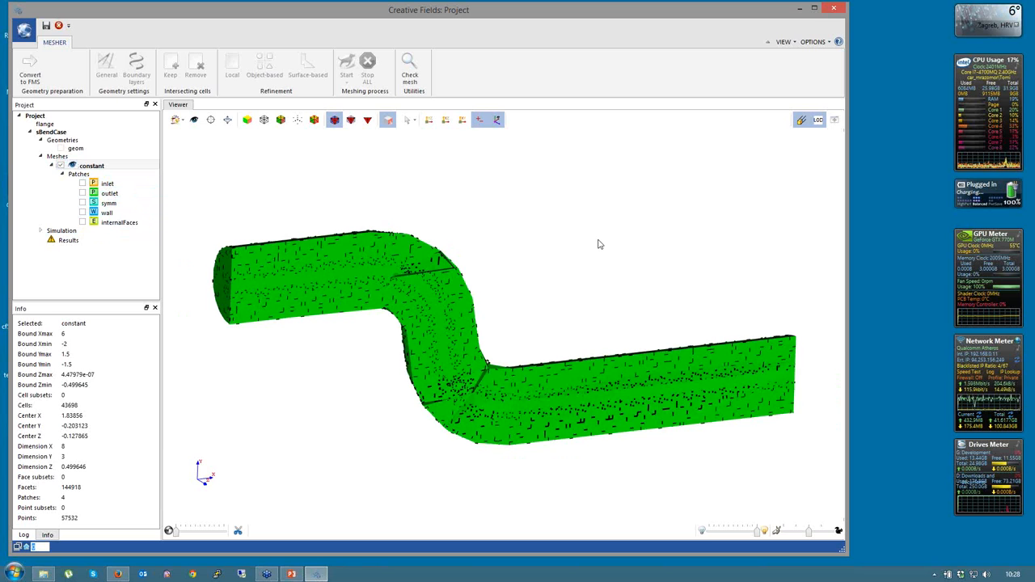
{"action": "left_click", "coordinate": [40, 231]}
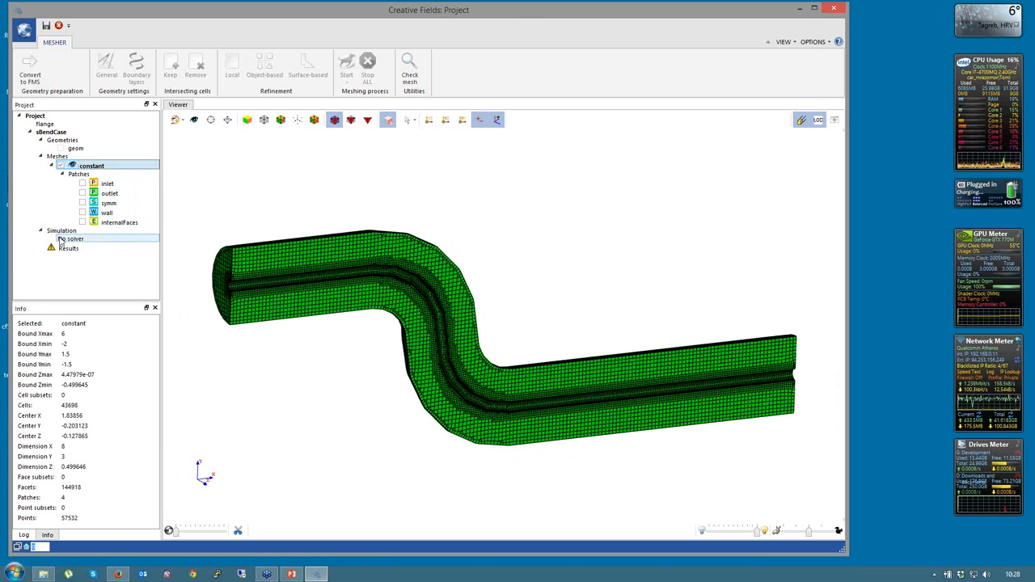
Assign the icoFoam solver to the simulation of sBendCase
{"action": "right_click", "coordinate": [61, 240]}
{"action": "left_click", "coordinate": [92, 245]}
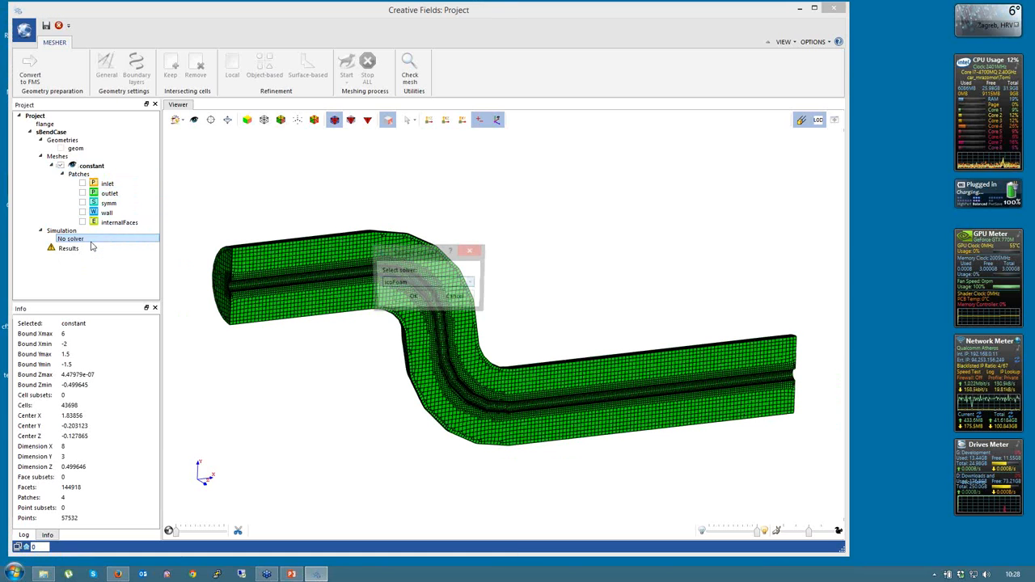
{"action": "left_click", "coordinate": [471, 282]}
{"action": "left_click", "coordinate": [463, 291]}
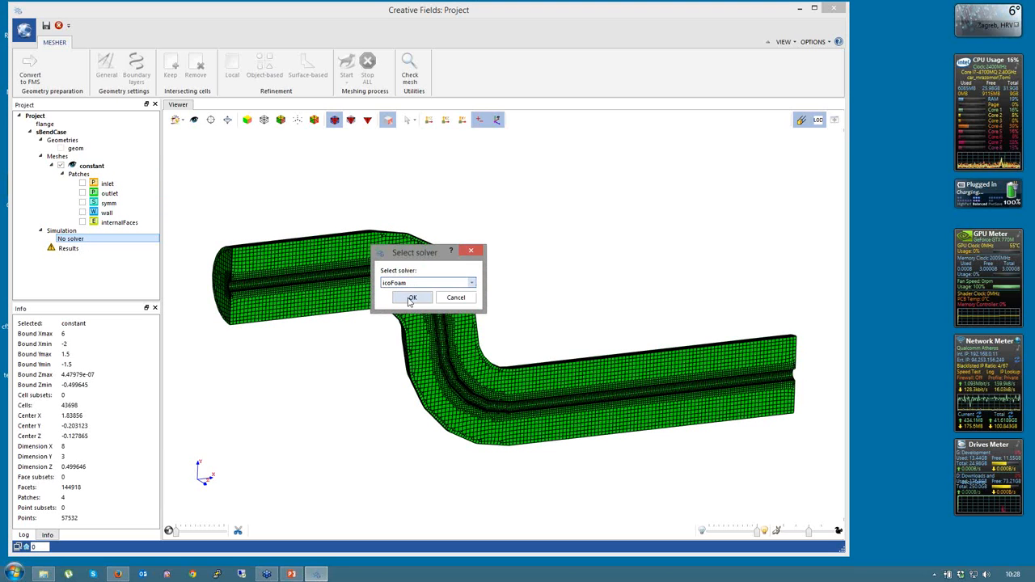
{"action": "left_click", "coordinate": [411, 298]}
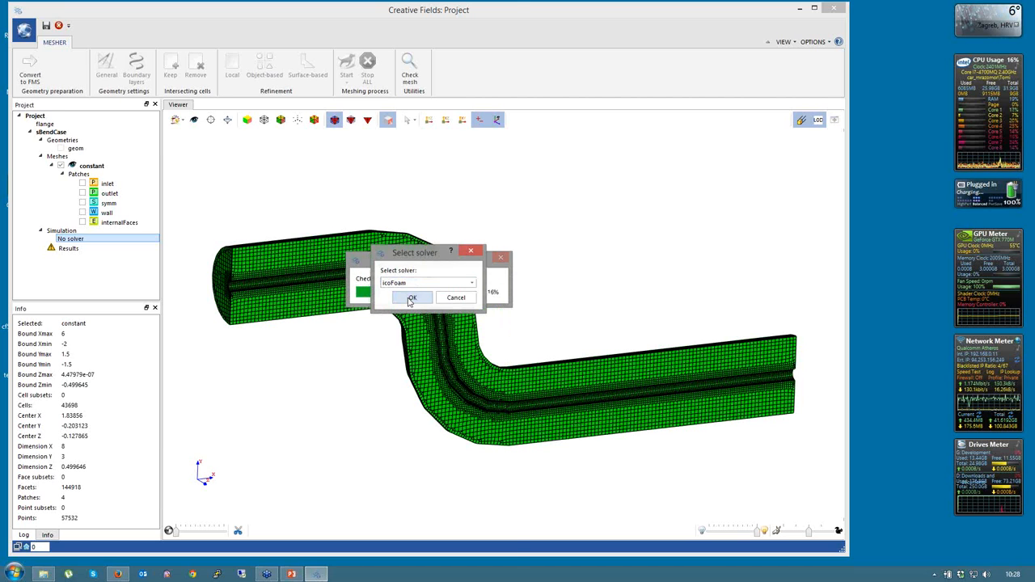
Set the fluid's kinematic viscosity to 0.1 m²/s in the solver settings and apply it
{"action": "left_click", "coordinate": [88, 43]}
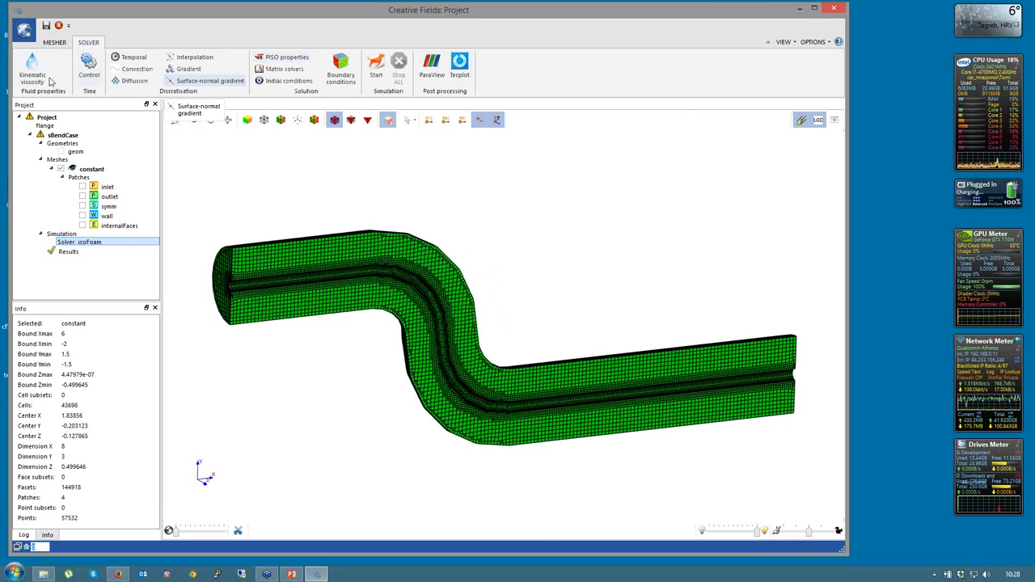
{"action": "left_click", "coordinate": [30, 75]}
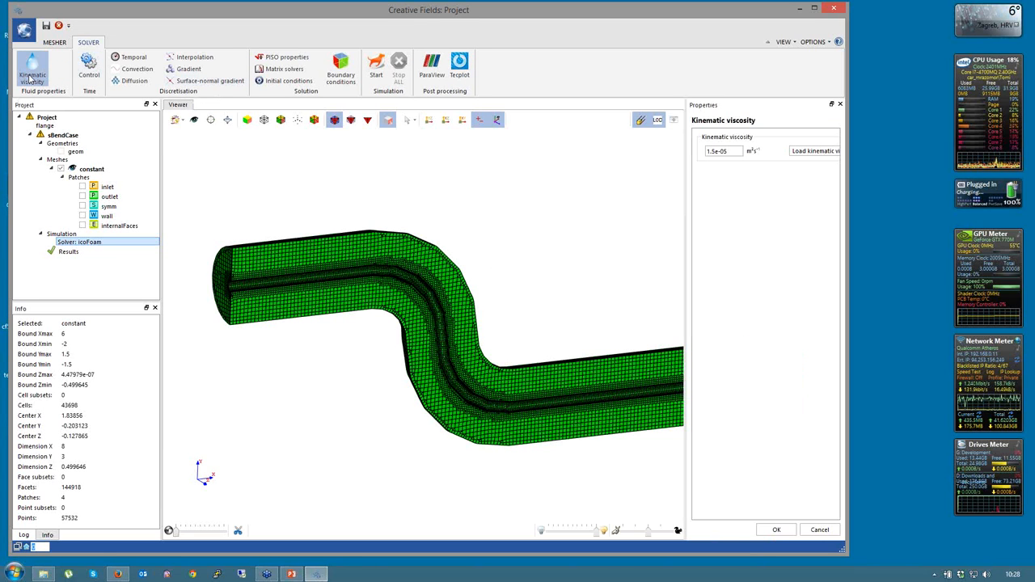
{"action": "left_click", "coordinate": [720, 150]}
{"action": "type", "text": "0.1"}
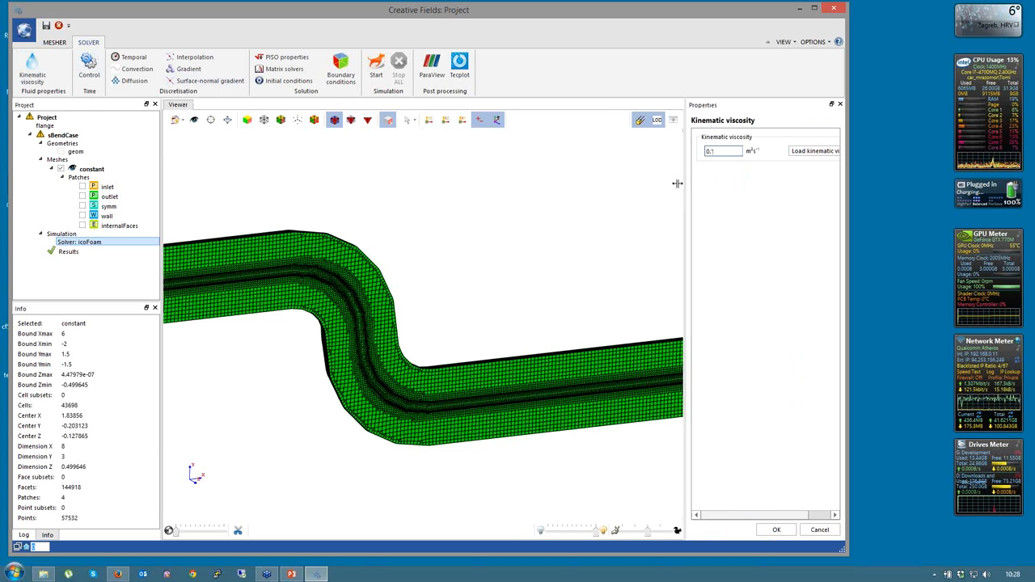
{"action": "left_click_drag", "start_coordinate": [677, 184], "coordinate": [665, 184]}
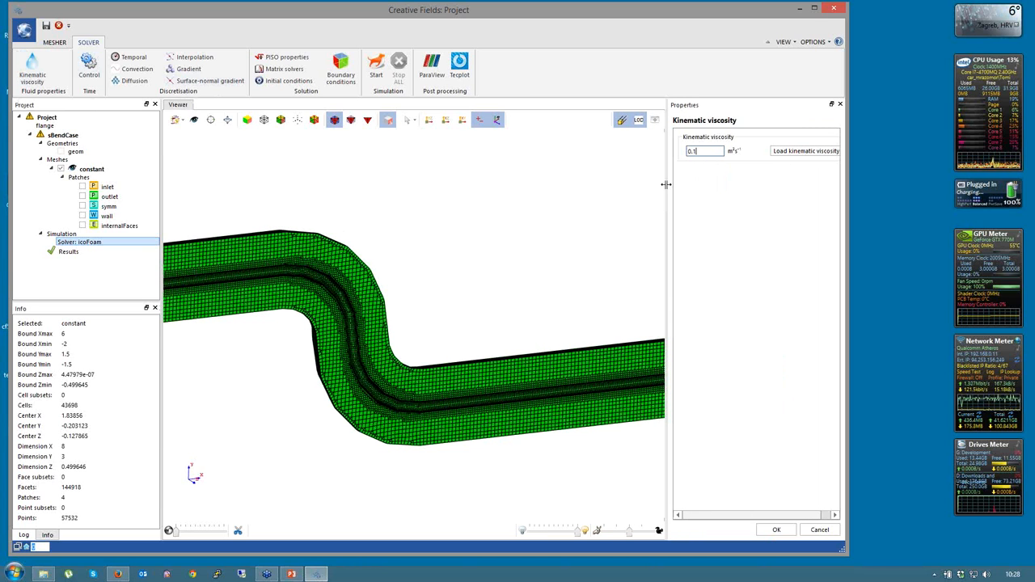
{"action": "left_click", "coordinate": [776, 531]}
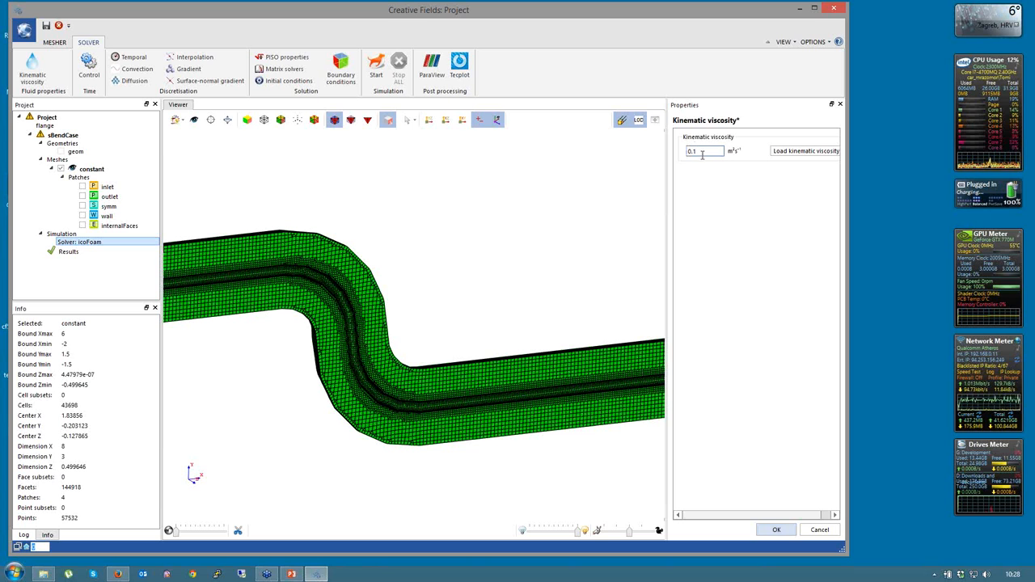
{"action": "left_click", "coordinate": [775, 531]}
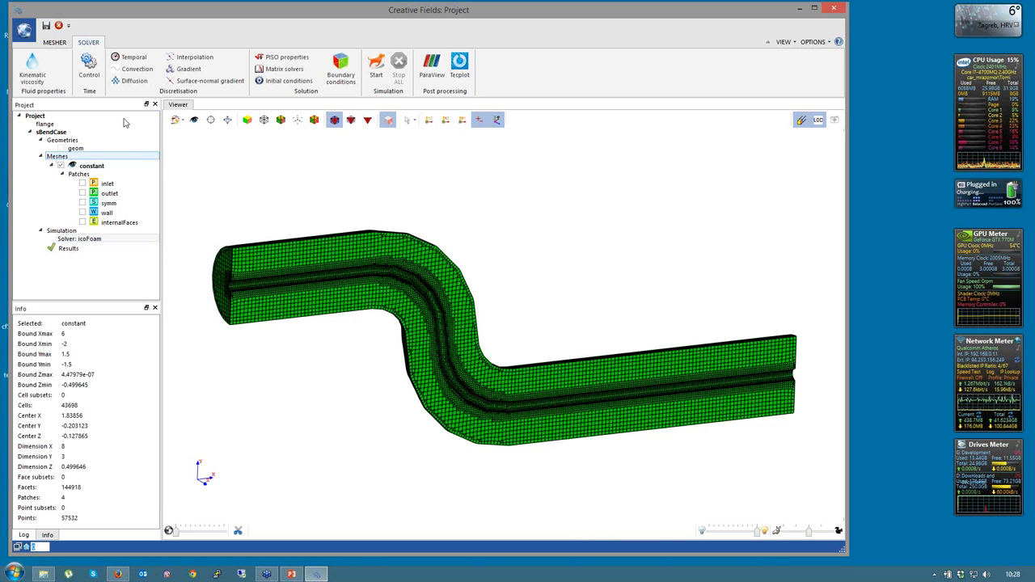
Set the simulation's end time to 2 and its write interval to 5 in the time control settings, and apply them
{"action": "left_click", "coordinate": [87, 65]}
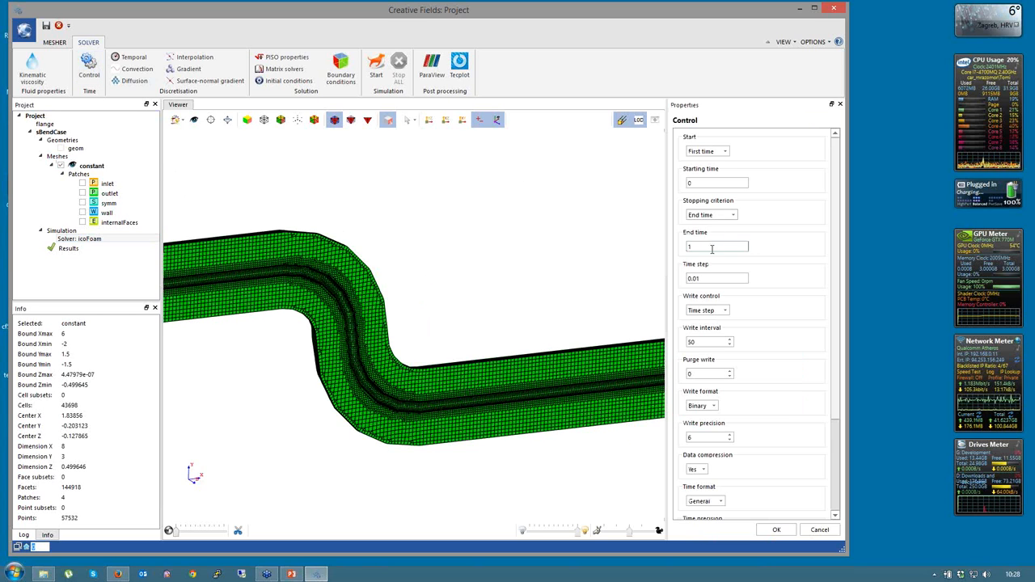
{"action": "left_click", "coordinate": [697, 246]}
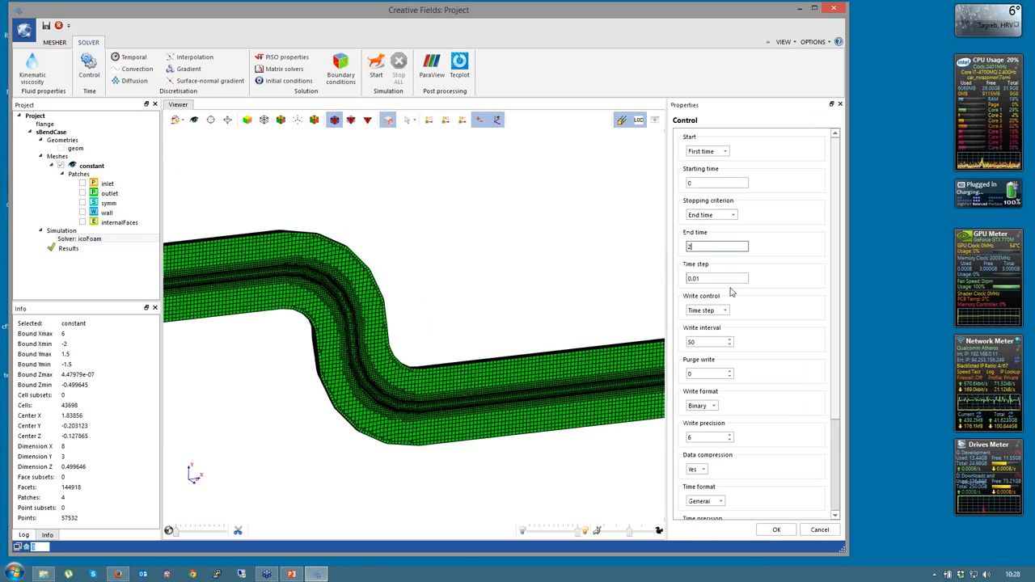
{"action": "left_click", "coordinate": [709, 277]}
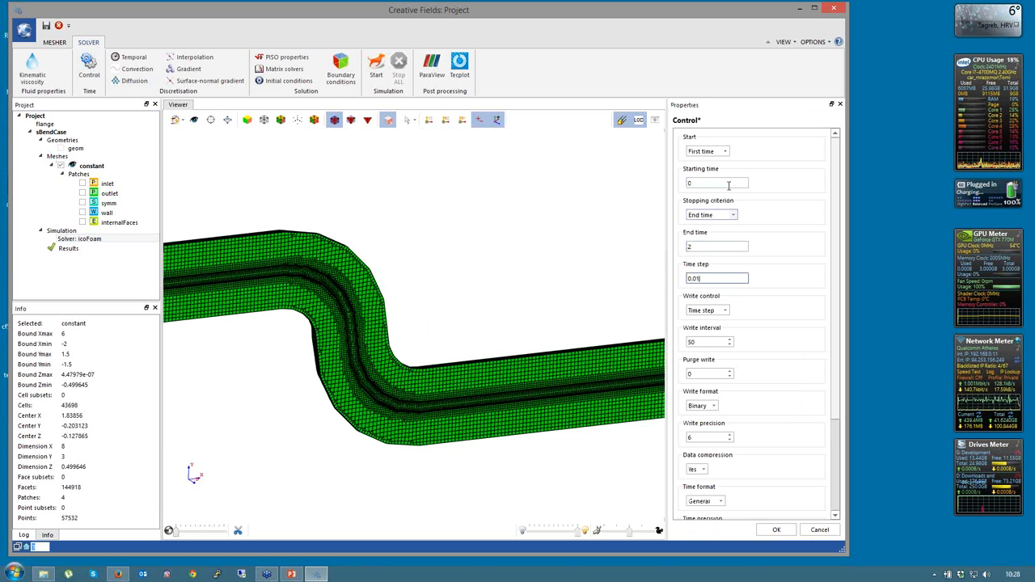
{"action": "double_click", "coordinate": [699, 341]}
{"action": "type", "text": "1"}
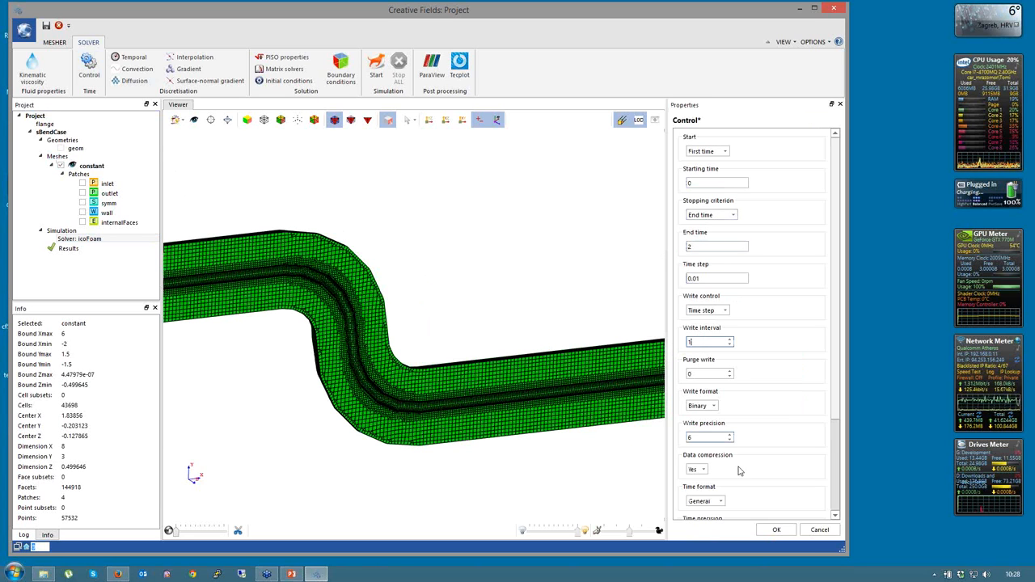
{"action": "left_click", "coordinate": [776, 529]}
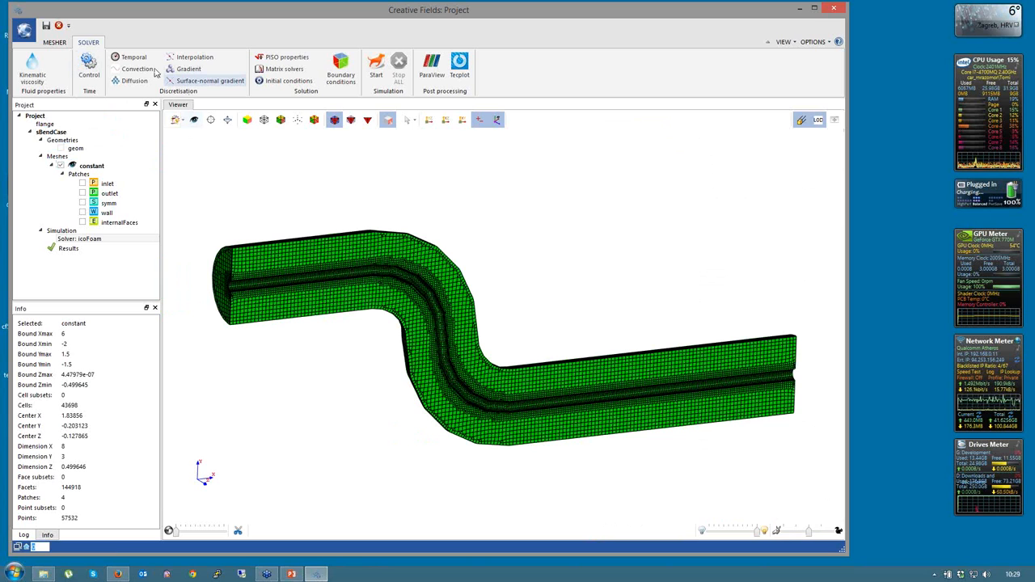
Set the velocity interpolation scheme to Gamma in the convection discretisation settings and apply it
{"action": "left_click", "coordinate": [137, 69]}
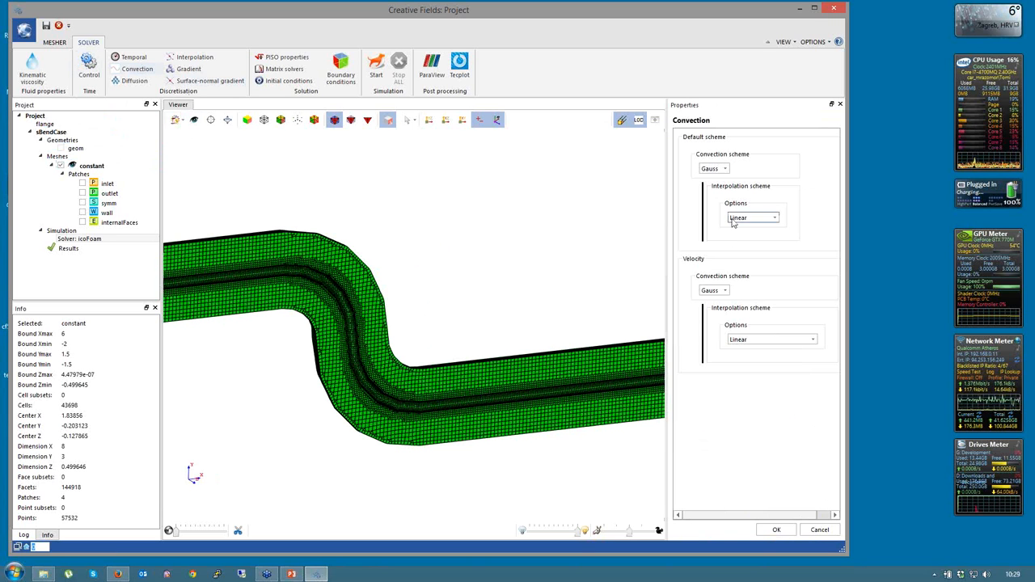
{"action": "mouse_move", "coordinate": [755, 349]}
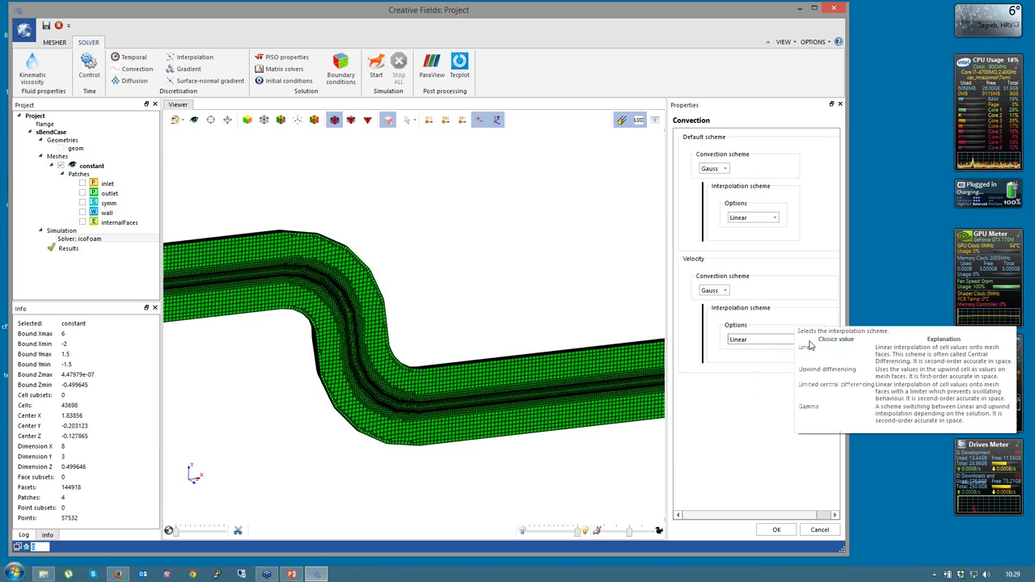
{"action": "left_click", "coordinate": [807, 340]}
{"action": "left_click", "coordinate": [801, 366]}
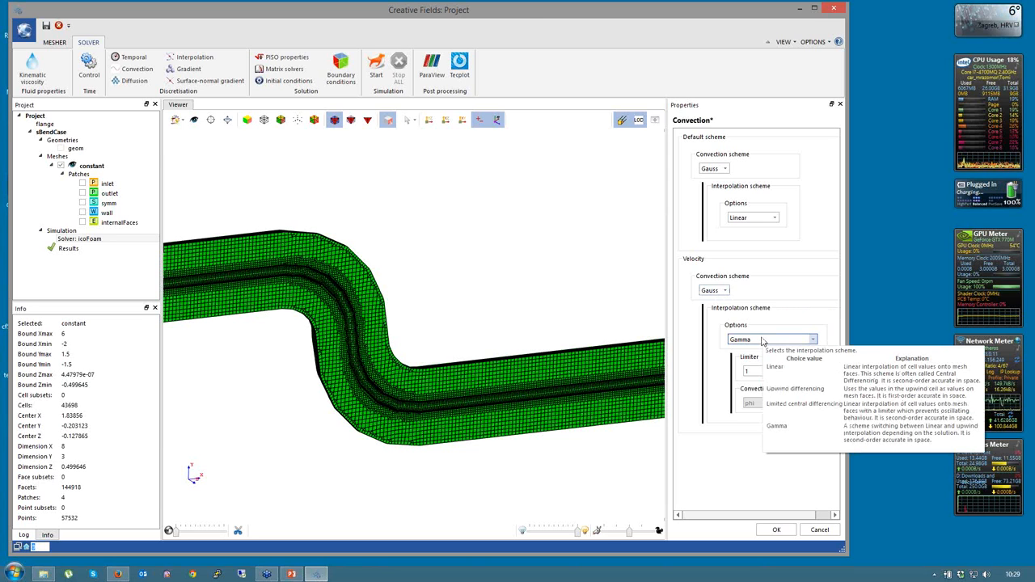
{"action": "left_click", "coordinate": [775, 531]}
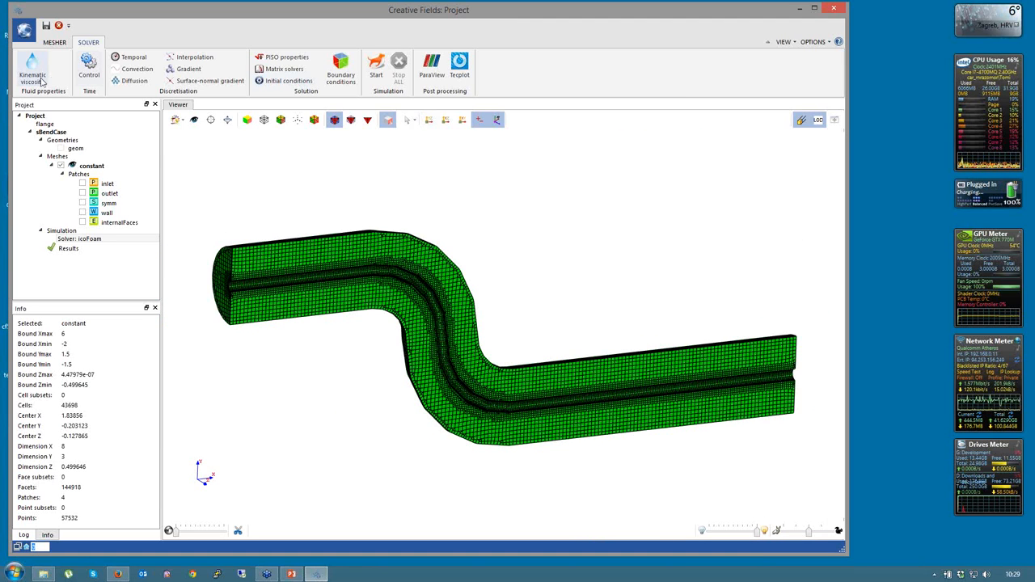
Set the pressure gradient scheme to Least squares in the gradient discretisation settings and apply it
{"action": "left_click", "coordinate": [188, 70]}
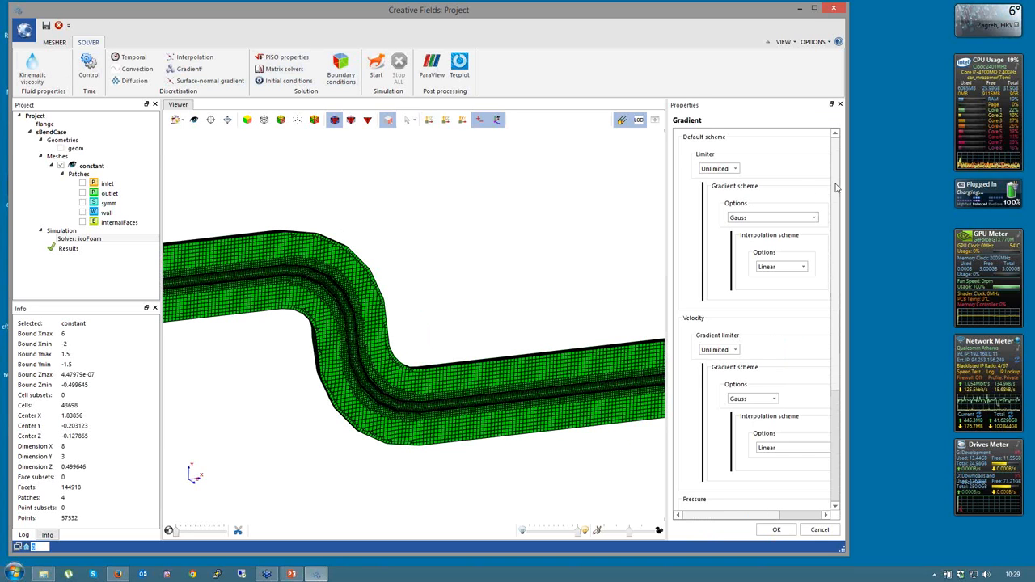
{"action": "scroll", "coordinate": [836, 273], "scroll_direction": "down", "scroll_amount": 2}
{"action": "scroll", "coordinate": [837, 274], "scroll_direction": "down", "scroll_amount": 1}
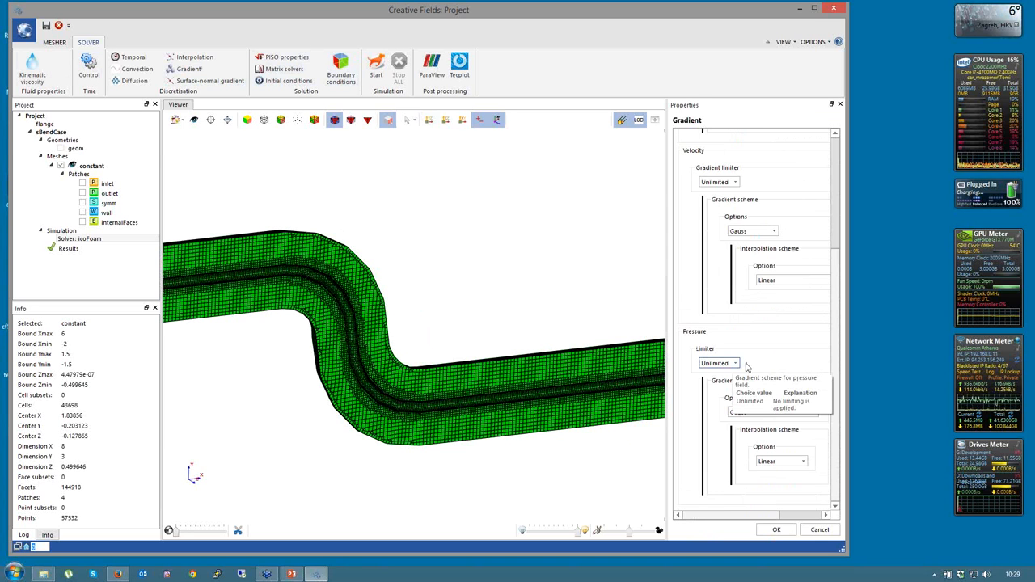
{"action": "left_click", "coordinate": [814, 413]}
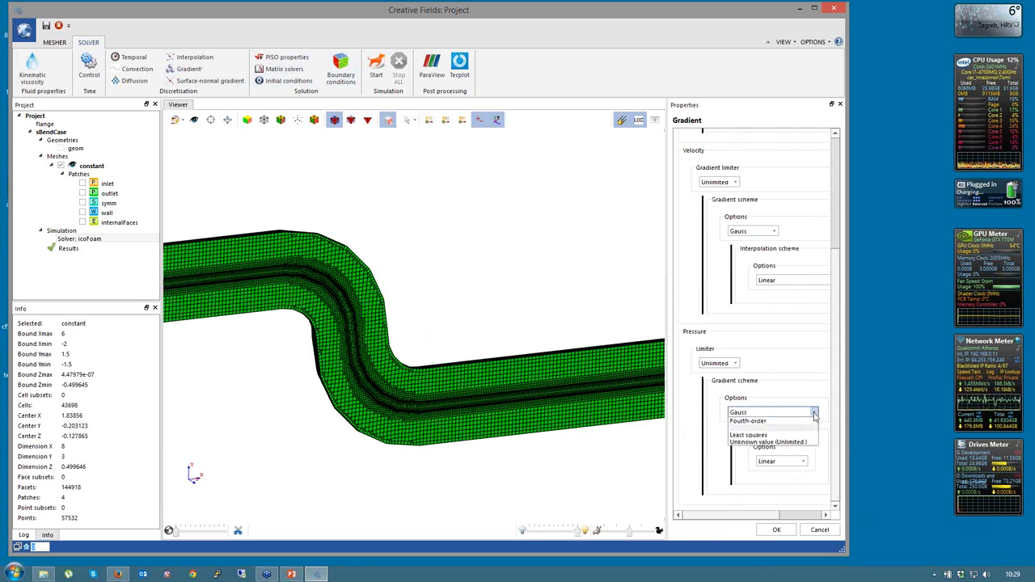
{"action": "left_click", "coordinate": [748, 435]}
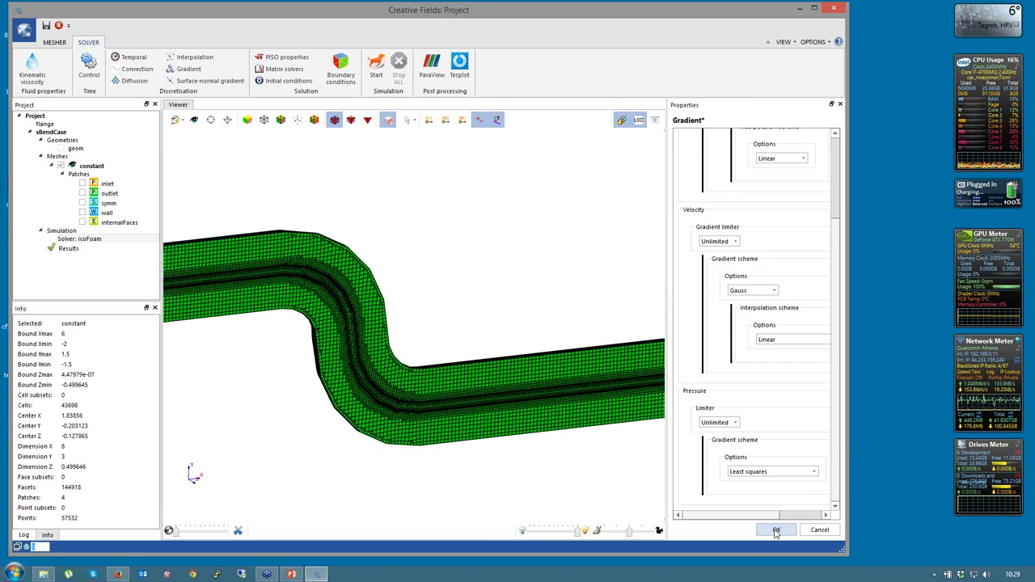
{"action": "left_click", "coordinate": [776, 530]}
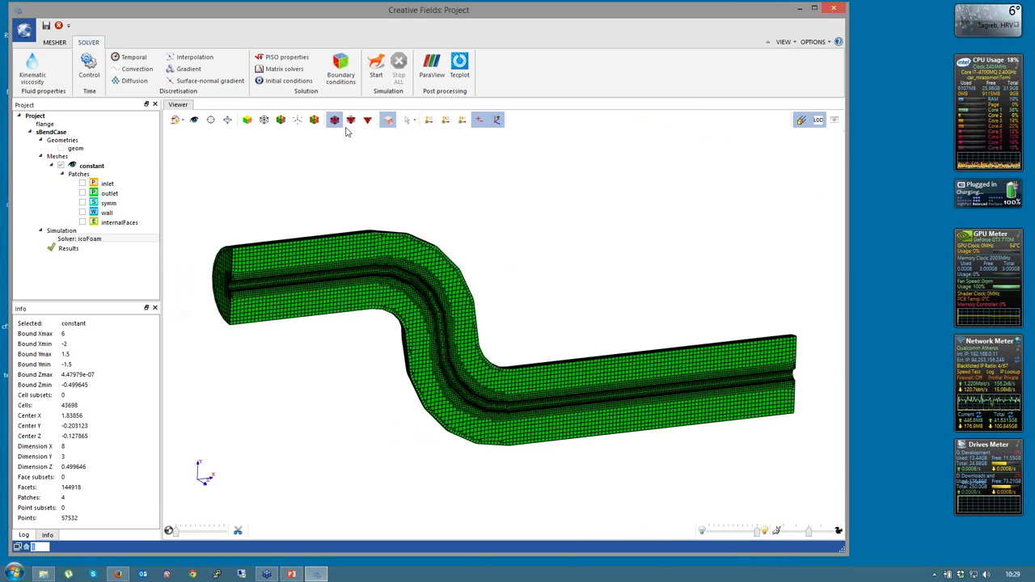
Check the initial velocity and pressure in the widened initial conditions form and accept the uniform values
{"action": "left_click", "coordinate": [283, 81]}
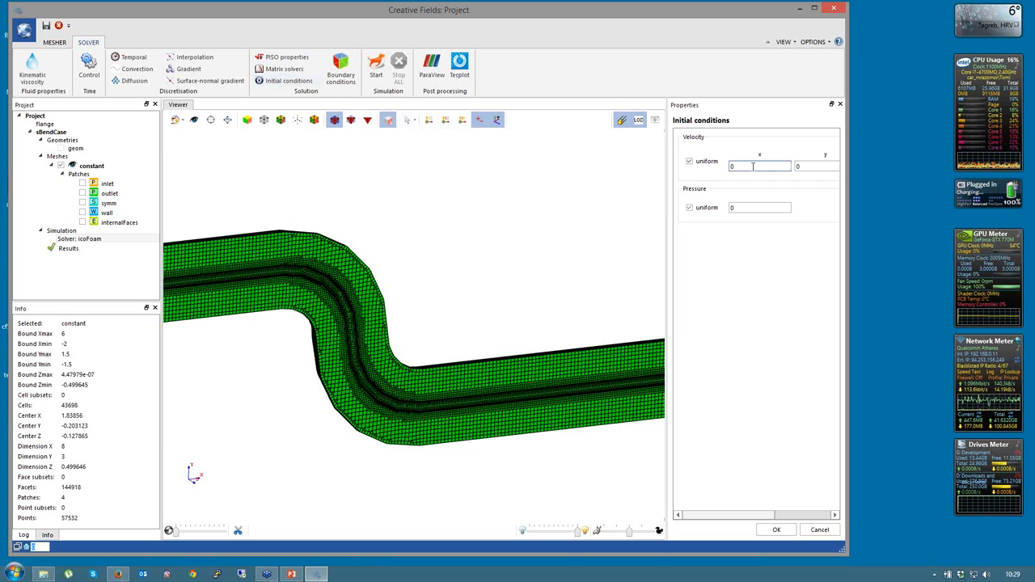
{"action": "left_click_drag", "start_coordinate": [660, 194], "coordinate": [572, 188]}
{"action": "left_click", "coordinate": [776, 530]}
Examine the velocity and pressure boundary conditions of the inlet, outlet and symm patches, with the pipe's inlet end in view
{"action": "left_click", "coordinate": [341, 69]}
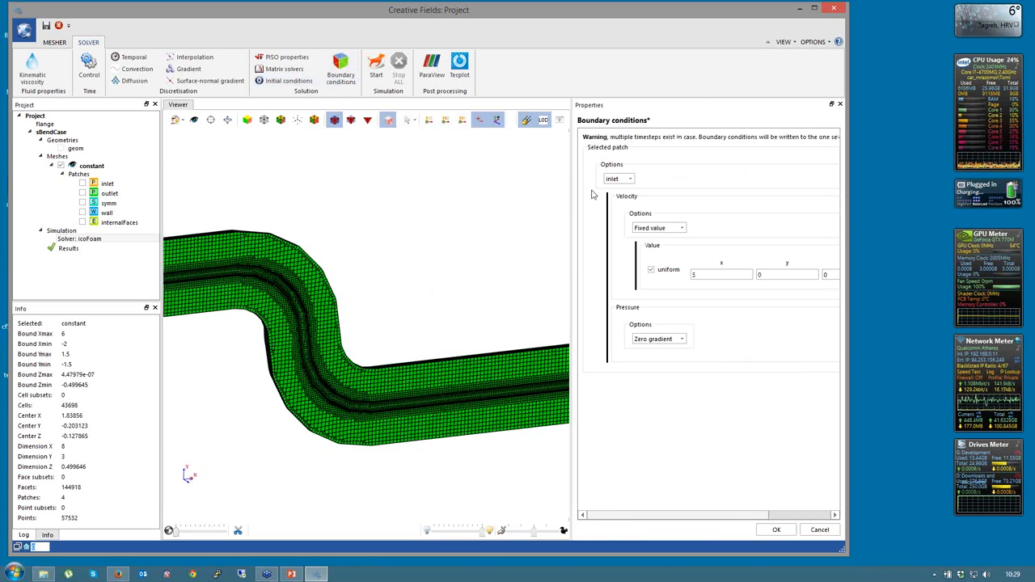
{"action": "left_click", "coordinate": [631, 180]}
{"action": "left_click", "coordinate": [631, 185]}
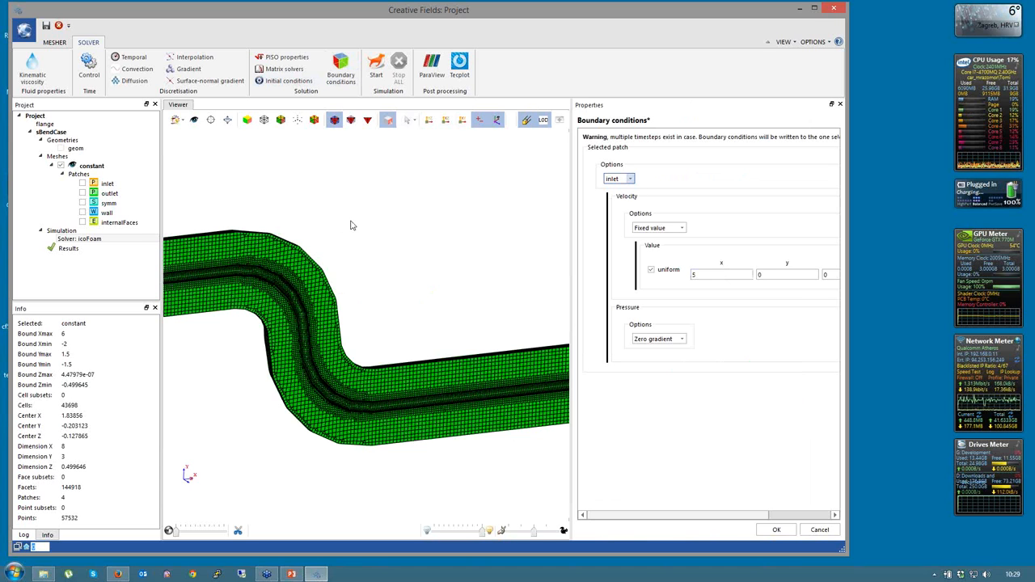
{"action": "left_click_drag", "start_coordinate": [351, 225], "coordinate": [489, 255]}
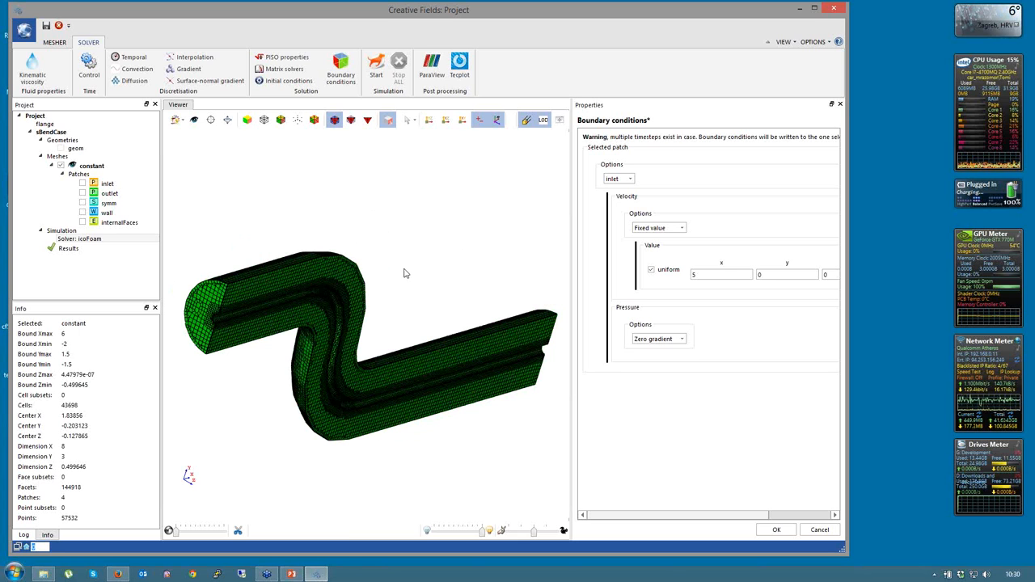
{"action": "left_click", "coordinate": [622, 178]}
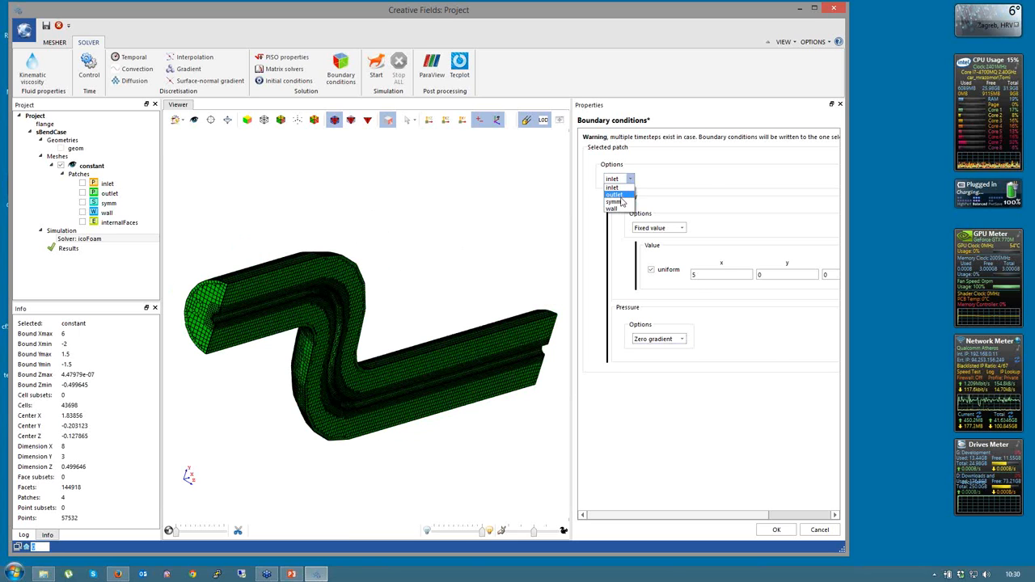
{"action": "left_click", "coordinate": [619, 196]}
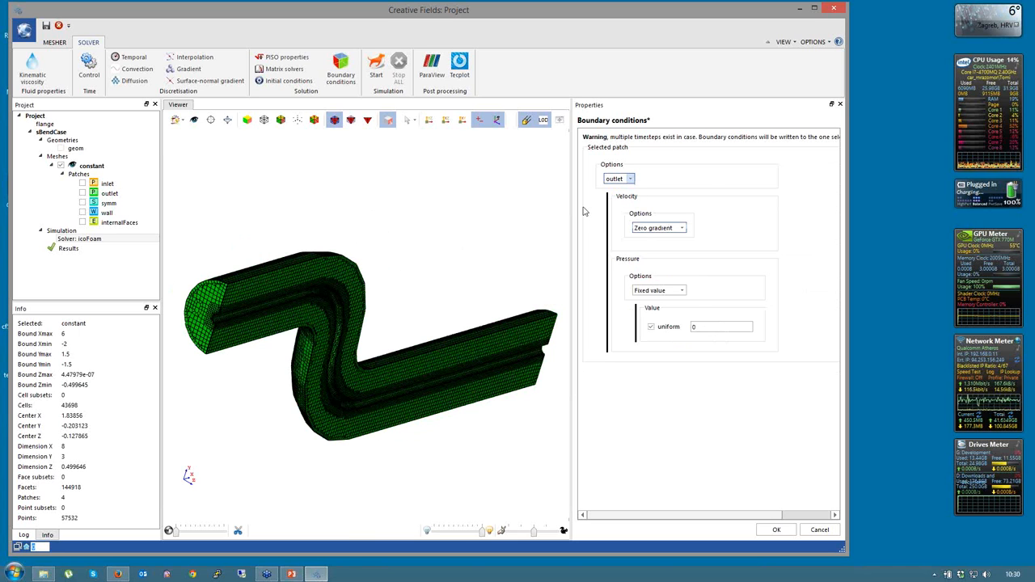
{"action": "left_click", "coordinate": [631, 179]}
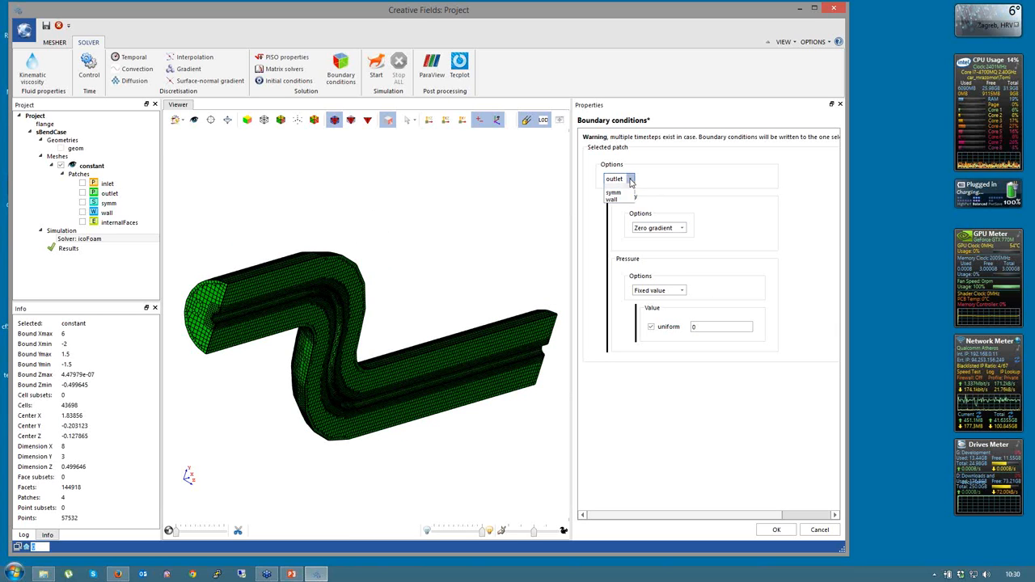
{"action": "left_click", "coordinate": [622, 205]}
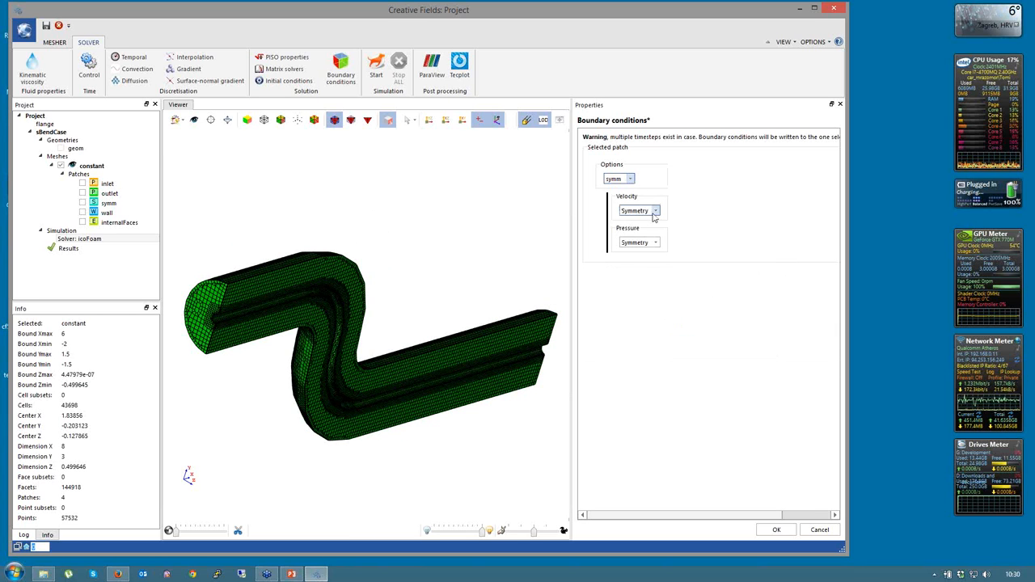
Set the pressure boundary condition of the wall patch to Zero gradient
{"action": "left_click", "coordinate": [631, 180]}
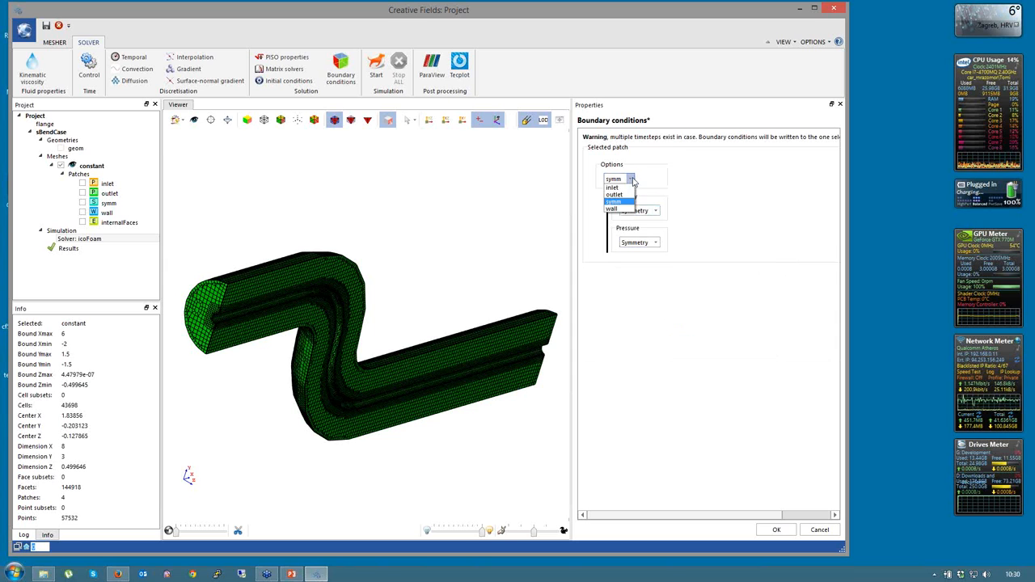
{"action": "left_click", "coordinate": [613, 187]}
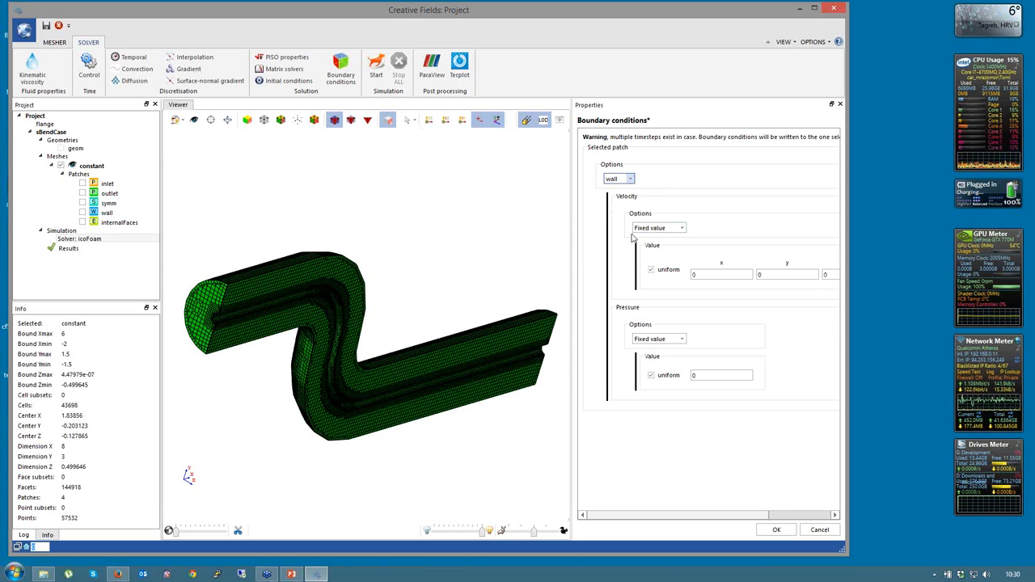
{"action": "left_click", "coordinate": [682, 340]}
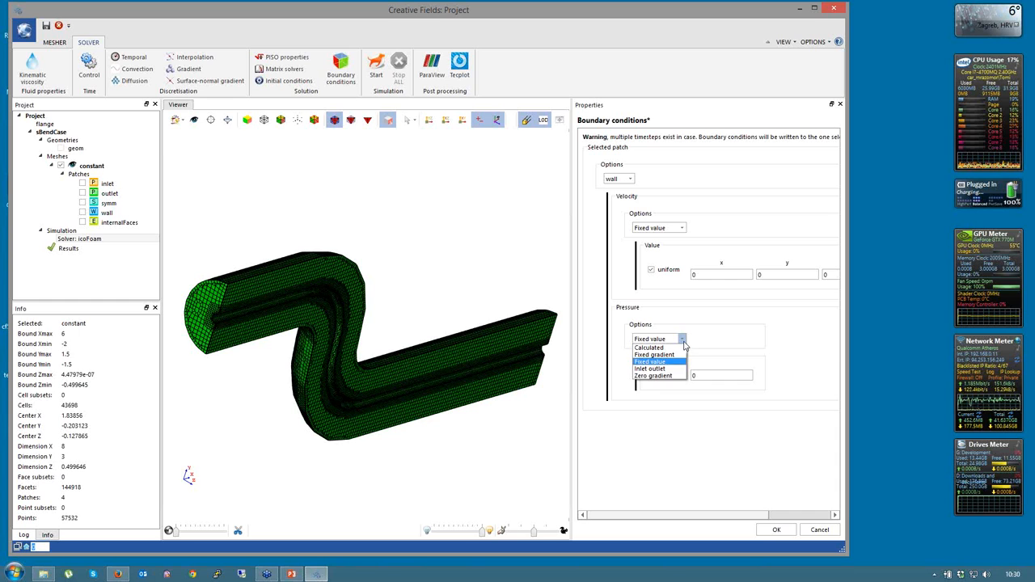
{"action": "left_click", "coordinate": [655, 375]}
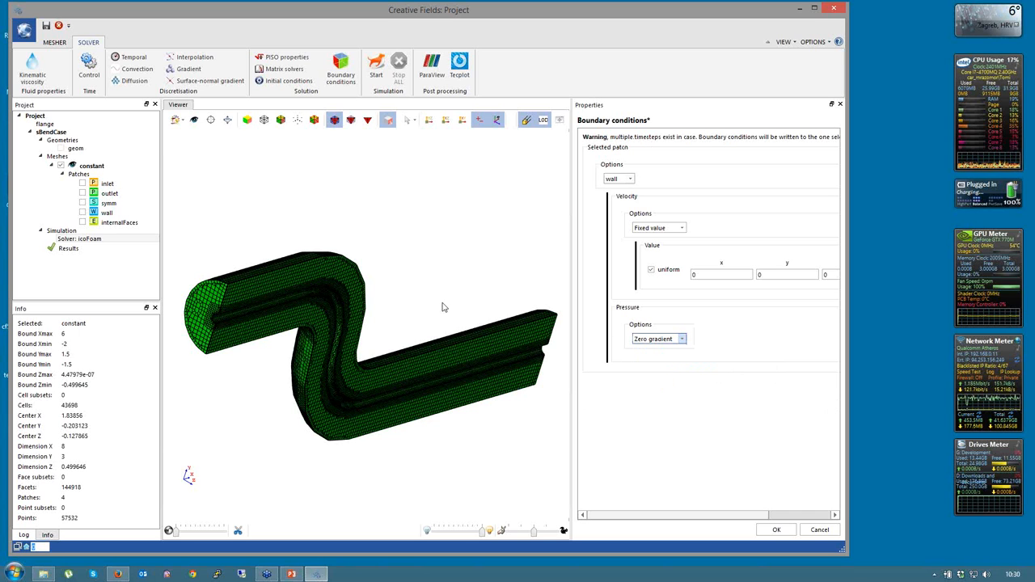
Accept the boundary conditions and remove the existing results of the sBendCase simulation
{"action": "left_click", "coordinate": [774, 531]}
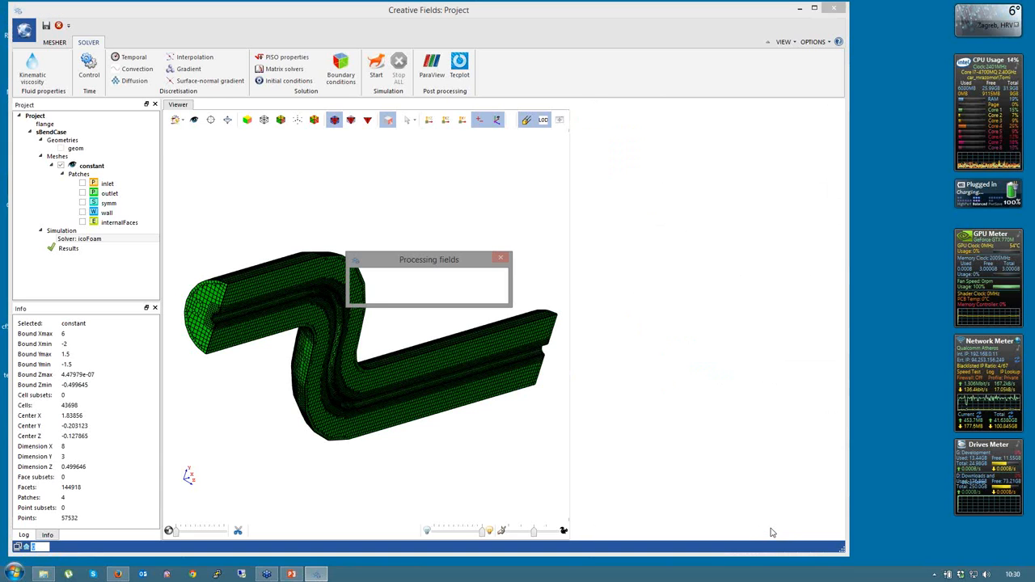
{"action": "right_click", "coordinate": [69, 250]}
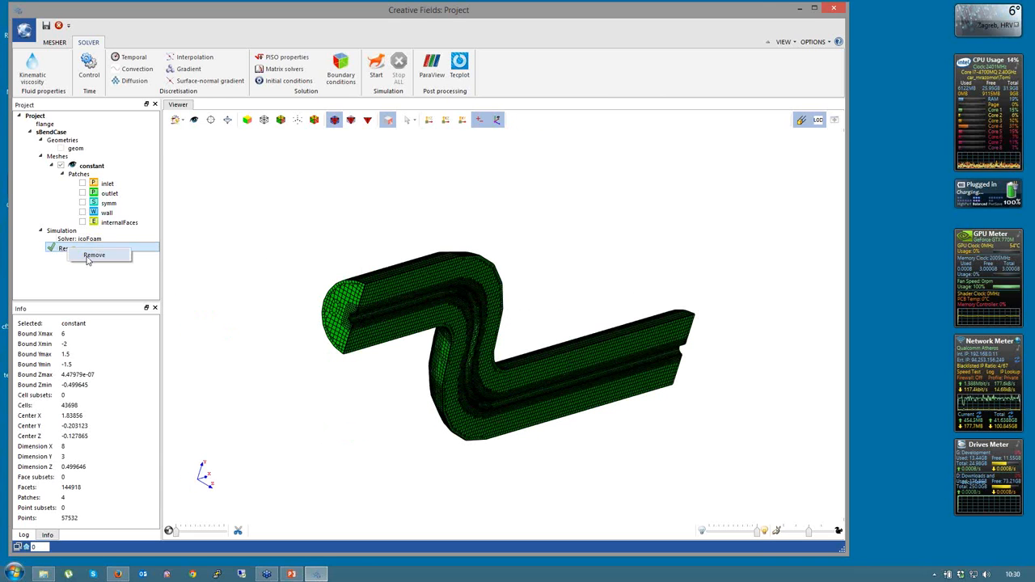
{"action": "left_click", "coordinate": [49, 251]}
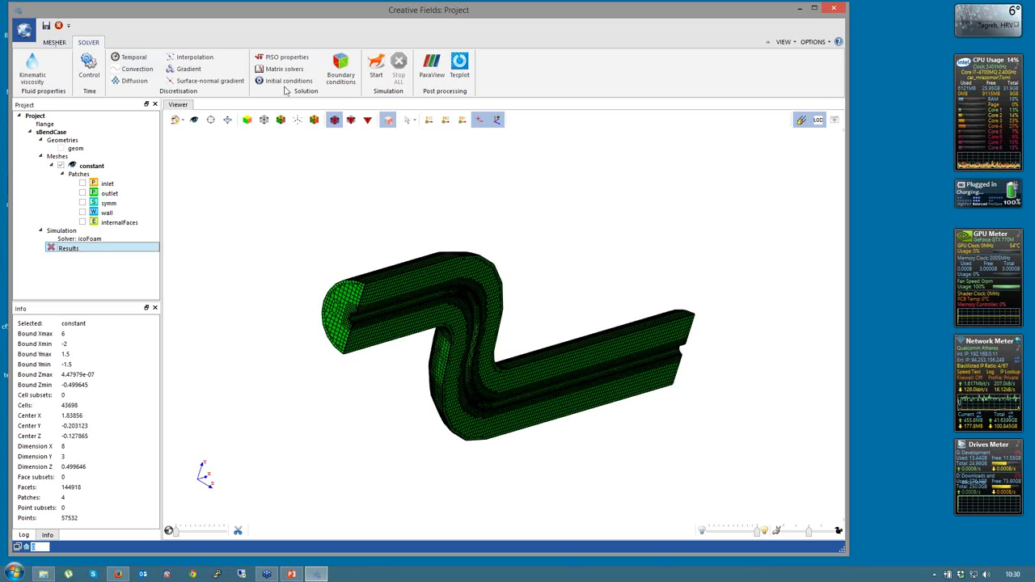
Start the icoFoam simulation and bring up its residuals chart
{"action": "left_click", "coordinate": [377, 74]}
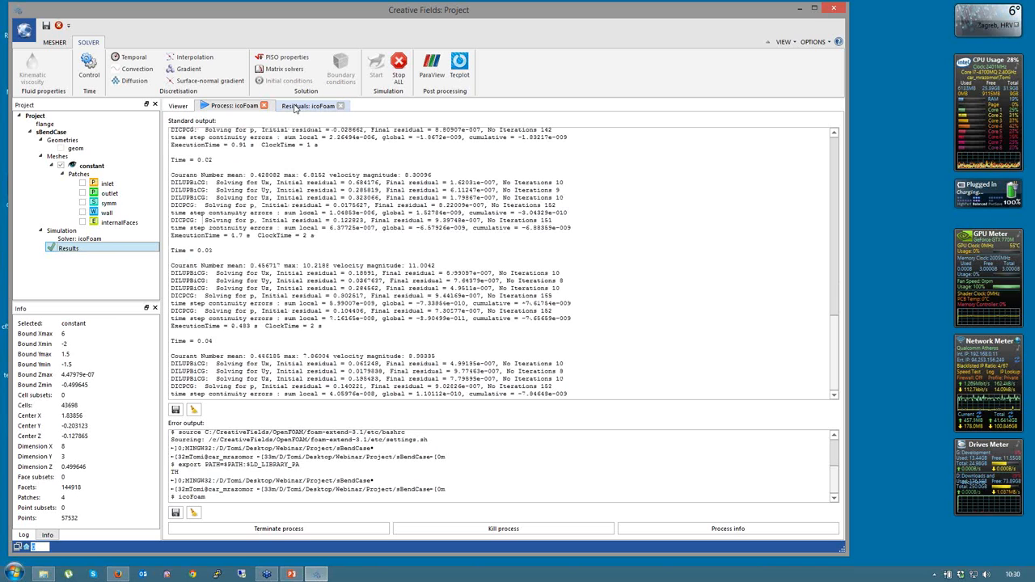
{"action": "left_click", "coordinate": [296, 108]}
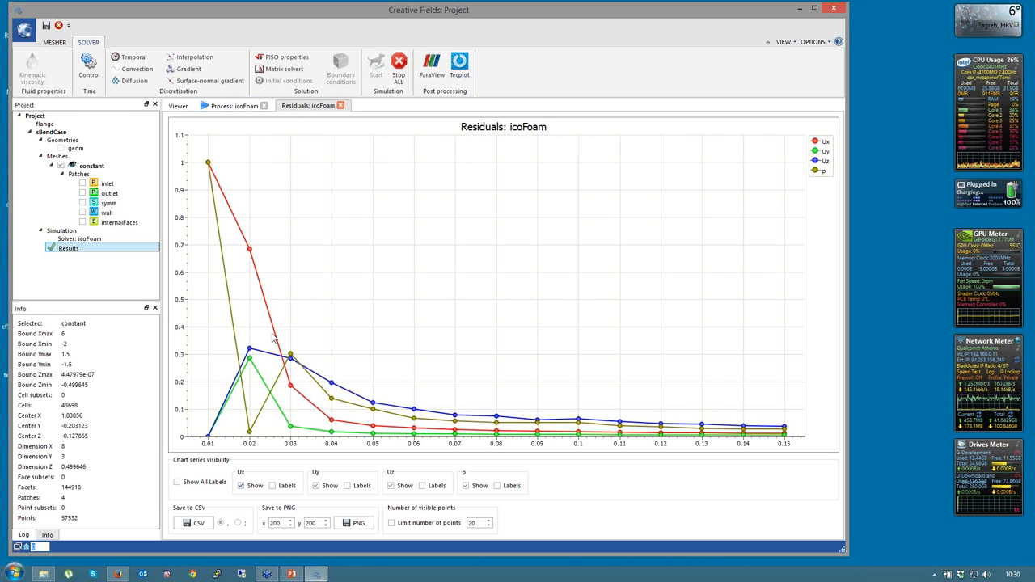
Hide the Ux and Uy curves in the residuals chart and show them again
{"action": "left_click", "coordinate": [240, 485]}
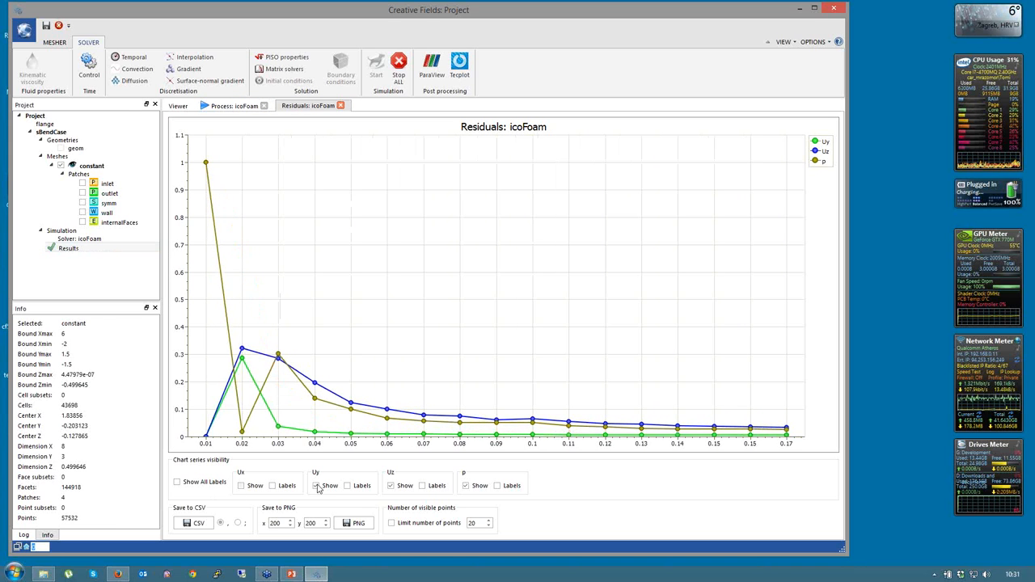
{"action": "left_click", "coordinate": [317, 485]}
{"action": "left_click", "coordinate": [316, 485]}
{"action": "left_click", "coordinate": [241, 485]}
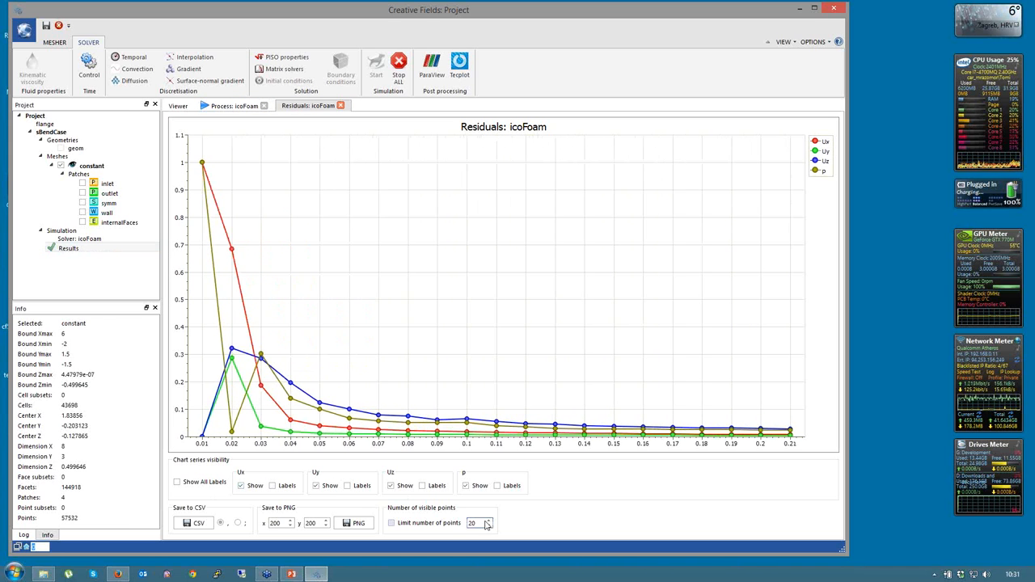
Limit the number of visible points in the residuals chart to 20
{"action": "left_click", "coordinate": [418, 524]}
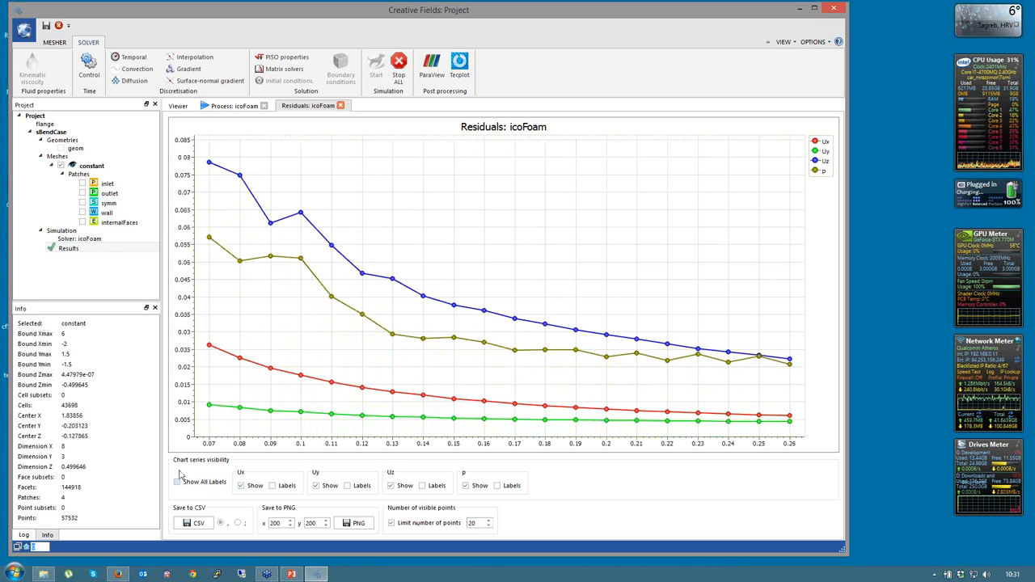
Turn the value labels of the Ux, Uy, Uz and p residual curves on and off again
{"action": "left_click", "coordinate": [272, 485]}
{"action": "left_click", "coordinate": [347, 486]}
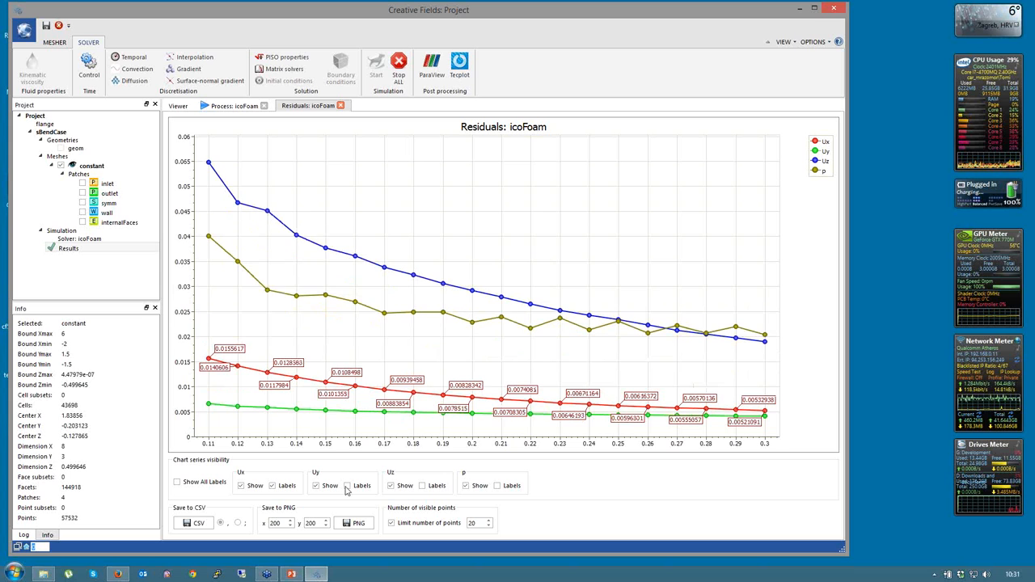
{"action": "left_click", "coordinate": [422, 485]}
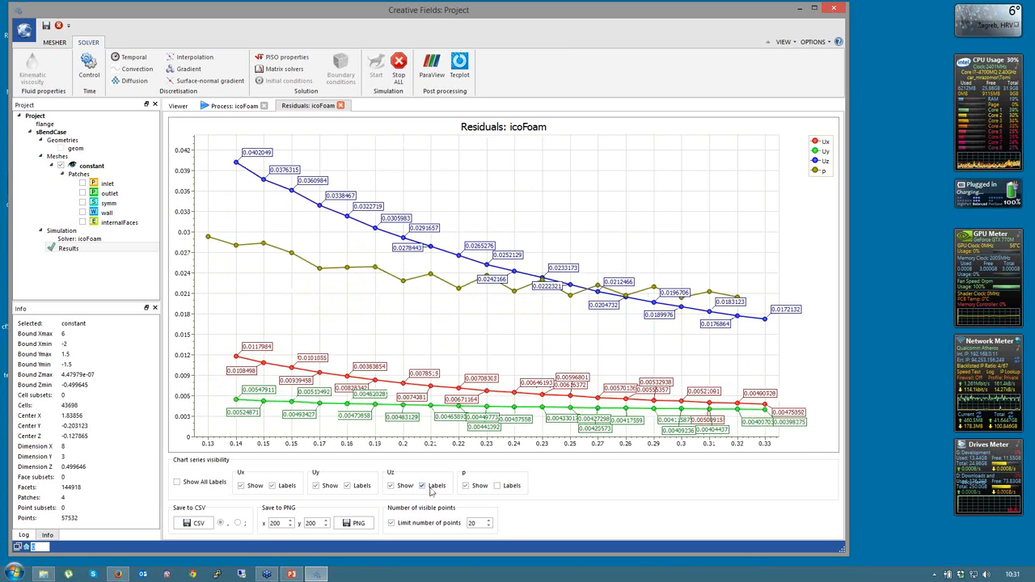
{"action": "left_click", "coordinate": [498, 486]}
{"action": "left_click", "coordinate": [422, 486]}
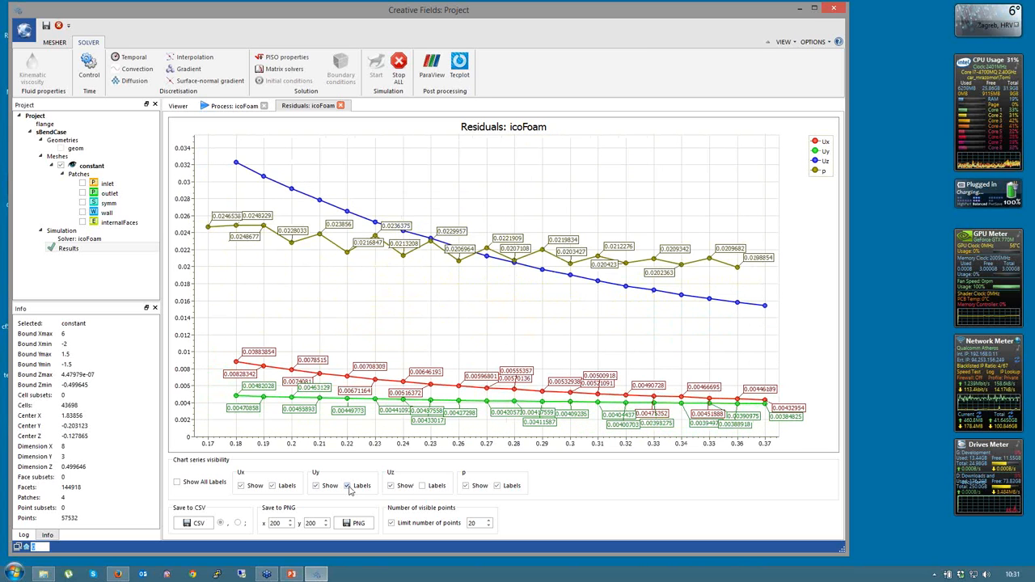
{"action": "left_click", "coordinate": [348, 486]}
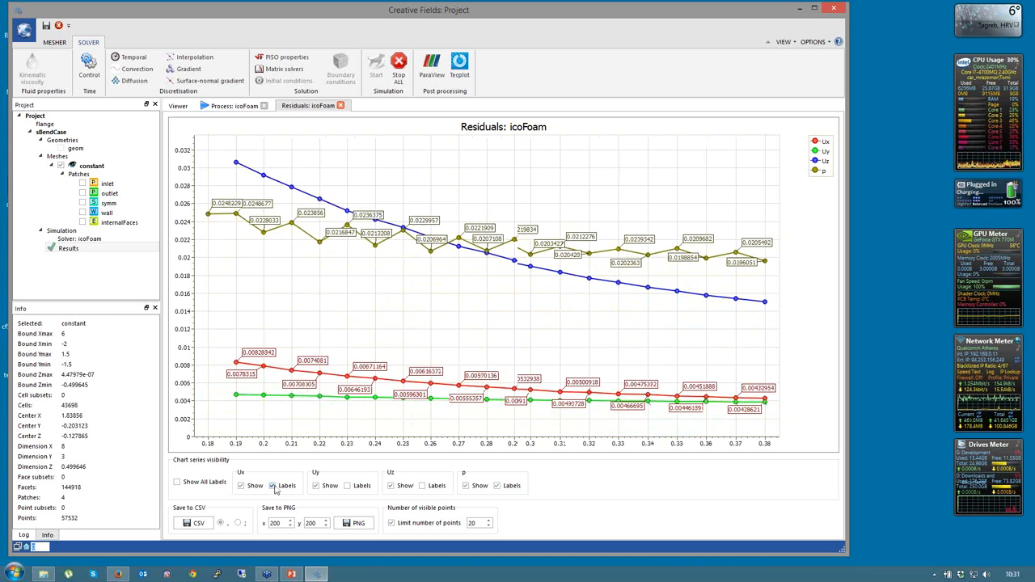
{"action": "left_click", "coordinate": [272, 486]}
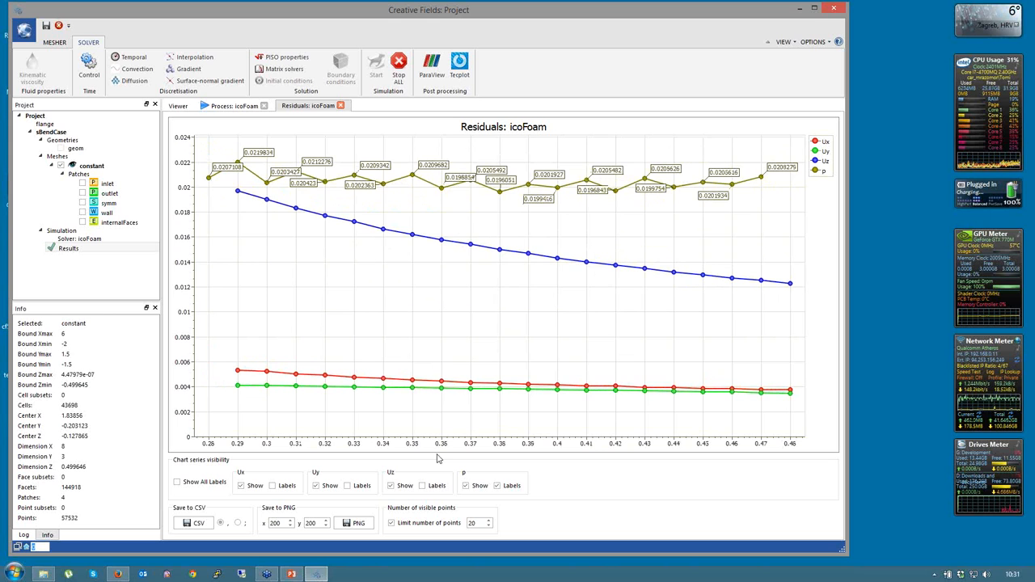
{"action": "left_click", "coordinate": [496, 486]}
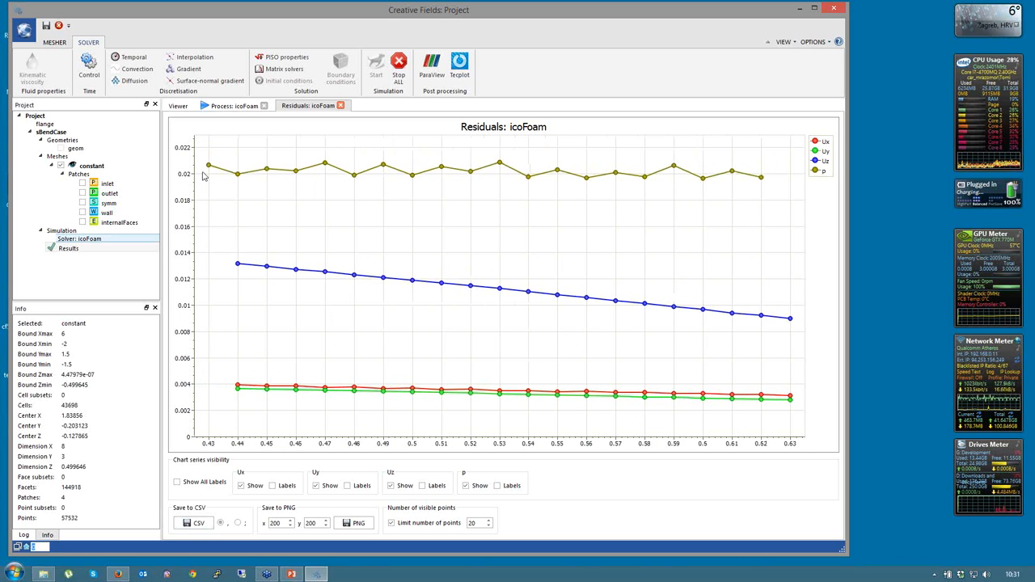
Monitor the running icoFoam solver through its process output and residuals chart, and look at the pipe mesh from the side
{"action": "left_click", "coordinate": [230, 106]}
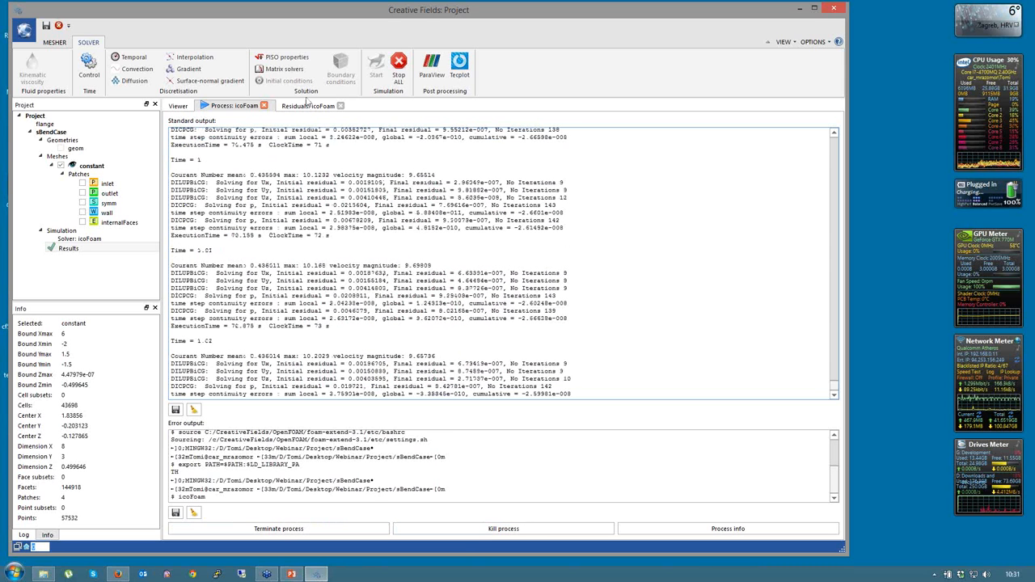
{"action": "left_click", "coordinate": [308, 105]}
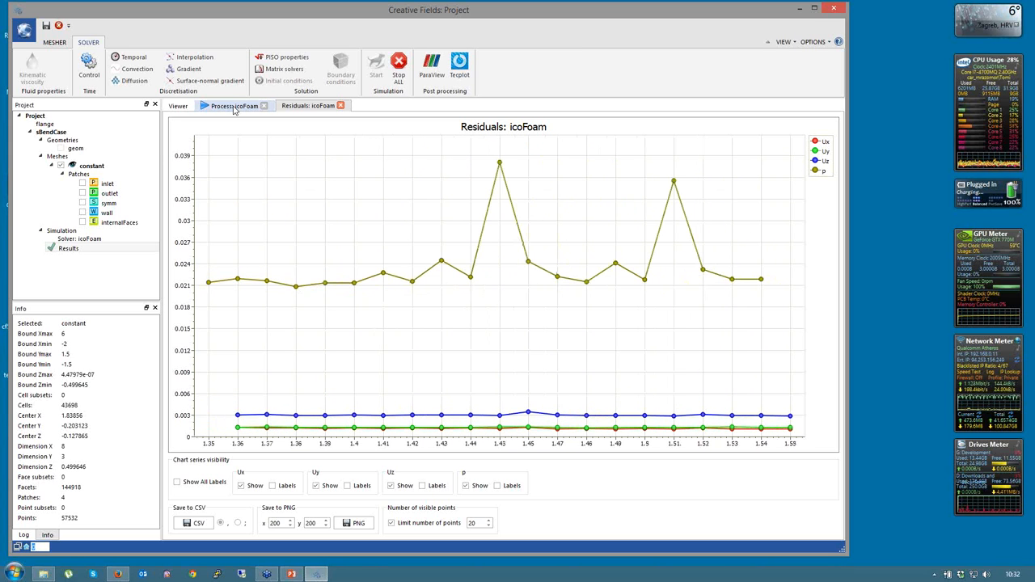
{"action": "left_click", "coordinate": [235, 107]}
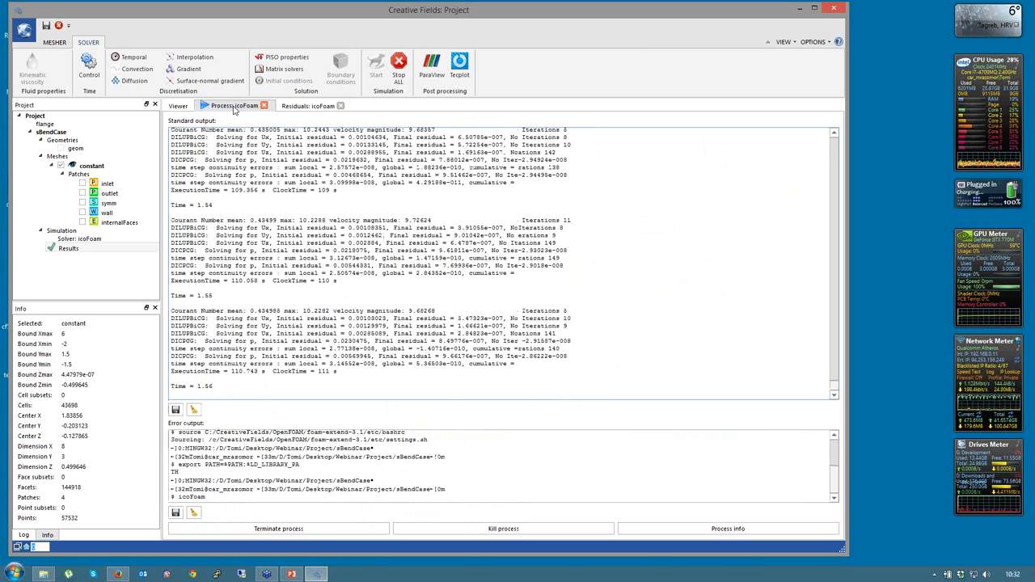
{"action": "left_click", "coordinate": [179, 107]}
{"action": "left_click_drag", "start_coordinate": [295, 241], "coordinate": [246, 391]}
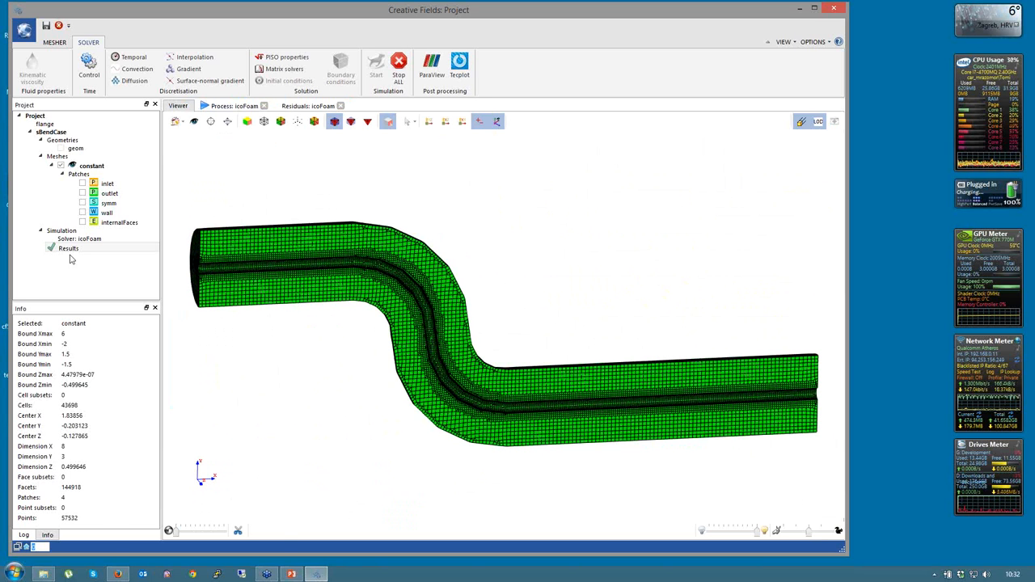
{"action": "left_click", "coordinate": [237, 105]}
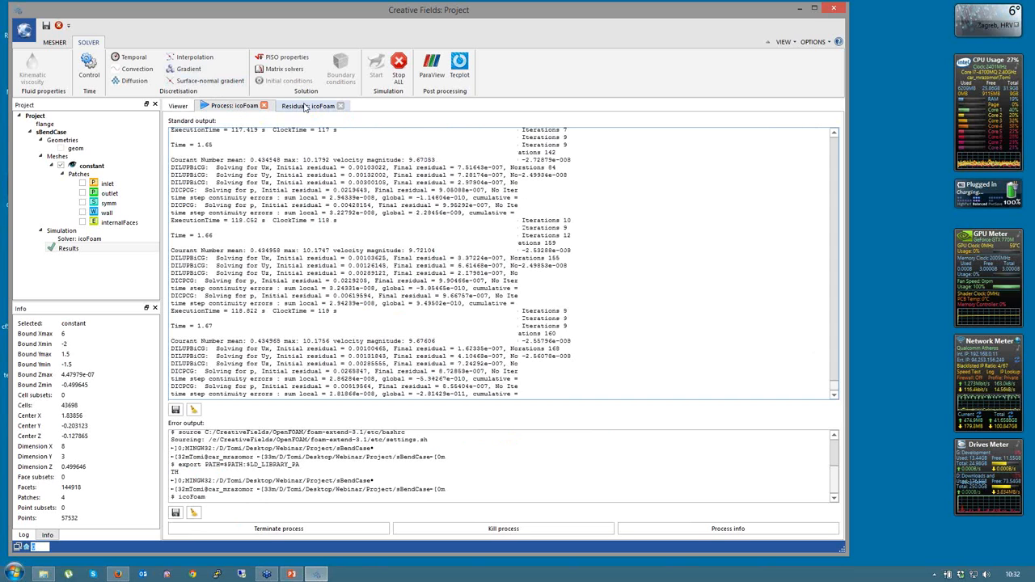
{"action": "left_click", "coordinate": [305, 106]}
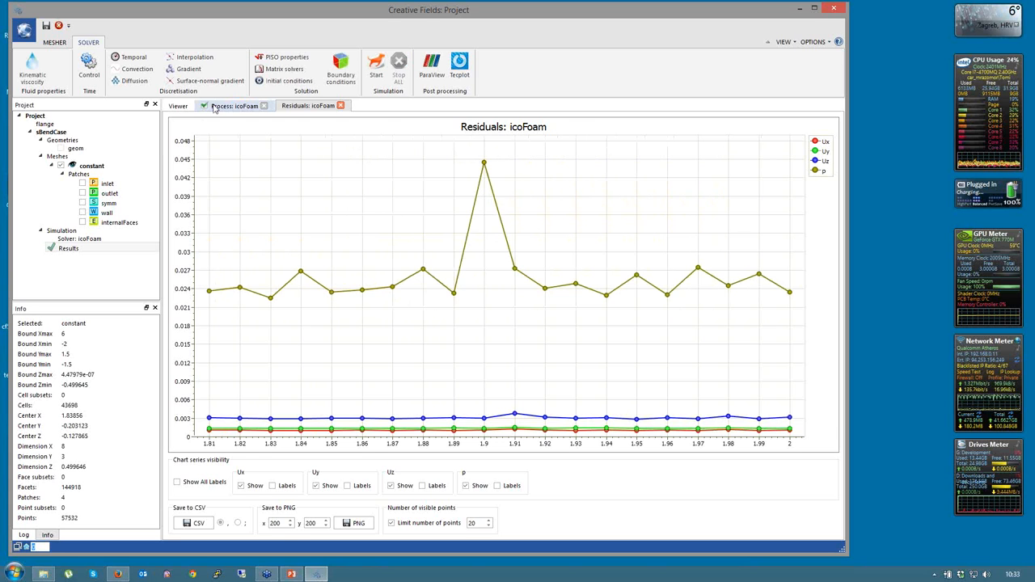
Save the standard output of the icoFoam process to the Desktop as log.txt
{"action": "left_click", "coordinate": [215, 106]}
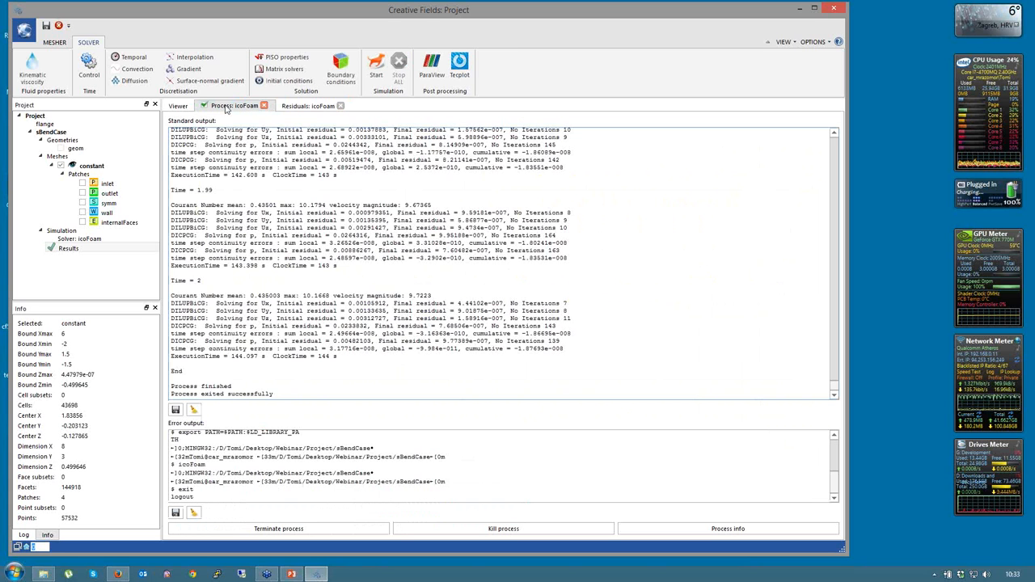
{"action": "left_click", "coordinate": [176, 411]}
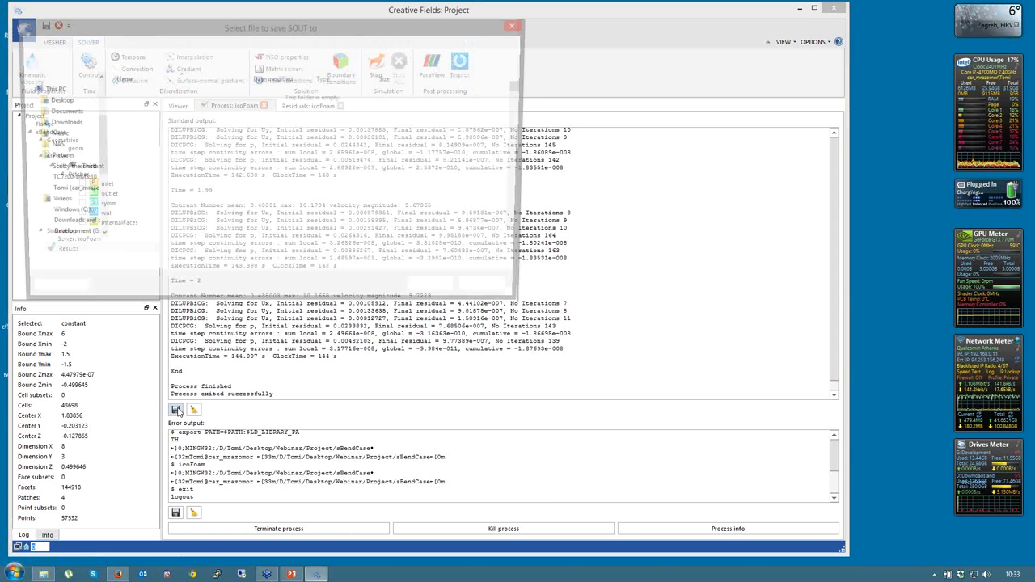
{"action": "left_click", "coordinate": [50, 94]}
{"action": "left_click", "coordinate": [93, 254]}
{"action": "type", "text": "log.txt"}
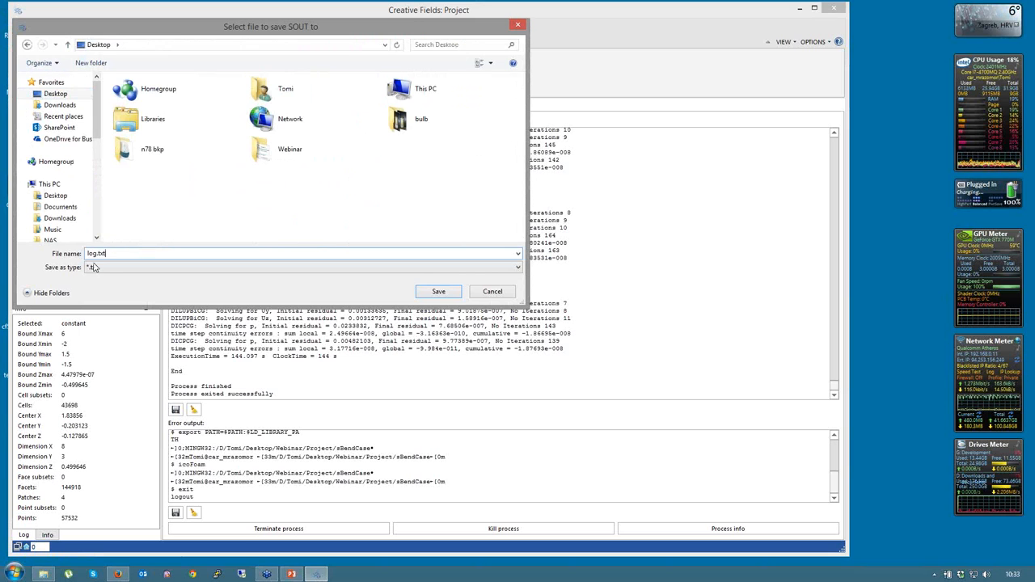
{"action": "key", "text": "Return"}
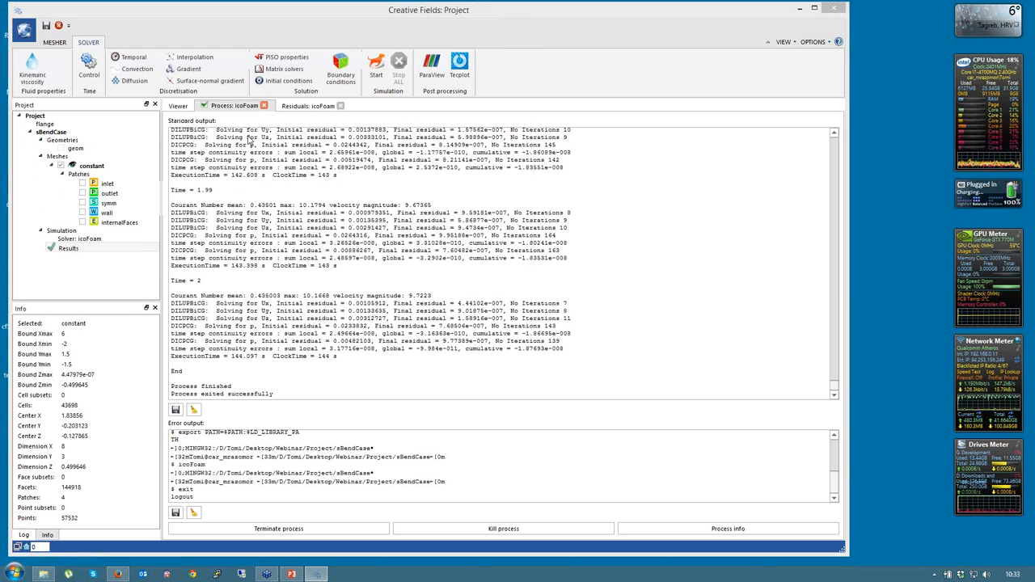
Export the residuals chart data to the Desktop as a CSV file named residuals
{"action": "left_click", "coordinate": [304, 107]}
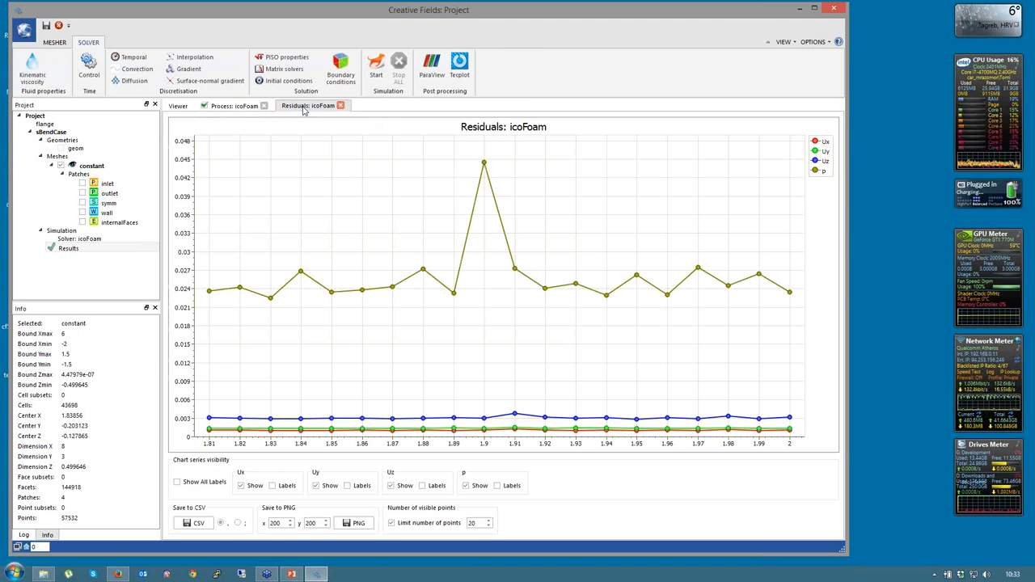
{"action": "left_click", "coordinate": [194, 524]}
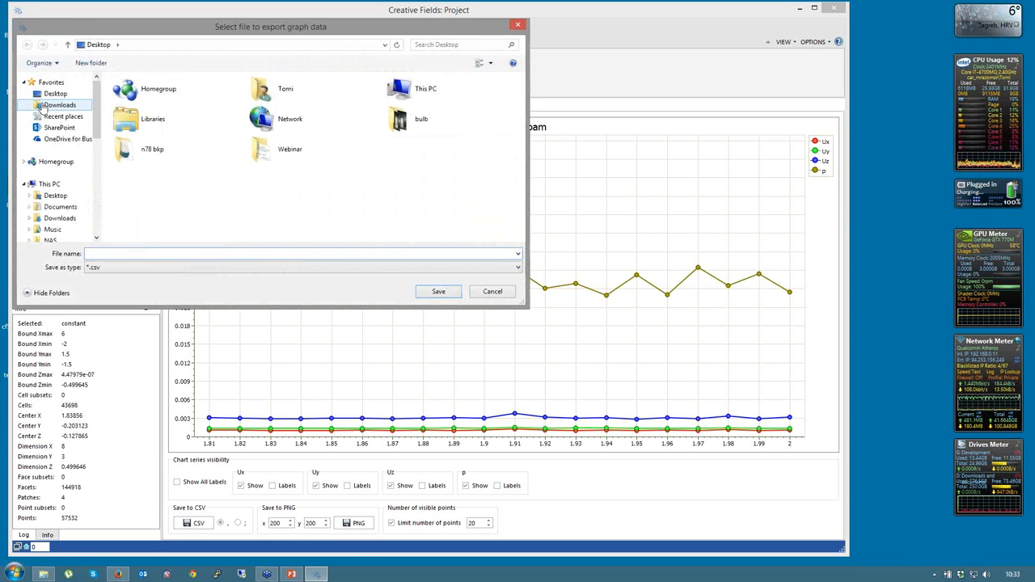
{"action": "left_click", "coordinate": [100, 253]}
{"action": "type", "text": "res"}
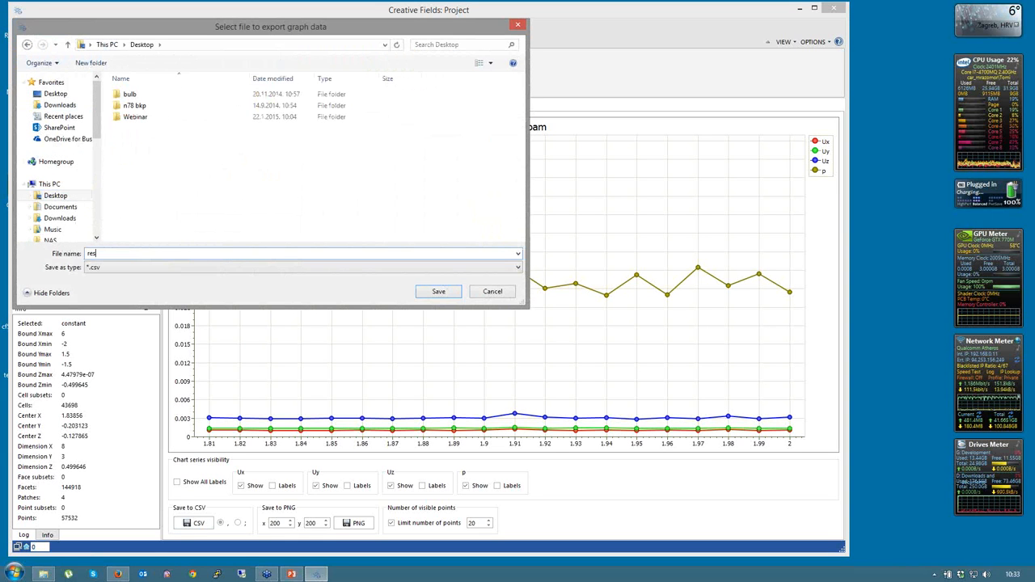
{"action": "type", "text": "iduals"}
{"action": "left_click", "coordinate": [439, 292]}
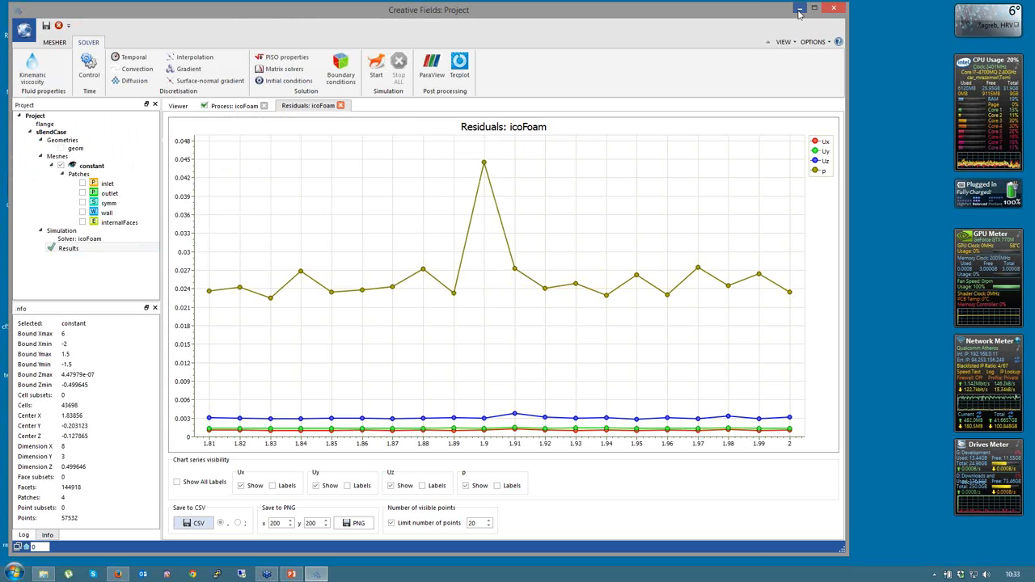
Move the exported log.txt and residuals.csv icons to a free area of the desktop and return to the project window
{"action": "left_click", "coordinate": [799, 10]}
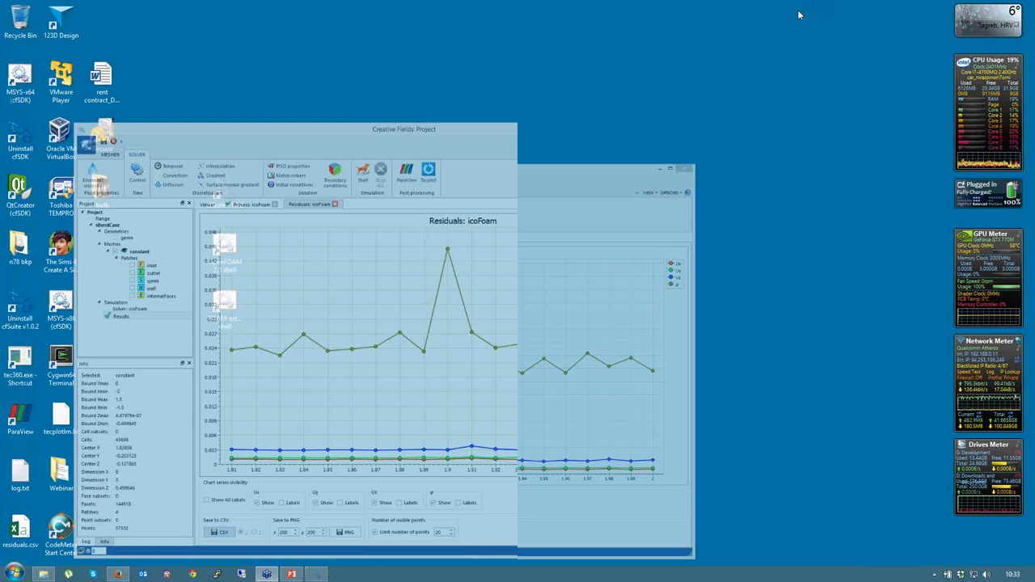
{"action": "left_click_drag", "start_coordinate": [20, 477], "coordinate": [308, 362]}
{"action": "left_click_drag", "start_coordinate": [19, 529], "coordinate": [296, 425]}
{"action": "left_click", "coordinate": [316, 574]}
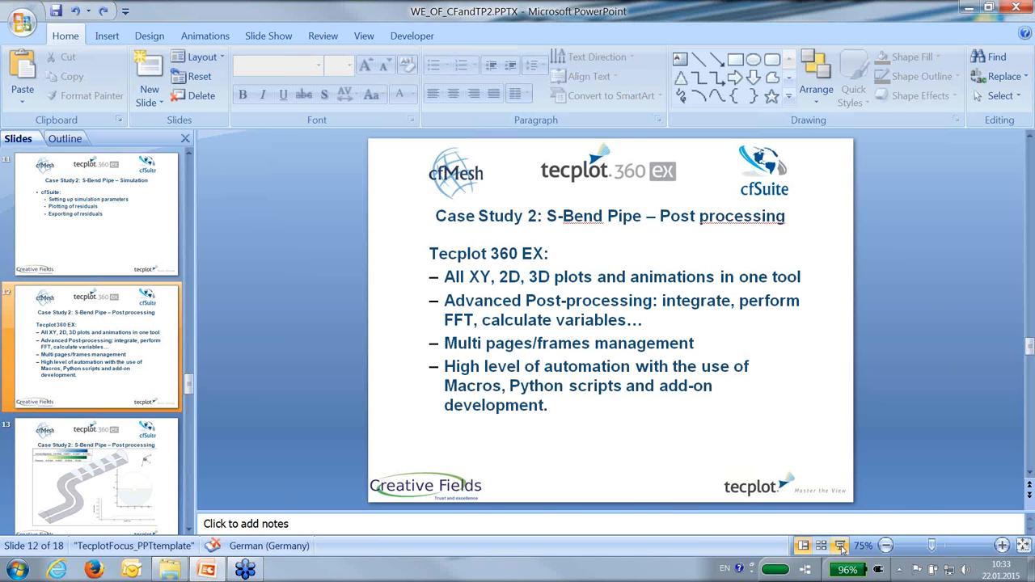
Present the slide "Case Study 2: S-Bend Pipe – Post processing" full screen and end the slide show
{"action": "left_click", "coordinate": [842, 546]}
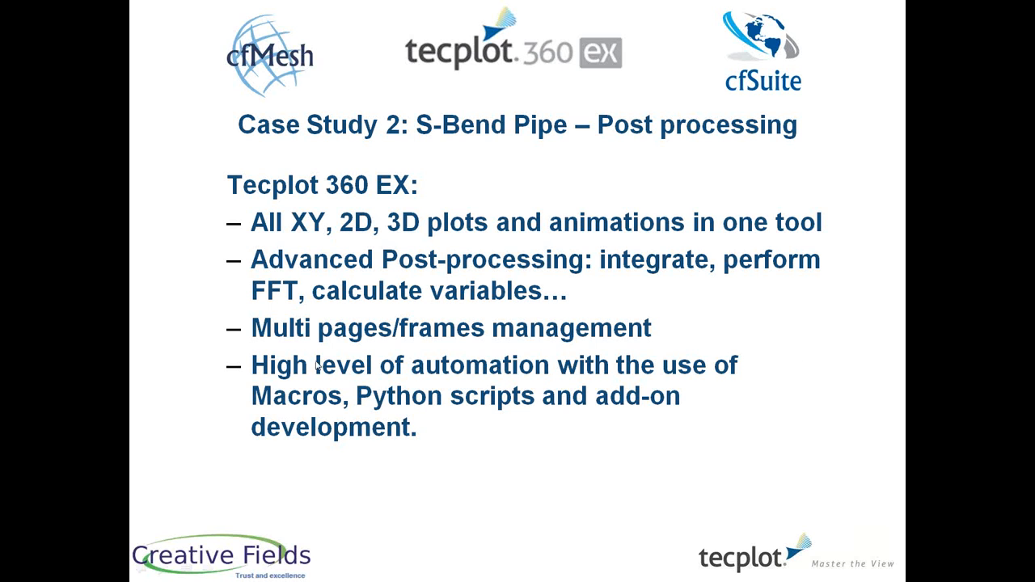
{"action": "key", "text": "Escape"}
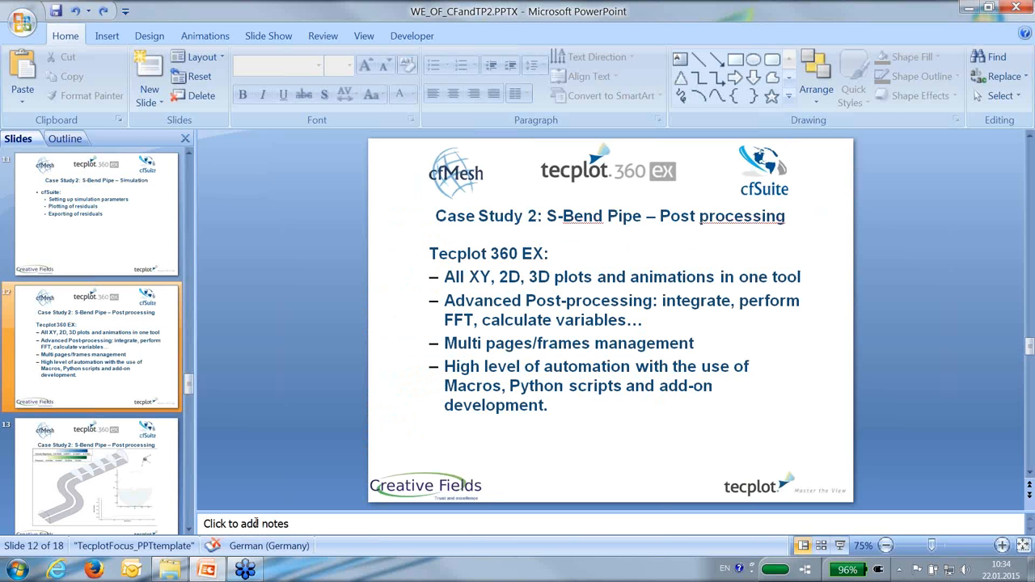
Switch from the presentation to Tecplot 360 EX Beta by launching it from the desktop, and start loading data files
{"action": "left_click", "coordinate": [1030, 568]}
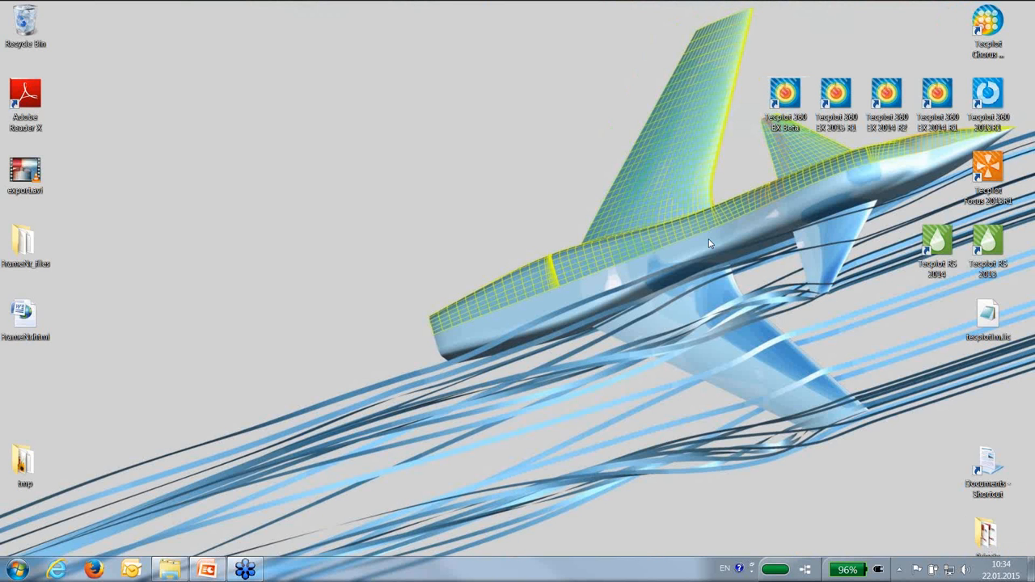
{"action": "double_click", "coordinate": [788, 101]}
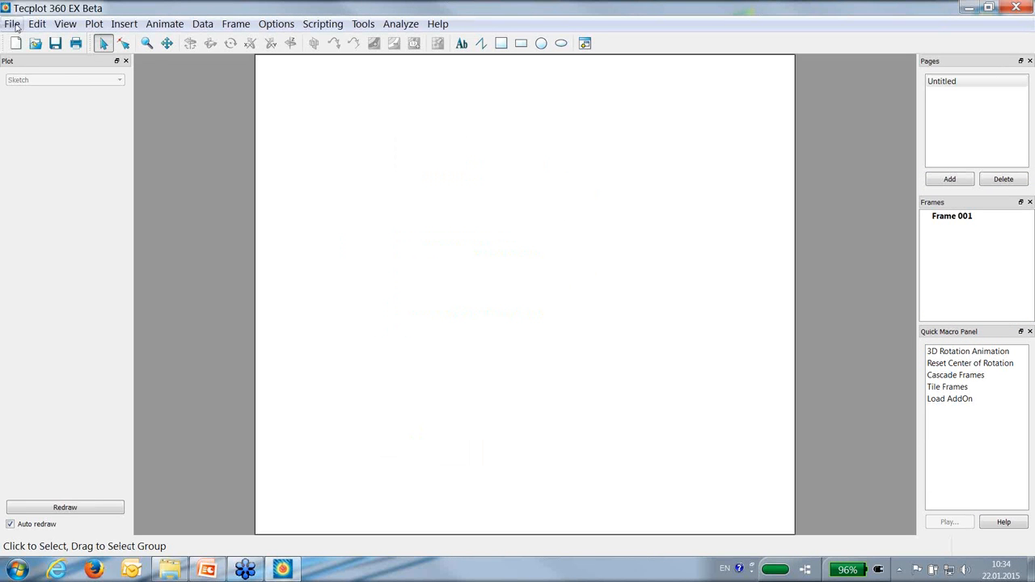
{"action": "left_click", "coordinate": [13, 25]}
{"action": "left_click", "coordinate": [48, 129]}
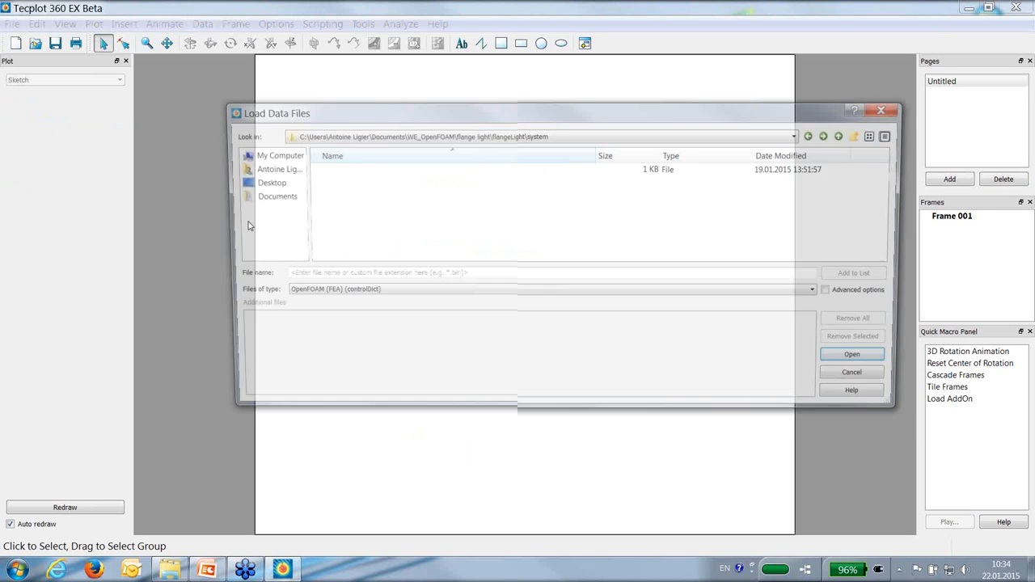
Review the data file formats available for loading, keeping OpenFOAM (FEA) (controlDict) as the file type
{"action": "left_click", "coordinate": [372, 296]}
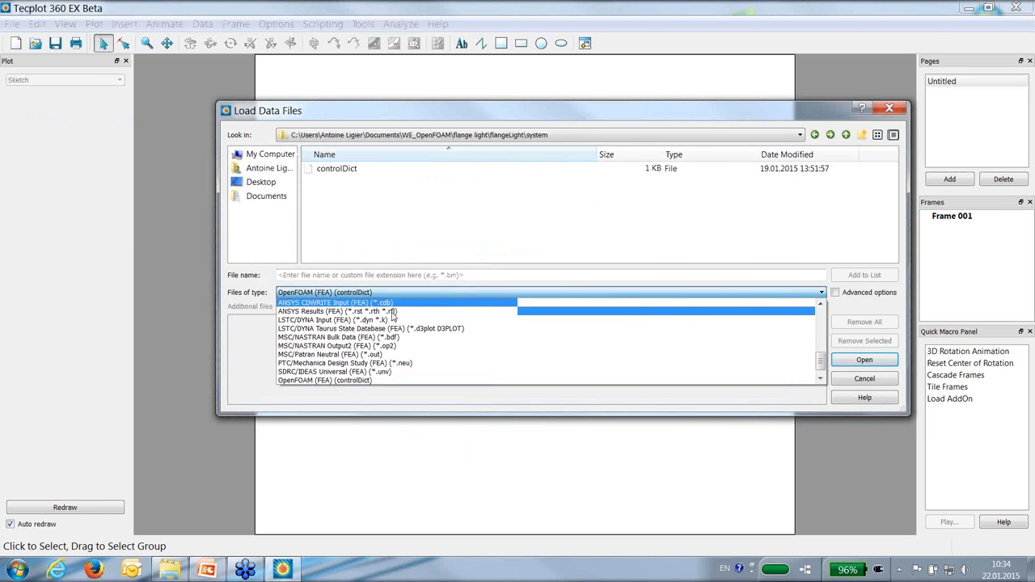
{"action": "left_click_drag", "start_coordinate": [822, 364], "coordinate": [825, 322]}
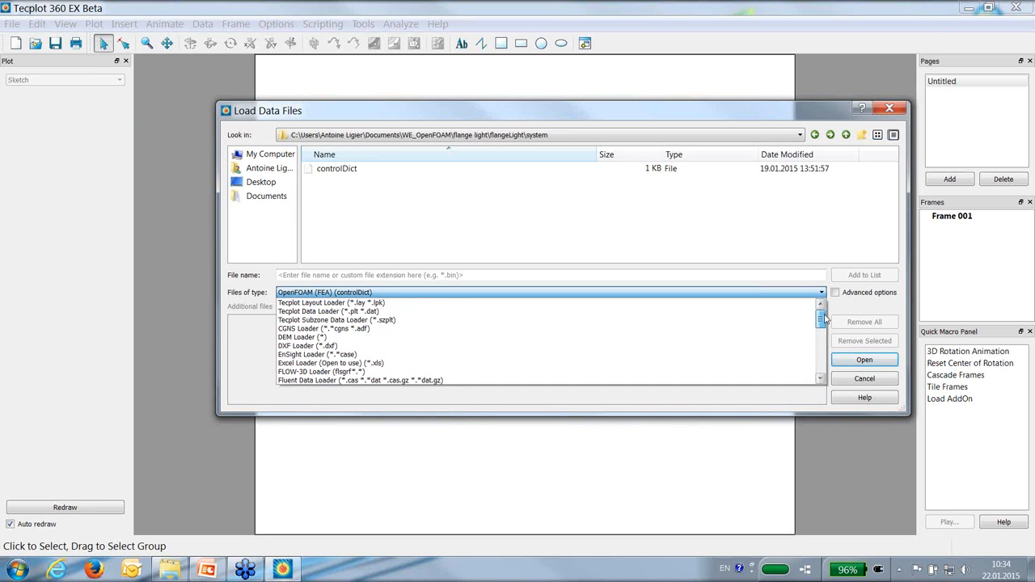
{"action": "left_click_drag", "start_coordinate": [825, 322], "coordinate": [819, 368]}
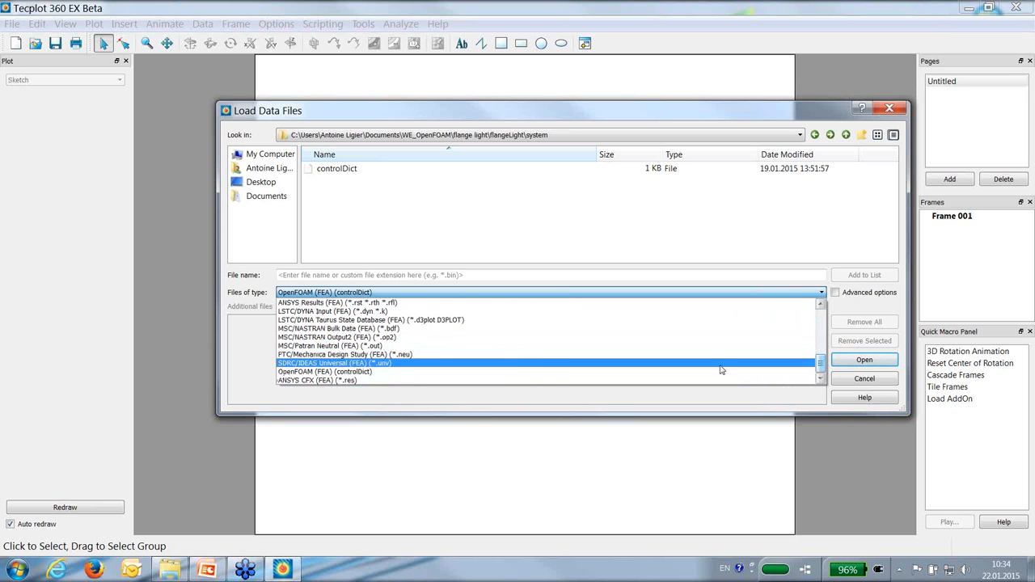
{"action": "left_click", "coordinate": [477, 411]}
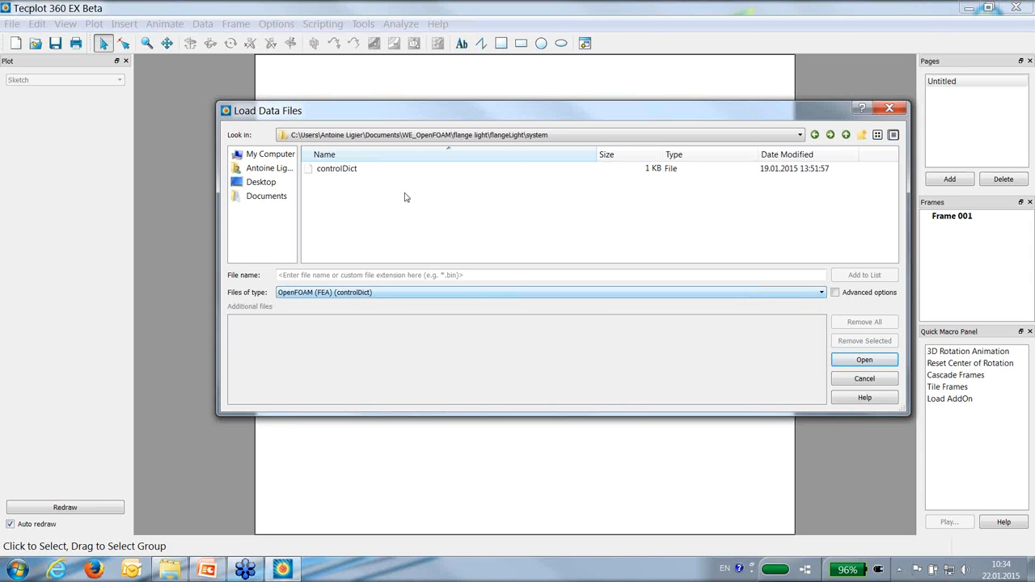
Load the OpenFOAM controlDict file from the WE_OpenFOAM\sBendTutorial\sBendCase\system folder
{"action": "left_click", "coordinate": [847, 136]}
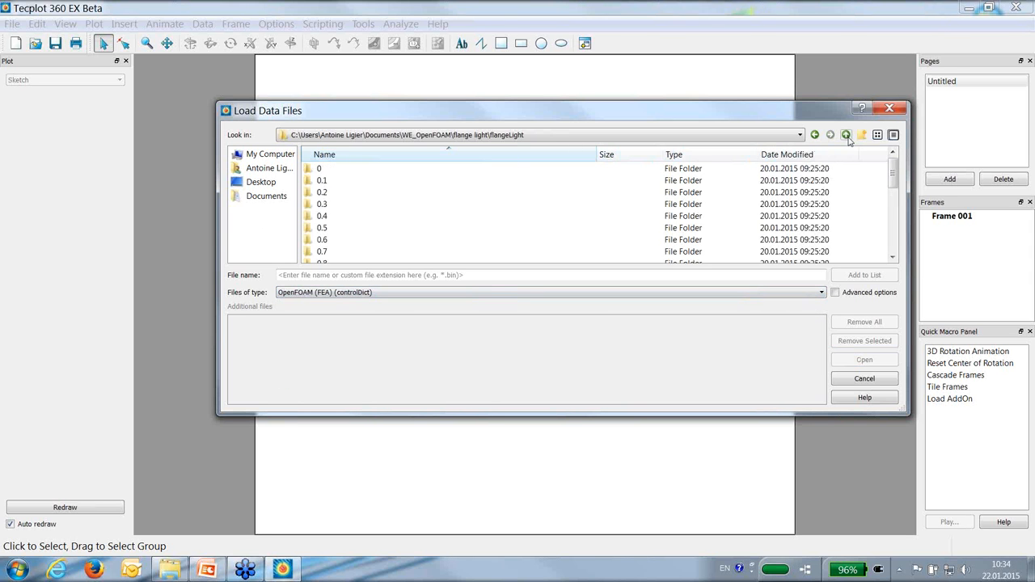
{"action": "left_click", "coordinate": [847, 136]}
{"action": "left_click", "coordinate": [847, 136]}
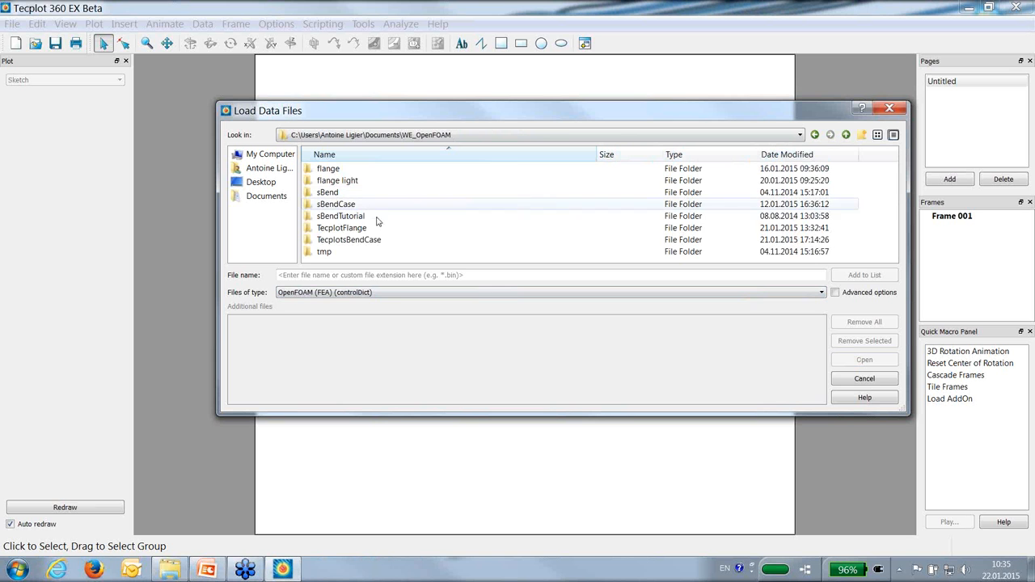
{"action": "left_click", "coordinate": [363, 218]}
{"action": "double_click", "coordinate": [363, 219]}
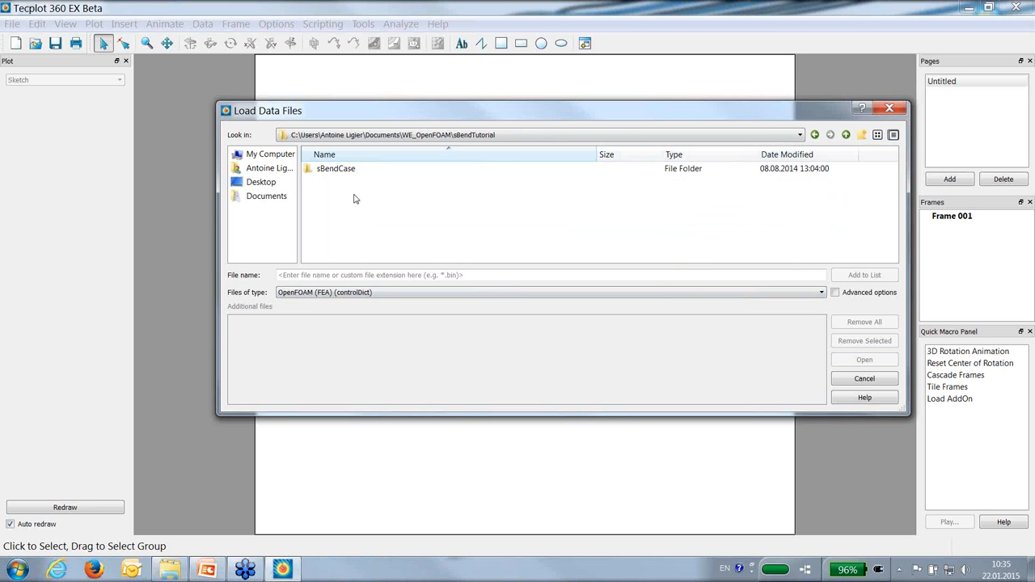
{"action": "double_click", "coordinate": [358, 172]}
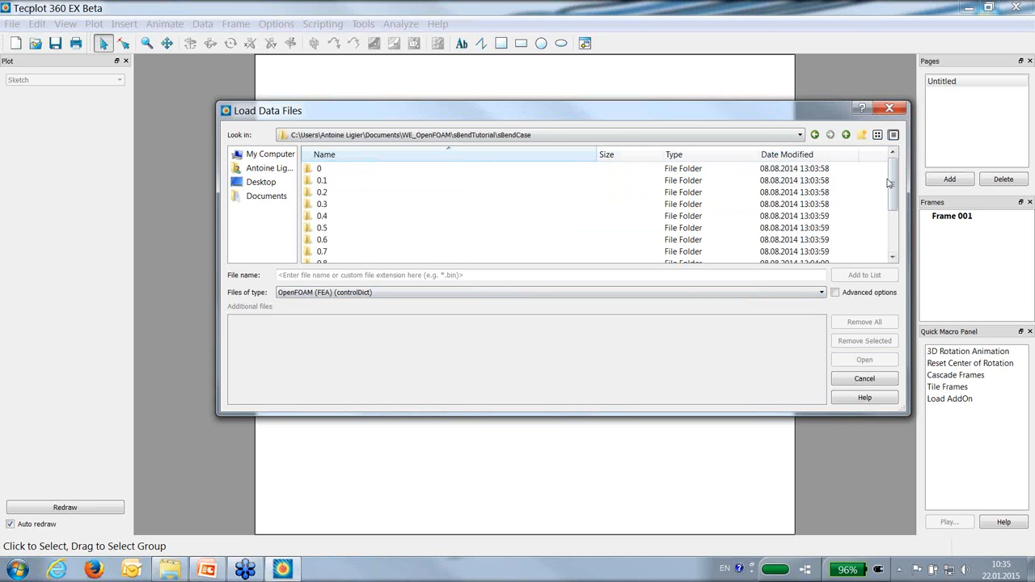
{"action": "left_click_drag", "start_coordinate": [893, 182], "coordinate": [893, 243]}
{"action": "left_click", "coordinate": [404, 252]}
{"action": "double_click", "coordinate": [404, 252]}
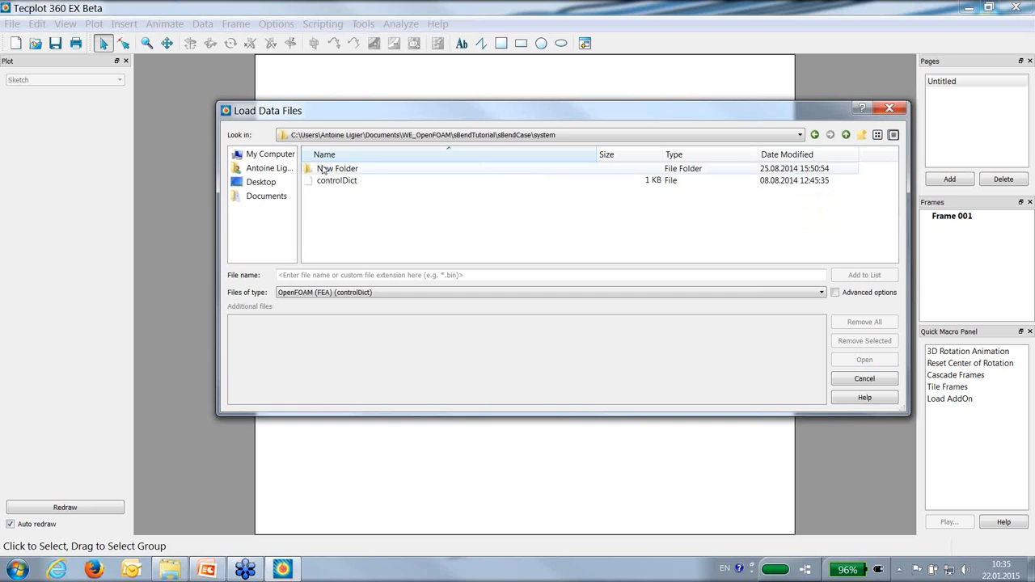
{"action": "left_click", "coordinate": [332, 181]}
{"action": "double_click", "coordinate": [331, 182]}
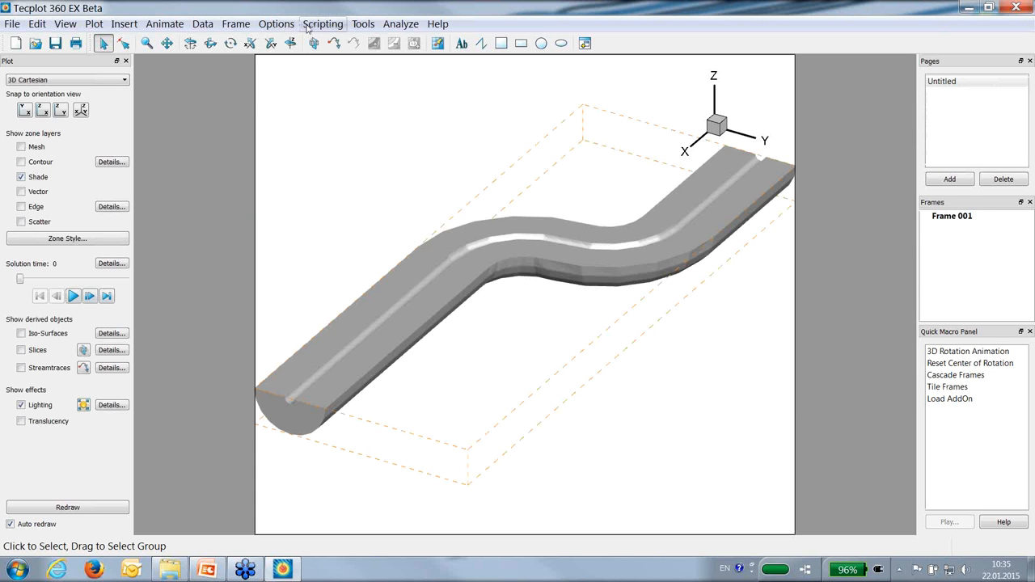
Define the fluid as incompressible in the fluid properties, keeping density 1 and specific heat 2.5
{"action": "left_click", "coordinate": [276, 23]}
{"action": "left_click", "coordinate": [275, 24]}
{"action": "left_click", "coordinate": [402, 25]}
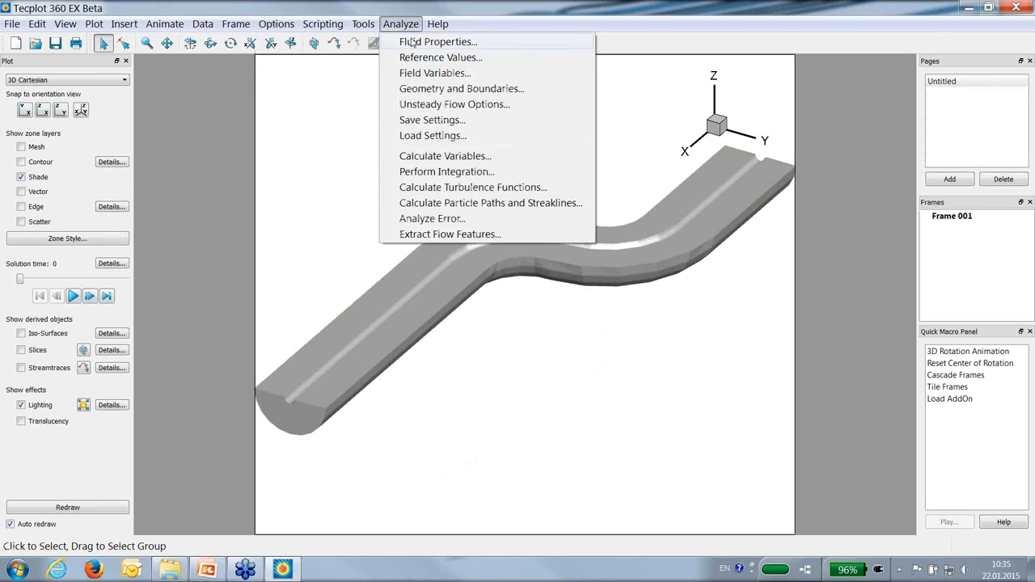
{"action": "left_click", "coordinate": [415, 42]}
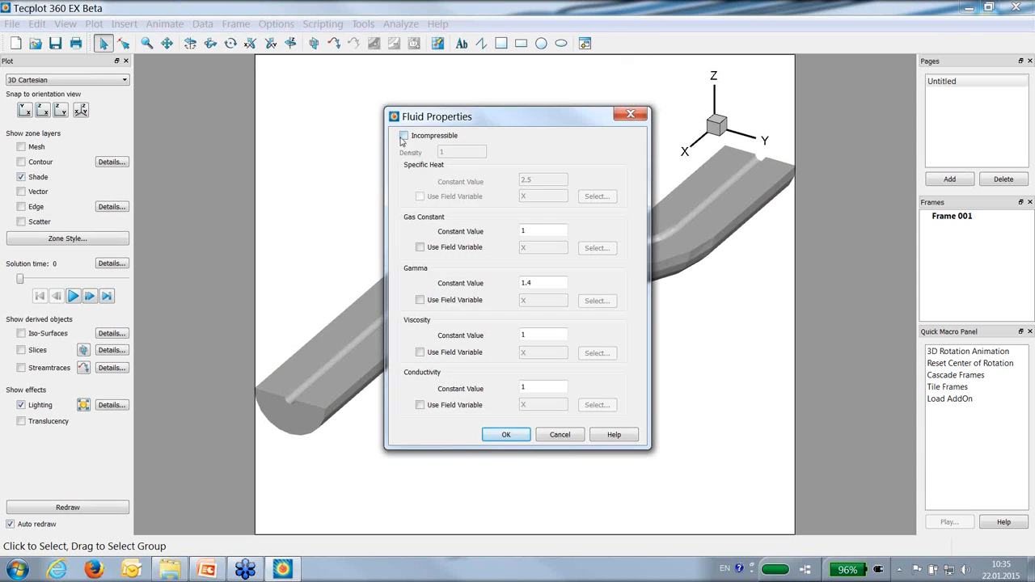
{"action": "left_click", "coordinate": [404, 136]}
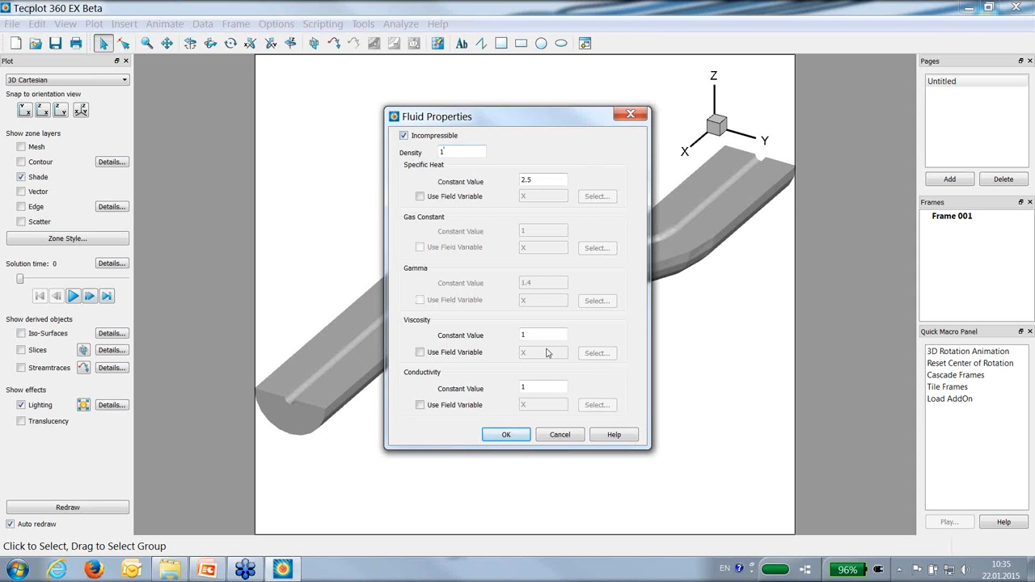
{"action": "left_click", "coordinate": [507, 435]}
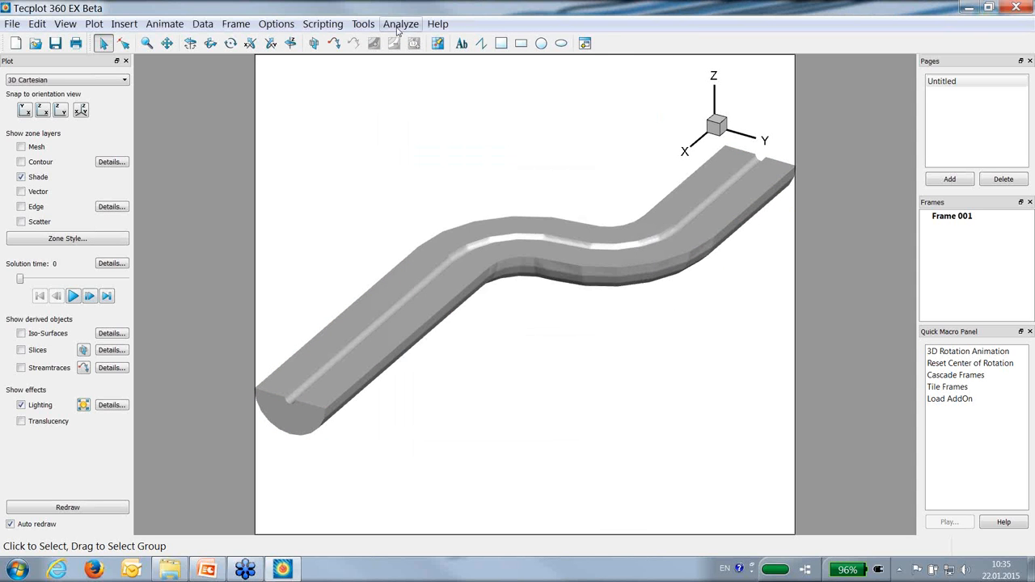
Set the convective field variables to velocity, using variables U, V and W
{"action": "left_click", "coordinate": [399, 25]}
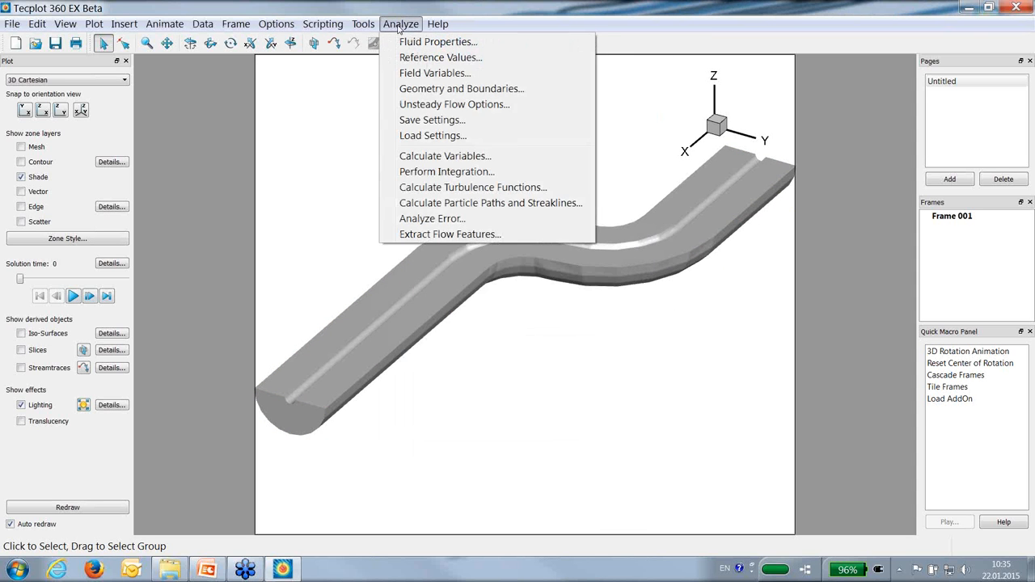
{"action": "left_click", "coordinate": [433, 74]}
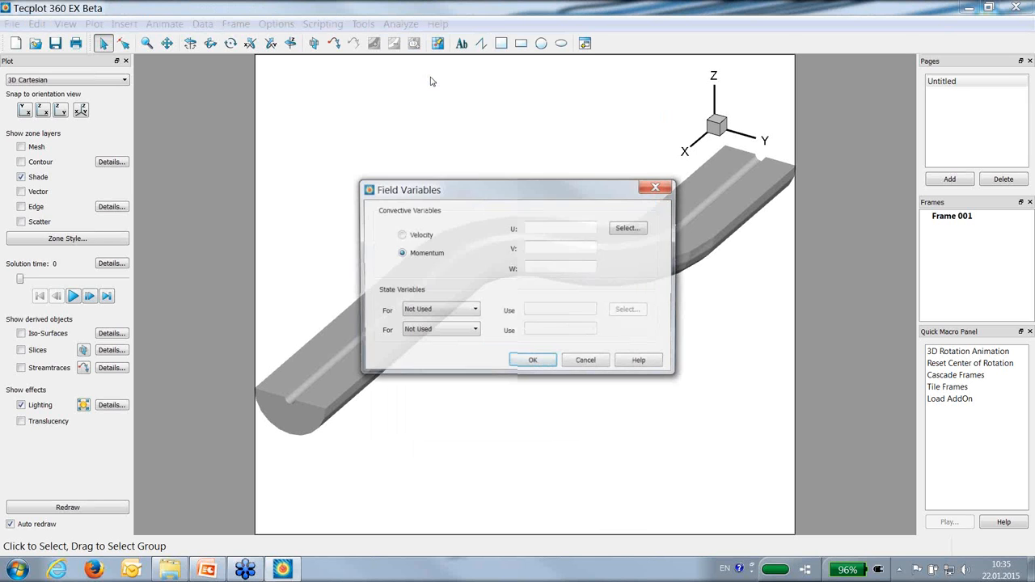
{"action": "left_click", "coordinate": [641, 229]}
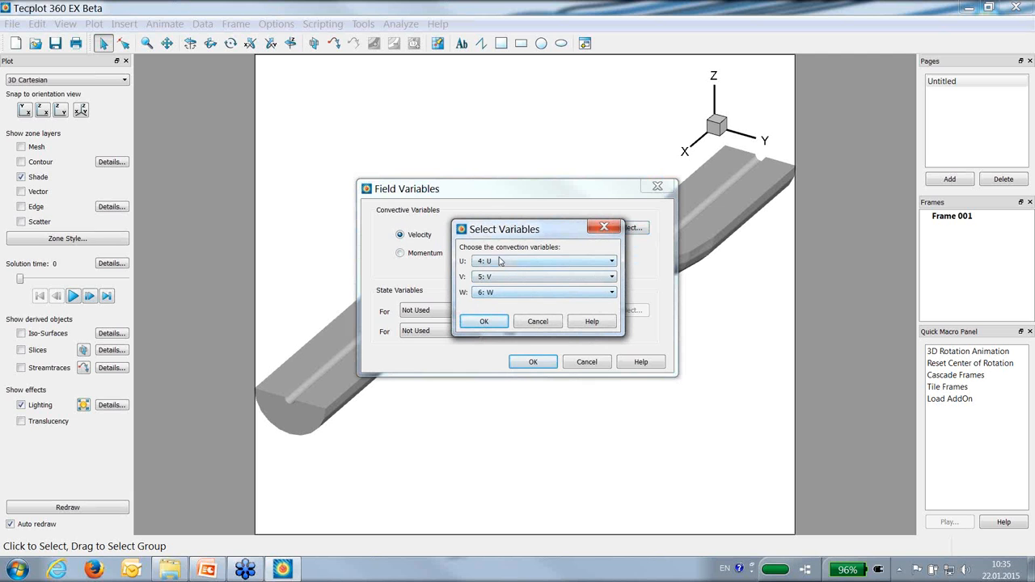
{"action": "left_click", "coordinate": [484, 322]}
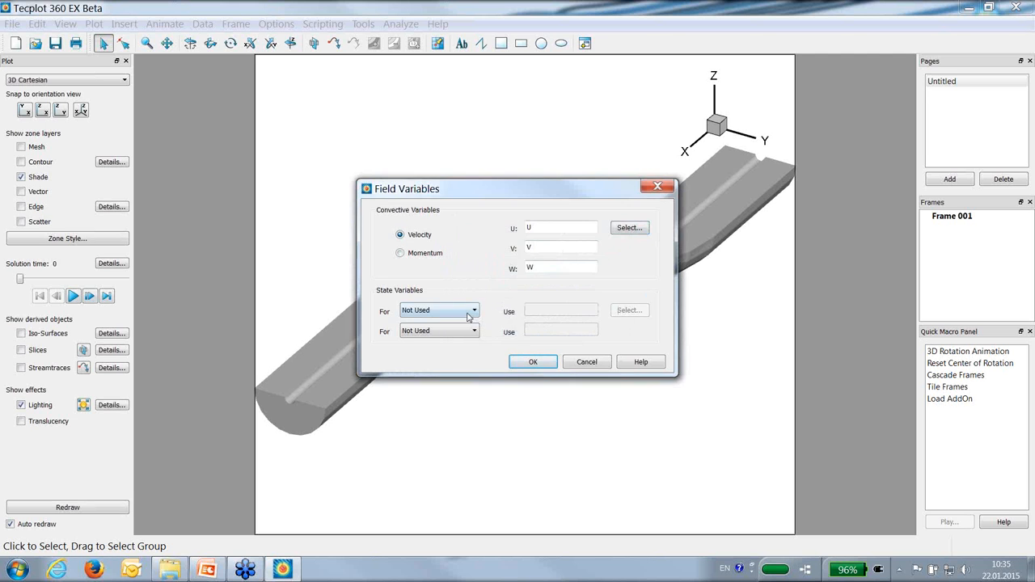
Set the state variables to Pressure using 7: Pressure and Temperature using 2: Y, and apply the field variables
{"action": "left_click", "coordinate": [453, 311]}
{"action": "left_click", "coordinate": [428, 323]}
{"action": "left_click", "coordinate": [461, 331]}
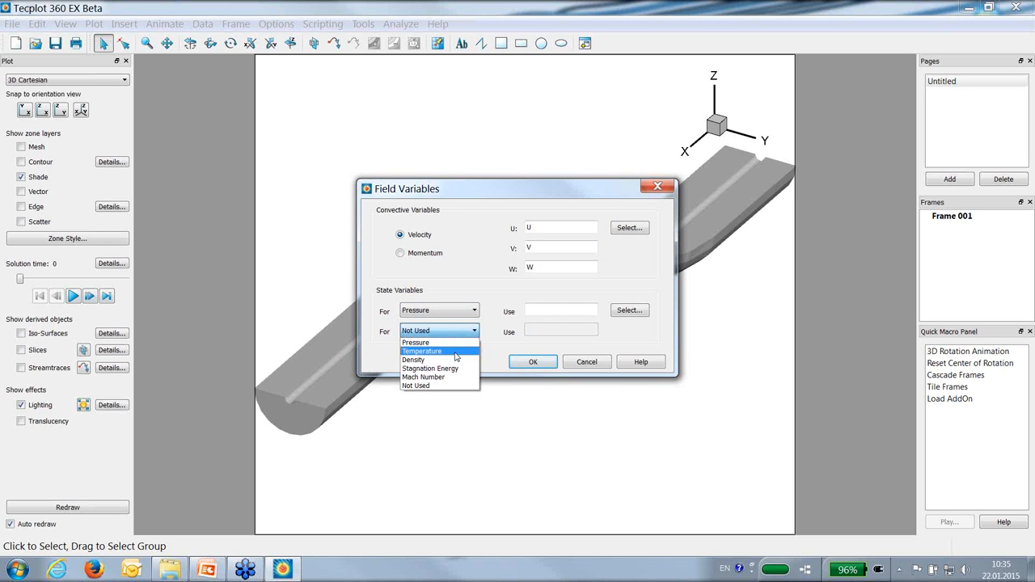
{"action": "left_click", "coordinate": [458, 352]}
{"action": "left_click", "coordinate": [630, 311]}
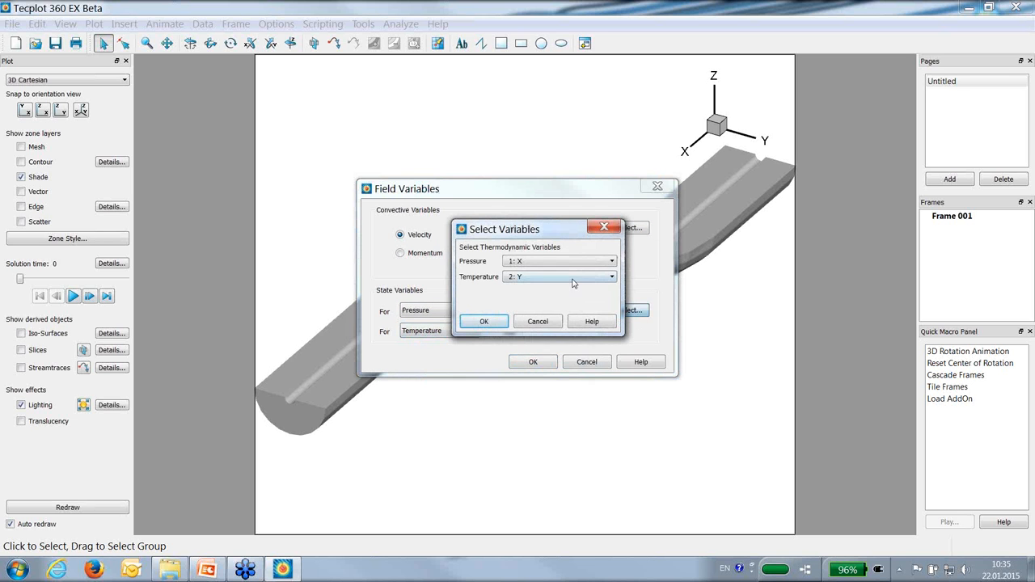
{"action": "left_click", "coordinate": [571, 263]}
{"action": "left_click", "coordinate": [559, 322]}
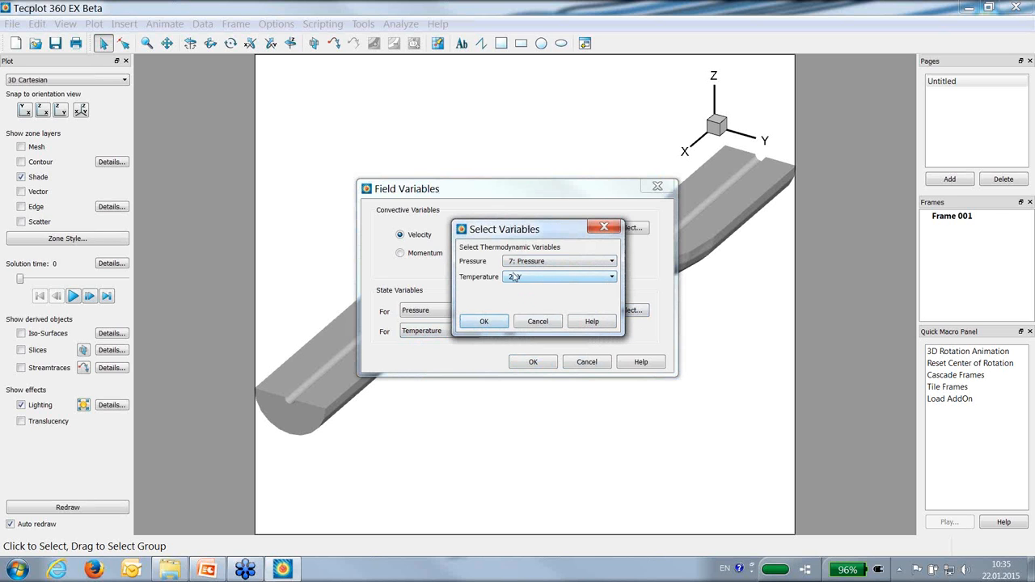
{"action": "left_click", "coordinate": [496, 323]}
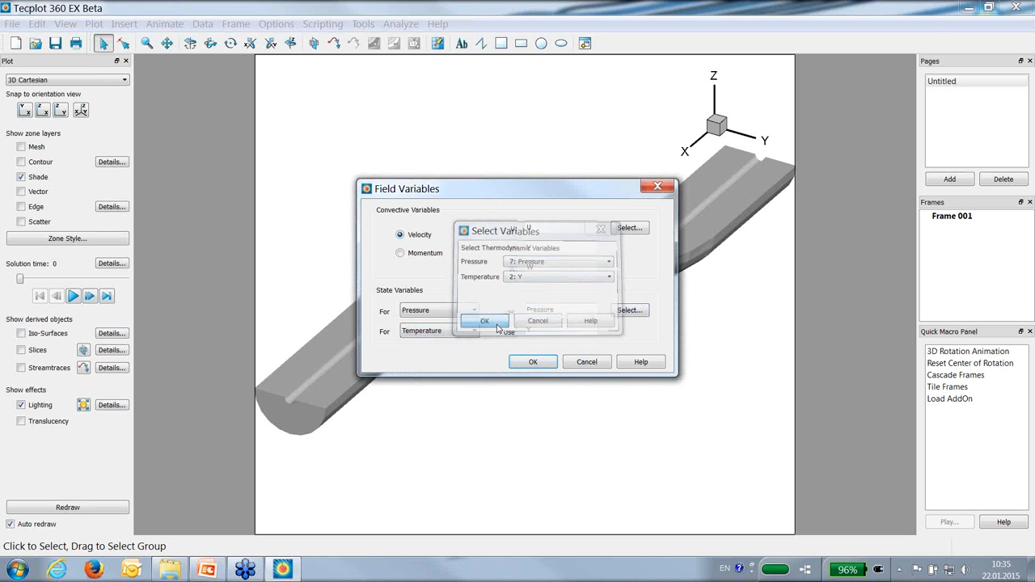
{"action": "left_click", "coordinate": [533, 363]}
Choose Velocity Magnitude as the variable to calculate, without normalization, and turn off Calculate on Demand
{"action": "left_click", "coordinate": [401, 23]}
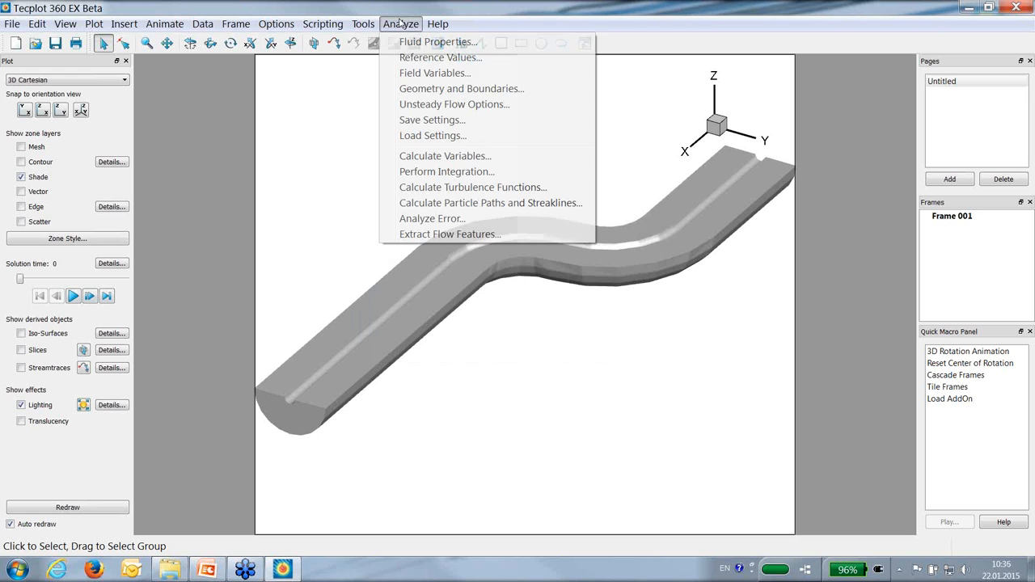
{"action": "left_click", "coordinate": [417, 158]}
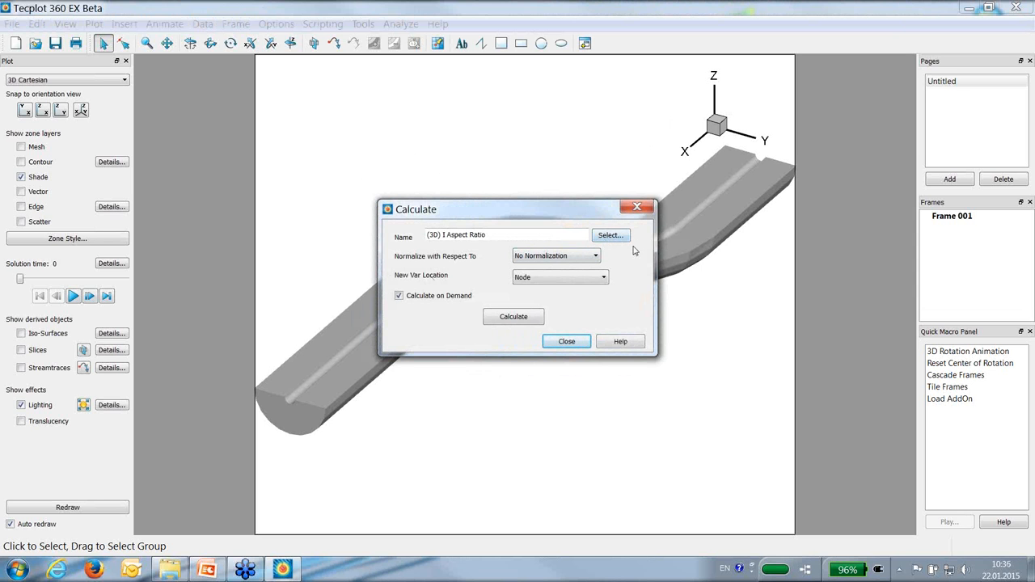
{"action": "left_click", "coordinate": [611, 235]}
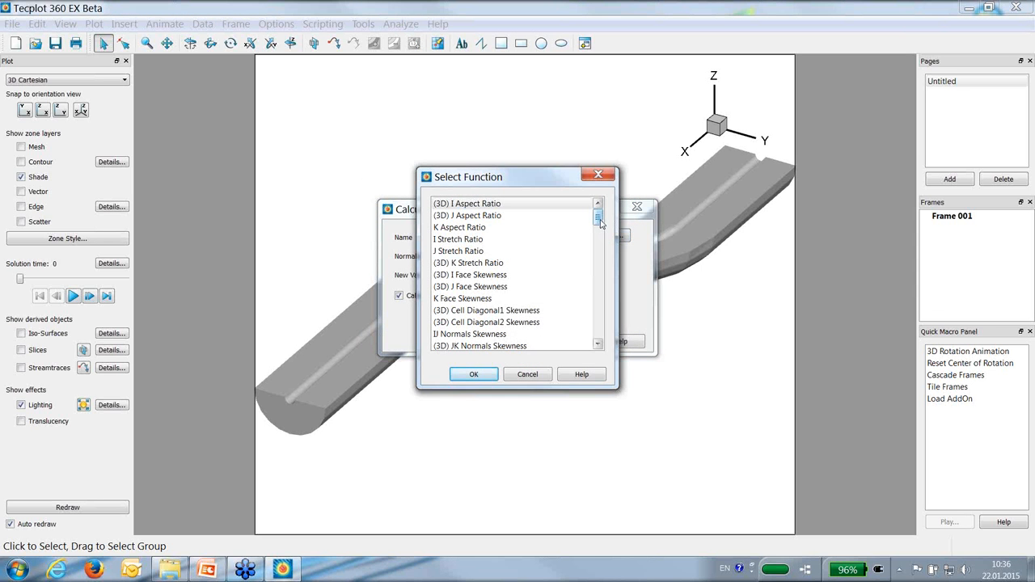
{"action": "scroll", "coordinate": [571, 251], "scroll_direction": "down", "scroll_amount": 15}
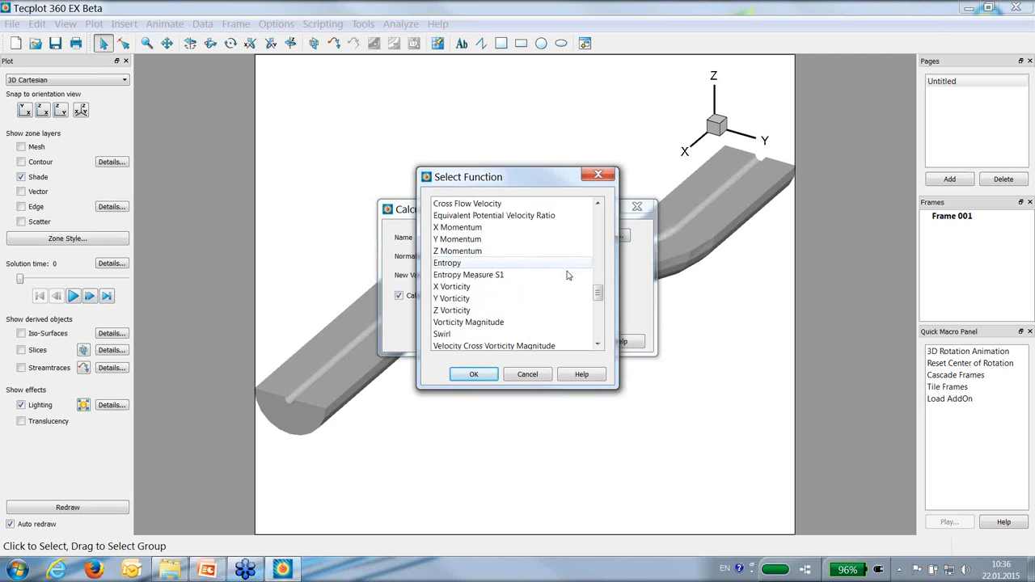
{"action": "scroll", "coordinate": [569, 276], "scroll_direction": "up", "scroll_amount": 15}
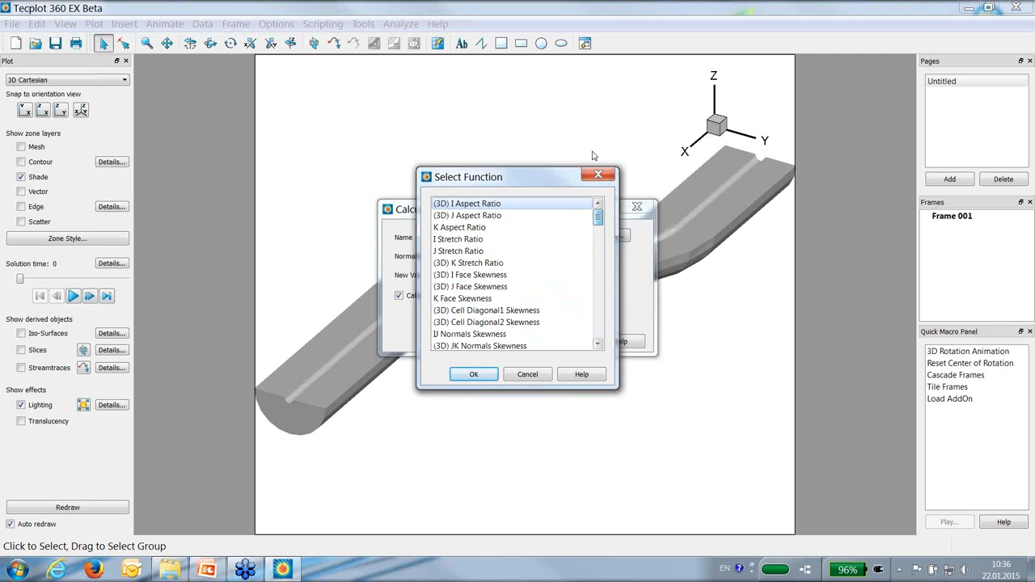
{"action": "key", "text": "v"}
{"action": "key", "text": "v"}
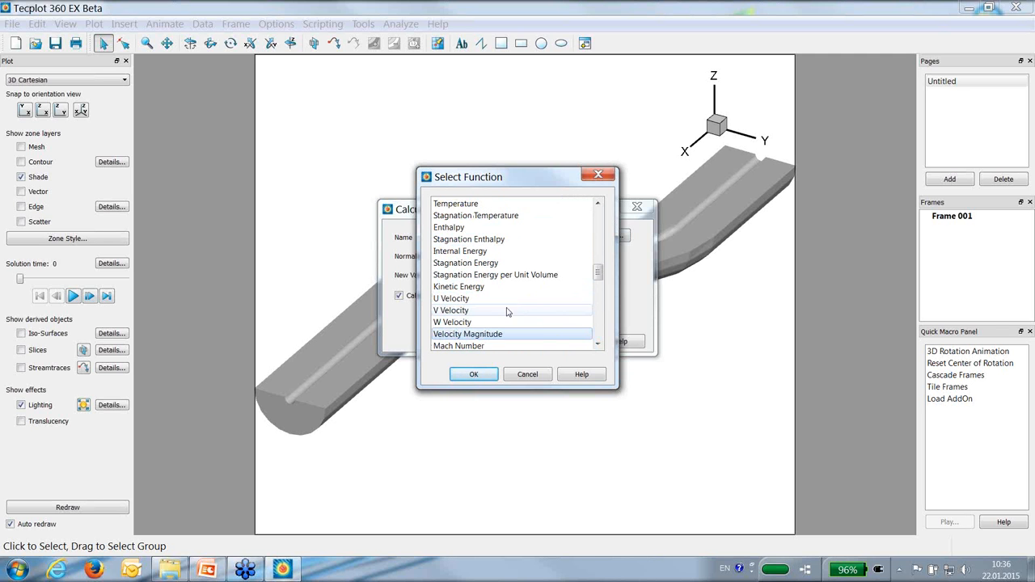
{"action": "left_click", "coordinate": [475, 374]}
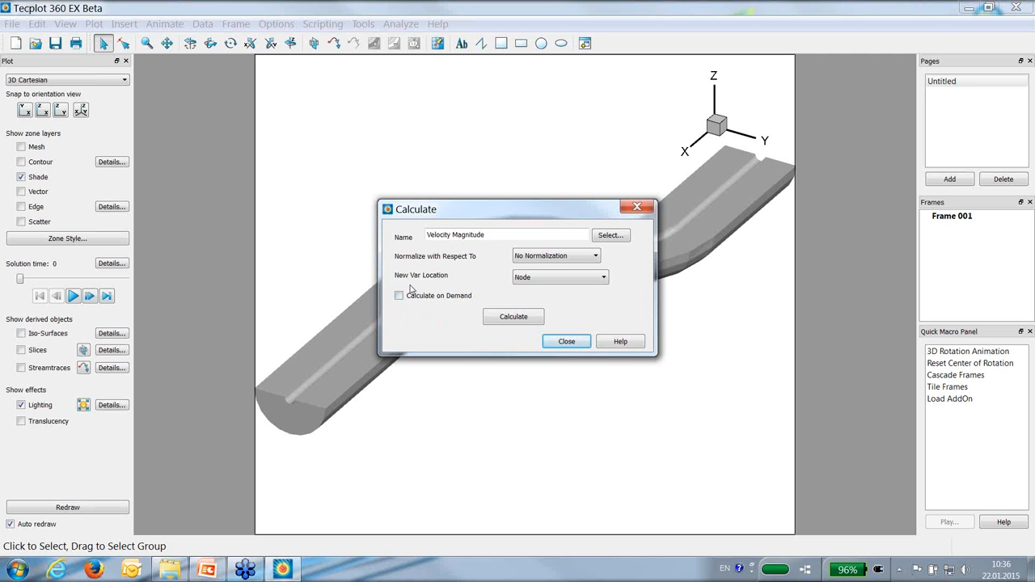
Move the Calculate dialog clear of the pipe and calculate the Velocity Magnitude variable at the nodes
{"action": "left_click_drag", "start_coordinate": [501, 213], "coordinate": [348, 72]}
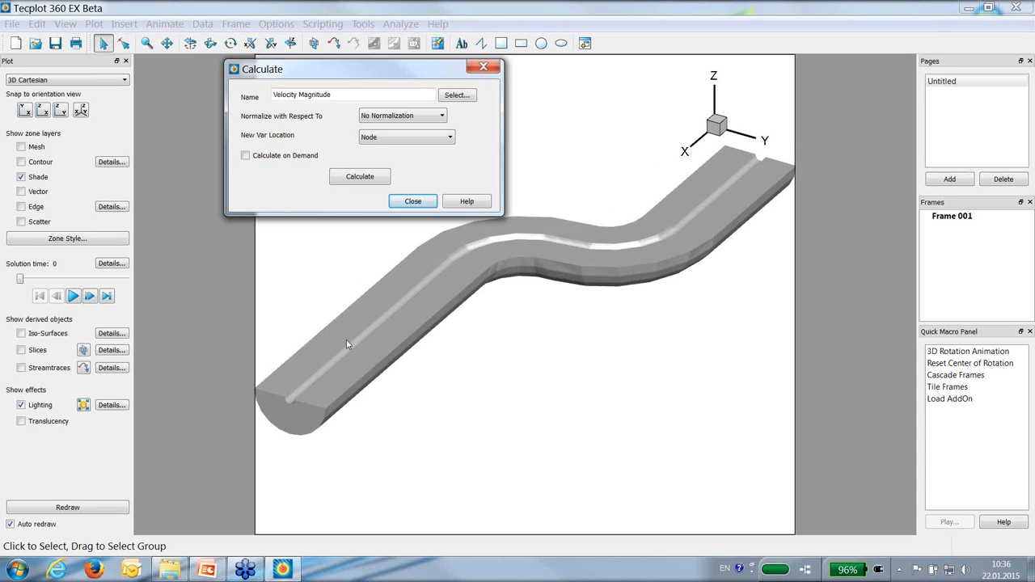
{"action": "left_click", "coordinate": [351, 180]}
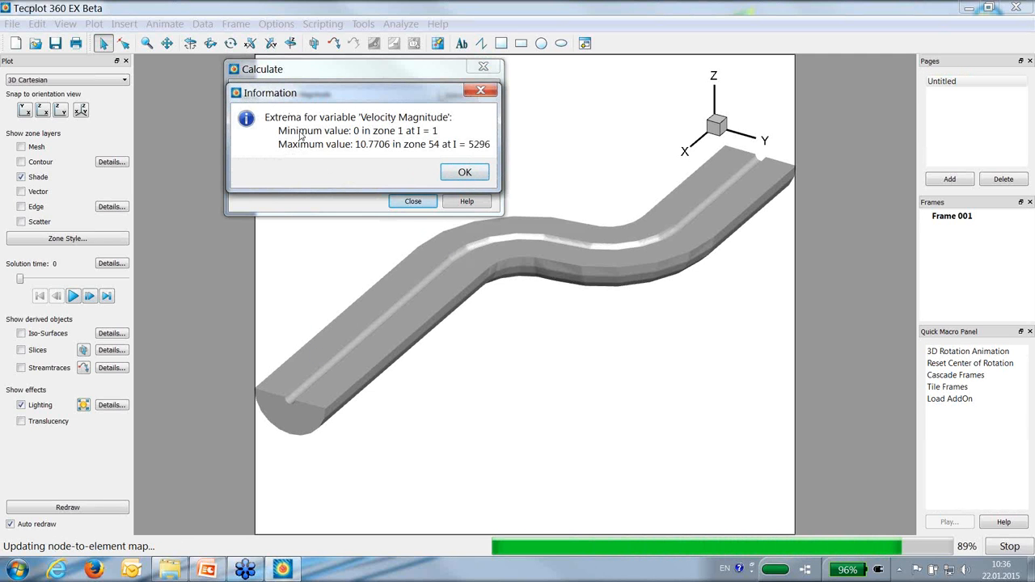
{"action": "left_click", "coordinate": [465, 173]}
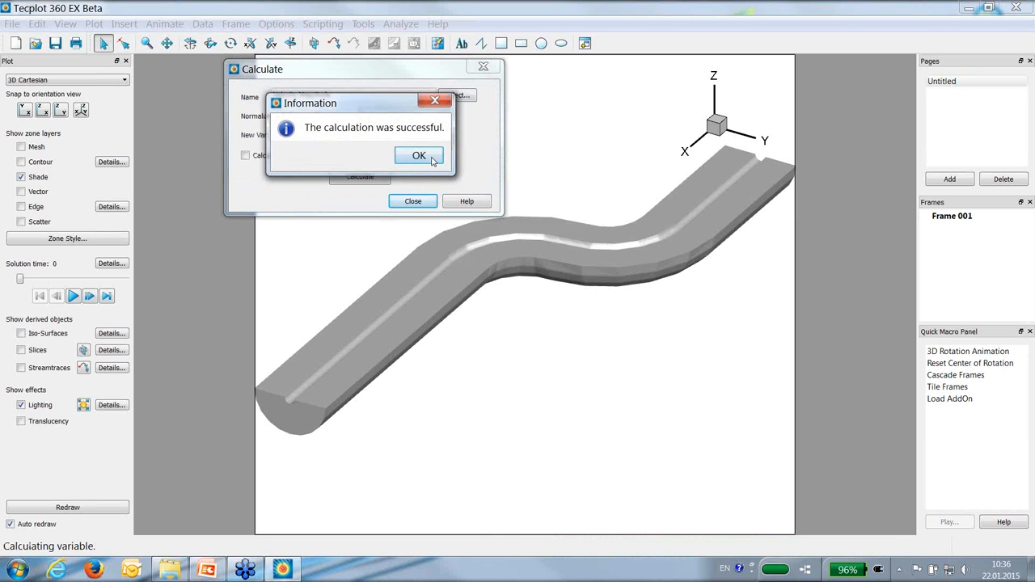
Close the Calculate dialog and turn off shading for the pipe's walls zone
{"action": "left_click", "coordinate": [419, 156]}
{"action": "left_click", "coordinate": [413, 202]}
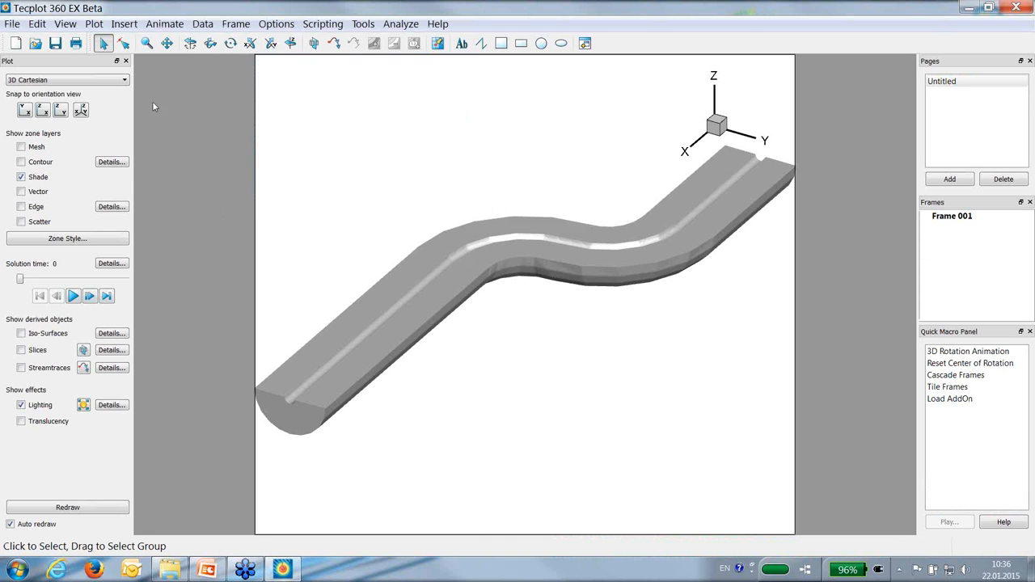
{"action": "left_click", "coordinate": [210, 43]}
{"action": "left_click_drag", "start_coordinate": [335, 380], "coordinate": [589, 359]}
{"action": "middle_click_drag", "start_coordinate": [578, 218], "coordinate": [579, 331]}
{"action": "right_click", "coordinate": [579, 331]}
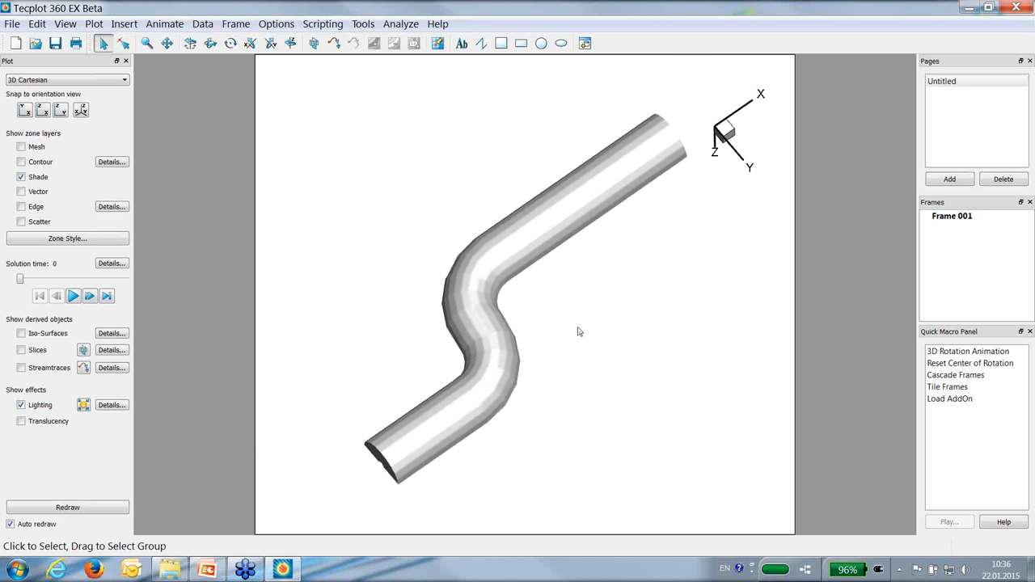
{"action": "left_click", "coordinate": [553, 230]}
{"action": "right_click", "coordinate": [551, 225]}
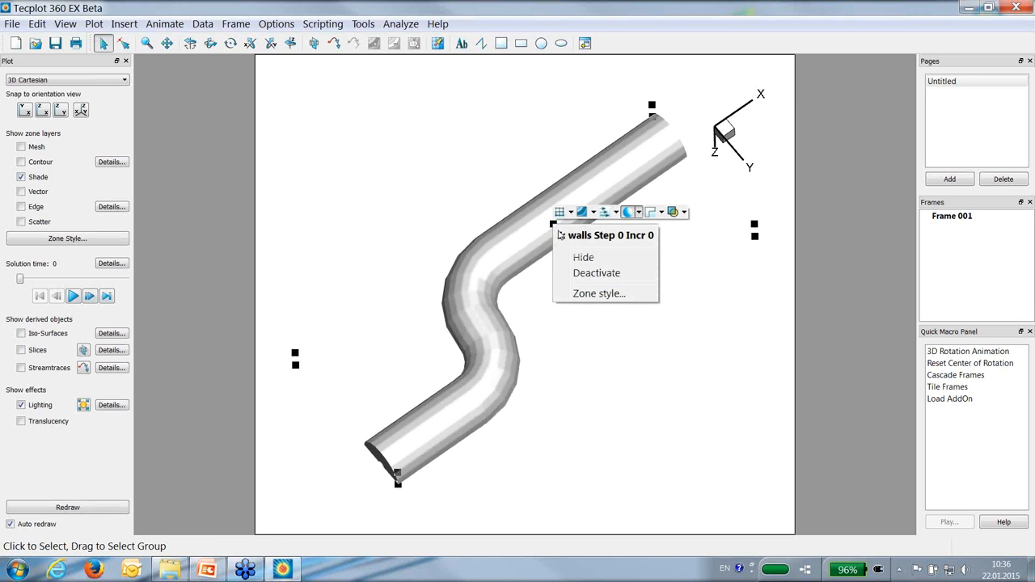
{"action": "left_click", "coordinate": [628, 213]}
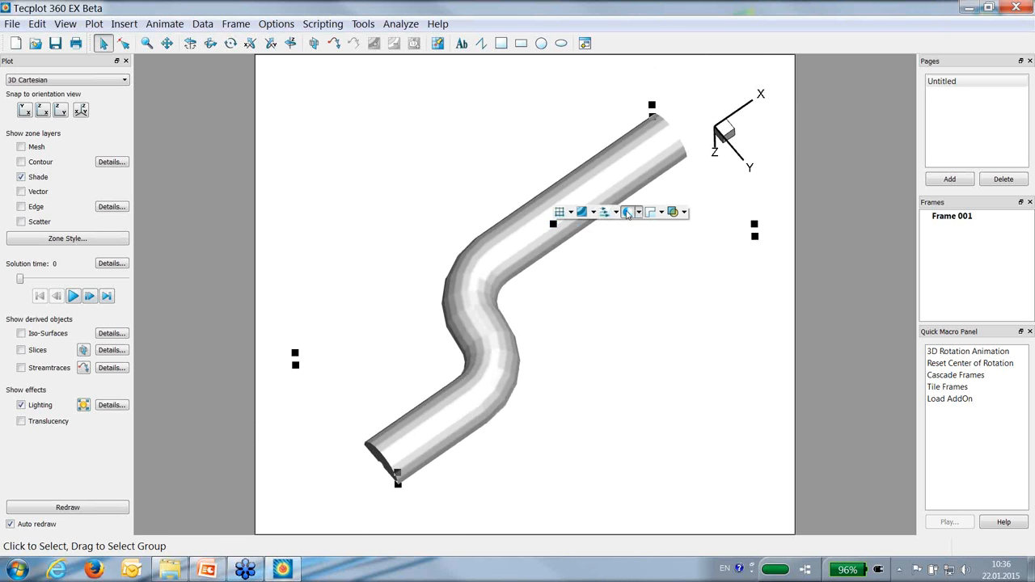
Move the 3D orientation axis from beside the outlet to the opposite upper corner of the frame
{"action": "left_click", "coordinate": [669, 127]}
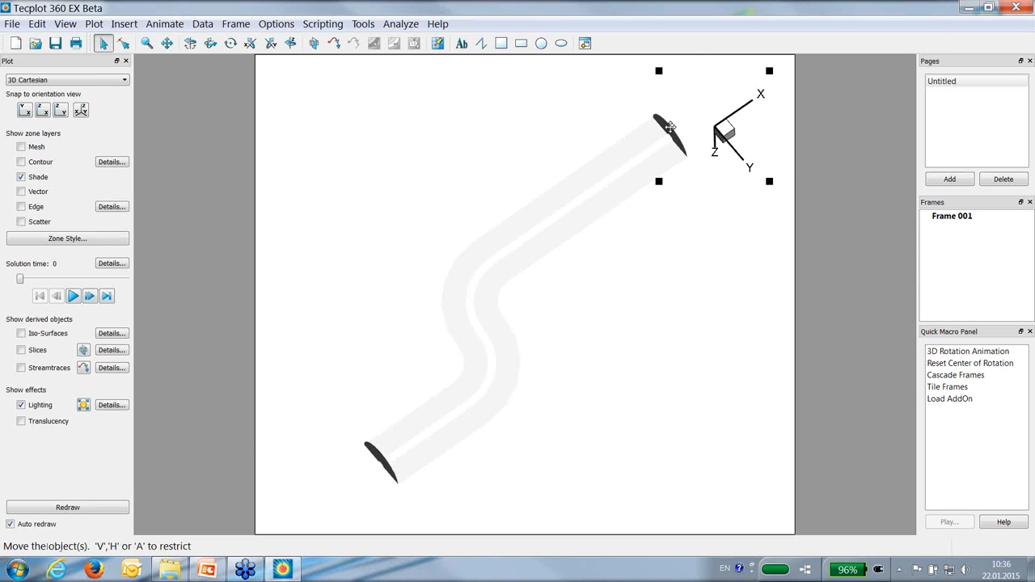
{"action": "right_click", "coordinate": [669, 126]}
{"action": "left_click", "coordinate": [651, 123]}
{"action": "left_click_drag", "start_coordinate": [722, 130], "coordinate": [319, 120]}
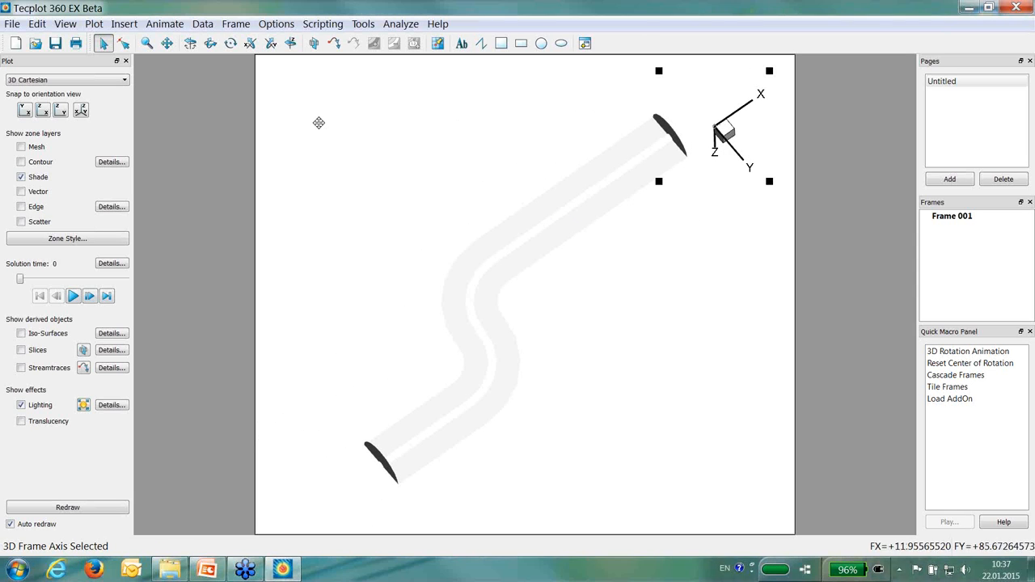
Turn off shading for the outlet and inlet zones so that only the symm zone stays shaded
{"action": "left_click", "coordinate": [665, 126]}
{"action": "right_click", "coordinate": [665, 126]}
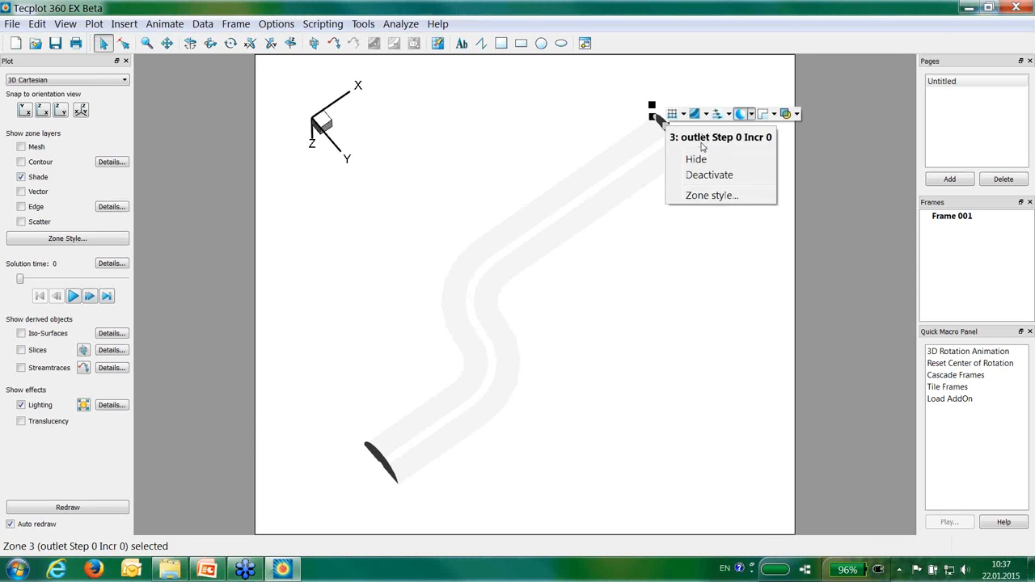
{"action": "left_click", "coordinate": [744, 120]}
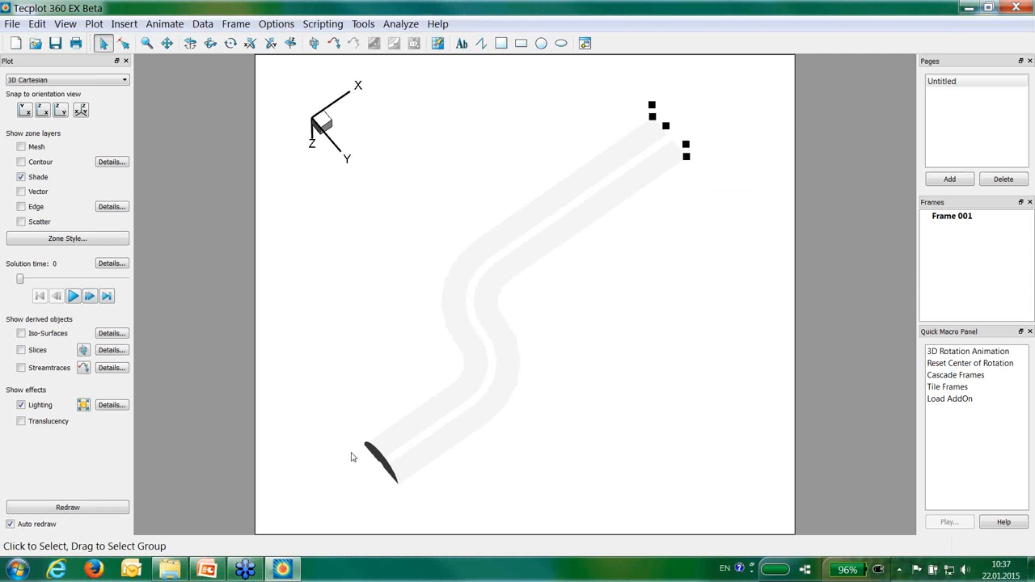
{"action": "right_click", "coordinate": [377, 457]}
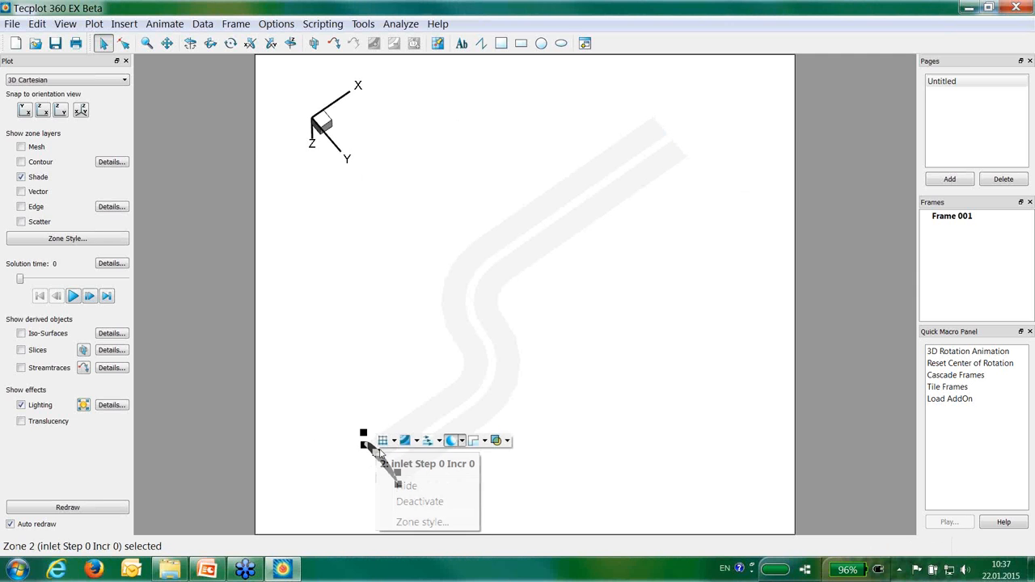
{"action": "left_click", "coordinate": [455, 441]}
{"action": "left_click", "coordinate": [210, 43]}
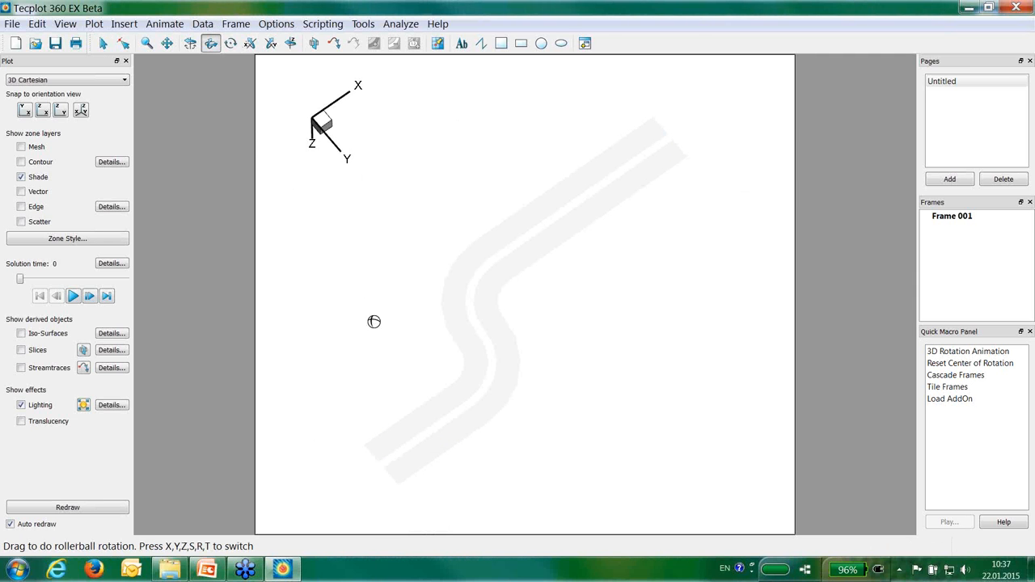
{"action": "left_click_drag", "start_coordinate": [375, 323], "coordinate": [481, 244]}
{"action": "key", "text": "Escape"}
{"action": "right_click", "coordinate": [468, 257]}
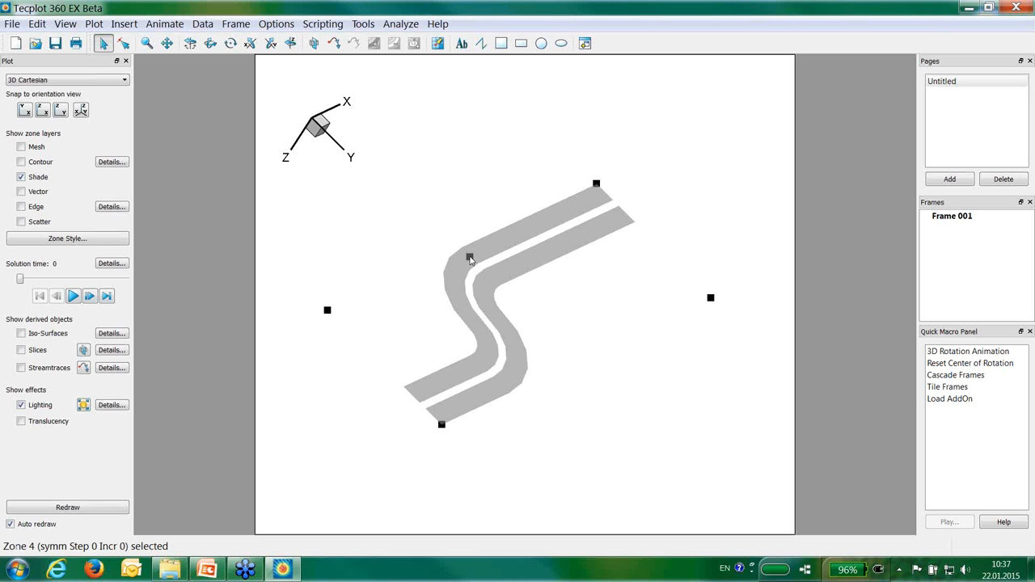
{"action": "left_click", "coordinate": [315, 235]}
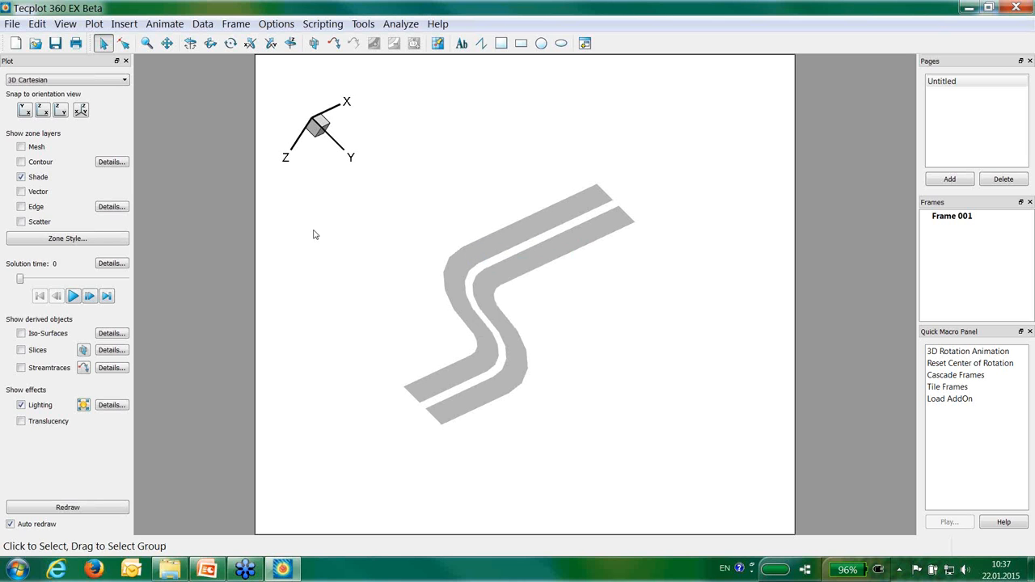
Set the color map of contour group 1, Pressure, to Sequential - Yellow/Green
{"action": "left_click", "coordinate": [111, 162]}
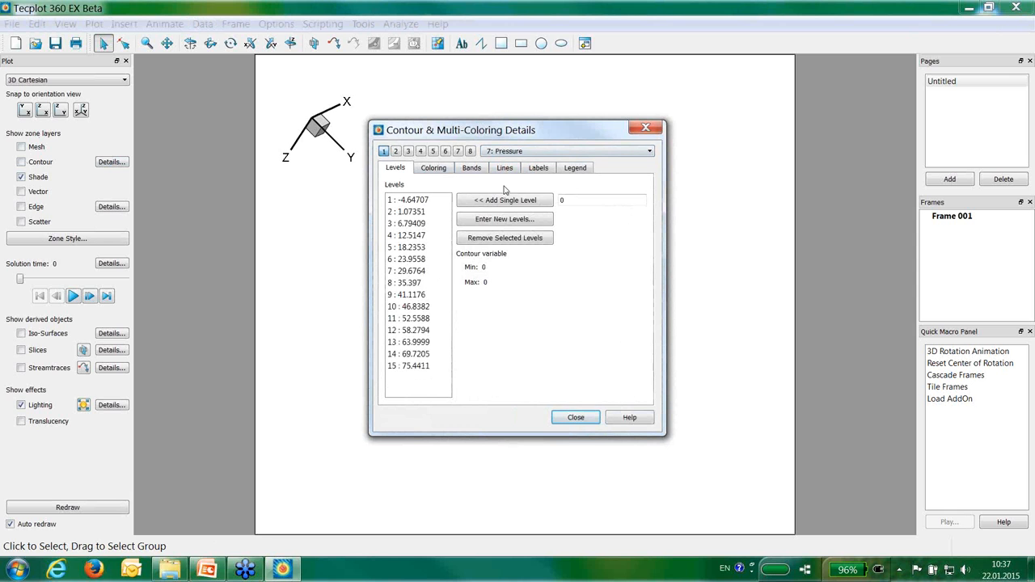
{"action": "left_click", "coordinate": [433, 168]}
{"action": "left_click", "coordinate": [499, 188]}
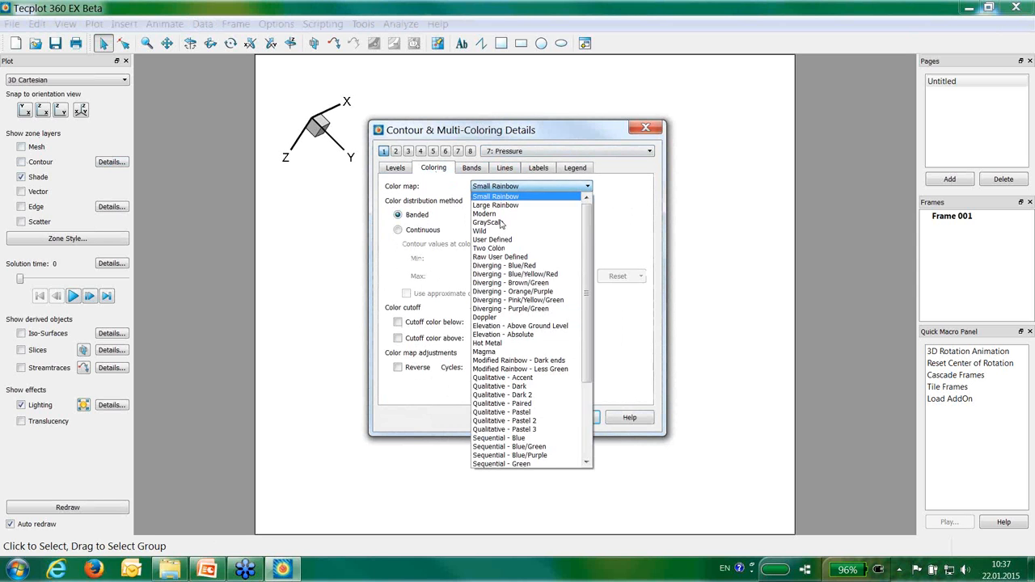
{"action": "scroll", "coordinate": [526, 348], "scroll_direction": "down", "scroll_amount": 3}
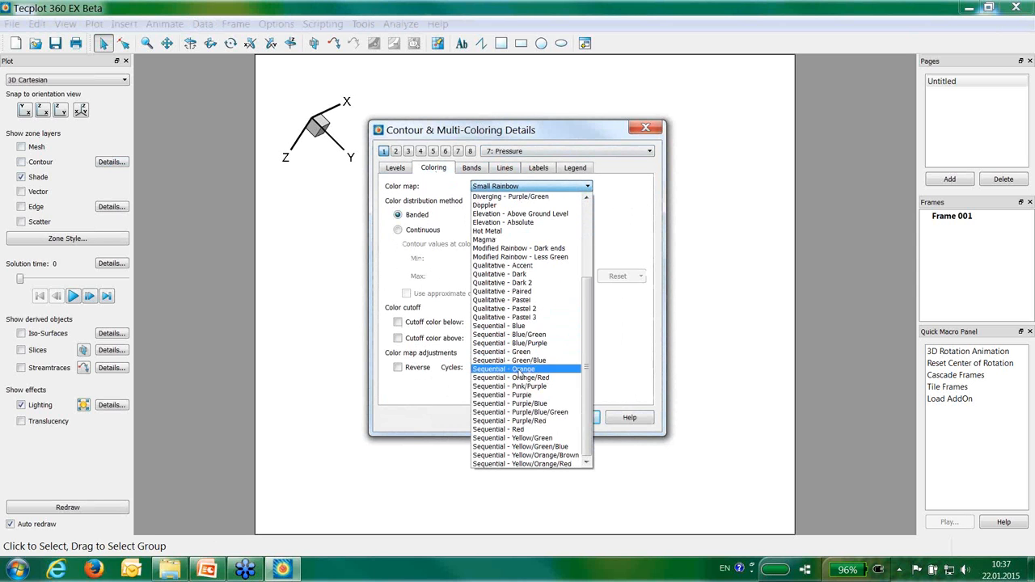
{"action": "left_click", "coordinate": [522, 438]}
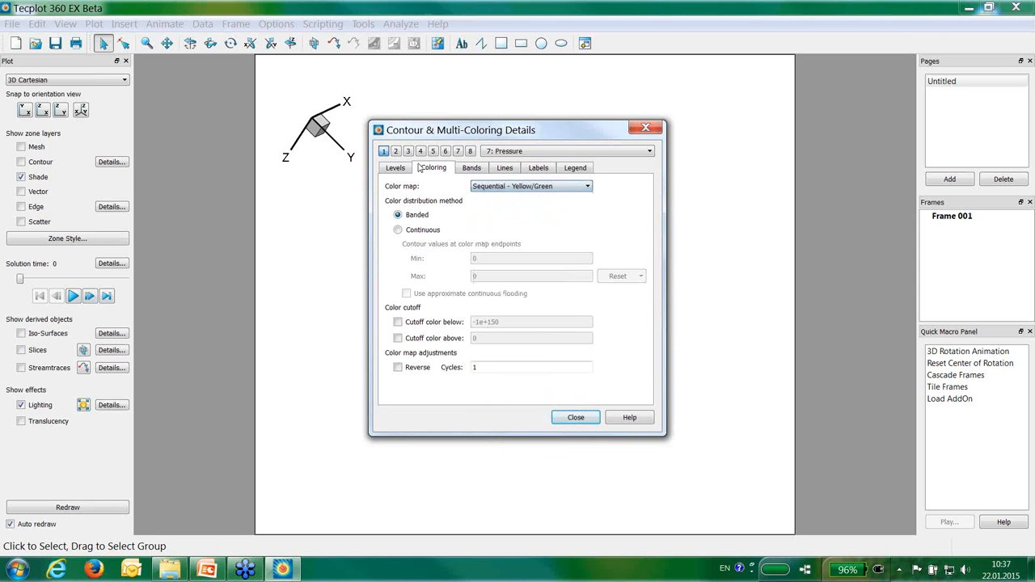
Assign 13: Velocity Magnitude as the variable of contour group 2
{"action": "left_click", "coordinate": [396, 151]}
{"action": "left_click", "coordinate": [523, 189]}
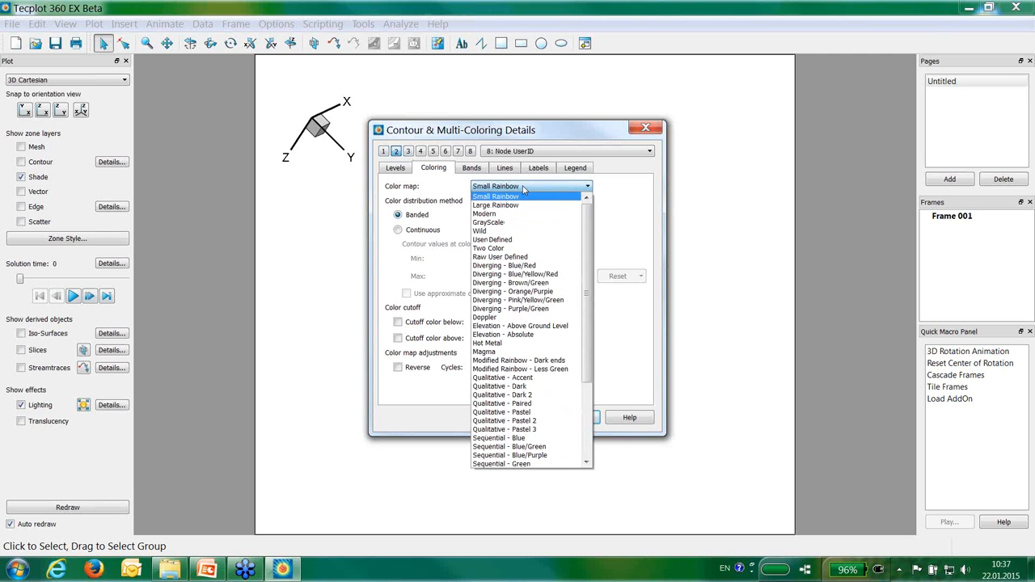
{"action": "left_click", "coordinate": [543, 170]}
{"action": "left_click", "coordinate": [550, 153]}
{"action": "left_click", "coordinate": [551, 291]}
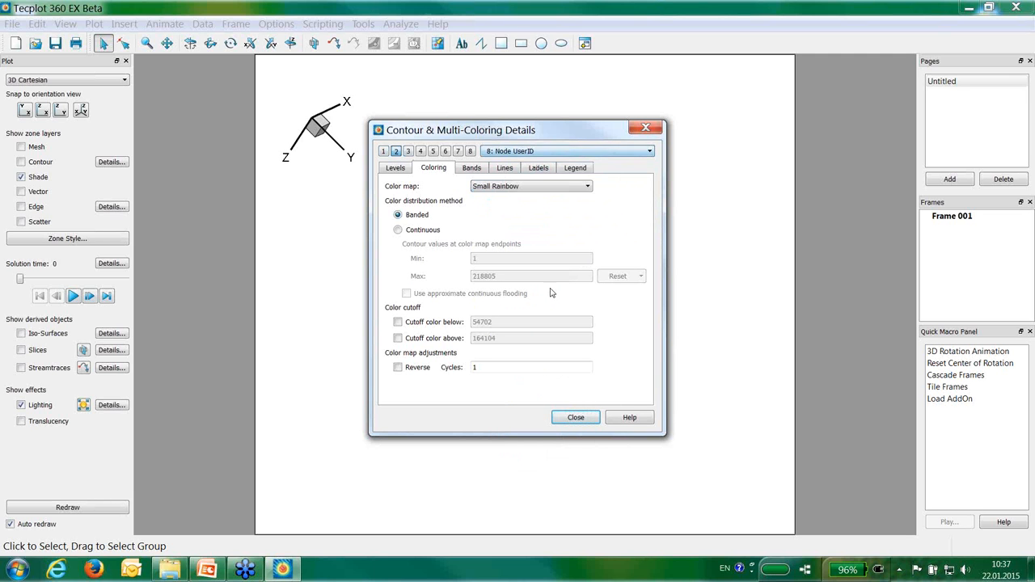
{"action": "left_click", "coordinate": [558, 155]}
{"action": "left_click", "coordinate": [562, 196]}
{"action": "left_click", "coordinate": [561, 155]}
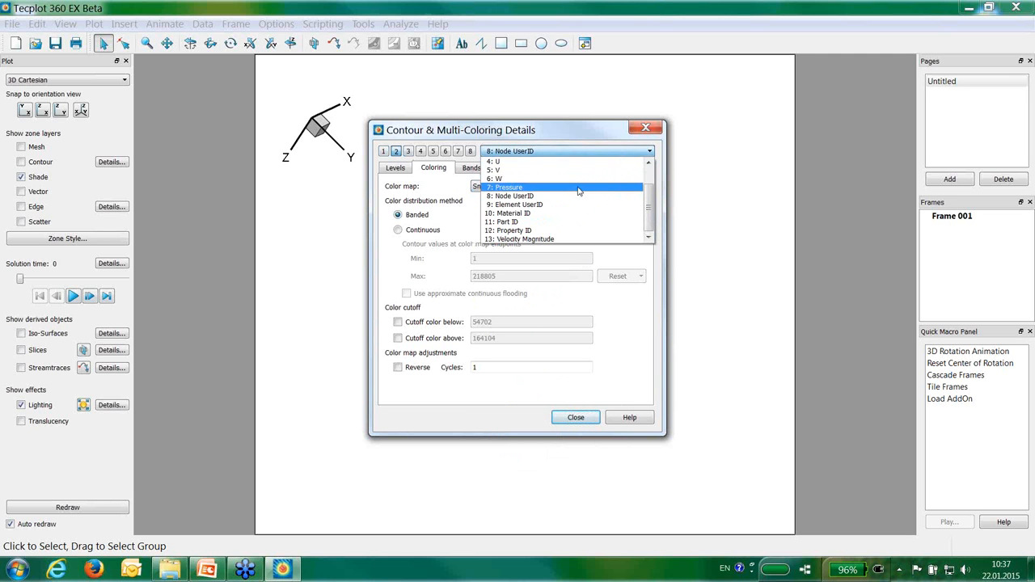
{"action": "left_click", "coordinate": [558, 239]}
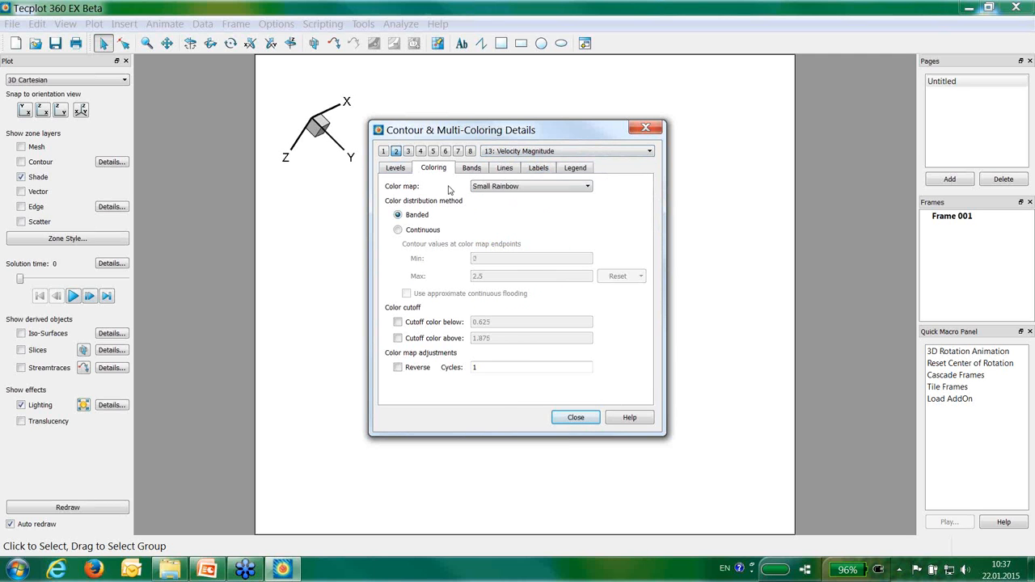
Set the color map of contour group 2 to Sequential - Blue and close the contour details
{"action": "left_click", "coordinate": [526, 187]}
{"action": "scroll", "coordinate": [518, 421], "scroll_direction": "down", "scroll_amount": 1}
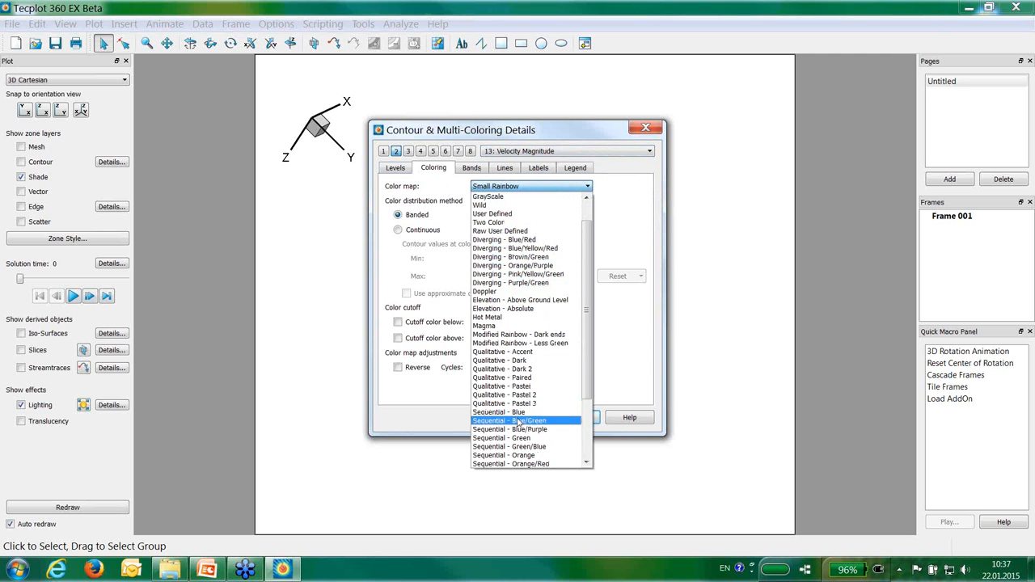
{"action": "left_click", "coordinate": [517, 413]}
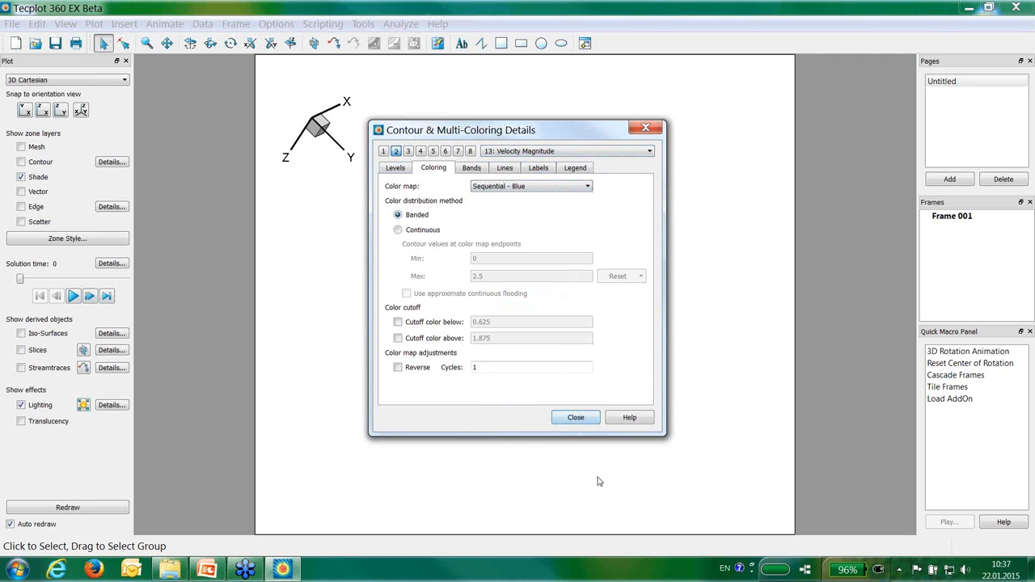
{"action": "left_click", "coordinate": [574, 416]}
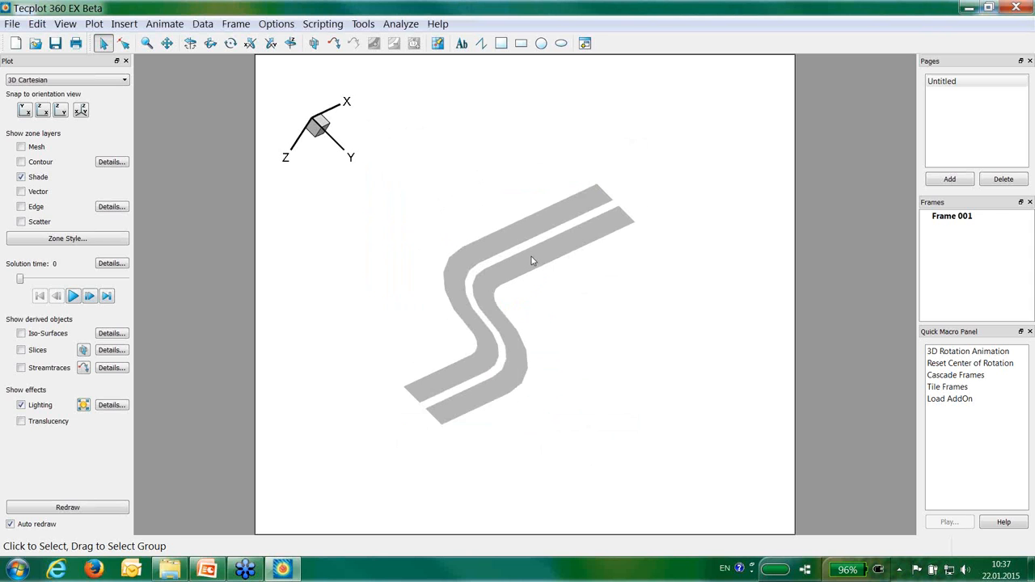
Show C2: Velocity Magnitude contours on the symm zone and play the solution through to its last time
{"action": "right_click", "coordinate": [531, 258]}
{"action": "left_click", "coordinate": [571, 245]}
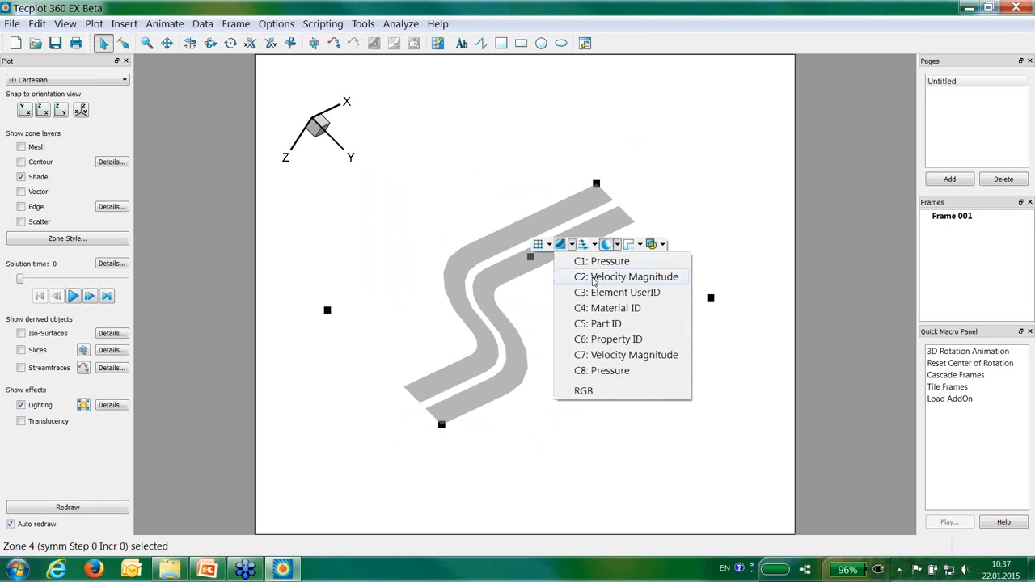
{"action": "left_click", "coordinate": [594, 278]}
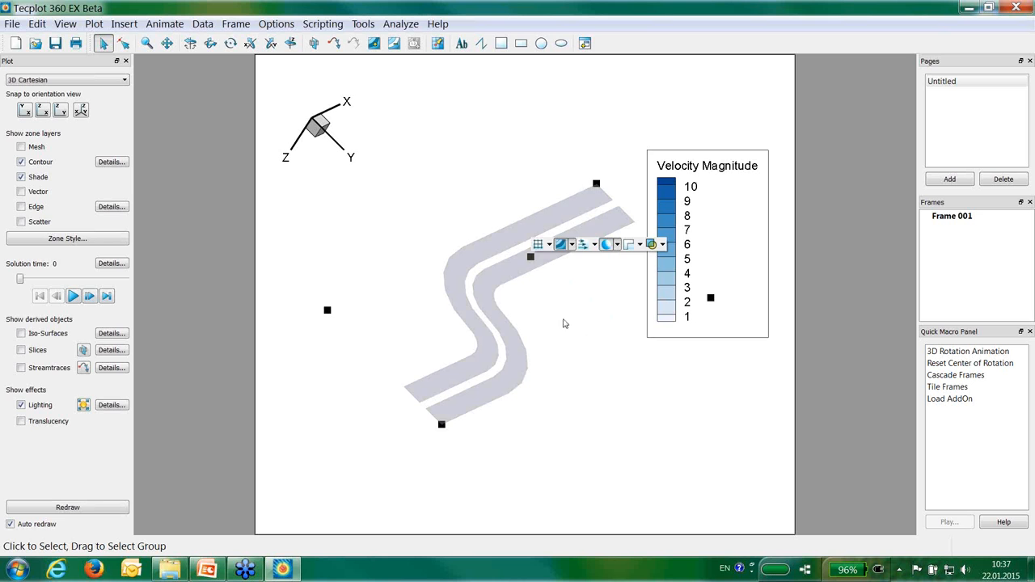
{"action": "scroll", "coordinate": [564, 323], "scroll_direction": "up", "scroll_amount": 2}
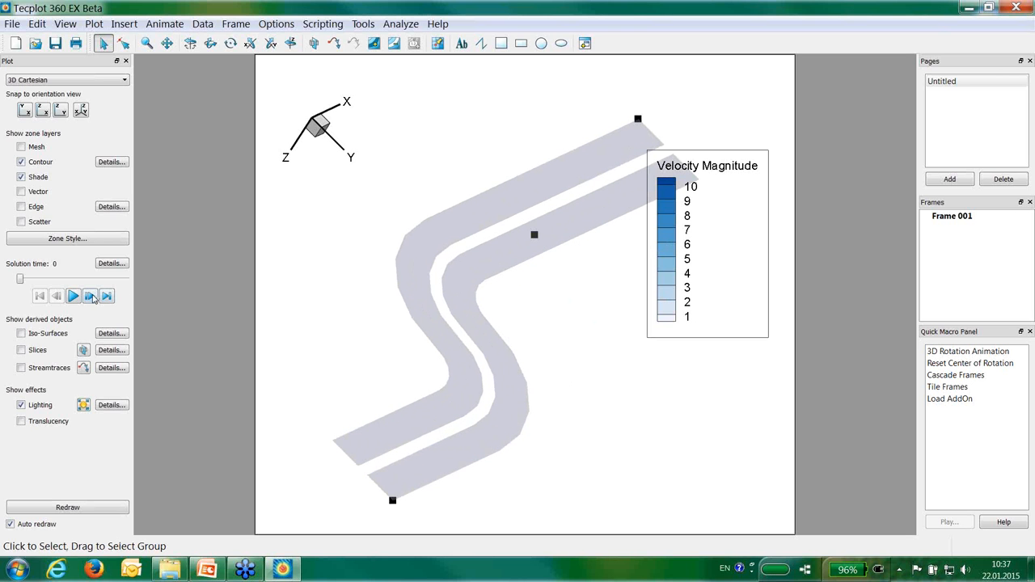
{"action": "left_click", "coordinate": [73, 296]}
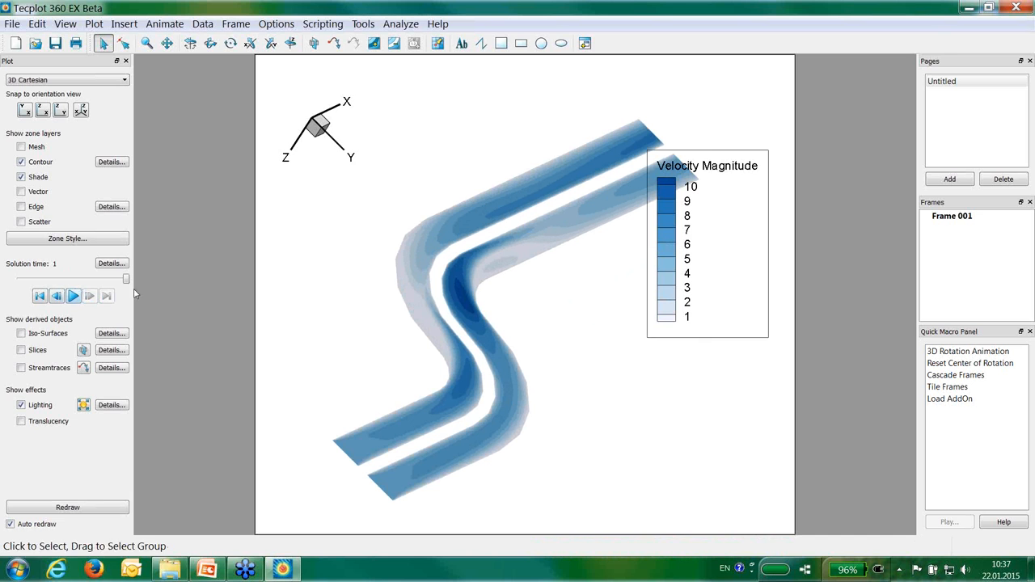
Move the Velocity Magnitude legend to the frame's upper left corner and the orientation axis to its upper right corner
{"action": "left_click", "coordinate": [670, 237]}
{"action": "left_click_drag", "start_coordinate": [670, 237], "coordinate": [311, 268]}
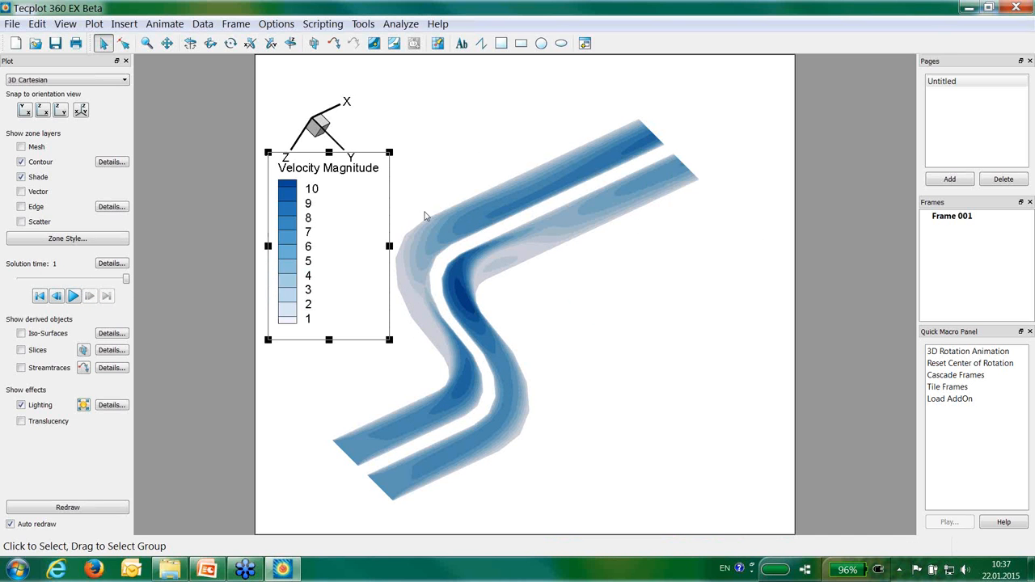
{"action": "left_click_drag", "start_coordinate": [318, 126], "coordinate": [743, 109]}
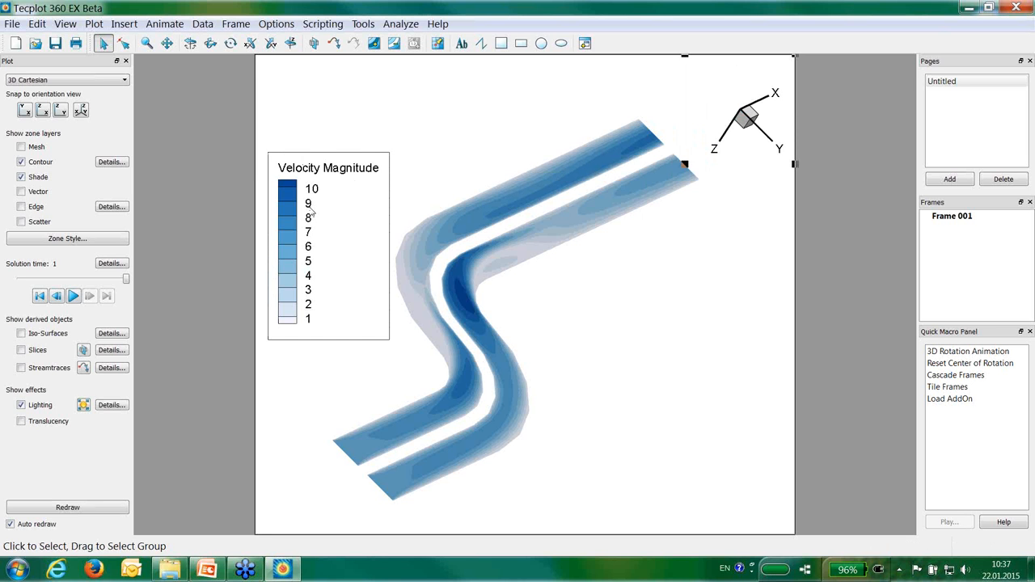
{"action": "left_click_drag", "start_coordinate": [310, 208], "coordinate": [327, 124]}
Set the Velocity Magnitude legend to horizontal alignment with automatic resizing and move it fully inside the frame, above the pipe's bend
{"action": "double_click", "coordinate": [327, 127]}
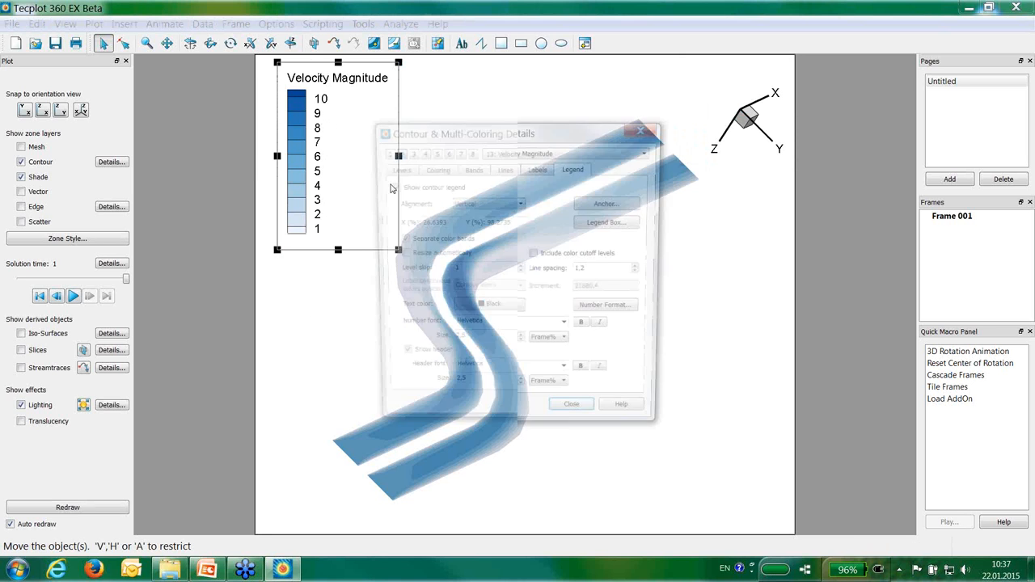
{"action": "left_click", "coordinate": [515, 204]}
{"action": "left_click", "coordinate": [500, 223]}
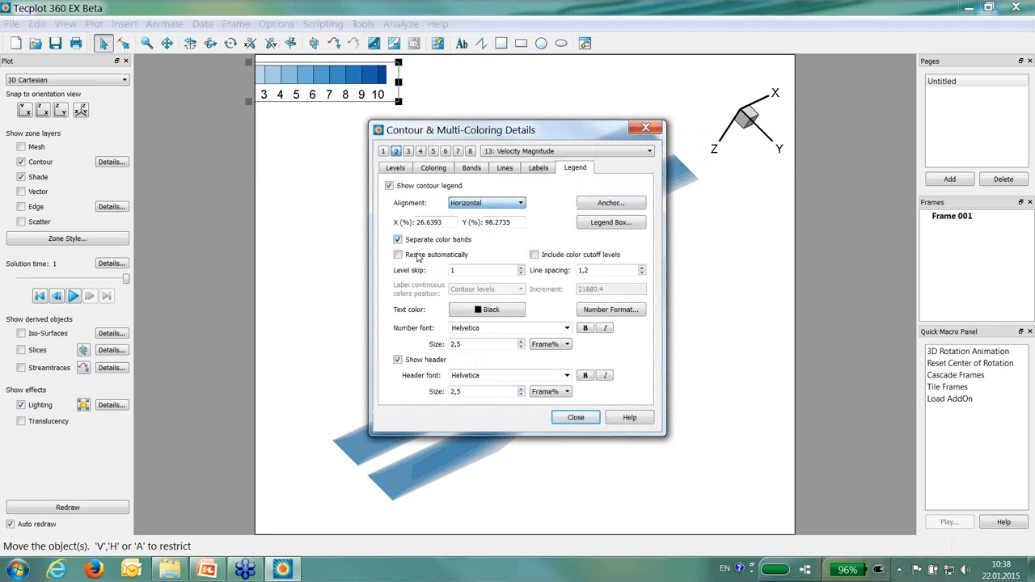
{"action": "left_click", "coordinate": [398, 254]}
{"action": "left_click", "coordinate": [576, 417]}
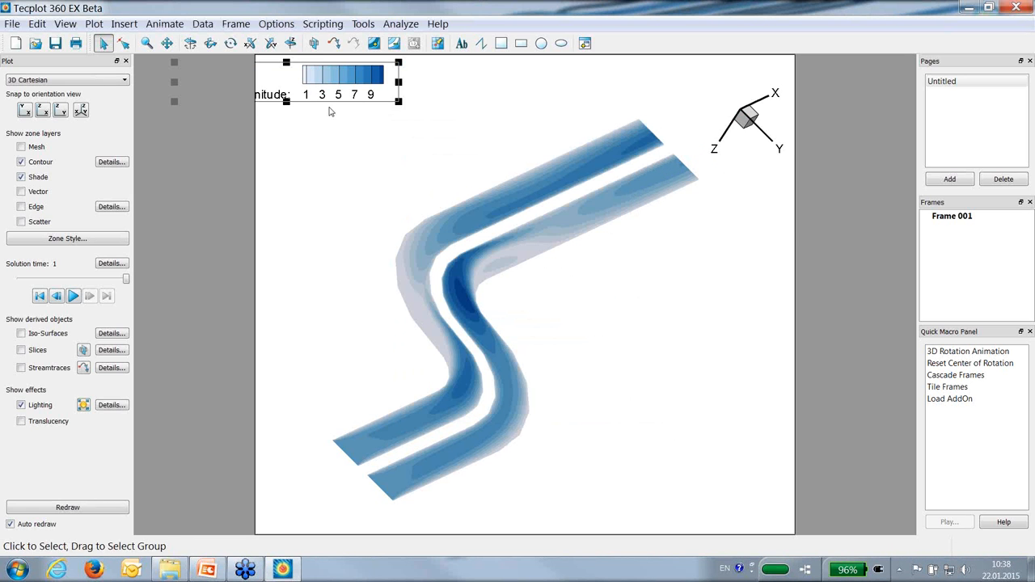
{"action": "left_click_drag", "start_coordinate": [331, 108], "coordinate": [421, 175]}
{"action": "left_click", "coordinate": [526, 277]}
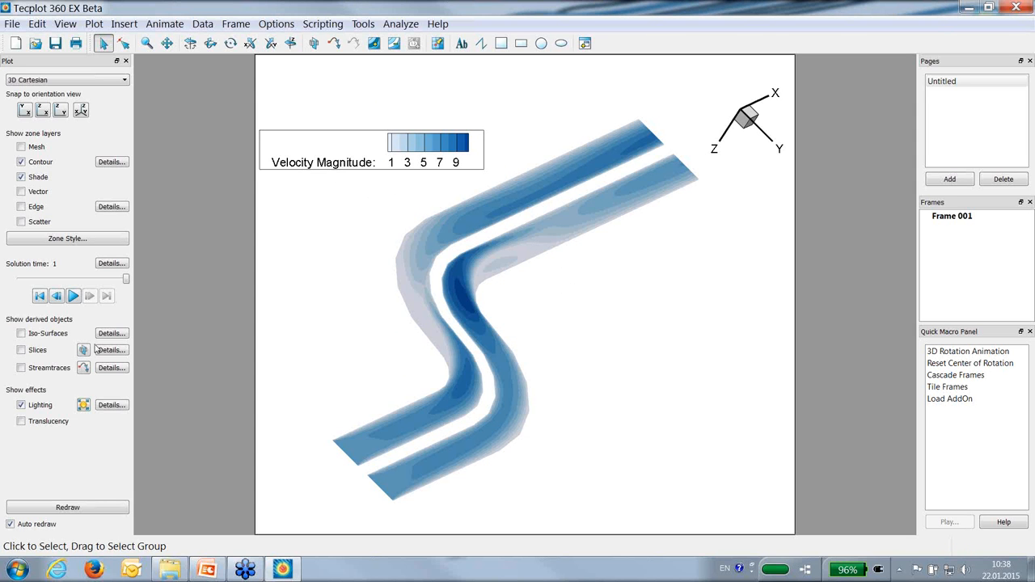
Turn on slices and place an X slice across the pipe just past its upper bend
{"action": "left_click", "coordinate": [21, 350]}
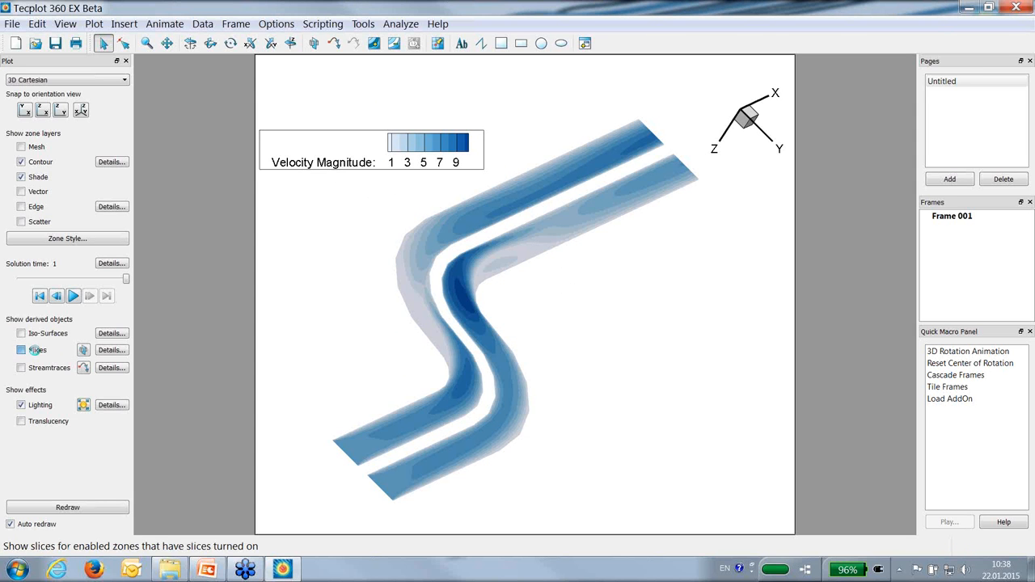
{"action": "left_click", "coordinate": [84, 350]}
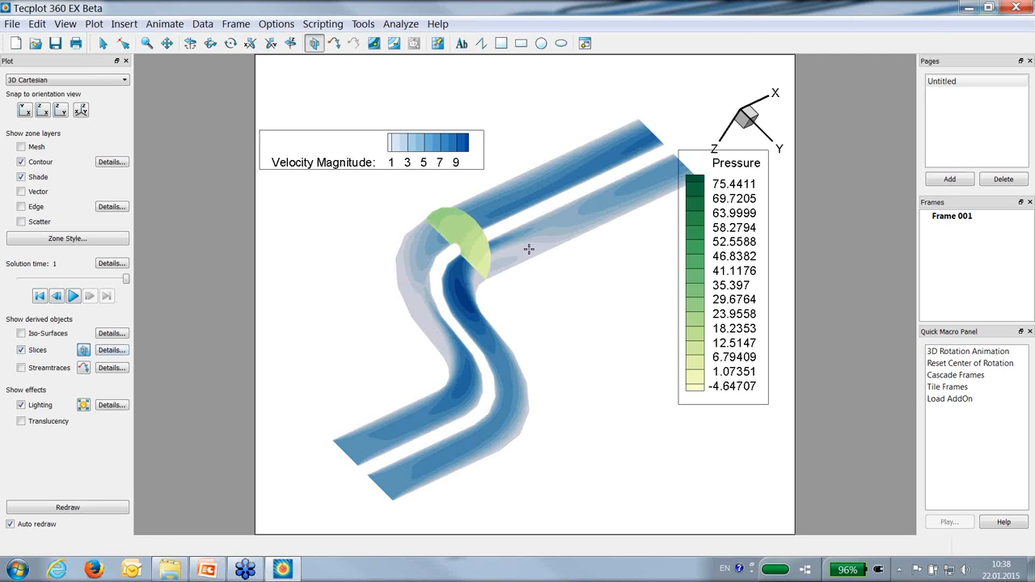
{"action": "left_click_drag", "start_coordinate": [498, 253], "coordinate": [499, 272]}
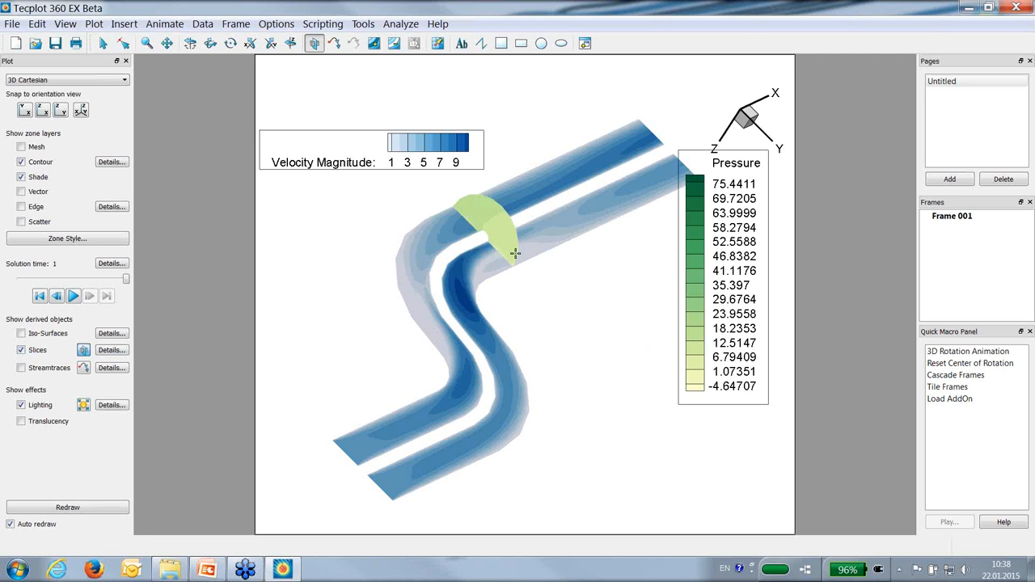
Color the slice by contour group C2: Velocity Magnitude
{"action": "right_click", "coordinate": [497, 222]}
{"action": "left_click", "coordinate": [540, 211]}
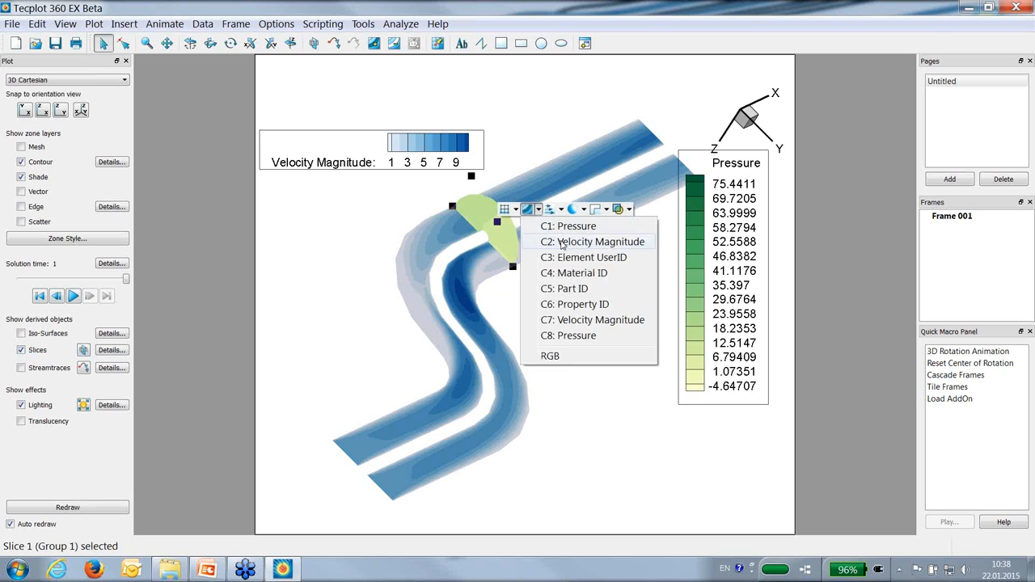
{"action": "left_click", "coordinate": [574, 241]}
{"action": "left_click", "coordinate": [500, 223]}
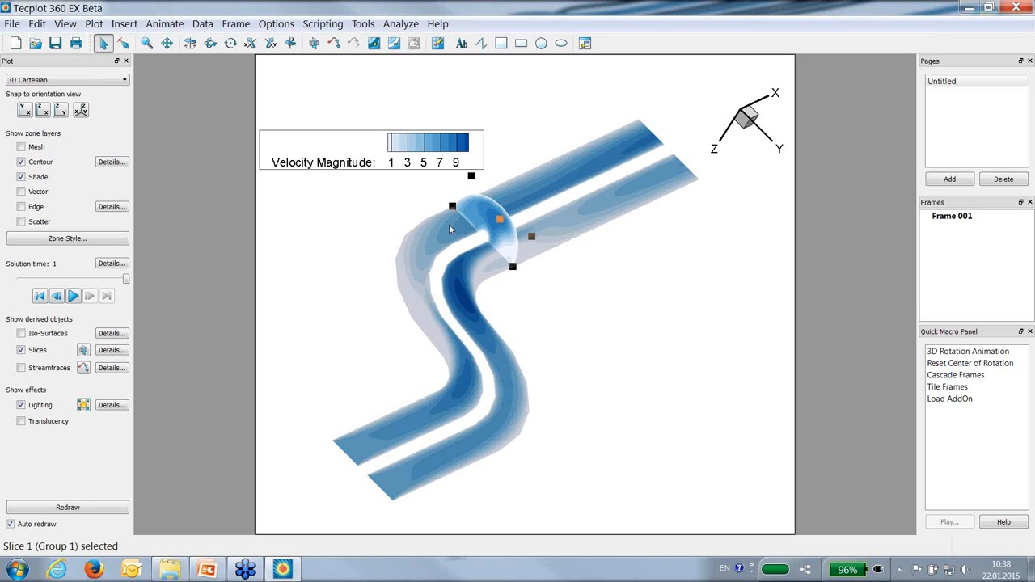
Extract the current slice over time as new zones
{"action": "left_click", "coordinate": [202, 23]}
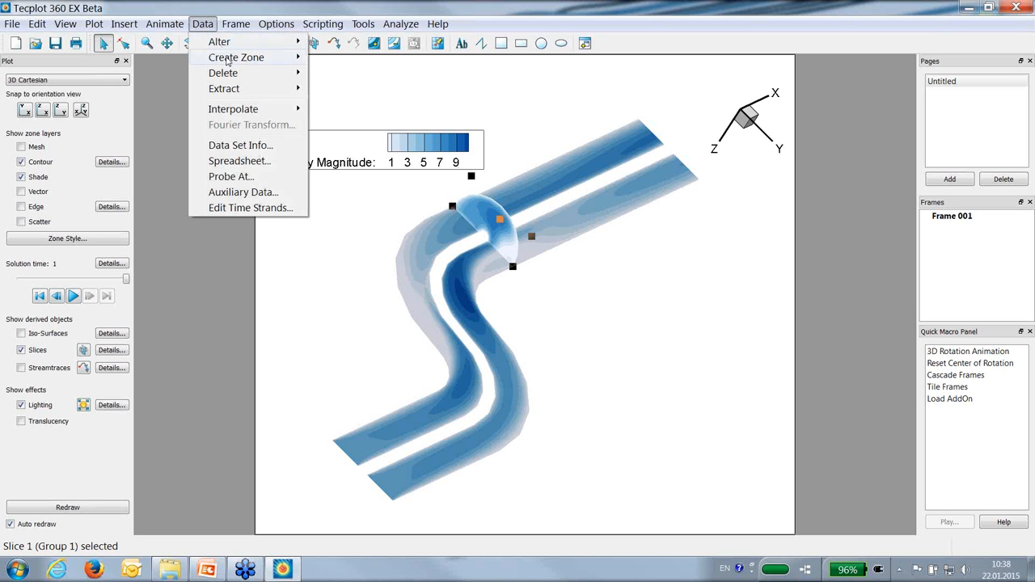
{"action": "mouse_move", "coordinate": [246, 89]}
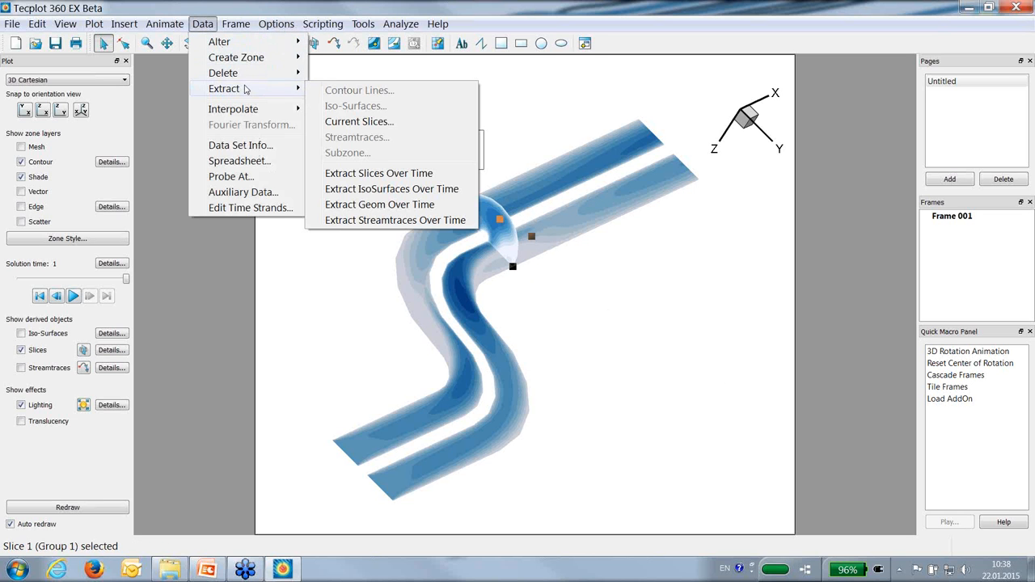
{"action": "left_click", "coordinate": [367, 174]}
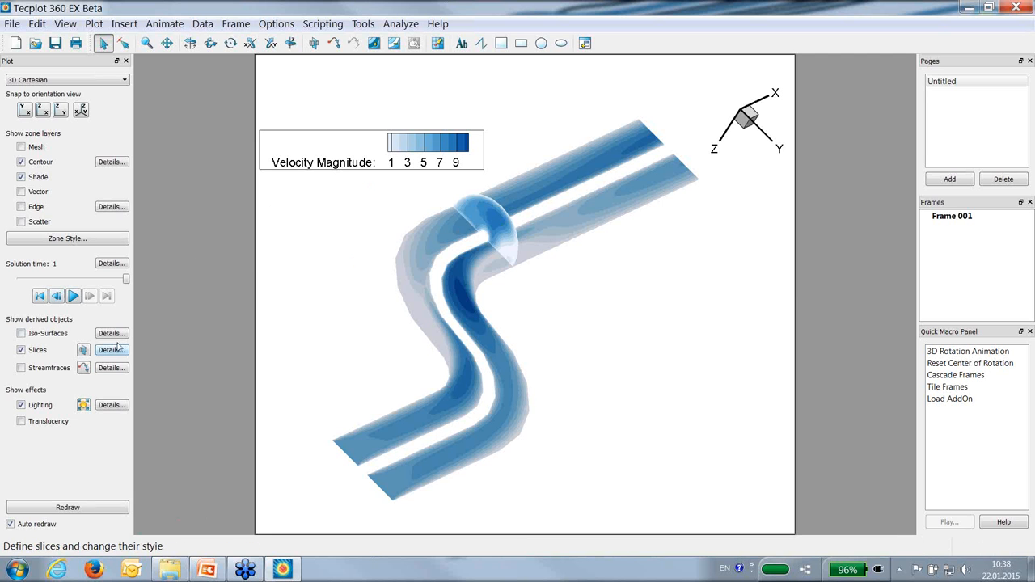
Duplicate the frame and shrink the copy to the lower right quarter of the page
{"action": "left_click", "coordinate": [255, 221]}
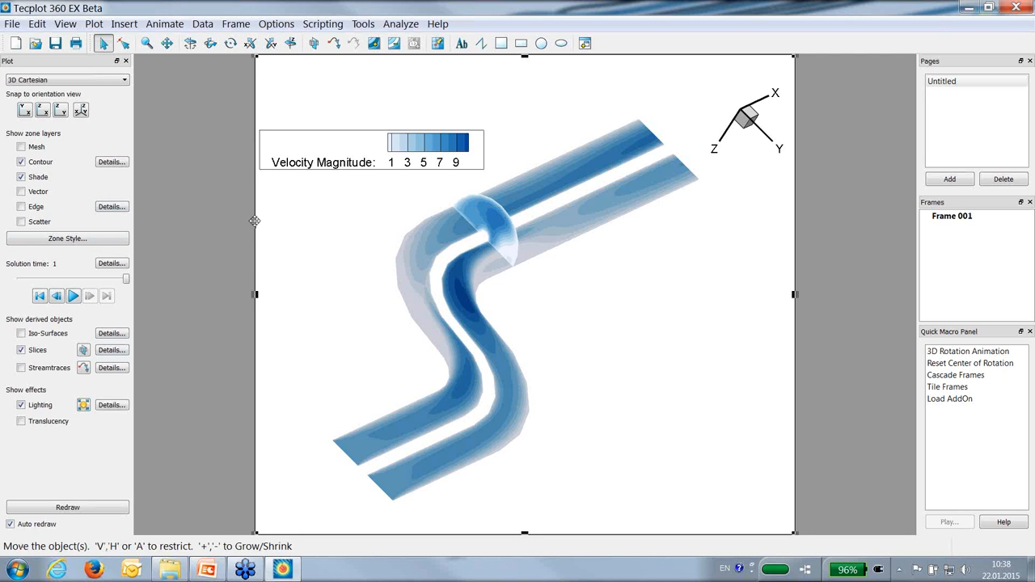
{"action": "left_click", "coordinate": [280, 224]}
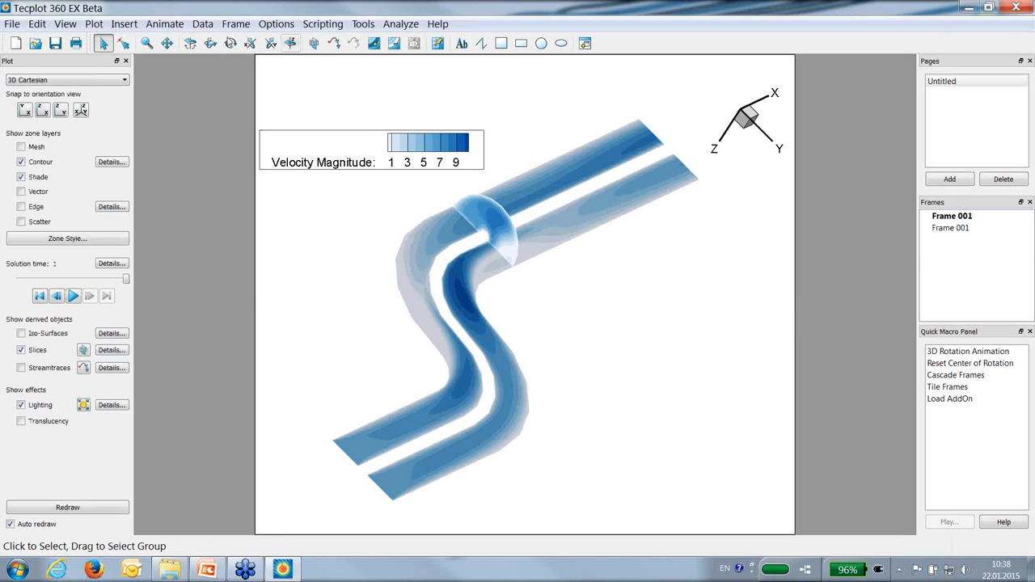
{"action": "left_click", "coordinate": [256, 56]}
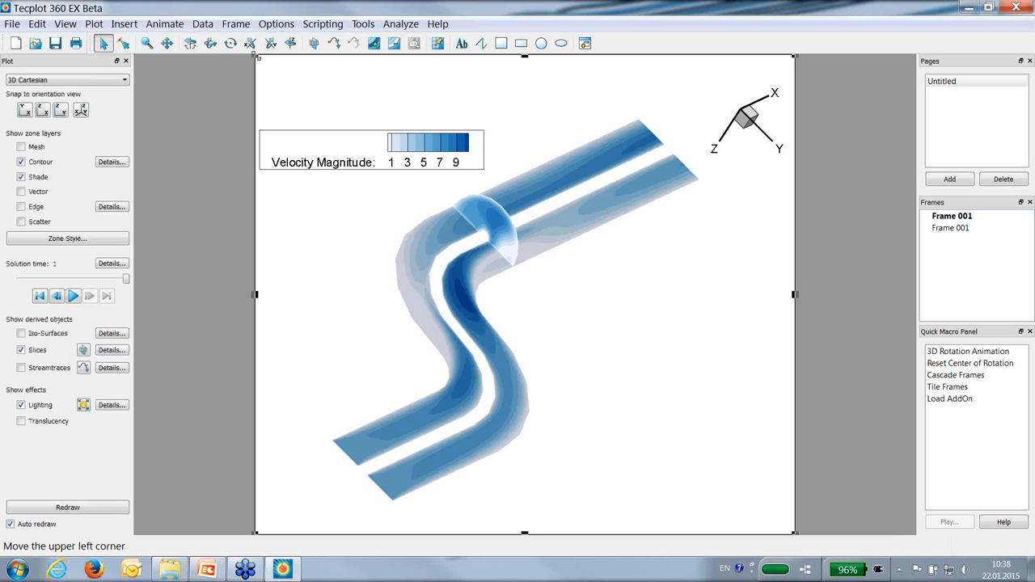
{"action": "left_click_drag", "start_coordinate": [255, 56], "coordinate": [535, 287]}
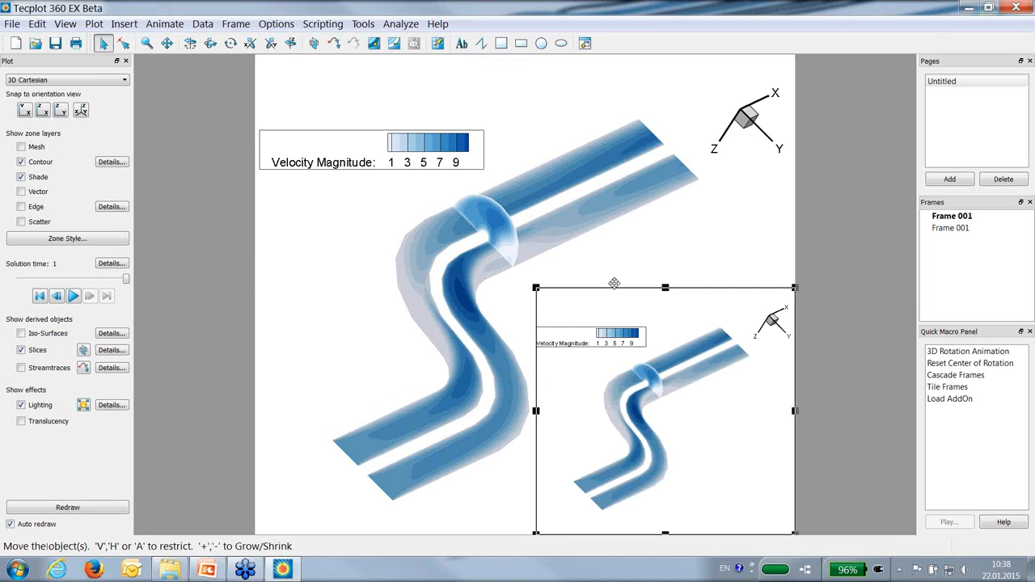
Delete the Velocity Magnitude legend and the orientation axis from the small frame
{"action": "left_click", "coordinate": [624, 342]}
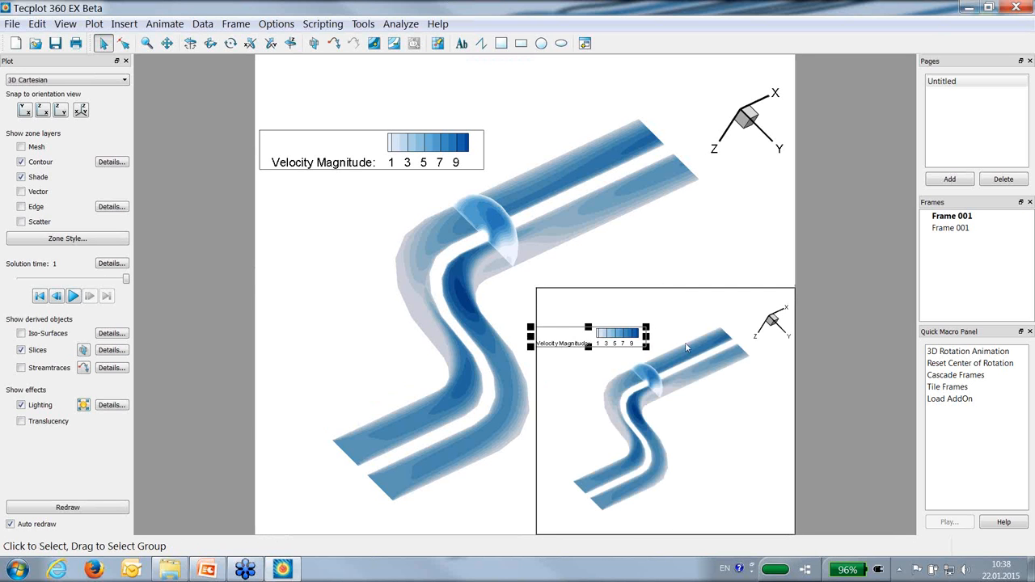
{"action": "key", "text": "Delete"}
{"action": "left_click", "coordinate": [550, 307]}
{"action": "left_click", "coordinate": [775, 324]}
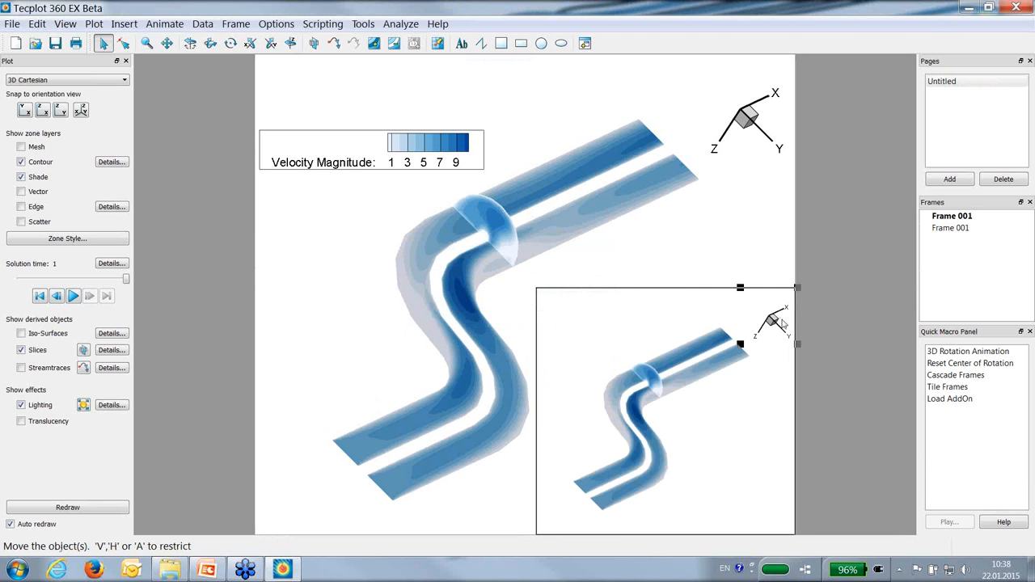
{"action": "key", "text": "Delete"}
{"action": "left_click", "coordinate": [562, 306]}
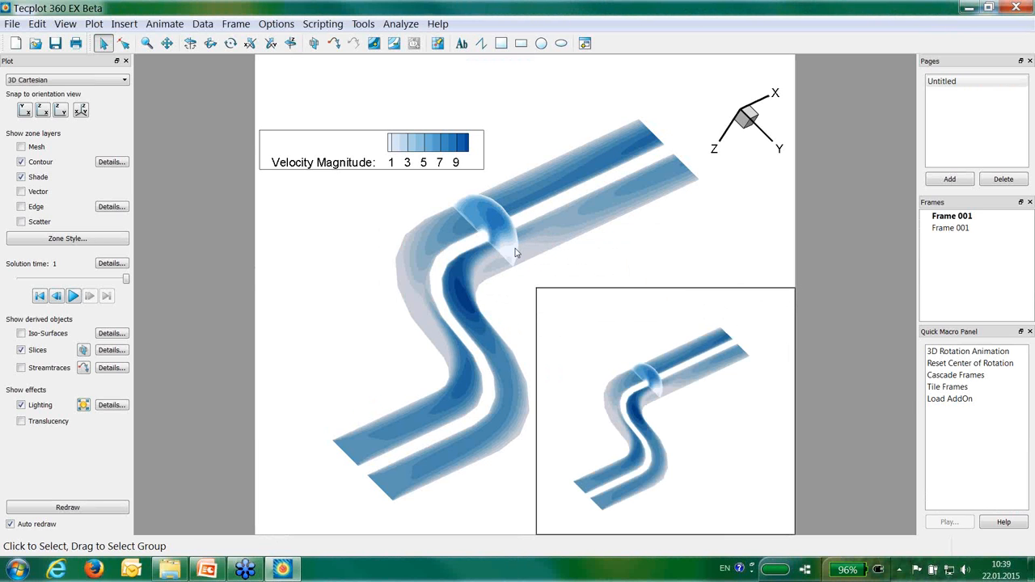
Turn off the small frame's border
{"action": "left_click", "coordinate": [553, 288]}
{"action": "double_click", "coordinate": [553, 289]}
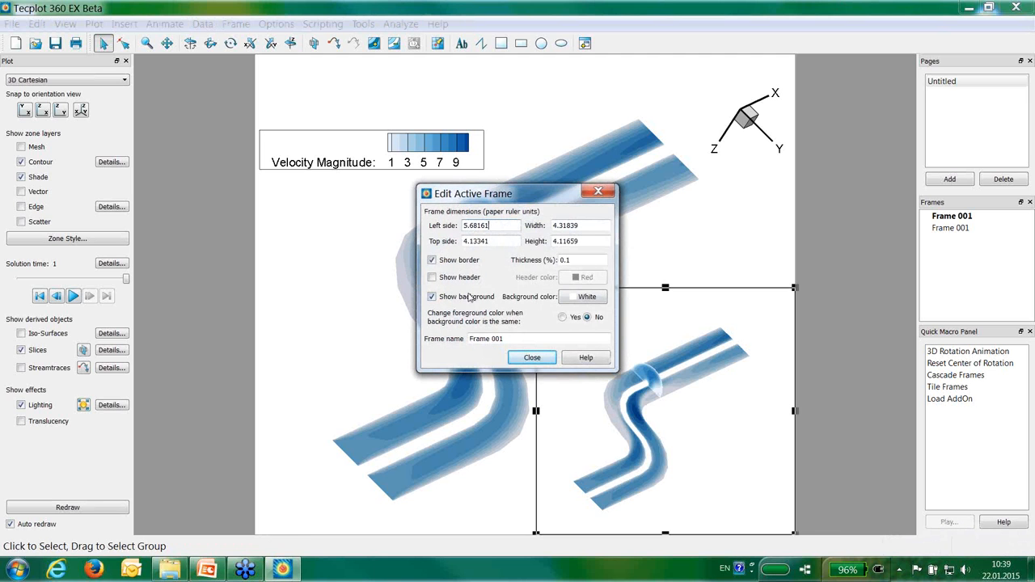
{"action": "left_click", "coordinate": [465, 262]}
{"action": "left_click", "coordinate": [532, 357]}
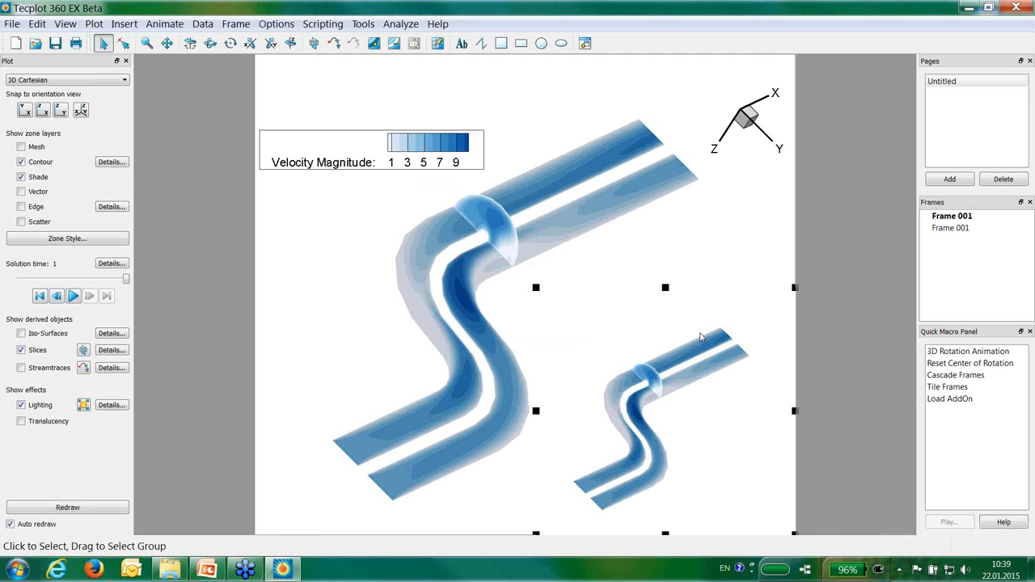
Switch the small frame to a 2D Cartesian plot and show only the extracted slice zone
{"action": "left_click", "coordinate": [67, 81]}
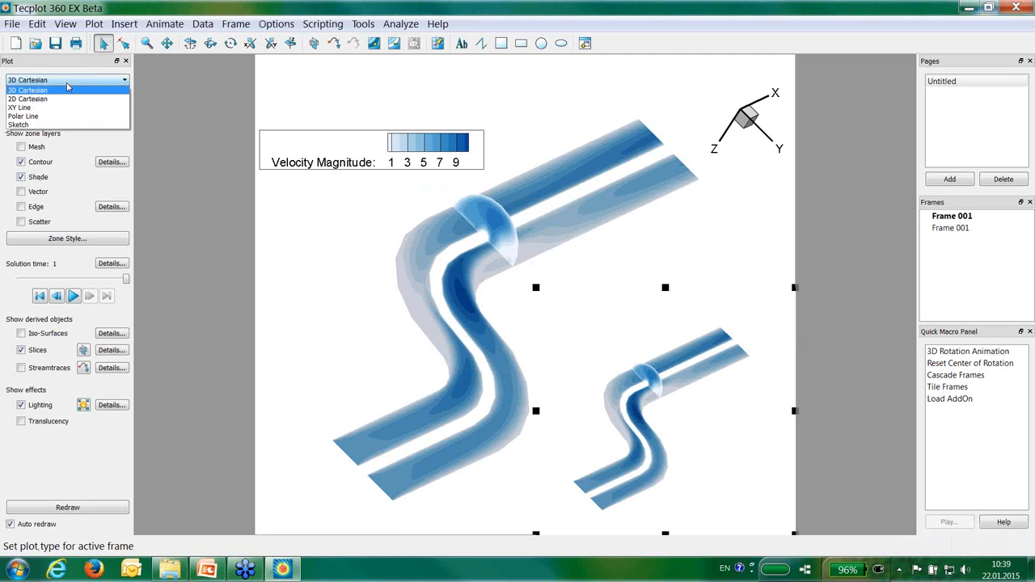
{"action": "left_click", "coordinate": [60, 97]}
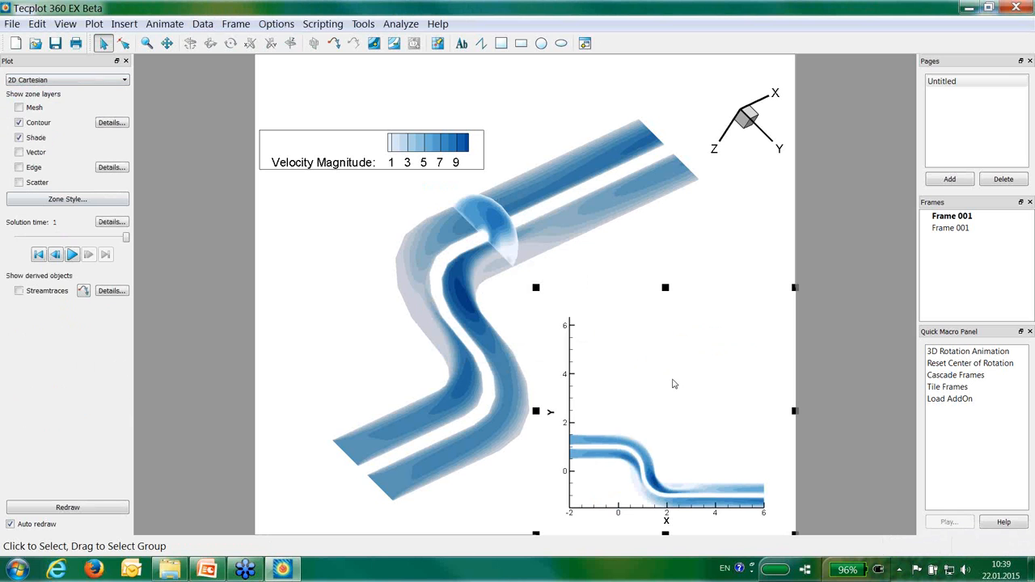
{"action": "left_click", "coordinate": [67, 199]}
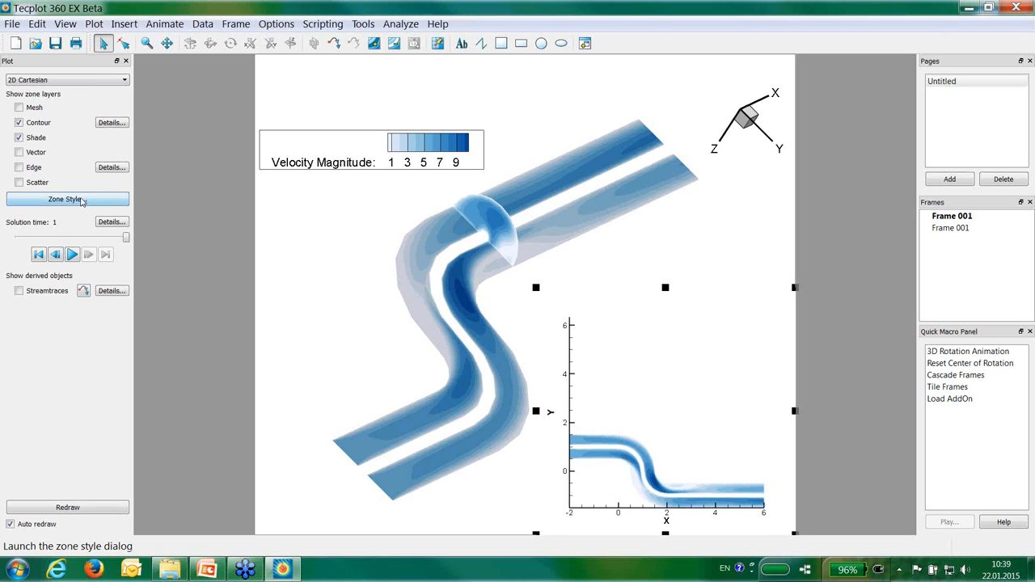
{"action": "scroll", "coordinate": [468, 292], "scroll_direction": "down", "scroll_amount": 1}
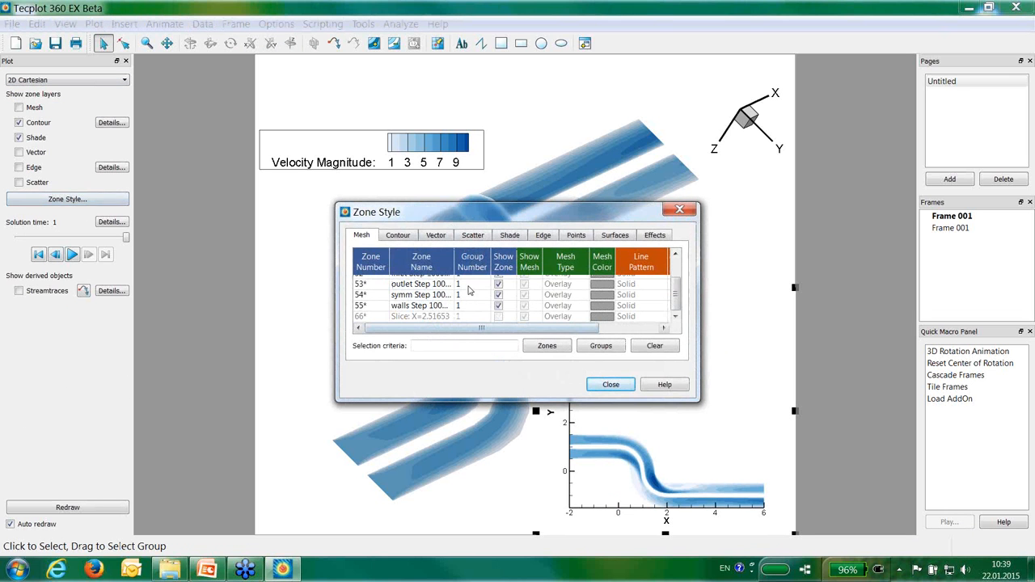
{"action": "left_click", "coordinate": [498, 316]}
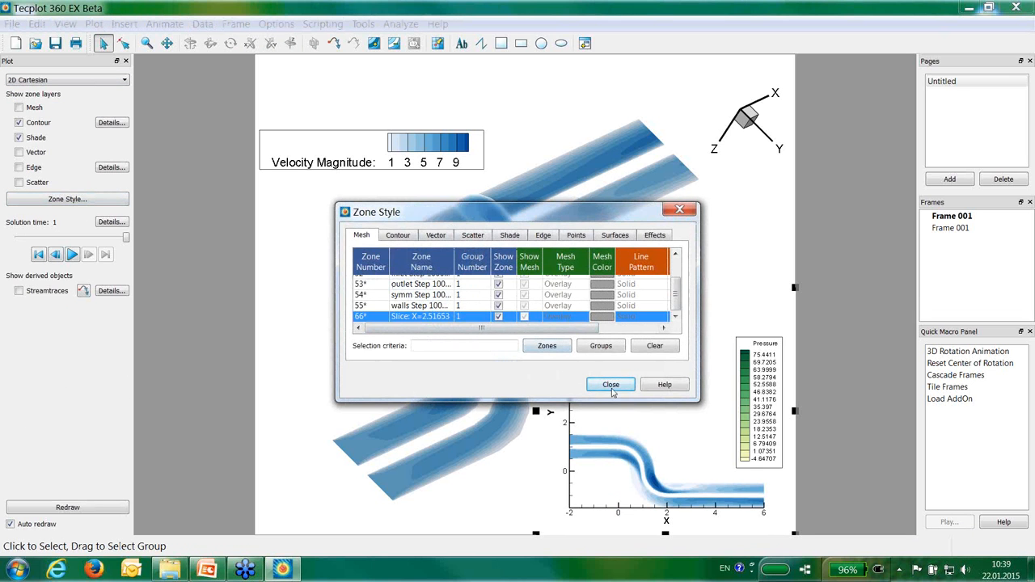
{"action": "right_click", "coordinate": [510, 318]}
{"action": "left_click", "coordinate": [558, 354]}
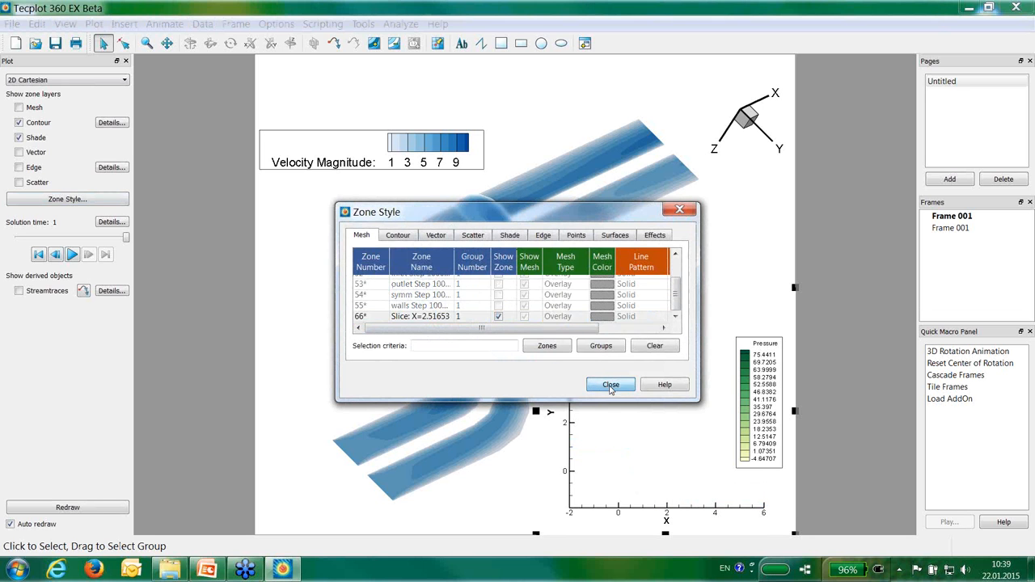
{"action": "left_click", "coordinate": [610, 385]}
Assign variable Y to the X axis and variable Z to the Y axis of the 2D plot
{"action": "left_click", "coordinate": [94, 24]}
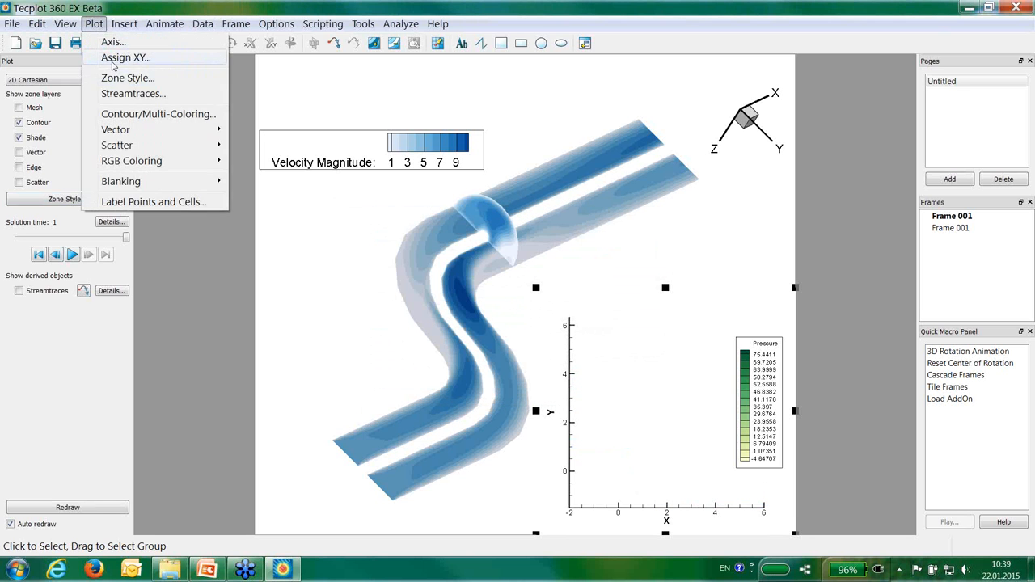
{"action": "left_click", "coordinate": [121, 58]}
{"action": "left_click", "coordinate": [512, 261]}
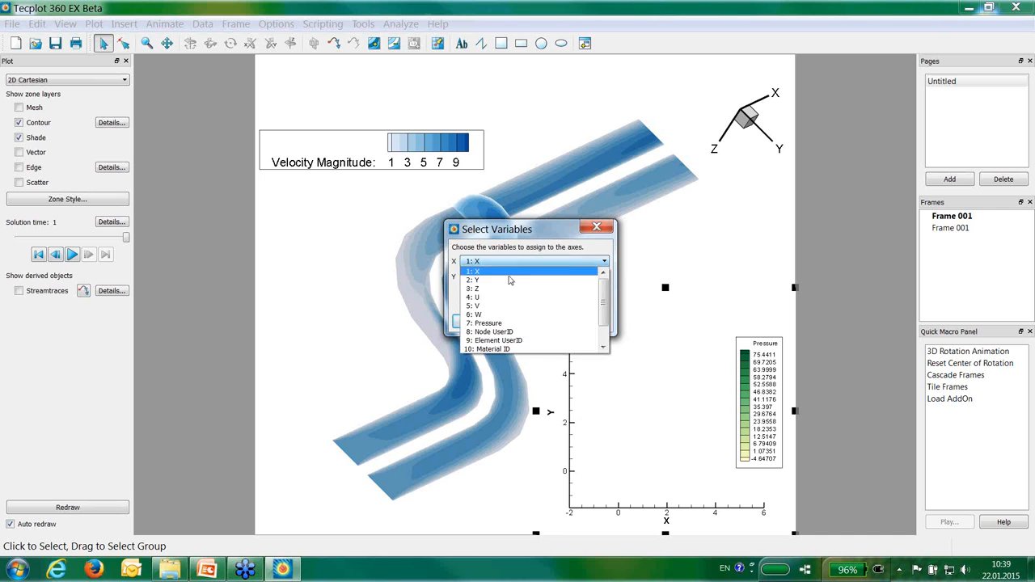
{"action": "left_click", "coordinate": [509, 280]}
{"action": "left_click", "coordinate": [510, 277]}
{"action": "left_click", "coordinate": [510, 305]}
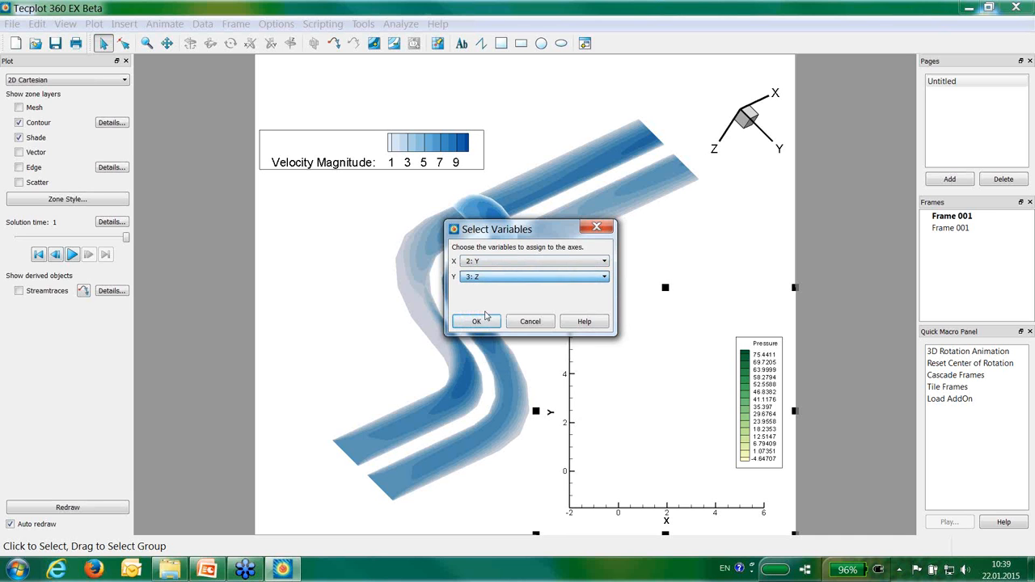
{"action": "left_click", "coordinate": [474, 321]}
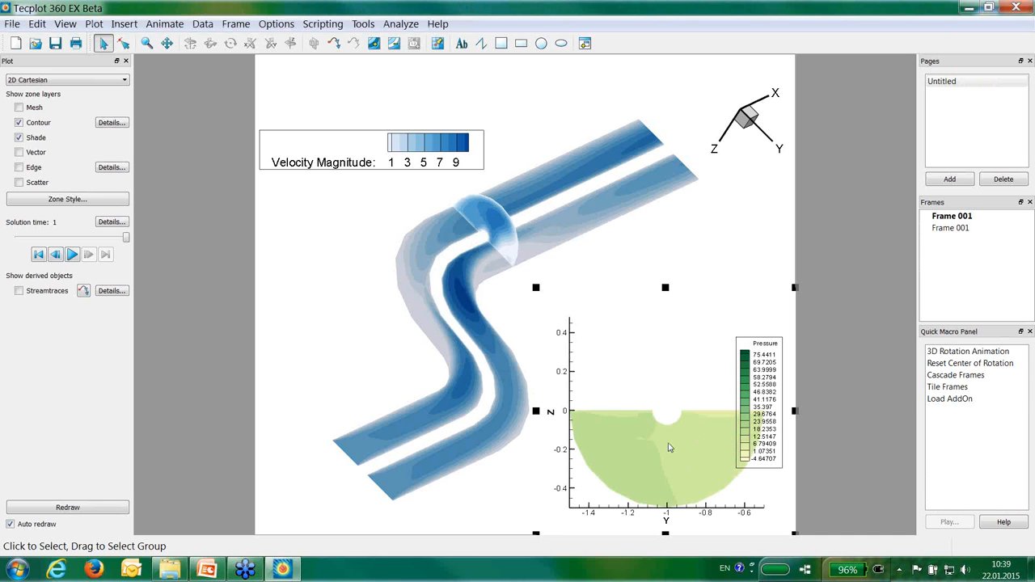
Color the extracted slice zone in the 2D plot by C2: Velocity Magnitude
{"action": "right_click", "coordinate": [670, 446]}
{"action": "left_click", "coordinate": [706, 433]}
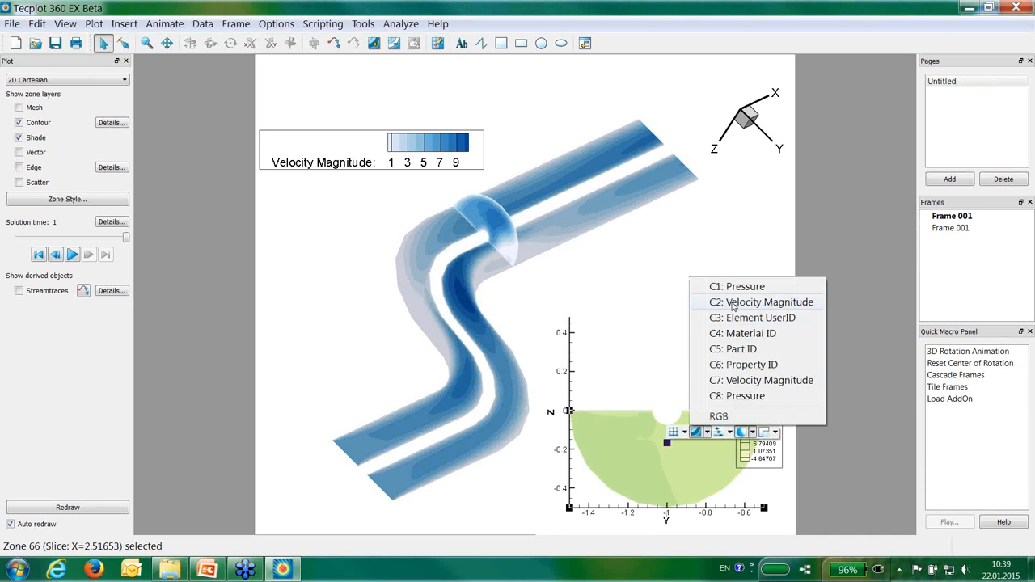
{"action": "left_click", "coordinate": [739, 300]}
{"action": "left_click", "coordinate": [703, 357]}
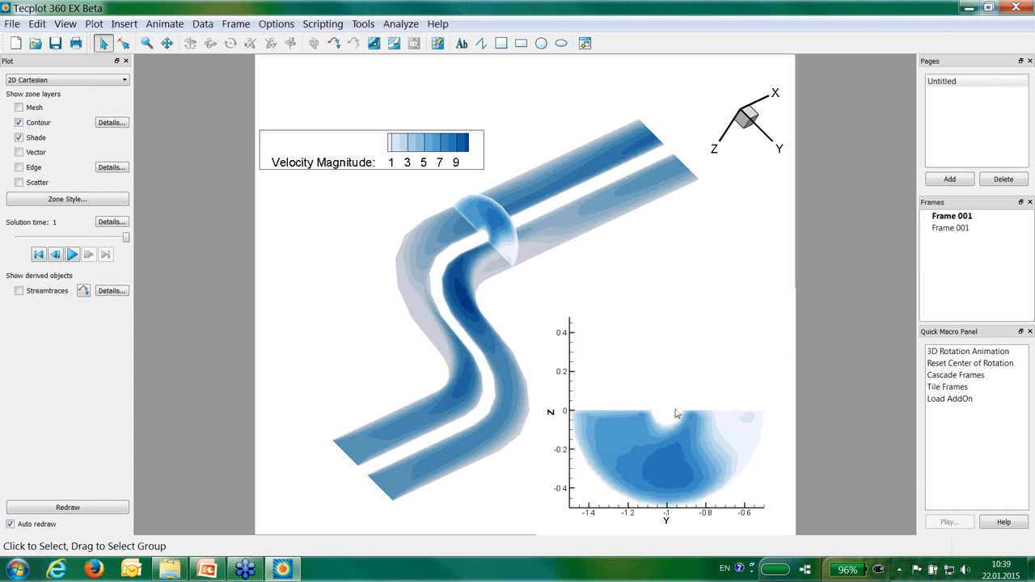
Show vectors on the 2D slice zone and color them by C1: Pressure
{"action": "right_click", "coordinate": [677, 451]}
{"action": "left_click", "coordinate": [738, 436]}
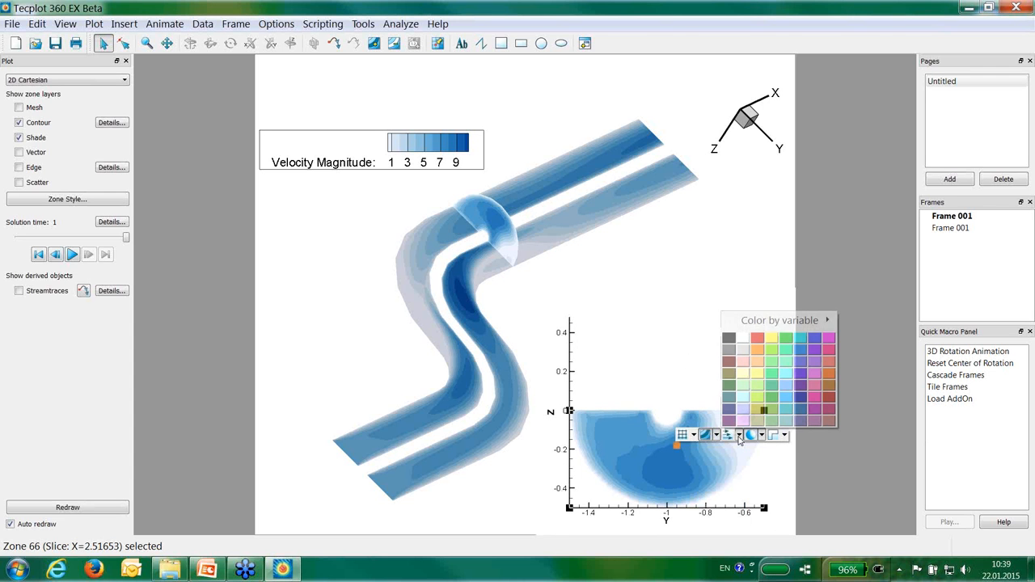
{"action": "left_click", "coordinate": [735, 440]}
{"action": "left_click", "coordinate": [730, 437]}
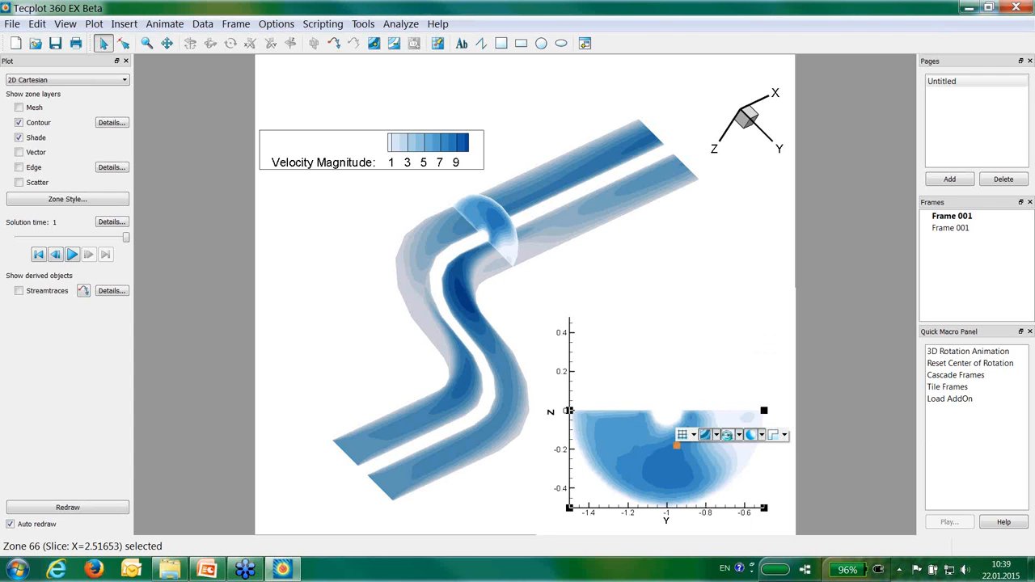
{"action": "left_click", "coordinate": [738, 436]}
{"action": "mouse_move", "coordinate": [781, 320]}
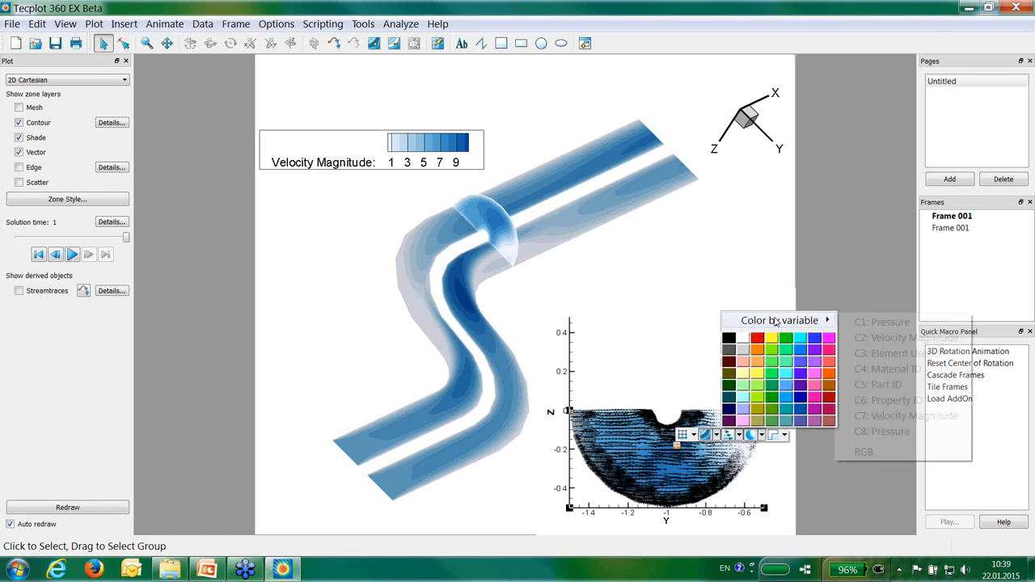
{"action": "left_click", "coordinate": [894, 321]}
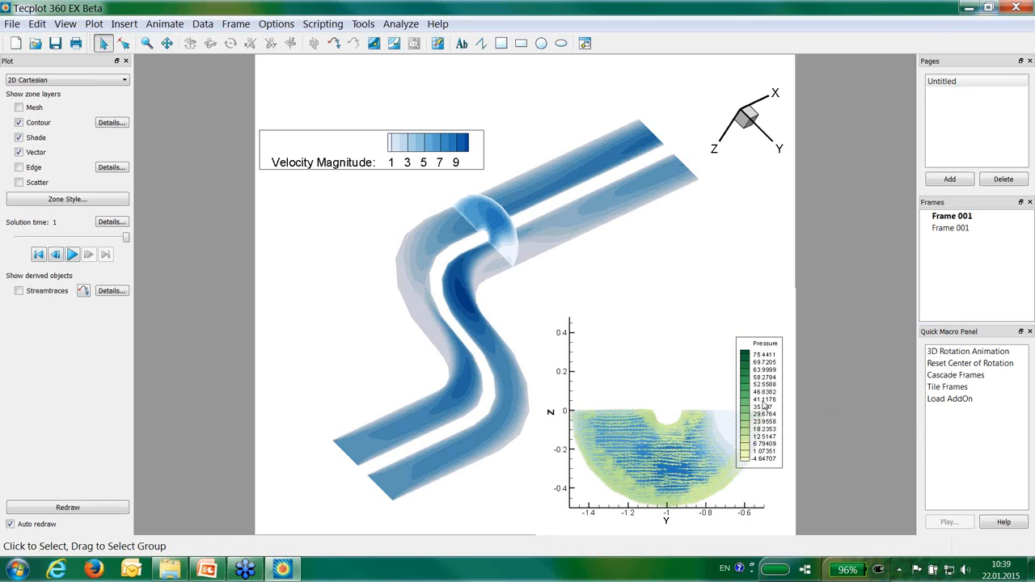
Align the Pressure legend horizontally with automatic resizing and move it below the 2D slice plot
{"action": "double_click", "coordinate": [758, 388]}
{"action": "left_click", "coordinate": [491, 206]}
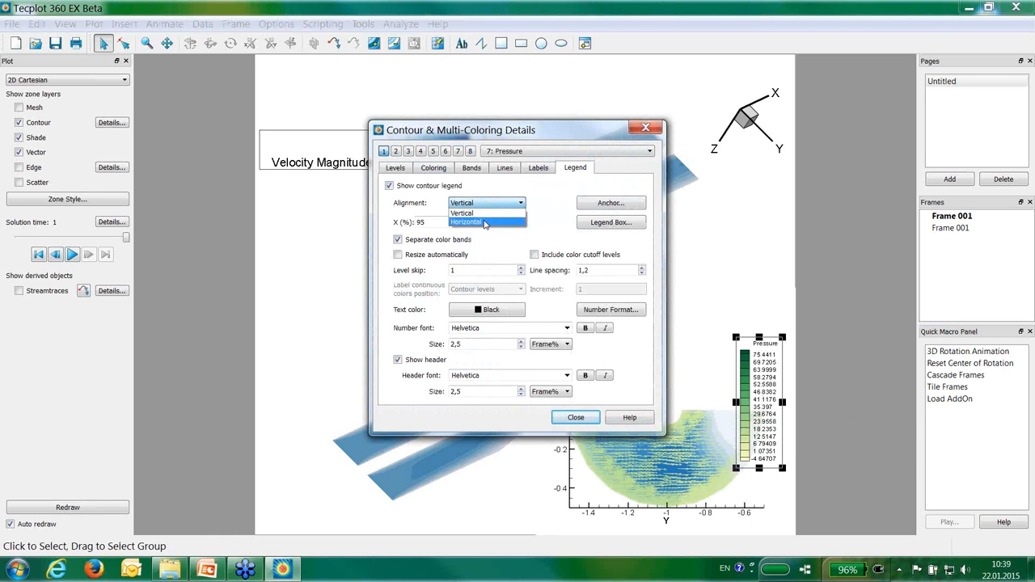
{"action": "left_click", "coordinate": [482, 220]}
{"action": "left_click", "coordinate": [398, 255]}
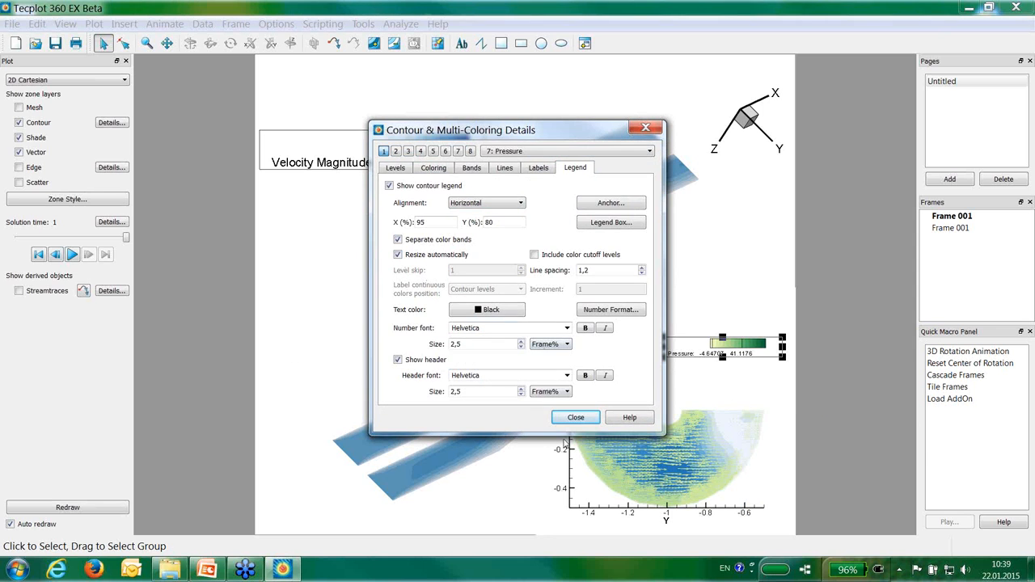
{"action": "left_click", "coordinate": [576, 417]}
{"action": "left_click_drag", "start_coordinate": [712, 348], "coordinate": [740, 526]}
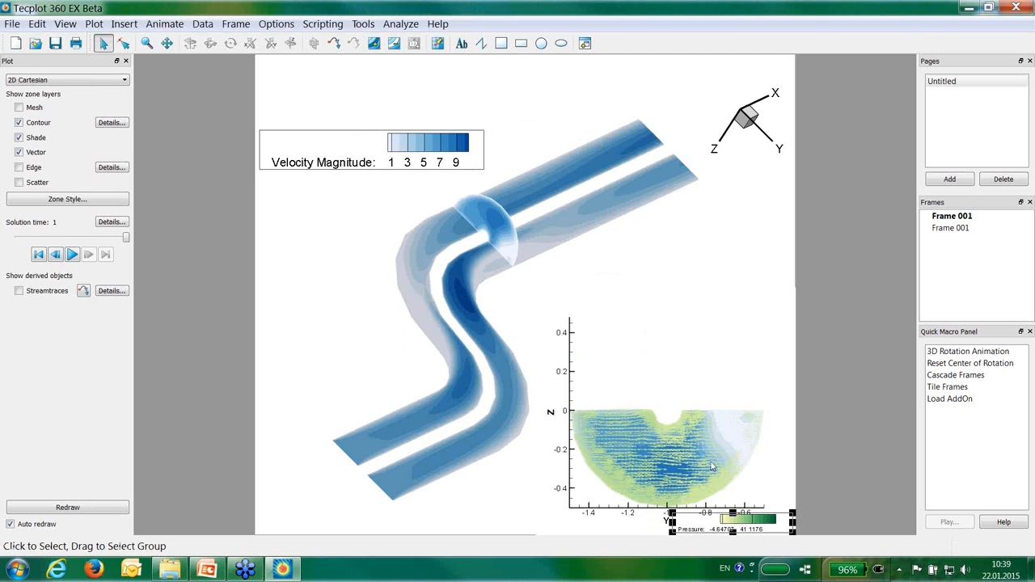
Set up an integration in the 3D frame with type Mass Flow Rate, integrated by Time Strands
{"action": "left_click", "coordinate": [580, 286]}
{"action": "left_click", "coordinate": [341, 264]}
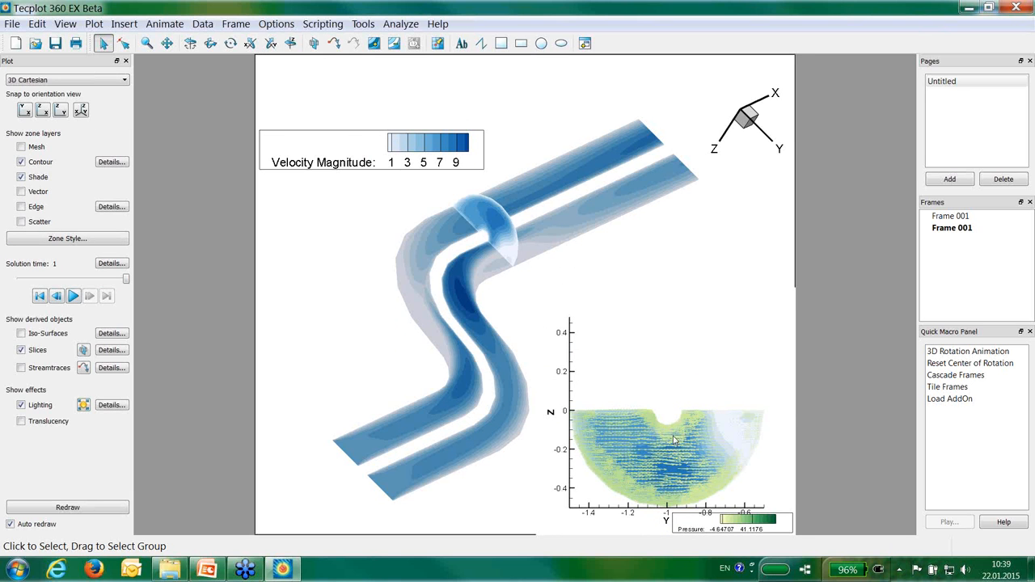
{"action": "left_click", "coordinate": [400, 24]}
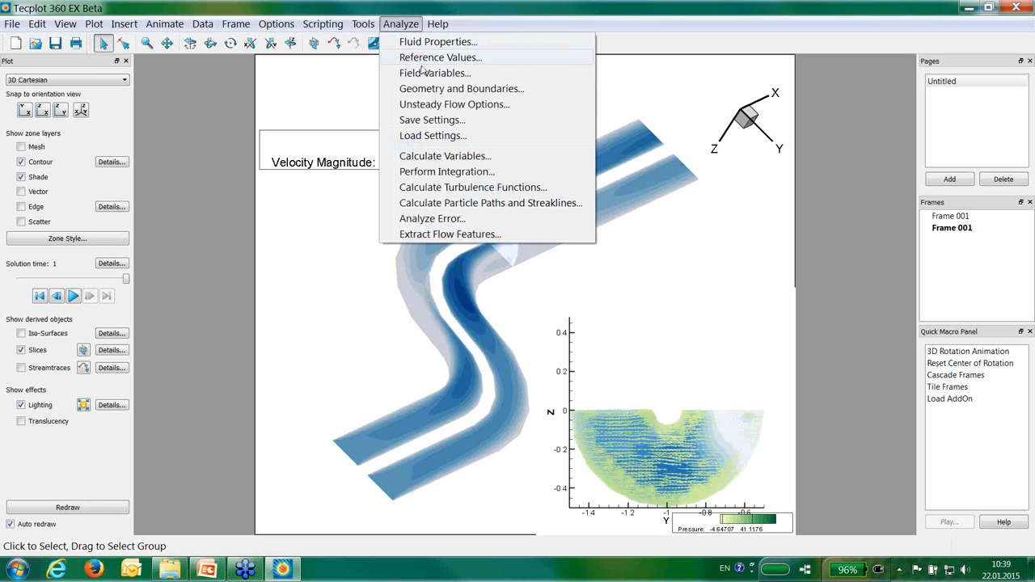
{"action": "left_click", "coordinate": [447, 171]}
{"action": "left_click_drag", "start_coordinate": [526, 85], "coordinate": [359, 58]}
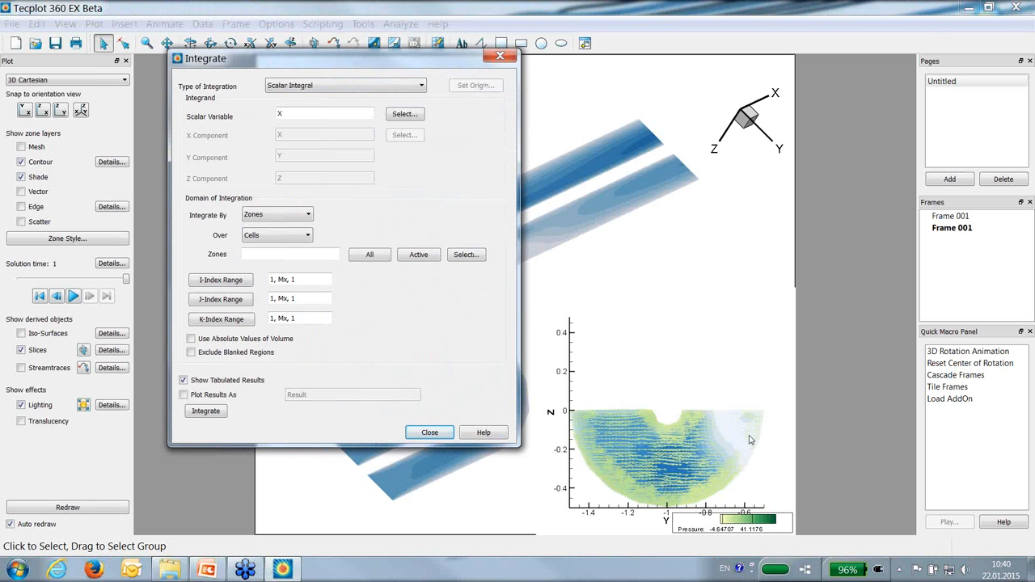
{"action": "left_click", "coordinate": [348, 86]}
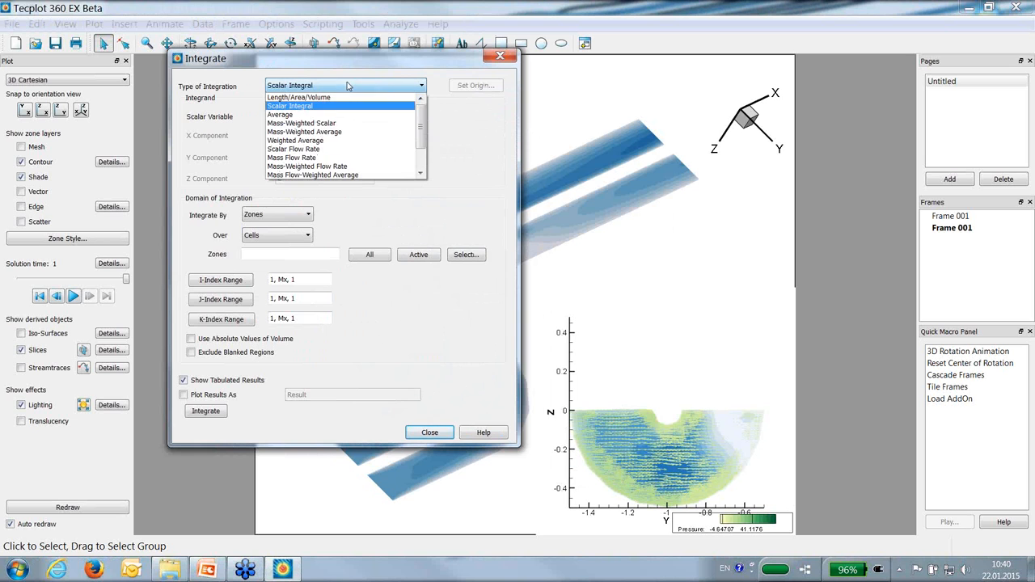
{"action": "left_click", "coordinate": [344, 158]}
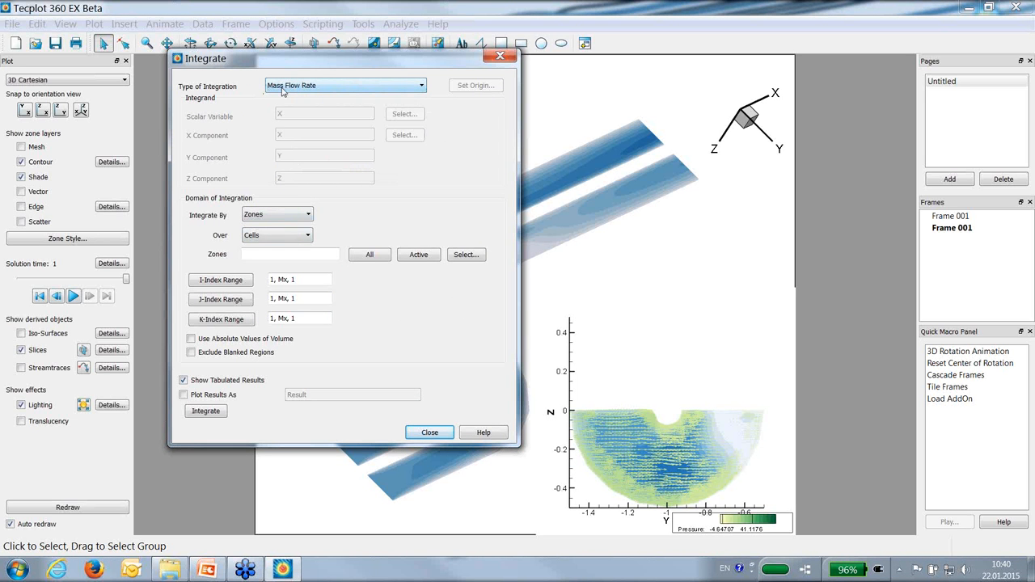
{"action": "left_click", "coordinate": [304, 216]}
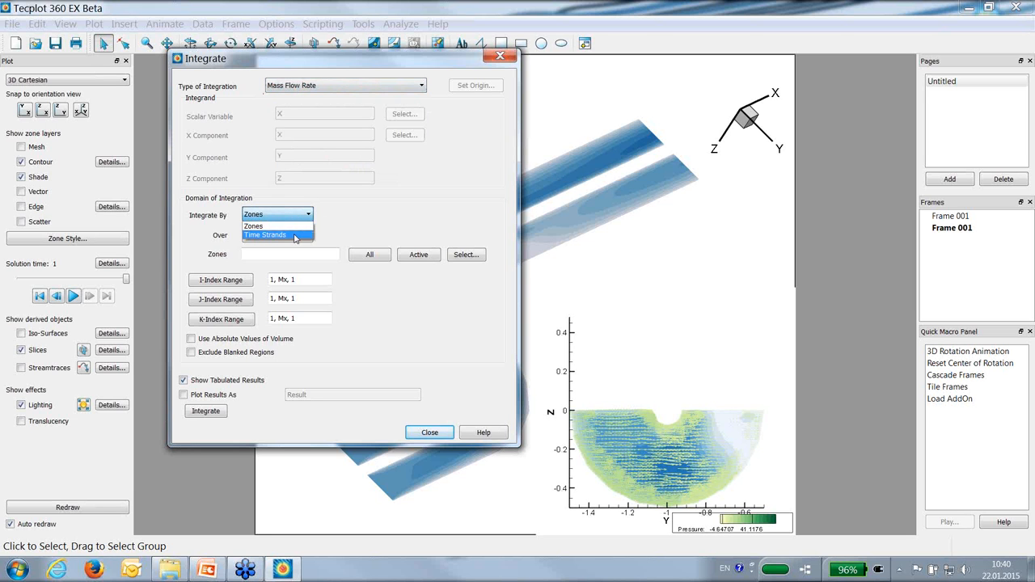
{"action": "left_click", "coordinate": [295, 236]}
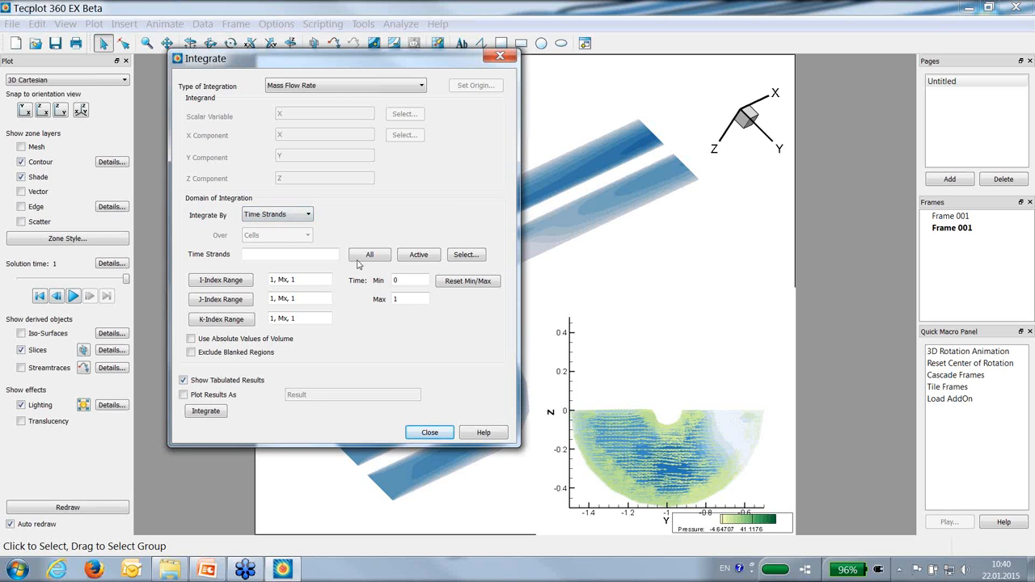
Integrate over the extracted slice's time strand 17, with the results both tabulated and plotted as Result
{"action": "left_click", "coordinate": [466, 255]}
{"action": "left_click", "coordinate": [384, 225]}
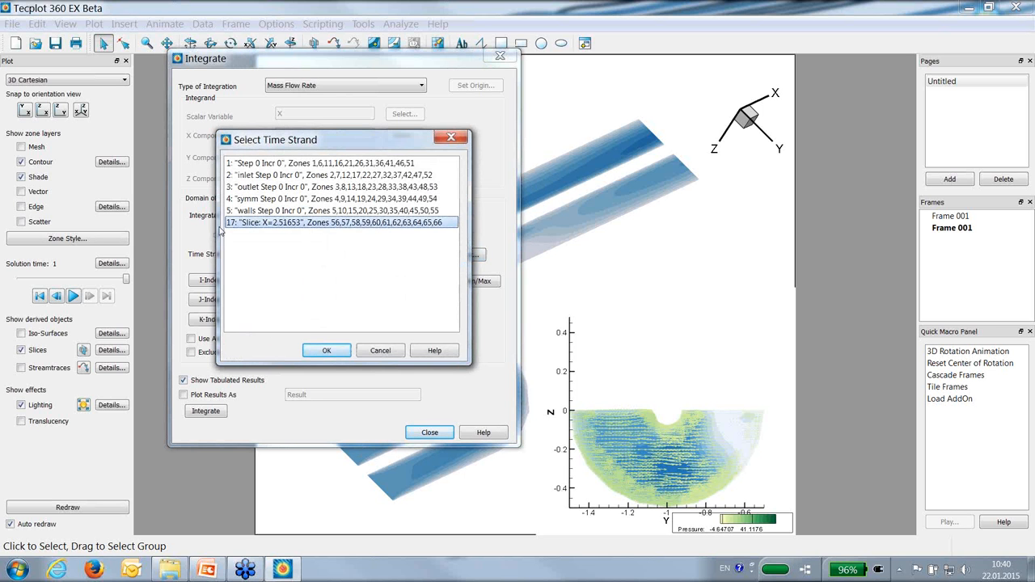
{"action": "left_click", "coordinate": [328, 350]}
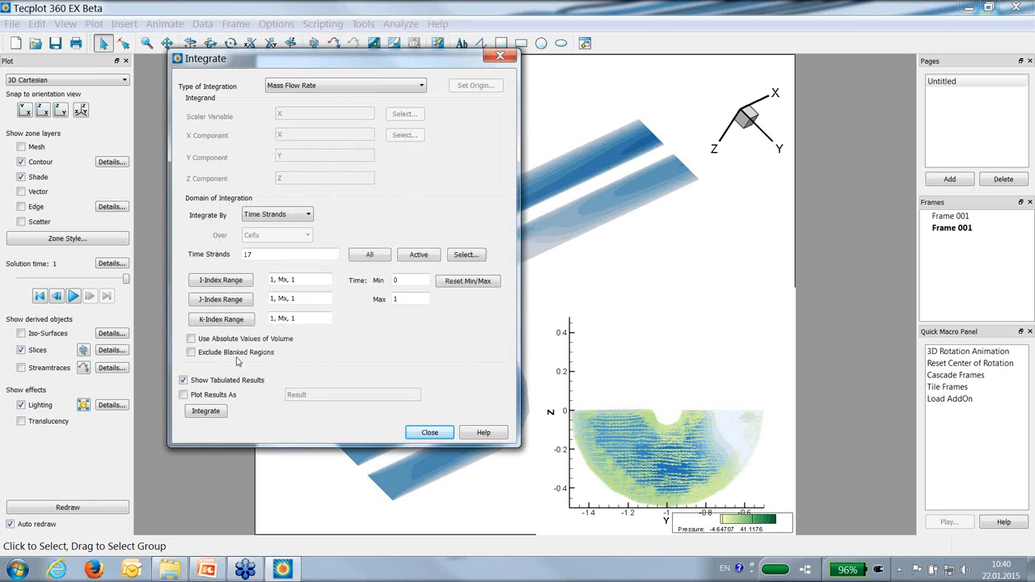
{"action": "left_click", "coordinate": [203, 398]}
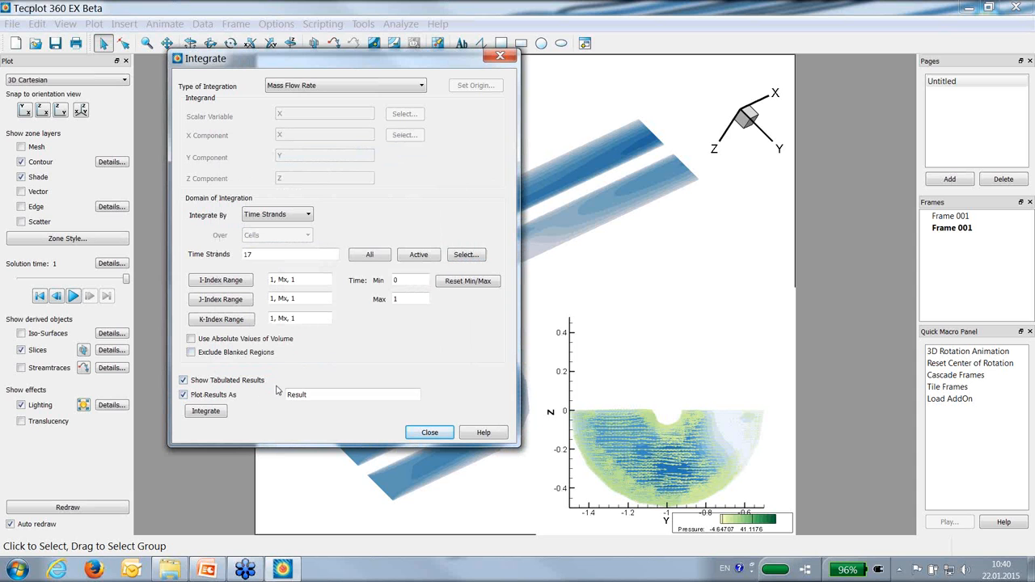
{"action": "left_click", "coordinate": [207, 412]}
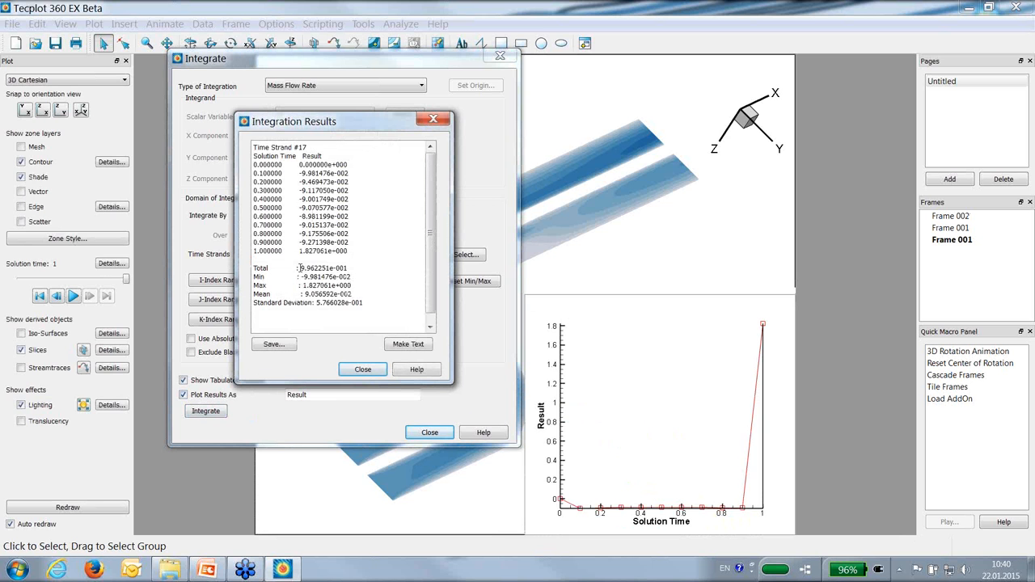
Add the tabulated integration results as text beside the pipe in the 3D frame and delete that text
{"action": "left_click", "coordinate": [403, 347]}
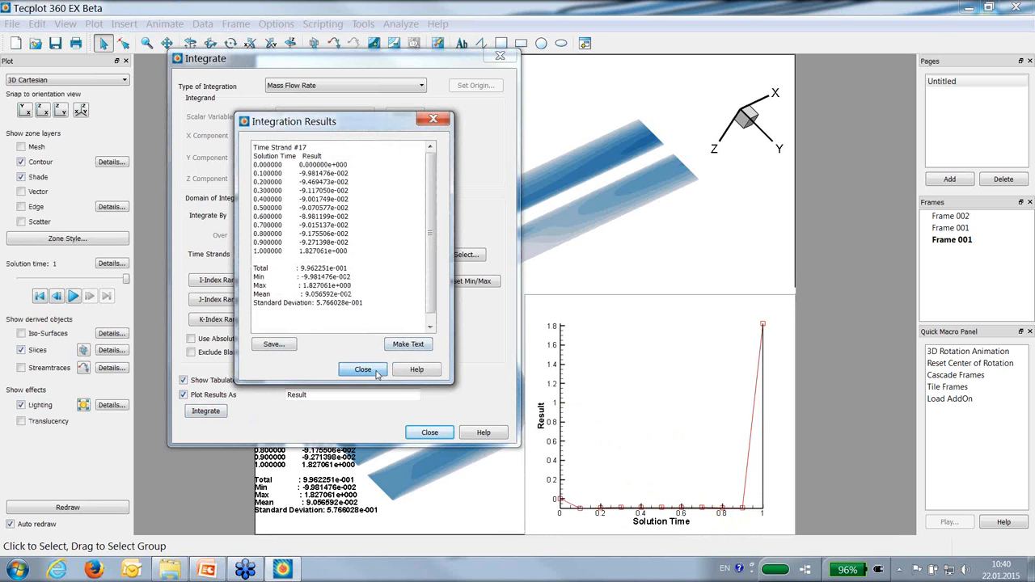
{"action": "left_click", "coordinate": [378, 372]}
{"action": "left_click", "coordinate": [436, 437]}
{"action": "left_click_drag", "start_coordinate": [348, 441], "coordinate": [395, 255]}
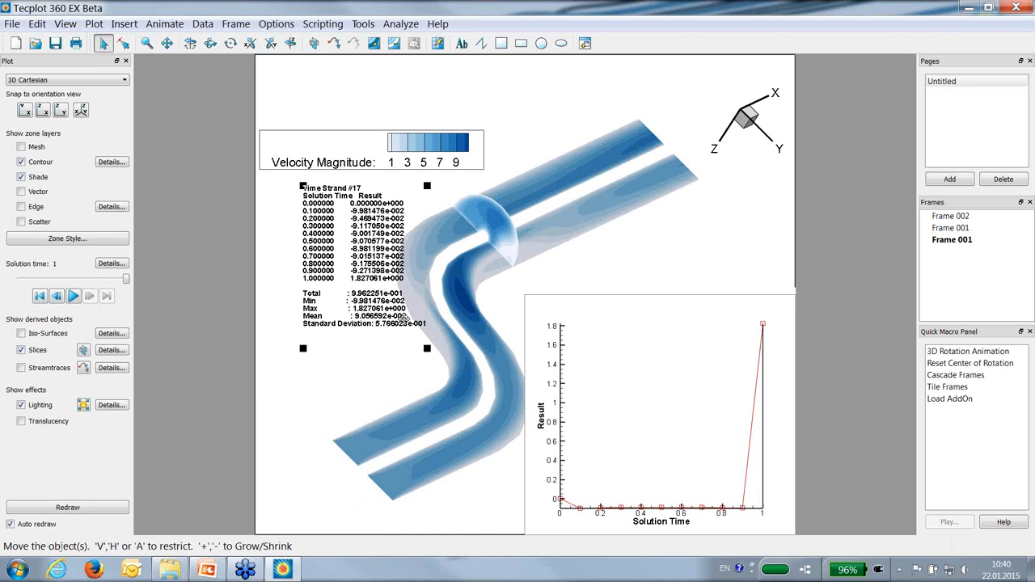
{"action": "key", "text": "Delete"}
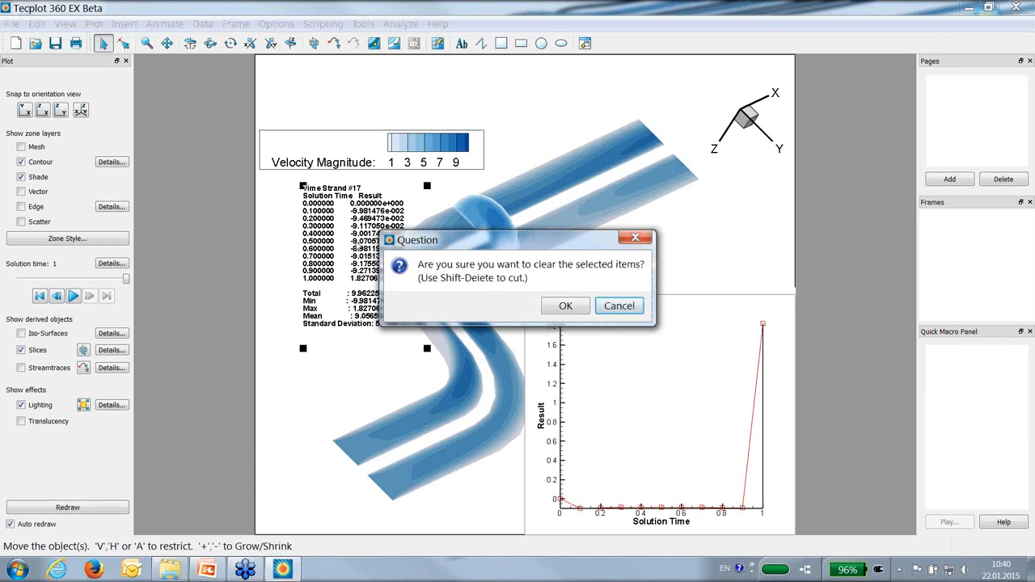
{"action": "left_click", "coordinate": [564, 307]}
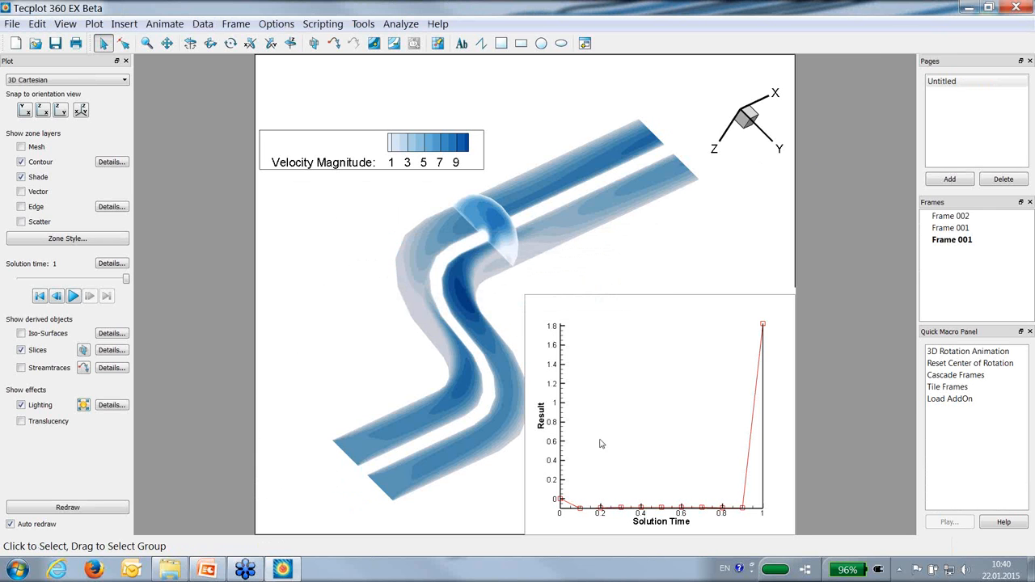
Shrink the Result versus Solution Time frame and place it directly above the 2D slice plot
{"action": "left_click", "coordinate": [638, 296]}
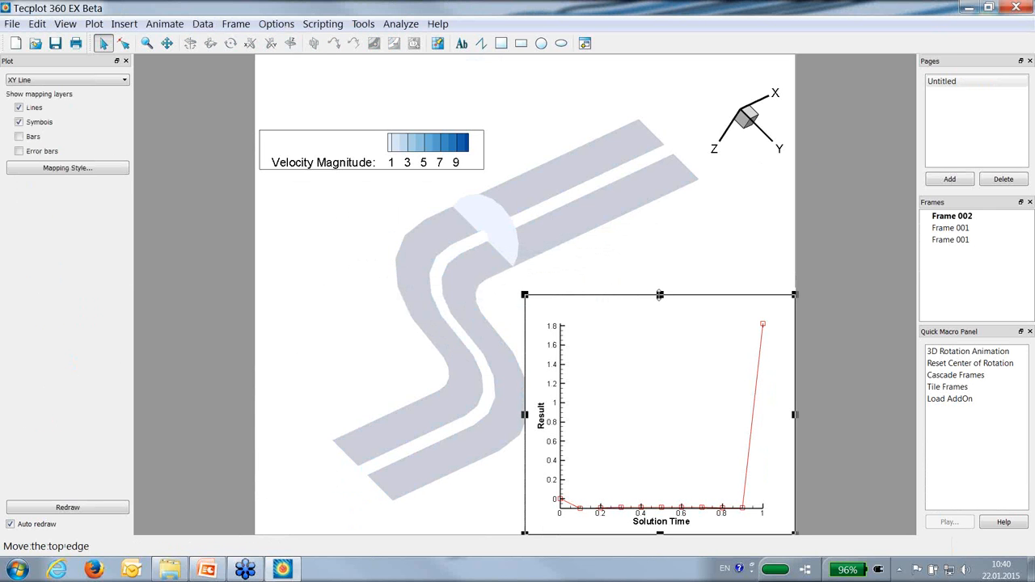
{"action": "left_click_drag", "start_coordinate": [659, 296], "coordinate": [639, 281]}
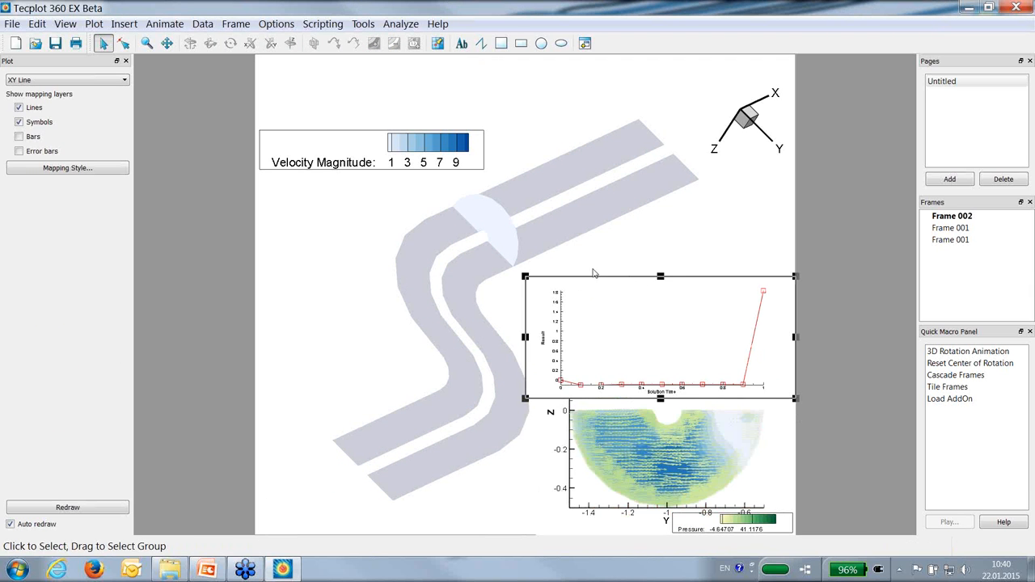
{"action": "left_click_drag", "start_coordinate": [526, 277], "coordinate": [594, 287]}
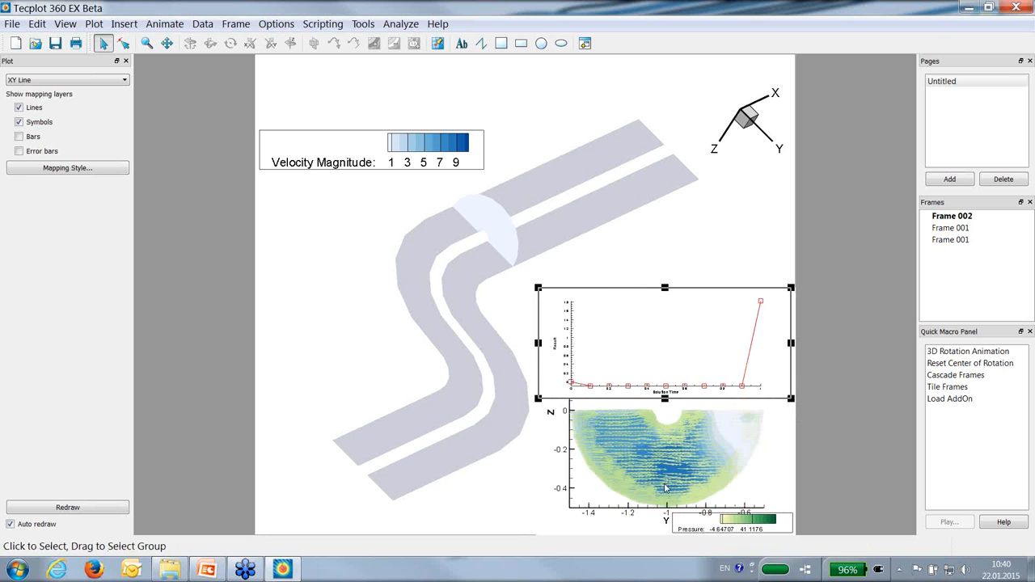
Link the solution time between frames and apply the 3D frame's link settings to all frames of group 1
{"action": "left_click", "coordinate": [447, 345]}
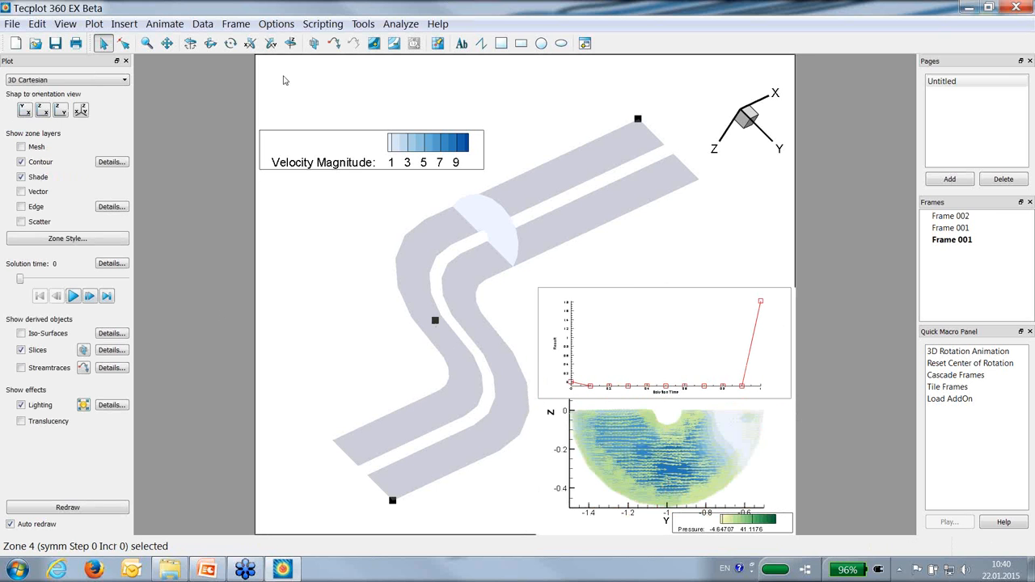
{"action": "left_click", "coordinate": [236, 23]}
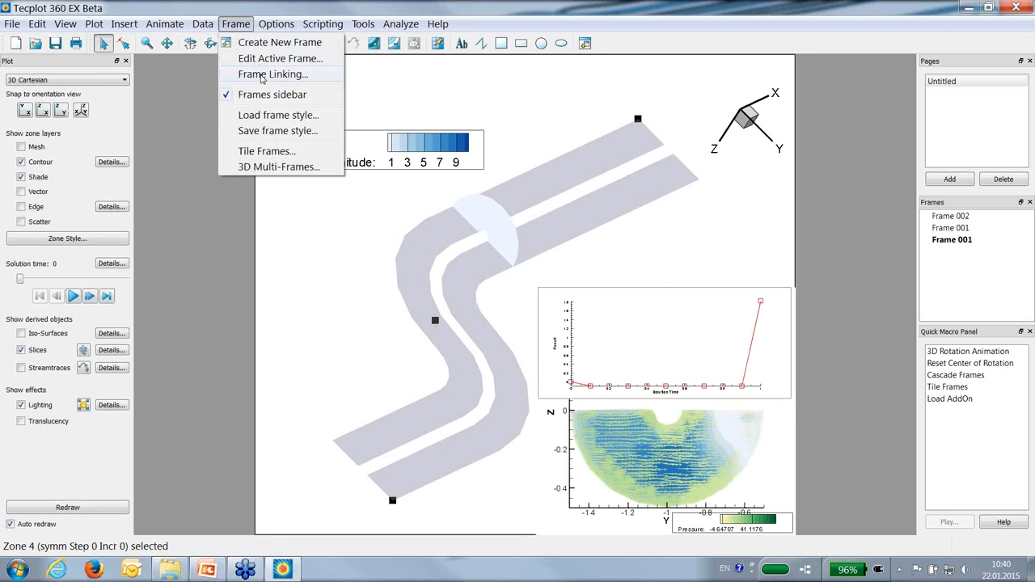
{"action": "left_click", "coordinate": [261, 76]}
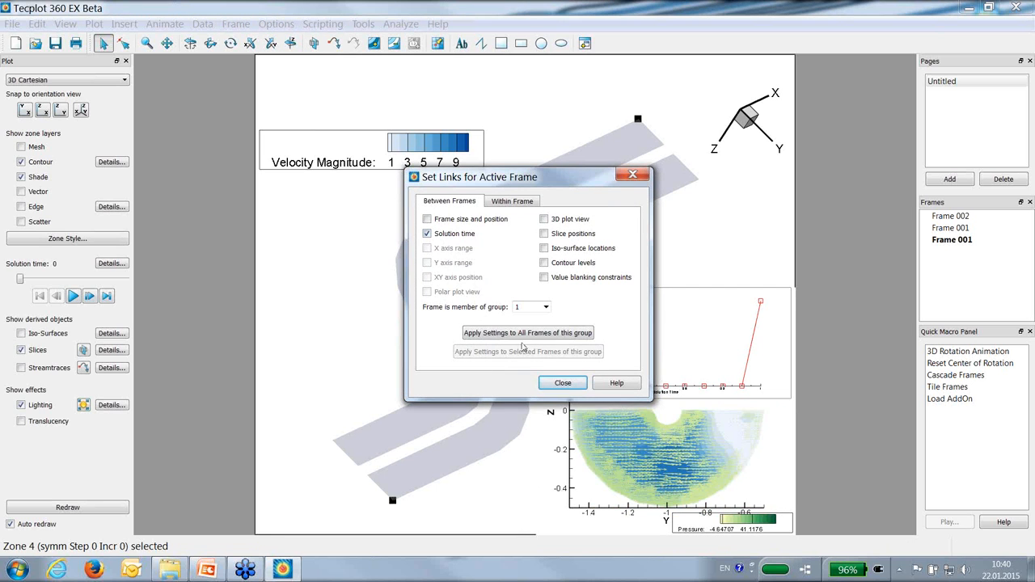
{"action": "left_click", "coordinate": [524, 334]}
{"action": "left_click", "coordinate": [562, 384]}
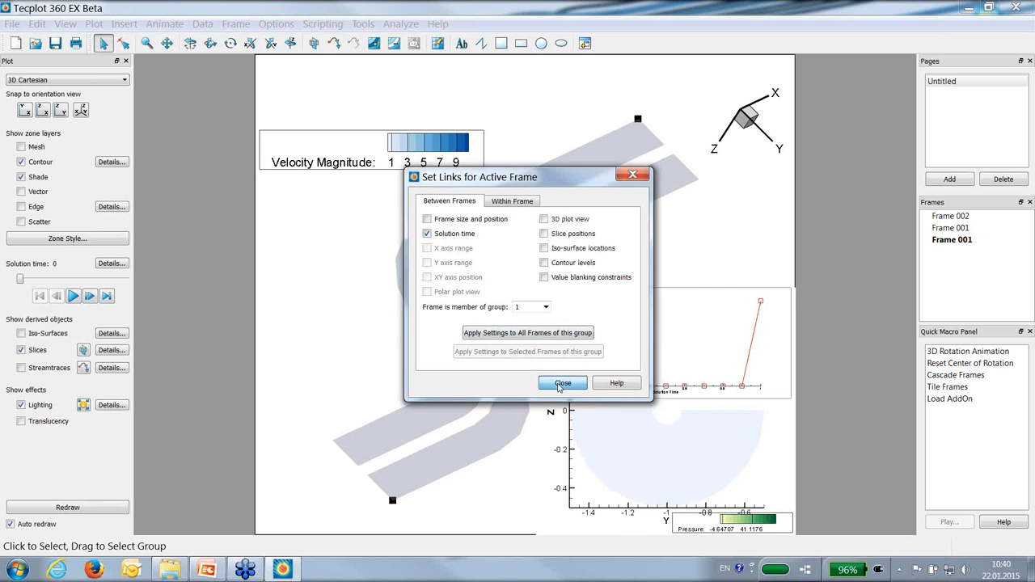
Delete the Pressure legend from the 2D slice frame and play the animation over solution time
{"action": "left_click", "coordinate": [688, 529]}
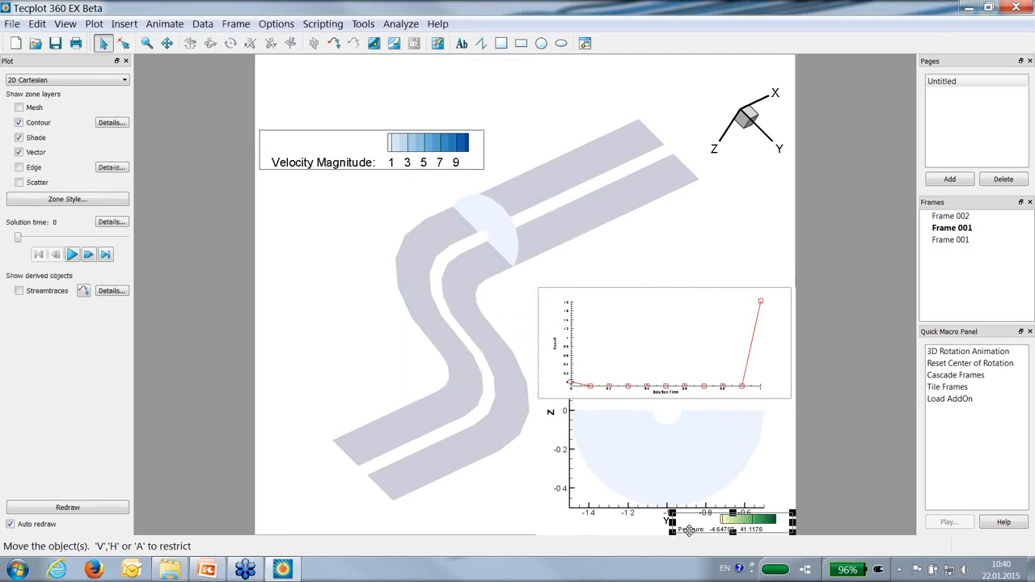
{"action": "key", "text": "Delete"}
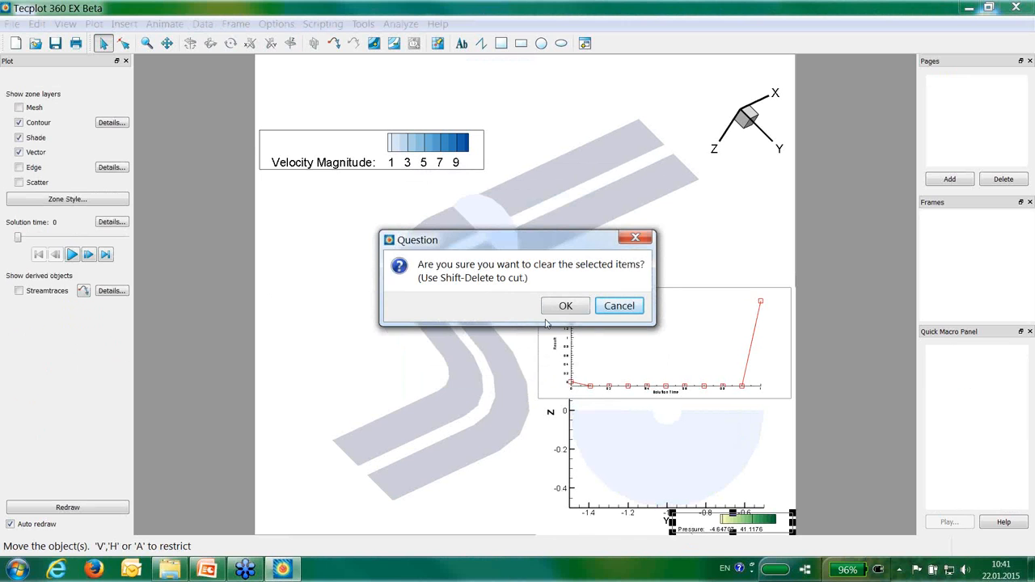
{"action": "left_click", "coordinate": [563, 306]}
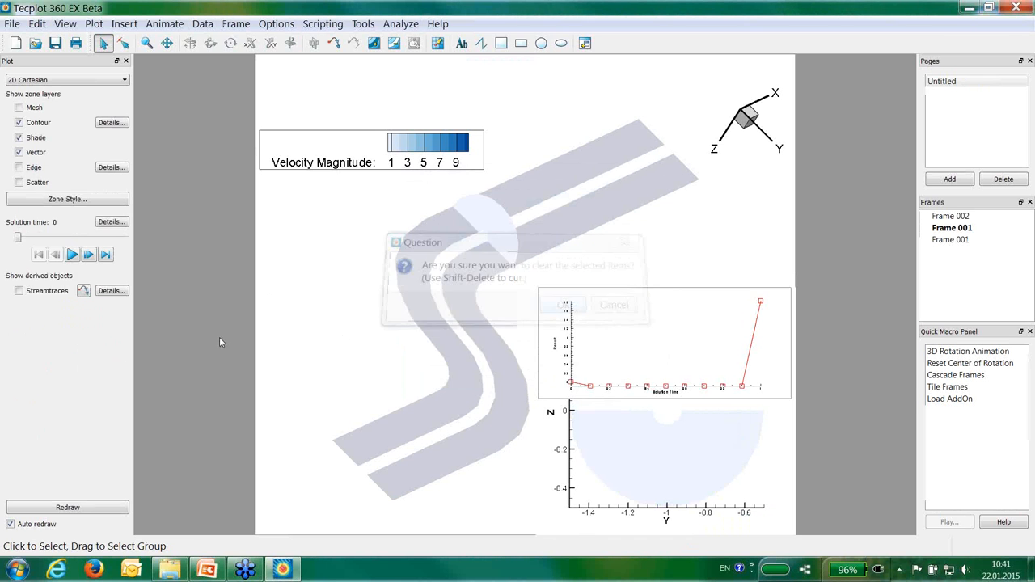
{"action": "left_click", "coordinate": [71, 254]}
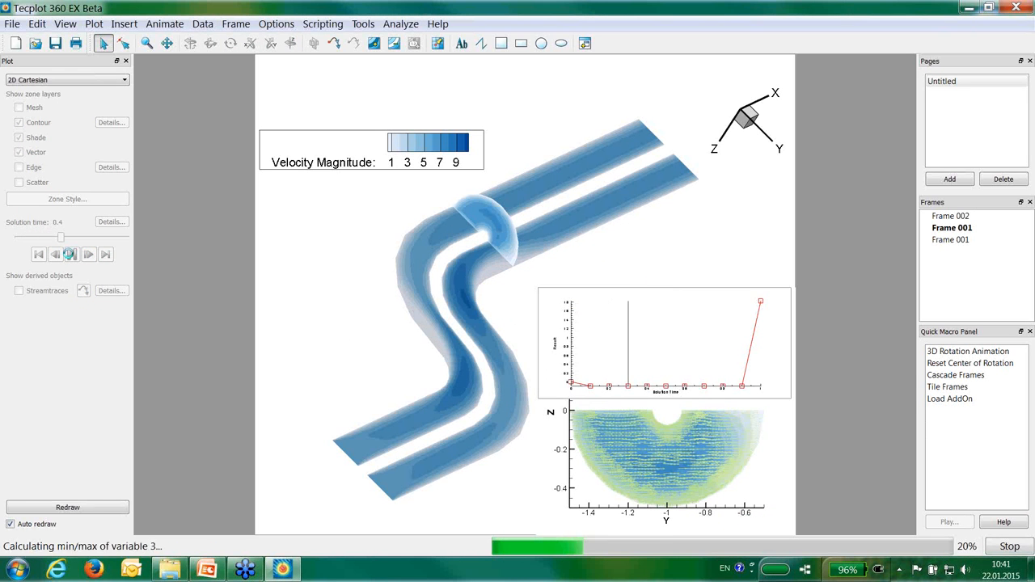
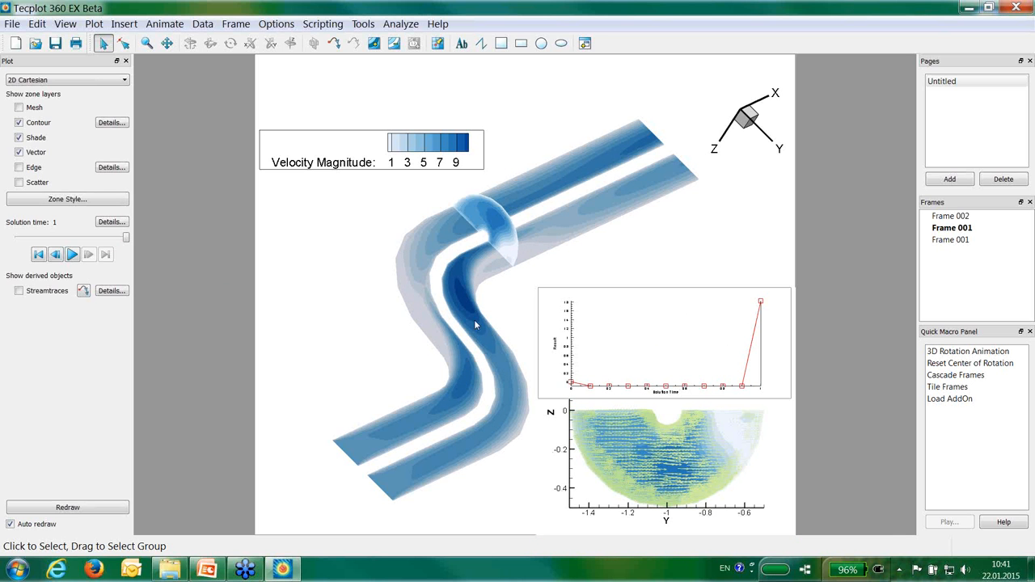
Probe a point on the slice in the 3D frame to create a time series plot, and activate the new plot's frame
{"action": "left_click", "coordinate": [639, 164]}
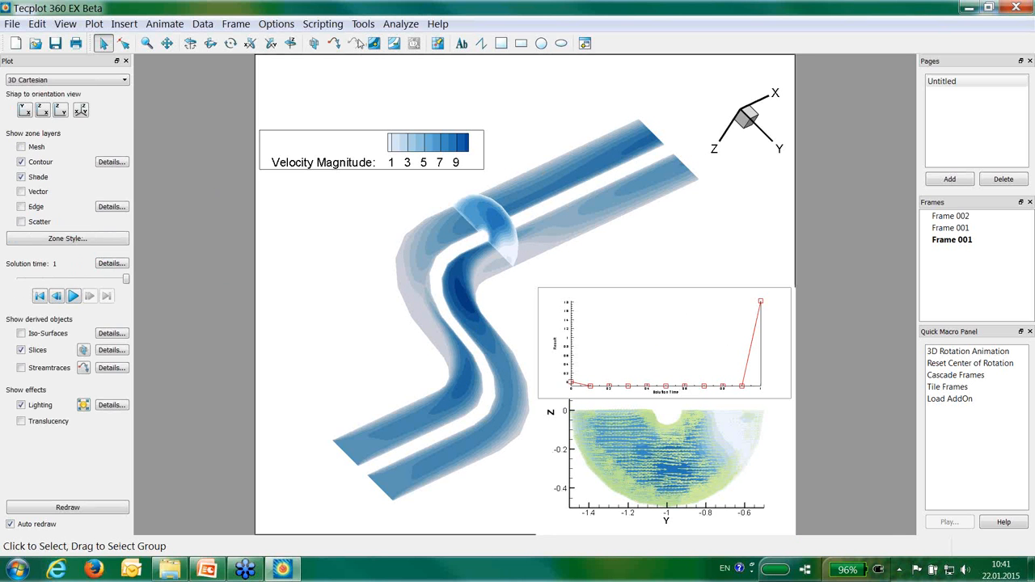
{"action": "left_click", "coordinate": [200, 25]}
{"action": "mouse_move", "coordinate": [379, 25]}
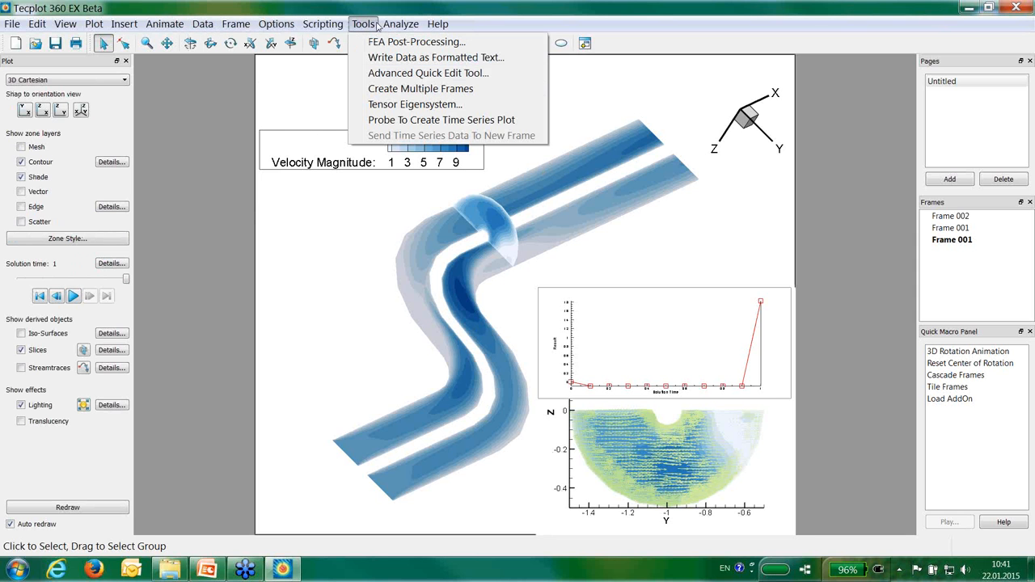
{"action": "left_click", "coordinate": [416, 121]}
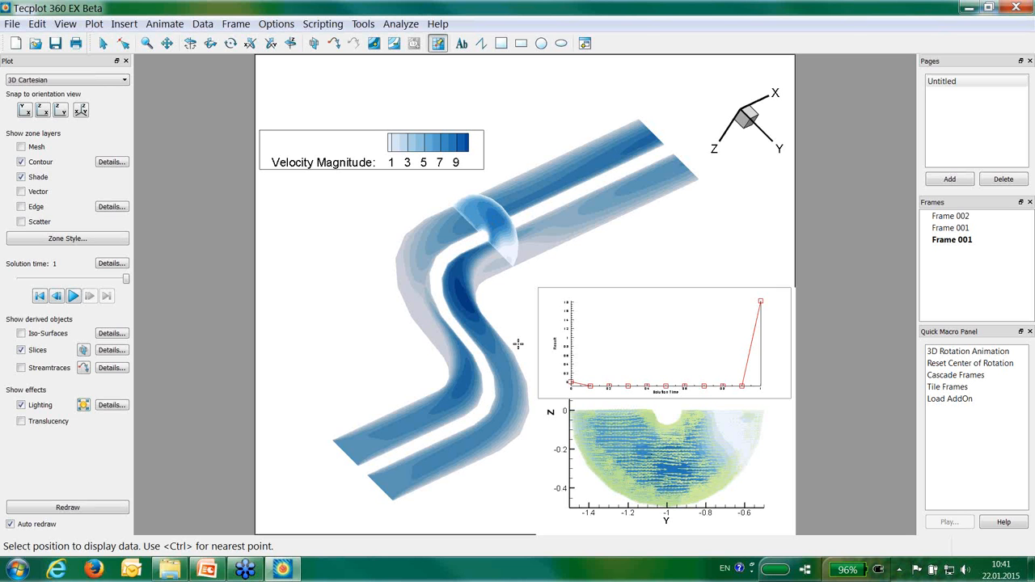
{"action": "left_click", "coordinate": [496, 231]}
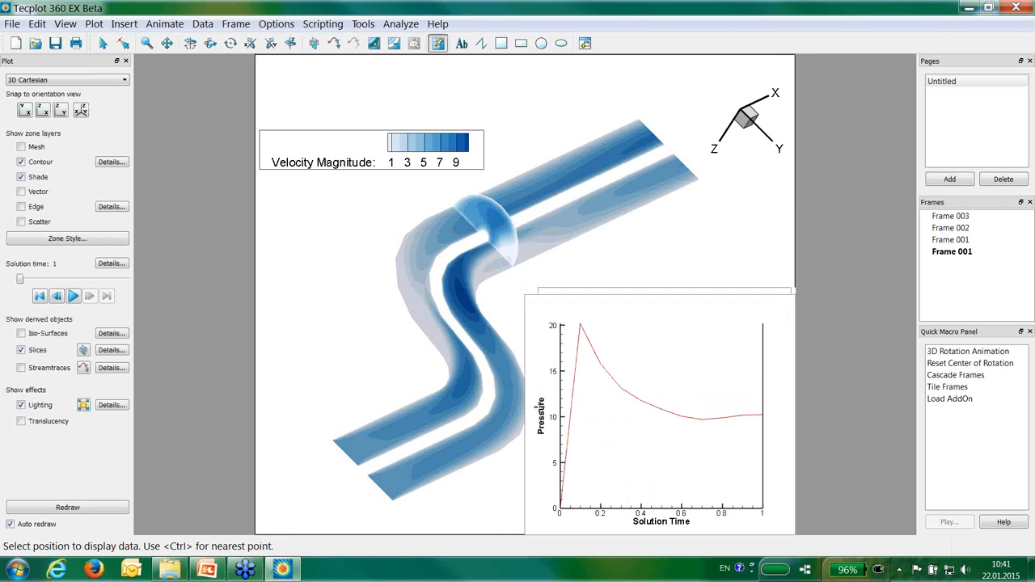
{"action": "left_click", "coordinate": [544, 408]}
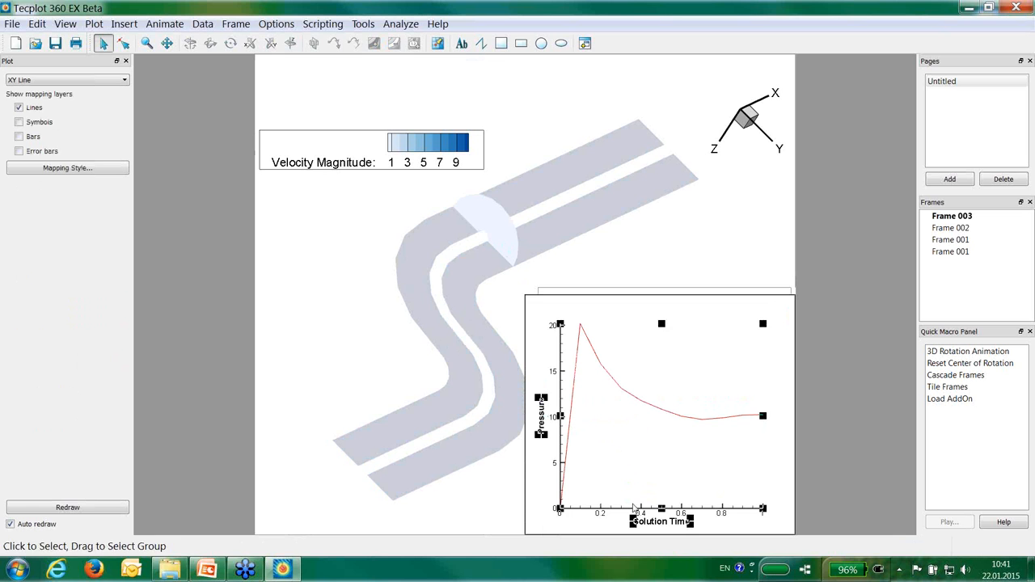
Show the Velocity Magnitude line mapping alongside Pressure in the probed time series plot
{"action": "left_click", "coordinate": [630, 471]}
{"action": "double_click", "coordinate": [543, 406]}
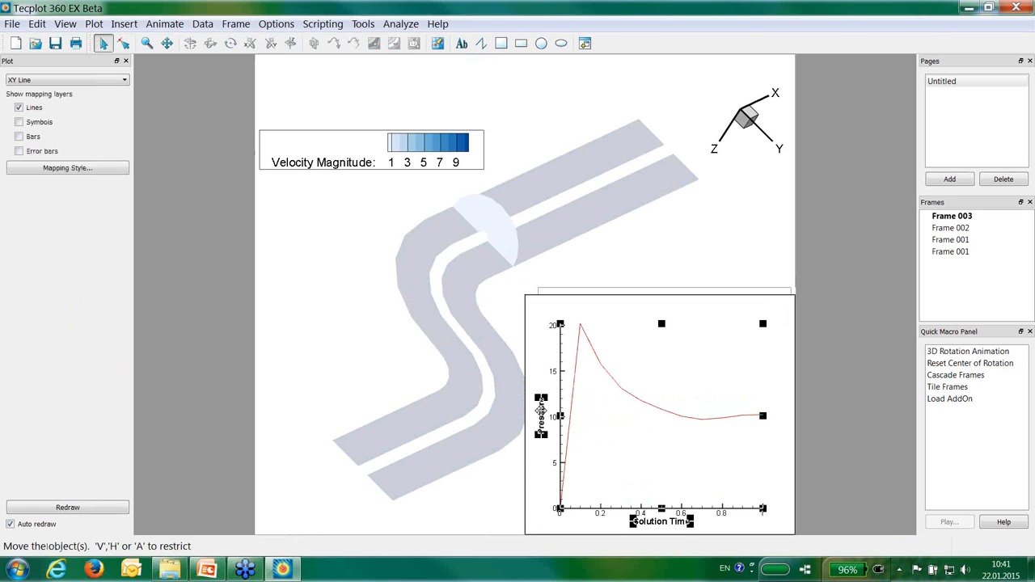
{"action": "left_click", "coordinate": [684, 149]}
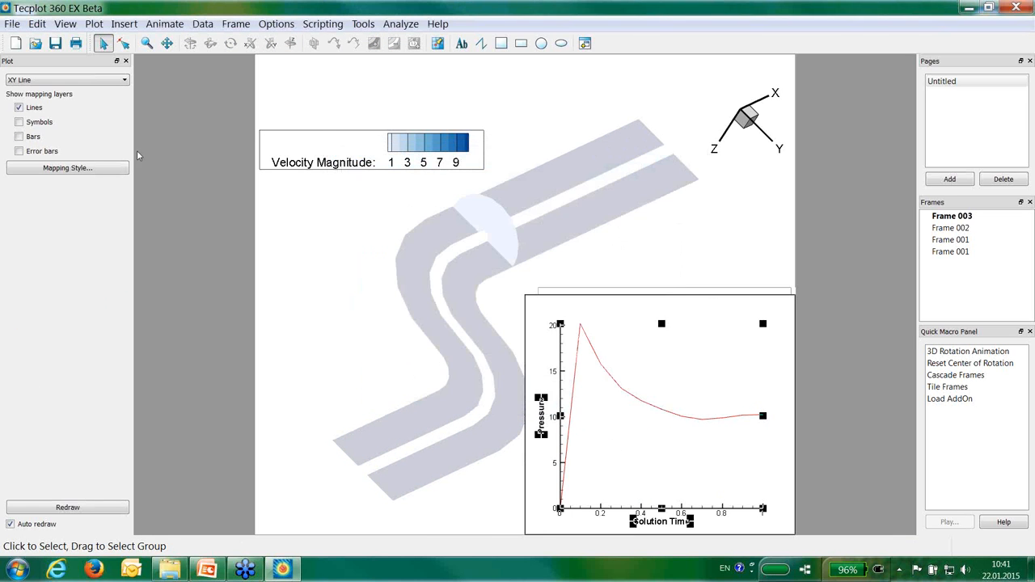
{"action": "left_click", "coordinate": [67, 167]}
{"action": "scroll", "coordinate": [399, 304], "scroll_direction": "down", "scroll_amount": 3}
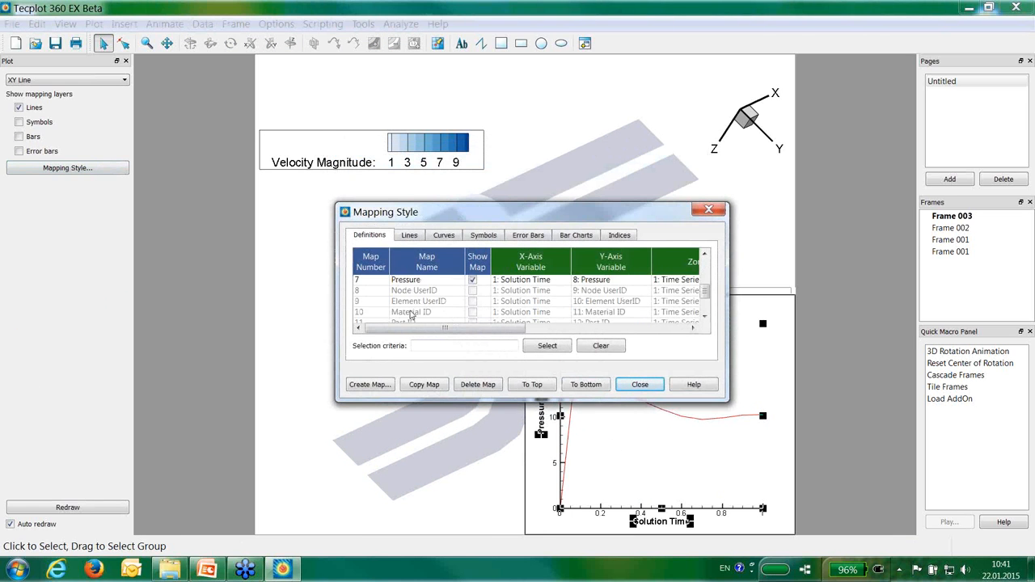
{"action": "left_click", "coordinate": [472, 316]}
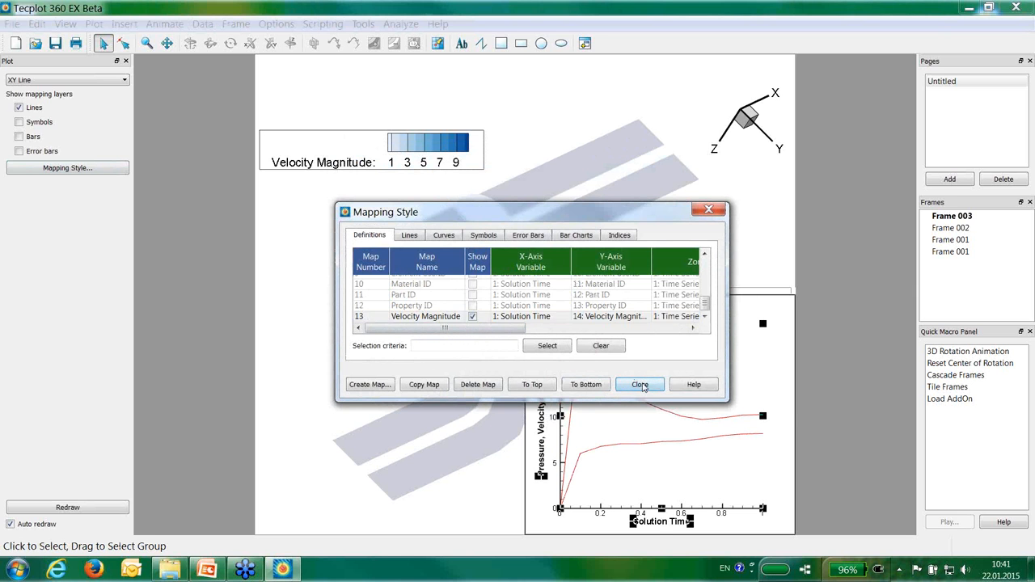
{"action": "left_click", "coordinate": [643, 388]}
Shrink the time series frame and shift it upward, and play the solution time animation from the 3D frame
{"action": "left_click", "coordinate": [606, 300]}
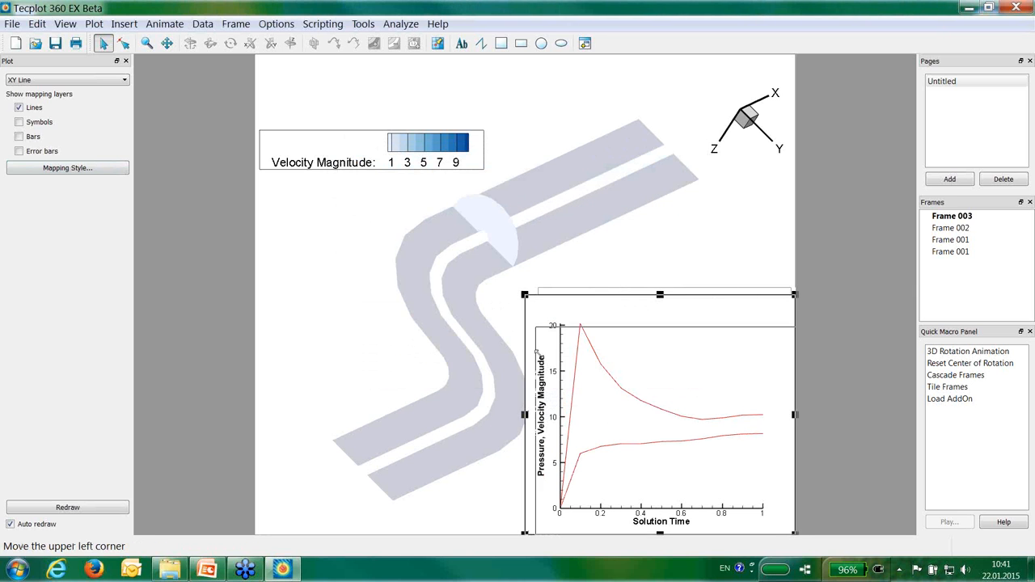
{"action": "left_click_drag", "start_coordinate": [526, 296], "coordinate": [616, 220]}
{"action": "left_click", "coordinate": [378, 304]}
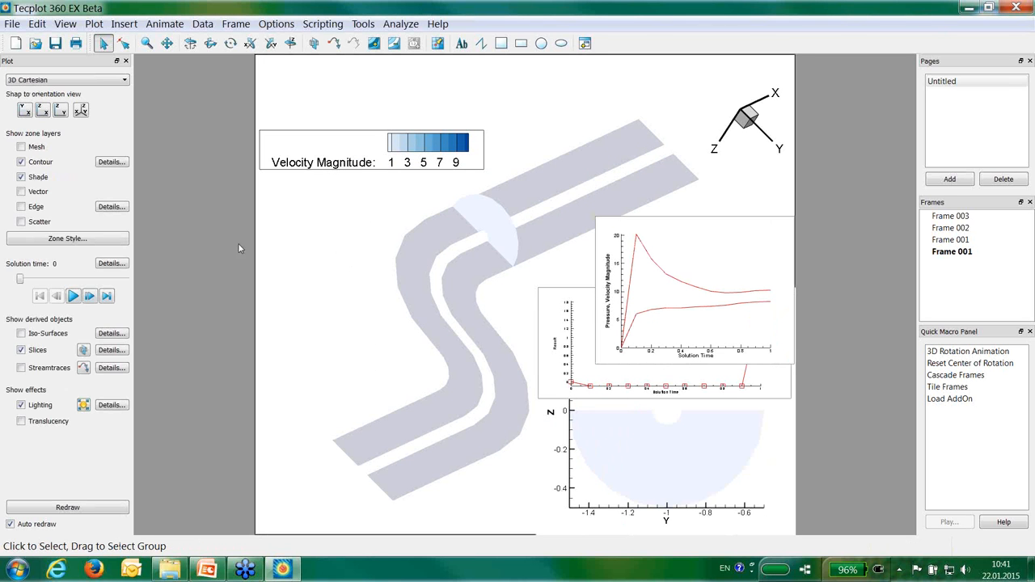
{"action": "left_click", "coordinate": [77, 296]}
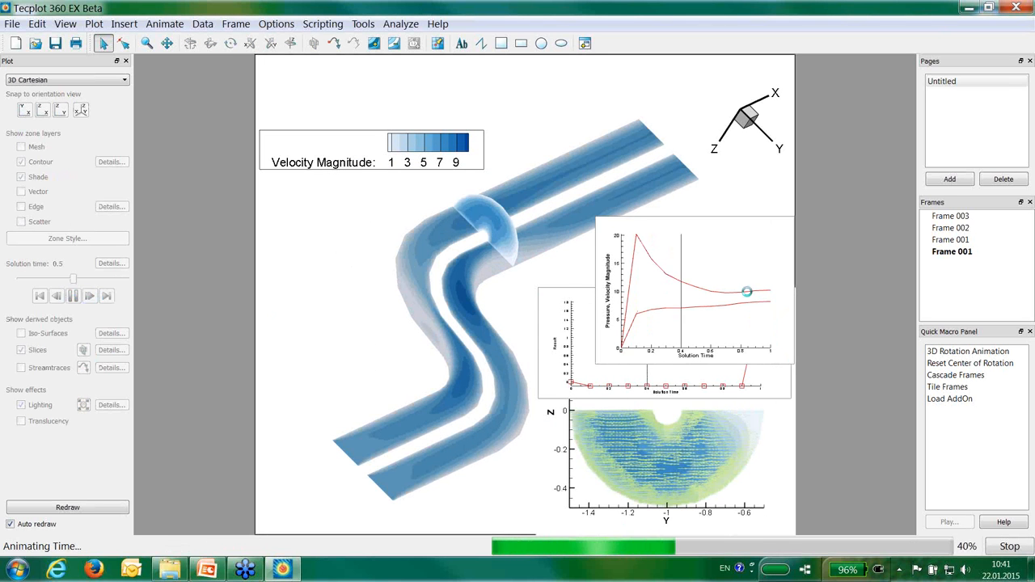
Delete the probed time series frame and set the 3D frame to the last time step
{"action": "left_click", "coordinate": [643, 220]}
{"action": "key", "text": "Delete"}
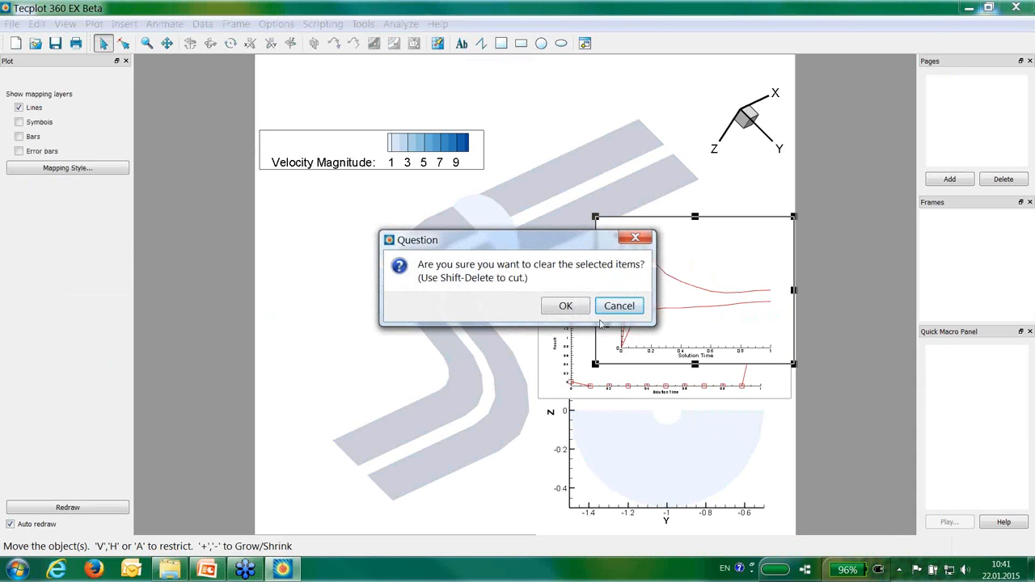
{"action": "left_click", "coordinate": [566, 307]}
{"action": "left_click", "coordinate": [402, 298]}
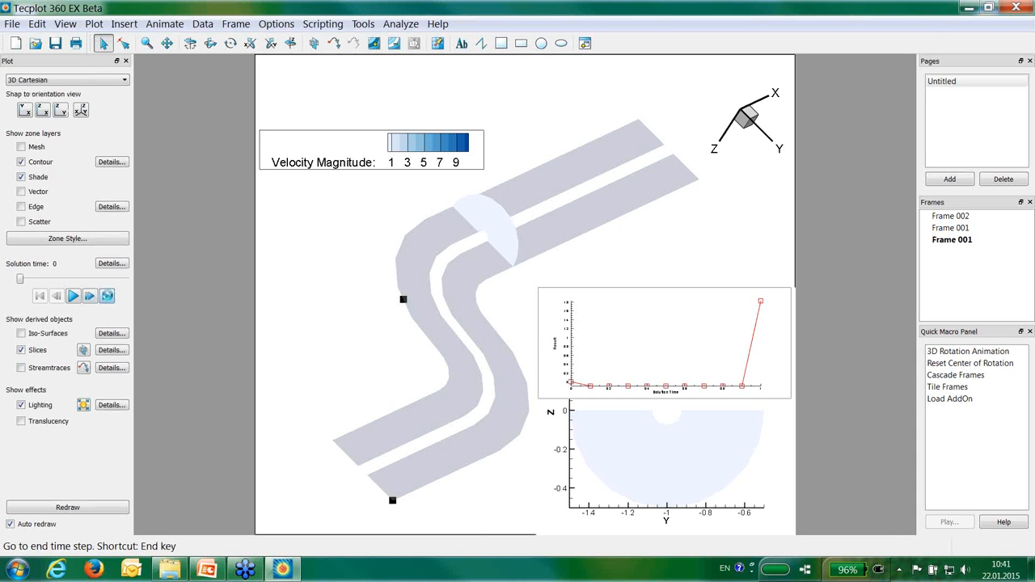
{"action": "left_click", "coordinate": [107, 296]}
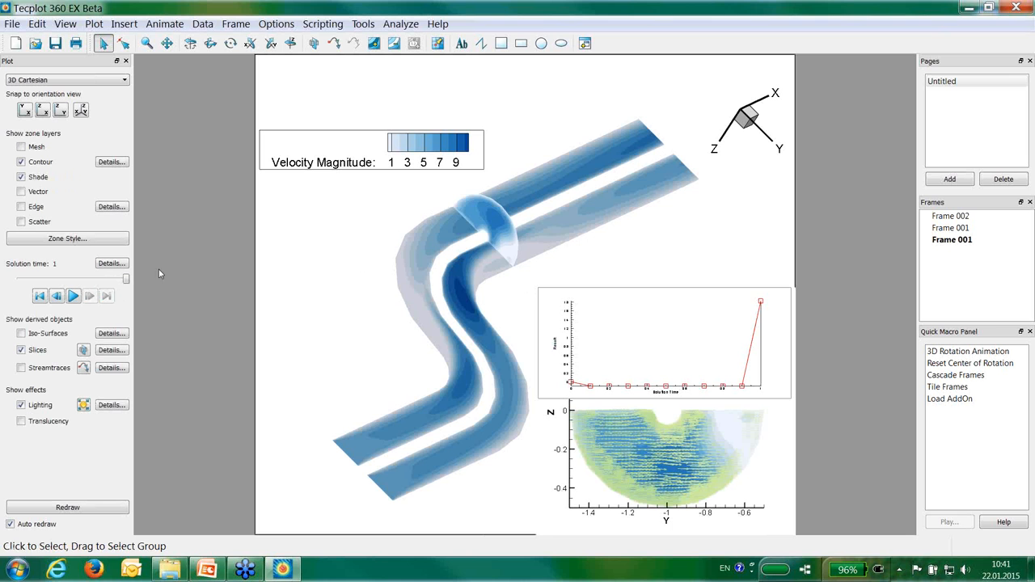
Replace the primary X-plane slice with start and end slices at 2.312 and 6, with 3 intermediate slices between them
{"action": "left_click", "coordinate": [112, 350]}
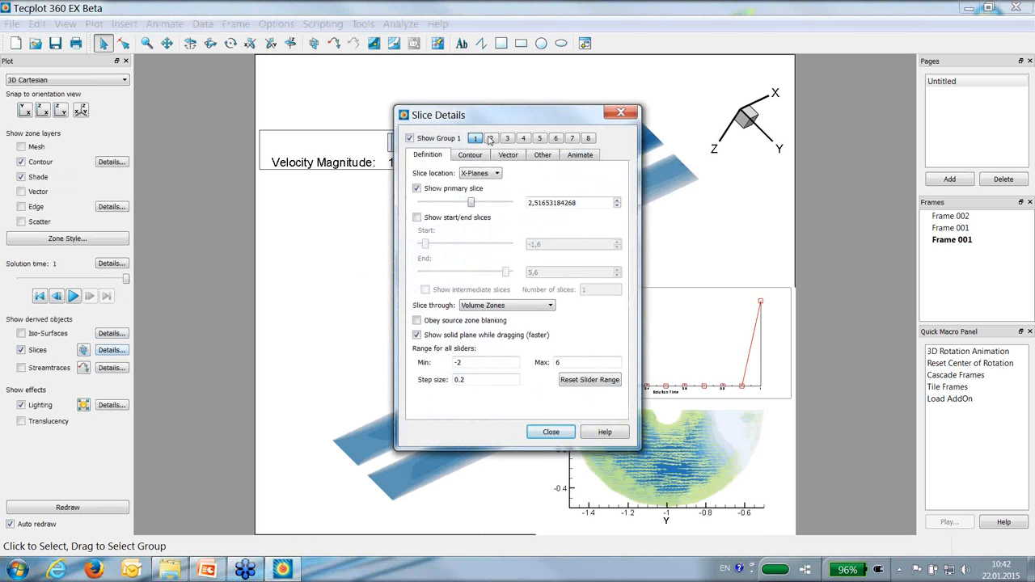
{"action": "left_click", "coordinate": [417, 188]}
{"action": "left_click_drag", "start_coordinate": [482, 121], "coordinate": [211, 93]}
{"action": "left_click", "coordinate": [145, 190]}
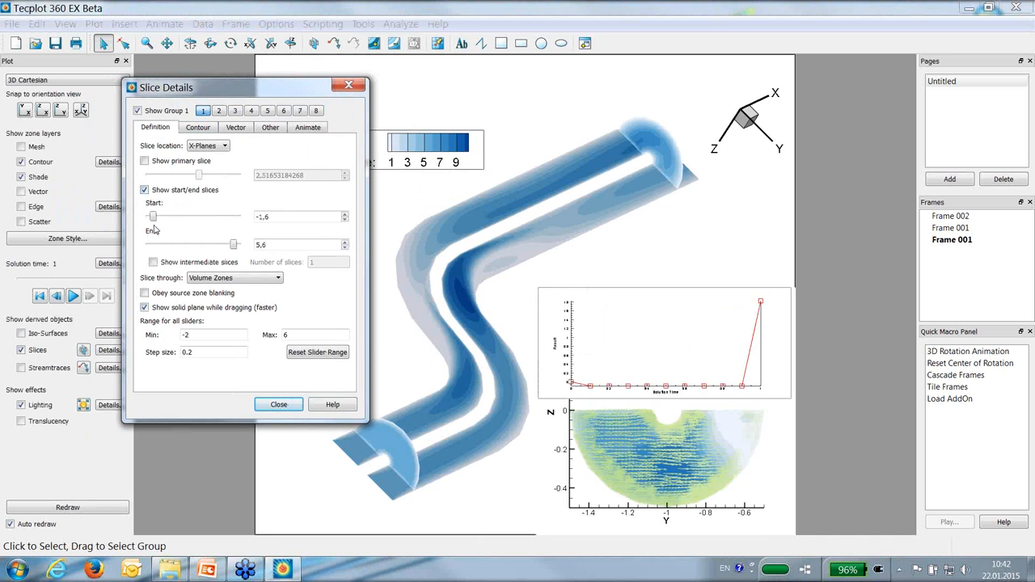
{"action": "left_click_drag", "start_coordinate": [152, 217], "coordinate": [242, 246]}
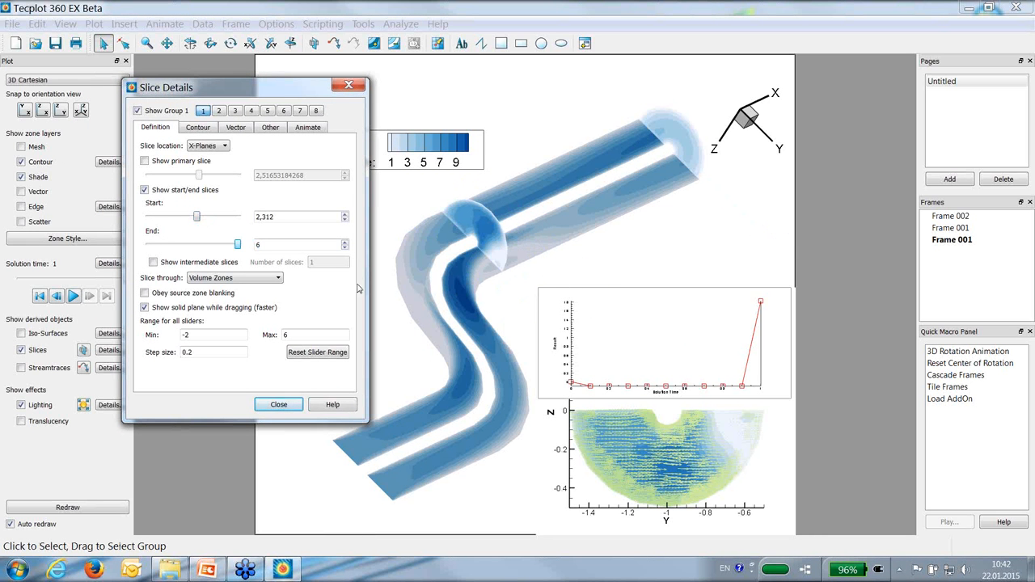
{"action": "left_click", "coordinate": [170, 263]}
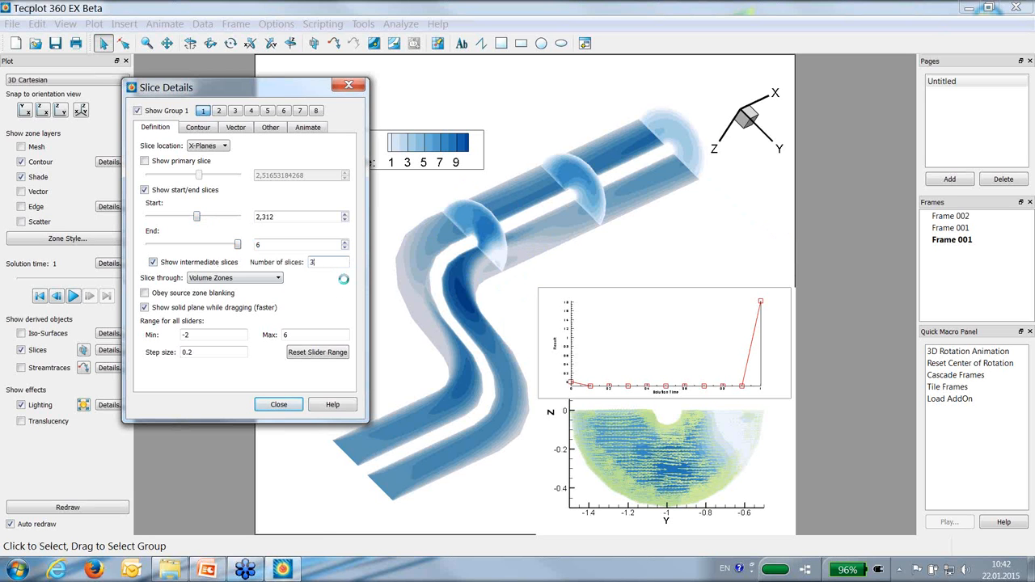
{"action": "left_click", "coordinate": [276, 404]}
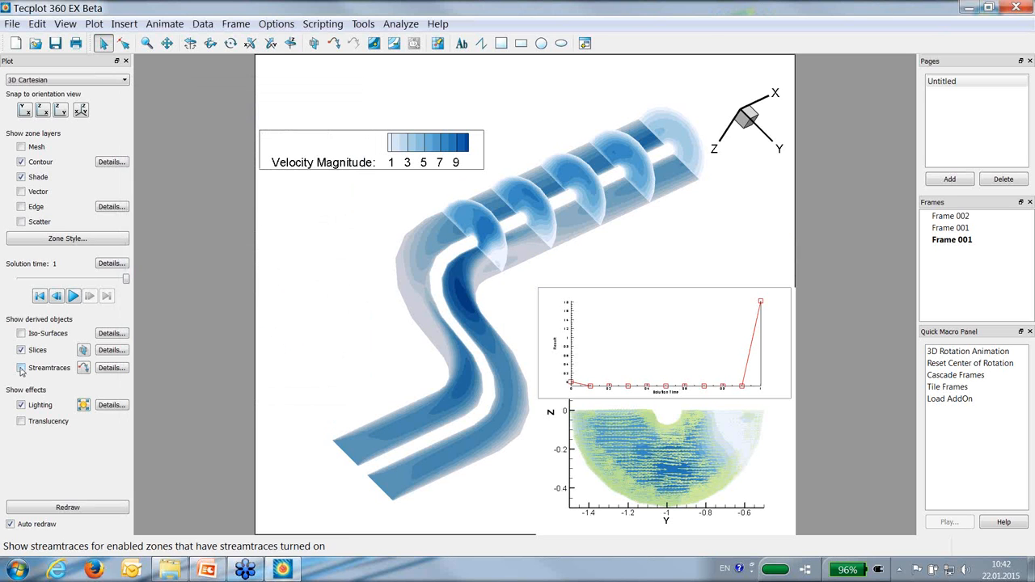
Enable streamtraces and seed a rake of them across the first slice, replacing the misplaced first attempt
{"action": "left_click", "coordinate": [84, 368]}
{"action": "left_click", "coordinate": [457, 217]}
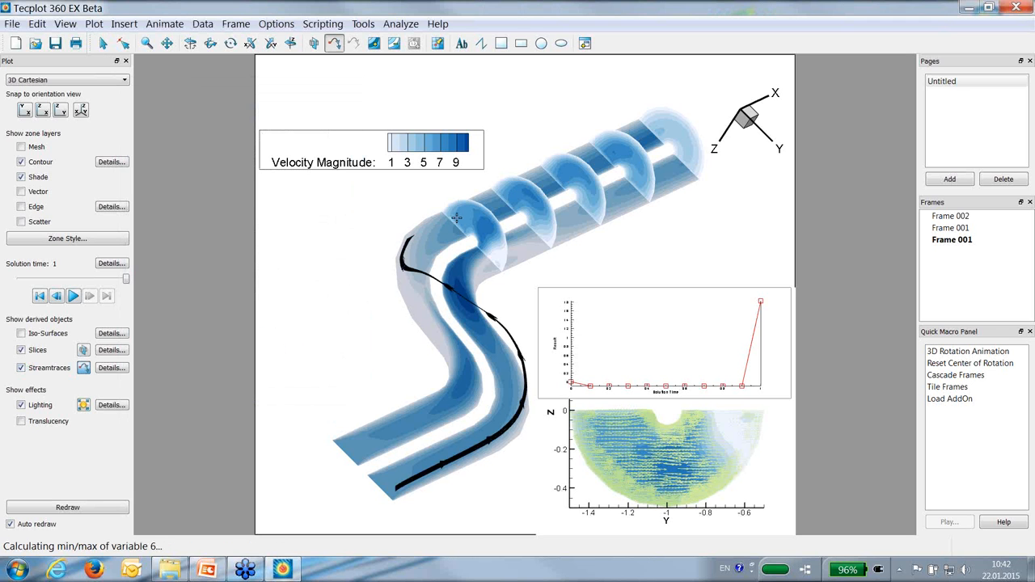
{"action": "left_click", "coordinate": [112, 368]}
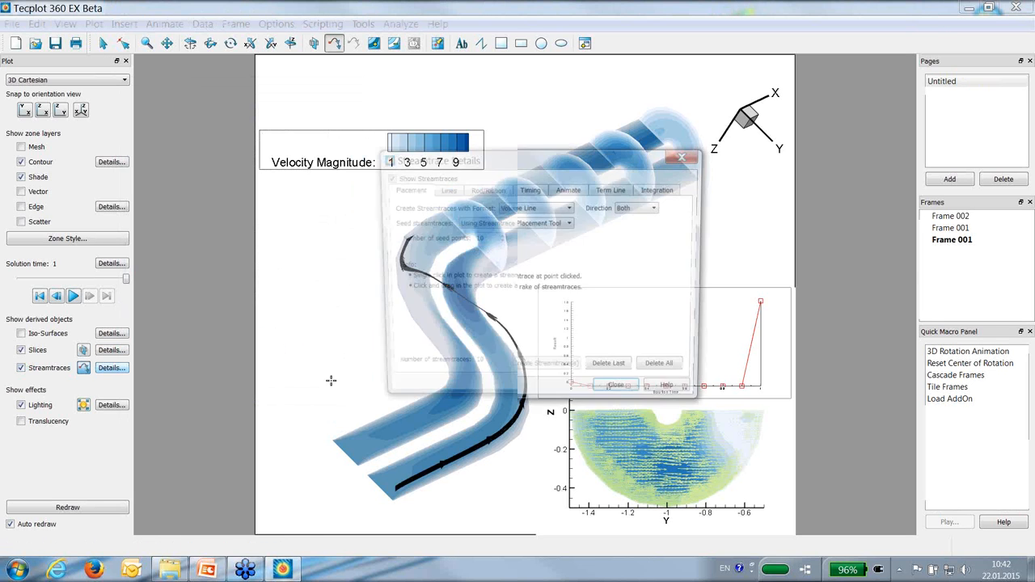
{"action": "left_click", "coordinate": [619, 393]}
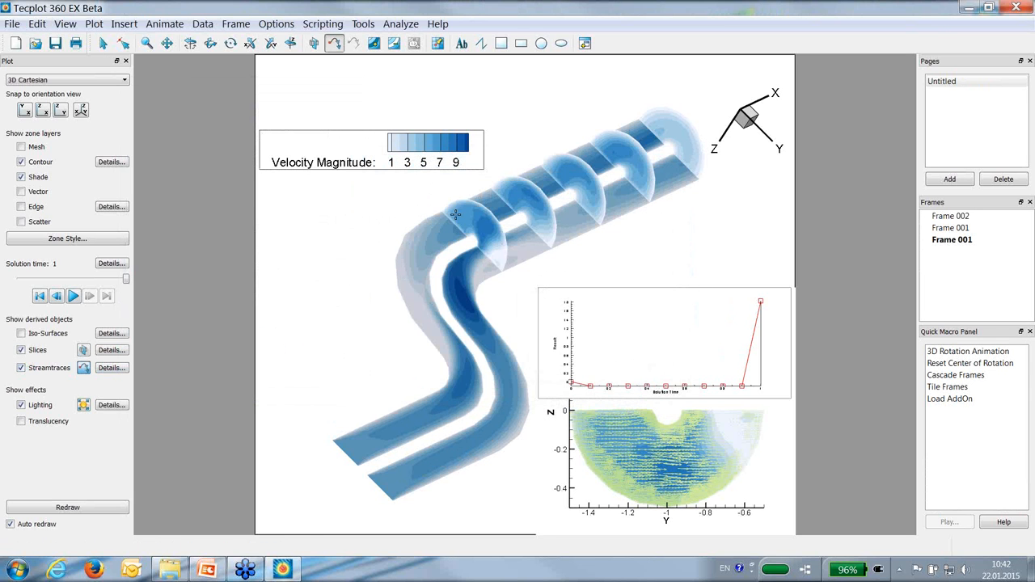
{"action": "left_click_drag", "start_coordinate": [468, 230], "coordinate": [499, 242]}
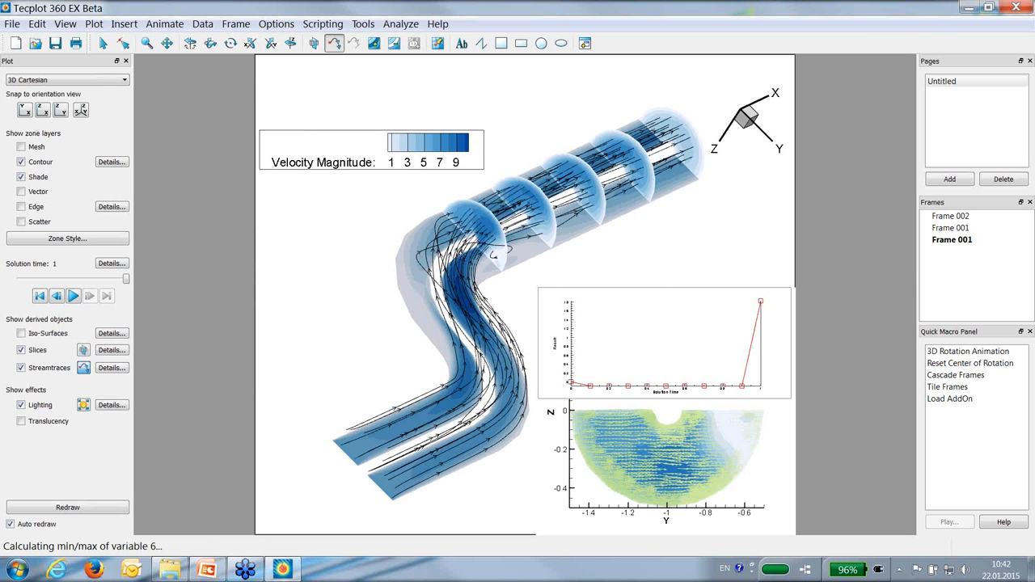
Show sphere timing markers on the streamtraces and color them with Multi 1
{"action": "left_click", "coordinate": [111, 368]}
{"action": "left_click", "coordinate": [526, 190]}
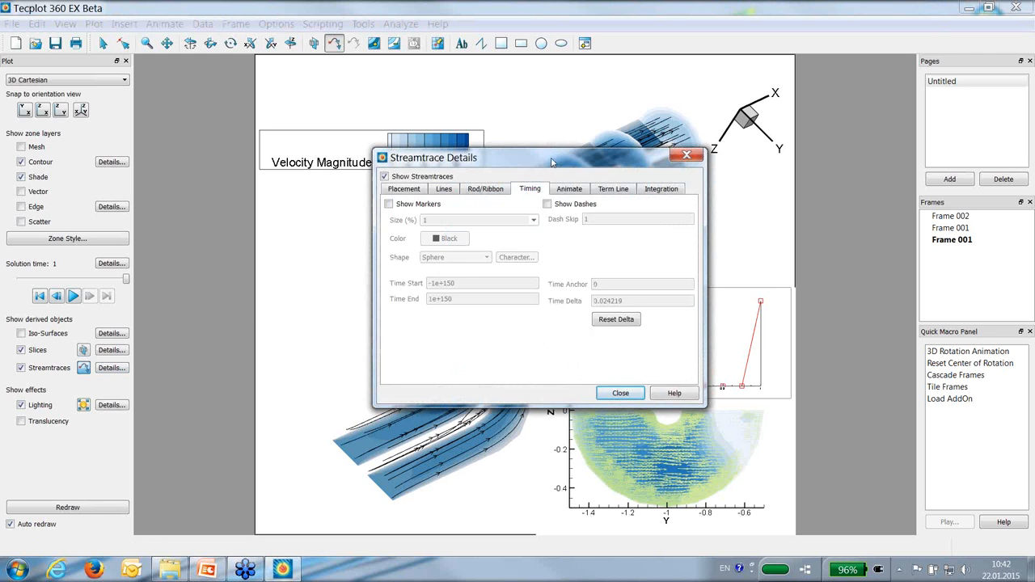
{"action": "left_click_drag", "start_coordinate": [526, 158], "coordinate": [223, 58]}
{"action": "left_click", "coordinate": [86, 105]}
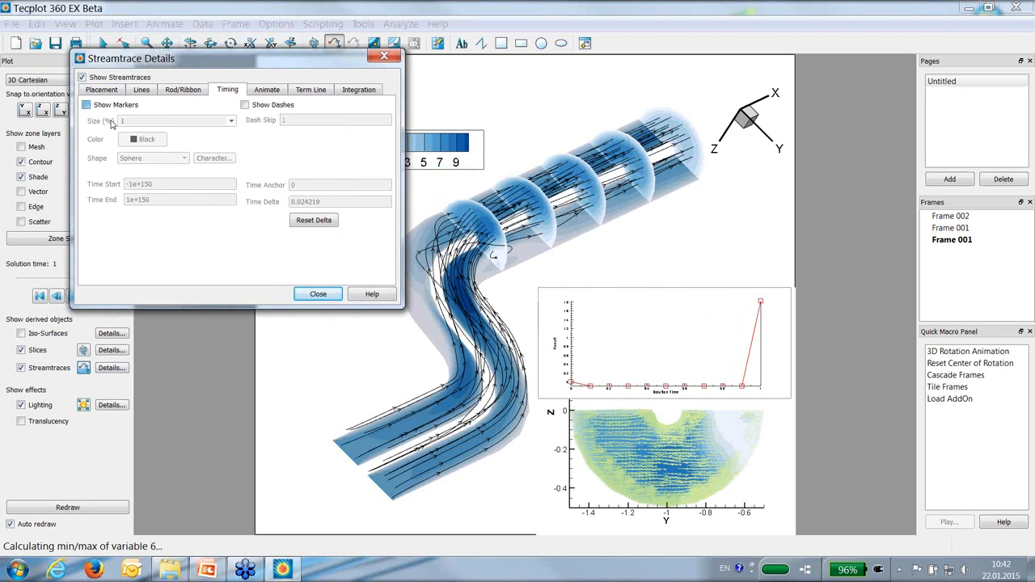
{"action": "left_click", "coordinate": [143, 139]}
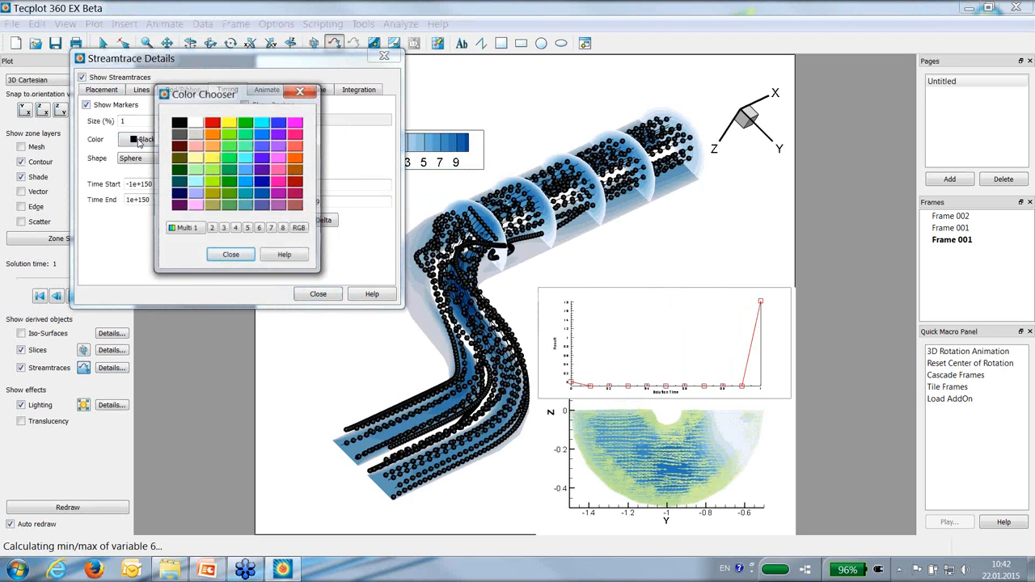
{"action": "left_click", "coordinate": [187, 229]}
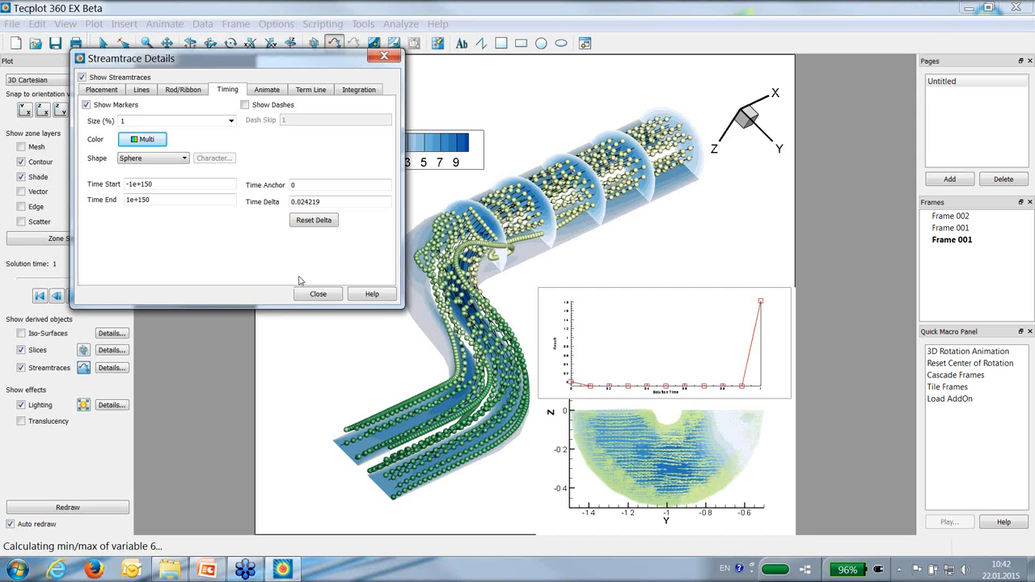
Set the Time Delta of the streamtrace markers to 0.05
{"action": "left_click_drag", "start_coordinate": [298, 201], "coordinate": [338, 202]}
{"action": "type", "text": "5"}
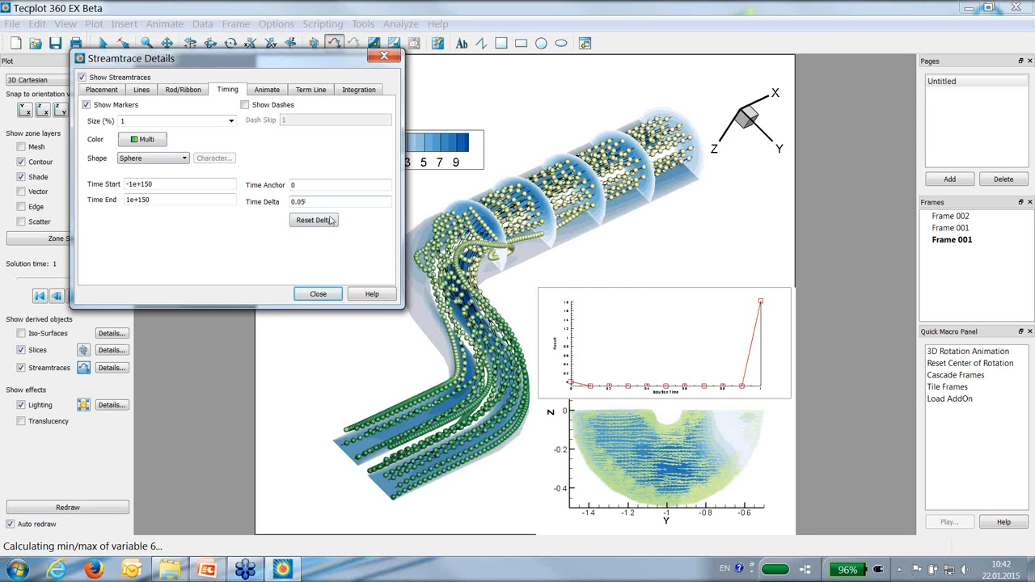
{"action": "left_click", "coordinate": [330, 220]}
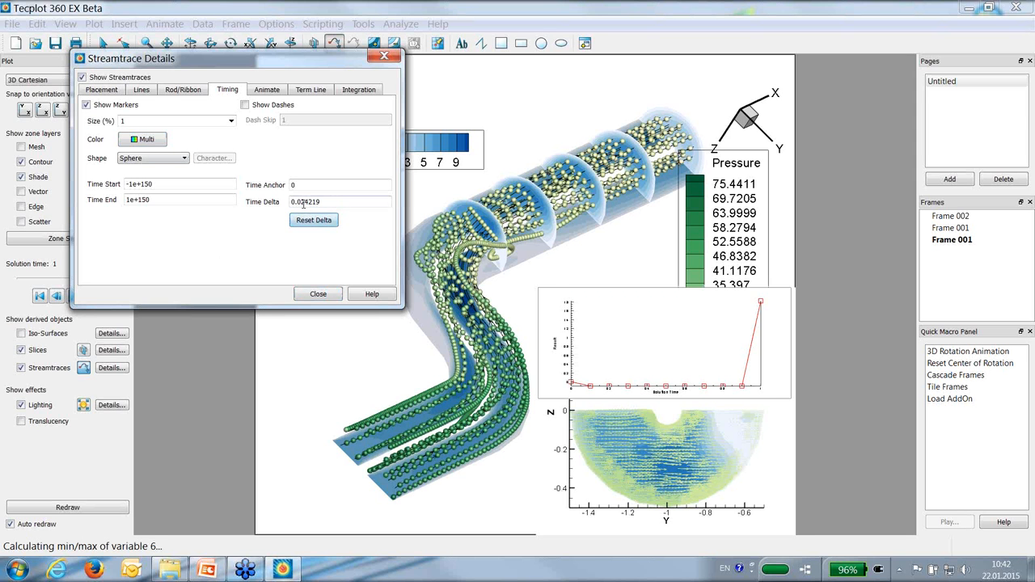
{"action": "left_click_drag", "start_coordinate": [301, 202], "coordinate": [356, 203]}
{"action": "type", "text": "5"}
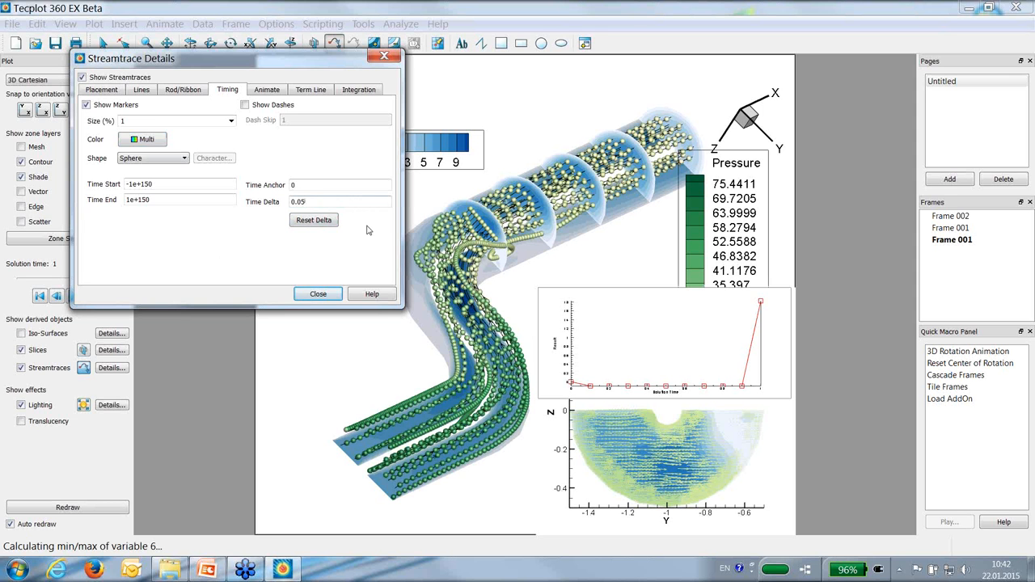
{"action": "key", "text": "Return"}
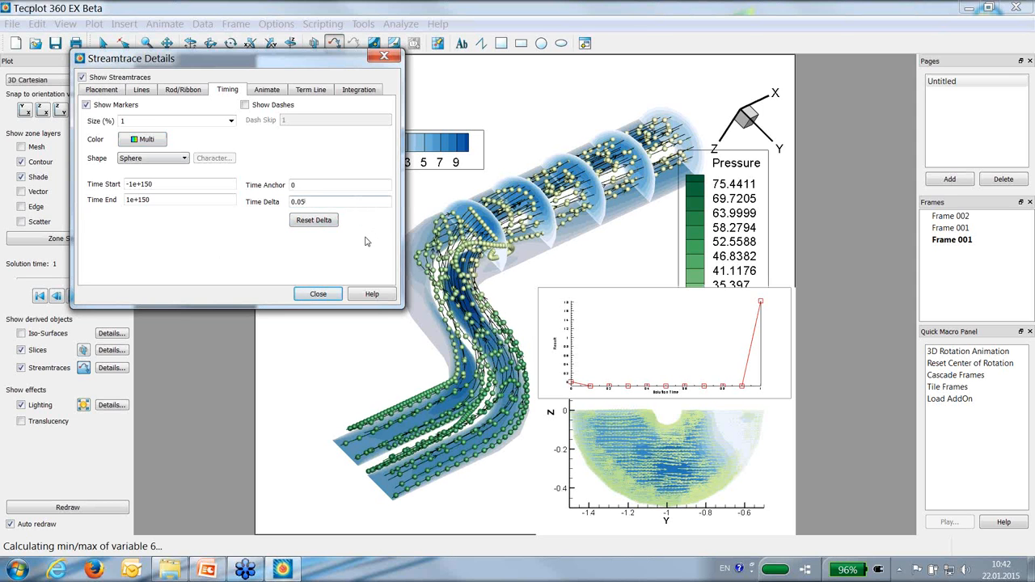
Animate the streamtrace markers on screen and close the streamtrace details
{"action": "left_click", "coordinate": [266, 90]}
{"action": "left_click", "coordinate": [346, 155]}
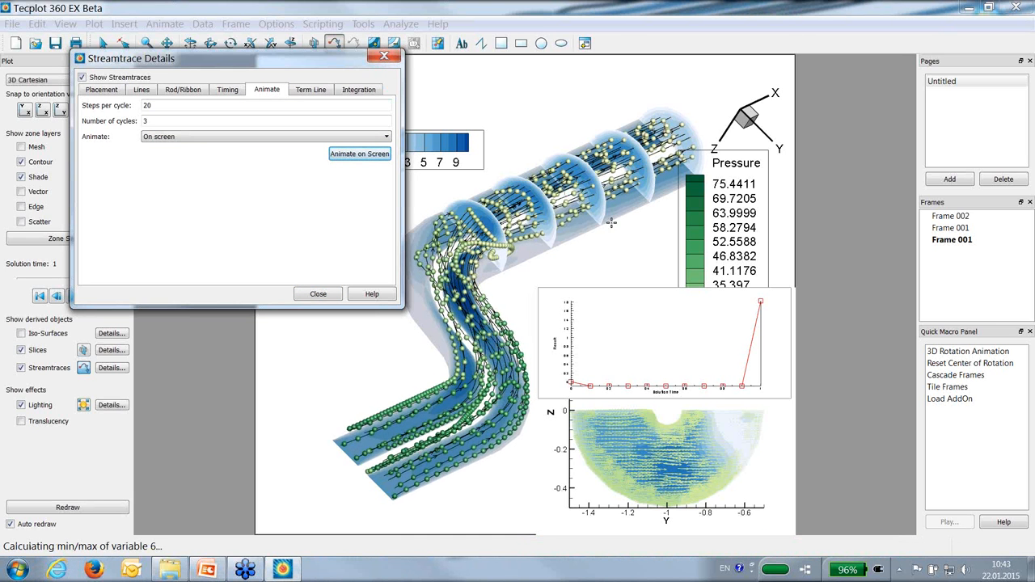
{"action": "left_click", "coordinate": [384, 58]}
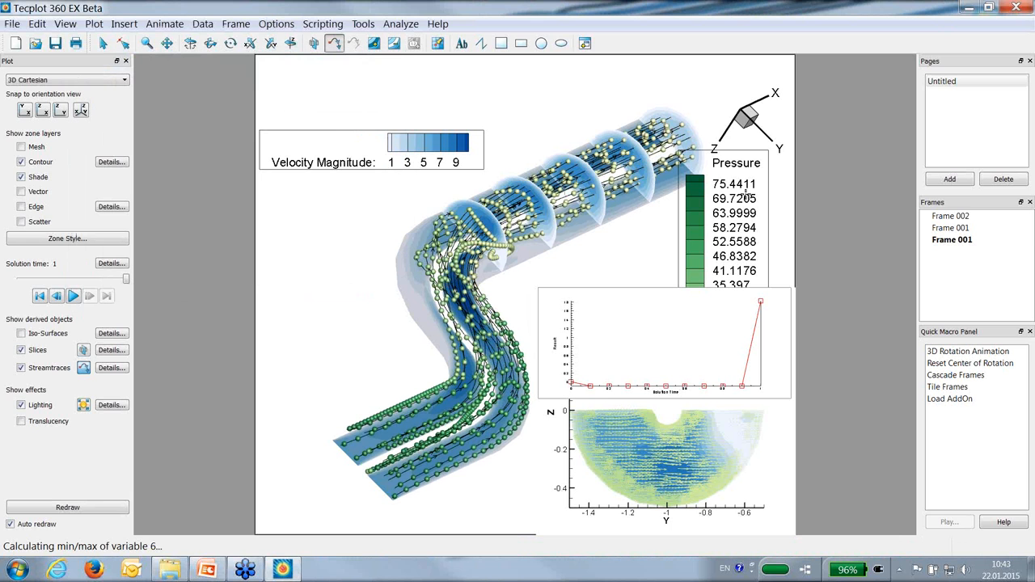
Align the Pressure contour legend horizontally and place it above the Velocity Magnitude legend
{"action": "left_click", "coordinate": [732, 212]}
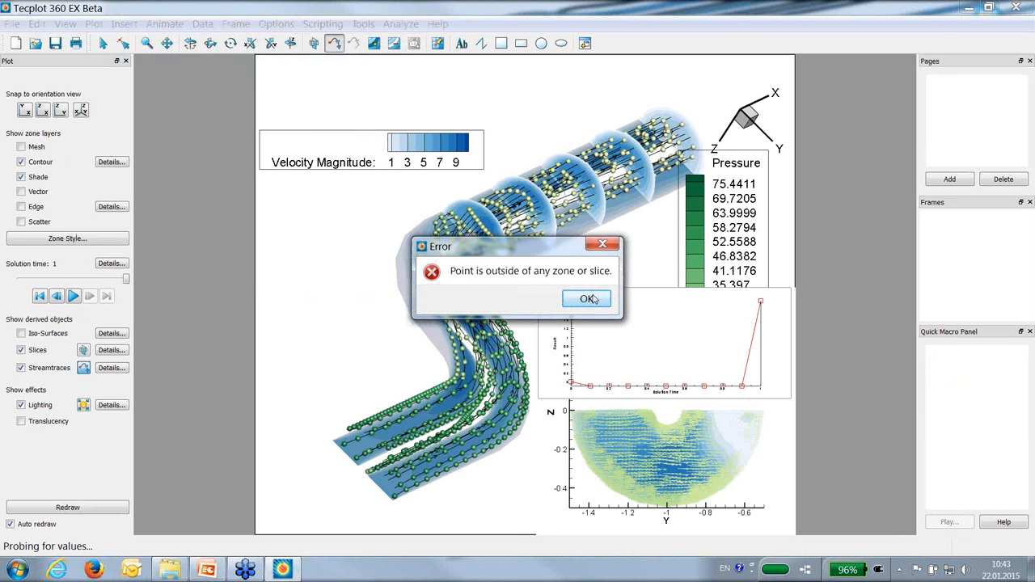
{"action": "left_click", "coordinate": [588, 298]}
{"action": "double_click", "coordinate": [684, 215]}
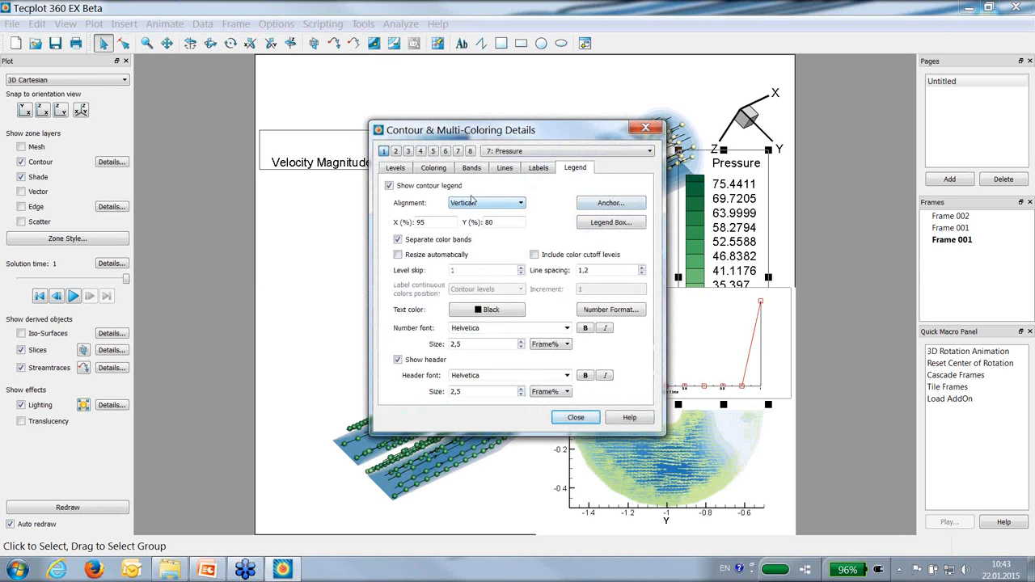
{"action": "left_click", "coordinate": [473, 203]}
{"action": "left_click", "coordinate": [469, 221]}
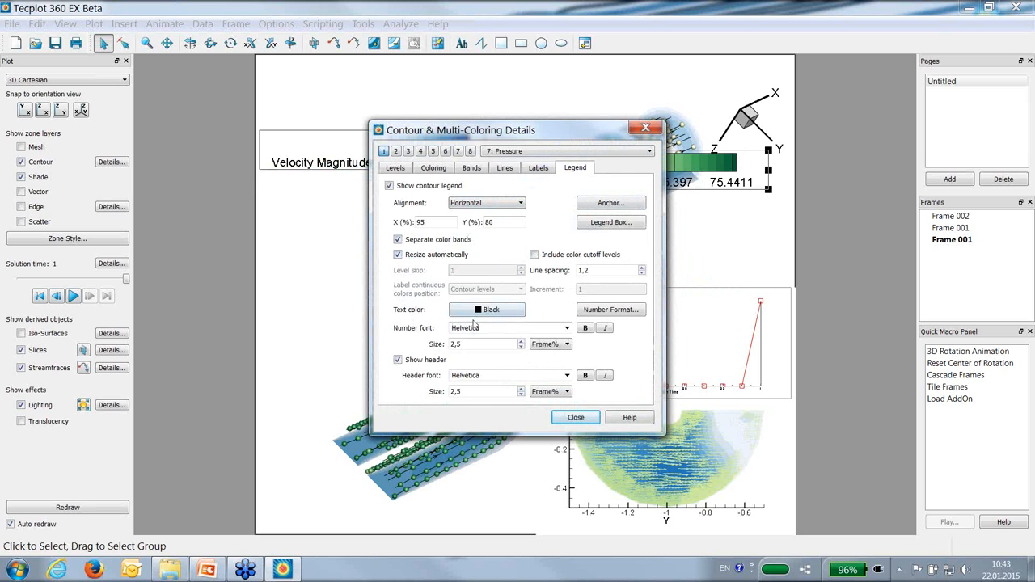
{"action": "left_click", "coordinate": [581, 421]}
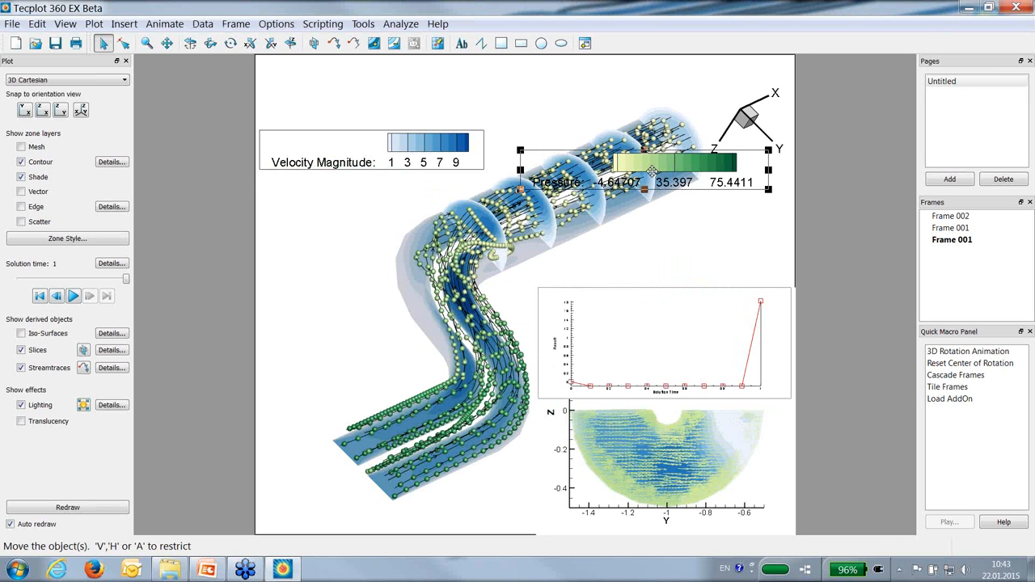
{"action": "left_click_drag", "start_coordinate": [651, 174], "coordinate": [398, 84]}
{"action": "left_click", "coordinate": [630, 269]}
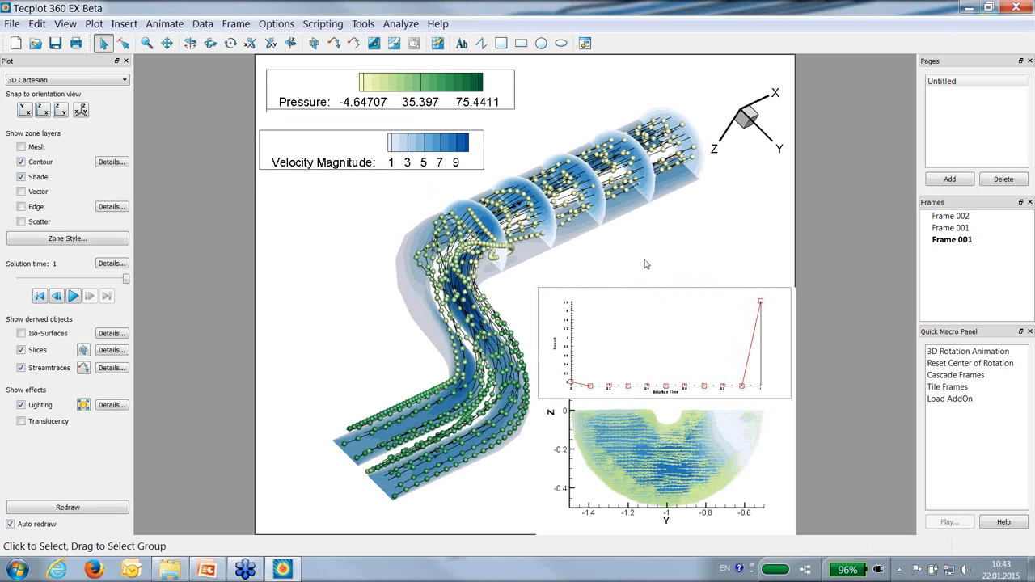
Highlight the 2D slice frame and the Result versus Solution Time frame in the frame list
{"action": "left_click", "coordinate": [951, 228]}
{"action": "left_click", "coordinate": [951, 216]}
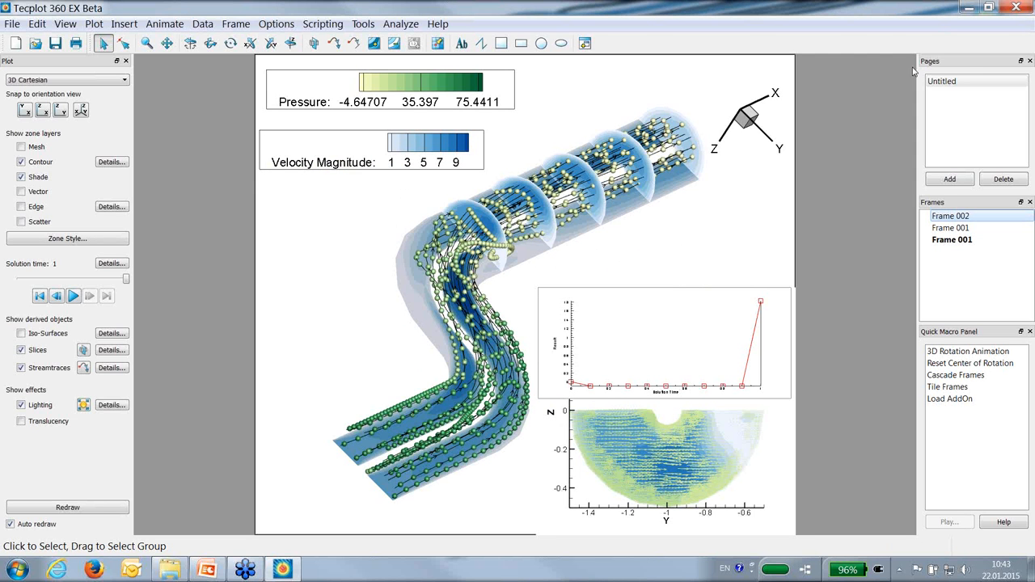
Add a second page to the layout and switch to it
{"action": "left_click", "coordinate": [964, 82]}
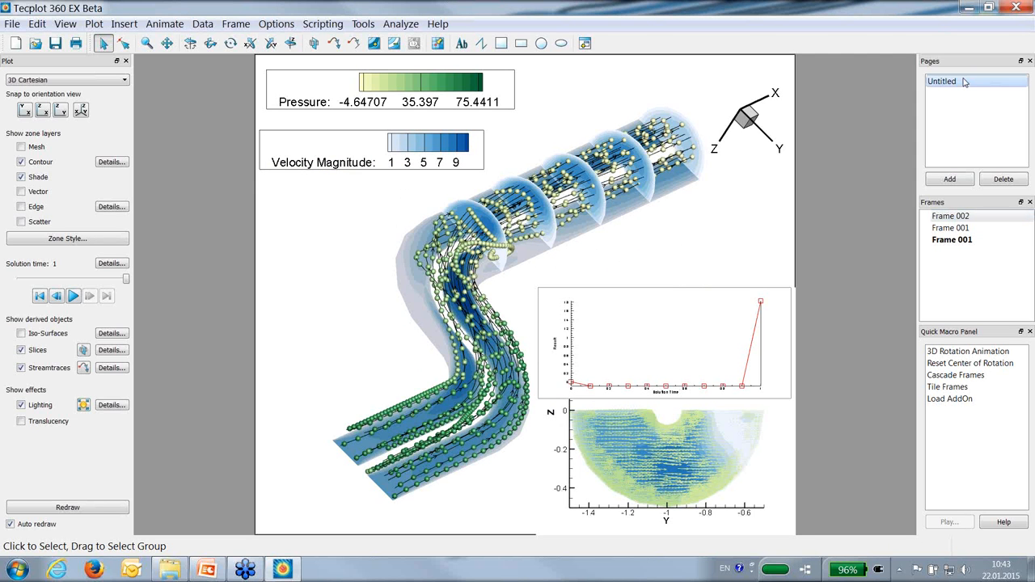
{"action": "left_click", "coordinate": [951, 179]}
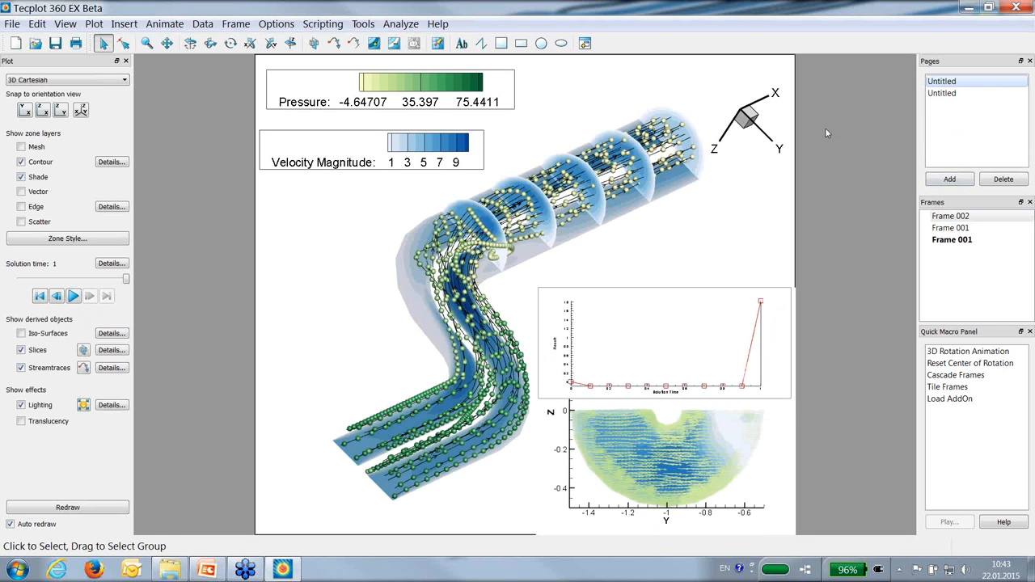
{"action": "left_click", "coordinate": [975, 93]}
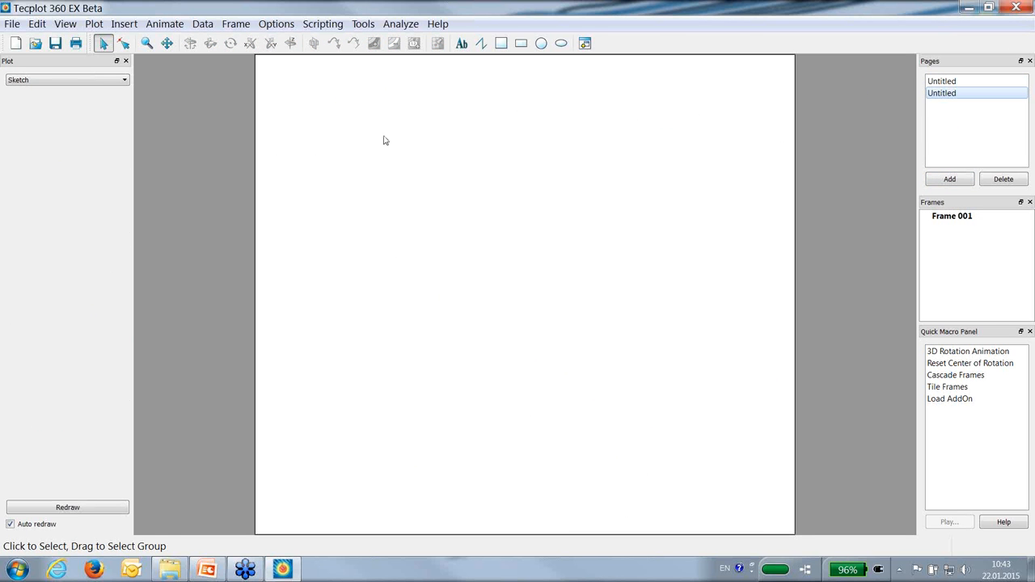
Start loading a data file into the empty page with the Excel Loader (*.xls) as file type
{"action": "left_click", "coordinate": [12, 23]}
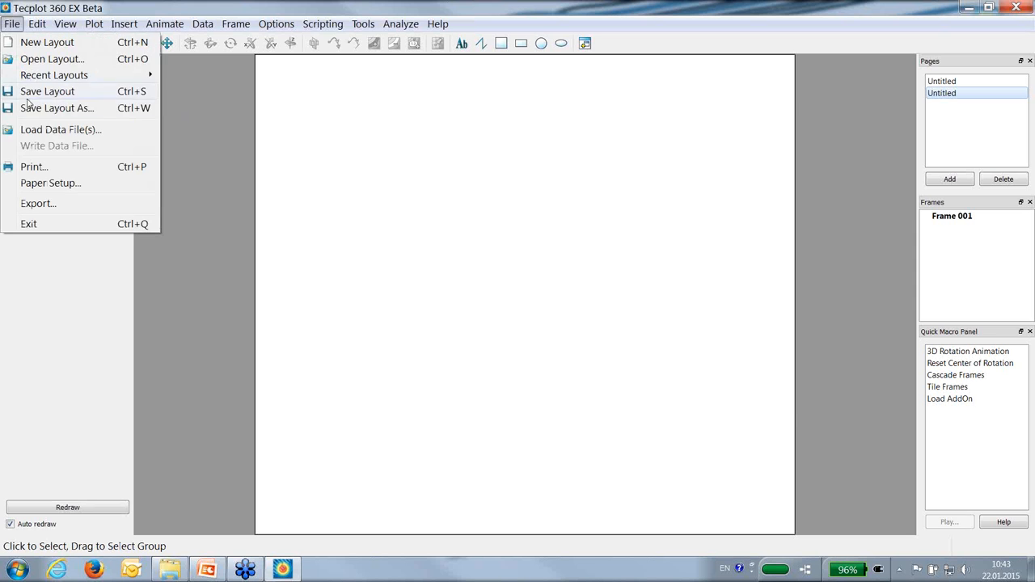
{"action": "left_click", "coordinate": [41, 128]}
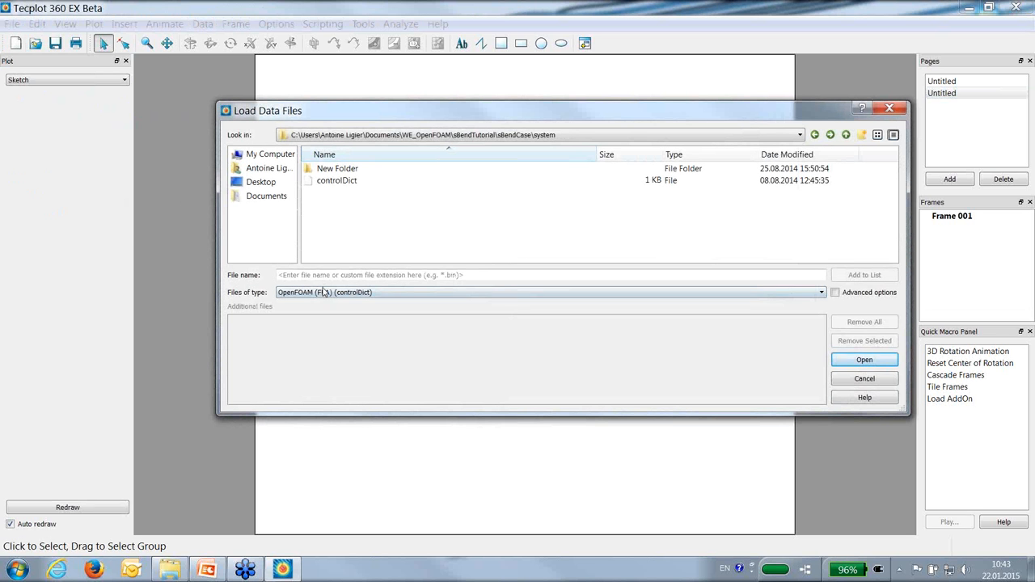
{"action": "left_click", "coordinate": [324, 292]}
{"action": "scroll", "coordinate": [340, 324], "scroll_direction": "up", "scroll_amount": 3}
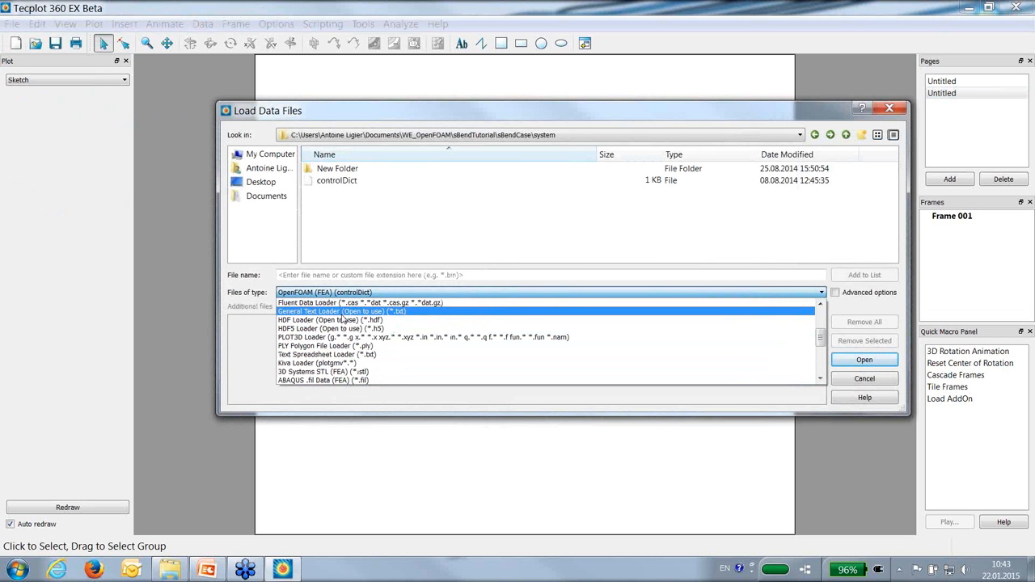
{"action": "scroll", "coordinate": [344, 324], "scroll_direction": "up", "scroll_amount": 3}
{"action": "left_click", "coordinate": [388, 340]}
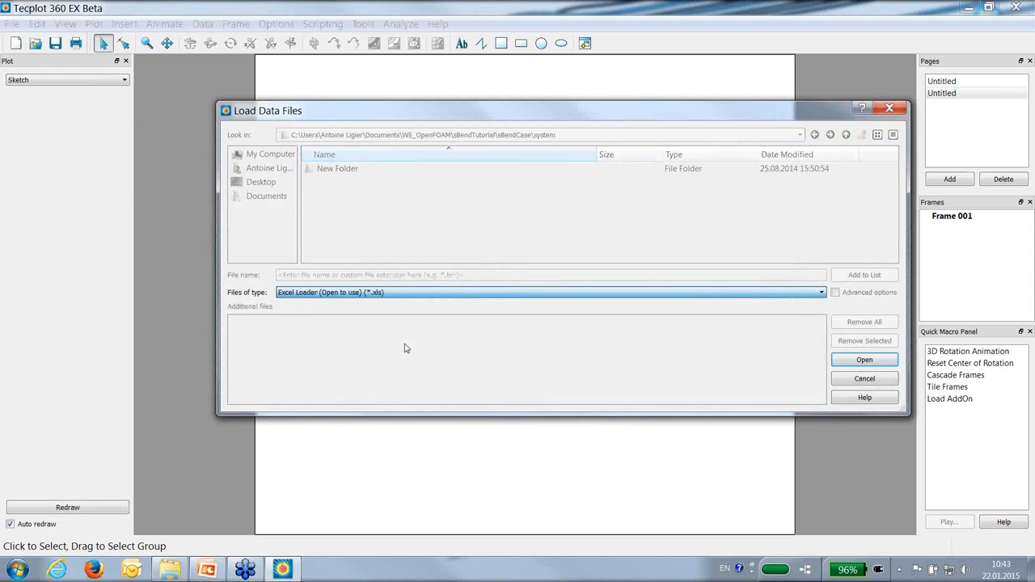
{"action": "left_click", "coordinate": [882, 360]}
Import the Sheet1 table A1:E200 (Time, Ux, Uy, Uz, p) from the Excel file in the WE_OpenFOAM\TecplotsBendCase folder, using the Table data format
{"action": "left_click", "coordinate": [275, 202]}
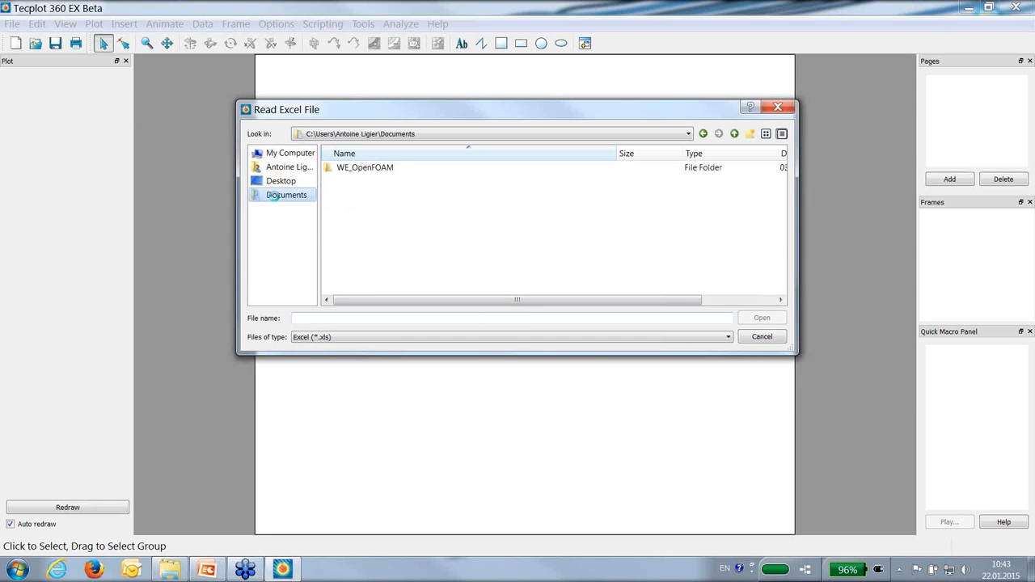
{"action": "scroll", "coordinate": [372, 271], "scroll_direction": "down", "scroll_amount": 3}
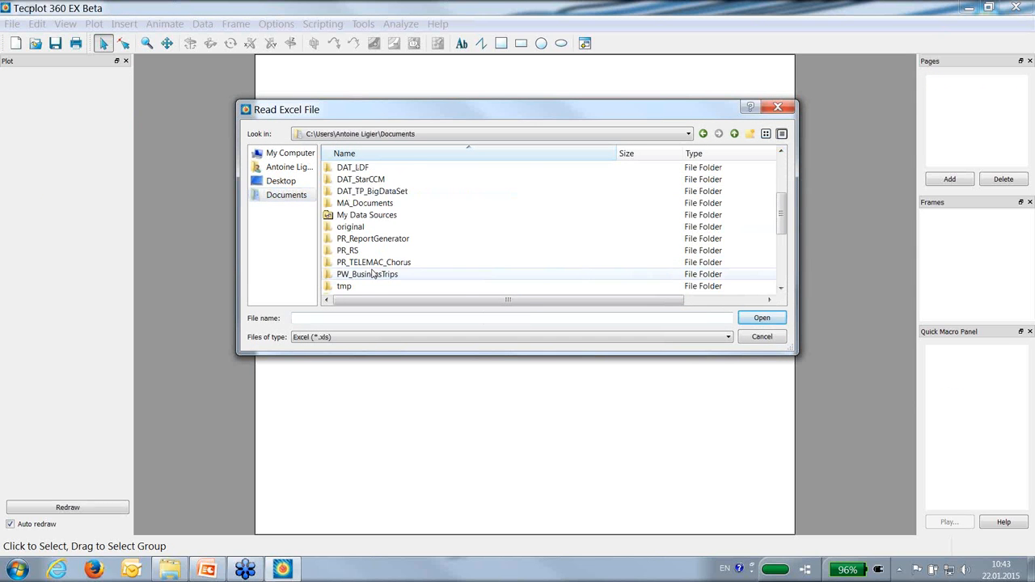
{"action": "scroll", "coordinate": [373, 274], "scroll_direction": "down", "scroll_amount": 2}
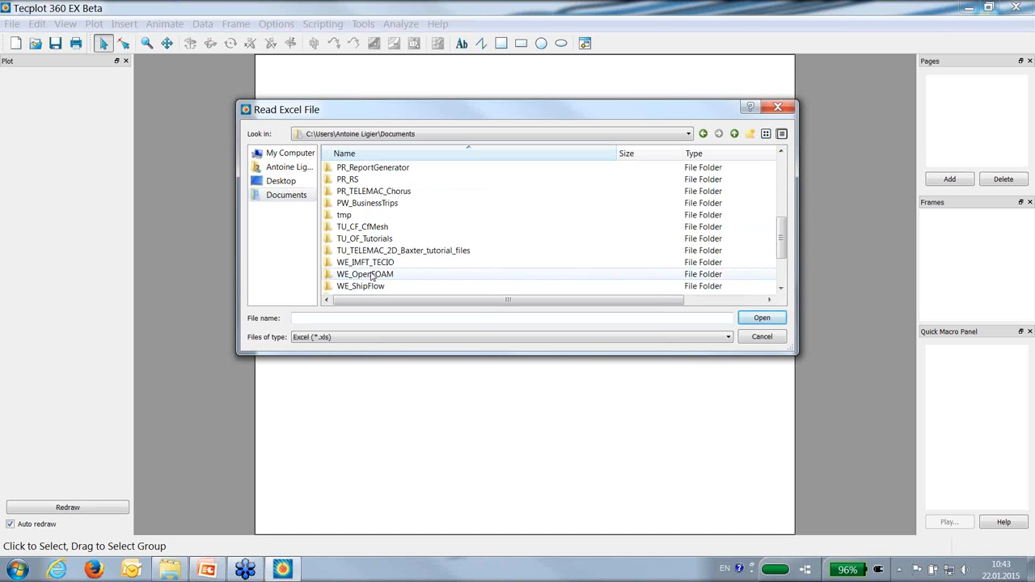
{"action": "double_click", "coordinate": [371, 275]}
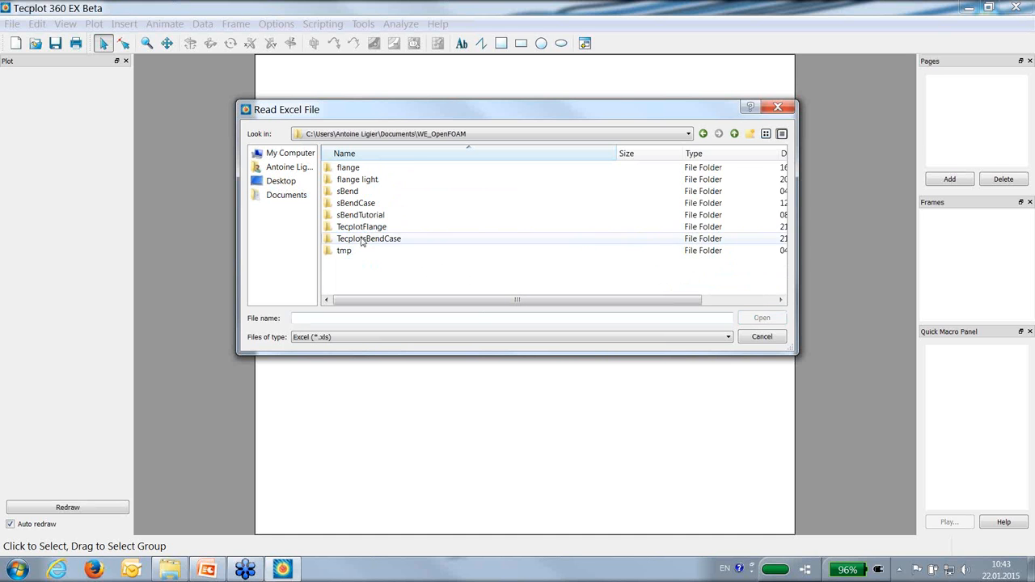
{"action": "double_click", "coordinate": [361, 233]}
{"action": "double_click", "coordinate": [359, 168]}
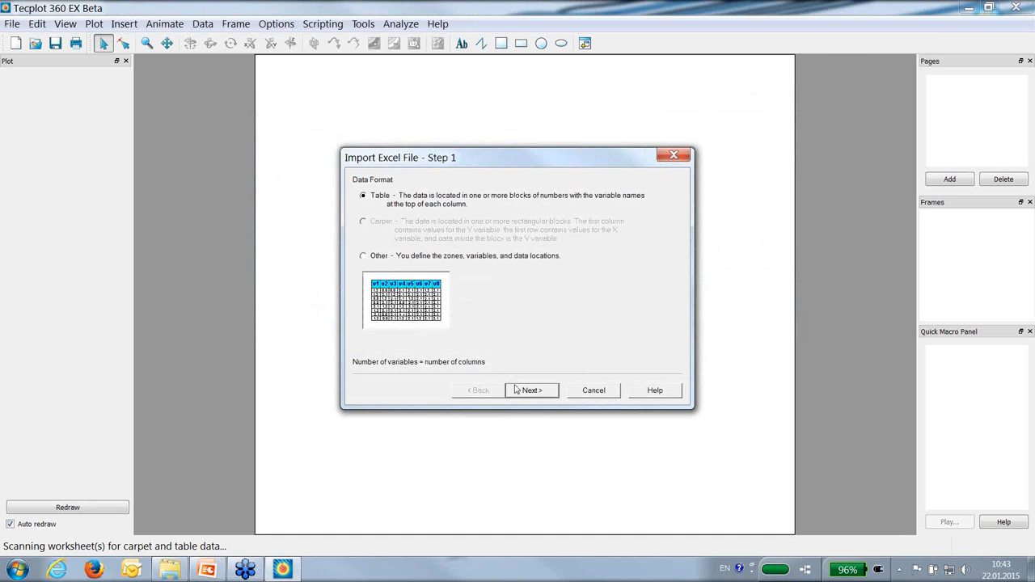
{"action": "left_click", "coordinate": [527, 389]}
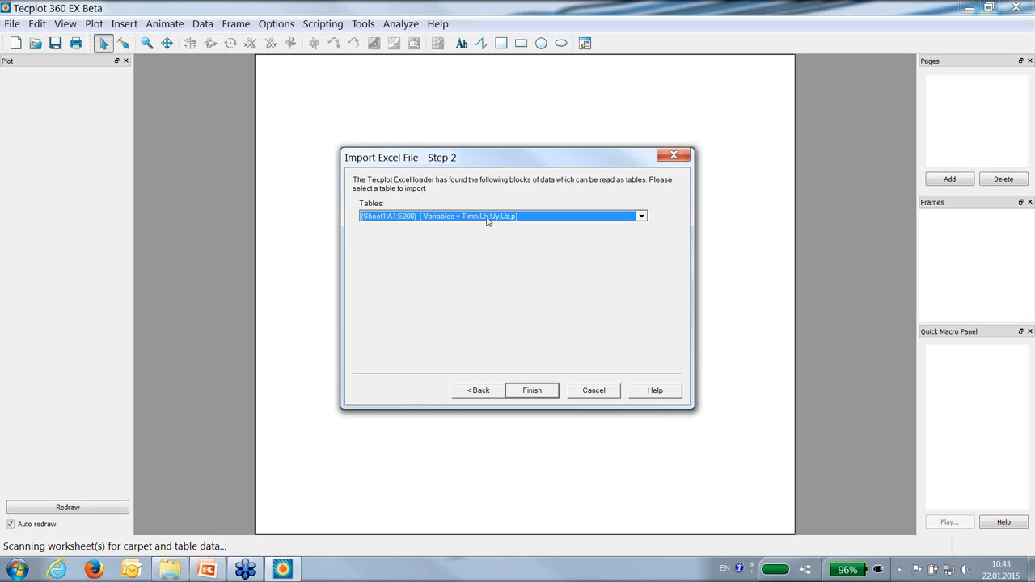
{"action": "left_click", "coordinate": [531, 393]}
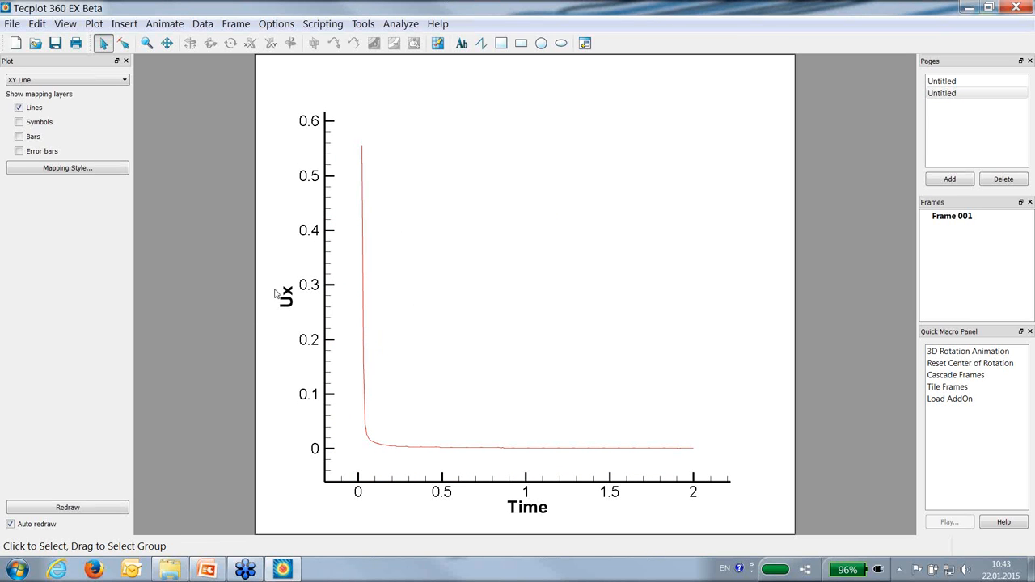
Show the Uy, Uz and p line mappings in the XY plot together with Ux
{"action": "left_click", "coordinate": [68, 167]}
{"action": "left_click_drag", "start_coordinate": [449, 290], "coordinate": [453, 312]}
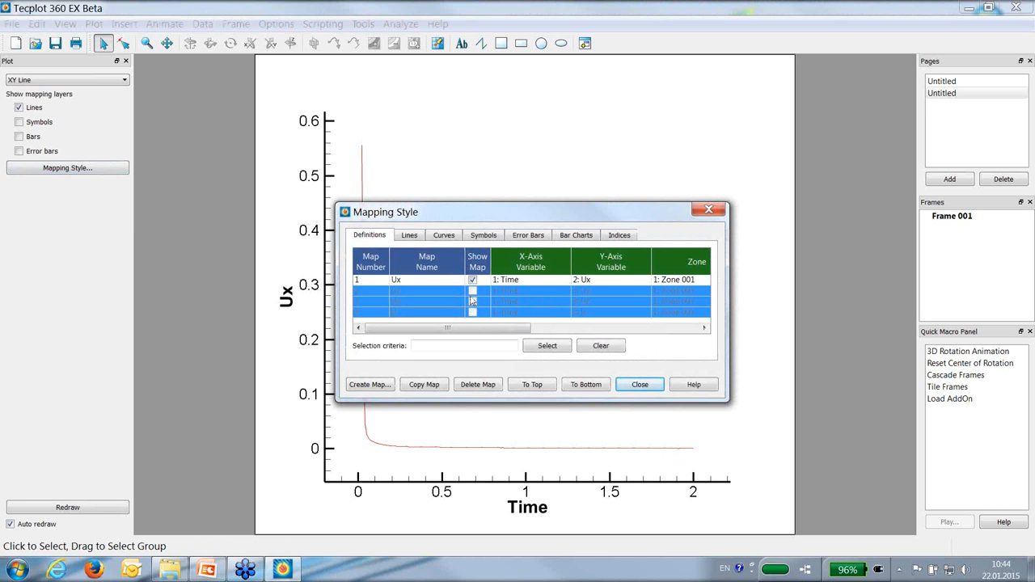
{"action": "left_click", "coordinate": [472, 300]}
{"action": "left_click_drag", "start_coordinate": [502, 220], "coordinate": [624, 125]}
Turn on symbols for the Ux, Uy, Uz and p curves
{"action": "left_click", "coordinate": [531, 140]}
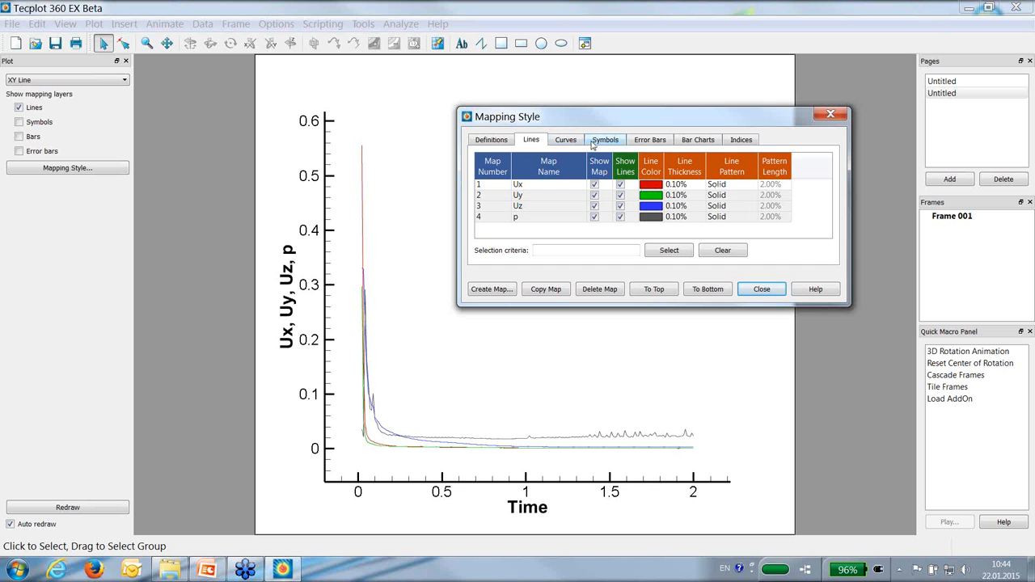
{"action": "left_click", "coordinate": [600, 141]}
{"action": "left_click_drag", "start_coordinate": [700, 187], "coordinate": [706, 222]}
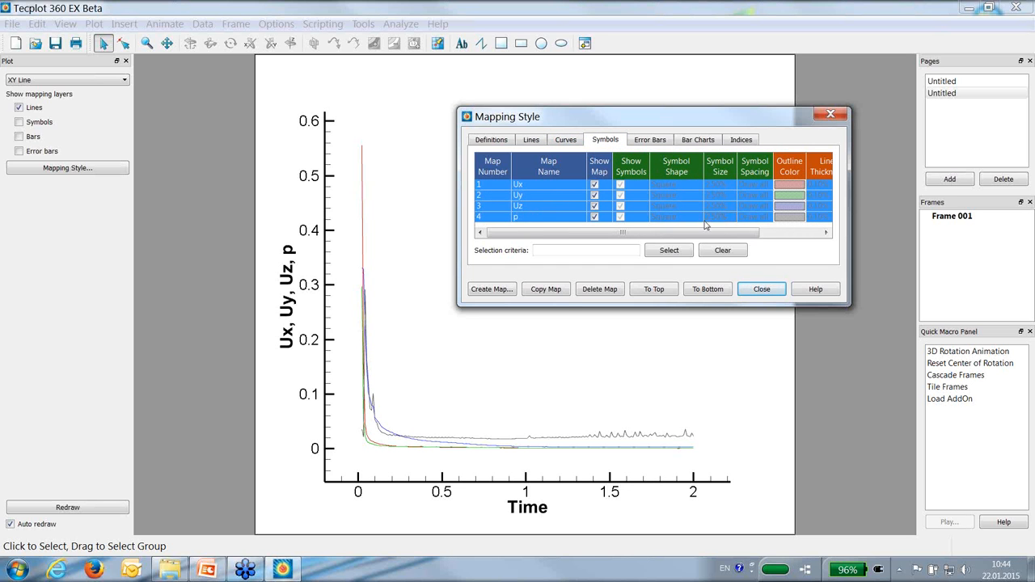
{"action": "left_click", "coordinate": [716, 208]}
{"action": "left_click", "coordinate": [742, 216]}
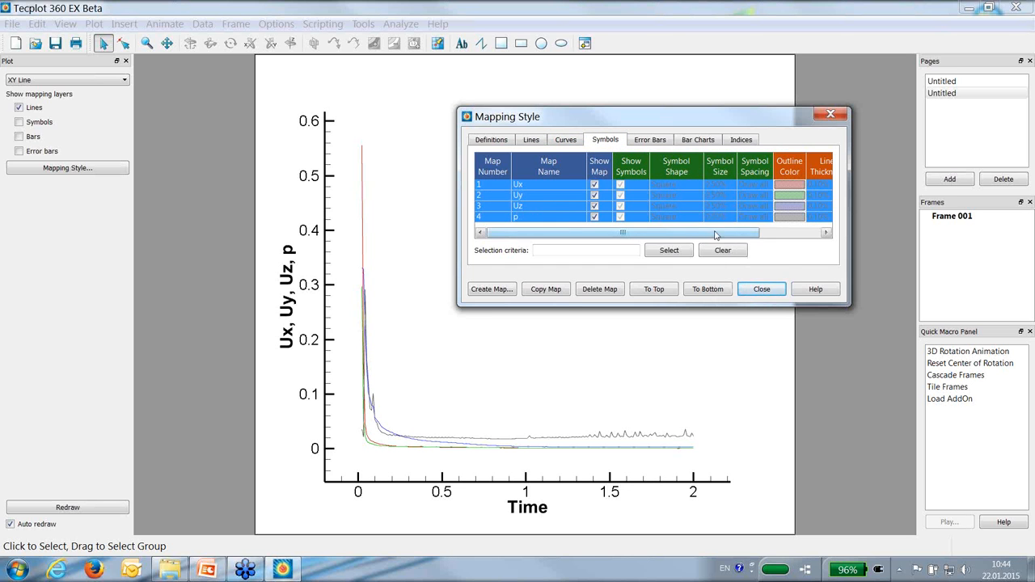
{"action": "left_click", "coordinate": [17, 120]}
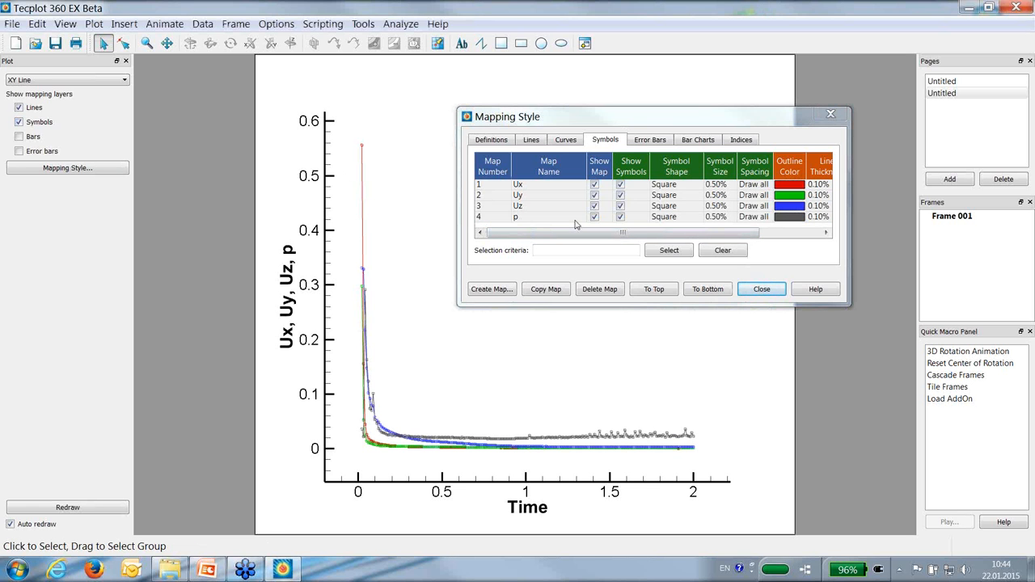
Set the symbol fill mode of all four mappings to Specific color and close the mapping style settings
{"action": "left_click_drag", "start_coordinate": [622, 233], "coordinate": [682, 233]}
{"action": "left_click", "coordinate": [820, 195]}
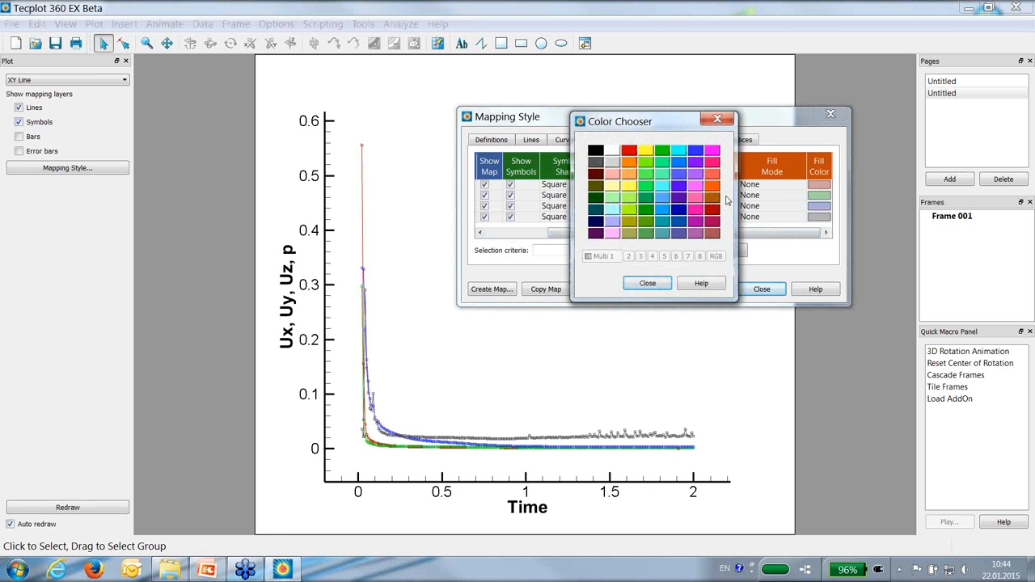
{"action": "left_click", "coordinate": [656, 282]}
{"action": "left_click", "coordinate": [771, 205]}
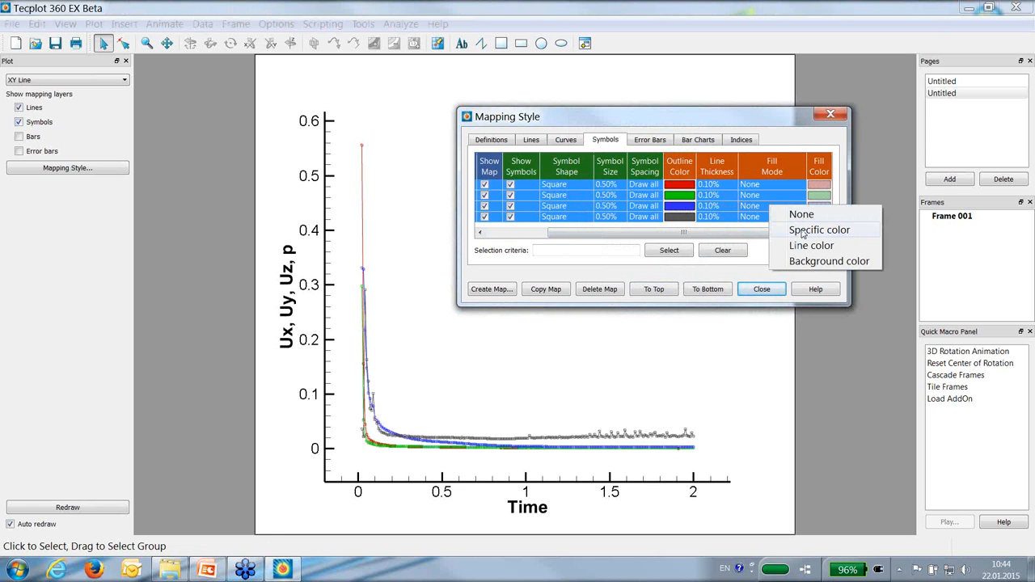
{"action": "left_click", "coordinate": [798, 230]}
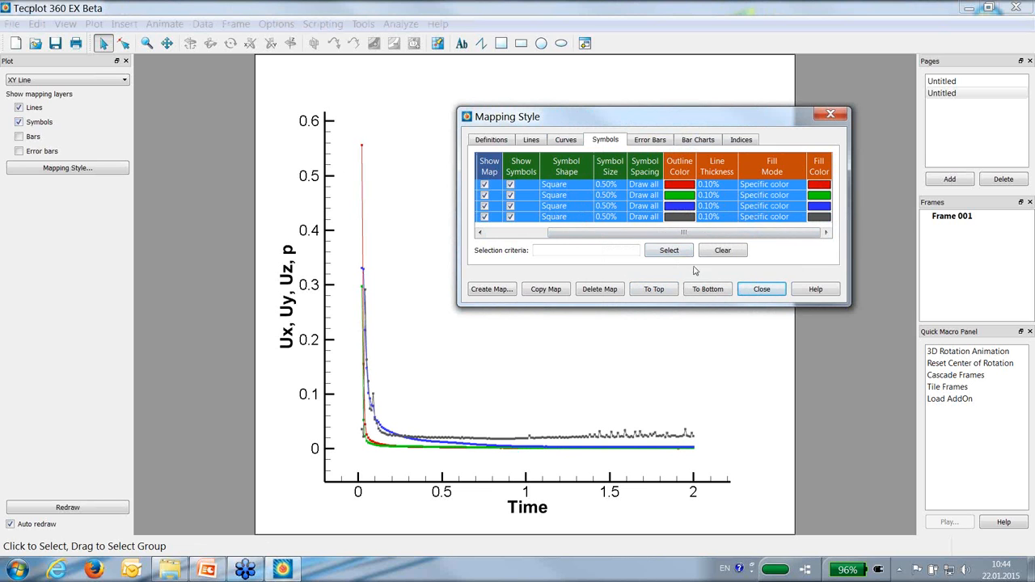
{"action": "left_click", "coordinate": [761, 289]}
Switch the Y1 axis of the line plot to a log scale
{"action": "left_click", "coordinate": [292, 286]}
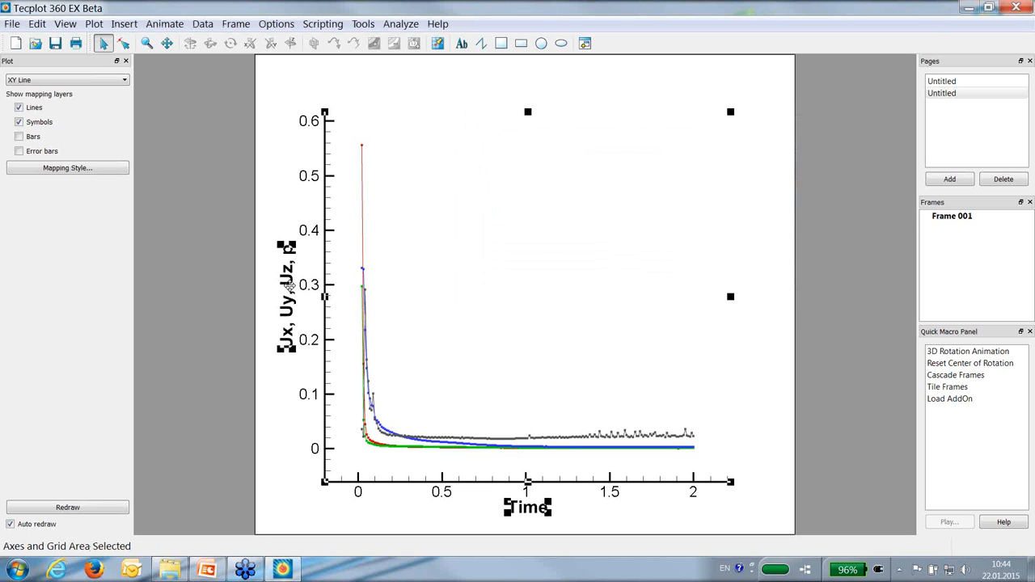
{"action": "double_click", "coordinate": [289, 285]}
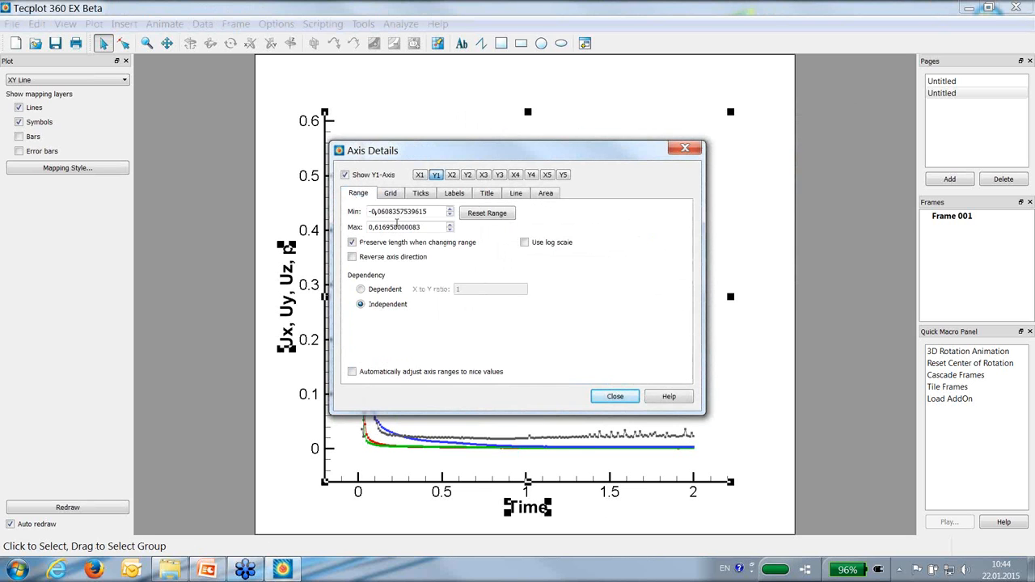
{"action": "left_click_drag", "start_coordinate": [576, 144], "coordinate": [848, 108]}
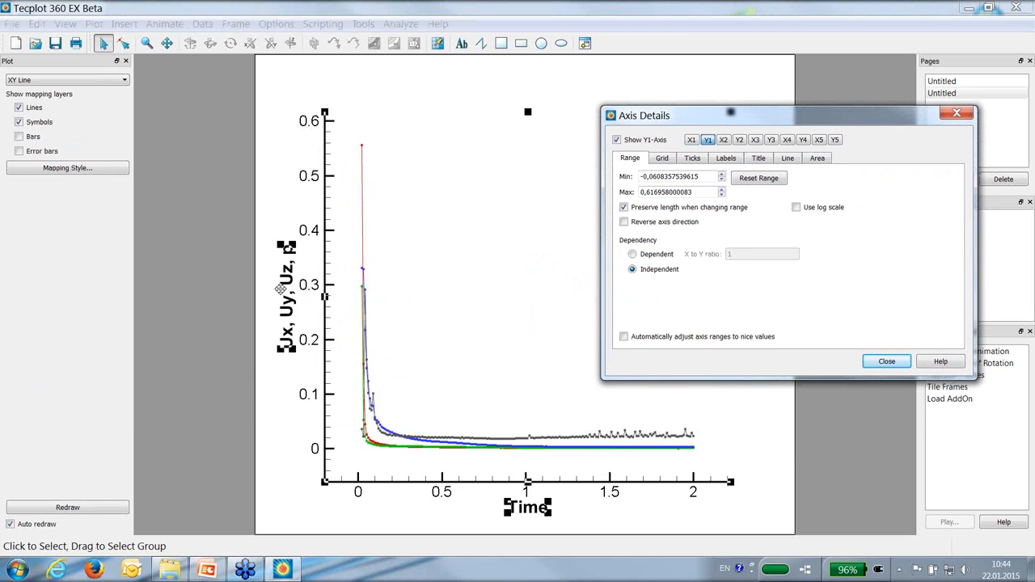
{"action": "left_click", "coordinate": [798, 208]}
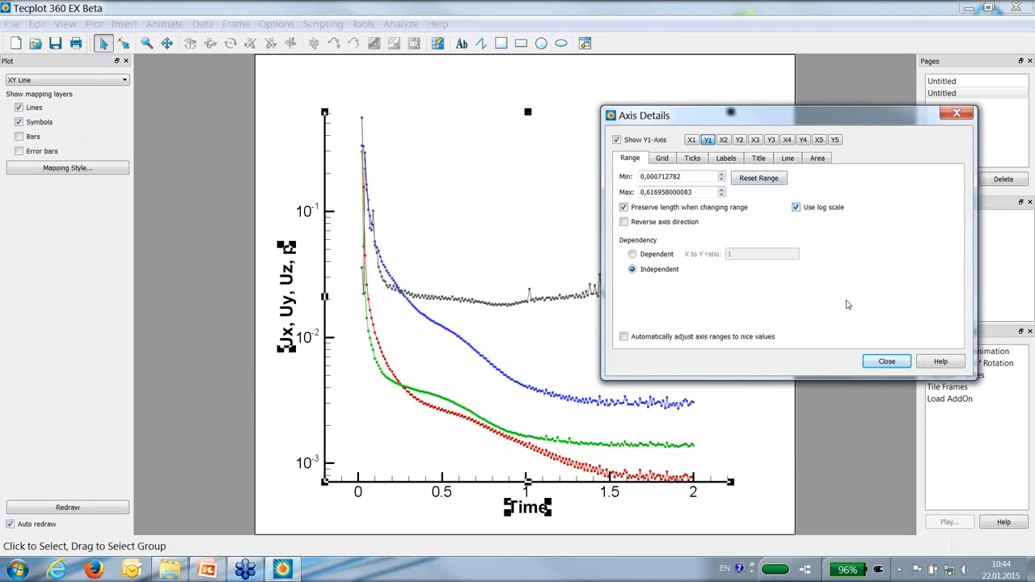
{"action": "left_click", "coordinate": [887, 361]}
{"action": "left_click", "coordinate": [707, 253]}
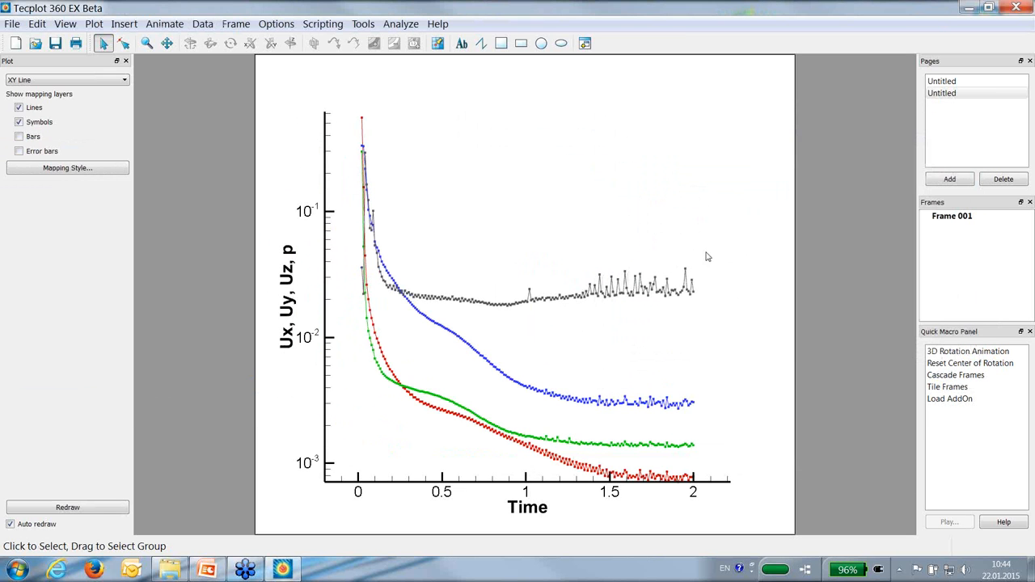
Show the line legend and move it up and inward, into the empty area above the p curve
{"action": "left_click", "coordinate": [94, 24]}
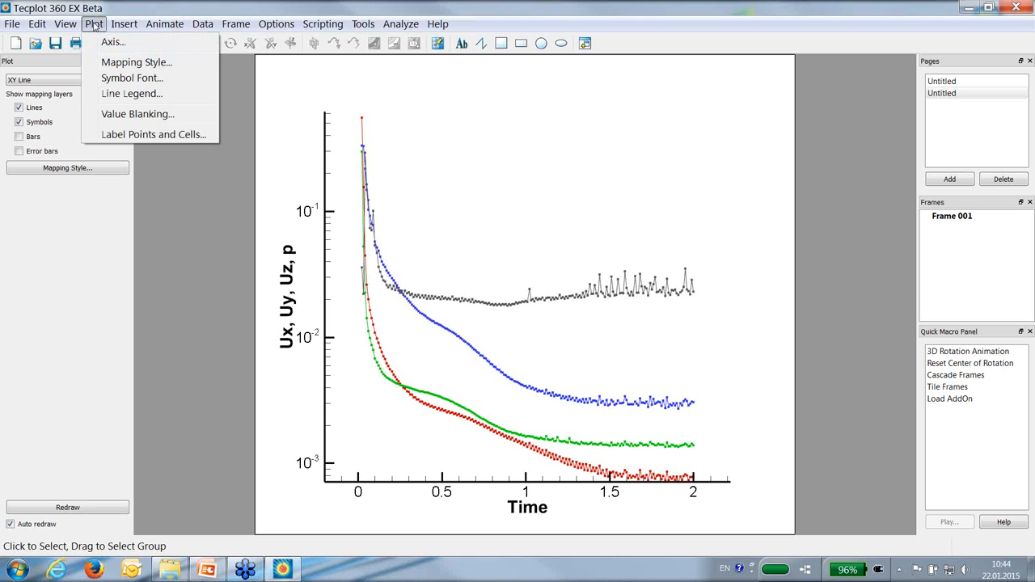
{"action": "left_click", "coordinate": [134, 98]}
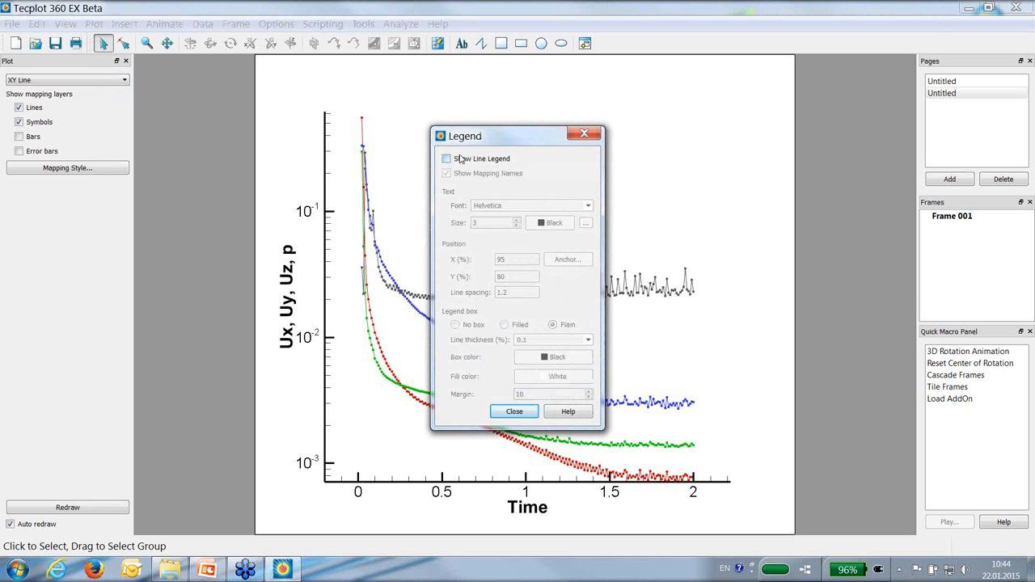
{"action": "left_click", "coordinate": [447, 159]}
{"action": "left_click", "coordinate": [514, 408]}
{"action": "left_click_drag", "start_coordinate": [705, 216], "coordinate": [605, 181]}
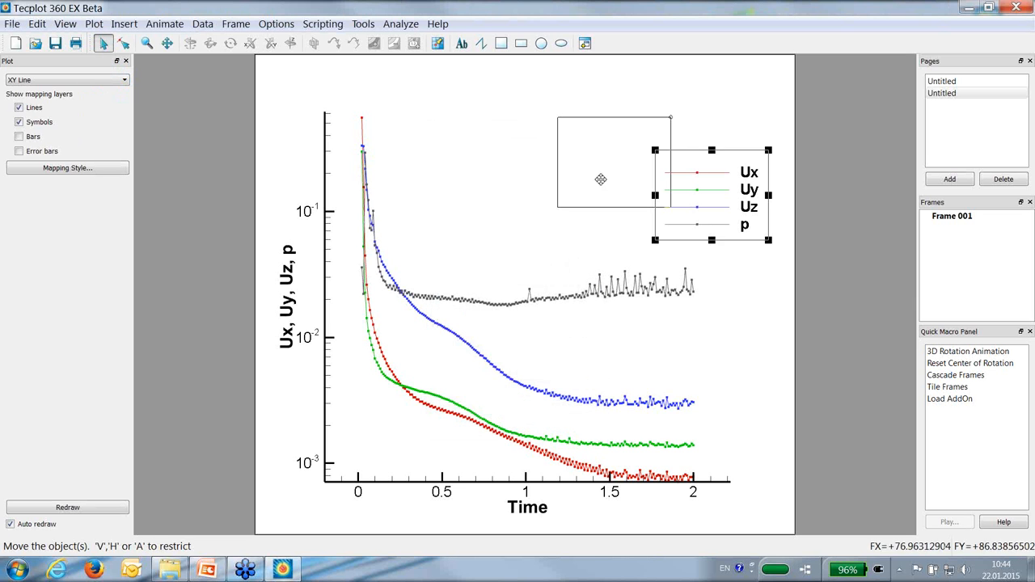
{"action": "left_click", "coordinate": [469, 268]}
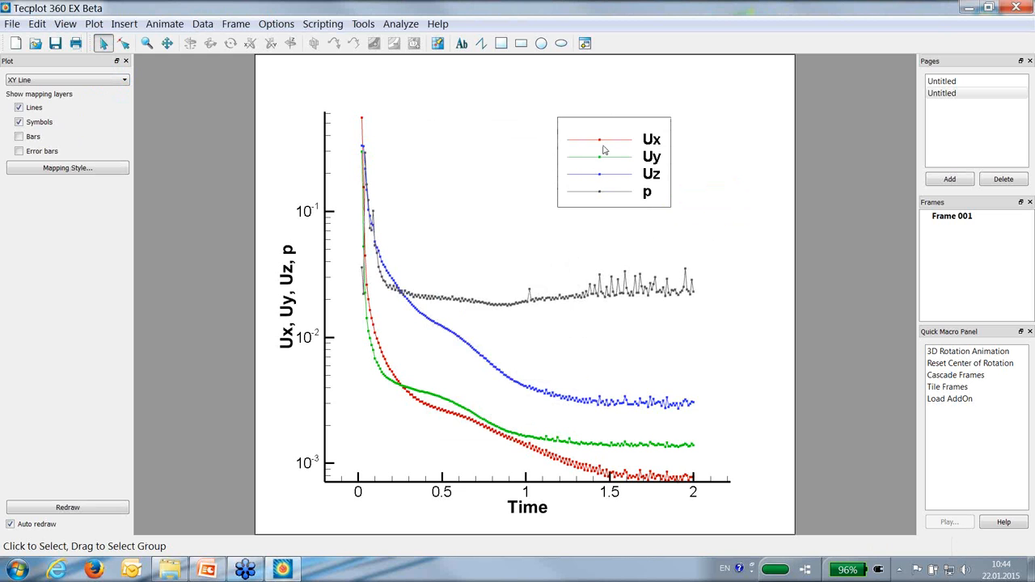
Delete the second page containing the Ux, Uy, Uz and p line plot
{"action": "left_click", "coordinate": [1004, 180]}
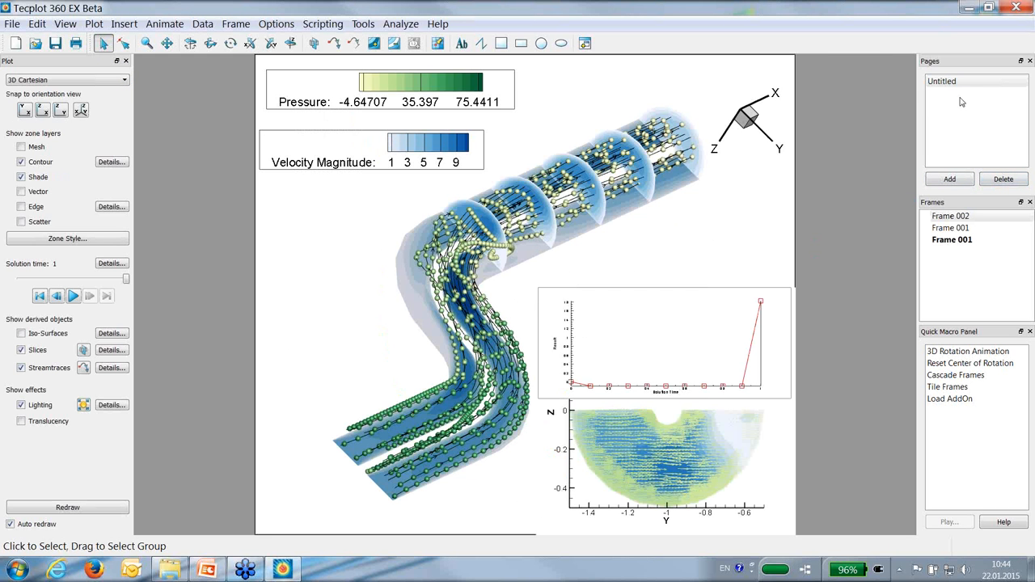
Play the macro LoadResiduals.mcr from the TecplotsBendCase folder to build the residuals plot on a new page
{"action": "left_click", "coordinate": [320, 24]}
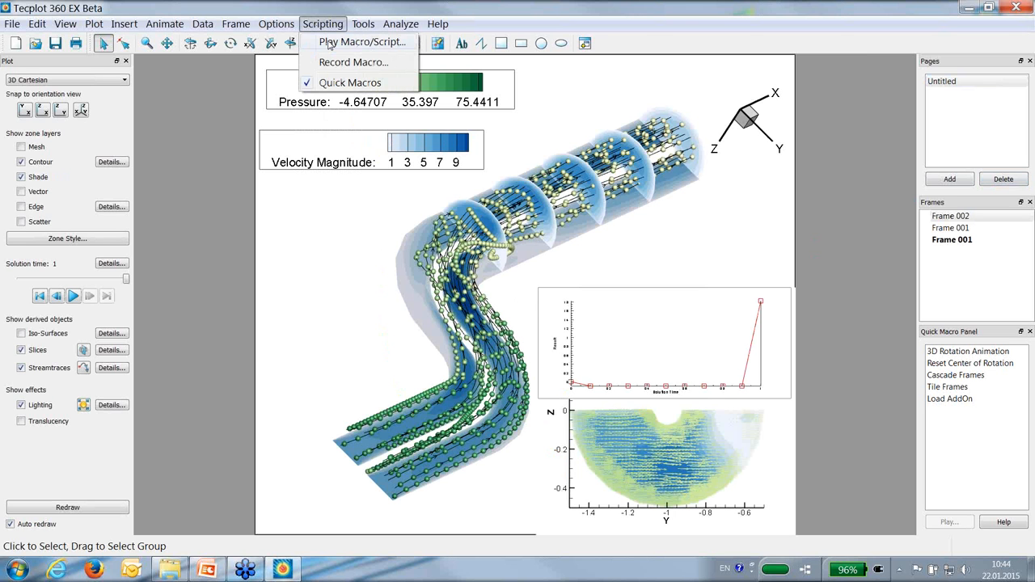
{"action": "left_click", "coordinate": [329, 46]}
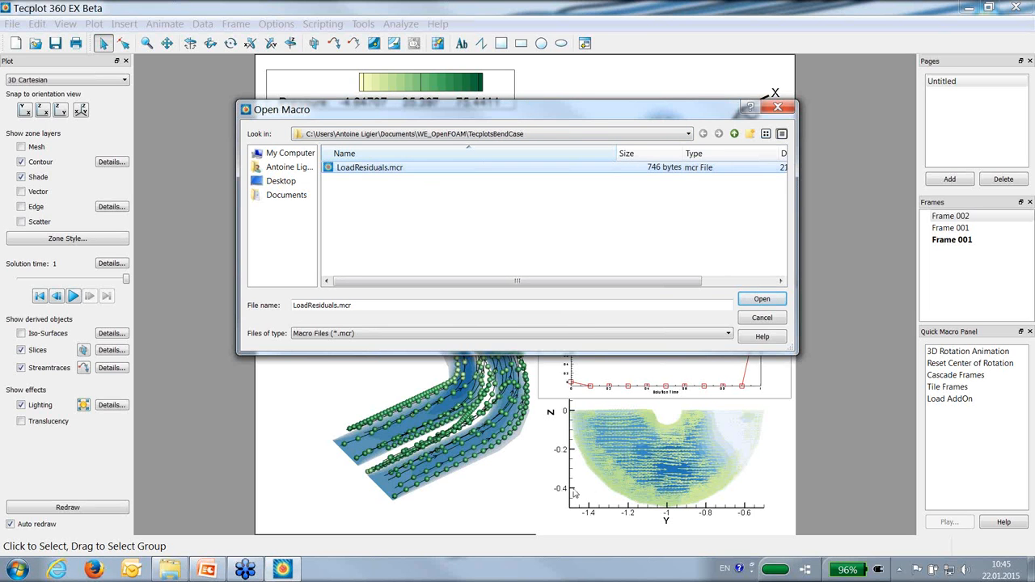
{"action": "double_click", "coordinate": [380, 168]}
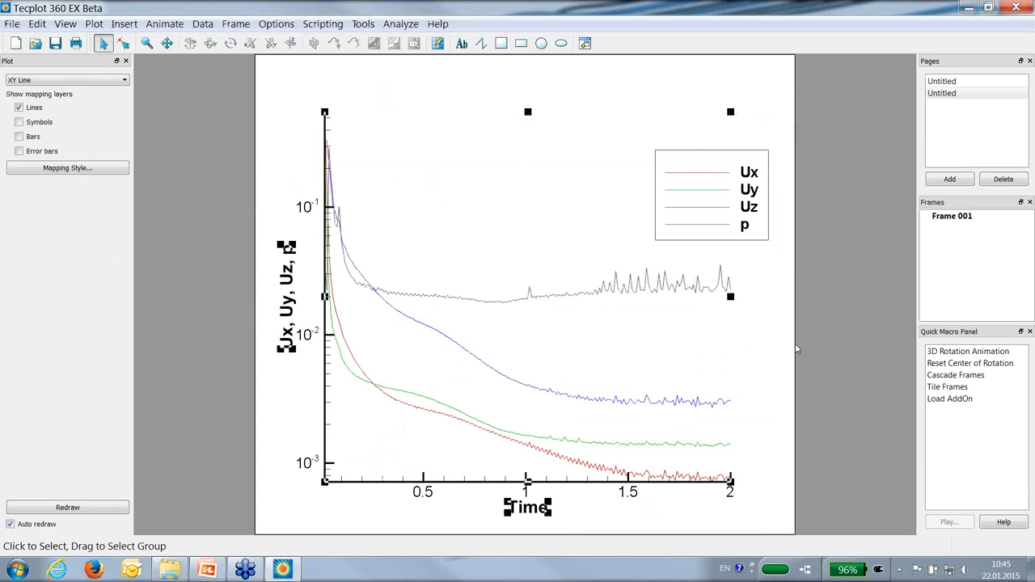
Deselect everything in the residuals plot and return to the first page with the S-bend pipe, slice and time plots
{"action": "left_click", "coordinate": [861, 299]}
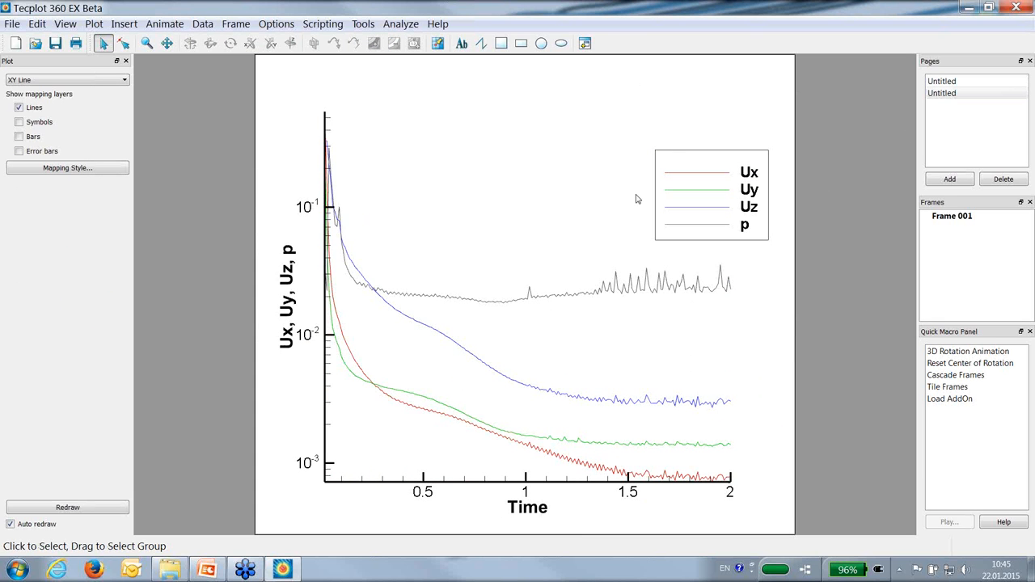
{"action": "left_click", "coordinate": [942, 81]}
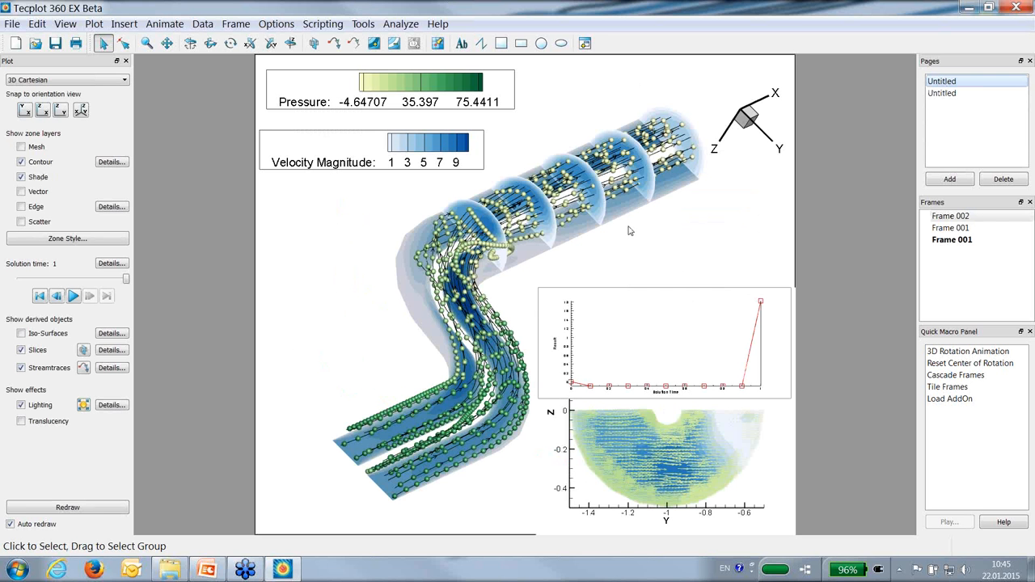
{"action": "left_click", "coordinate": [323, 23]}
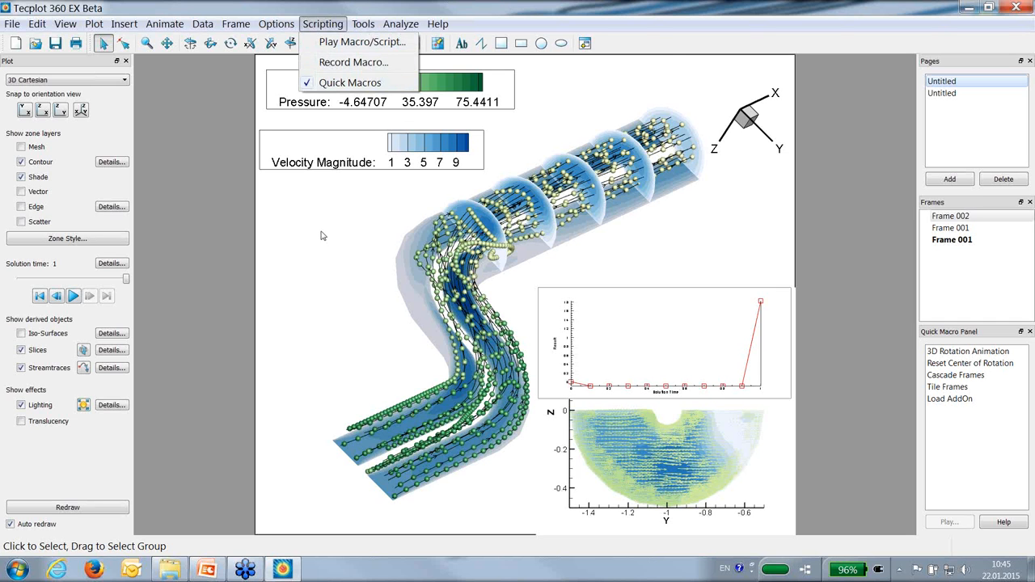
{"action": "left_click", "coordinate": [329, 182]}
{"action": "left_click", "coordinate": [683, 246]}
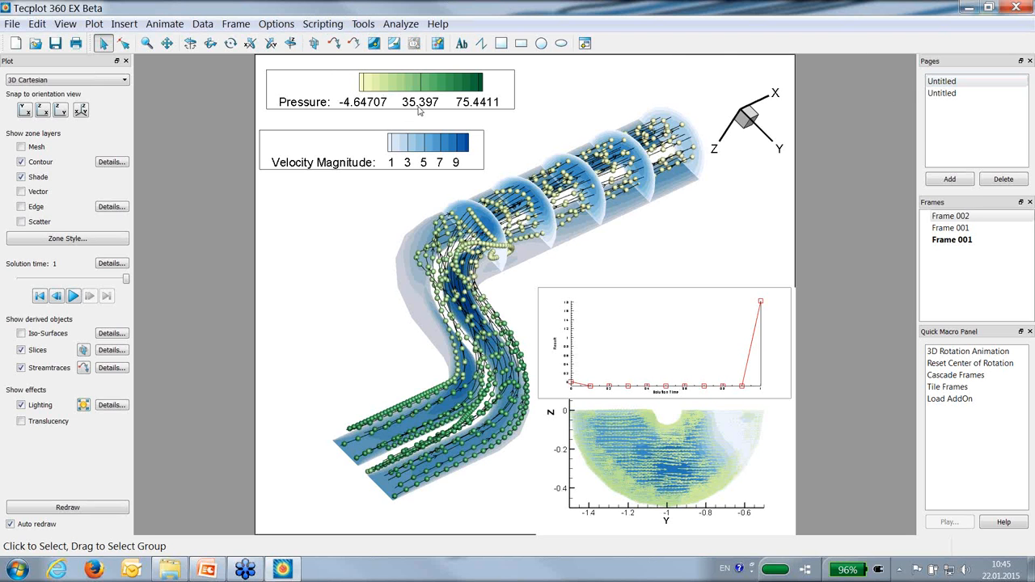
Switch to the PowerPoint presentation WE_OF_CFandTP2.PPTX and start the slide show from the Conclusions slide
{"action": "mouse_move", "coordinate": [204, 572]}
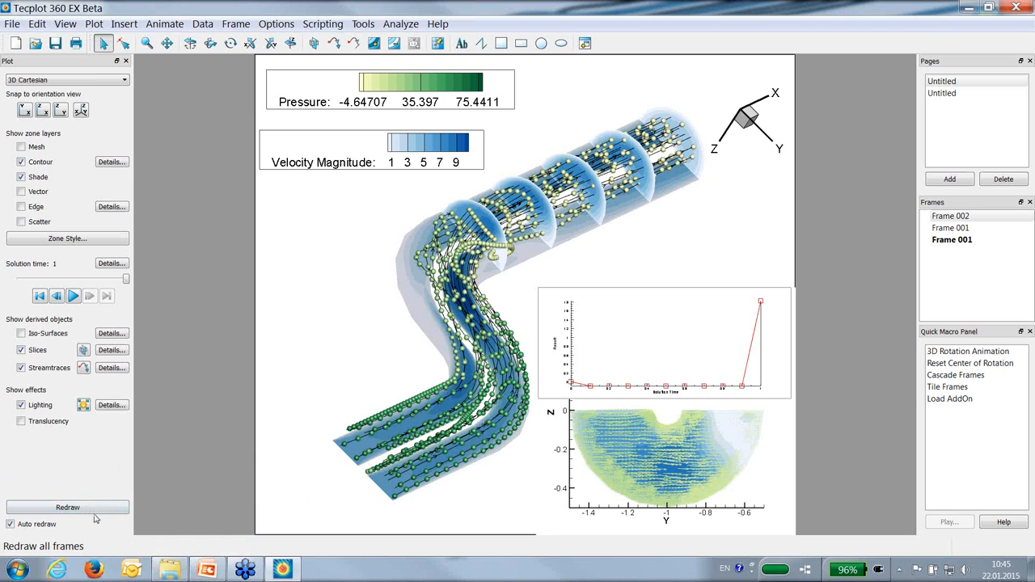
{"action": "left_click", "coordinate": [207, 568]}
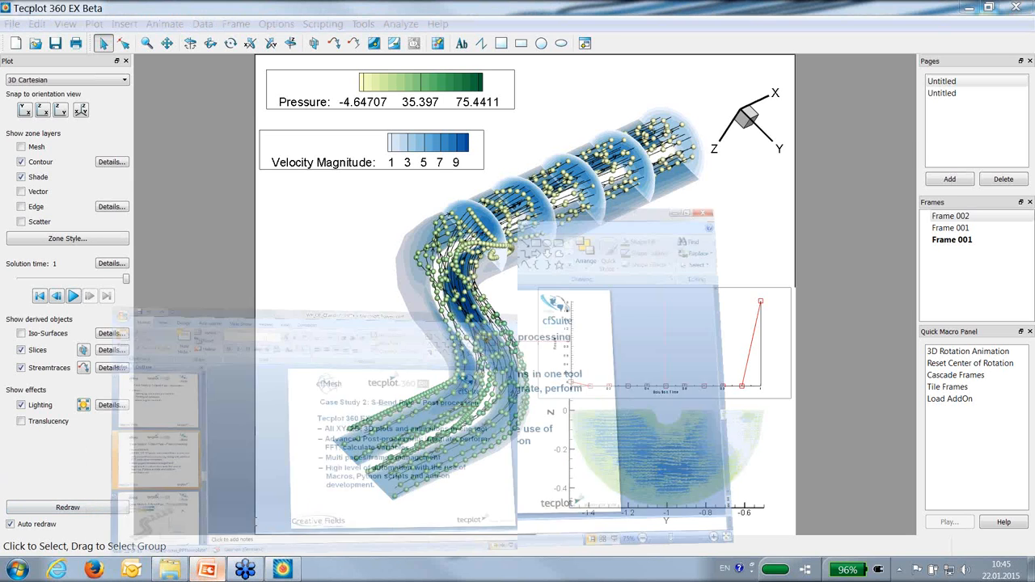
{"action": "scroll", "coordinate": [155, 397], "scroll_direction": "down", "scroll_amount": 2}
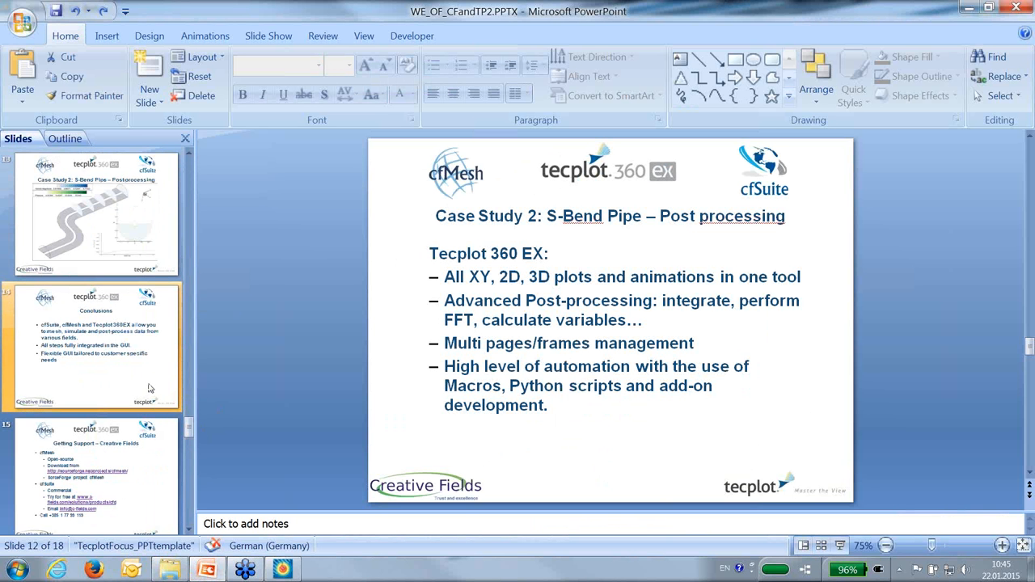
{"action": "left_click", "coordinate": [135, 357]}
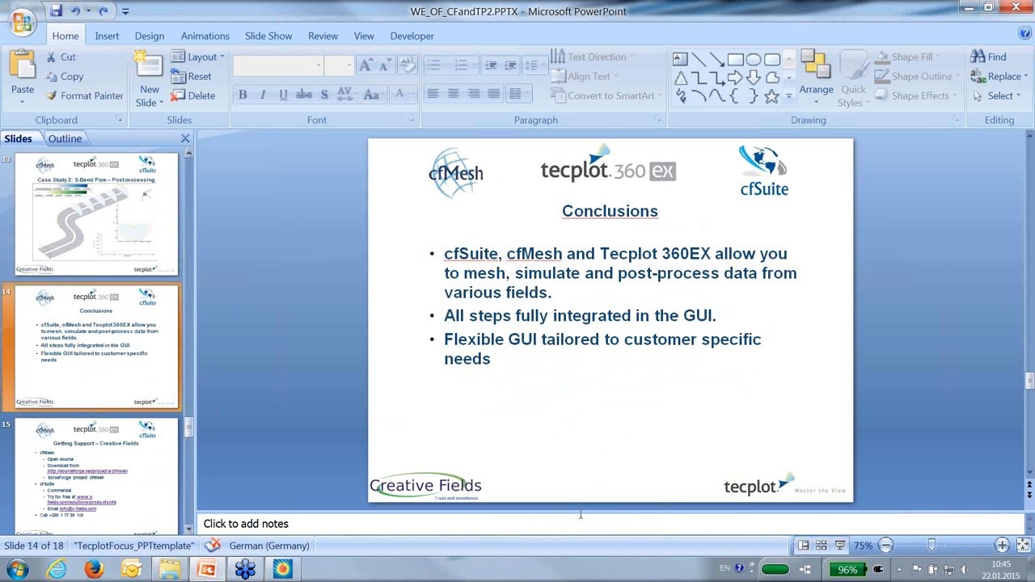
{"action": "left_click", "coordinate": [840, 546]}
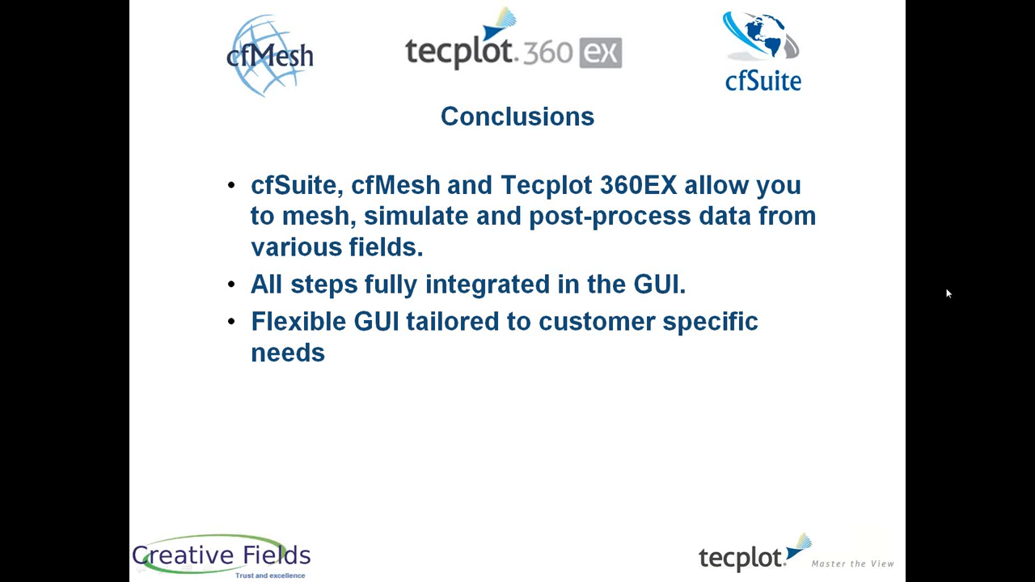